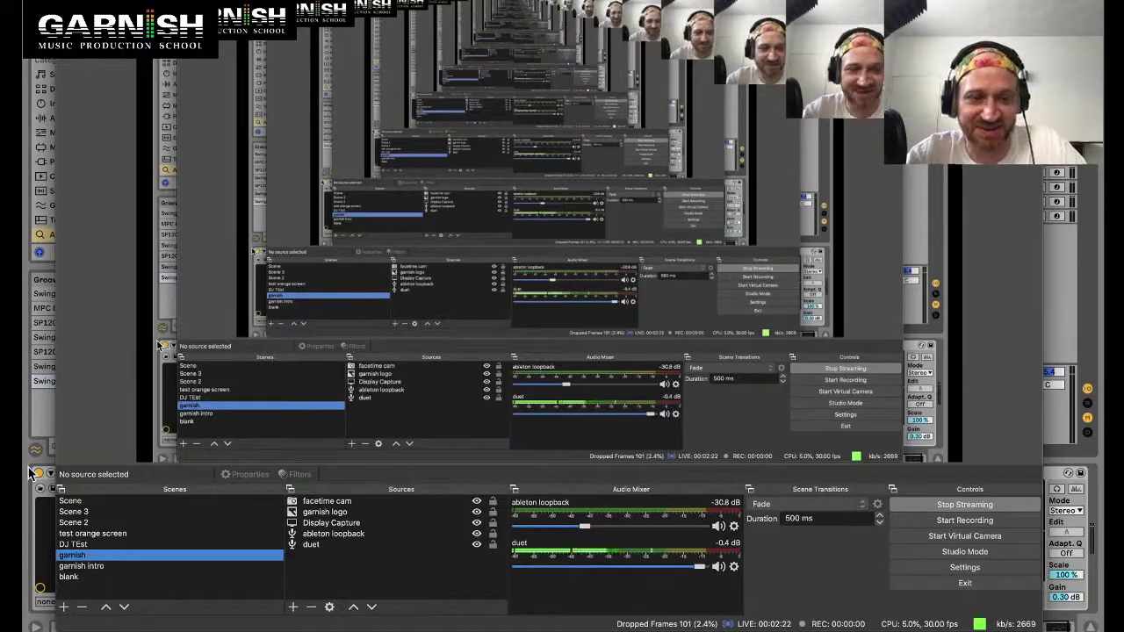
Switch to Firefox and check the Restream chat page for viewer messages.
key(super+Tab)
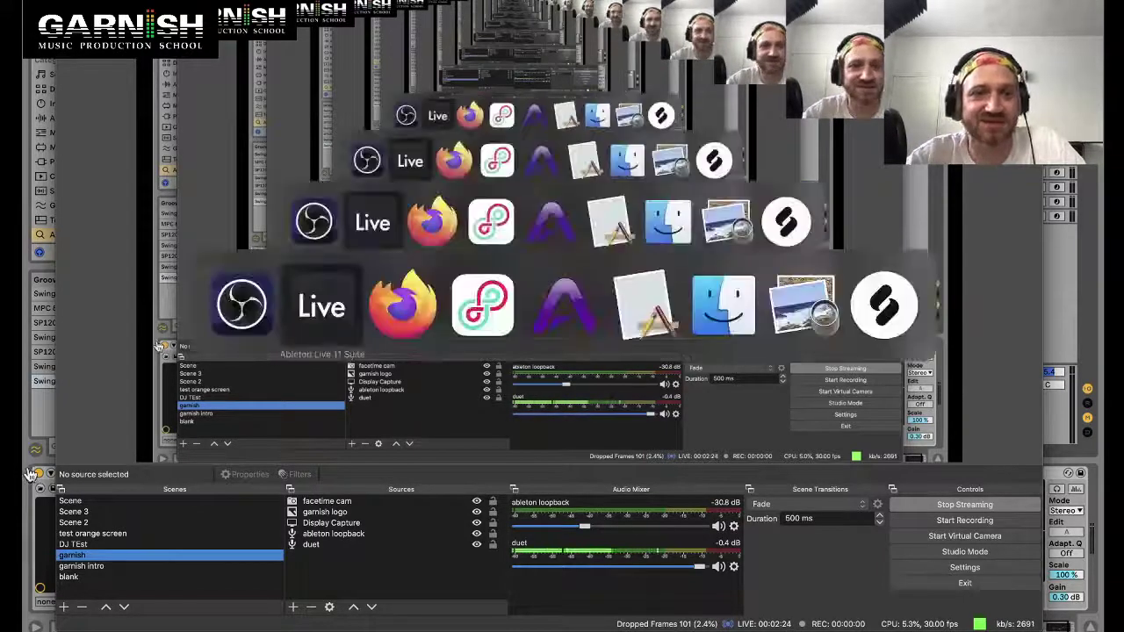
key(super+Tab)
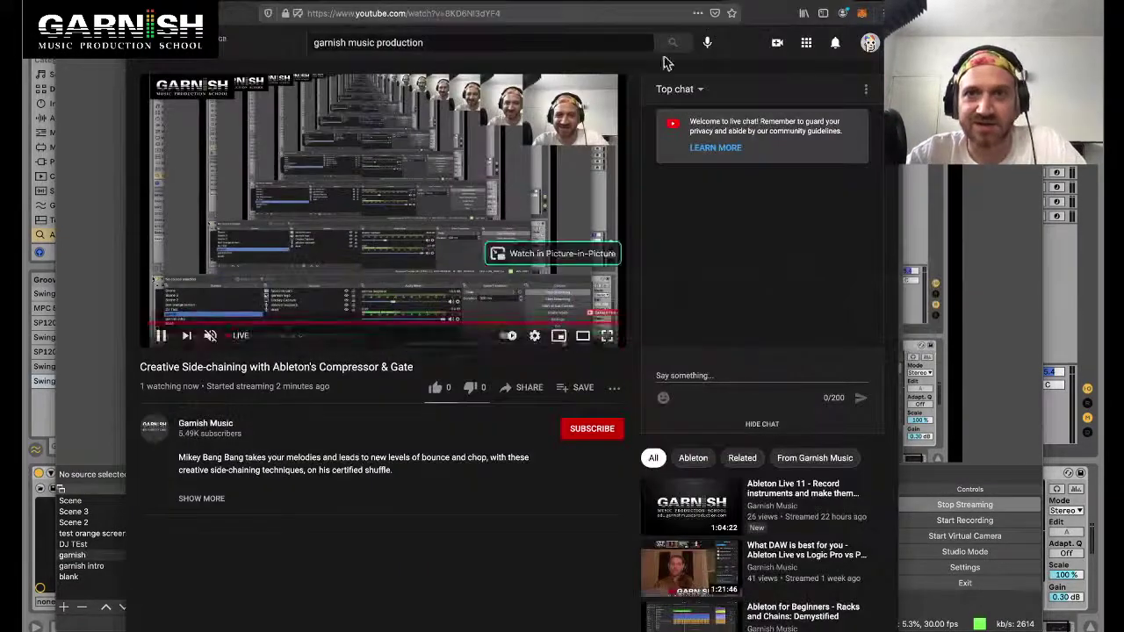
click(645, 4)
click(173, 191)
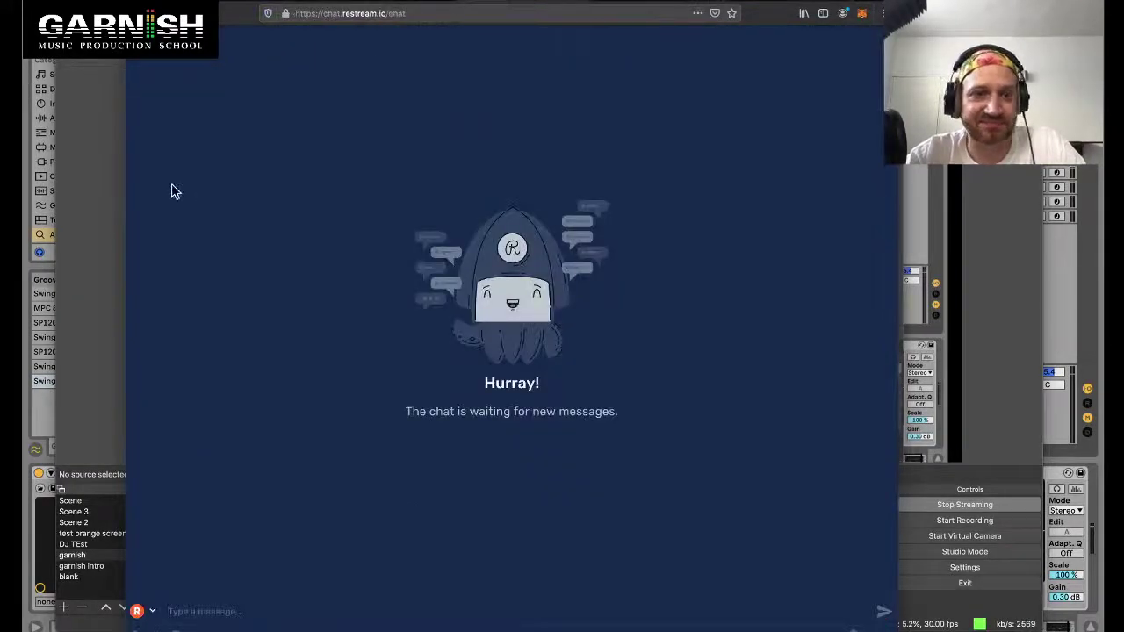
Switch to Ableton Live, extend the loop start back to bar 5 for a 4-bar loop, and play from bar 5.
key(super+Tab)
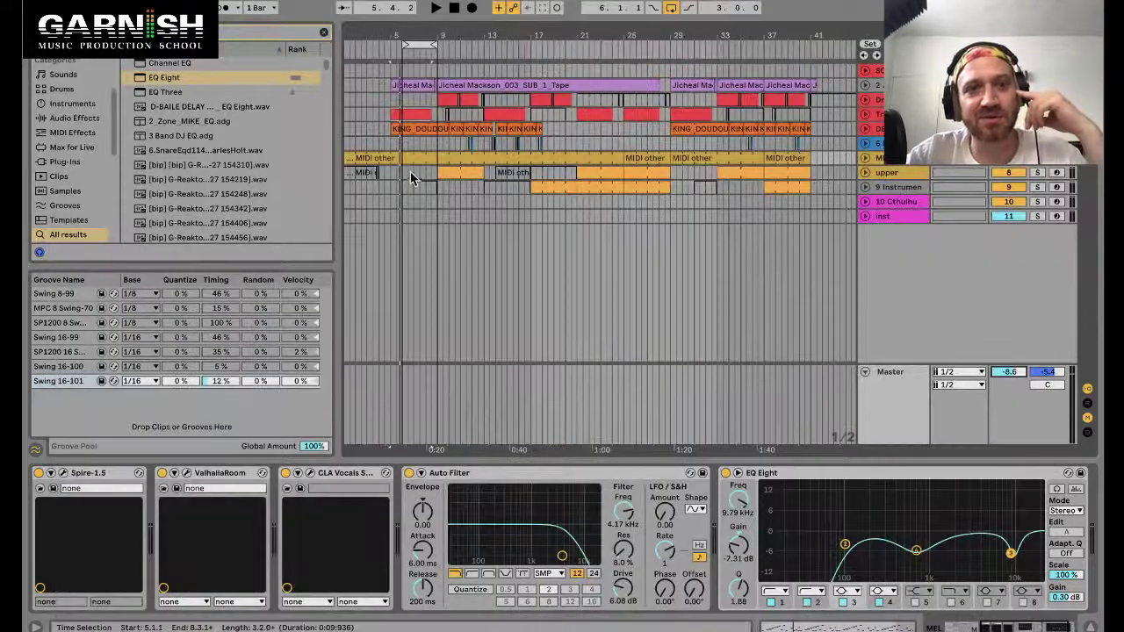
click(389, 144)
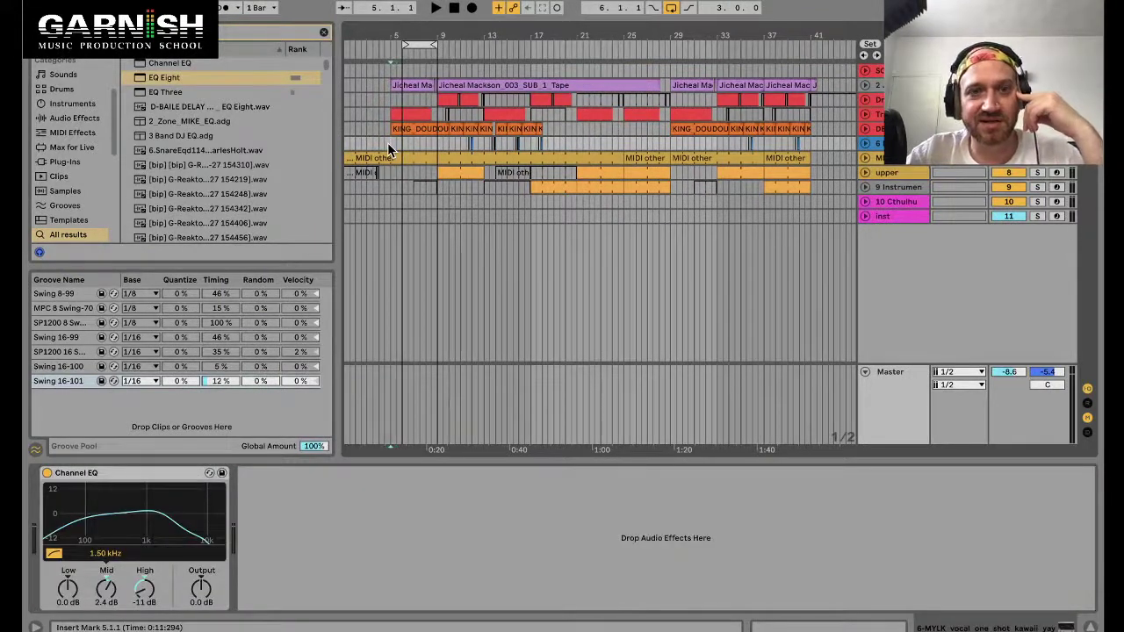
drag(405, 43, 393, 44)
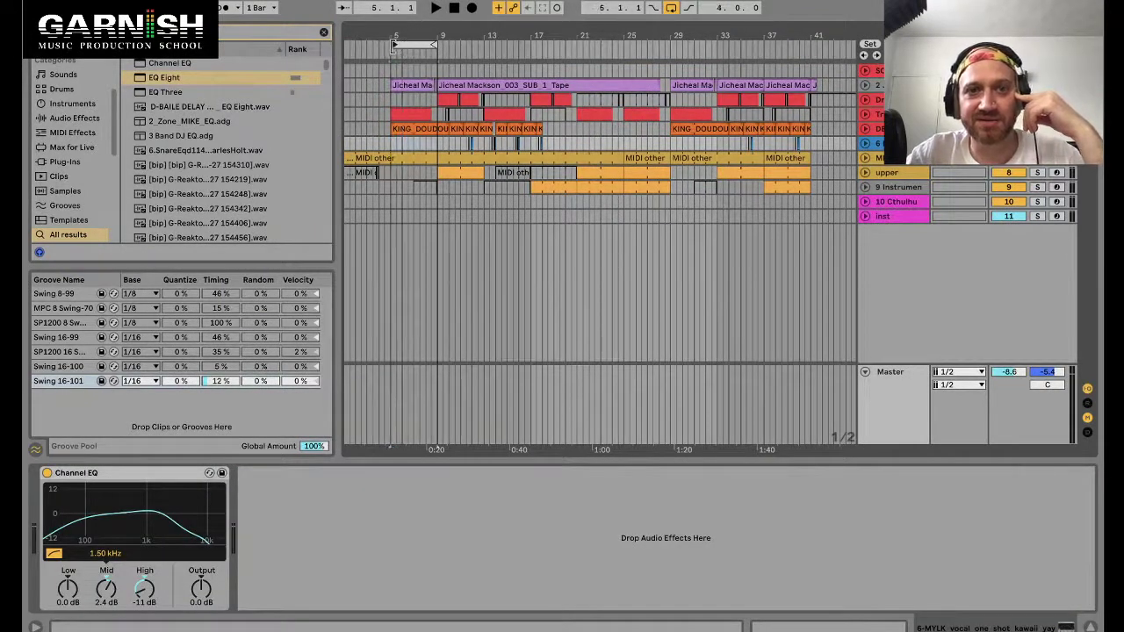
click(385, 143)
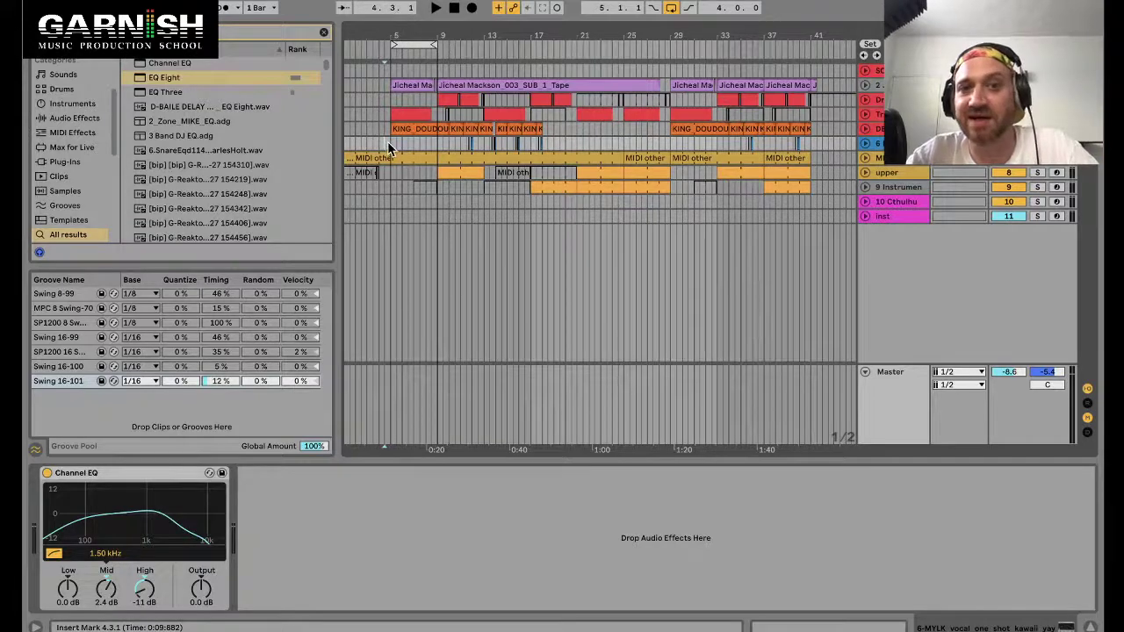
click(389, 143)
key(space)
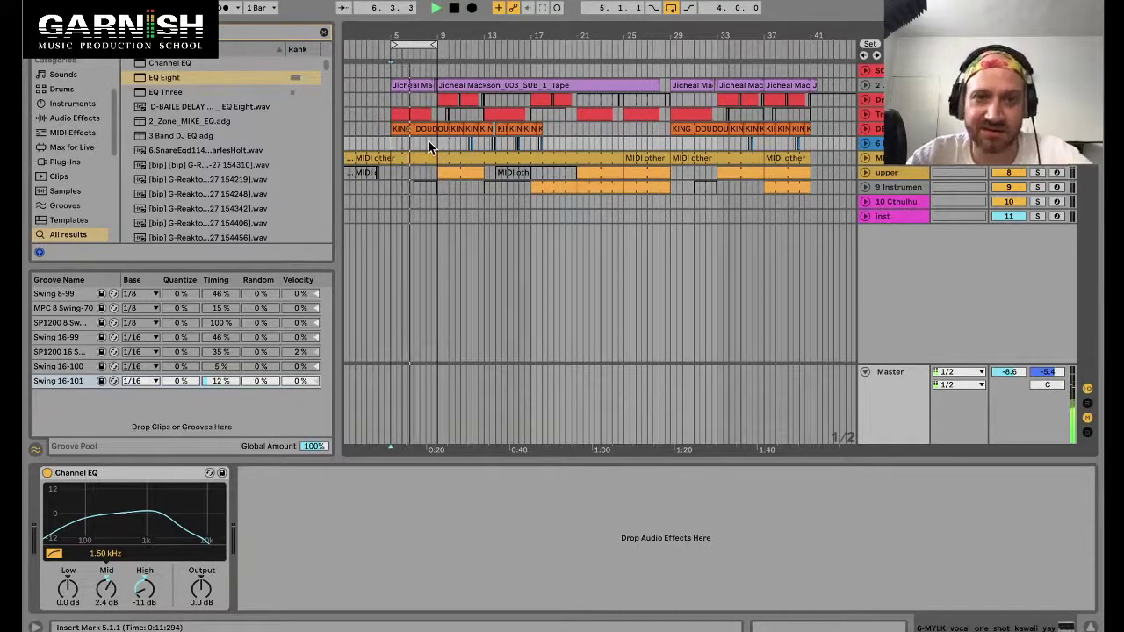
Audition the arrangement from bar 21 and loop bars 21 to 25.
click(604, 177)
key(space)
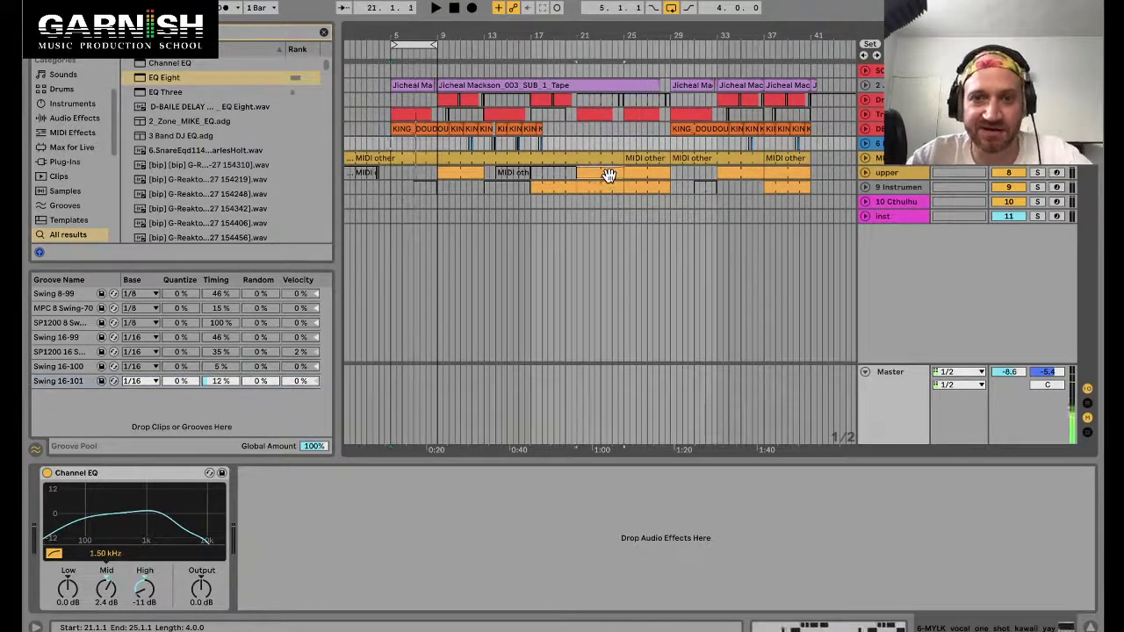
key(space)
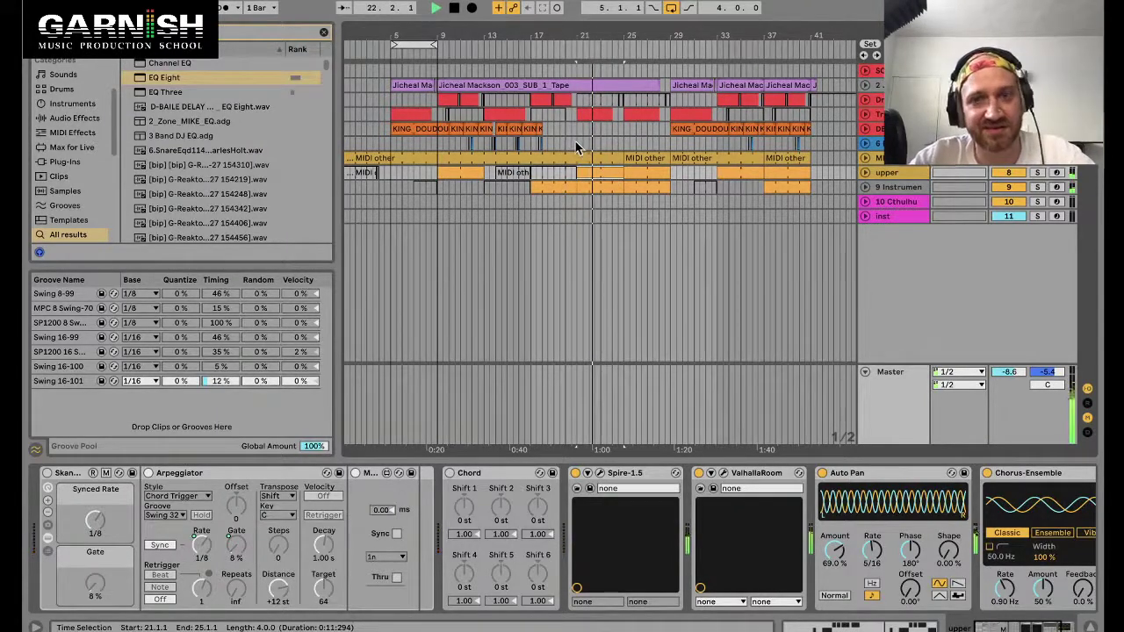
click(621, 145)
key(space)
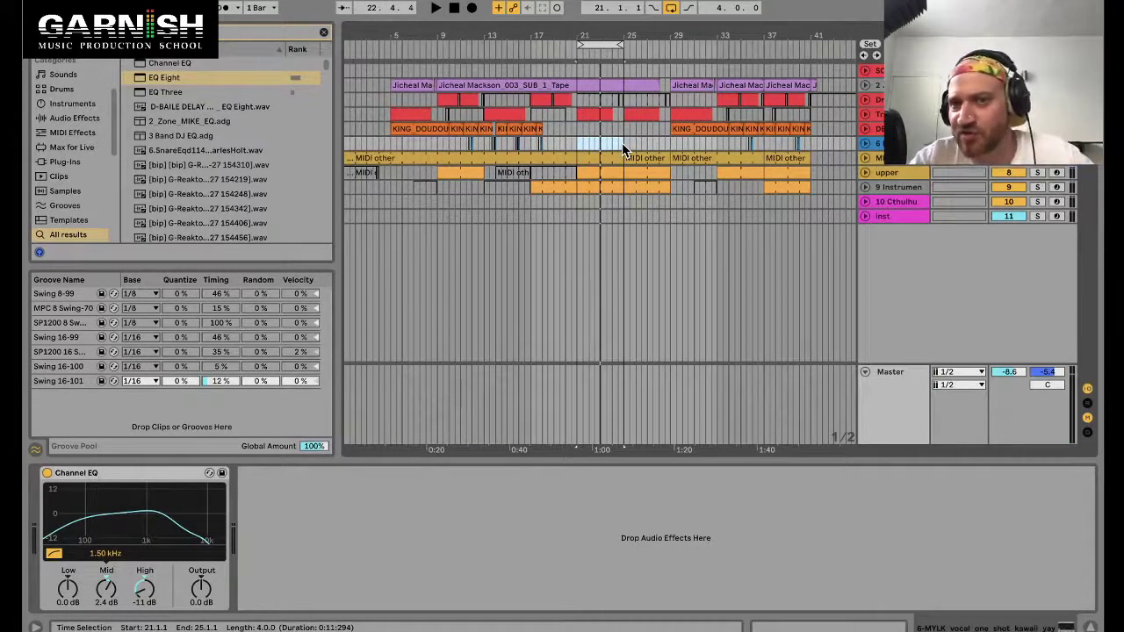
key(space)
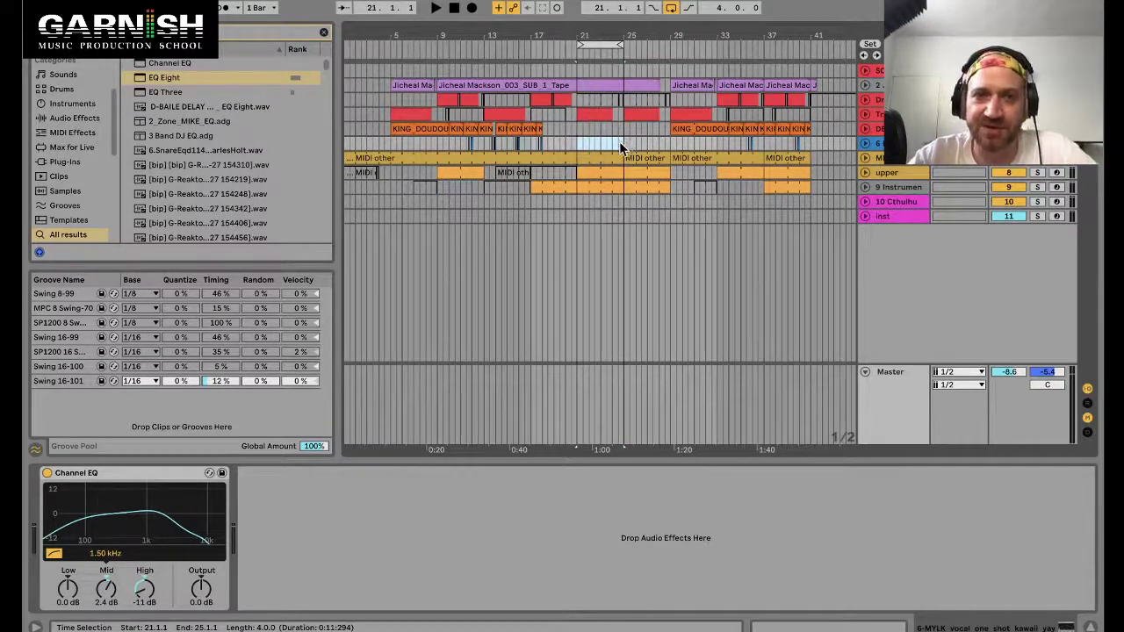
Select bars 5 to 9 across the tracks from upper to inst and loop that selection.
click(412, 130)
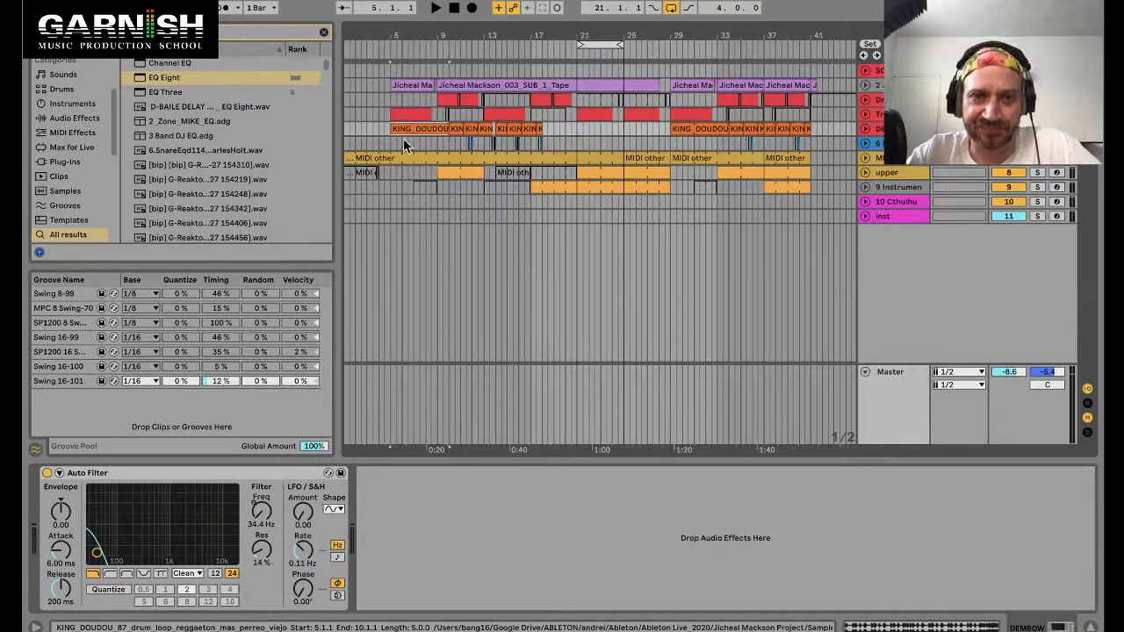
drag(392, 141, 435, 148)
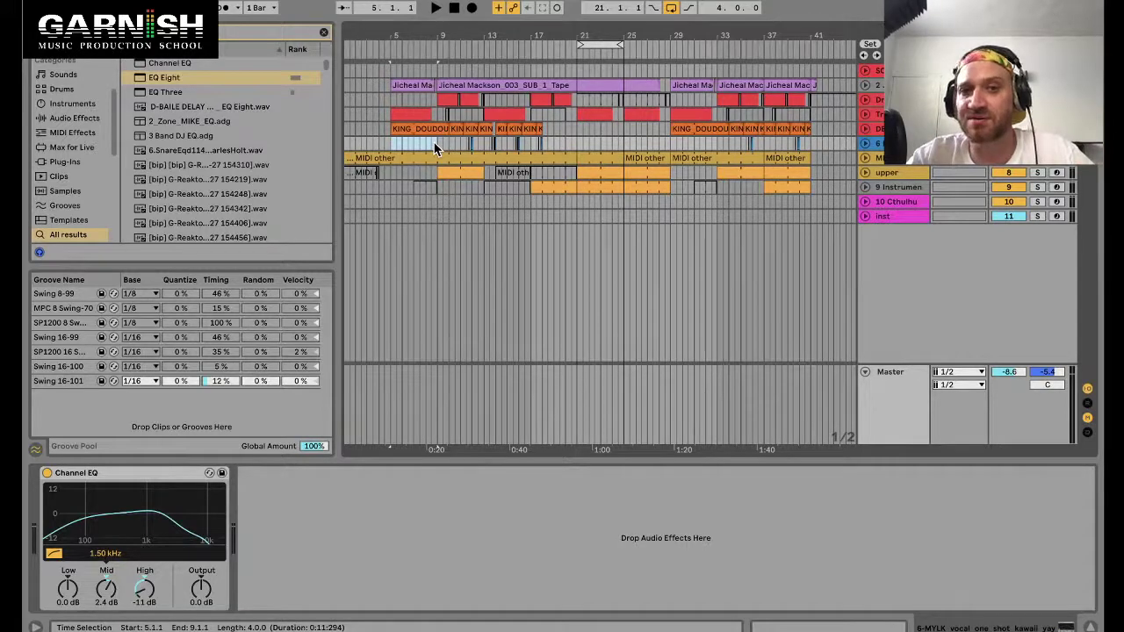
drag(435, 146, 392, 172)
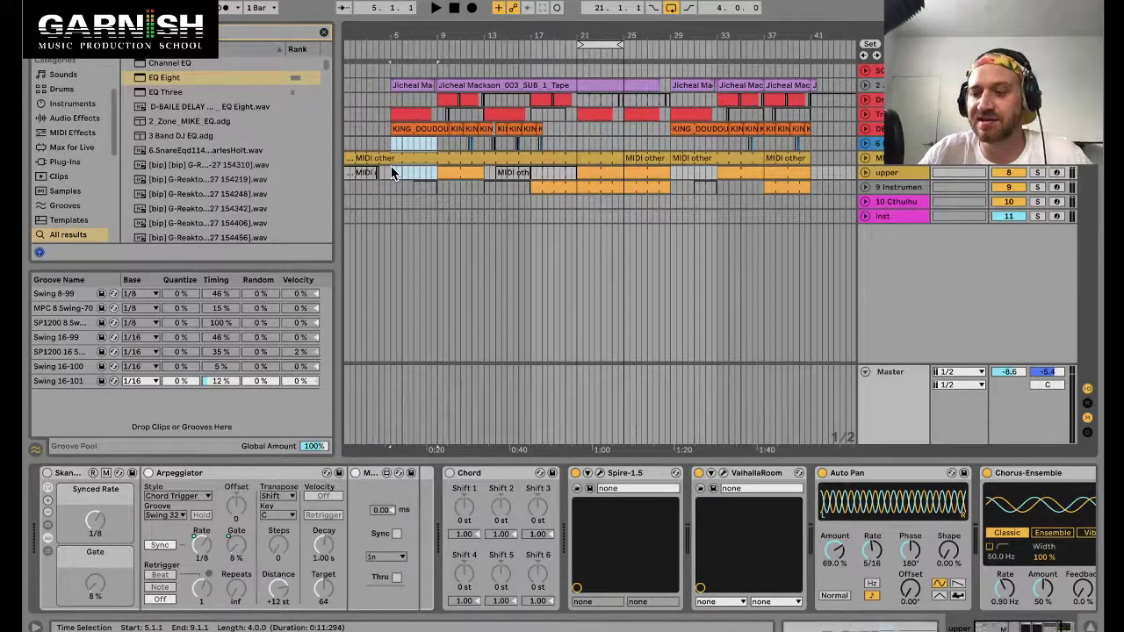
drag(392, 173, 433, 221)
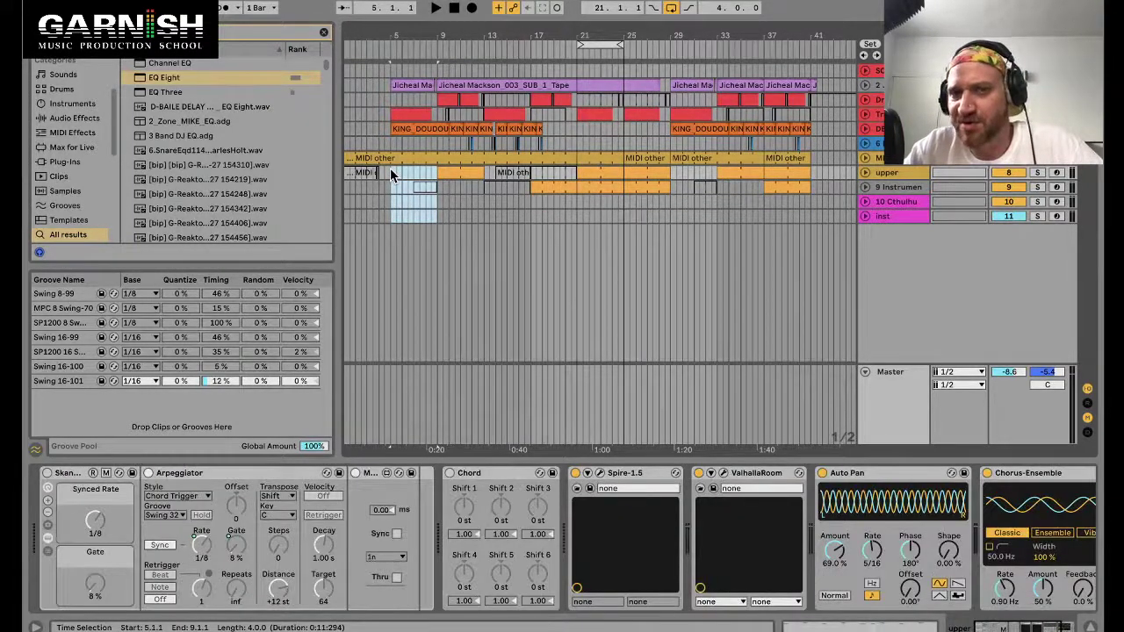
drag(391, 172, 438, 223)
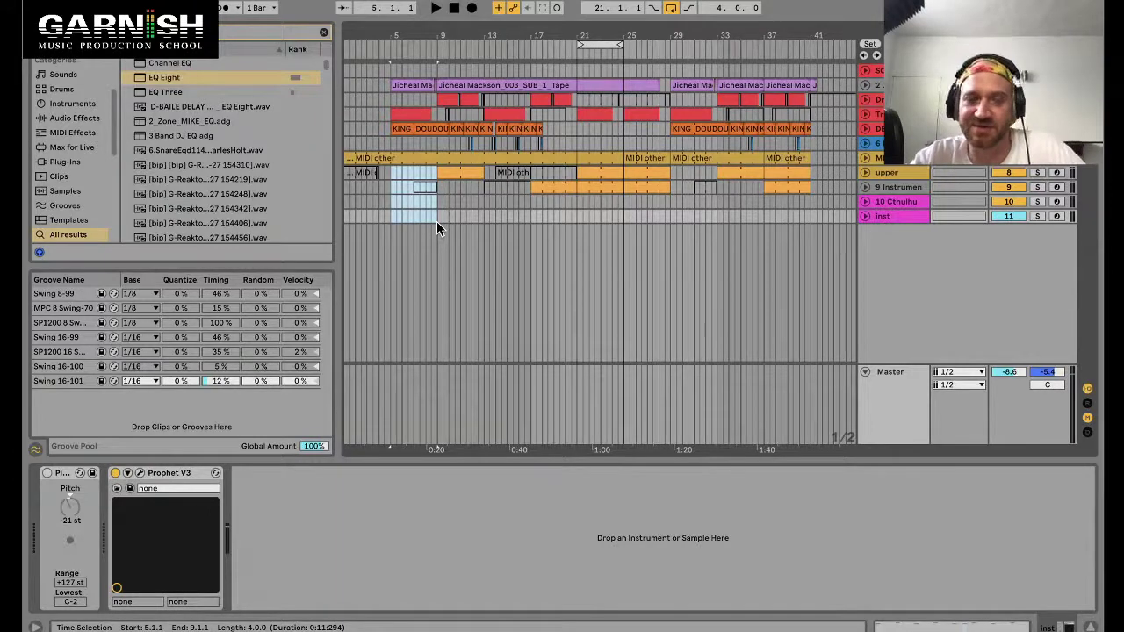
drag(436, 221, 389, 172)
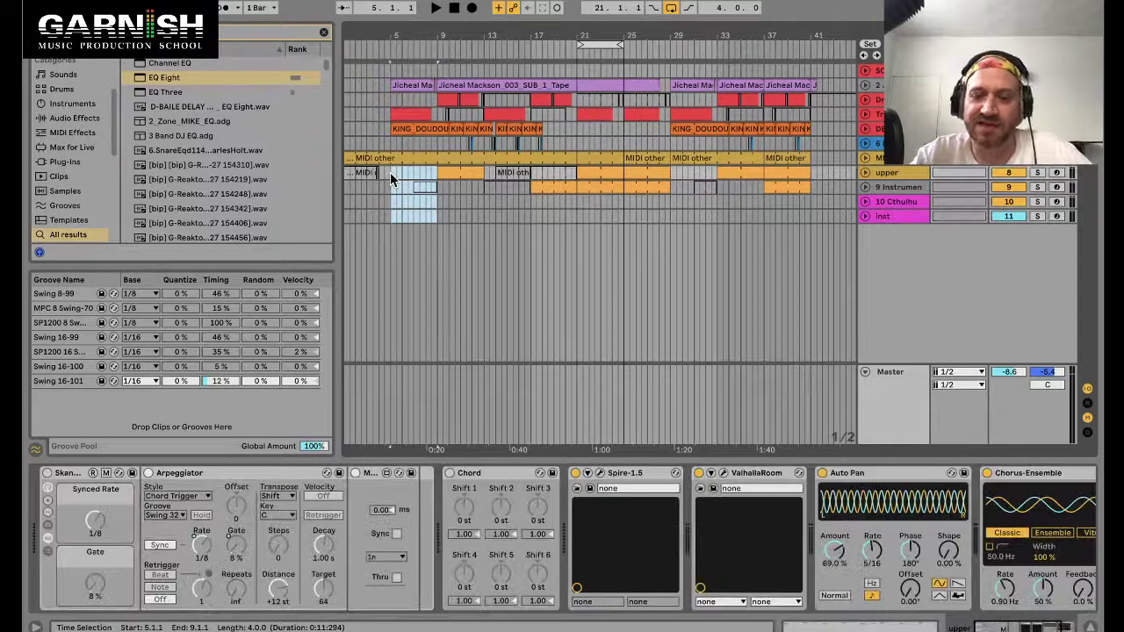
key(ctrl+l)
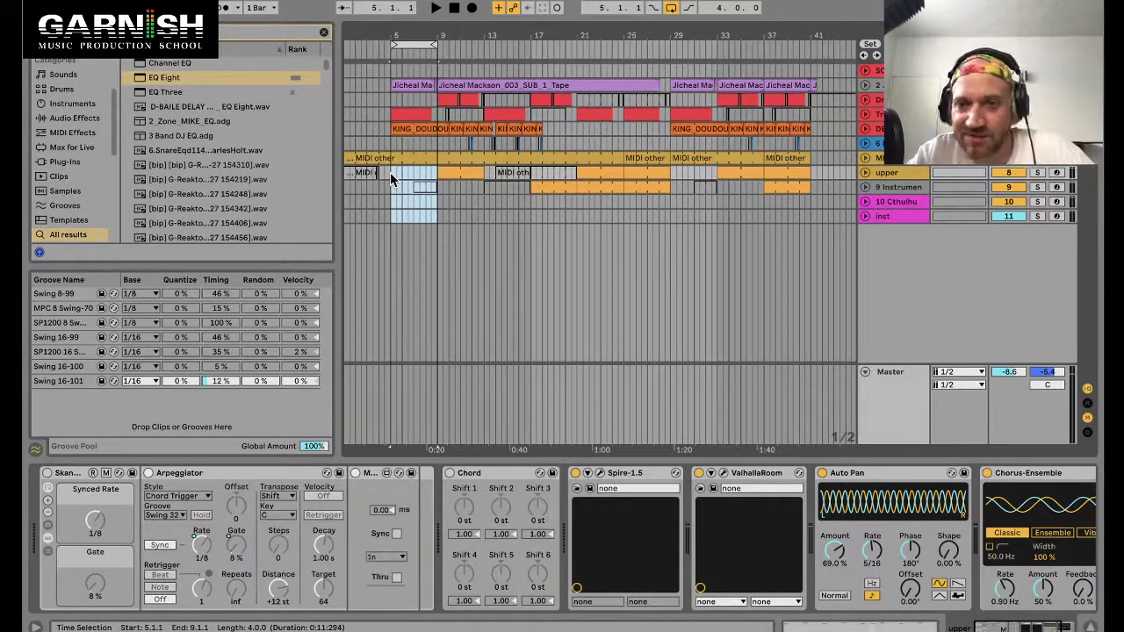
Check the Restream chat in Firefox again for messages, then return to Ableton Live.
key(super+Tab)
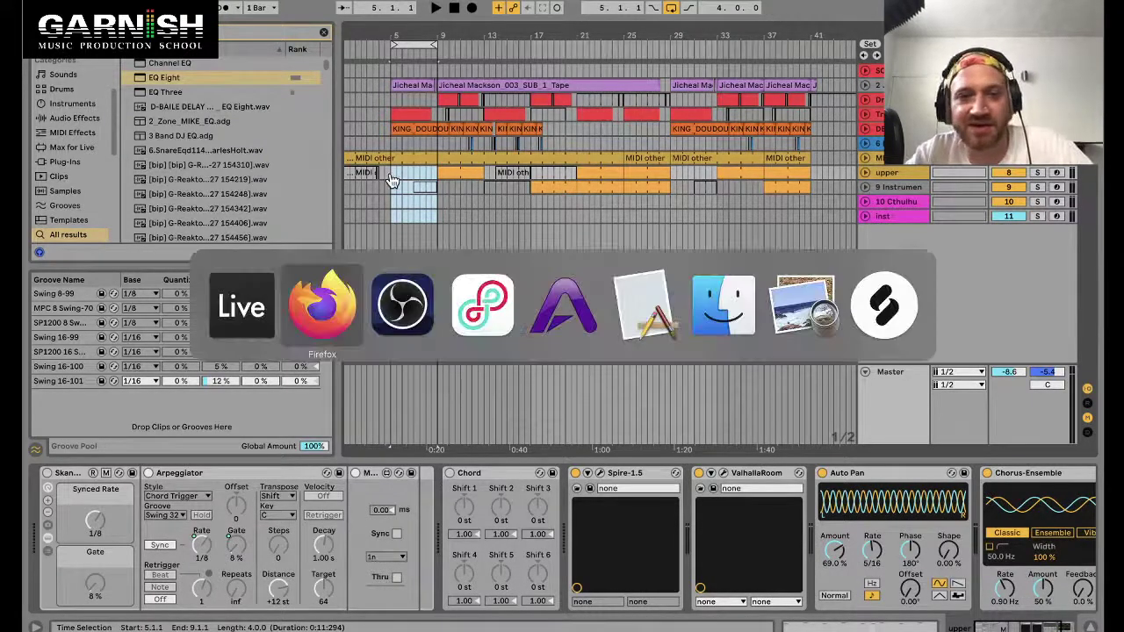
key(Tab)
key(super+Tab)
key(super+Tab)
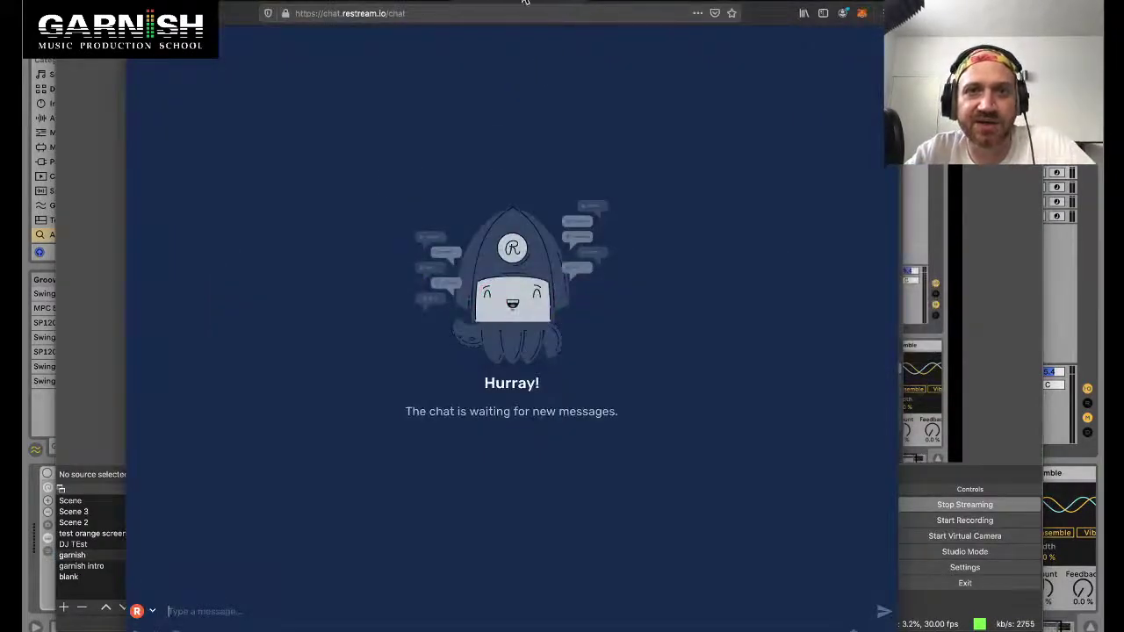
key(super+Tab)
key(super+Tab)
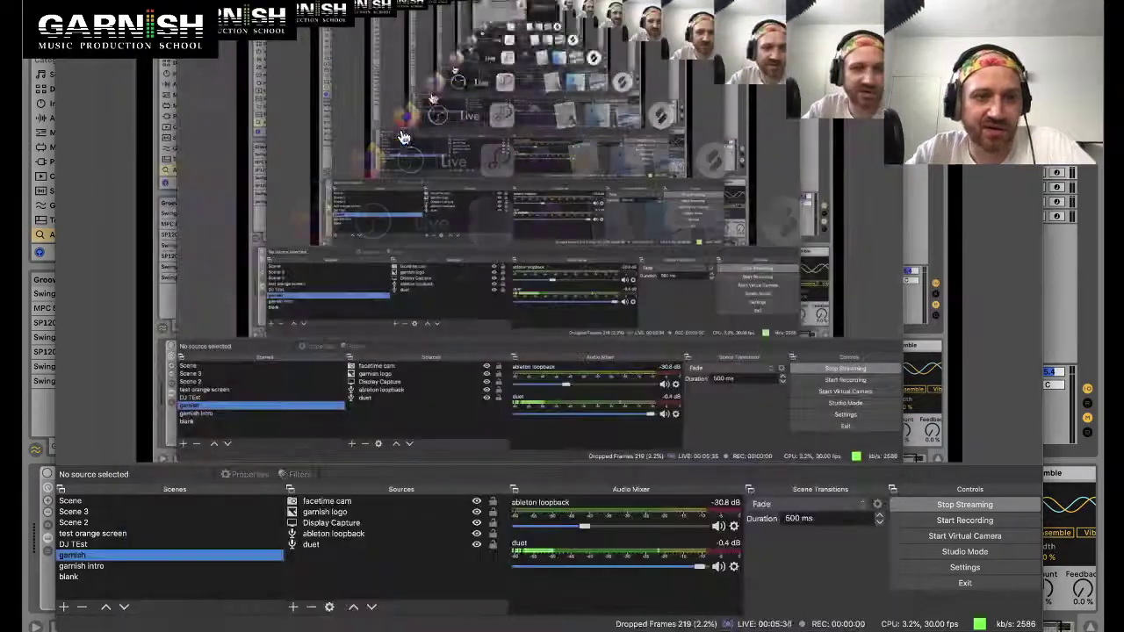
key(super+Tab)
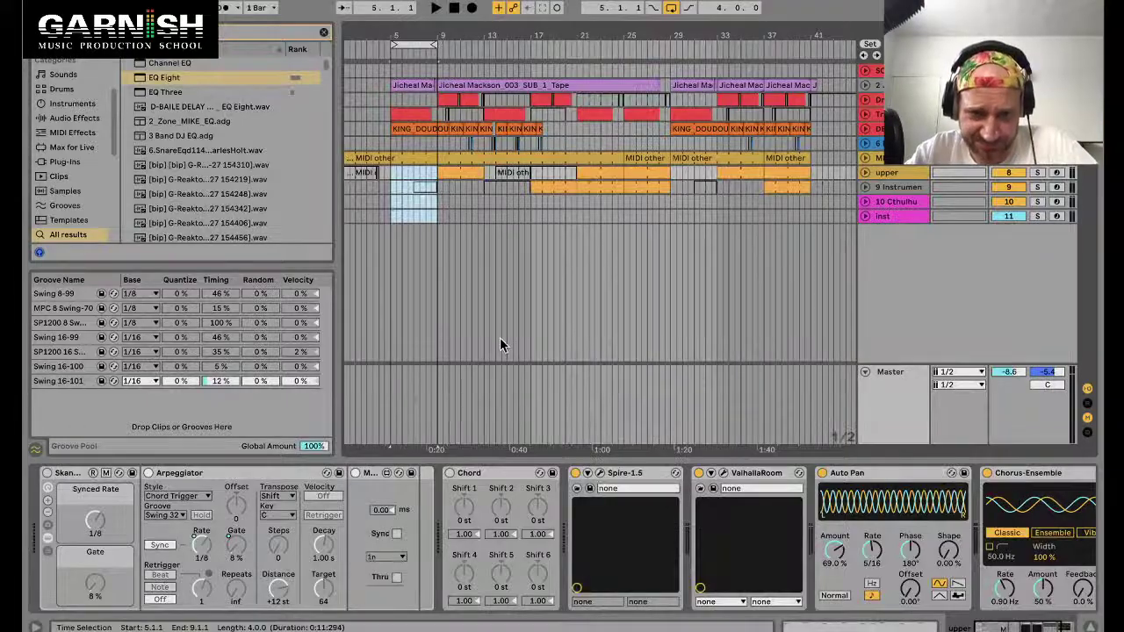
Select bars 5 to 9 across all tracks from the drum track below the SUB tape down to inst.
scroll(380, 291, up, 3)
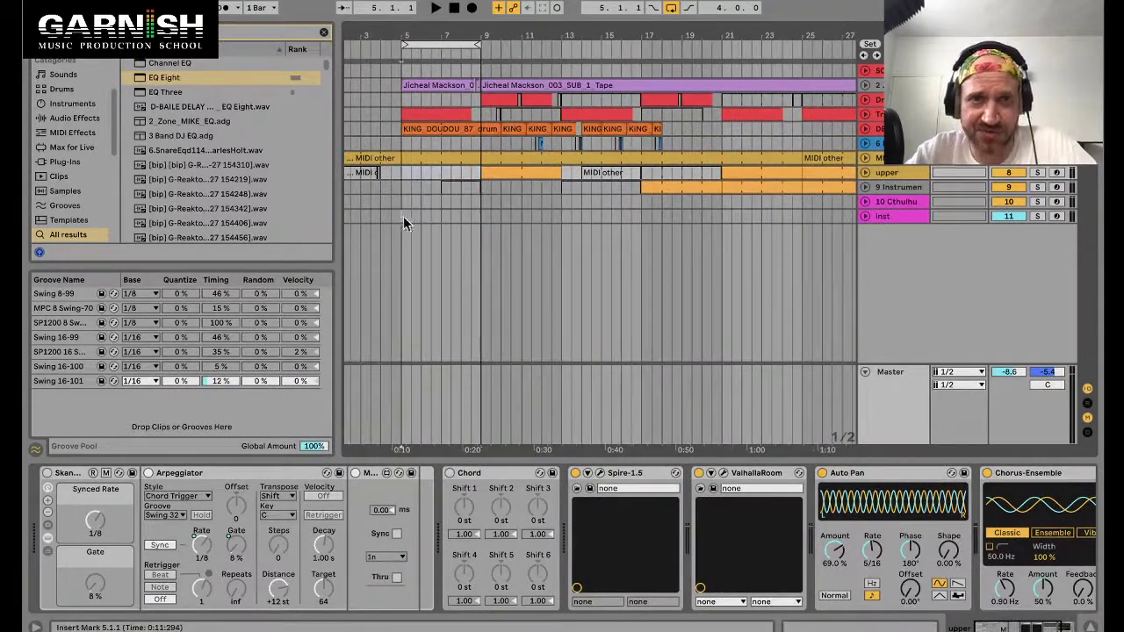
drag(403, 216, 404, 88)
click(405, 86)
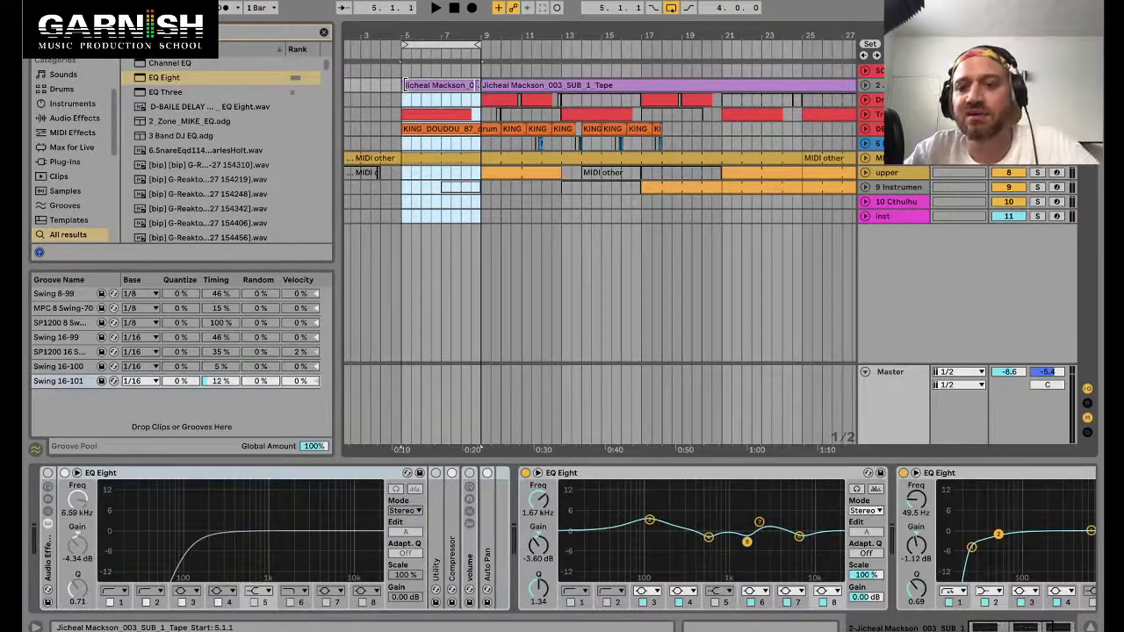
click(450, 185)
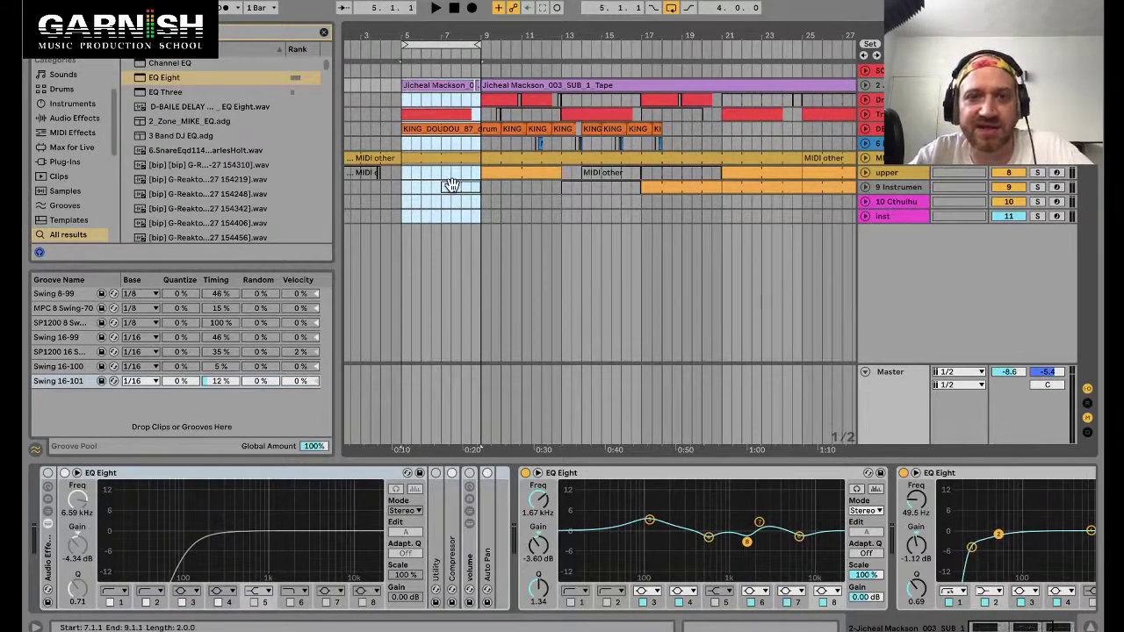
click(436, 151)
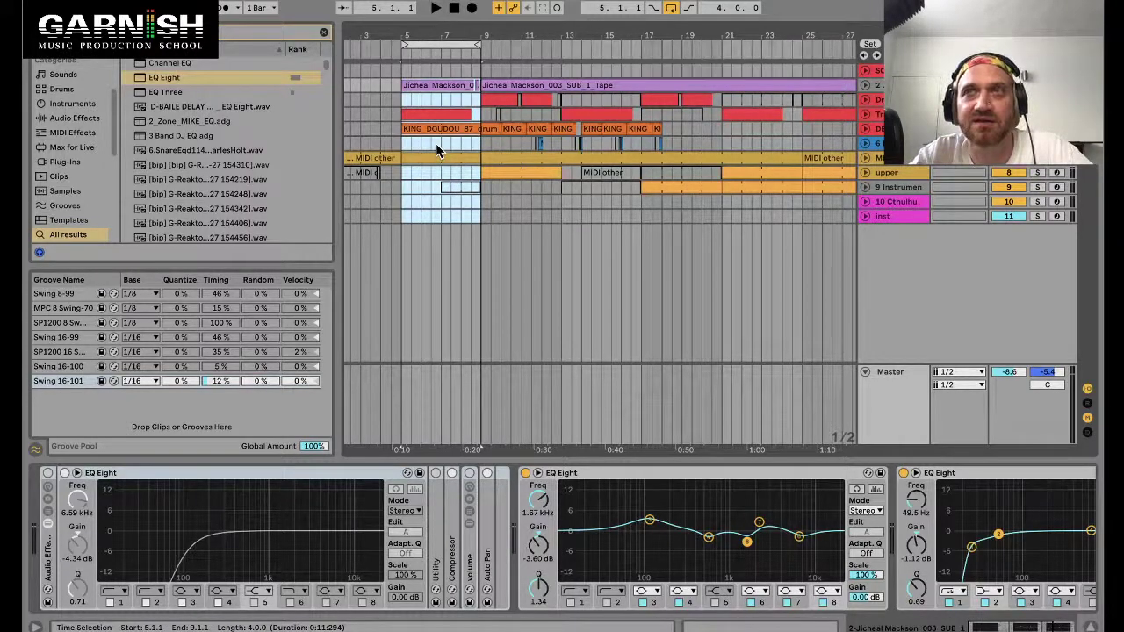
click(430, 129)
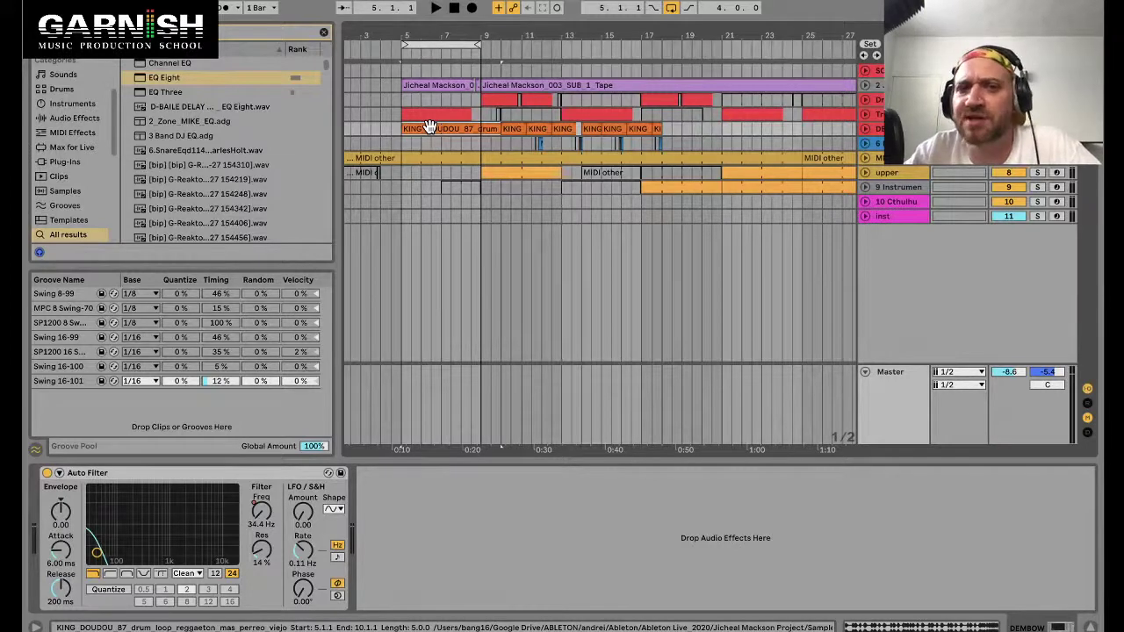
drag(400, 98, 479, 214)
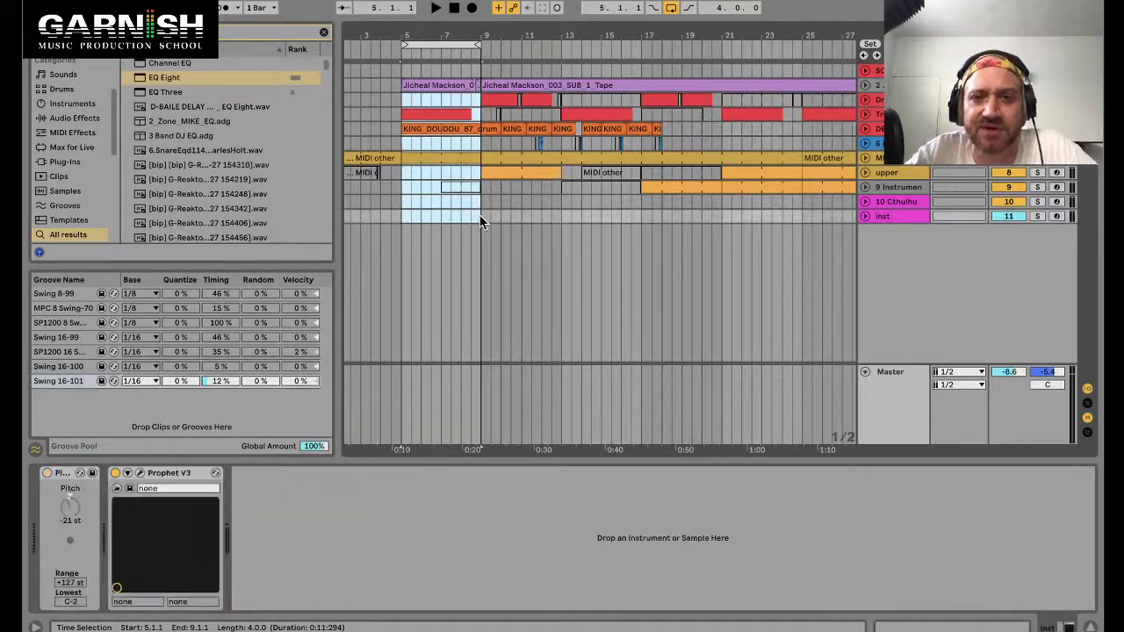
Narrow the time selection to bars 5 to 9 on only the 10 Cthulhu and inst tracks.
click(480, 214)
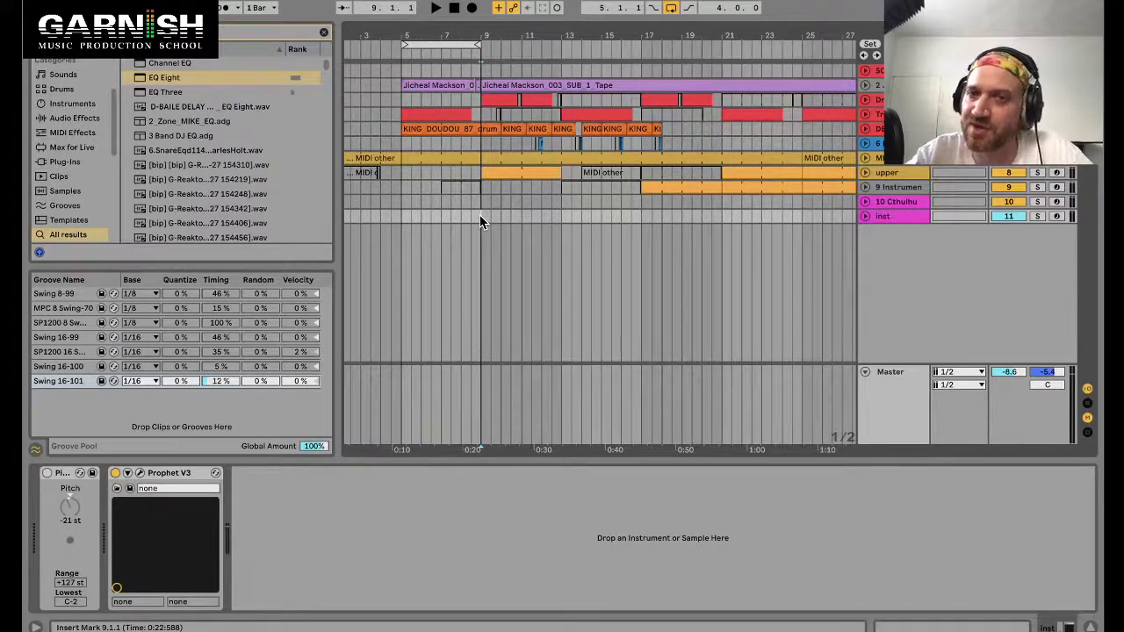
mouse_move(480, 215)
mouse_down()
mouse_move(402, 213)
mouse_move(482, 216)
mouse_move(480, 178)
mouse_move(481, 204)
mouse_up()
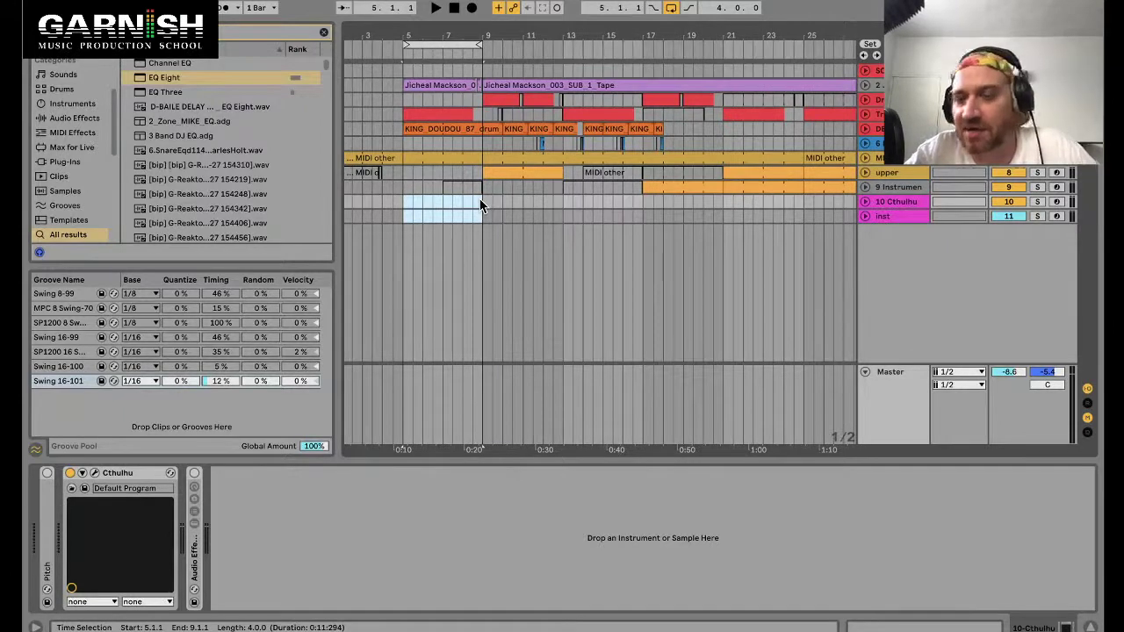
mouse_move(480, 204)
mouse_down()
mouse_move(401, 212)
mouse_move(474, 192)
mouse_move(480, 205)
mouse_up()
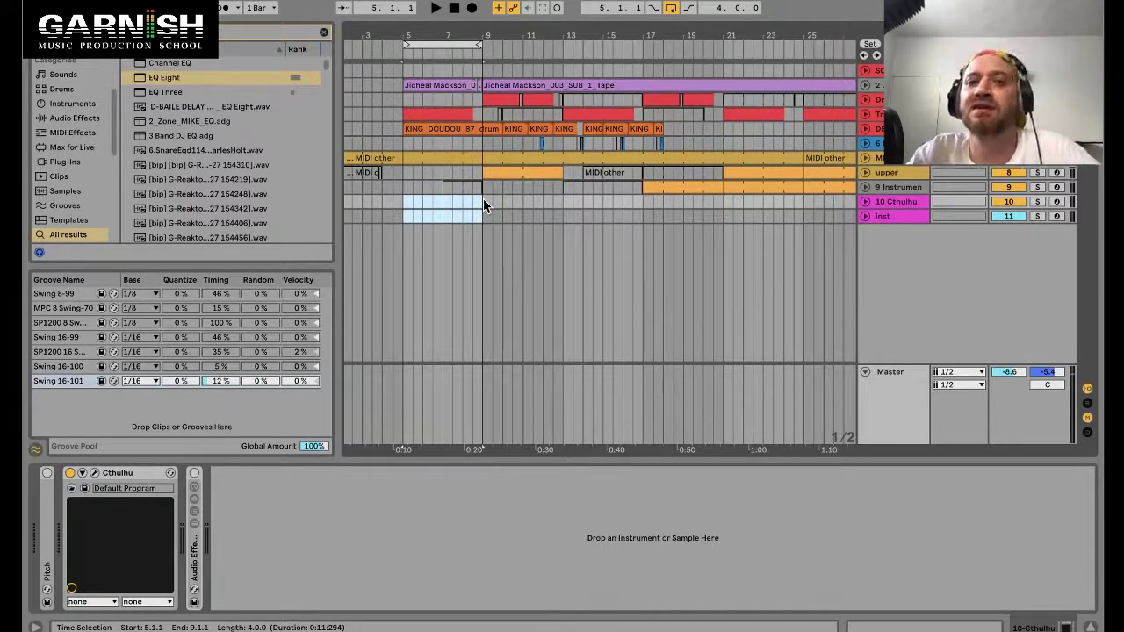
click(483, 202)
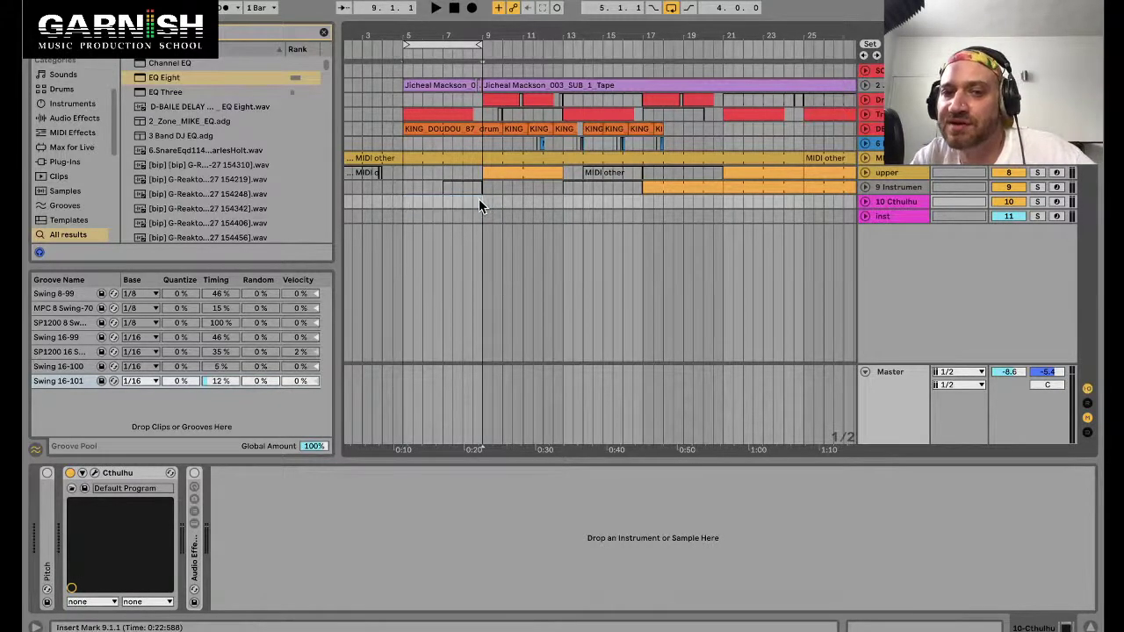
drag(413, 210, 476, 203)
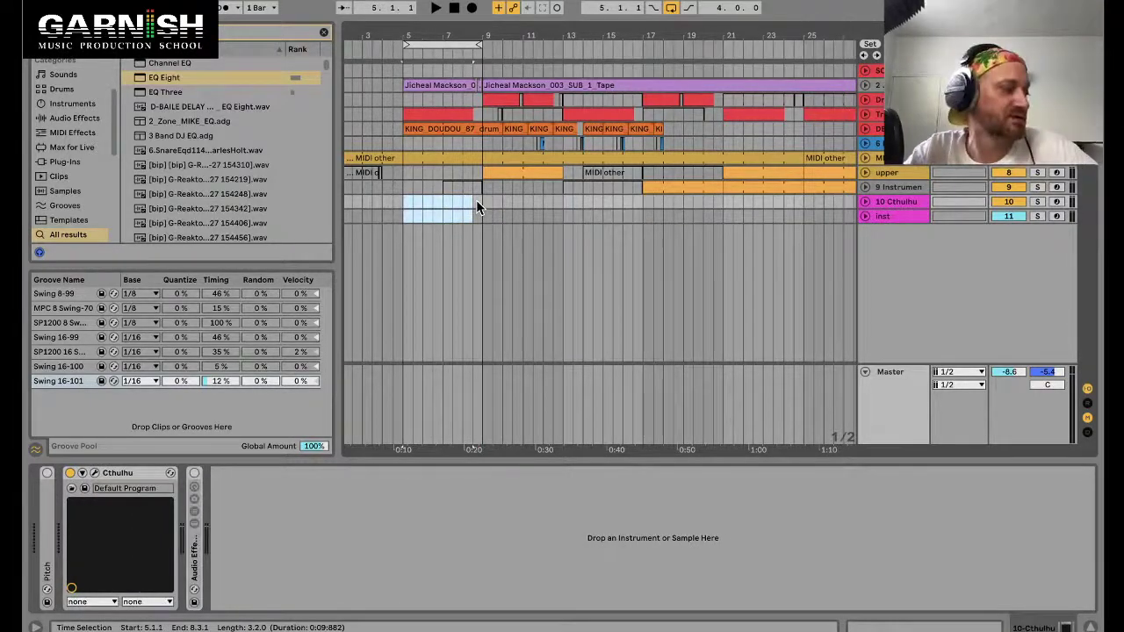
drag(481, 201, 424, 212)
click(407, 219)
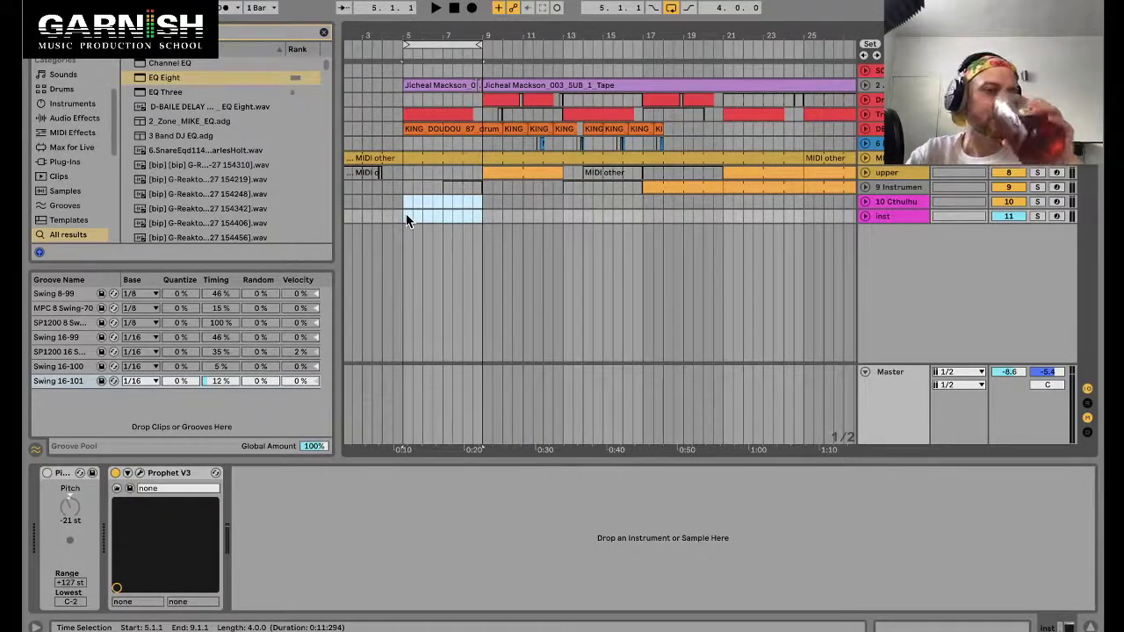
Play the arrangement from bar 5 and raise the master track volume to -5.1 dB.
drag(406, 214, 480, 204)
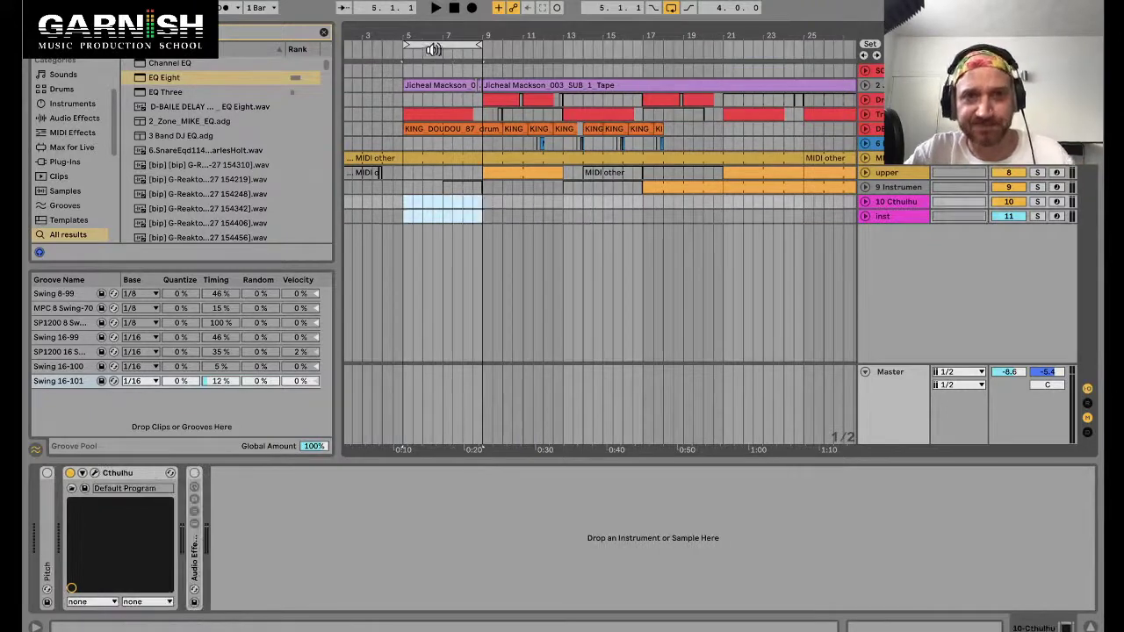
drag(411, 40, 462, 37)
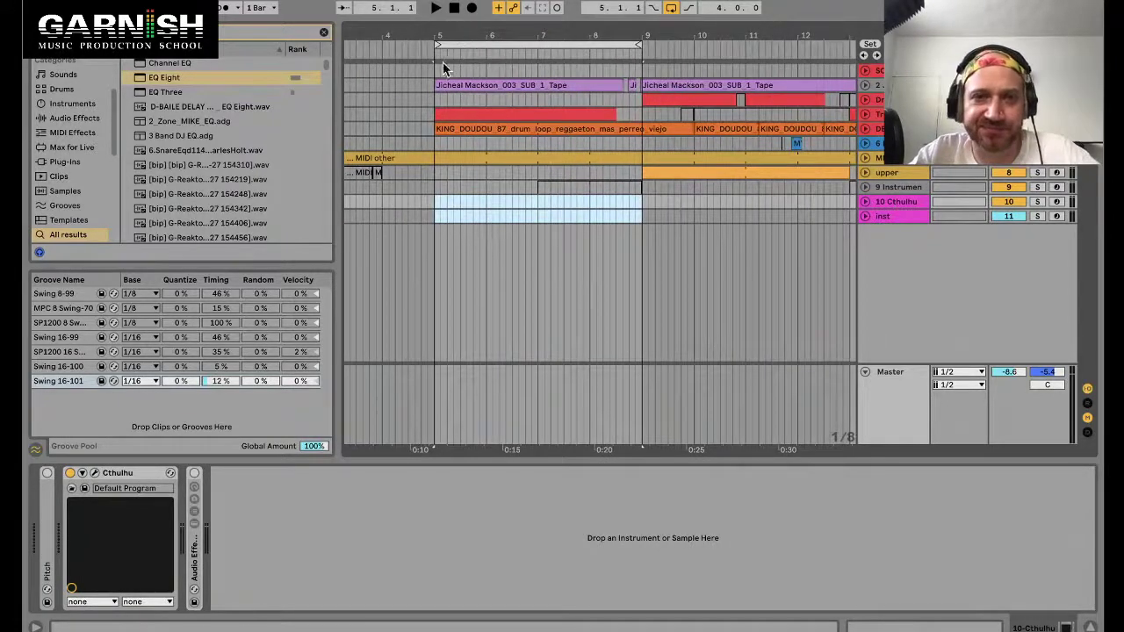
click(439, 63)
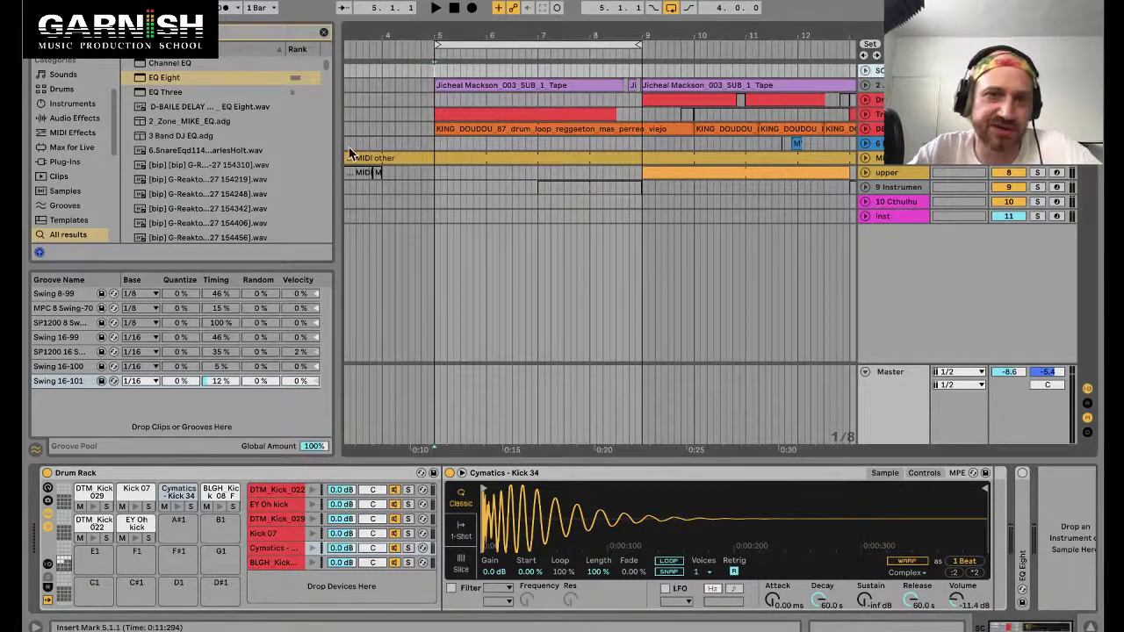
click(437, 143)
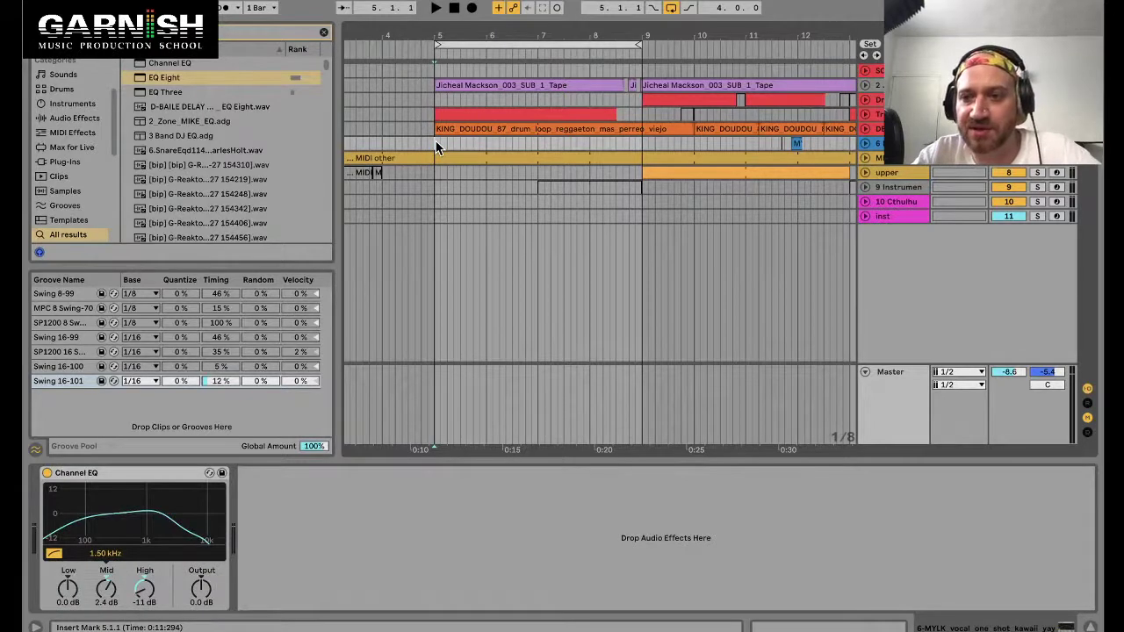
key(space)
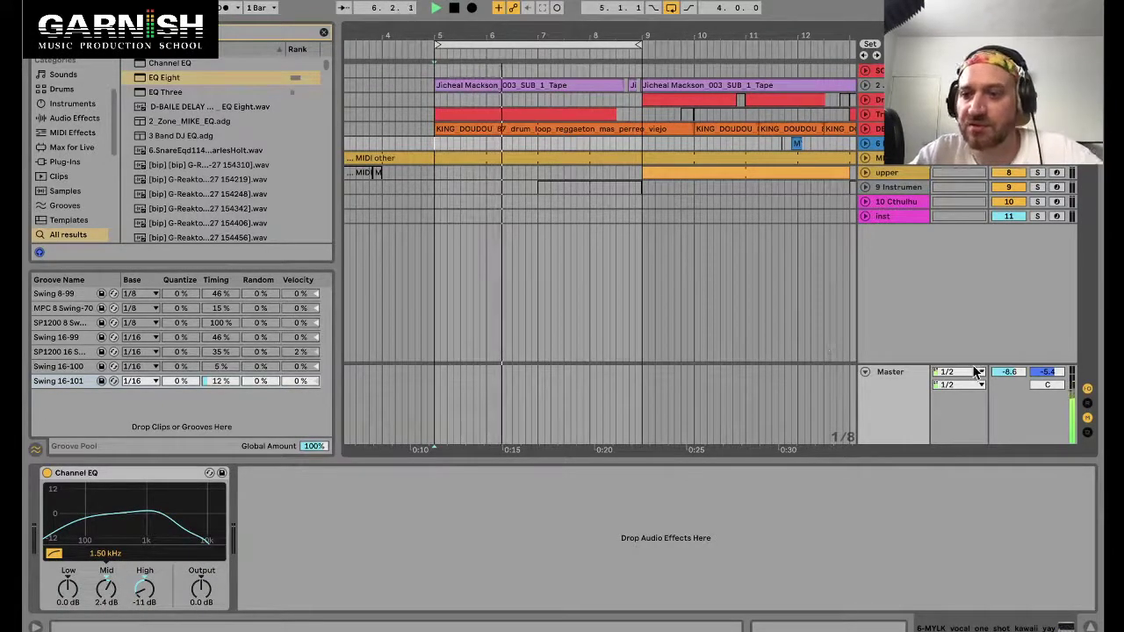
drag(1009, 372, 1009, 356)
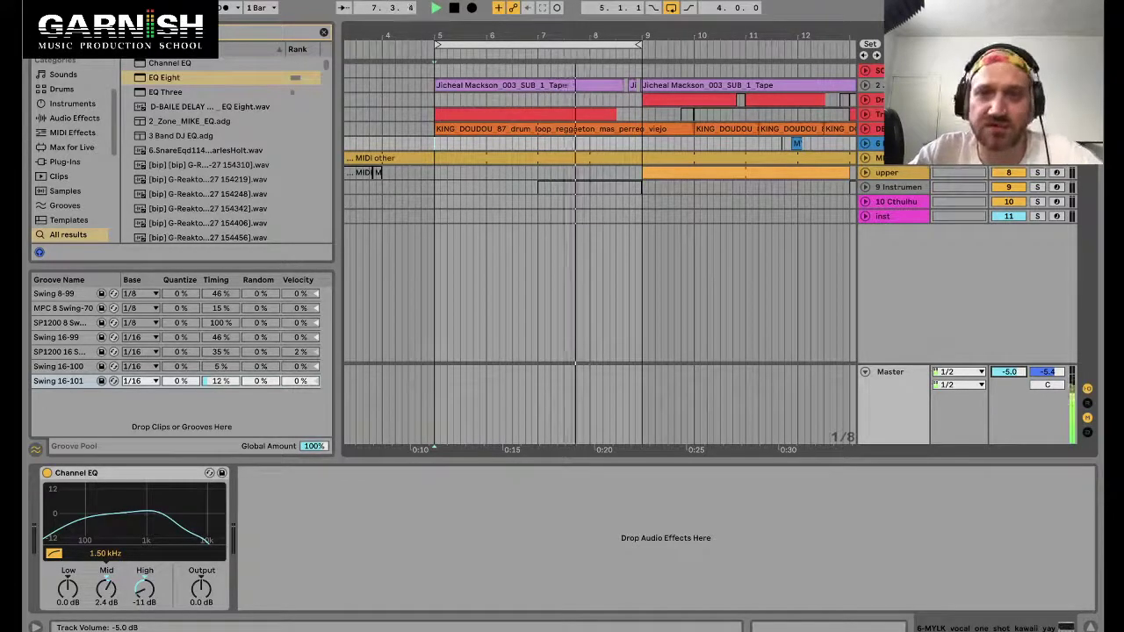
Extend the loop end to bar 13 during playback, and restore it to bar 9 before stopping.
drag(644, 43, 768, 44)
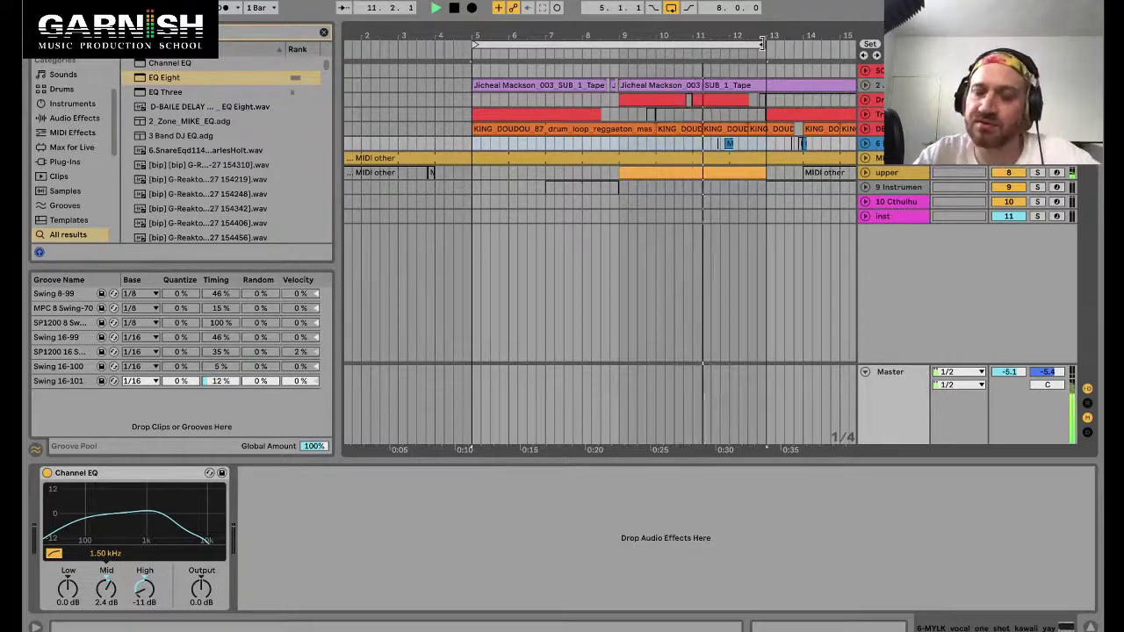
drag(763, 41, 619, 38)
key(space)
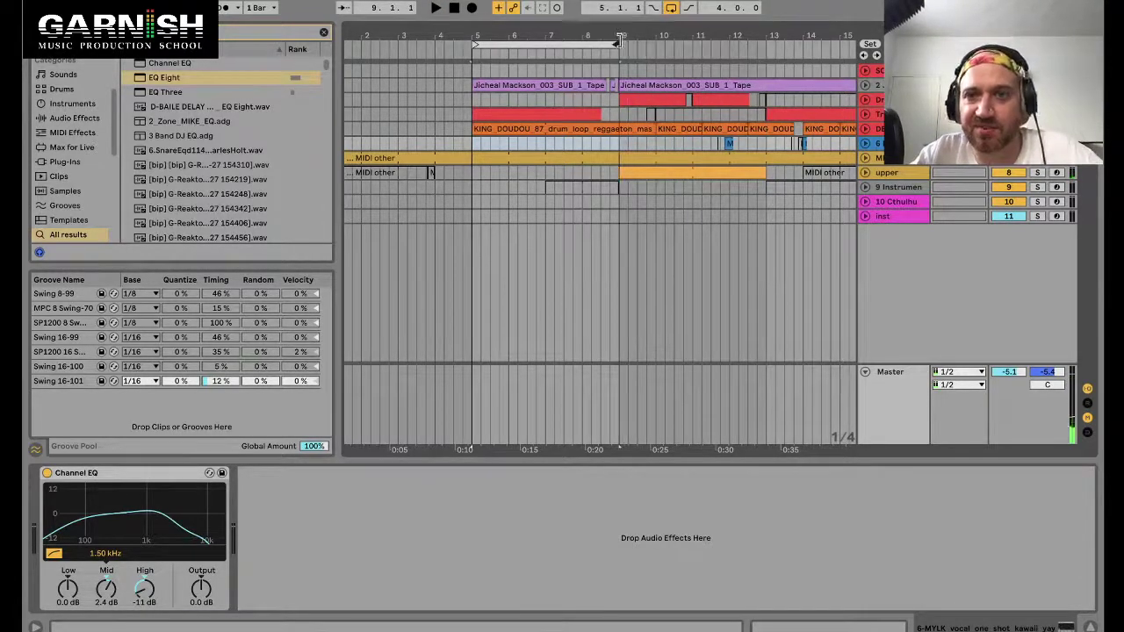
drag(479, 33, 474, 44)
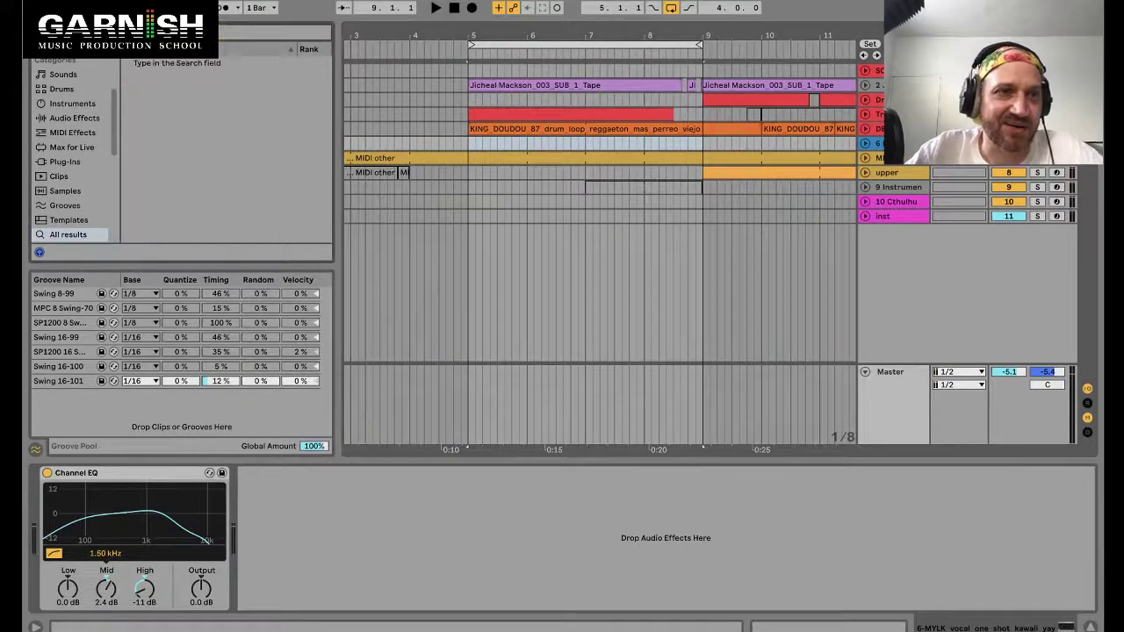
Hide the browser and briefly play the loop from bar 5 with the Trap track selected.
click(36, 32)
drag(295, 32, 287, 31)
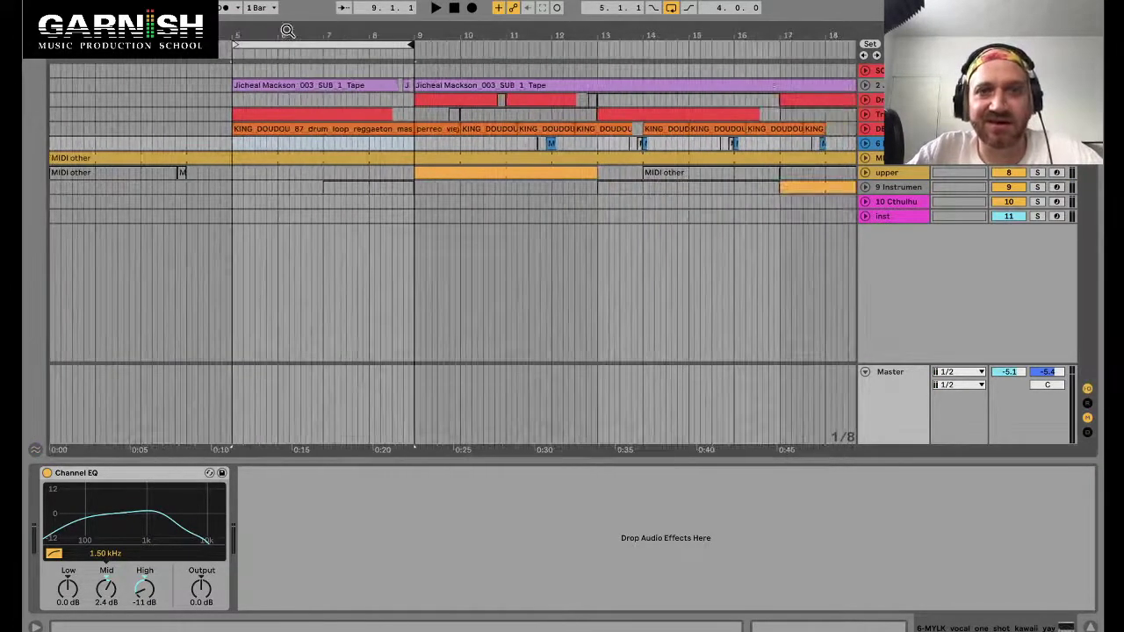
click(253, 161)
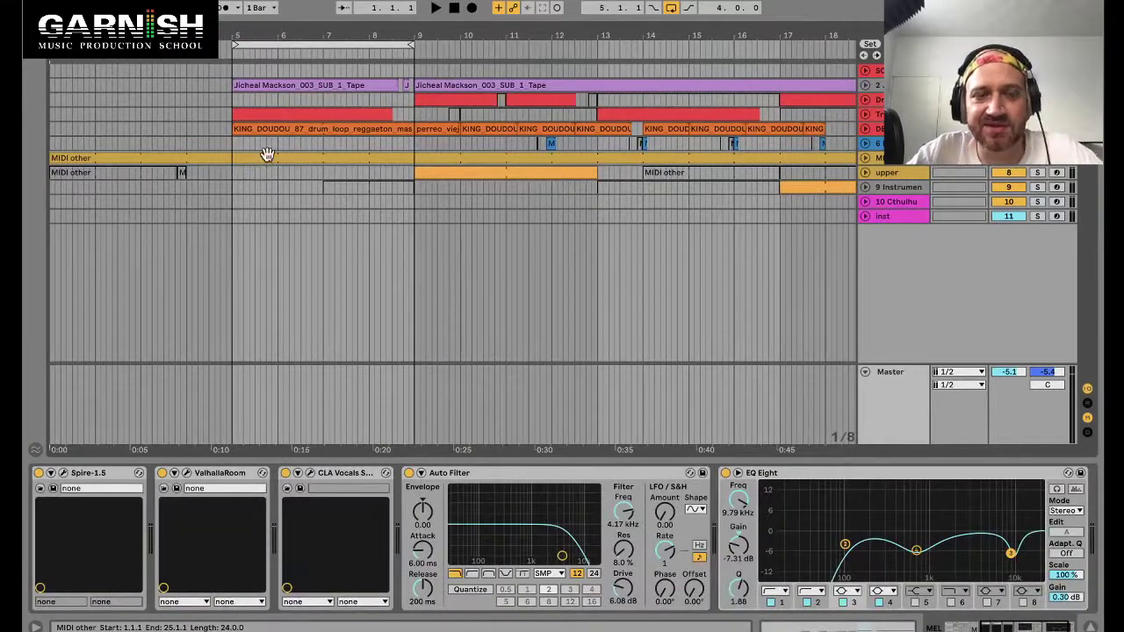
click(252, 112)
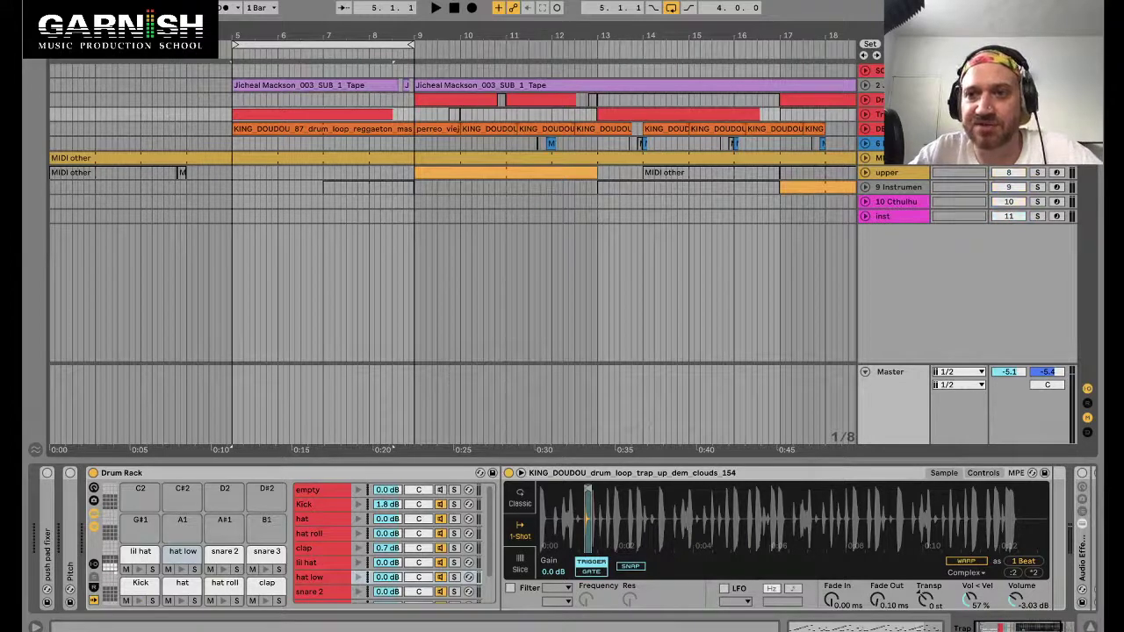
key(space)
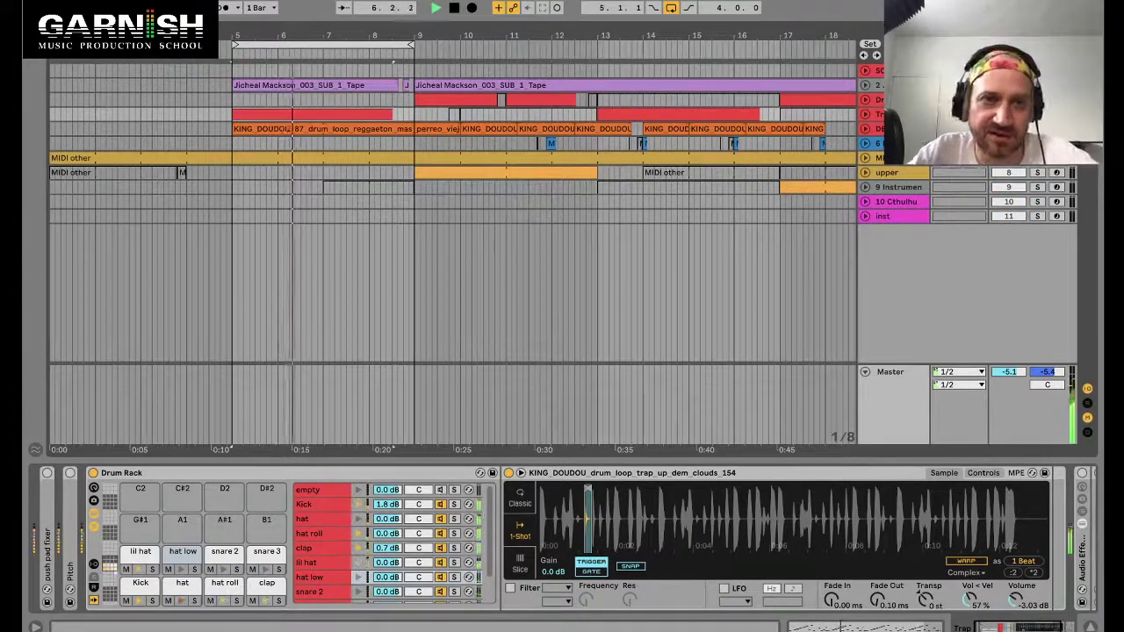
key(space)
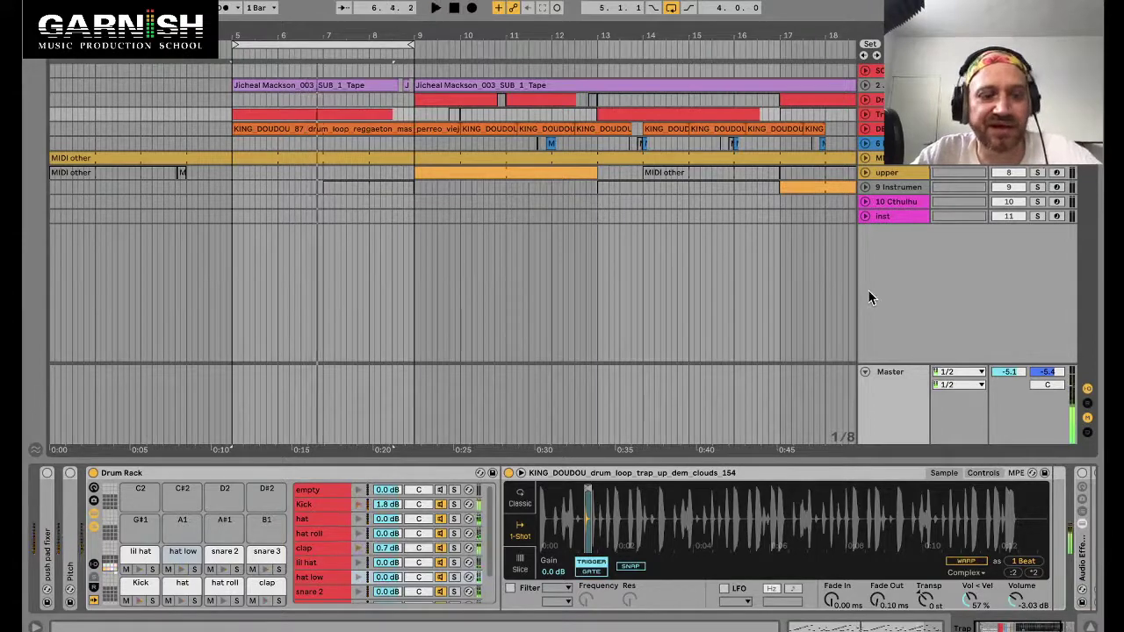
Inspect the Trap clip's first Kick and hat notes in the note editor, and return to the device view.
key(shift+Tab)
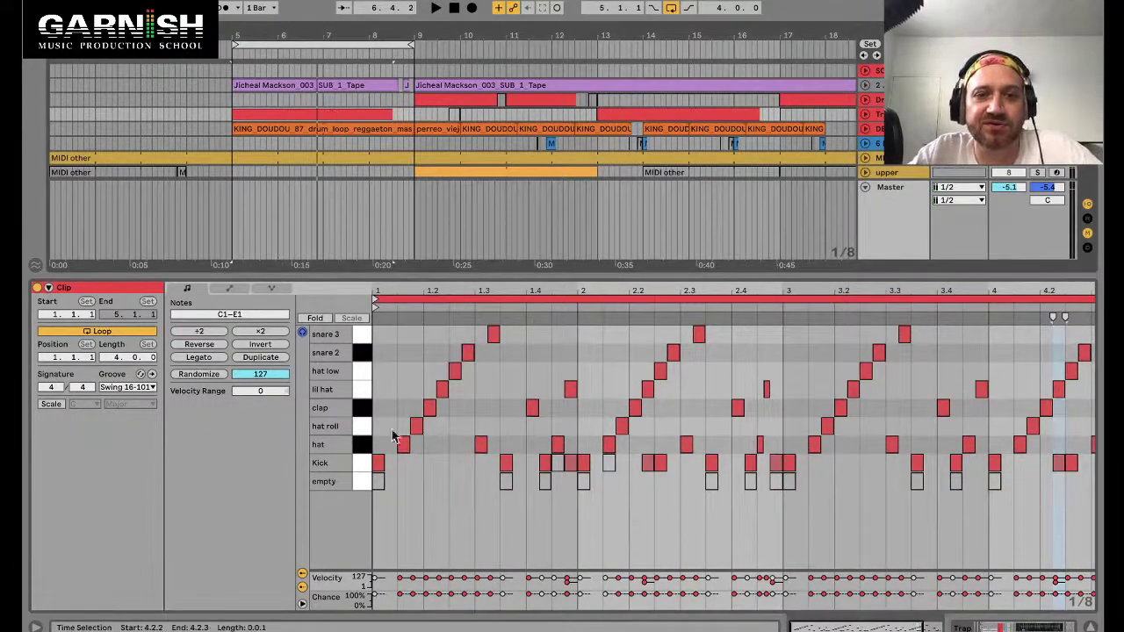
click(377, 465)
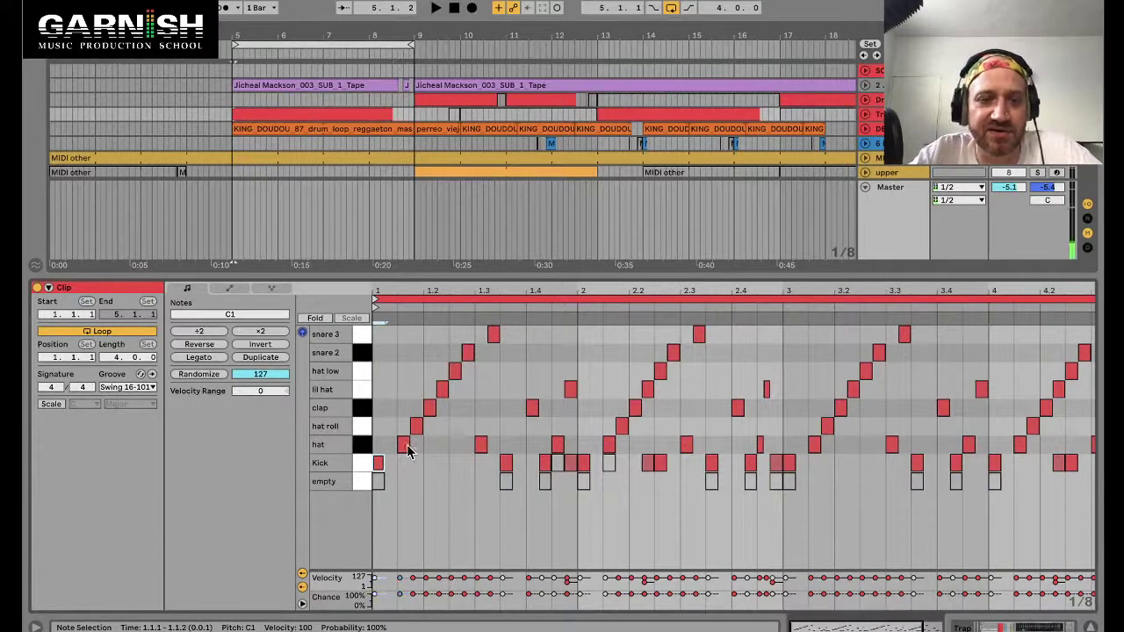
click(403, 444)
scroll(338, 111, right, 1)
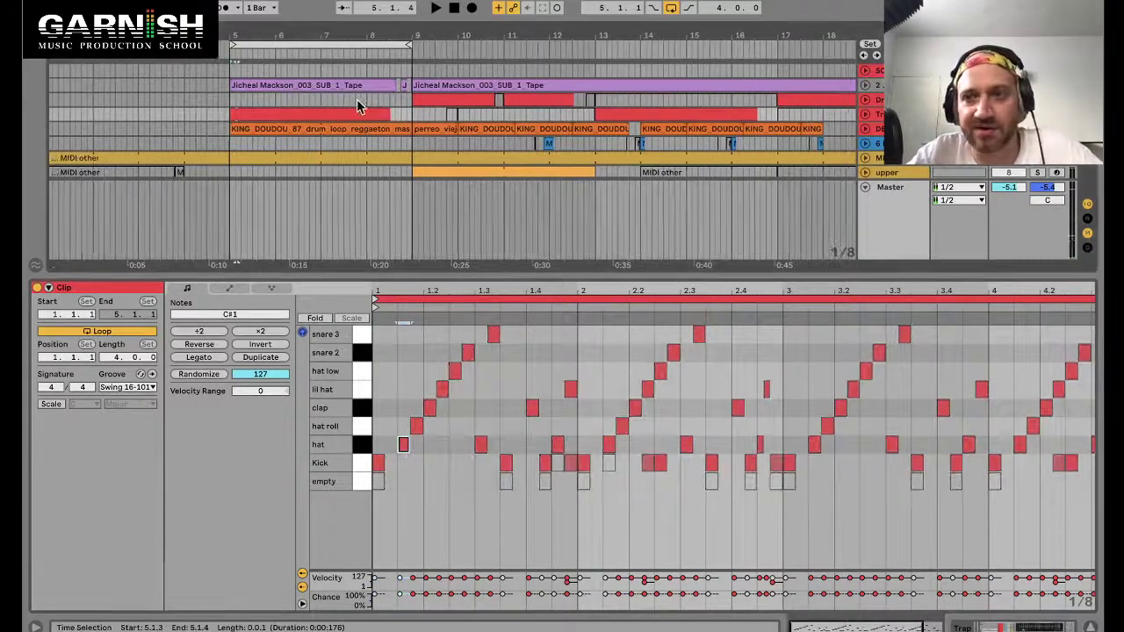
key(shift+Tab)
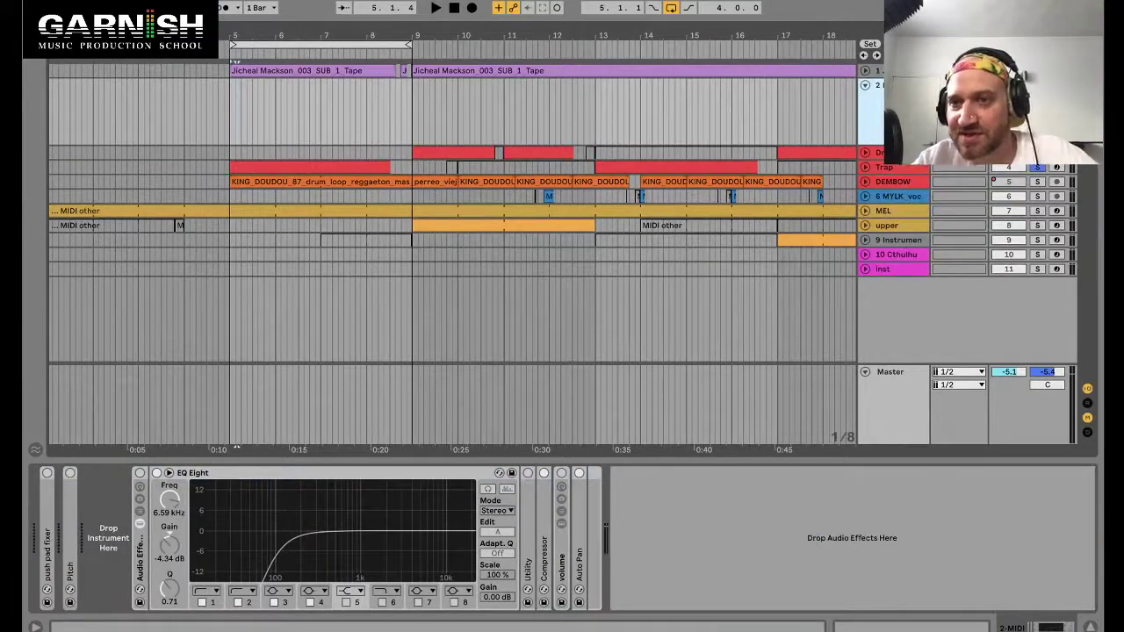
Show the browser and expand the Drums folder of the Skitter and Step pack.
key(ctrl+alt+b)
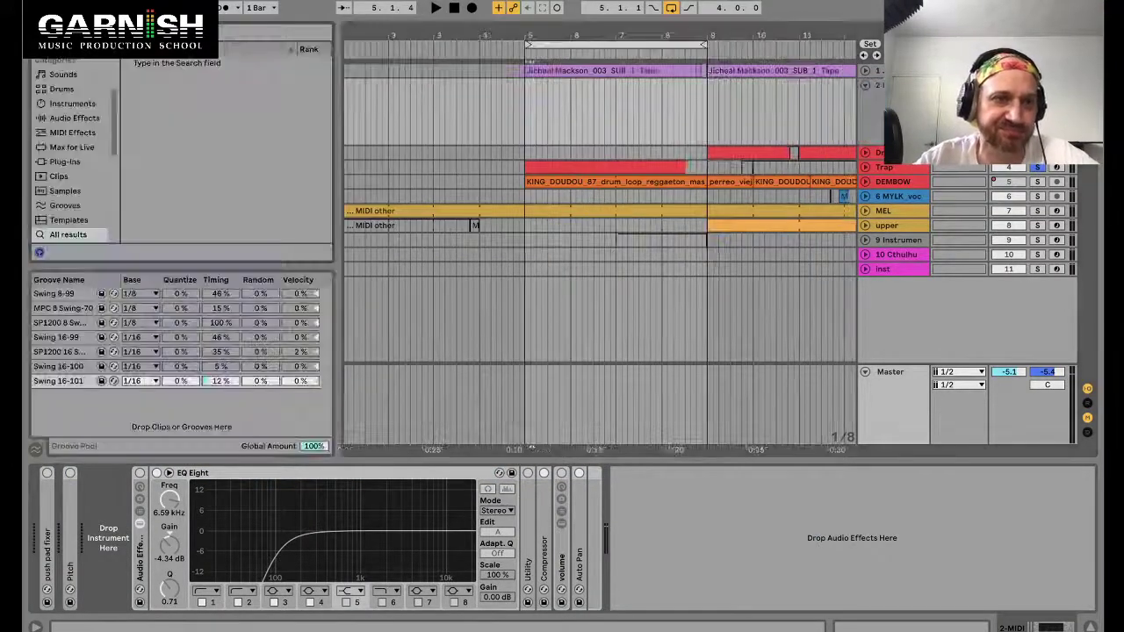
scroll(74, 149, down, 2)
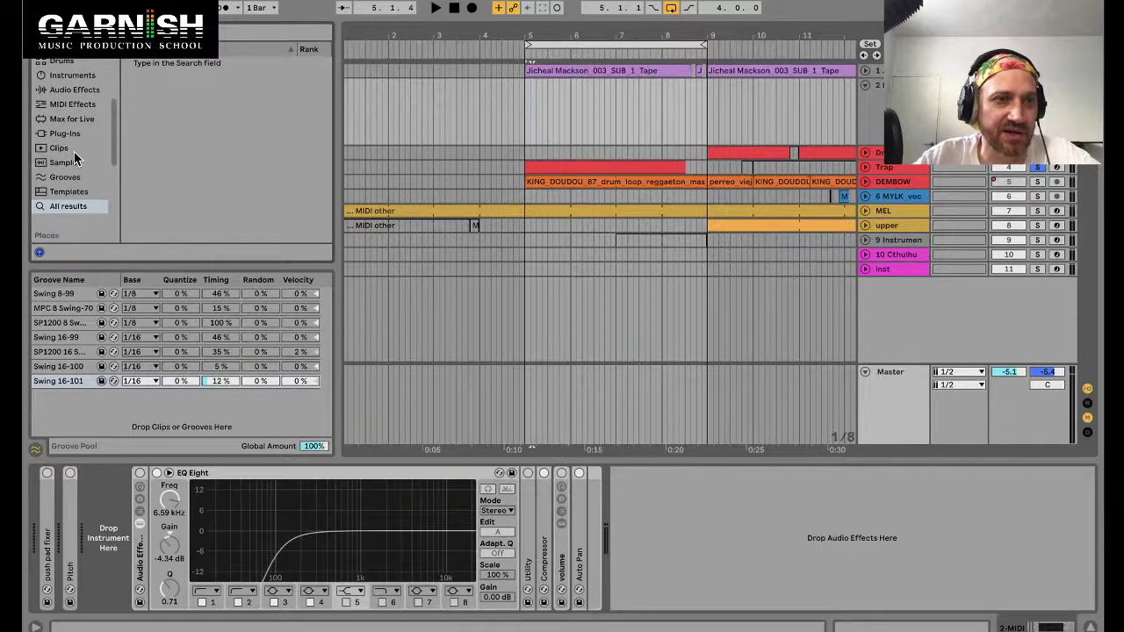
scroll(84, 146, up, 4)
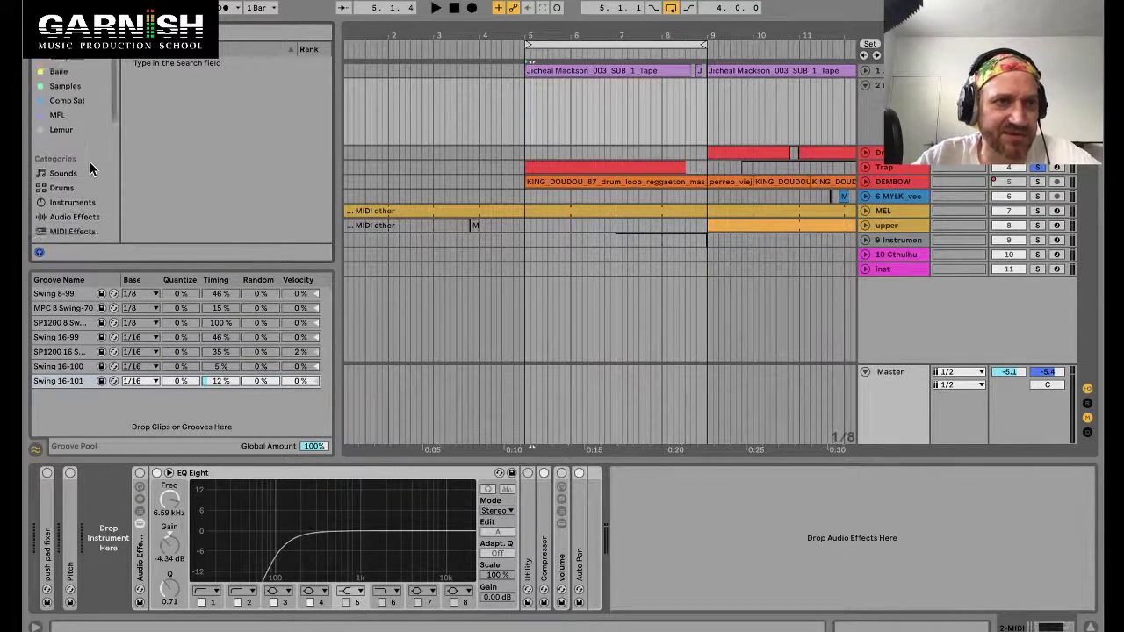
scroll(97, 162, down, 5)
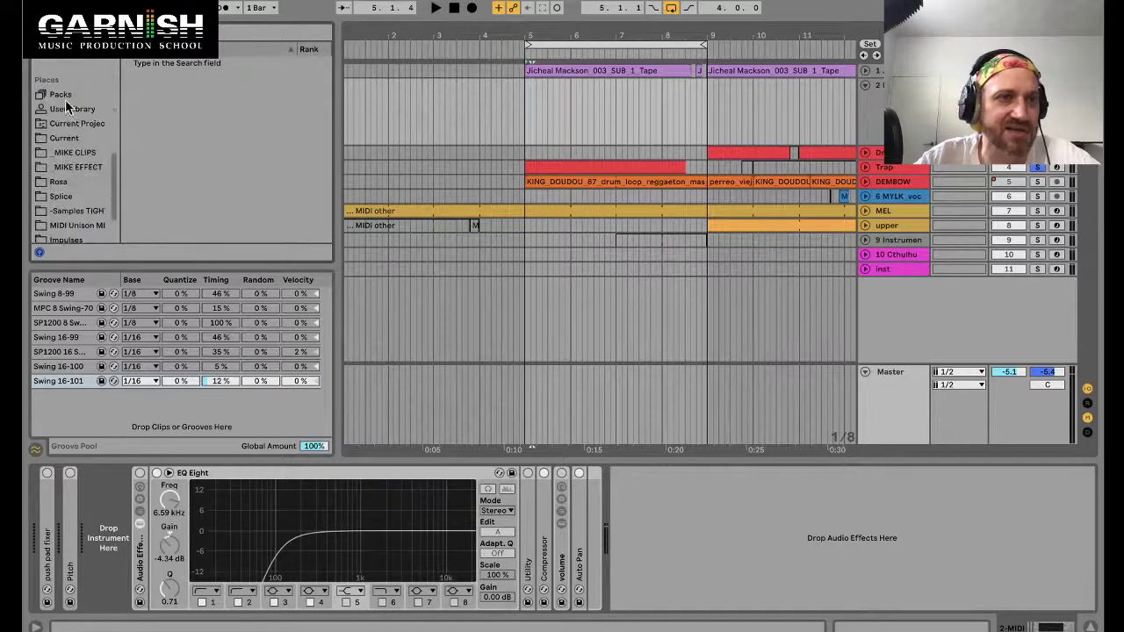
click(65, 95)
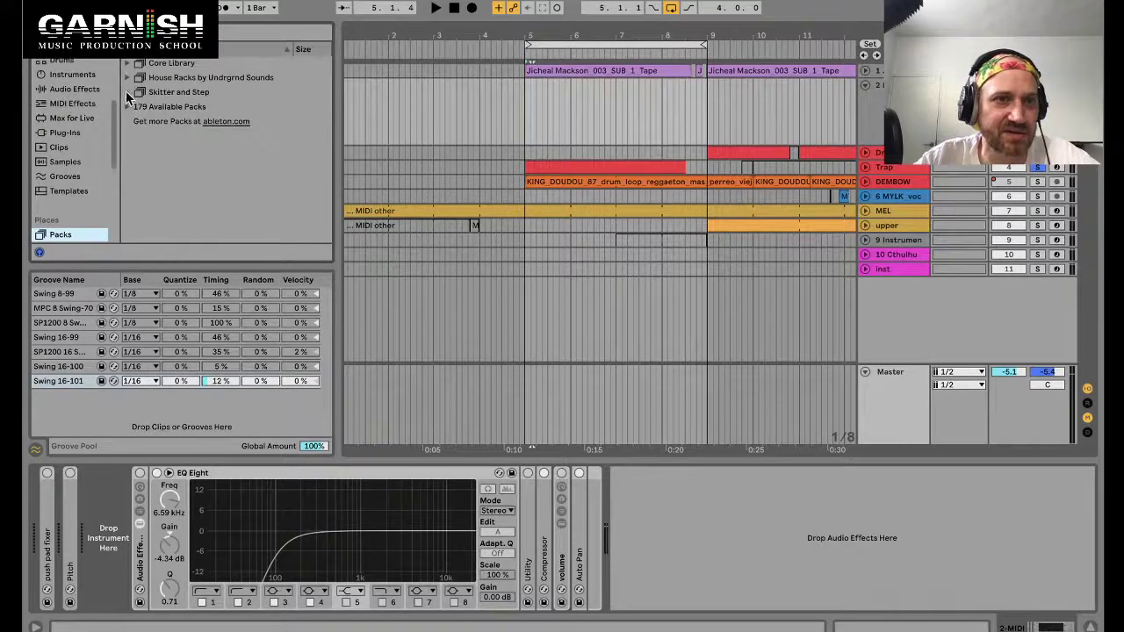
click(127, 91)
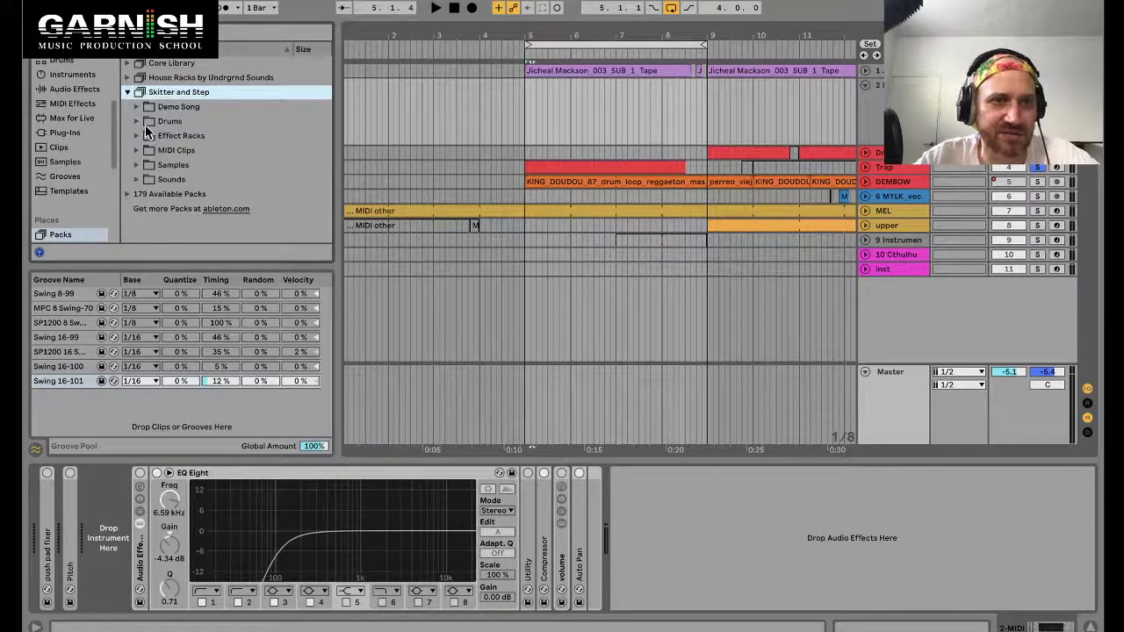
click(138, 120)
Preview the drum kits starting from Aero Kit, and load Big Tune Fish Kit onto the empty MIDI track.
click(156, 137)
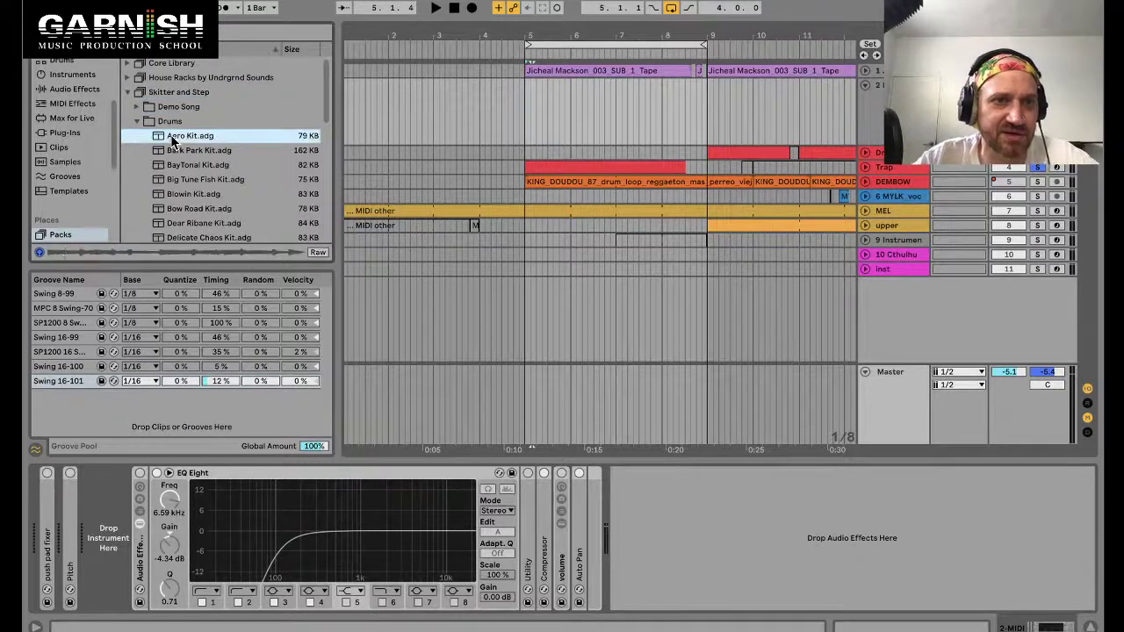
key(Down)
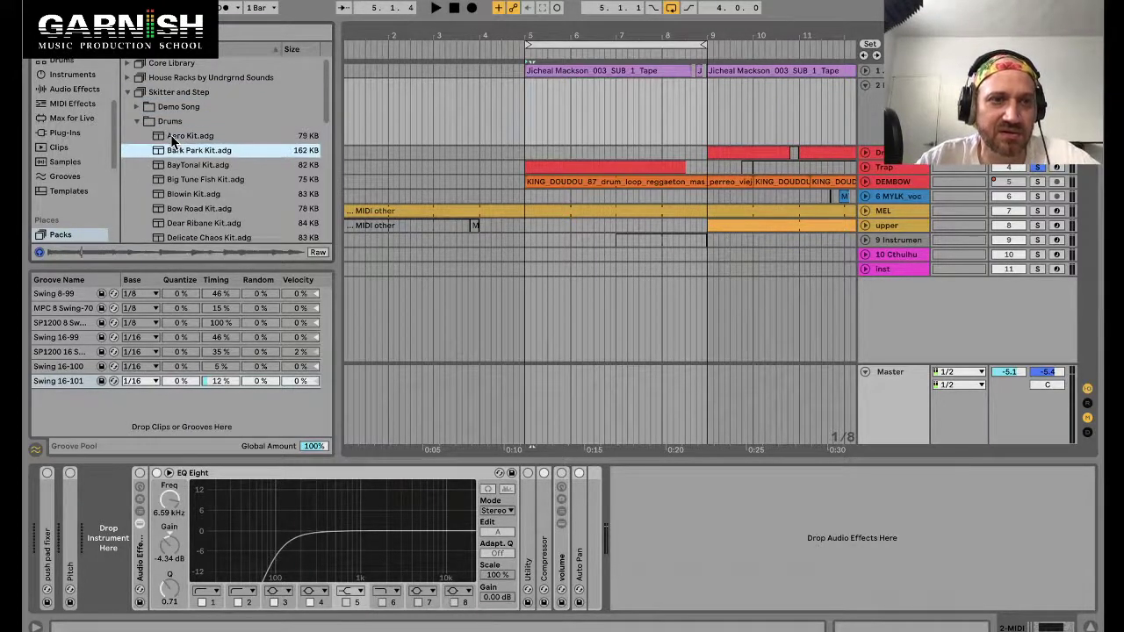
key(Down)
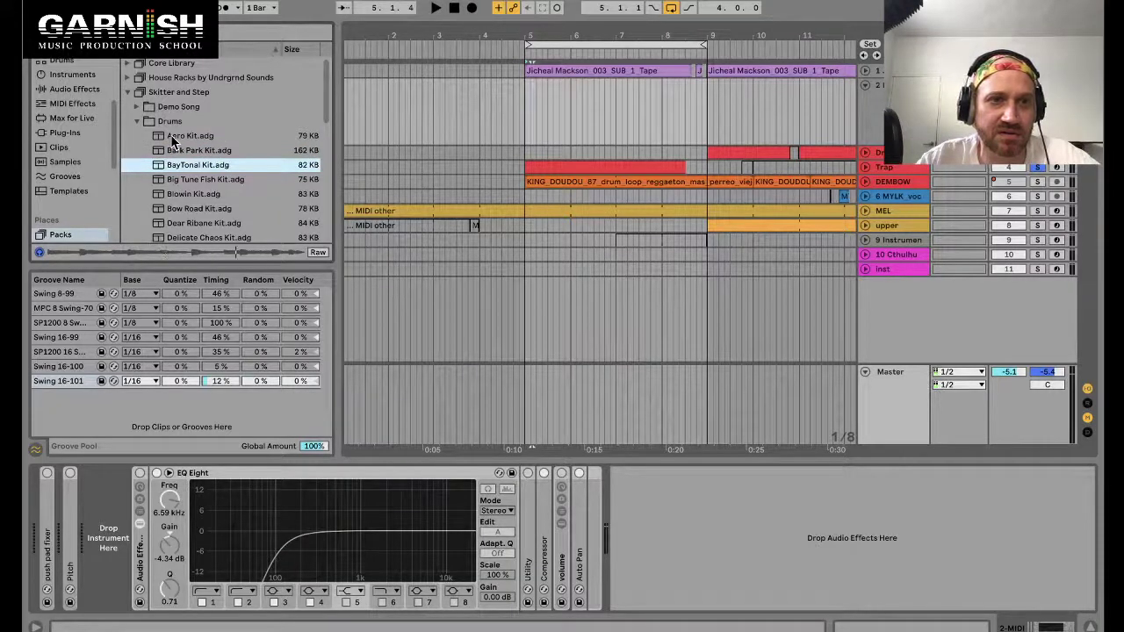
key(Down)
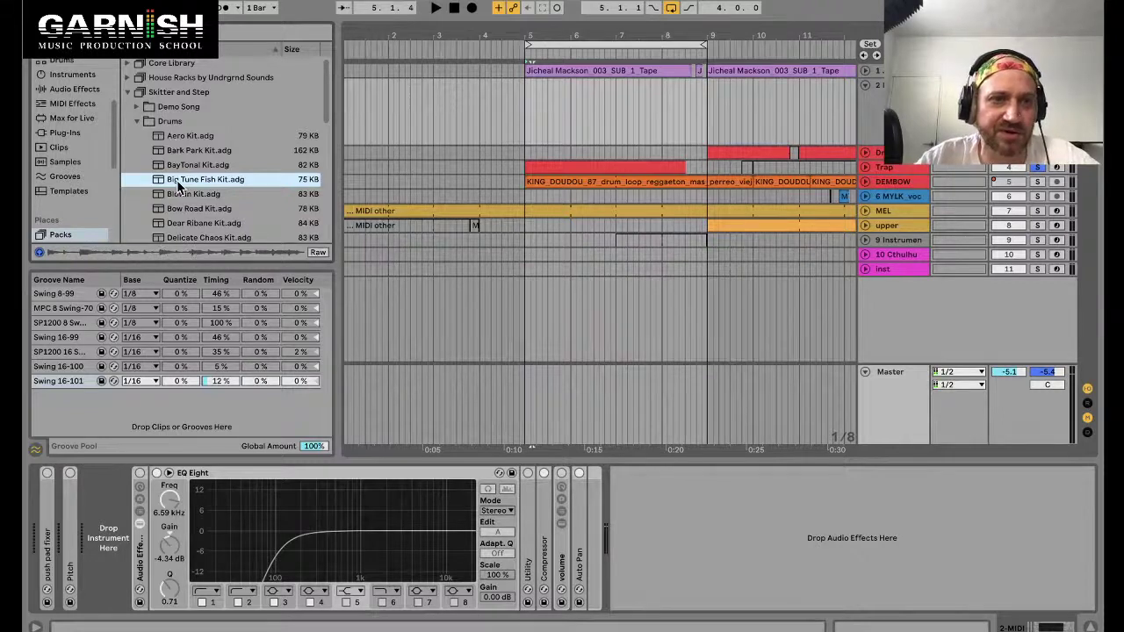
drag(181, 184, 543, 115)
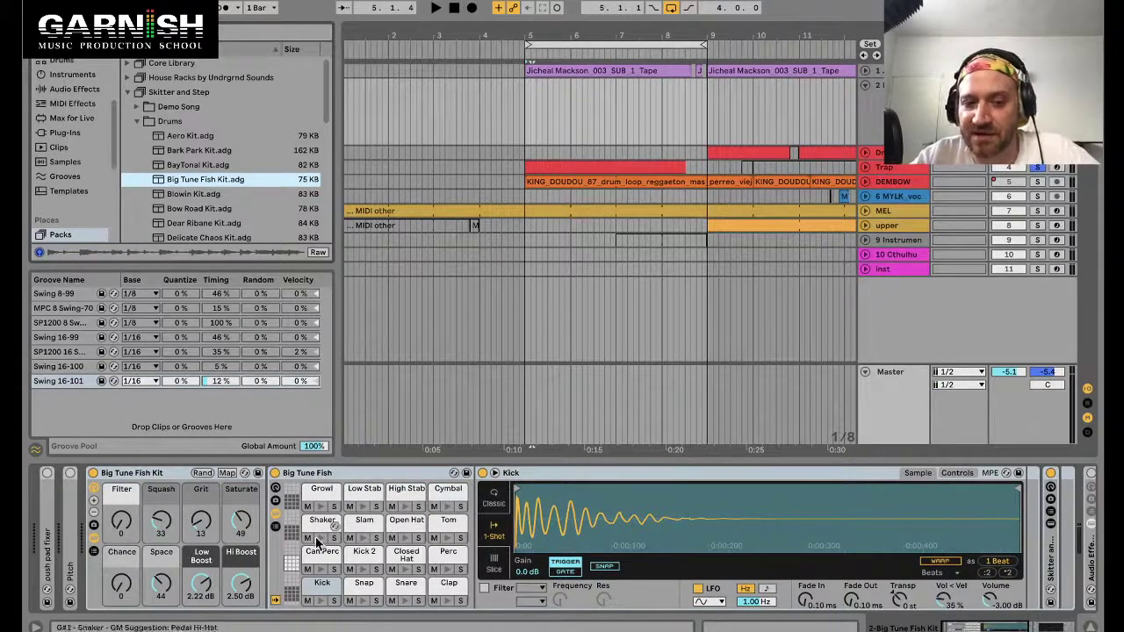
Audition the Kick and Snare pads of the Big Tune Fish rack, and fold the Kick sampler device.
click(321, 603)
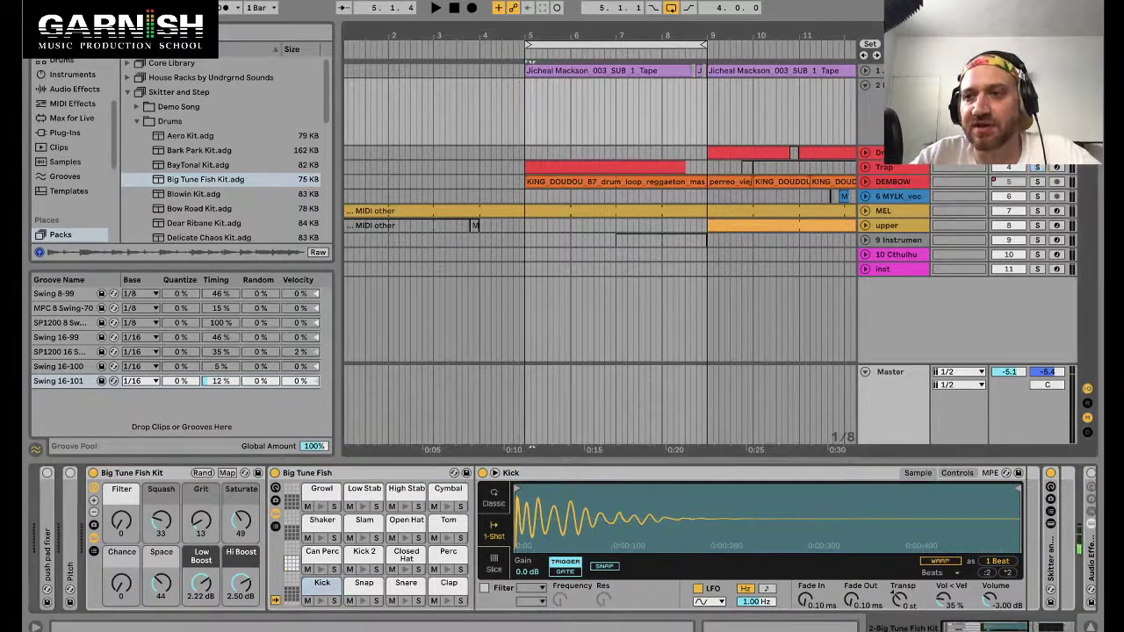
click(319, 606)
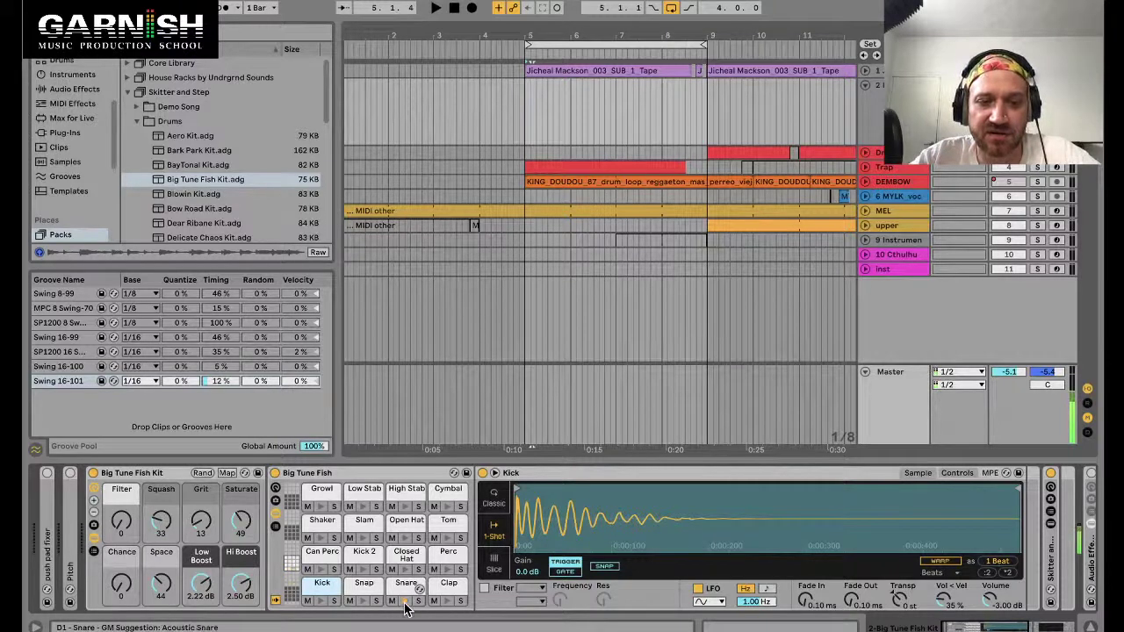
click(628, 478)
double_click(629, 479)
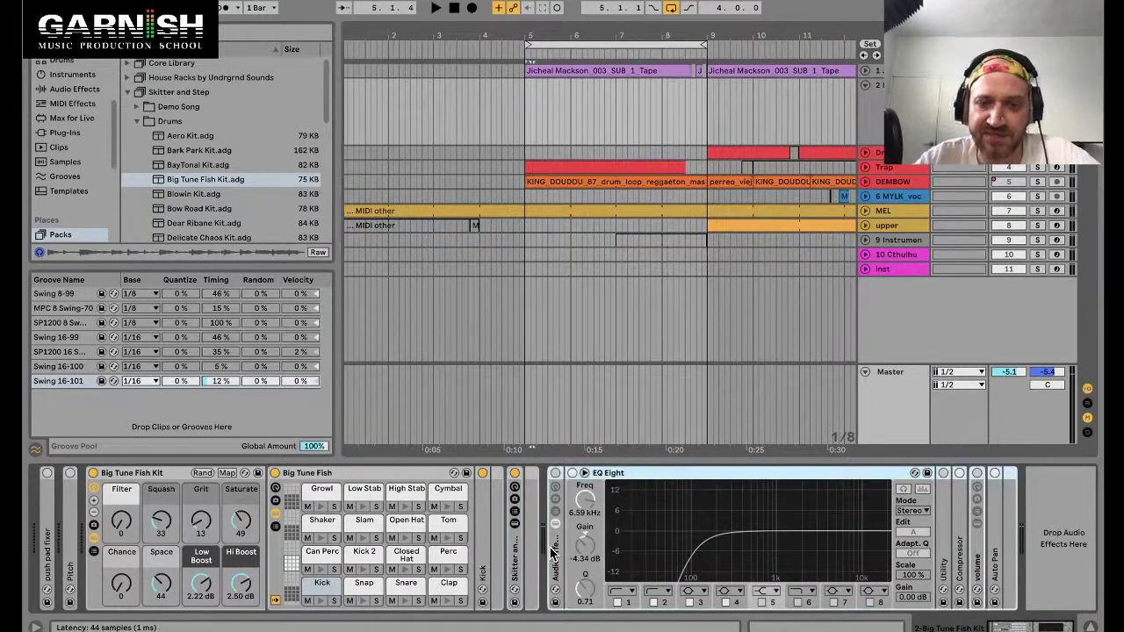
click(139, 475)
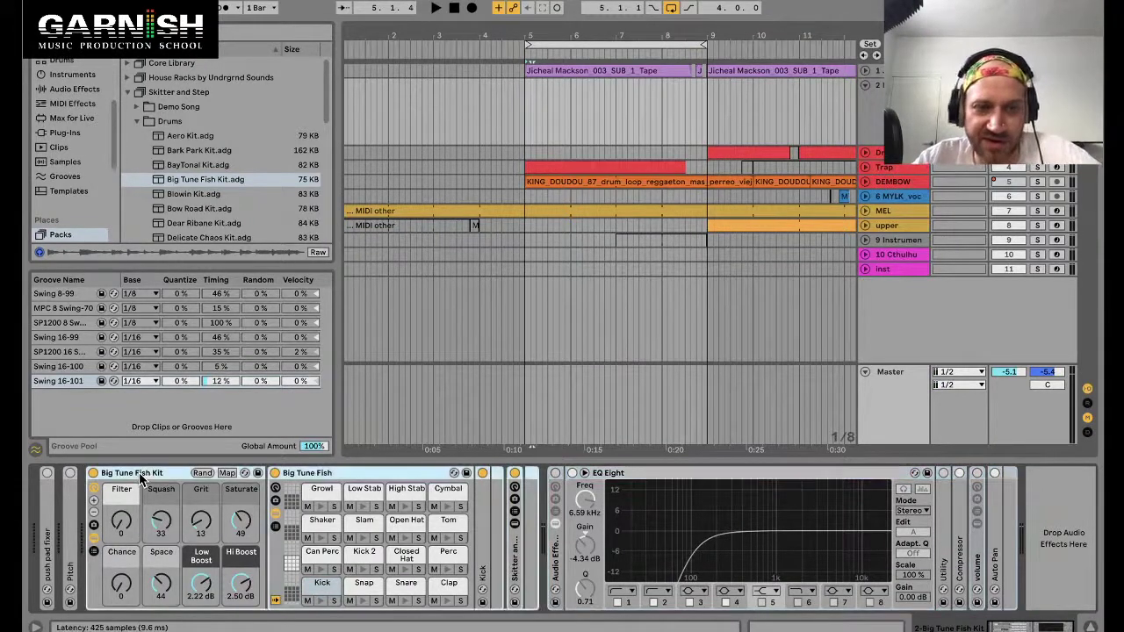
right_click(139, 473)
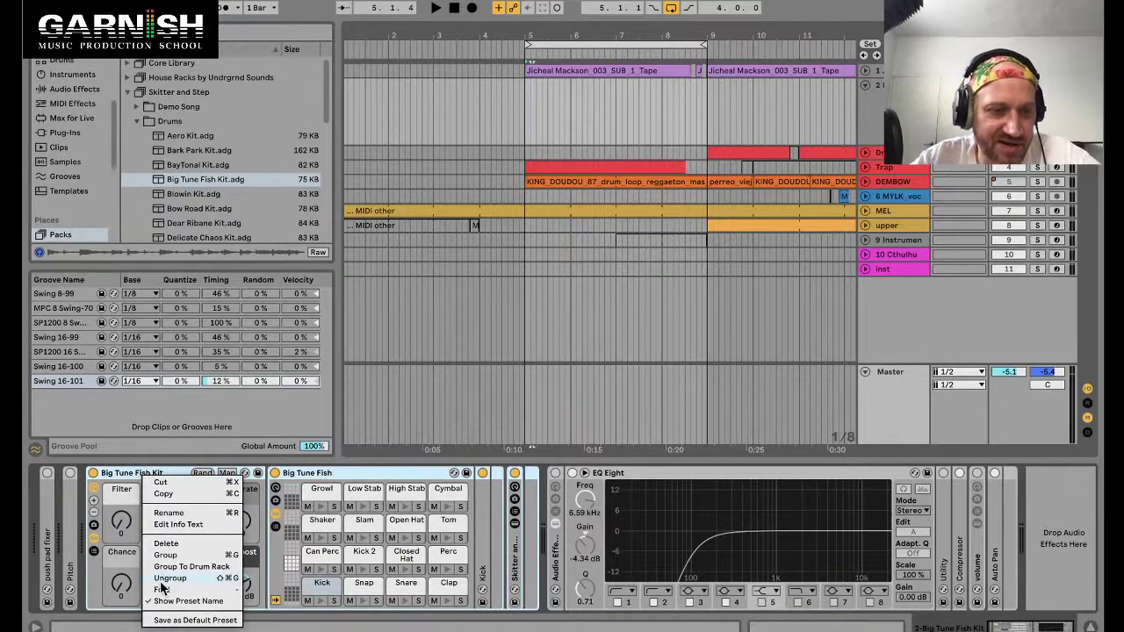
click(133, 484)
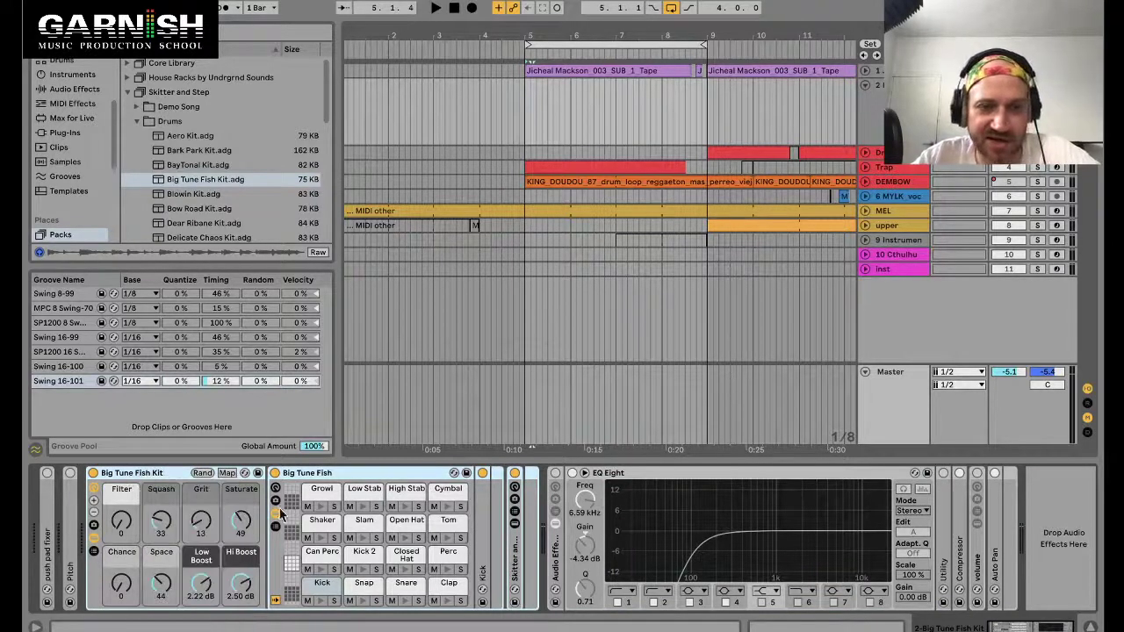
Check the Kick and Closed Hat pads of the Big Tune Fish rack, and look at the Trap track's drum rack.
click(323, 586)
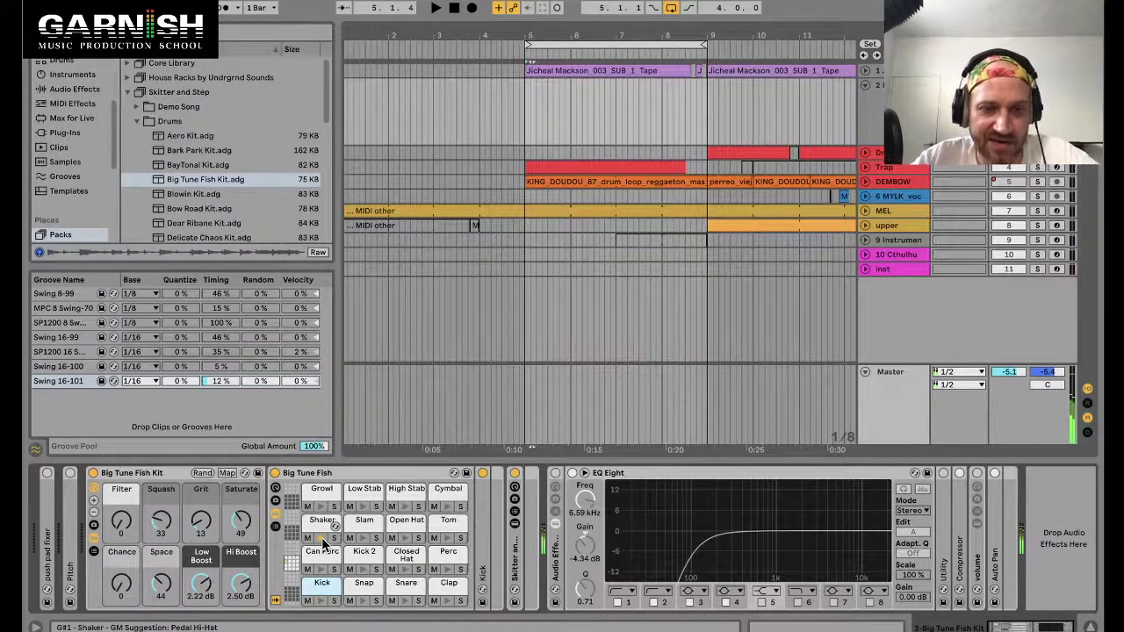
click(407, 573)
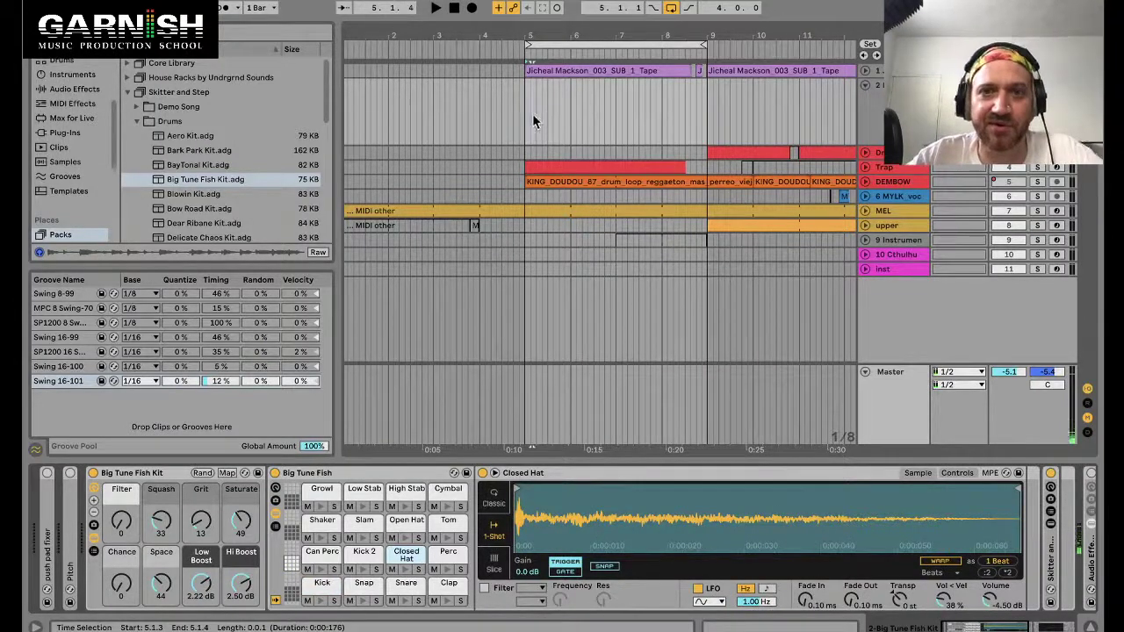
click(552, 161)
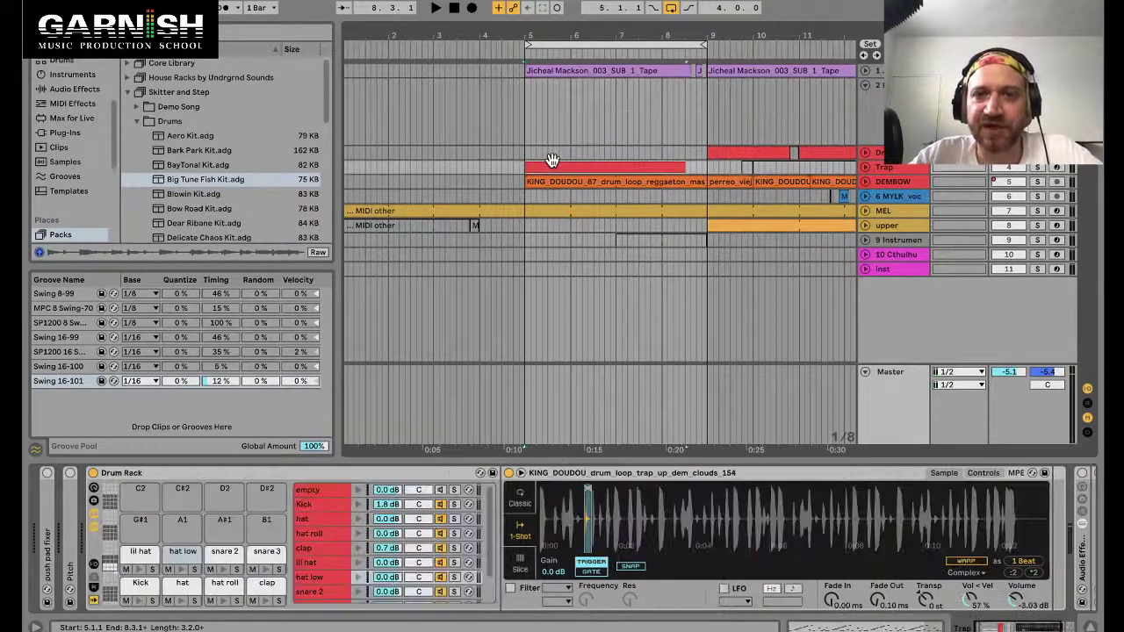
Create an empty one-bar MIDI clip at bar 5 on the Big Tune Fish Kit track and loop that bar.
drag(527, 123, 571, 114)
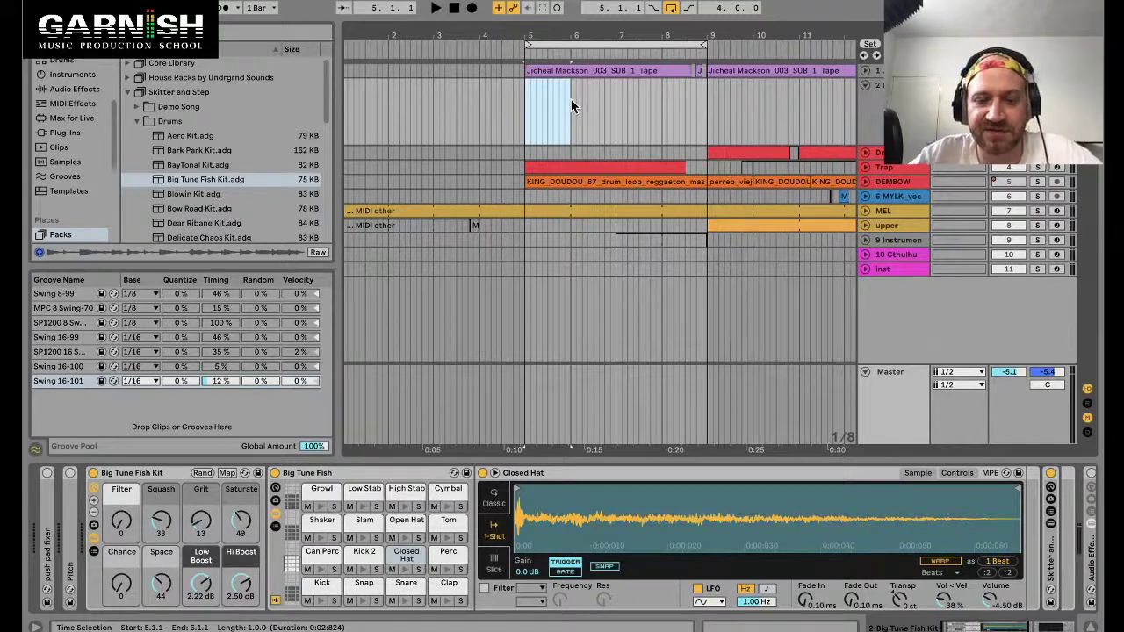
double_click(565, 95)
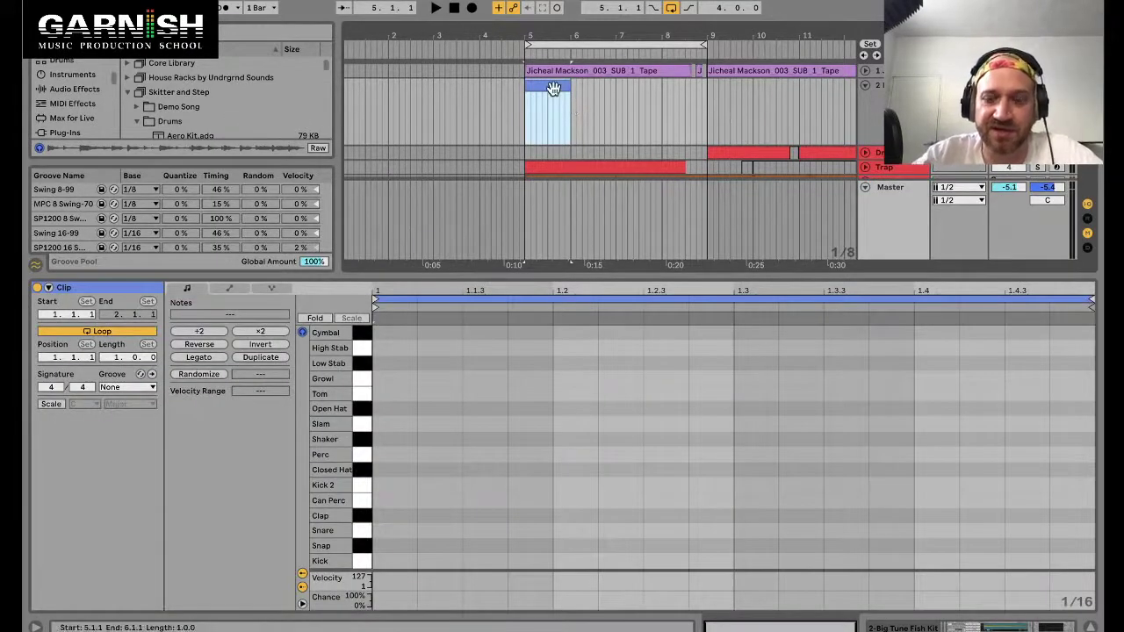
key(ctrl+l)
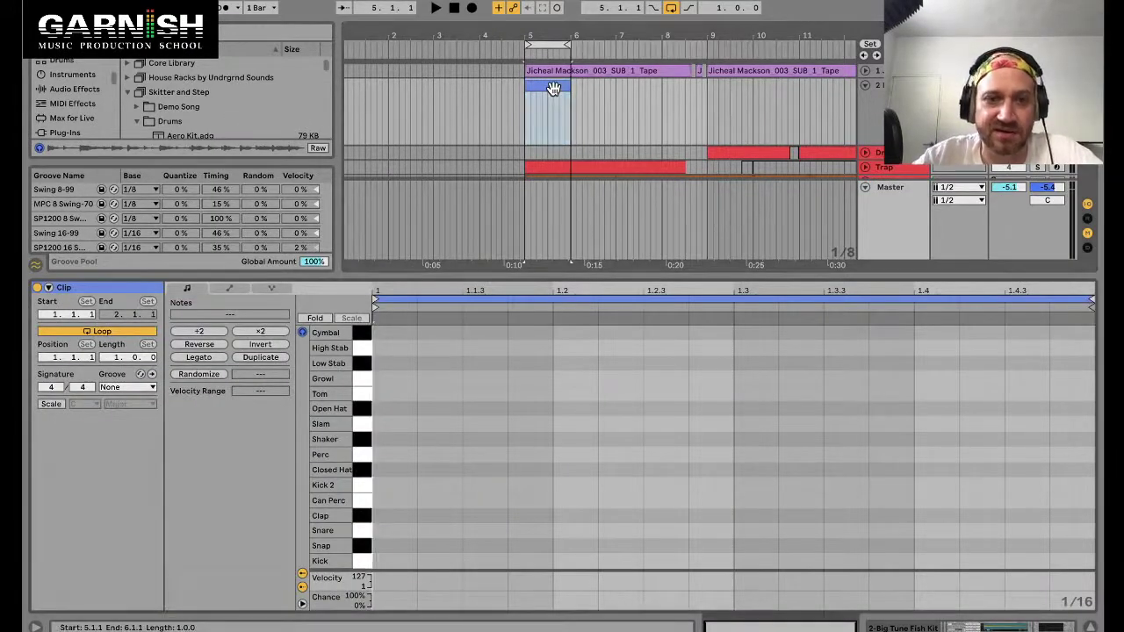
Enter a sixteenth-length Kick note on each of the four beats of the new clip.
double_click(395, 560)
double_click(571, 561)
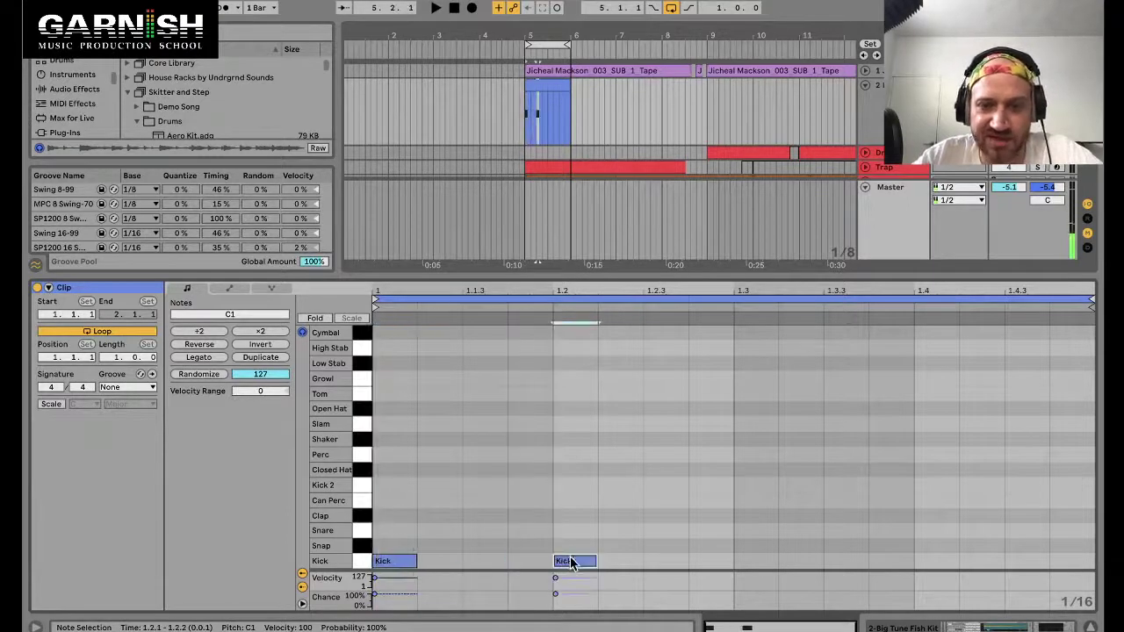
double_click(753, 561)
double_click(934, 561)
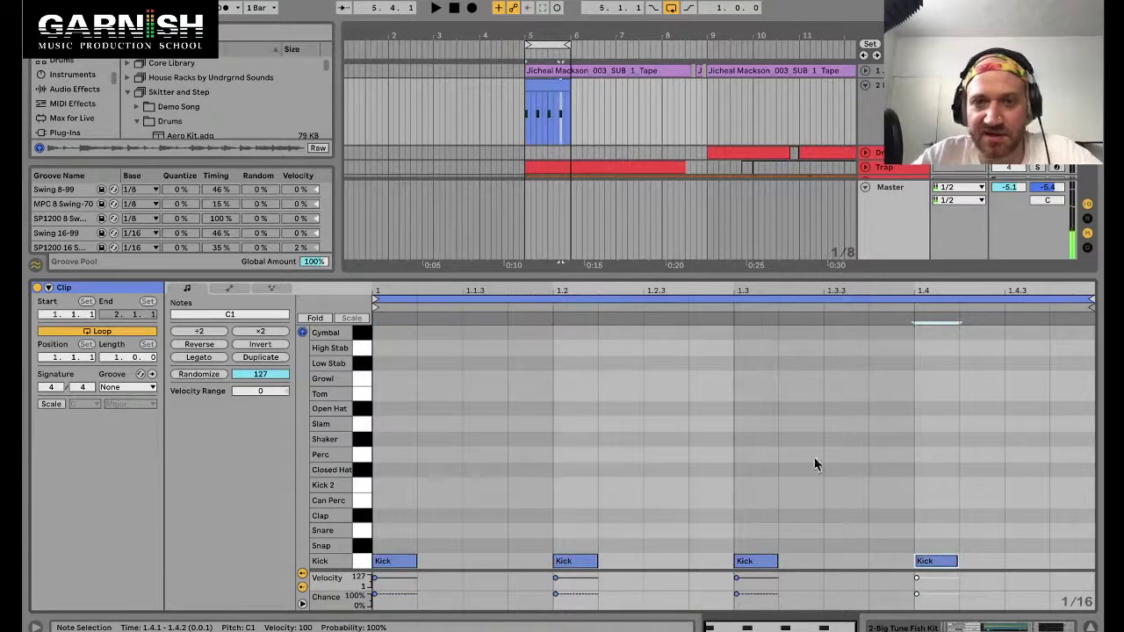
Return to the device view, solo the MEL track and listen to it briefly.
click(546, 86)
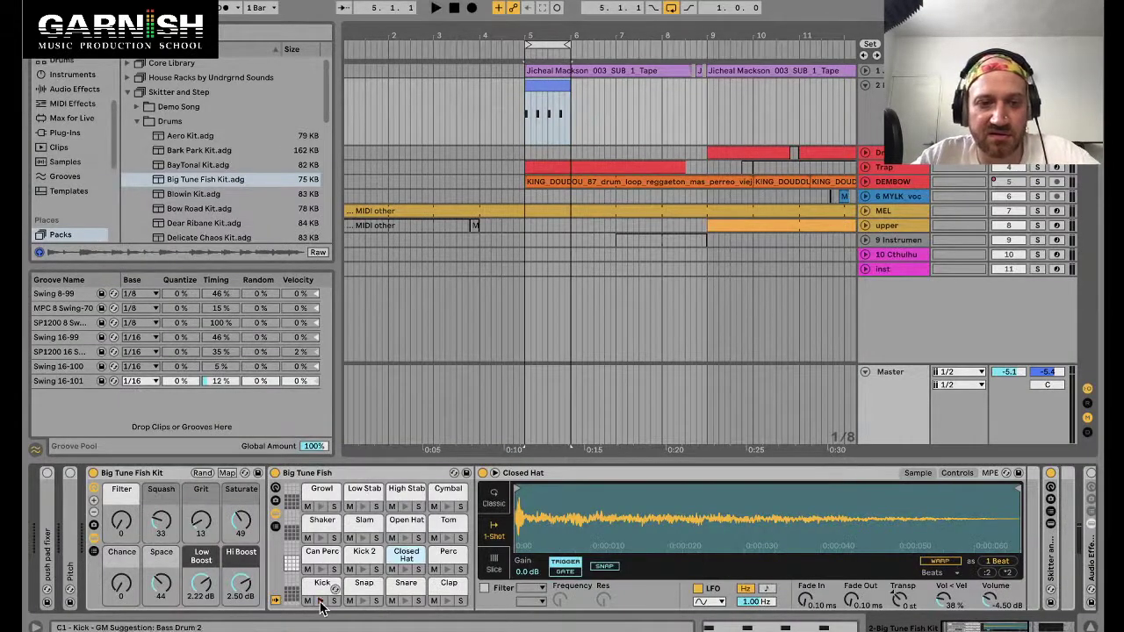
click(553, 167)
click(548, 211)
key(s)
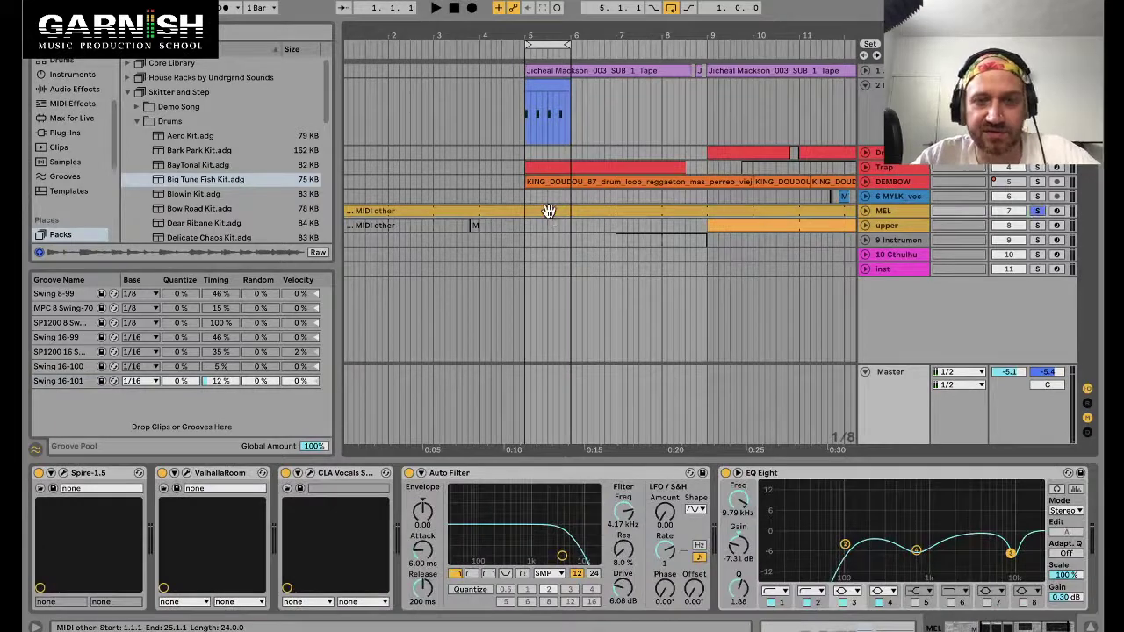
key(space)
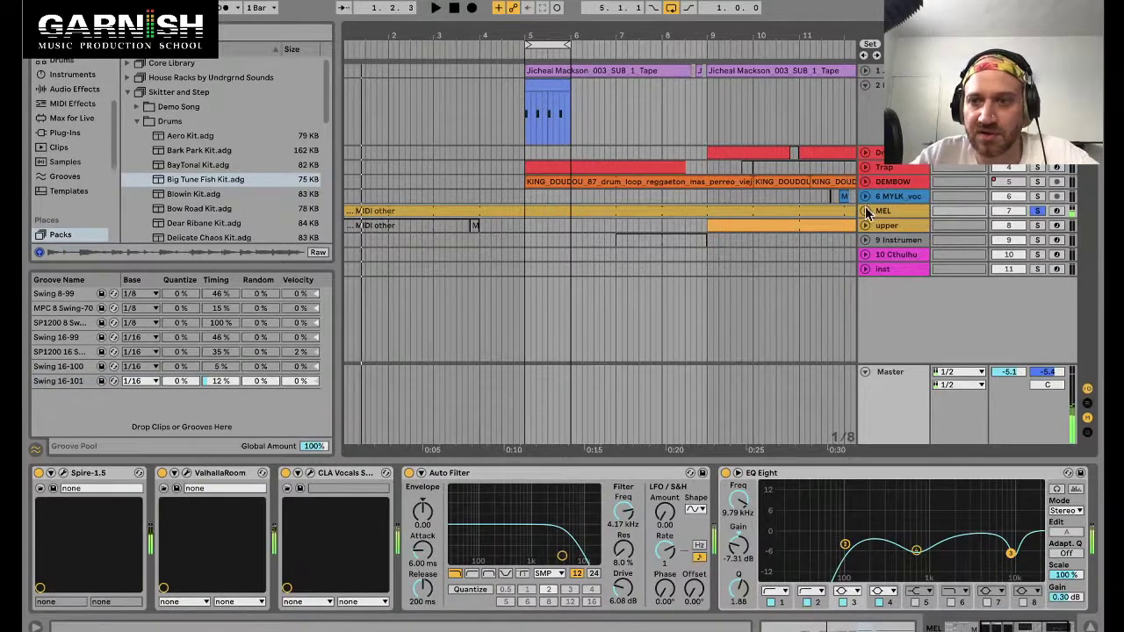
key(space)
Unfold the MEL track and split its clip at bars 5 and 6 to isolate that one bar.
key(u)
drag(525, 225, 570, 211)
key(ctrl+e)
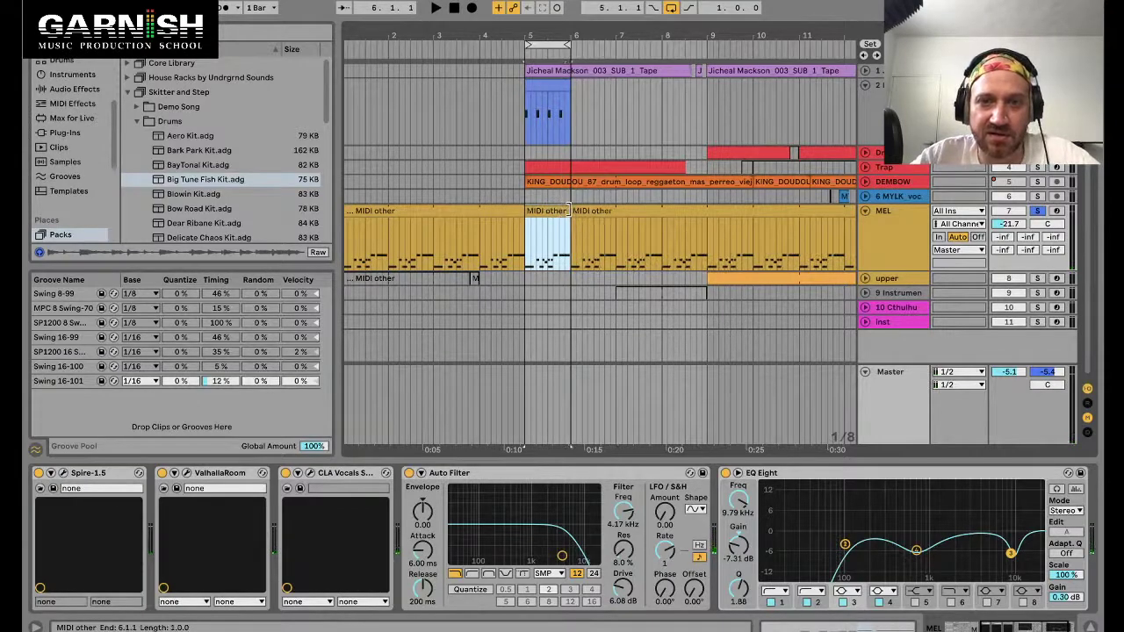
double_click(555, 211)
key(shift+Tab)
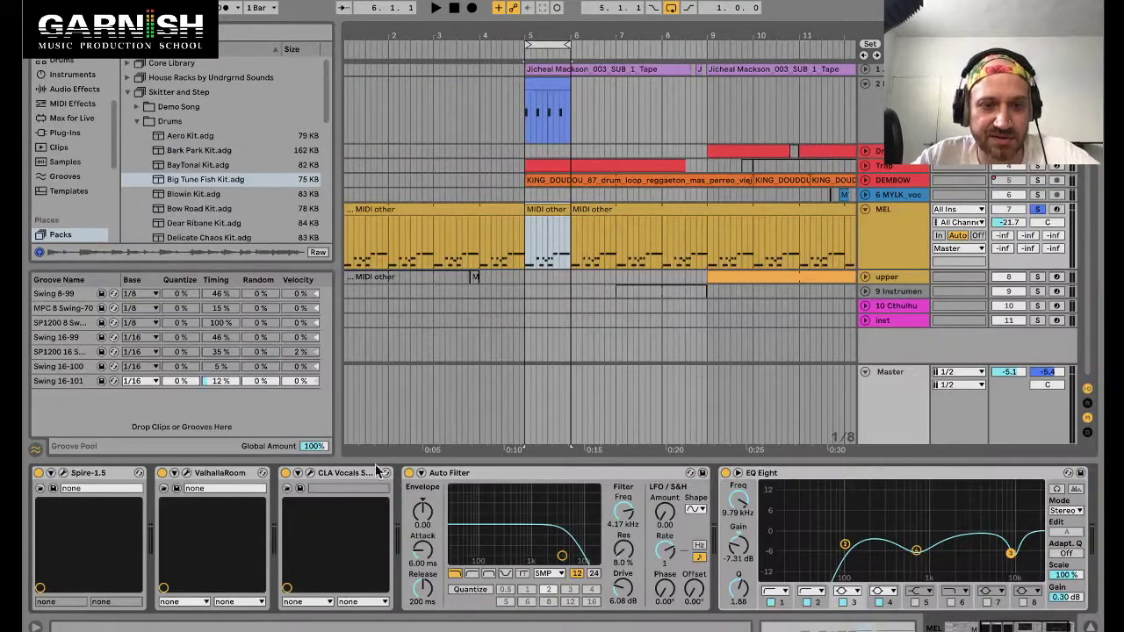
Fold the CLA Vocals, ValhallaRoom and Spire devices in the MEL track's device chain.
double_click(346, 472)
double_click(215, 472)
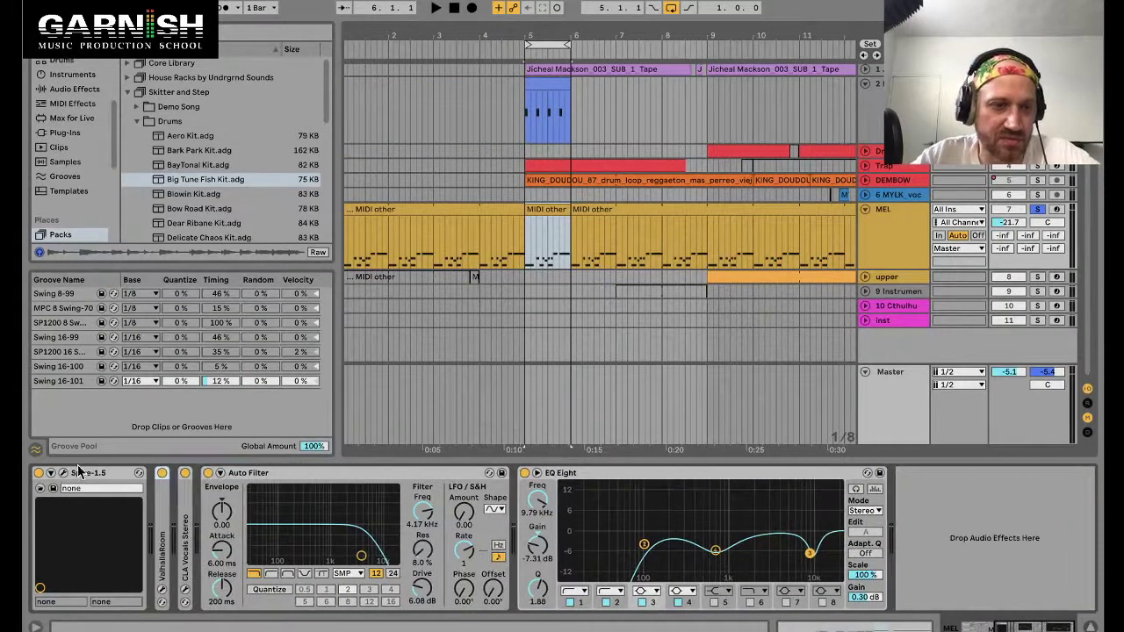
double_click(81, 472)
key(shift+Tab)
key(shift+Tab)
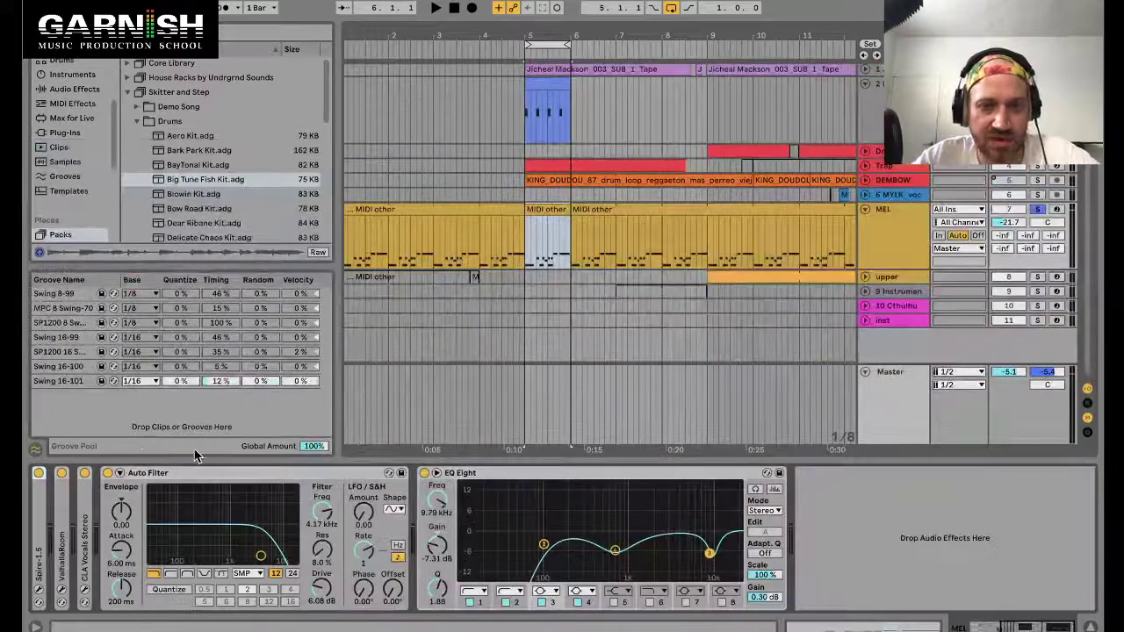
Search the browser for "compressor" and load the Compressor at the end of the MEL track's device chain.
key(ctrl+f)
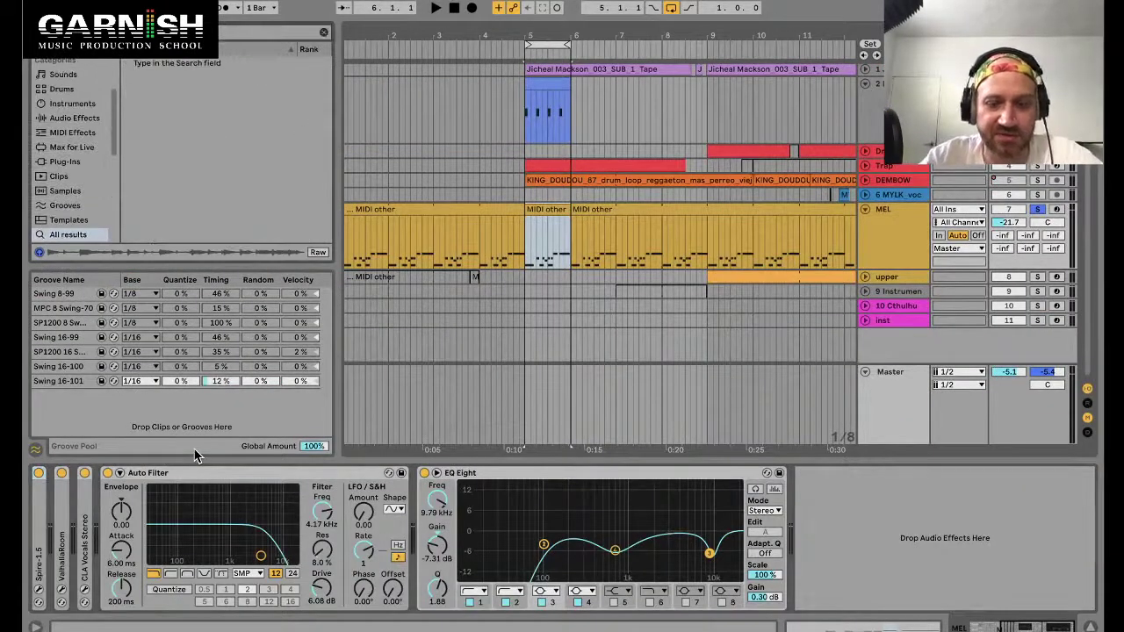
text(compressor)
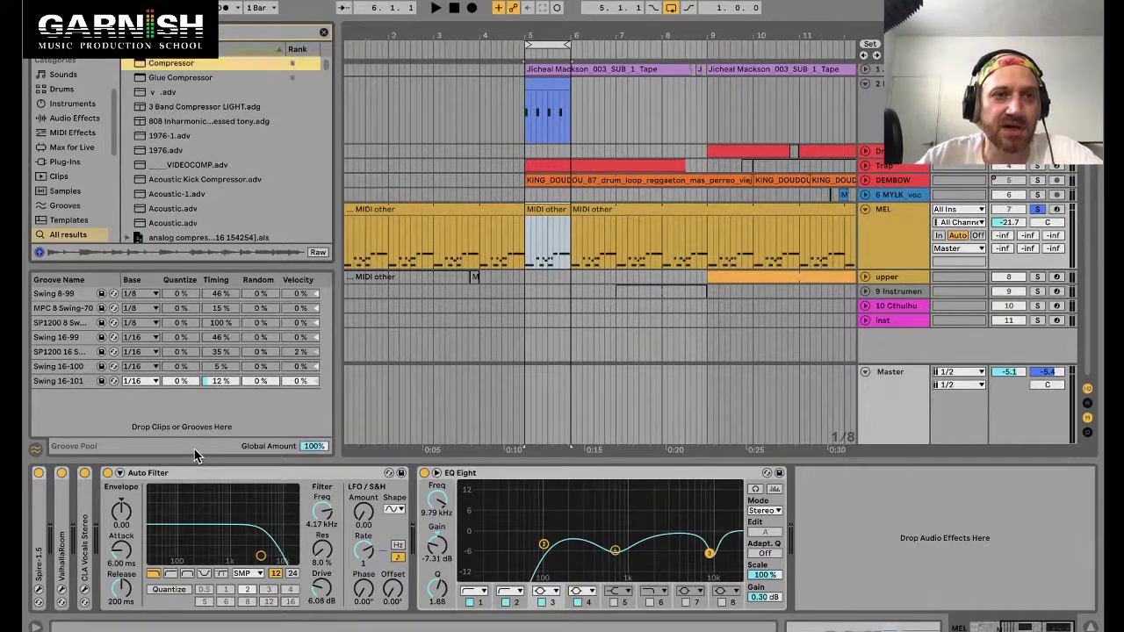
key(Return)
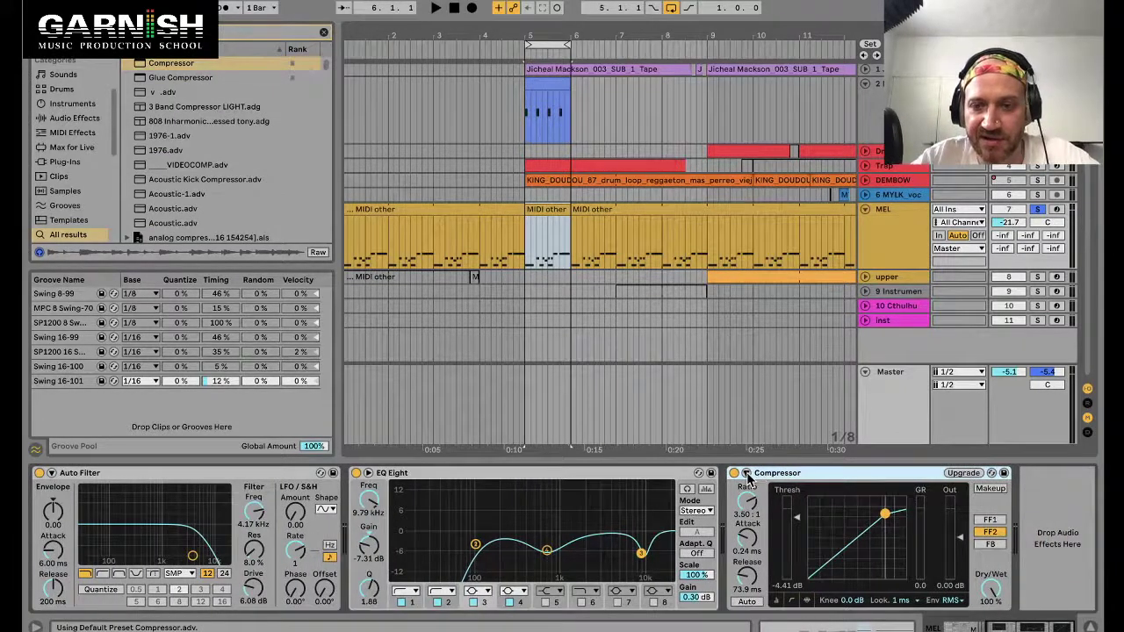
Expand the Compressor's side-chain section, enable Sidechain and open the list of audio sources.
click(746, 473)
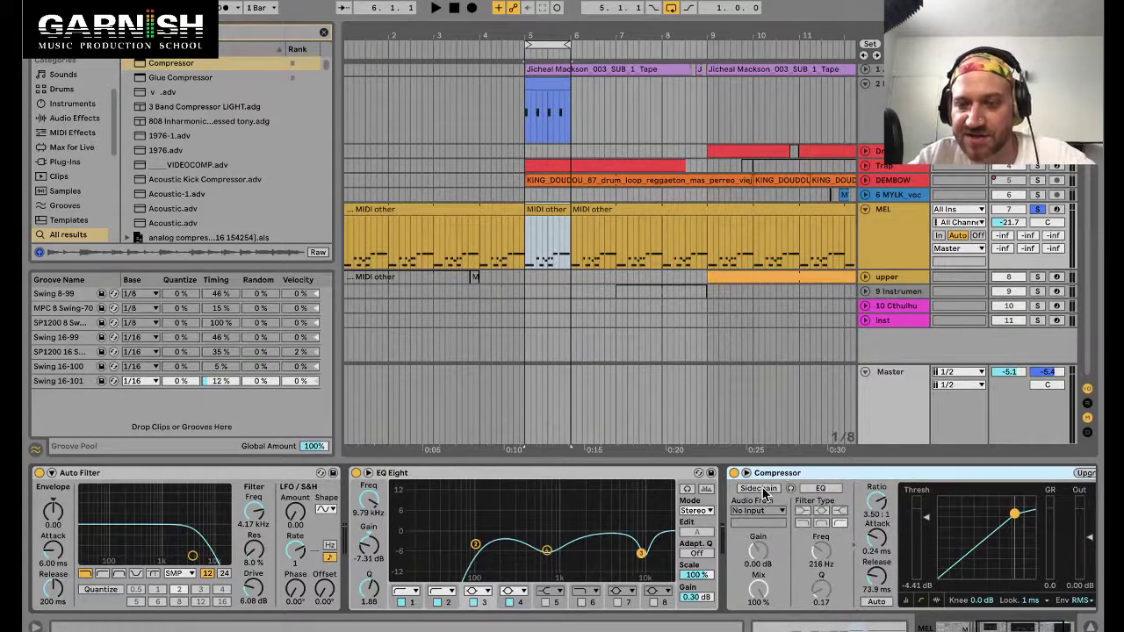
click(761, 489)
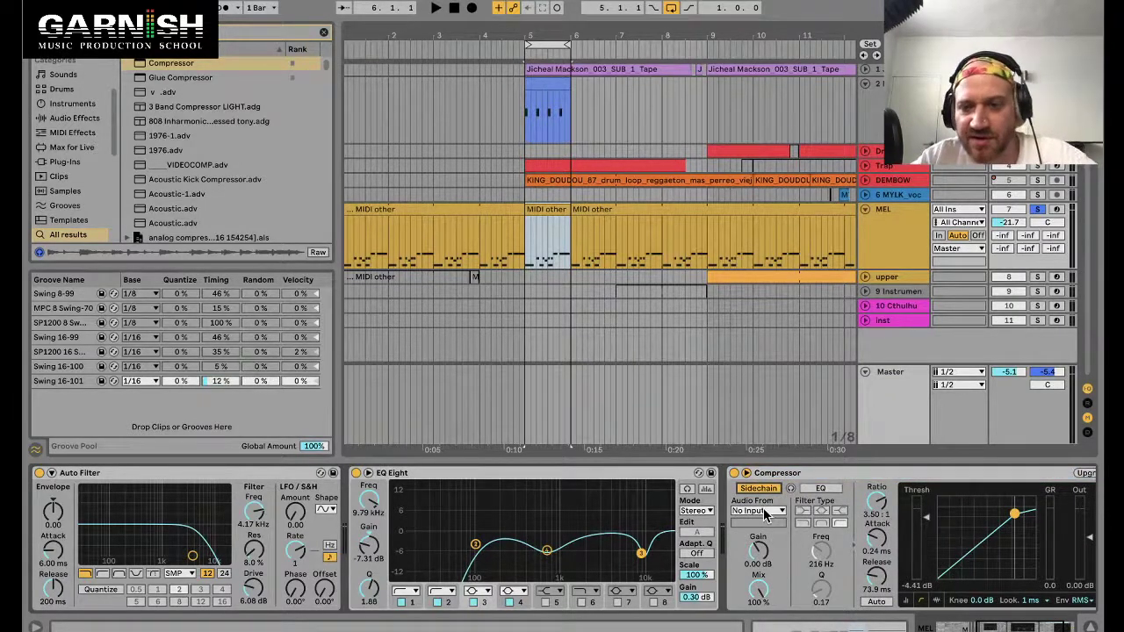
click(762, 511)
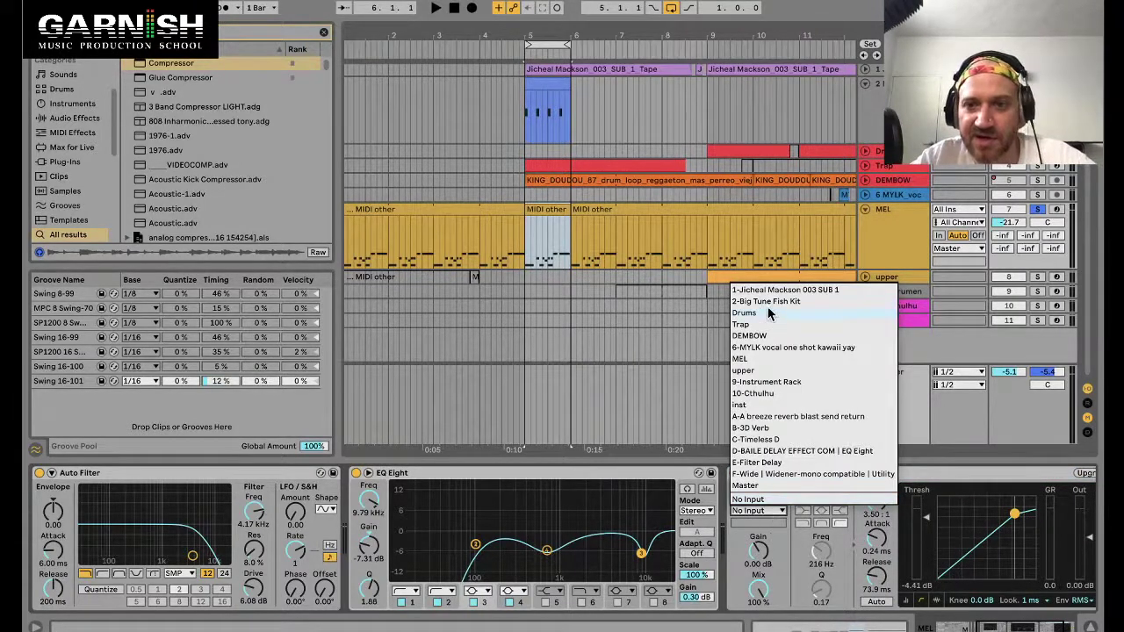
Rename the Big Tune Fish Kit track SC and apply the darkest grey colour to the track and its clip.
click(543, 91)
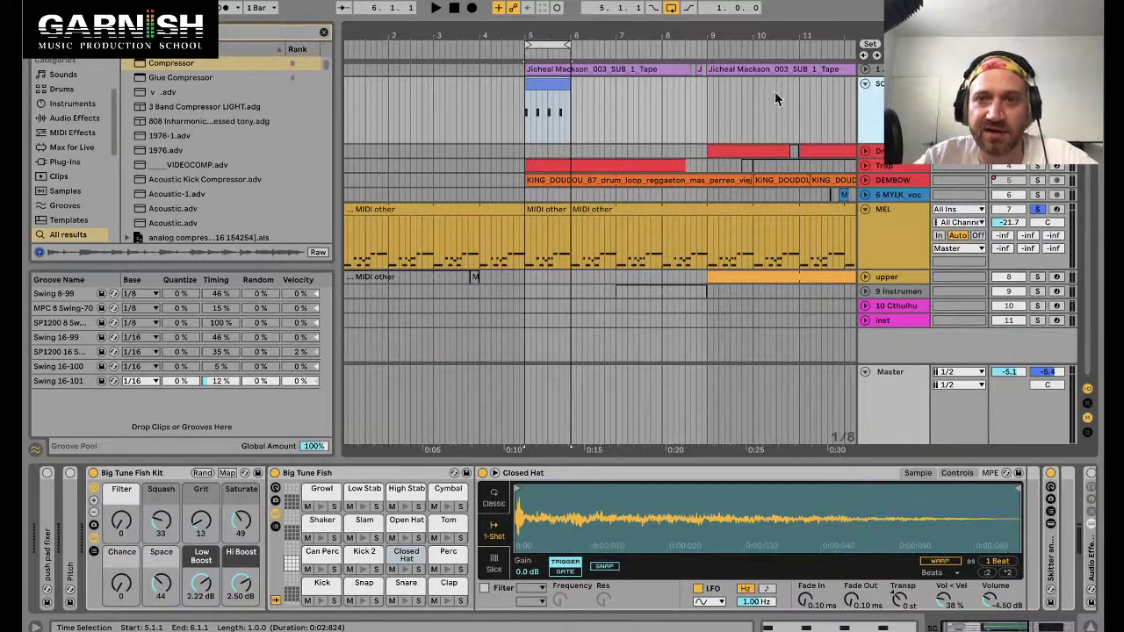
right_click(904, 84)
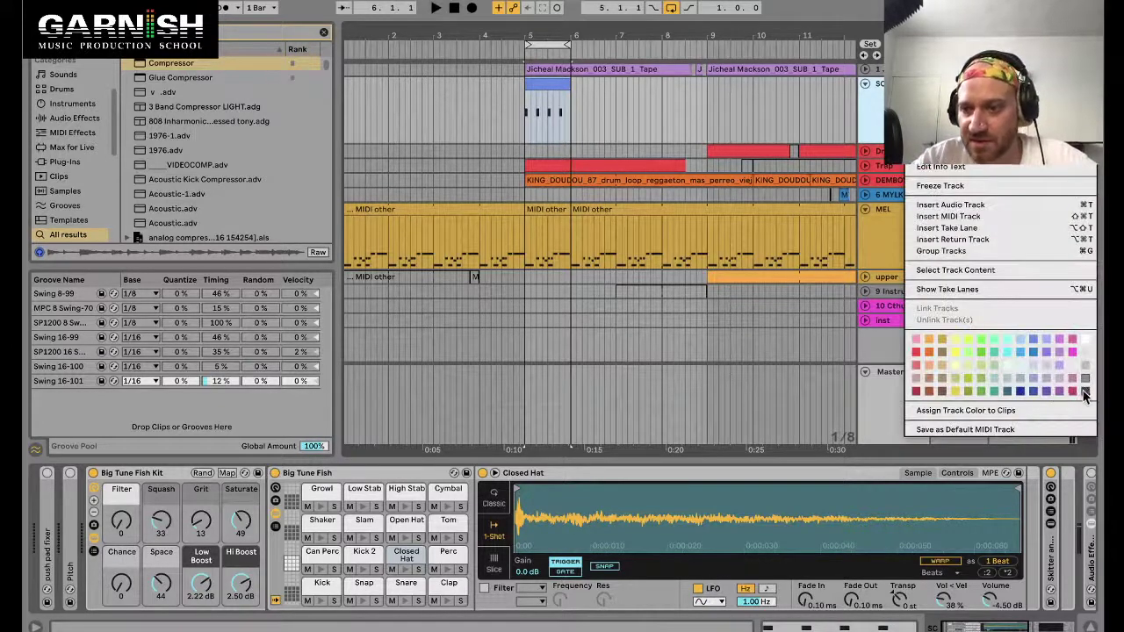
click(1083, 395)
right_click(910, 154)
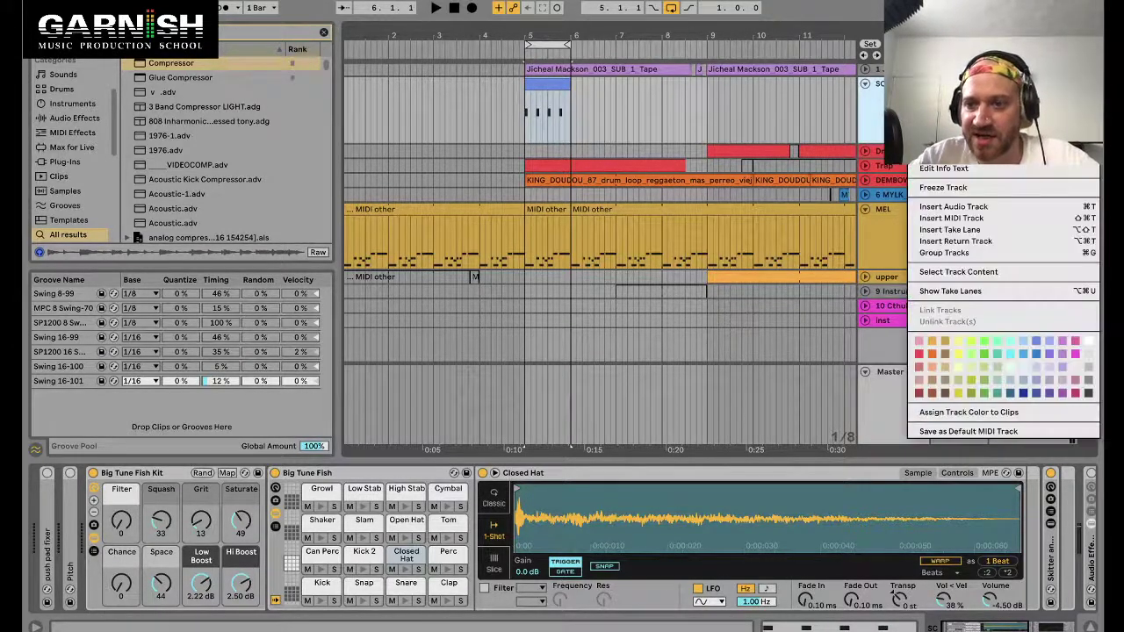
key(Escape)
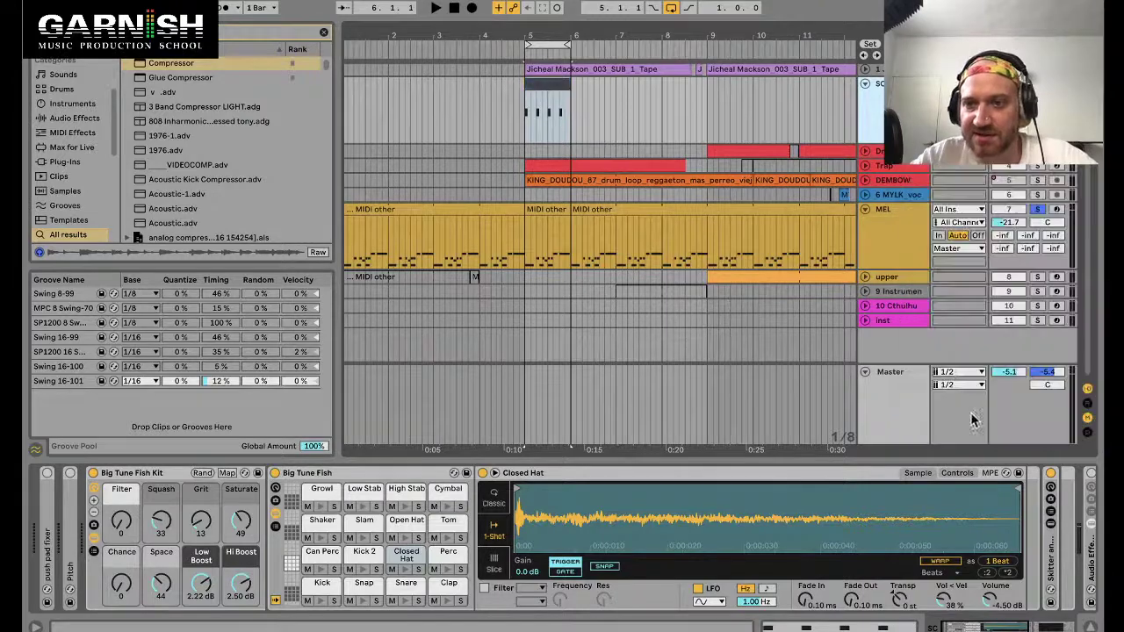
Fold the SC track and move it above the Jicheal Mackson SUB track.
click(869, 88)
click(865, 84)
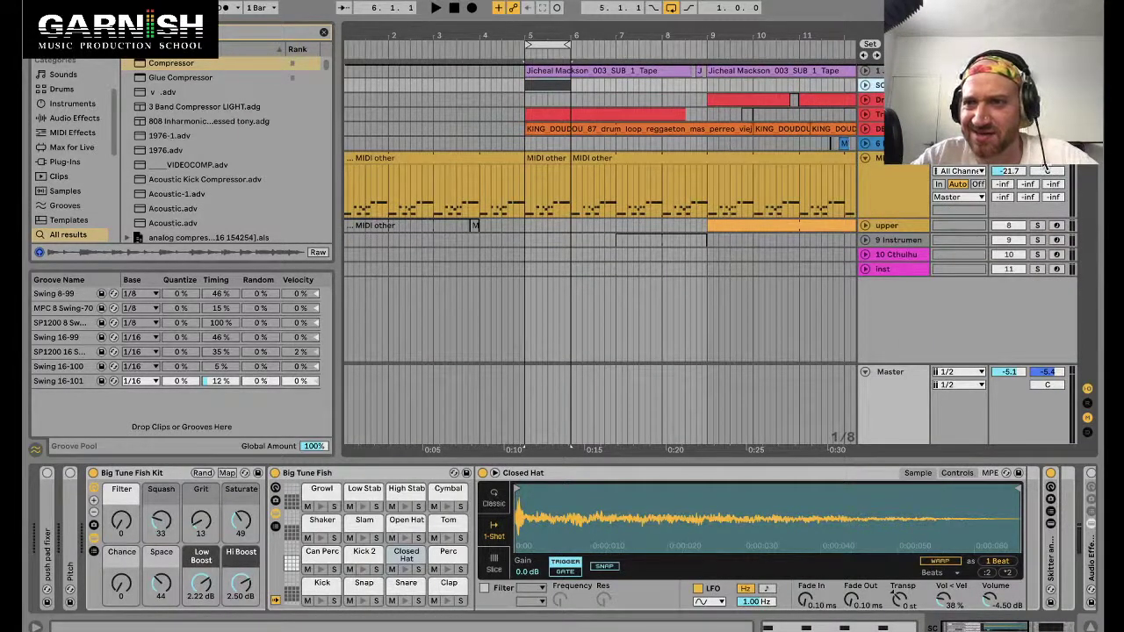
drag(869, 84, 870, 71)
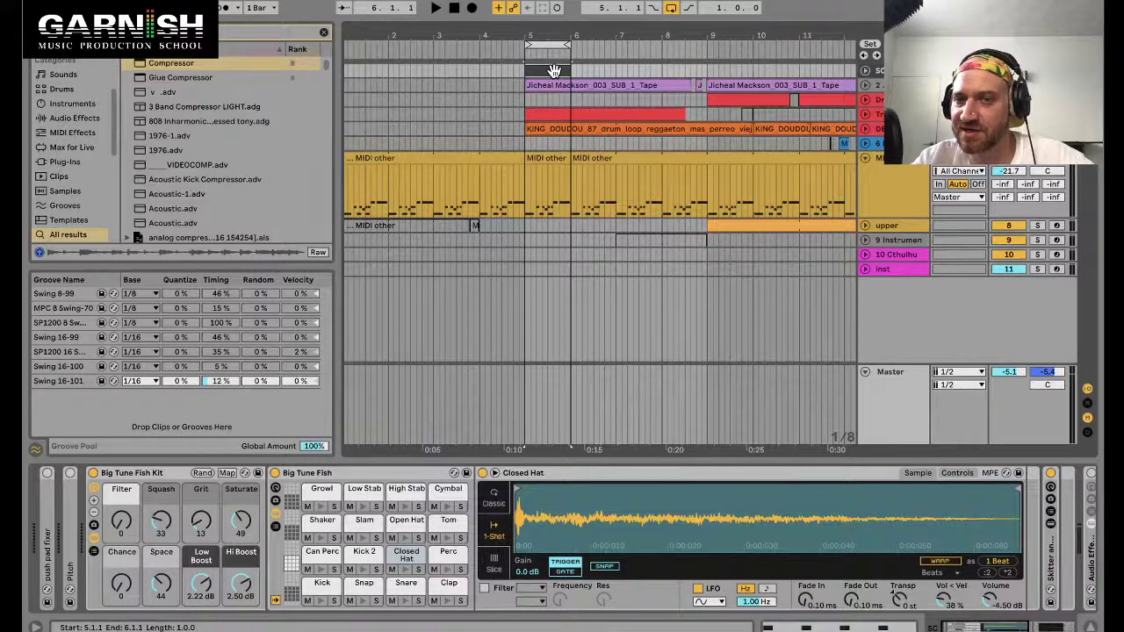
Review the Kick notes of the SC clip in the note editor, and return to the SC track's devices.
double_click(559, 167)
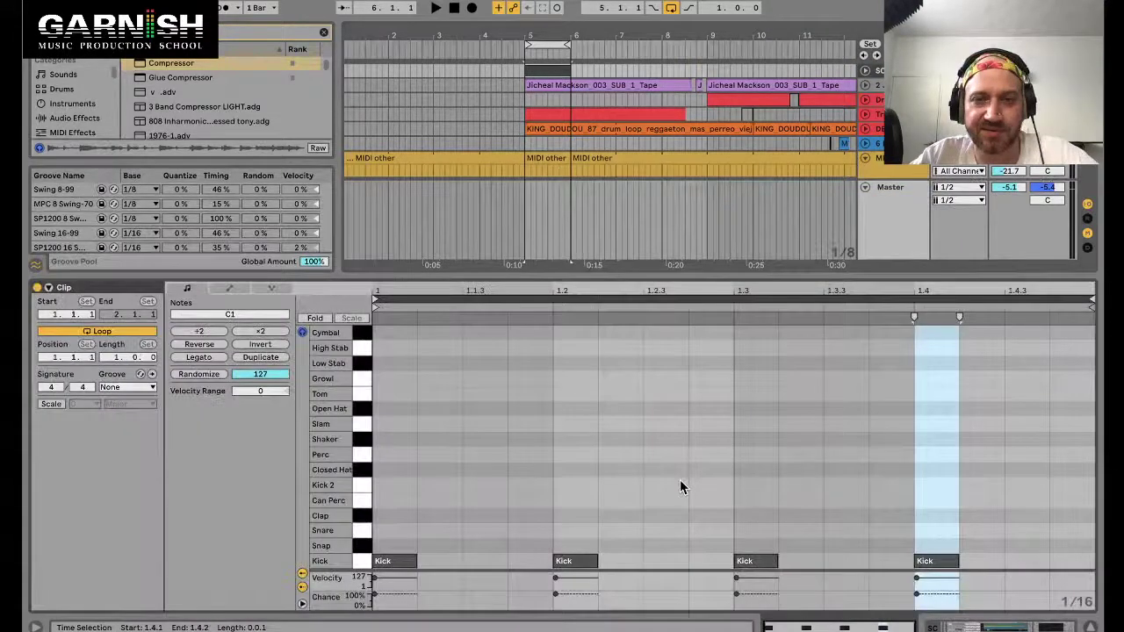
click(553, 73)
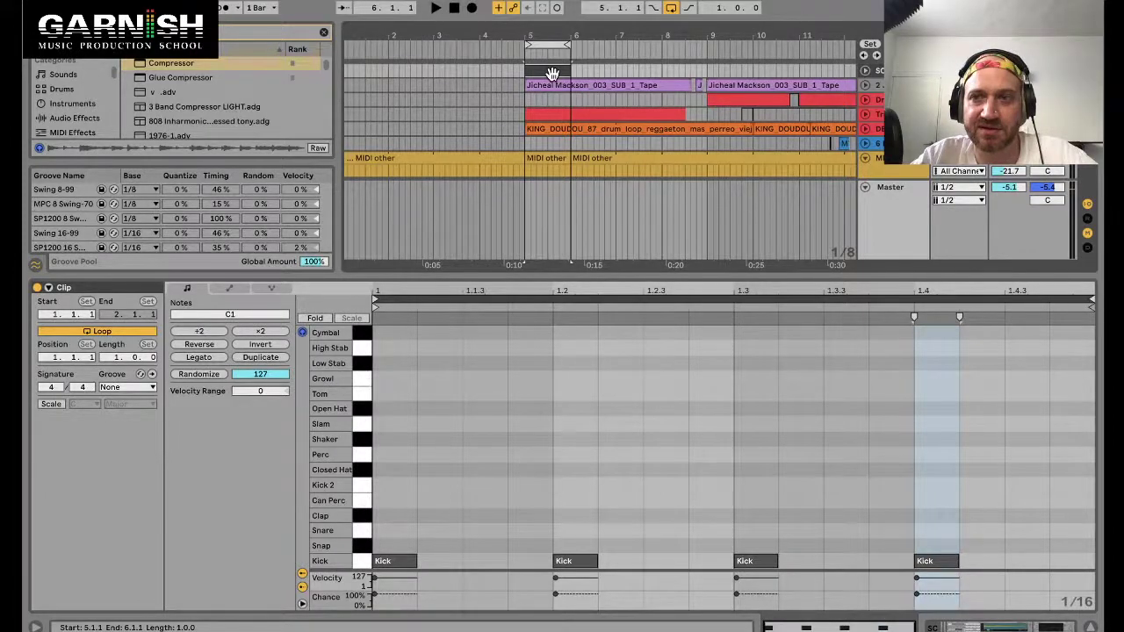
click(552, 73)
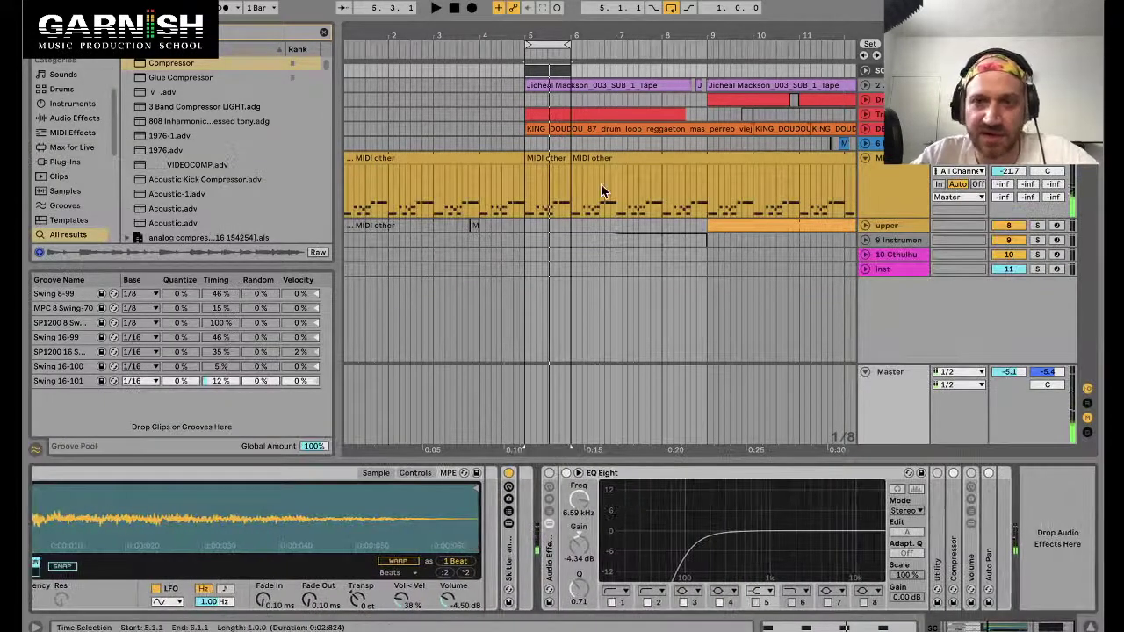
Set the MEL Compressor's side-chain source to the SC track, tapped at Big Tune Fish Kit | Big Tune Fish | Pre FX.
click(543, 158)
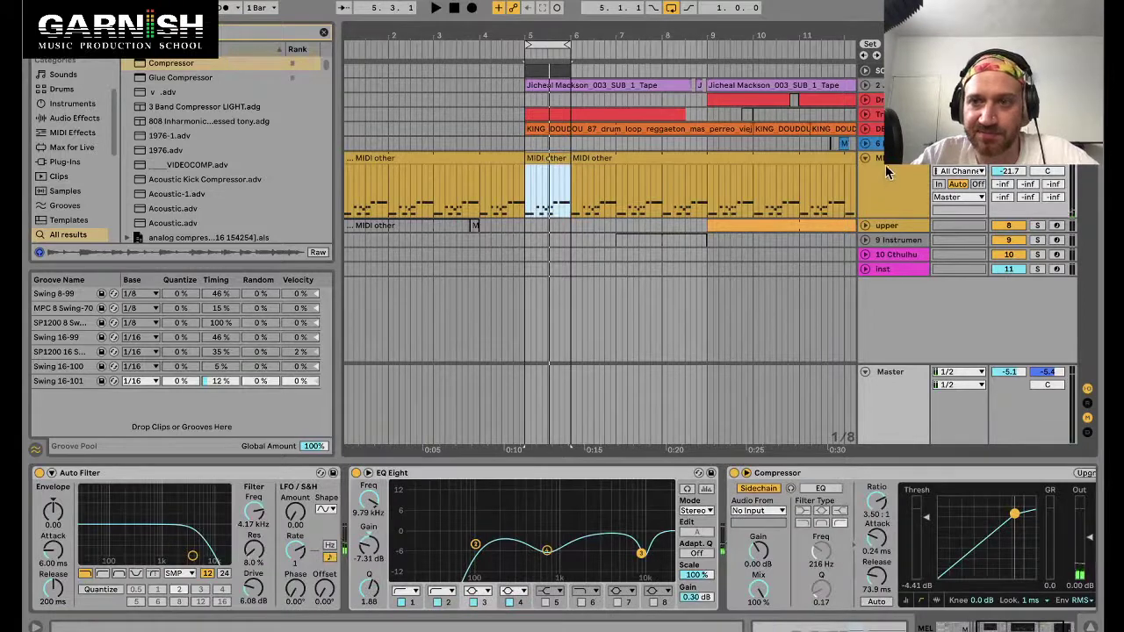
click(758, 510)
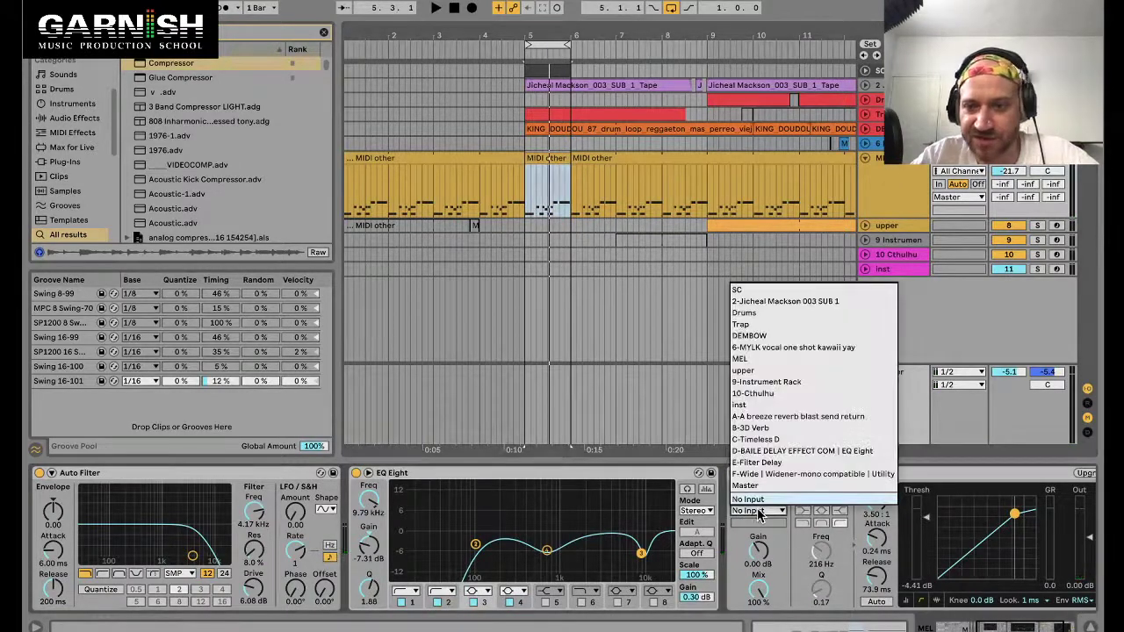
click(748, 294)
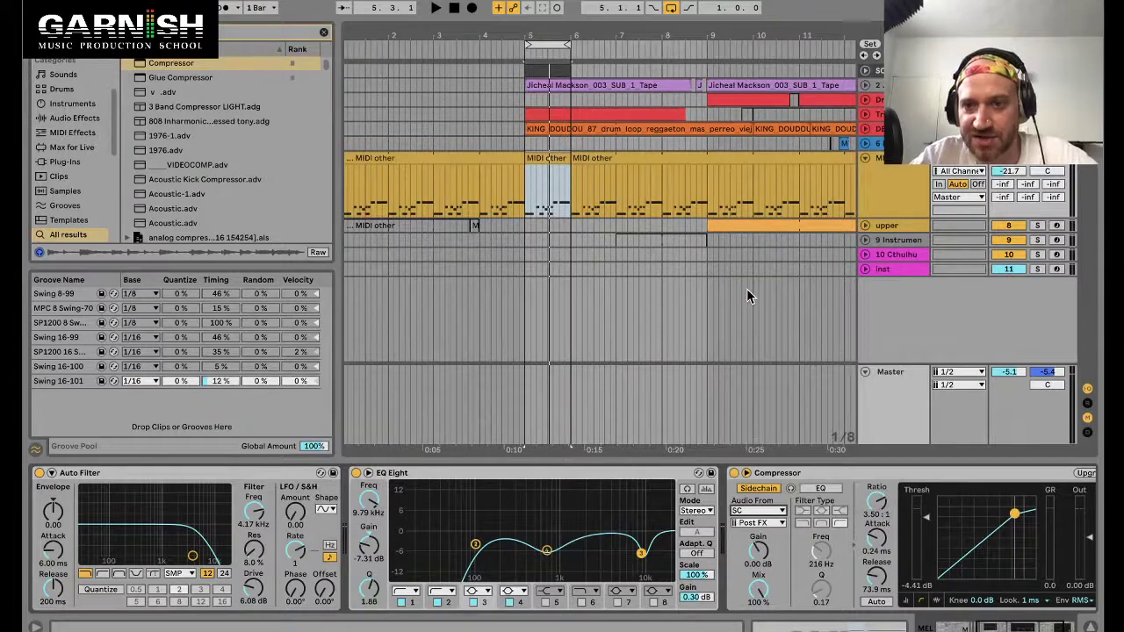
click(776, 525)
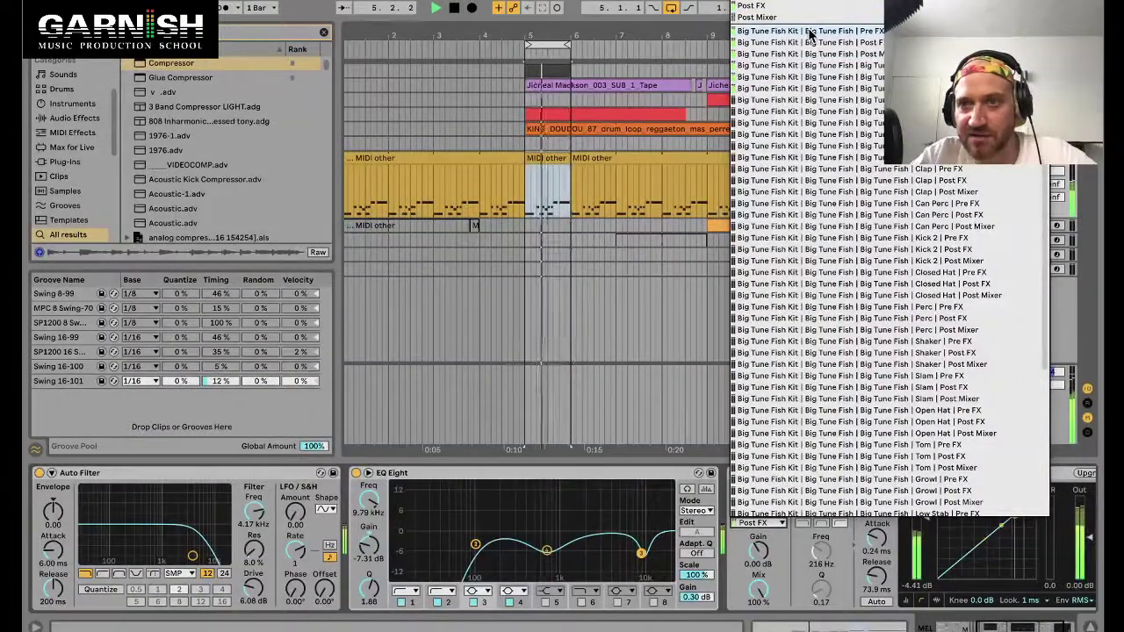
click(809, 32)
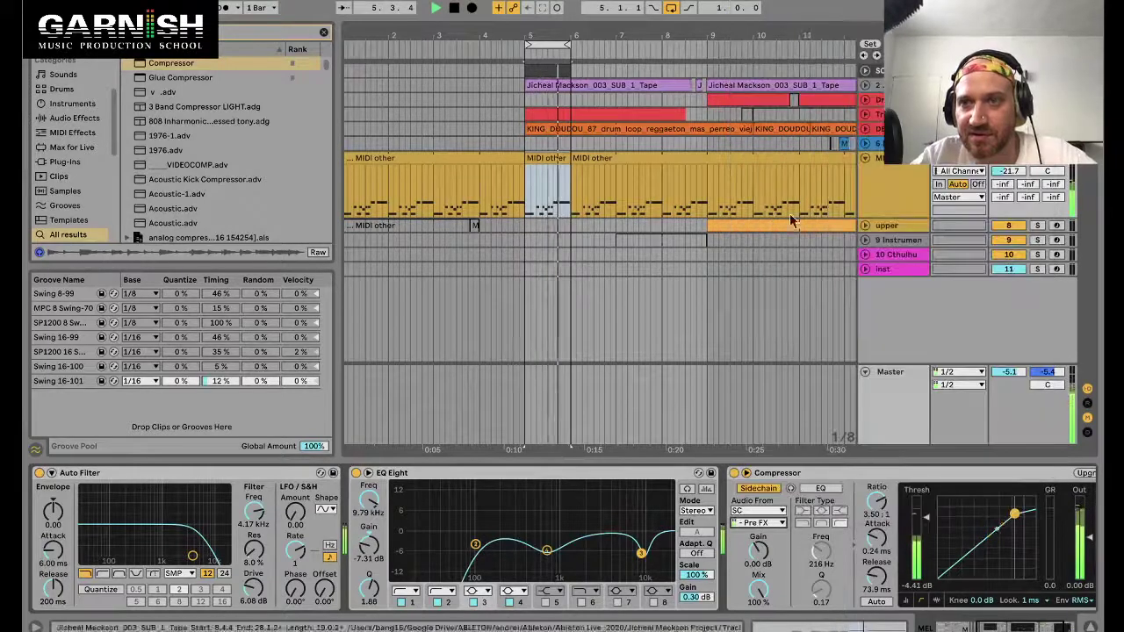
Lower the MEL Compressor's threshold to -36.8 dB and set its release to 50.5 ms while the loop plays.
click(813, 478)
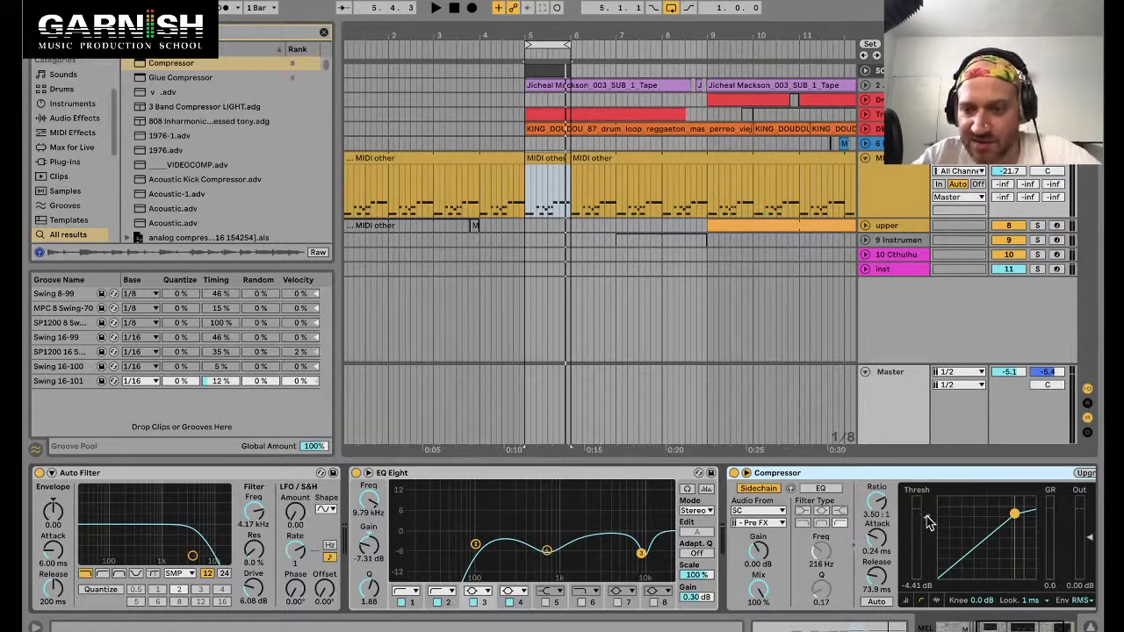
drag(929, 521, 929, 568)
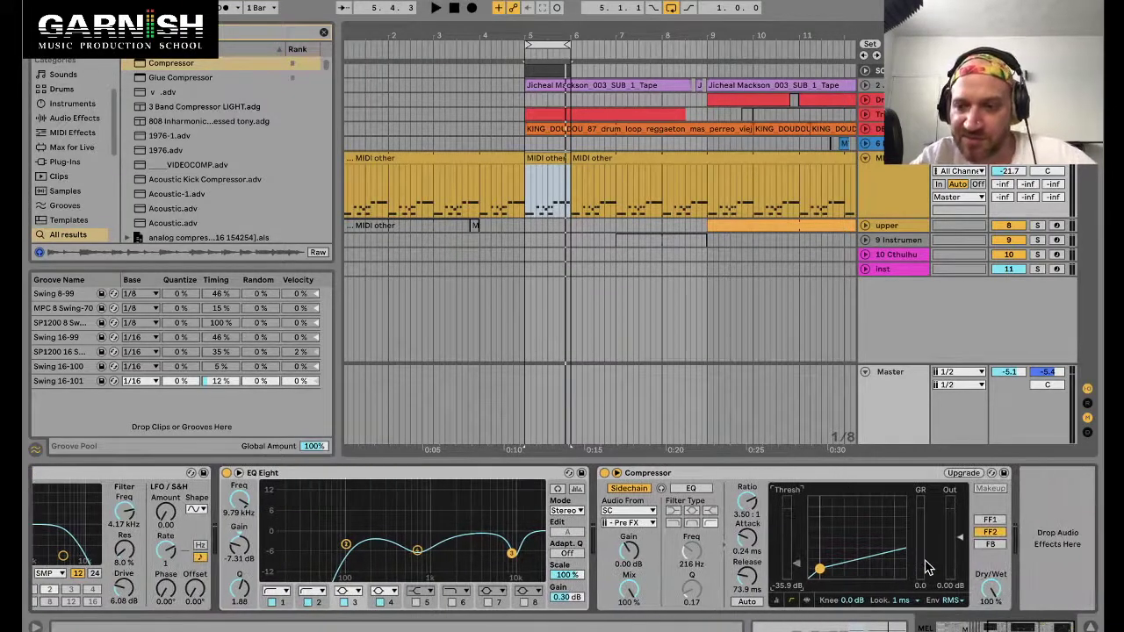
key(space)
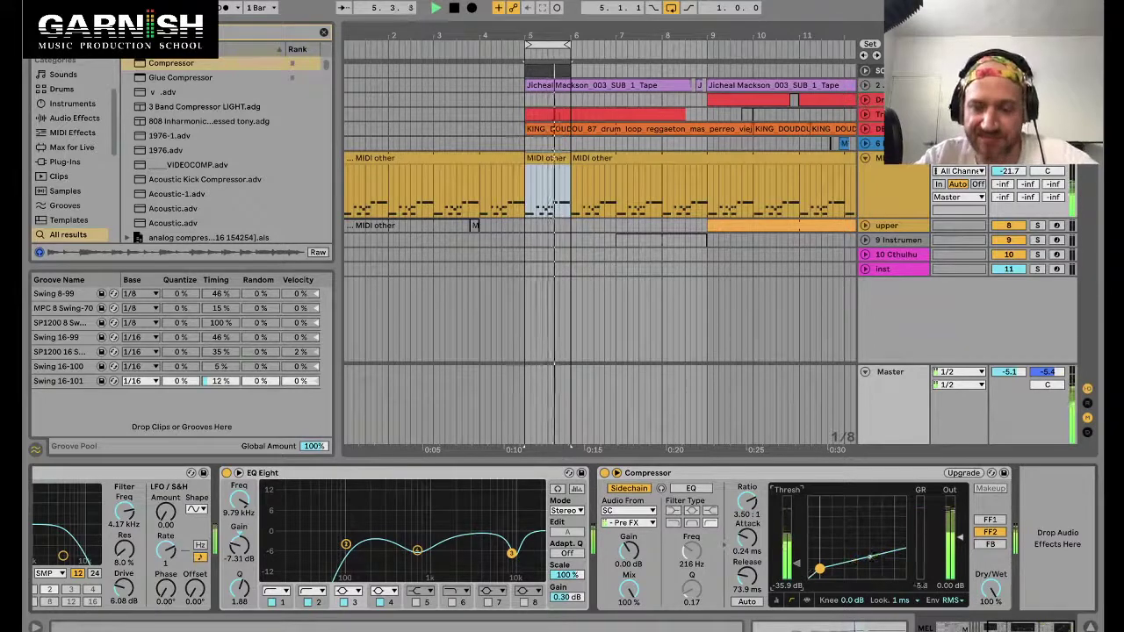
drag(810, 567, 809, 567)
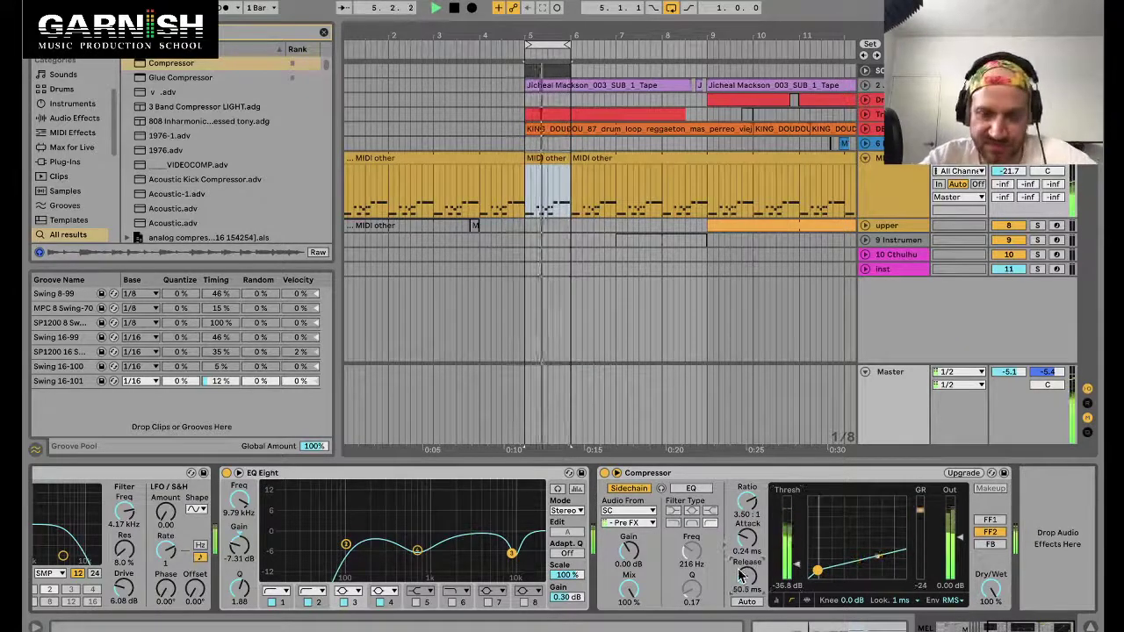
drag(742, 577, 742, 575)
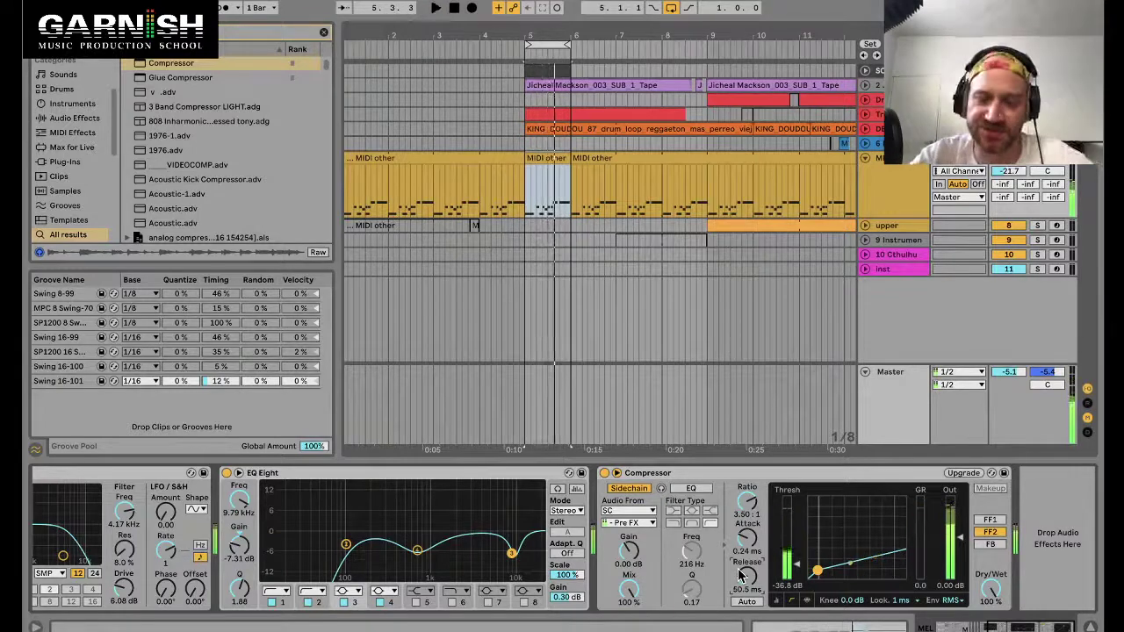
key(space)
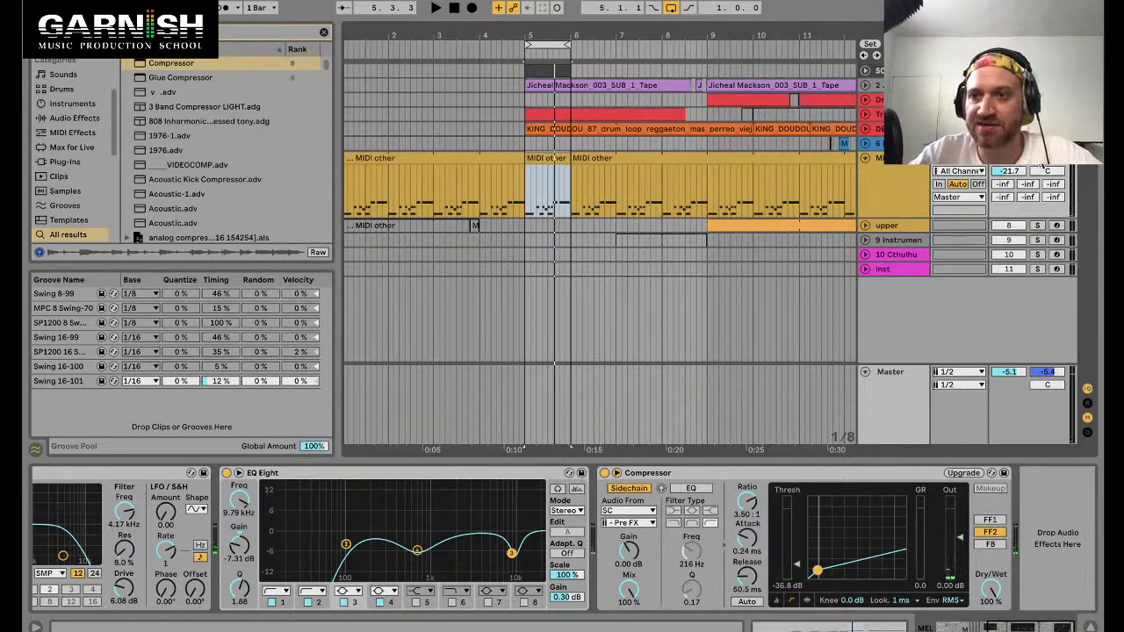
Audition the looped bar with the MEL track soloed to hear the side-chain ducking.
key(space)
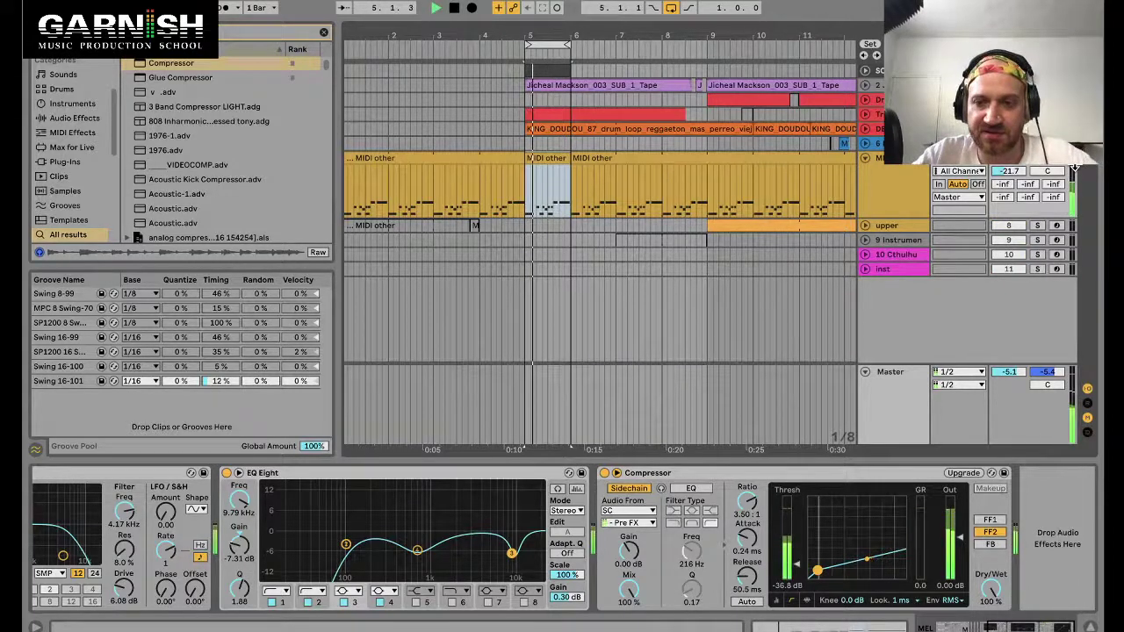
key(space)
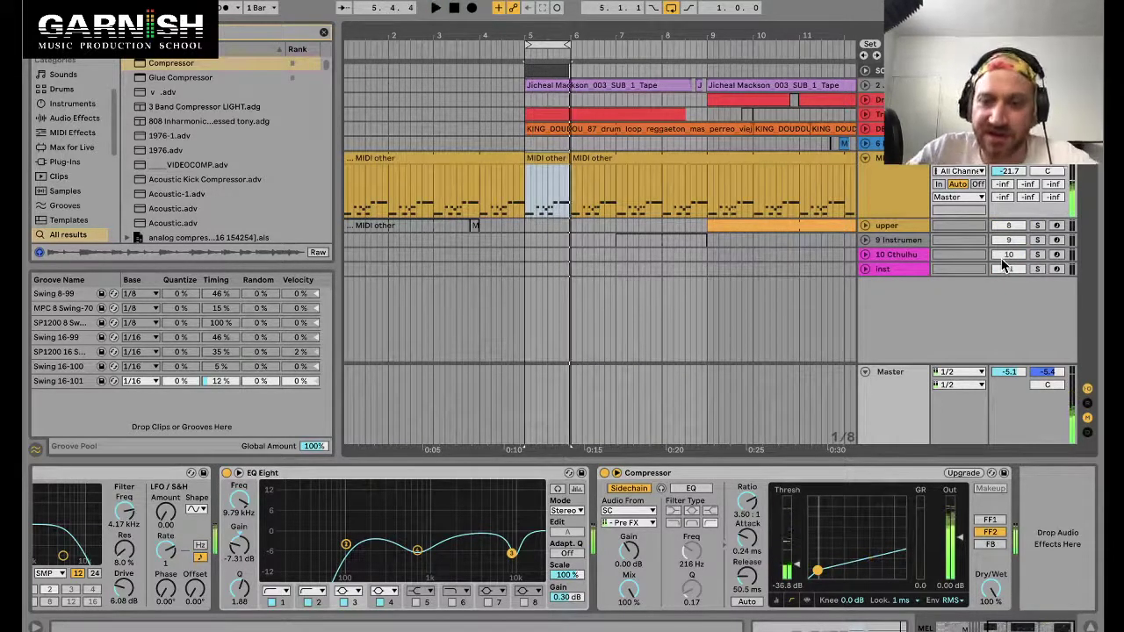
key(space)
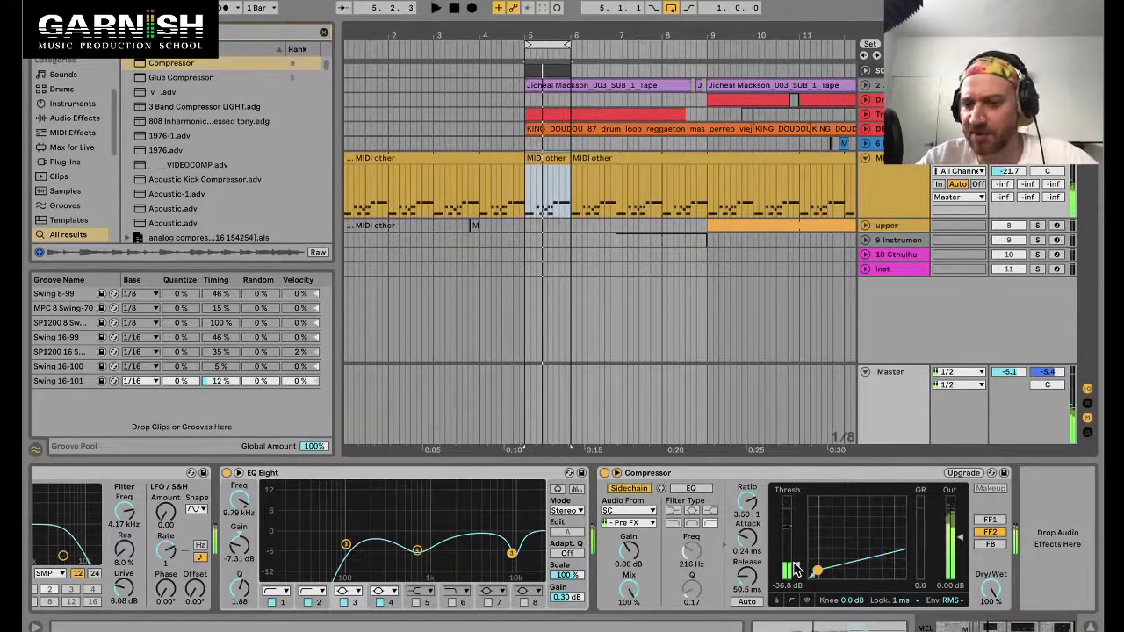
Set the MEL Compressor's threshold to -37.5 dB and raise its ratio to 10.2:1 while auditioning the loop.
mouse_move(794, 569)
mouse_down()
mouse_move(794, 543)
mouse_move(795, 578)
mouse_up()
key(space)
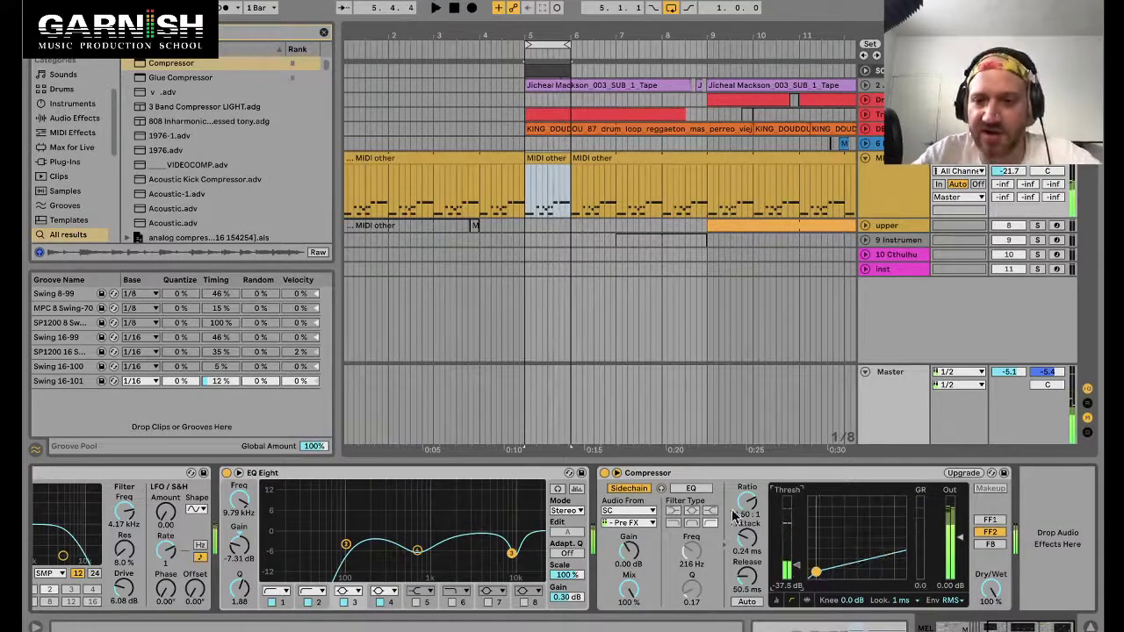
drag(746, 510, 749, 509)
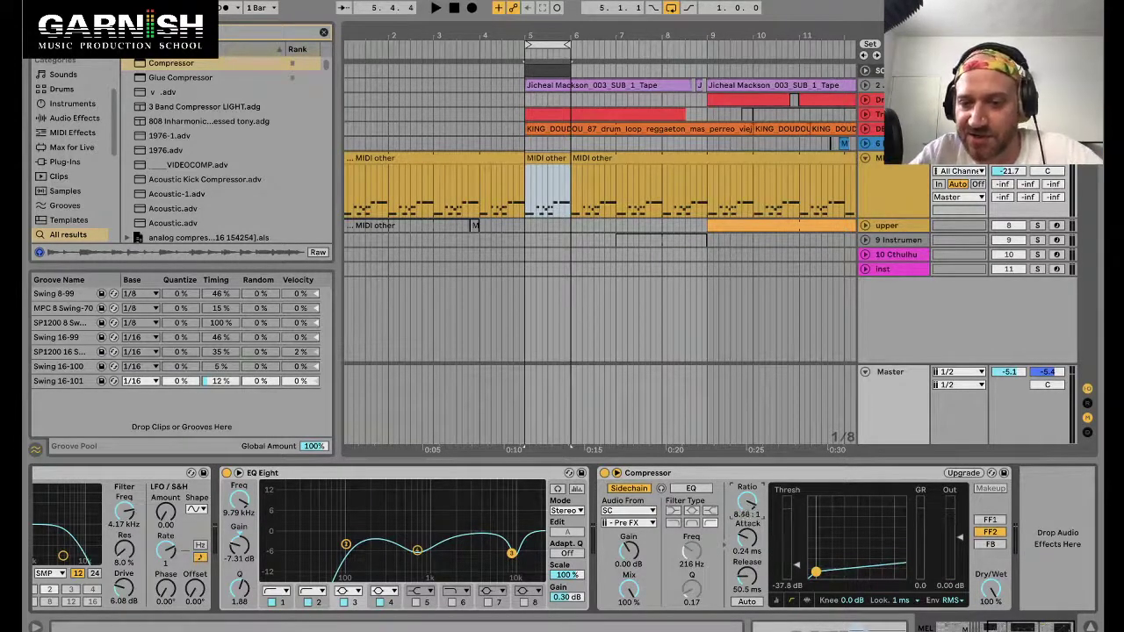
drag(796, 562, 796, 562)
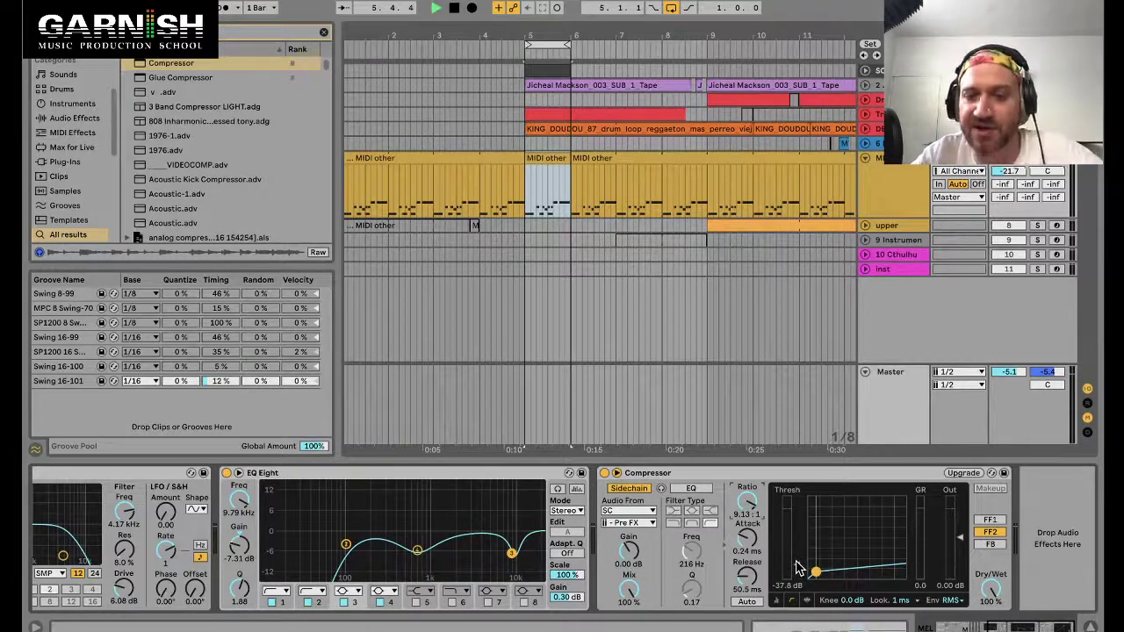
key(space)
drag(796, 566, 796, 557)
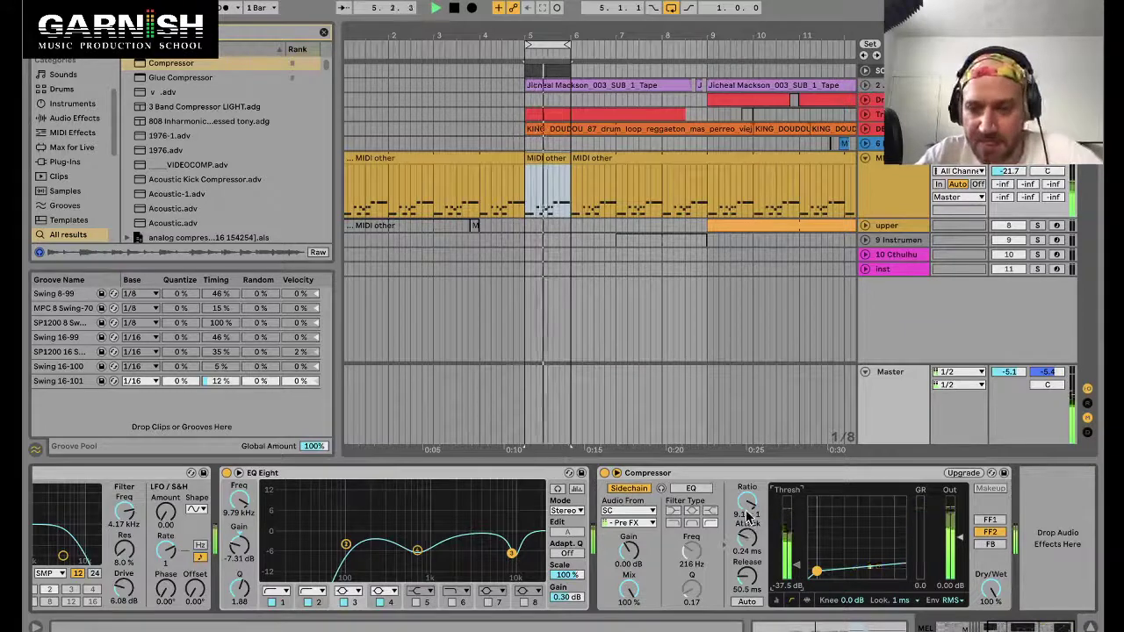
drag(746, 515, 746, 496)
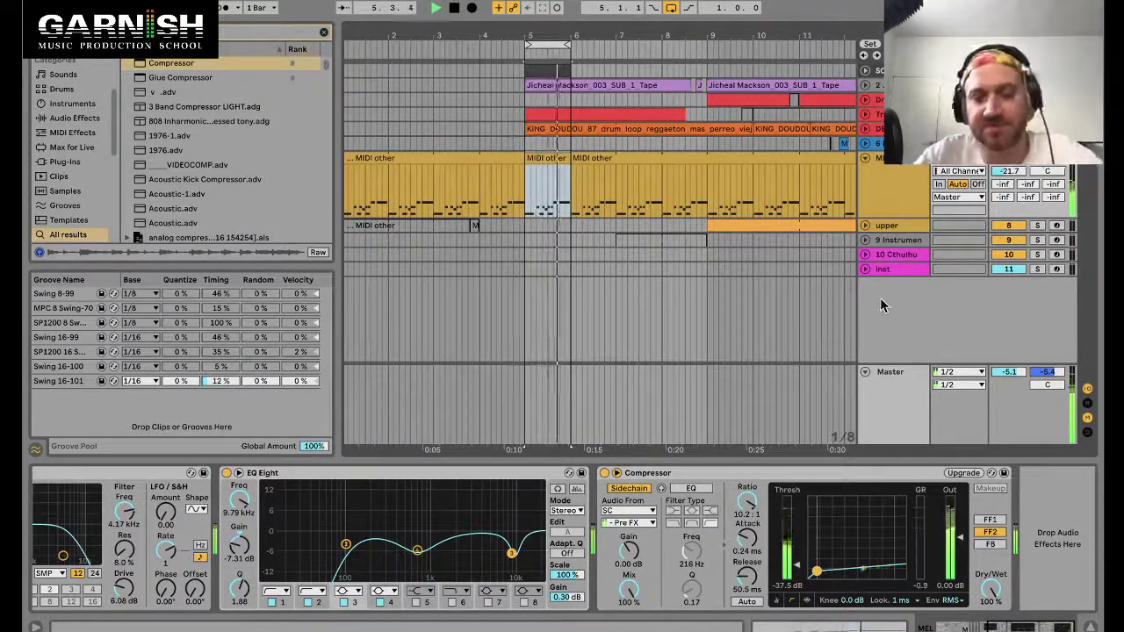
key(space)
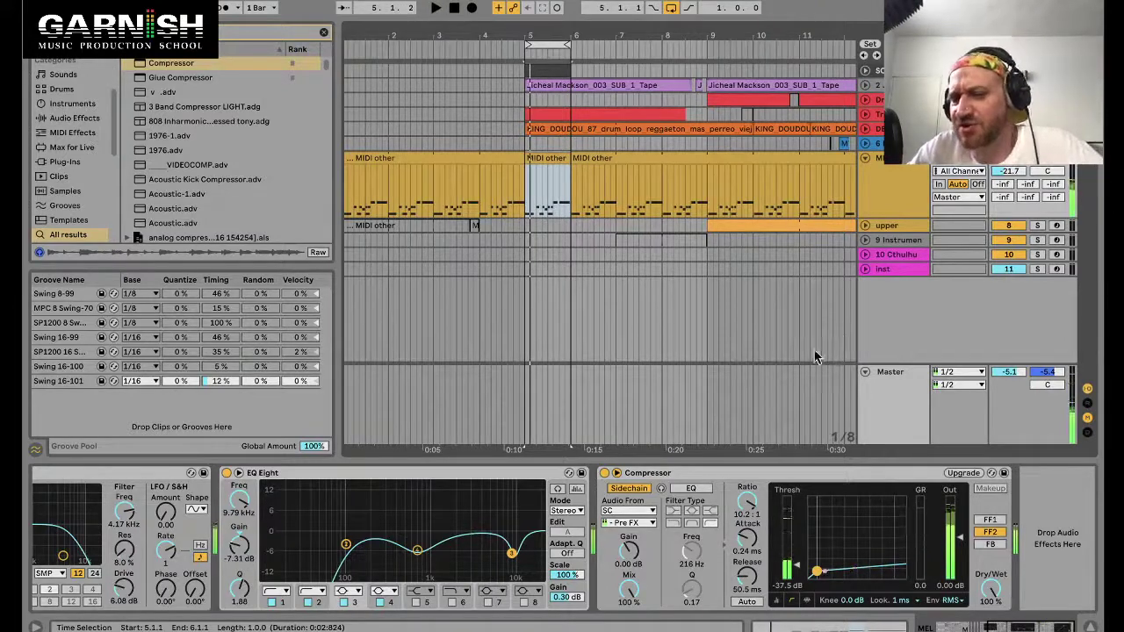
Enable the Compressor's sidechain EQ with its frequency at 204 Hz, and turn on sidechain listen.
click(735, 474)
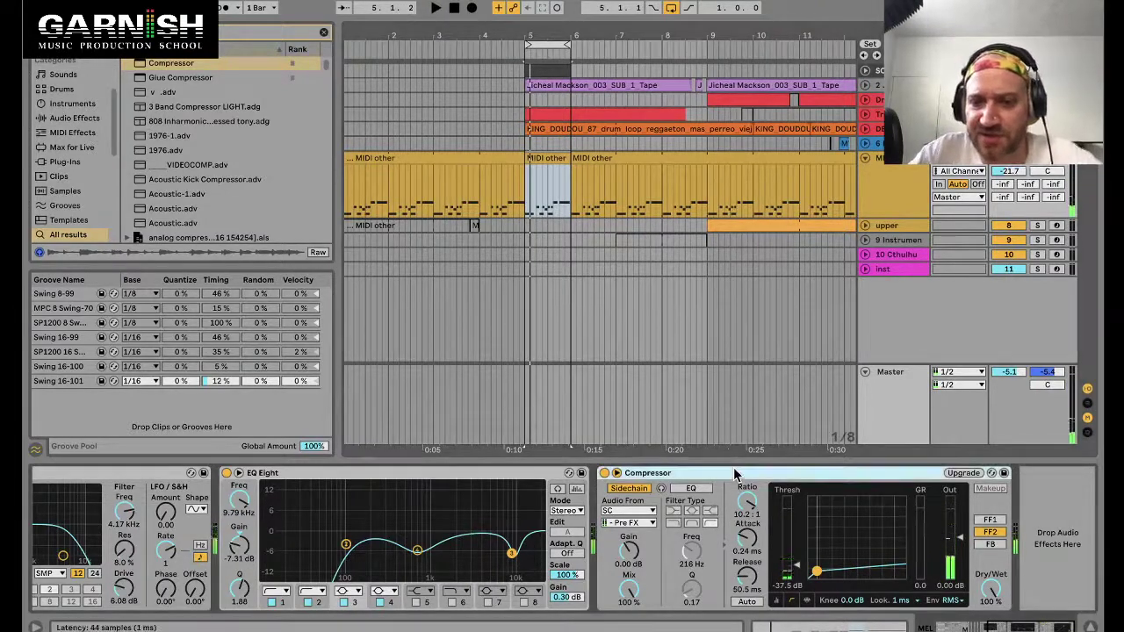
click(692, 488)
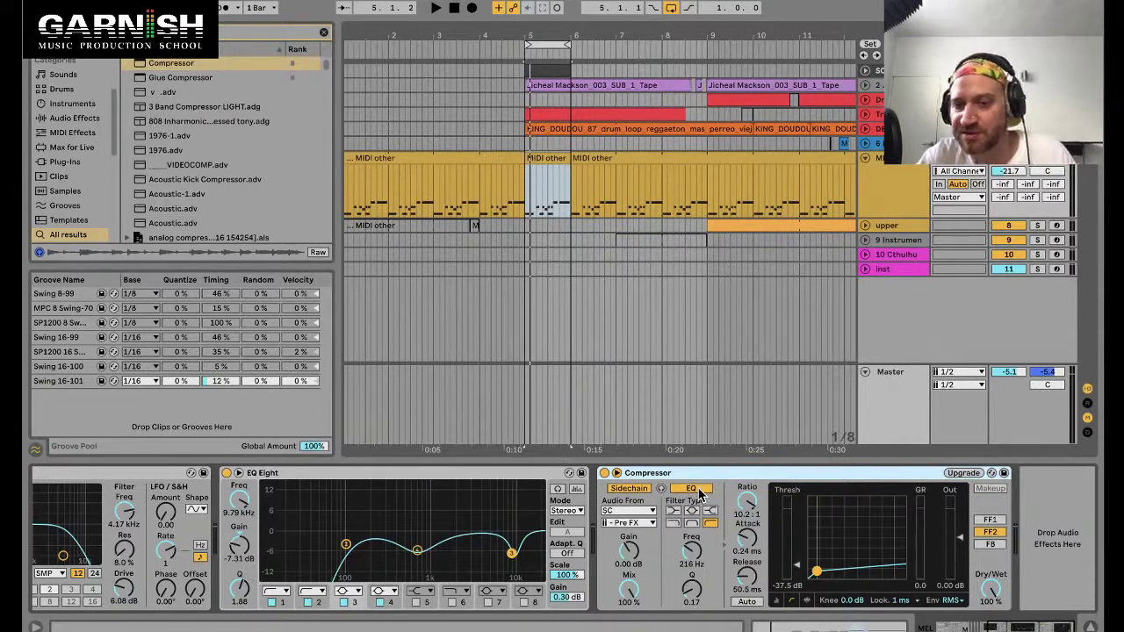
click(693, 550)
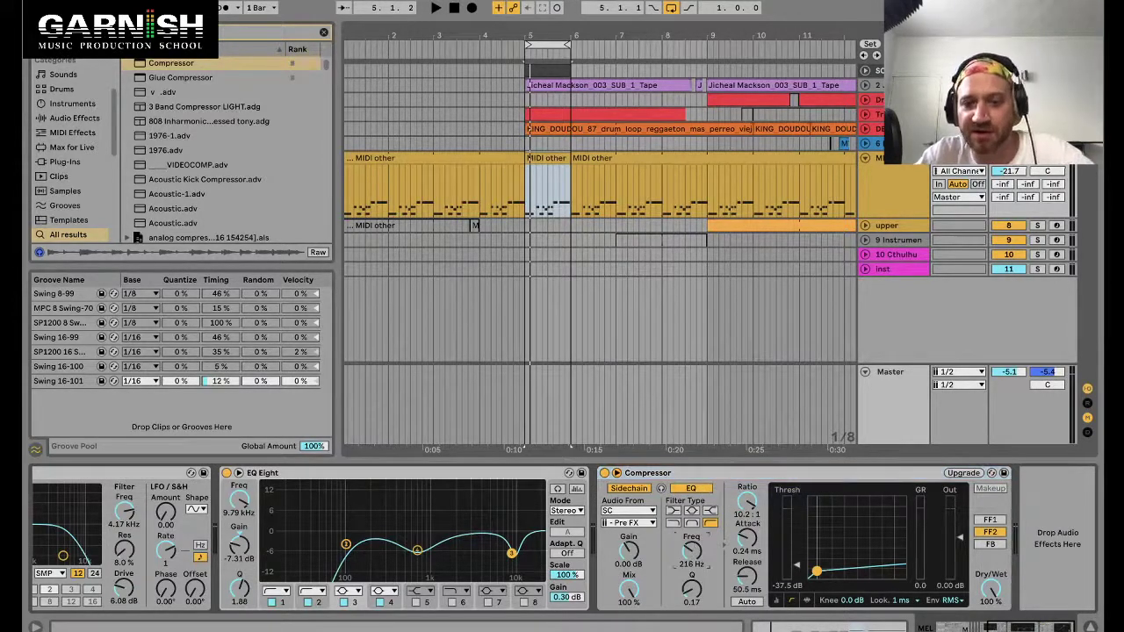
click(661, 489)
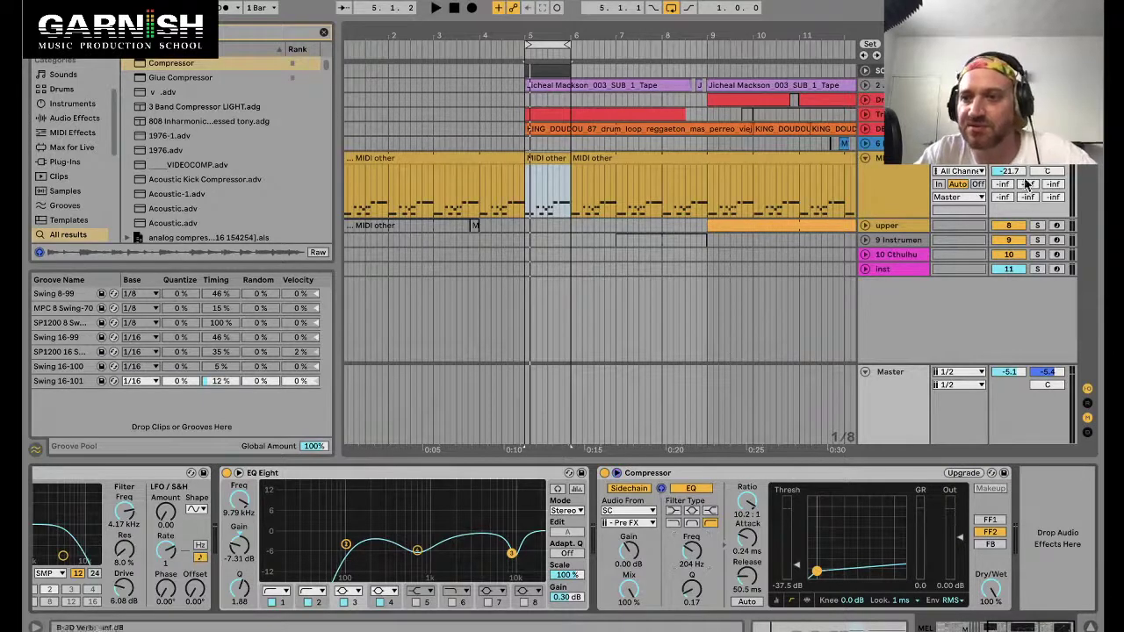
Bypass the sidechain EQ and audition the trigger signal with the sidechain gain raised to 12.9 dB.
click(699, 494)
key(space)
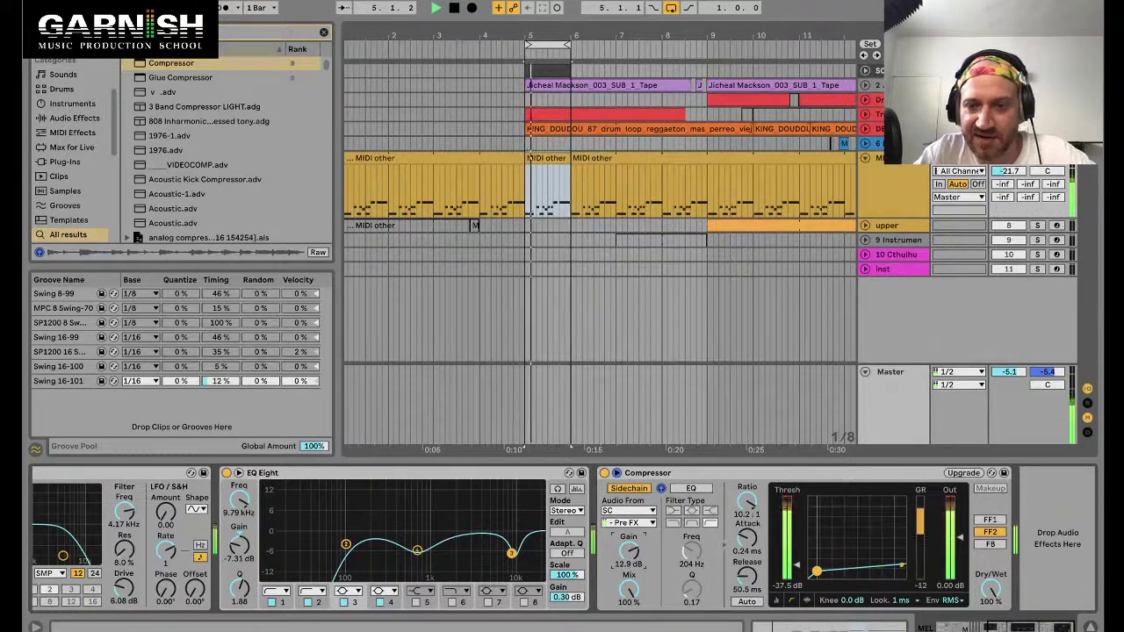
key(space)
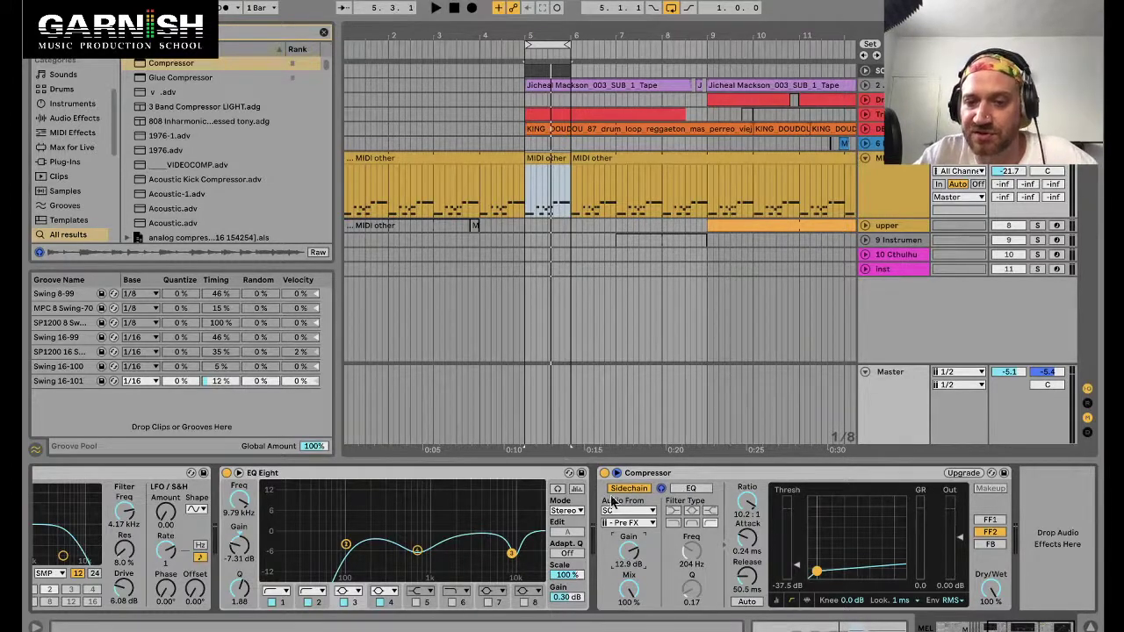
Re-enable the sidechain EQ, raise its filter frequency to 1.39 kHz during playback, and turn off sidechain listen.
click(690, 489)
drag(692, 552, 692, 531)
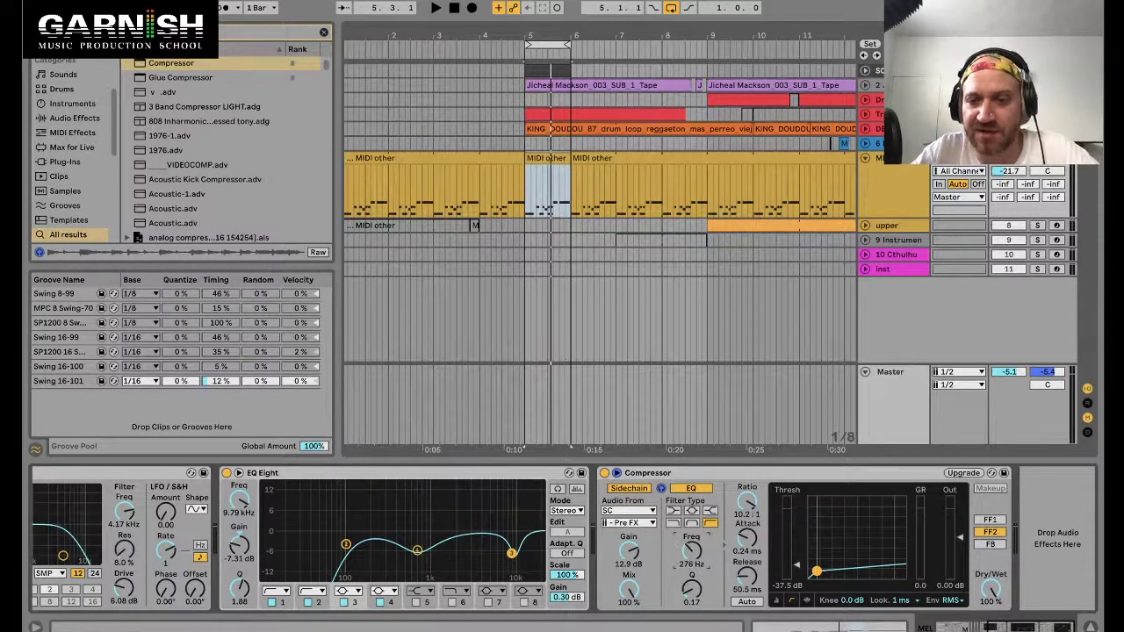
key(space)
mouse_move(691, 551)
mouse_down()
mouse_move(692, 537)
mouse_move(694, 564)
mouse_up()
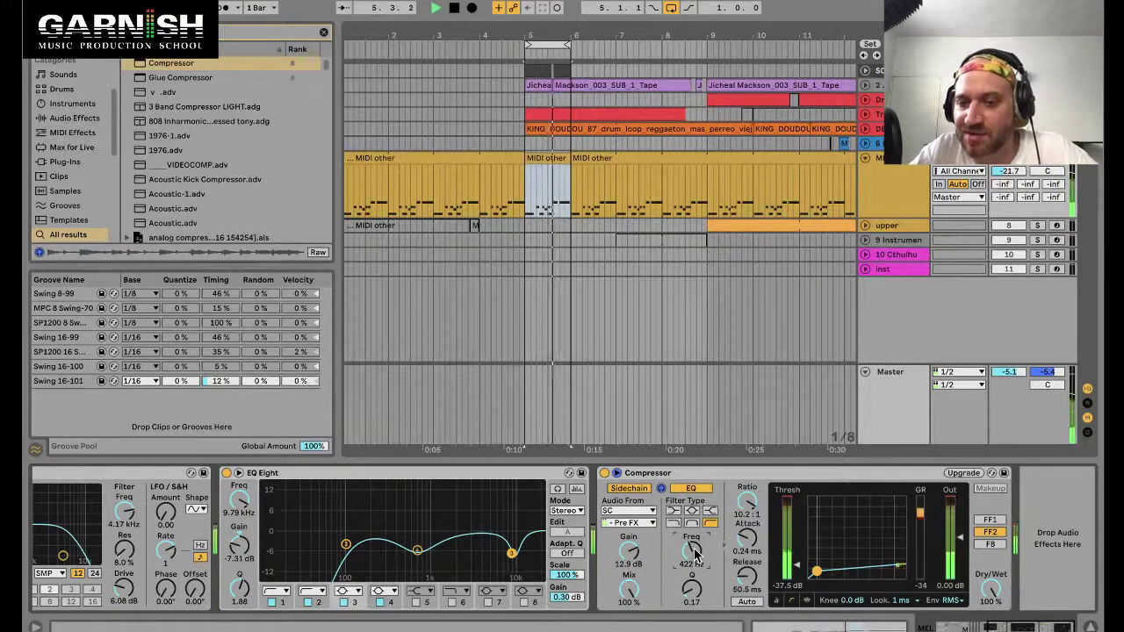
drag(693, 554, 694, 529)
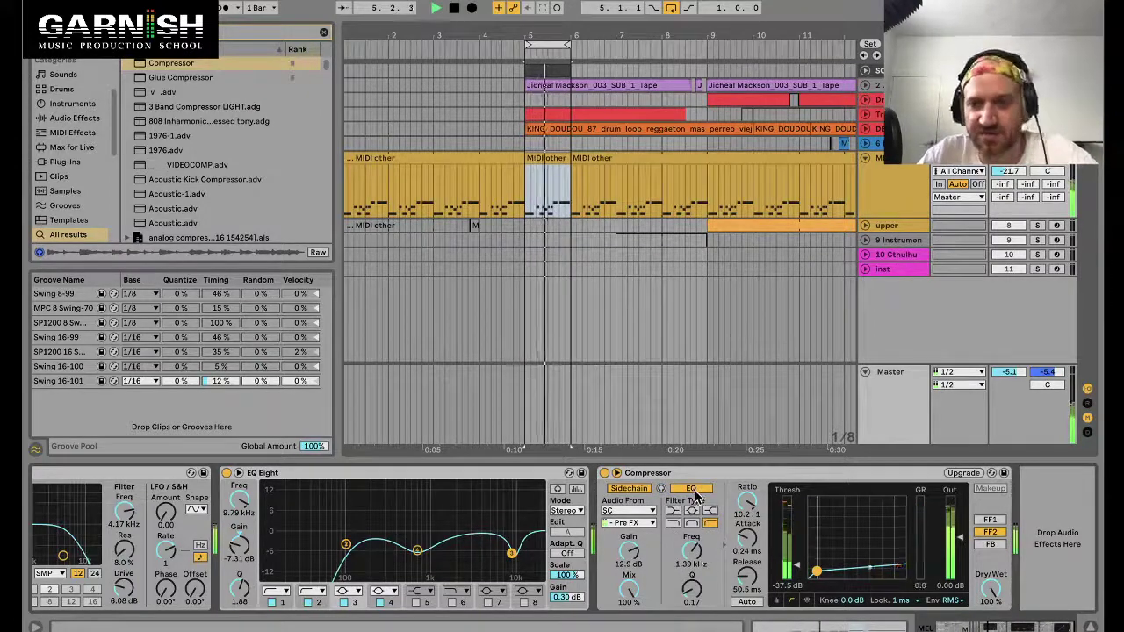
Lower the sidechain EQ frequency to 1.11 kHz and compare the ducking with the EQ bypassed and enabled.
drag(693, 551, 693, 561)
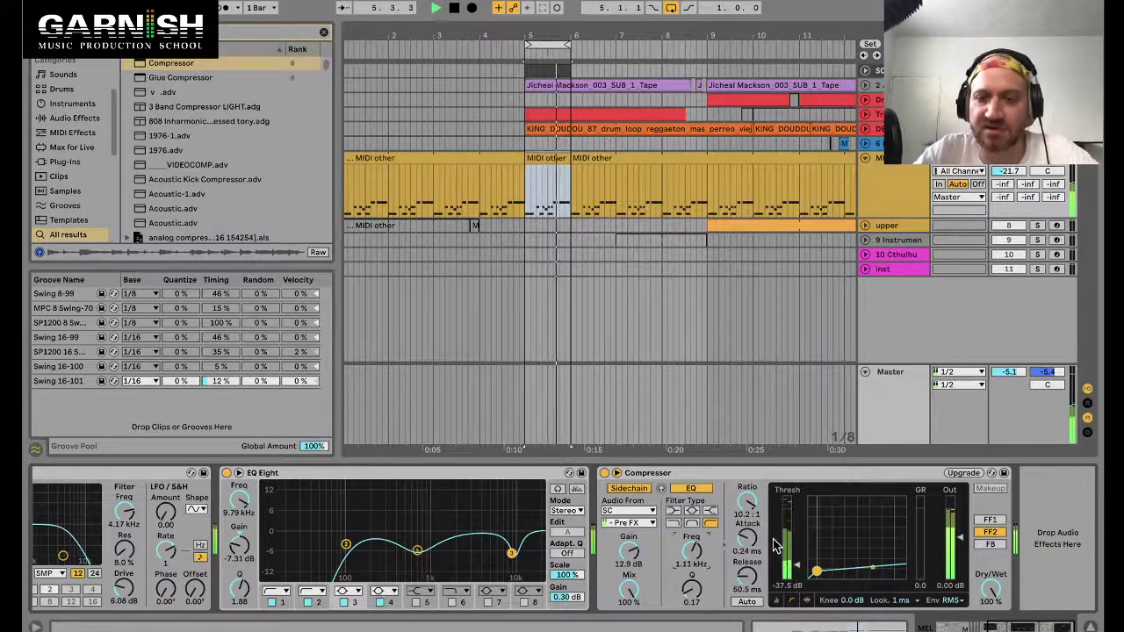
click(703, 493)
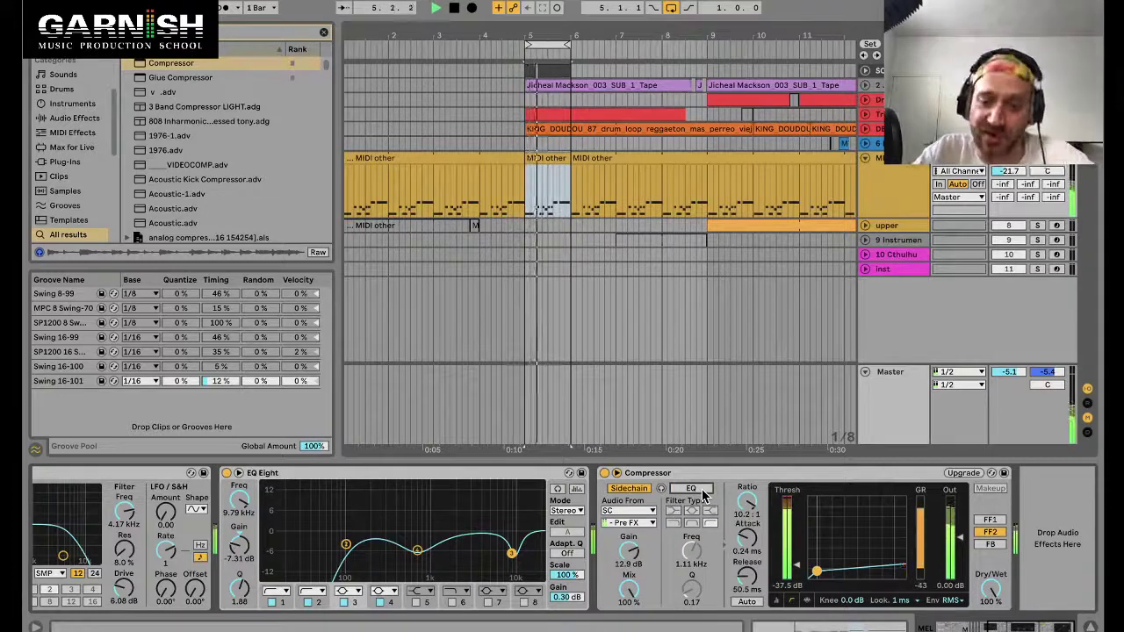
click(702, 493)
Set the sidechain EQ frequency to 422 Hz and the Compressor's release to 96.0 ms.
drag(692, 550, 692, 573)
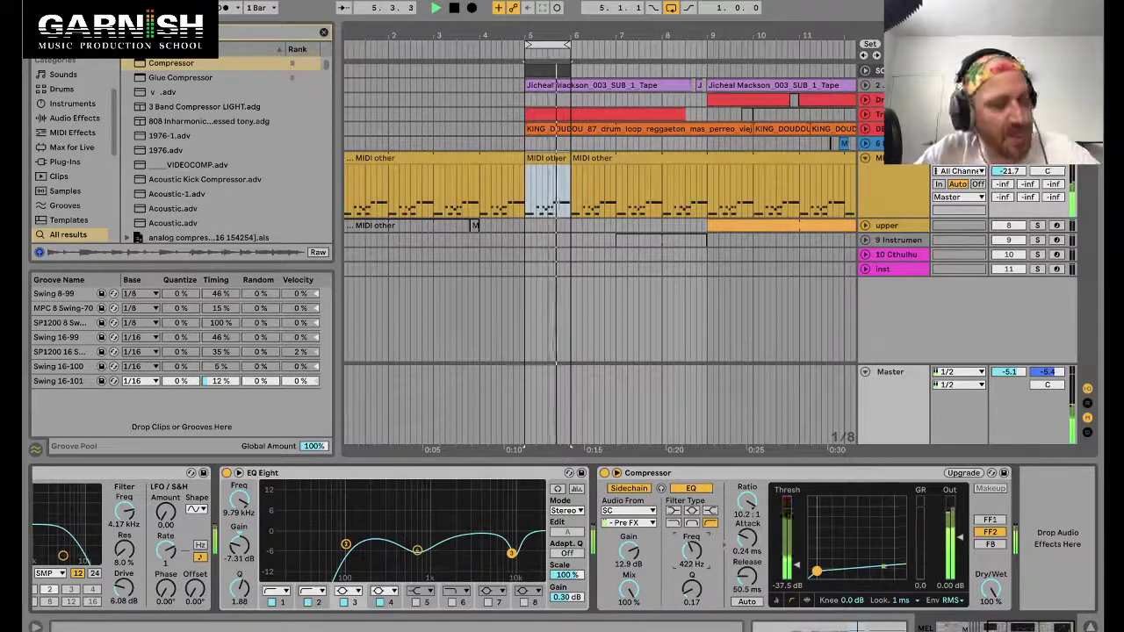
drag(692, 550, 692, 544)
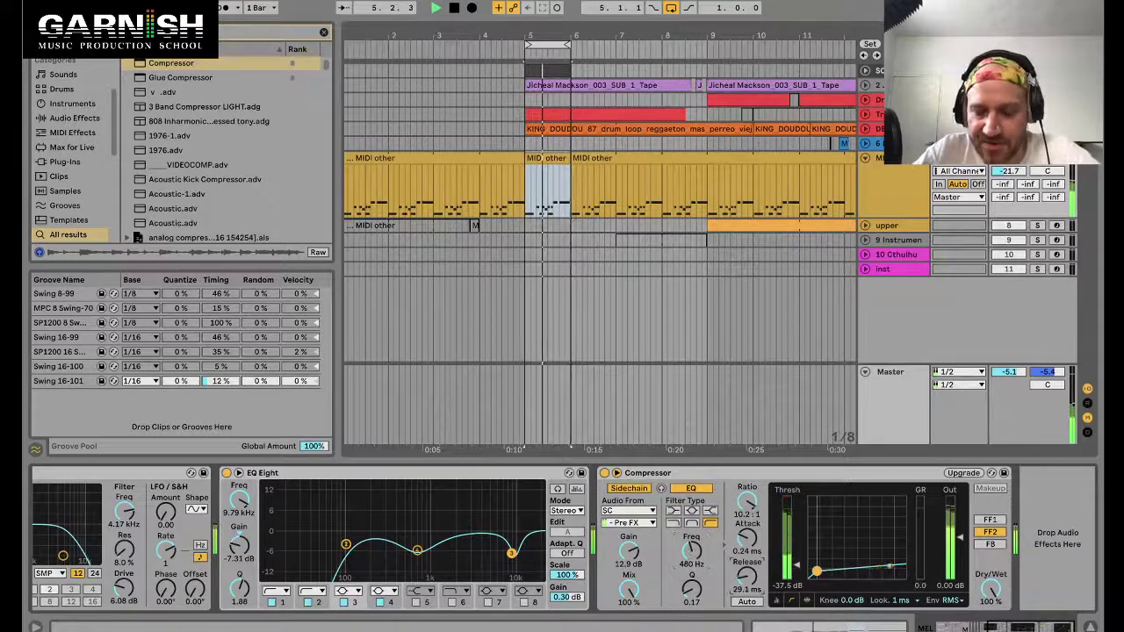
drag(746, 577, 746, 562)
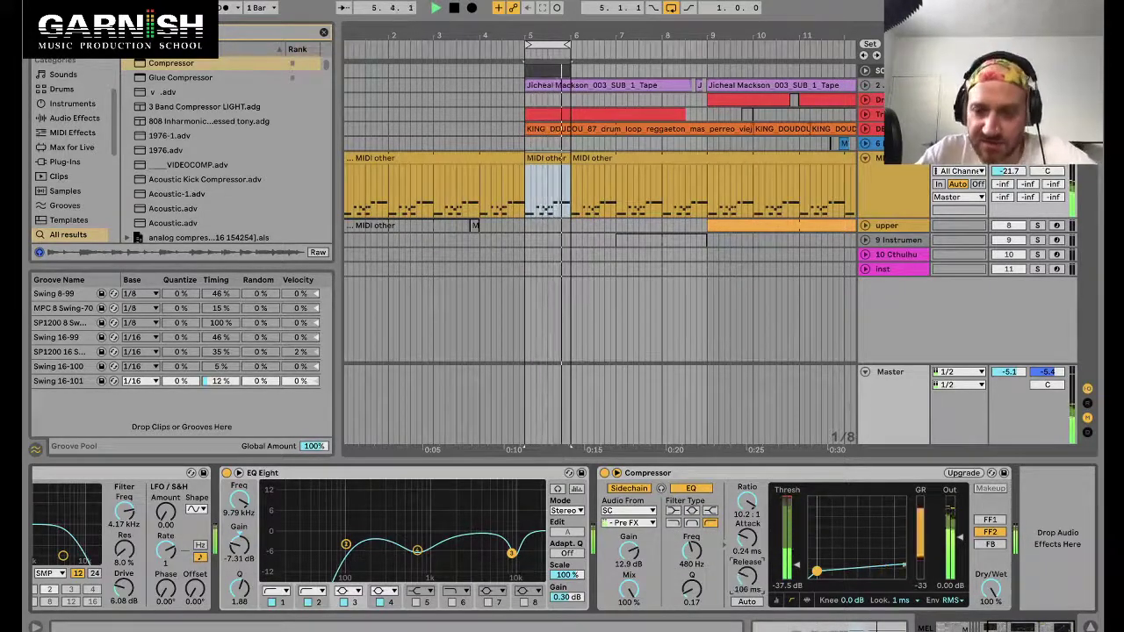
drag(746, 577, 746, 586)
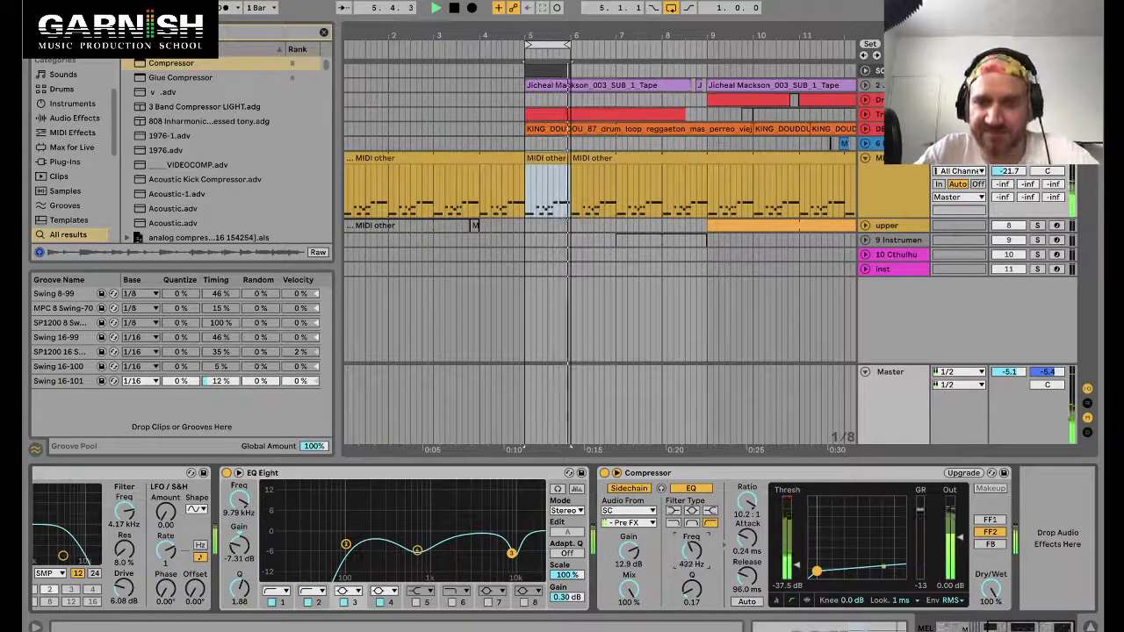
Try the sidechain EQ's low-pass filter at 95.6 Hz, and return to the high-pass filter with its frequency at 920 Hz.
key(space)
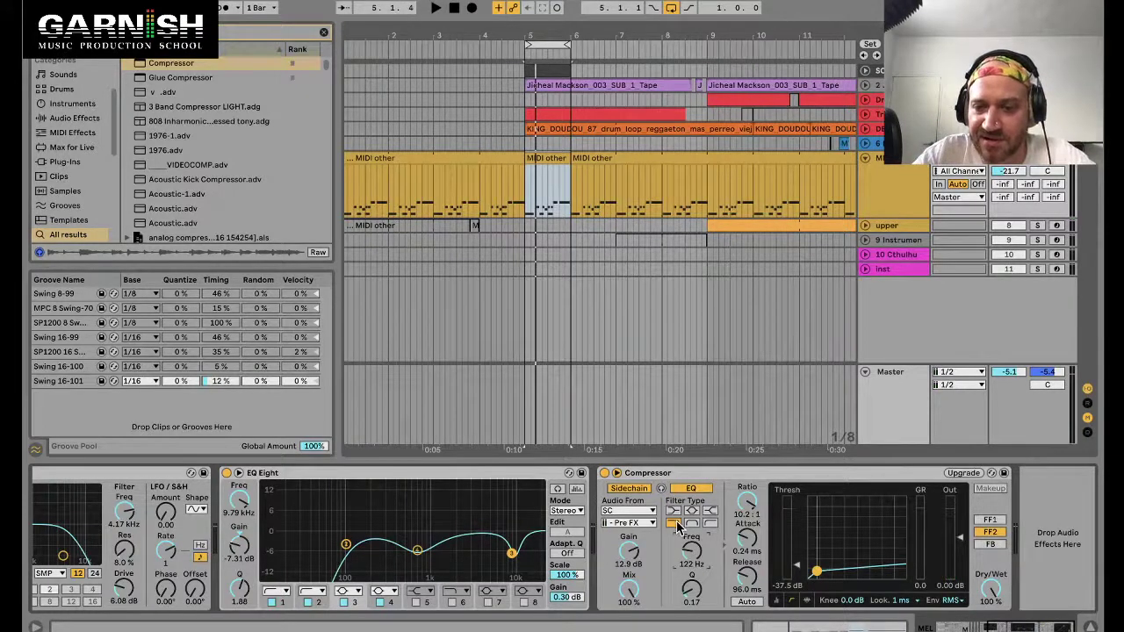
drag(700, 552, 700, 558)
key(space)
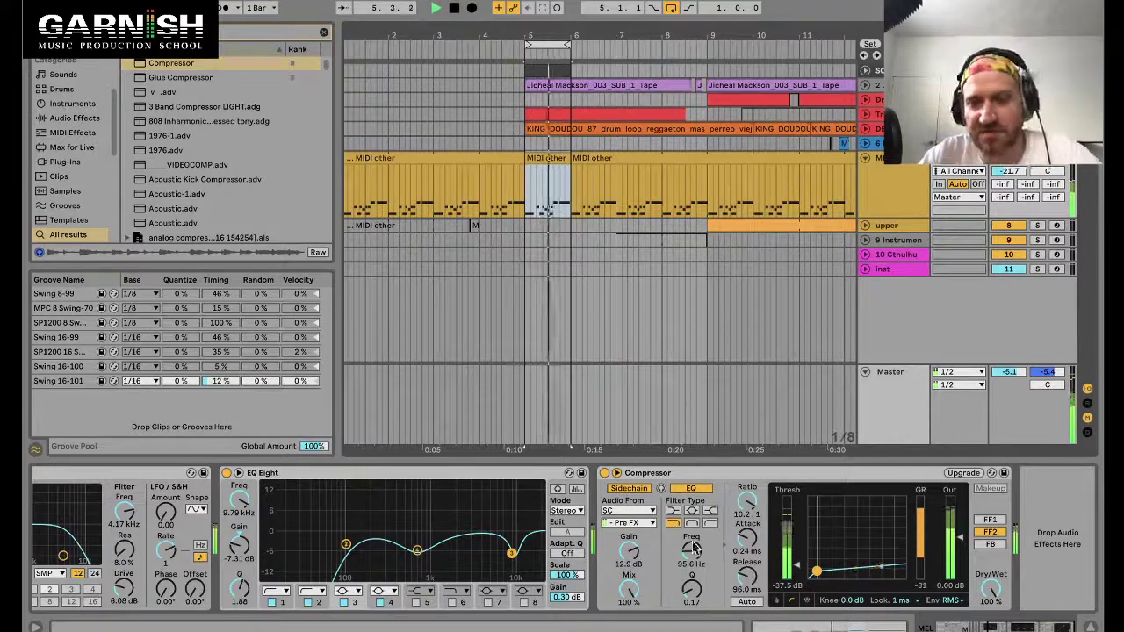
click(711, 524)
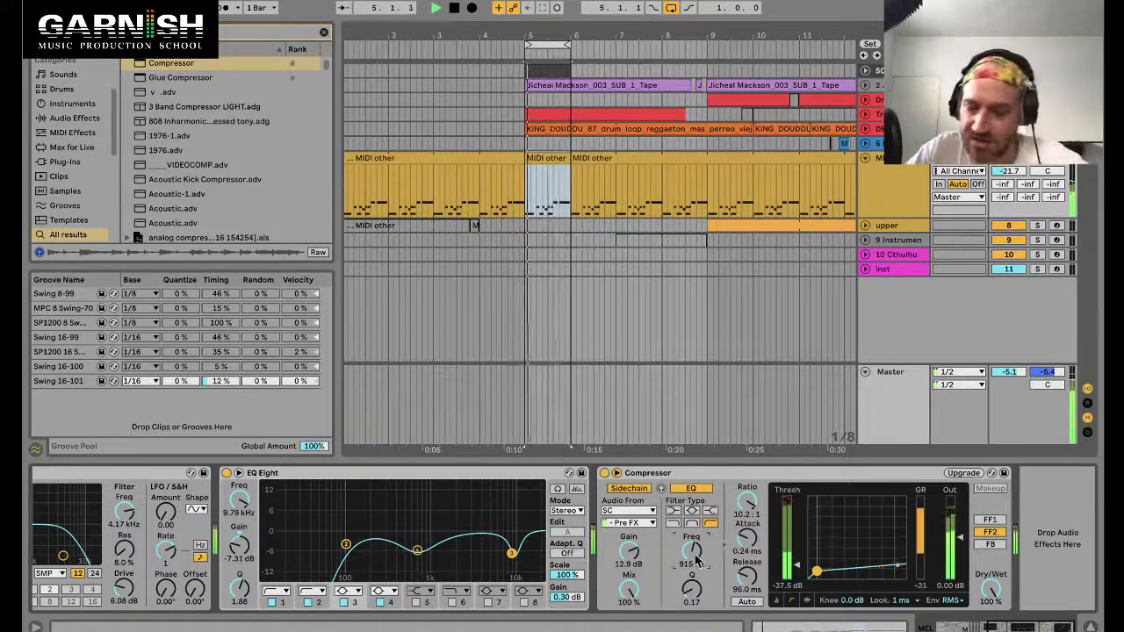
drag(692, 552, 691, 557)
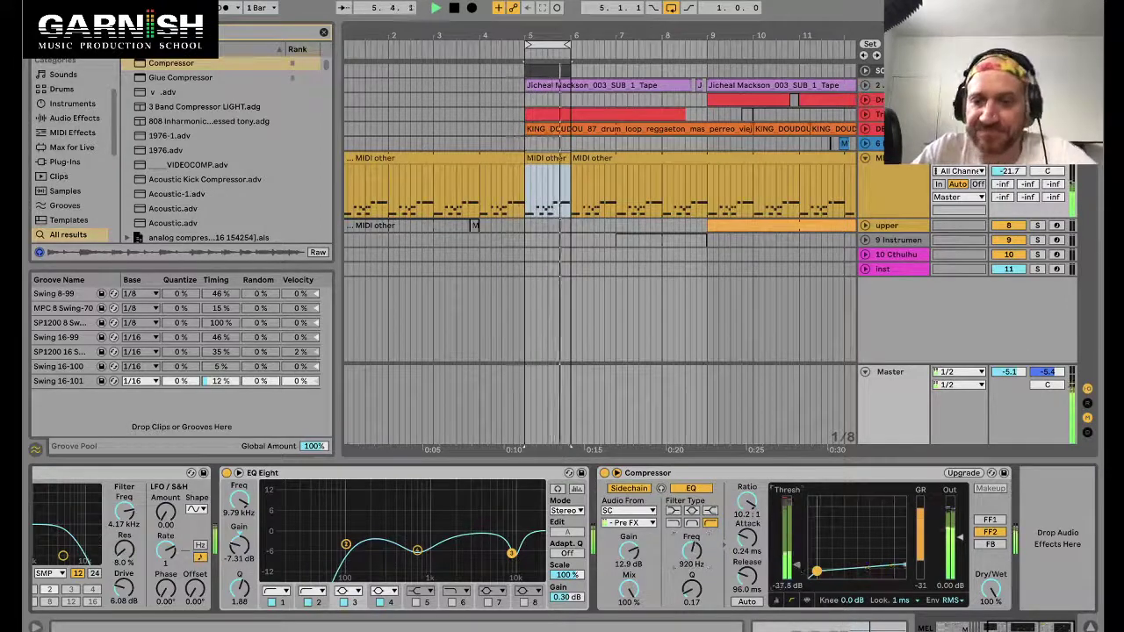
Raise the Compressor's threshold to -35.8 dB and lower its ratio to 9.55:1.
drag(816, 570, 818, 569)
drag(745, 513, 745, 518)
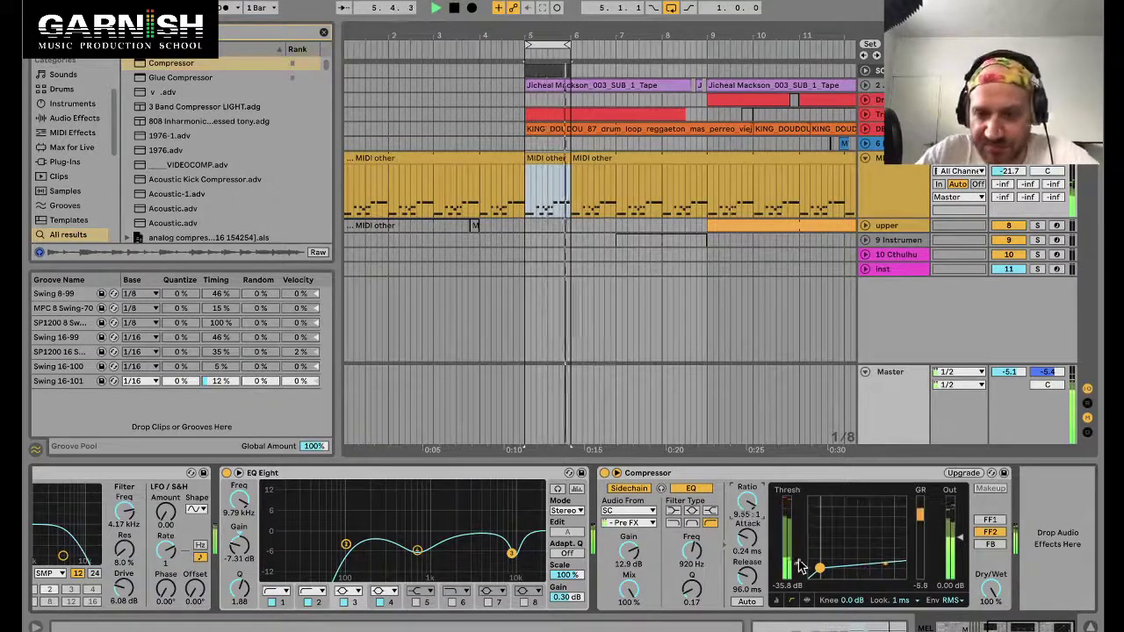
Lower the Compressor's ratio to 3.83:1 while the loop plays, and stop playback.
drag(748, 509, 748, 535)
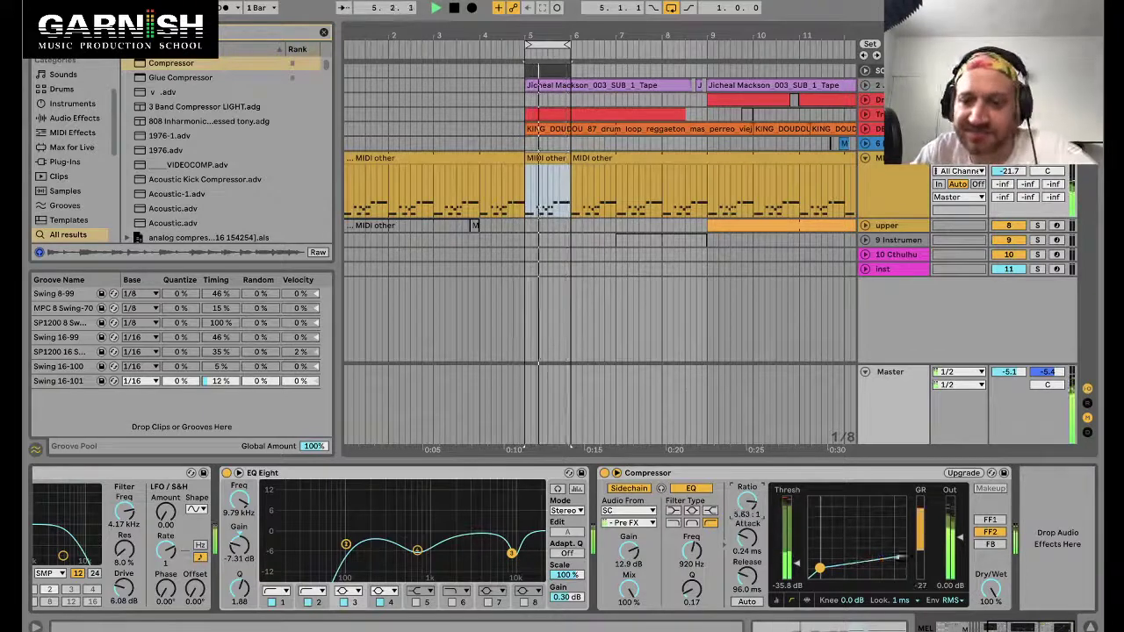
drag(748, 535, 748, 544)
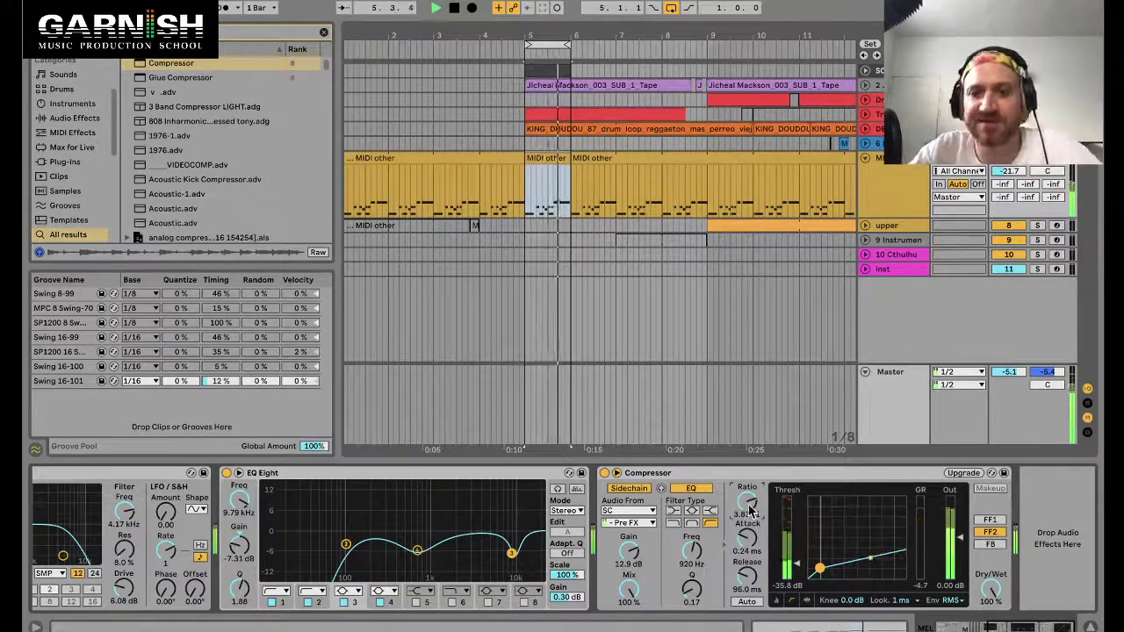
key(space)
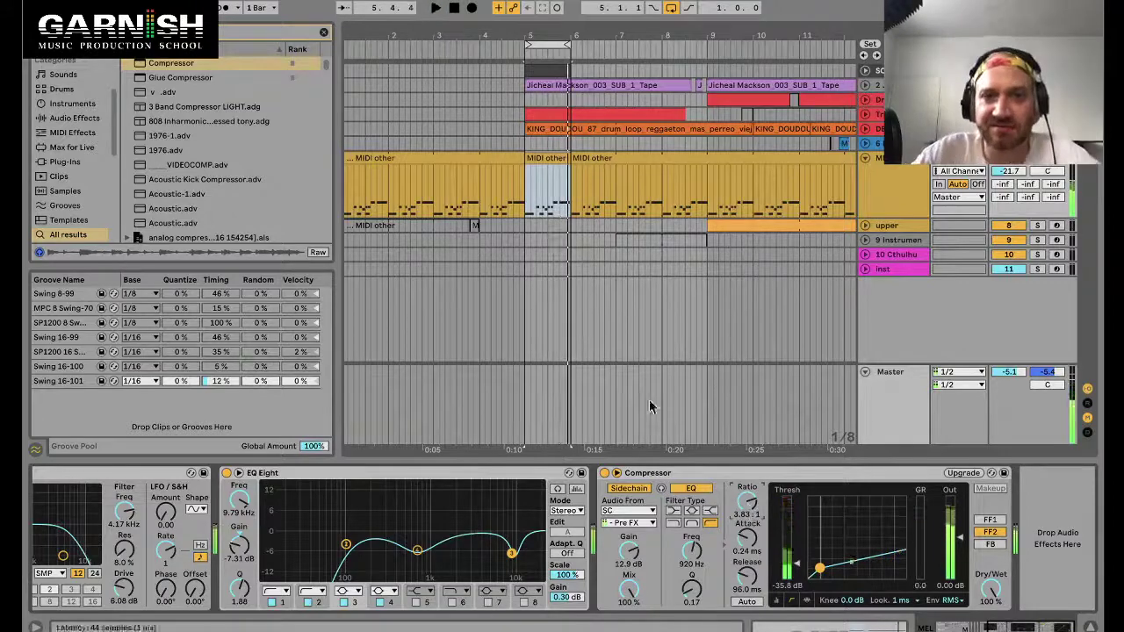
In the SC track's trigger clip, move the kick at 1.2 to 1.2.3 and the kick at 1.4 to 1.4.3.
click(680, 474)
double_click(537, 70)
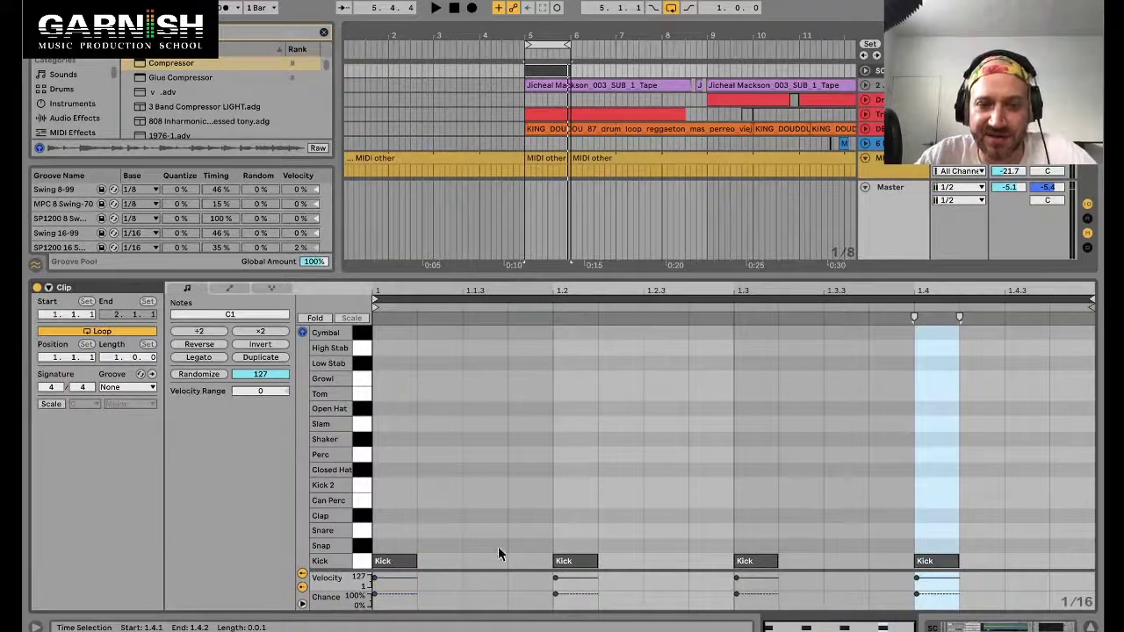
click(567, 562)
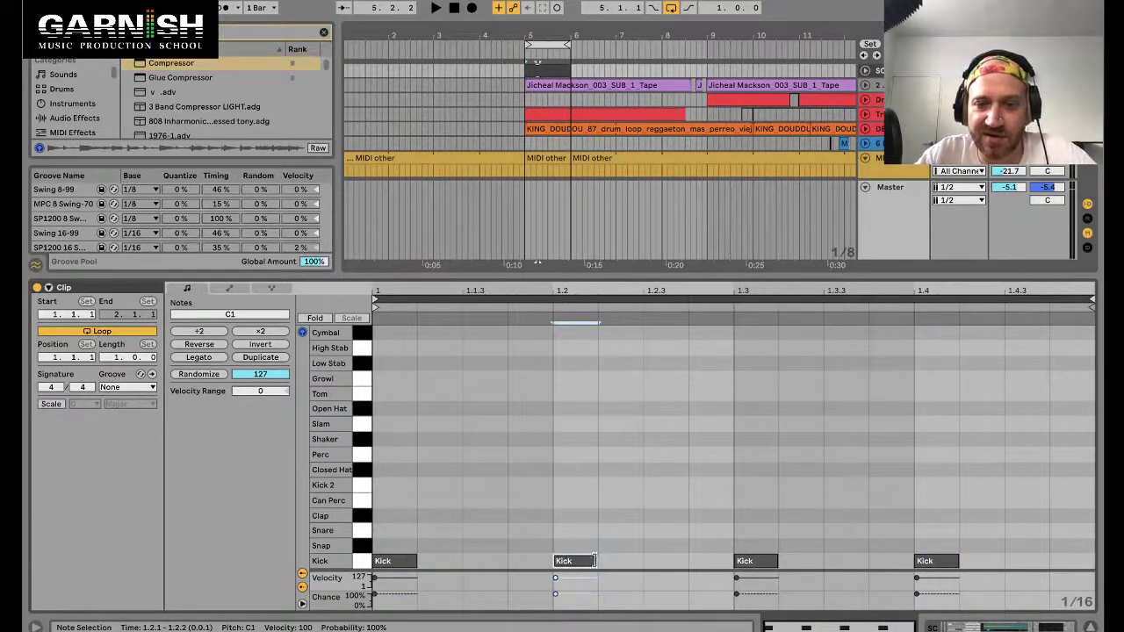
drag(581, 564, 653, 565)
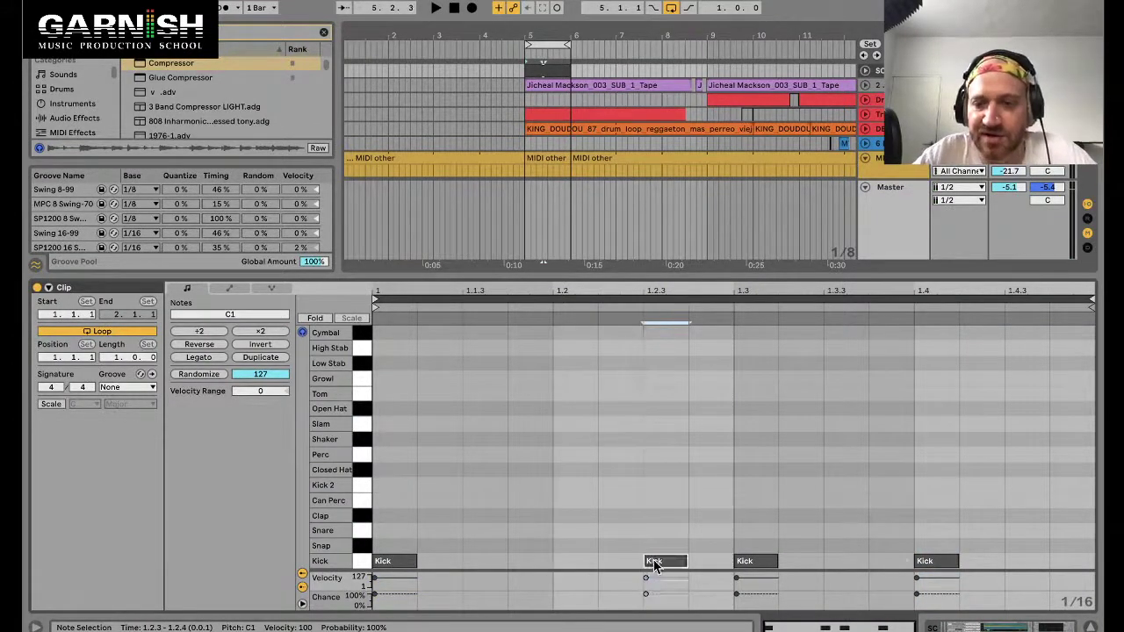
drag(942, 563, 1018, 572)
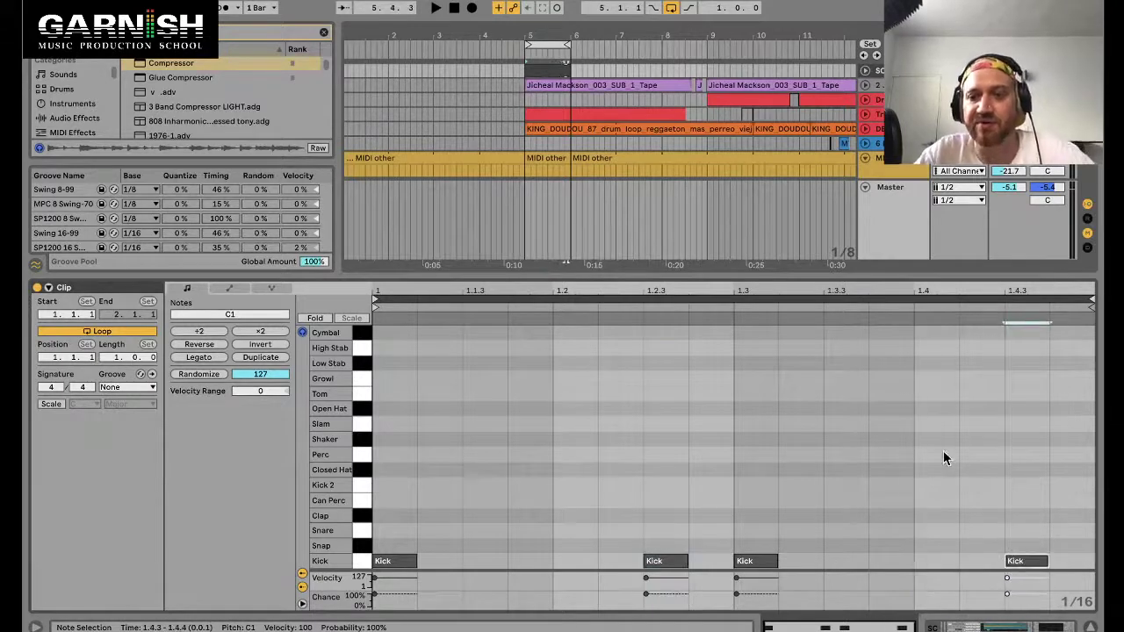
key(space)
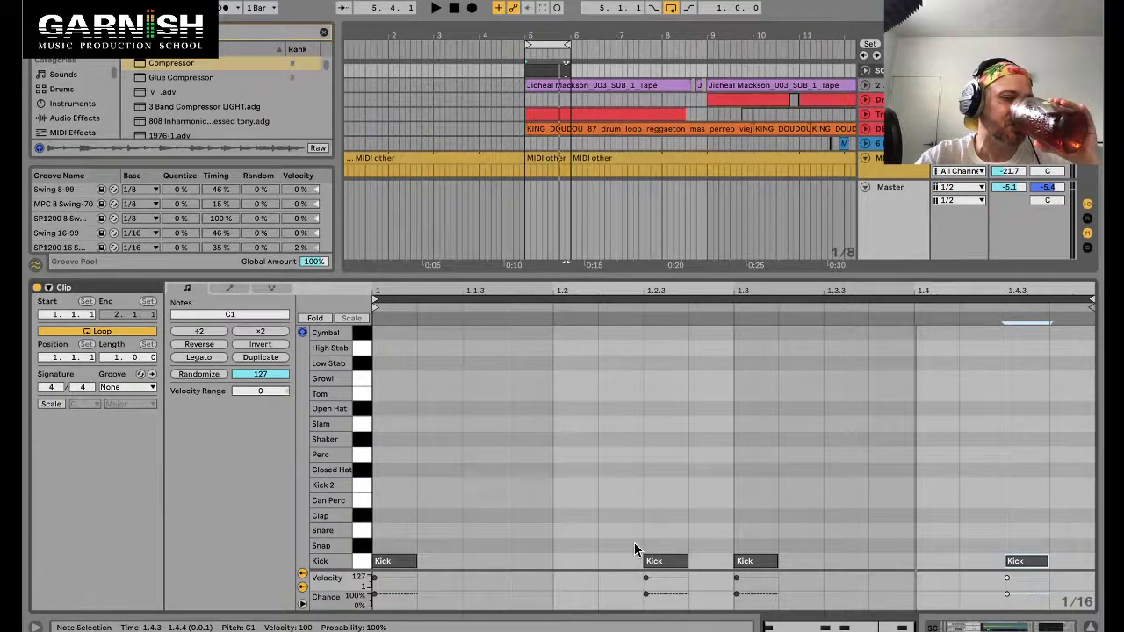
Deactivate the kick notes at 1.2.3 and 1.4.3 in the trigger clip, and play the loop.
key(space)
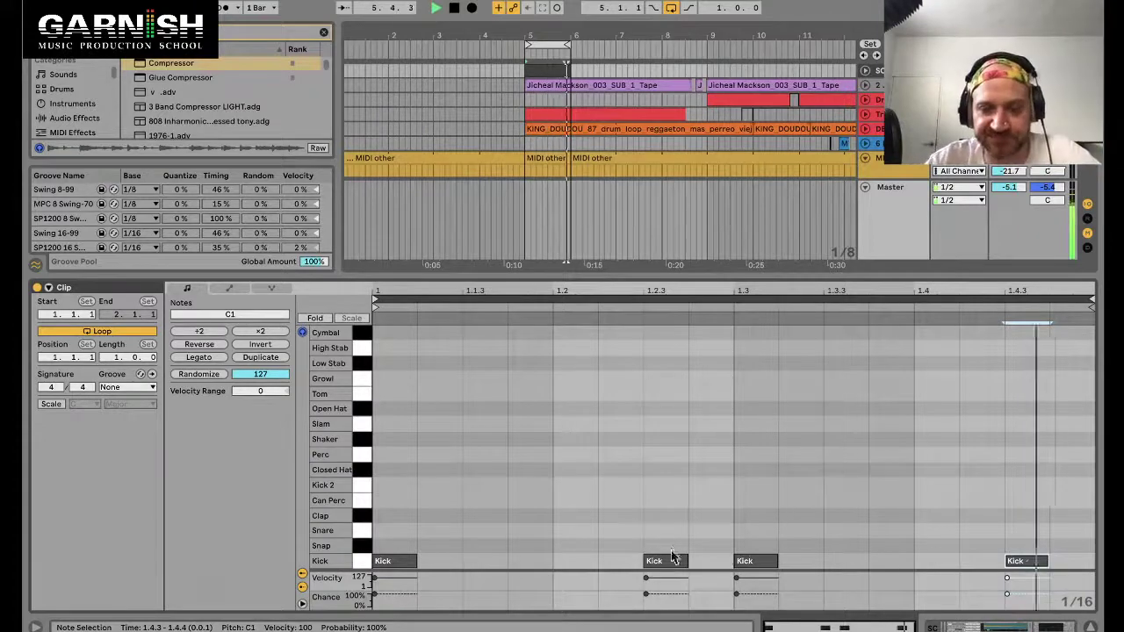
click(666, 561)
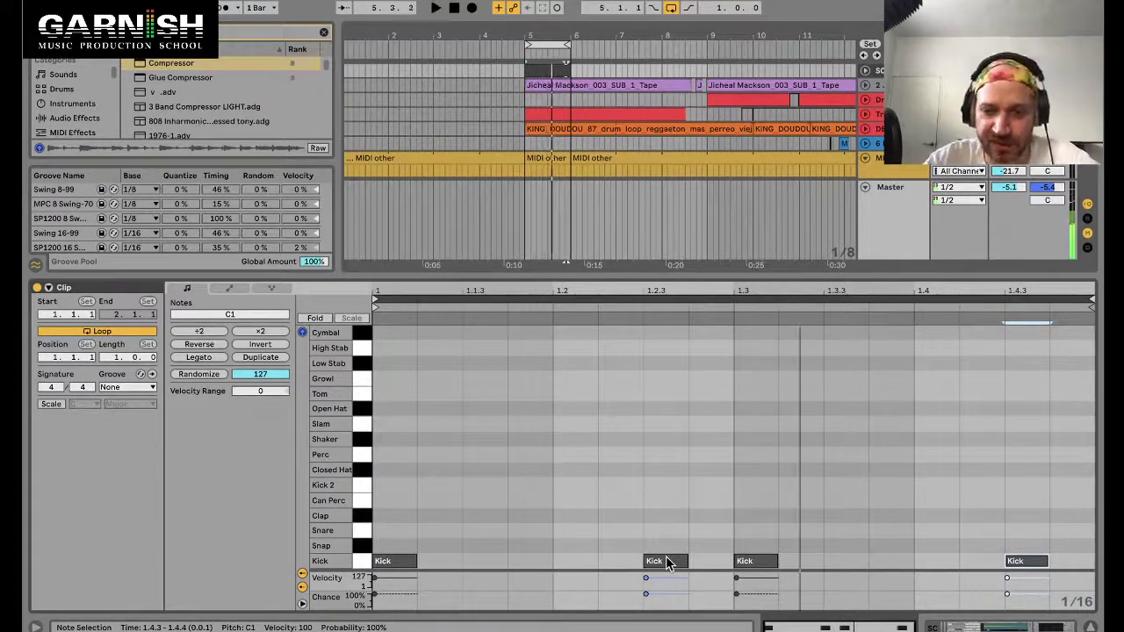
key(space)
click(1032, 562)
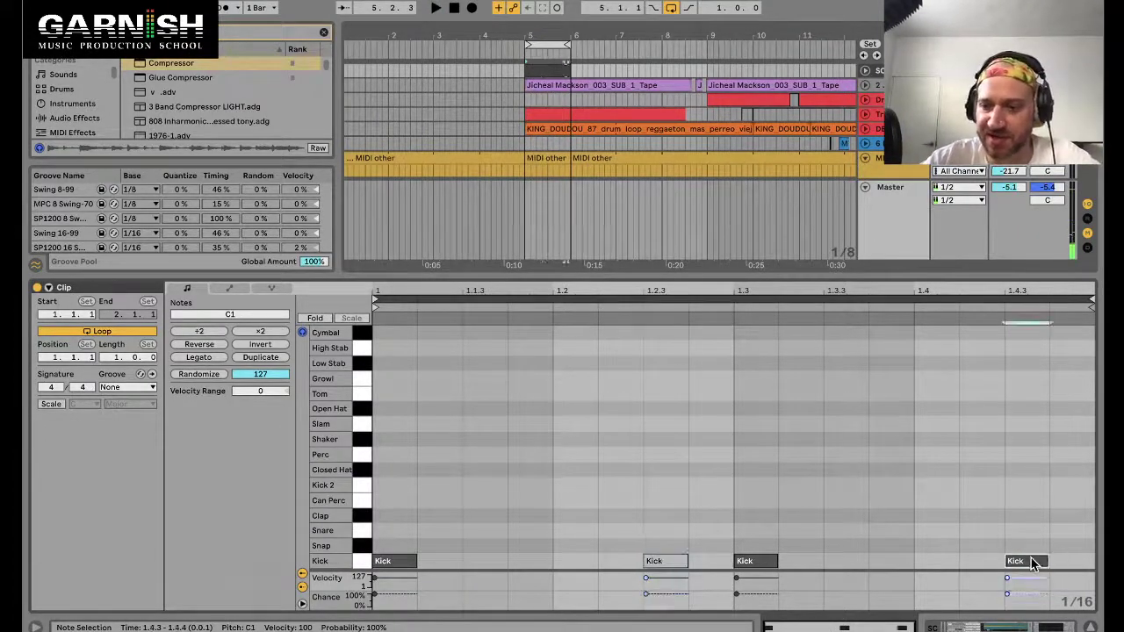
key(space)
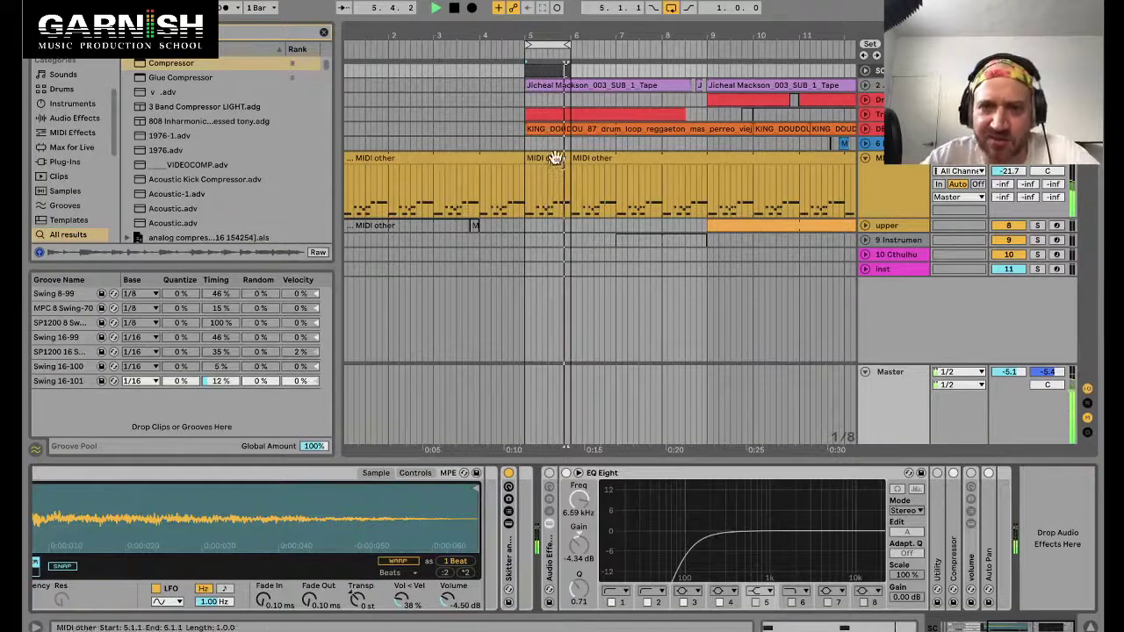
Lower the threshold of the MEL track's Compressor to -40.7 dB, and stop playback.
click(548, 187)
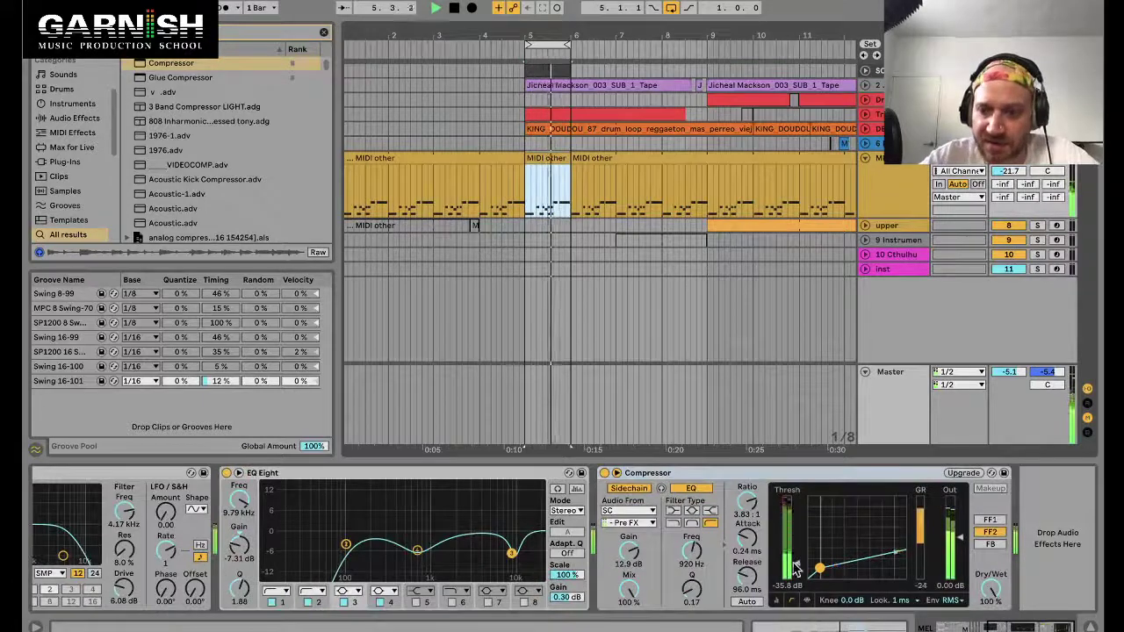
drag(787, 566, 795, 572)
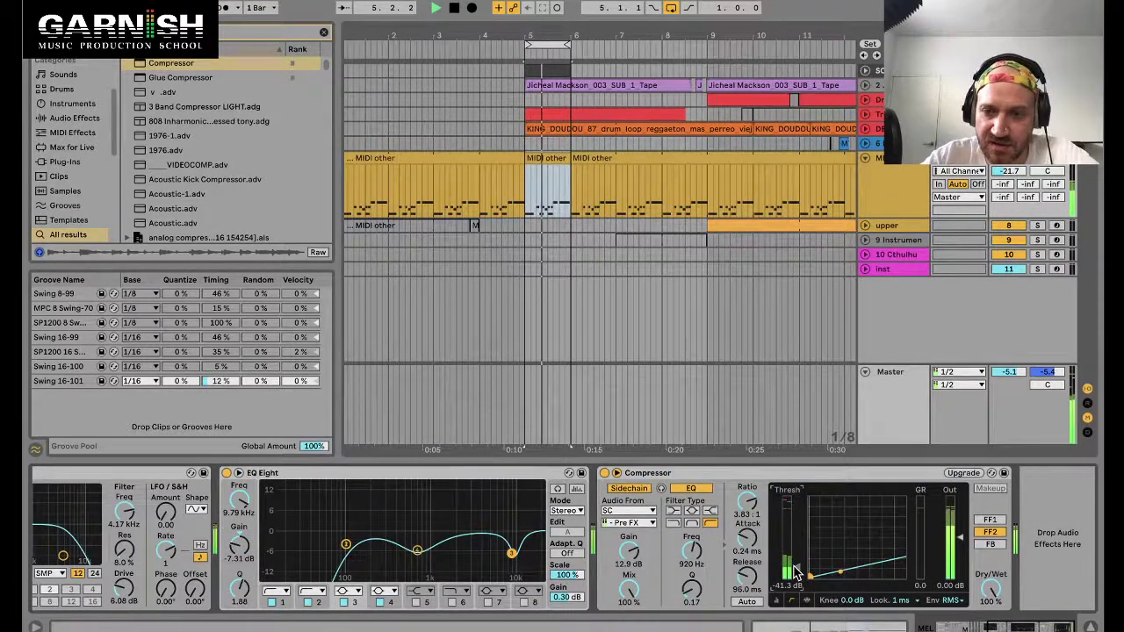
key(space)
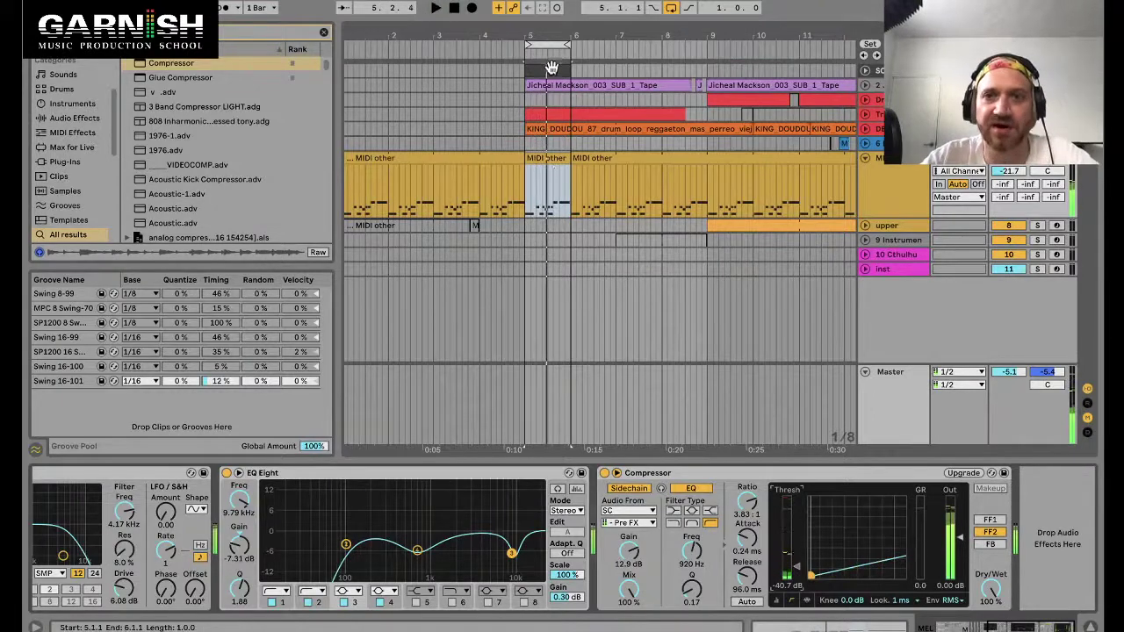
Open the SC trigger clip and audition its drum sounds from Tom down to Closed Hat.
click(552, 68)
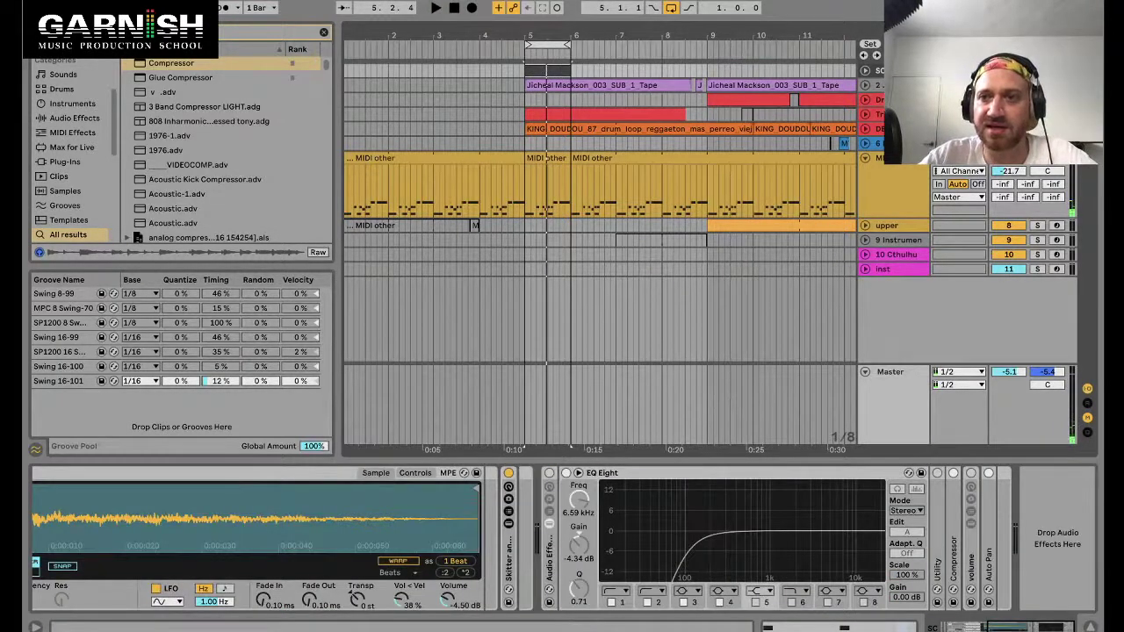
double_click(558, 69)
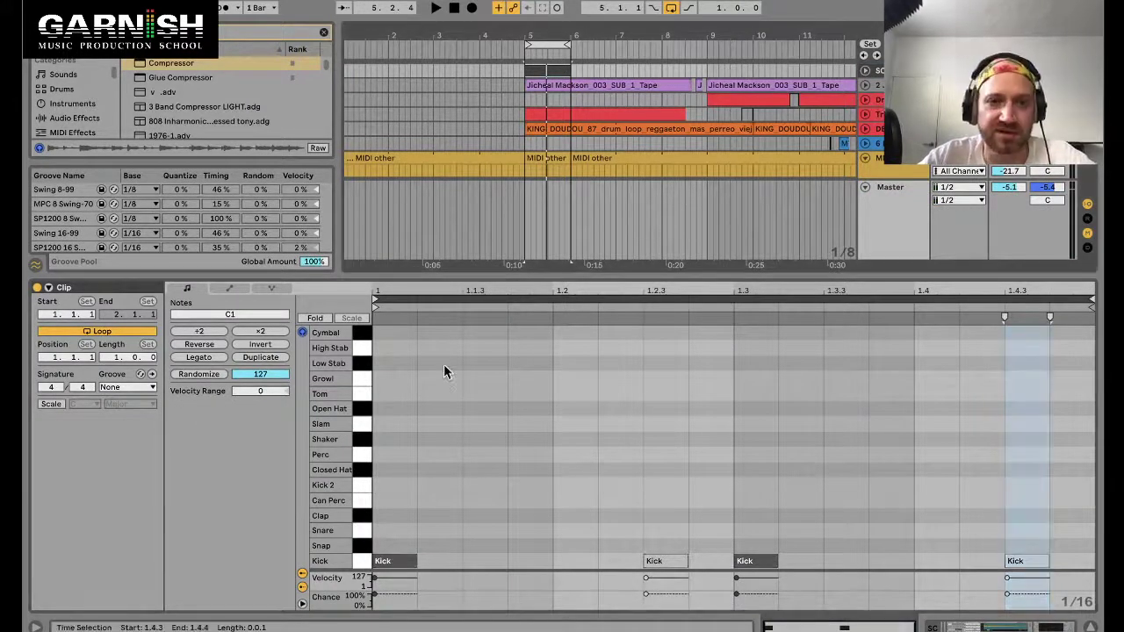
click(365, 397)
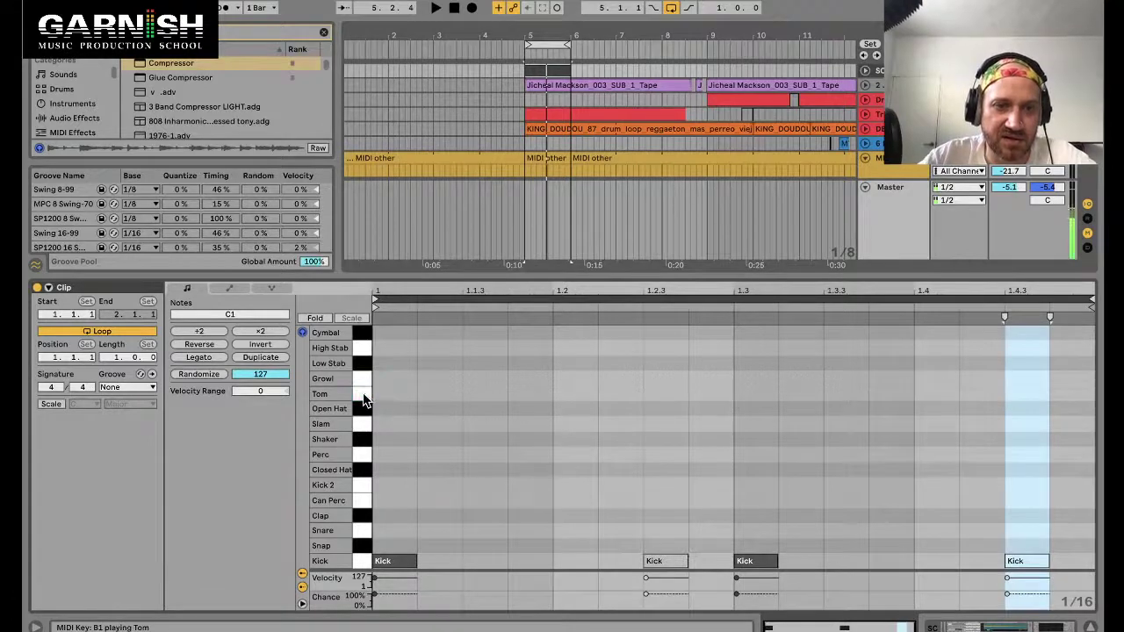
click(362, 414)
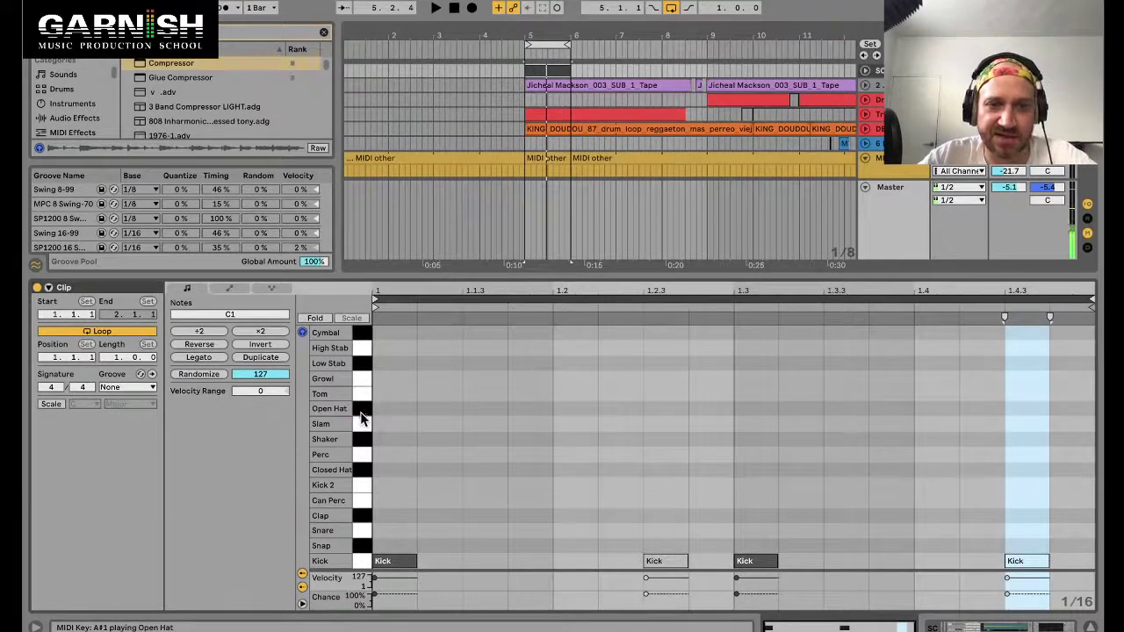
click(361, 423)
click(360, 440)
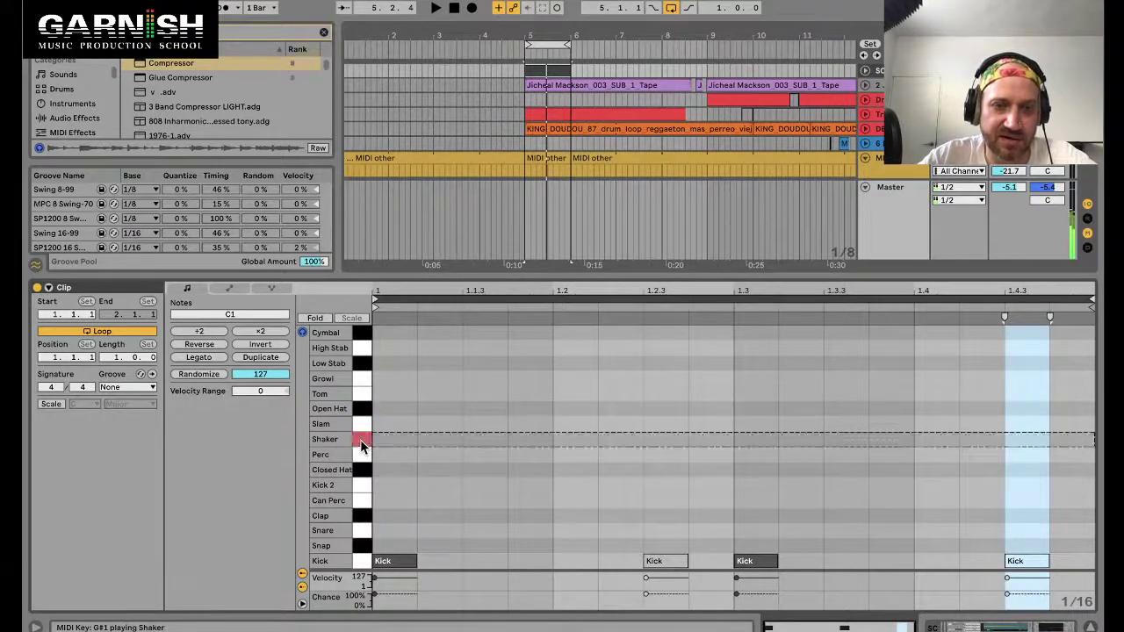
click(360, 442)
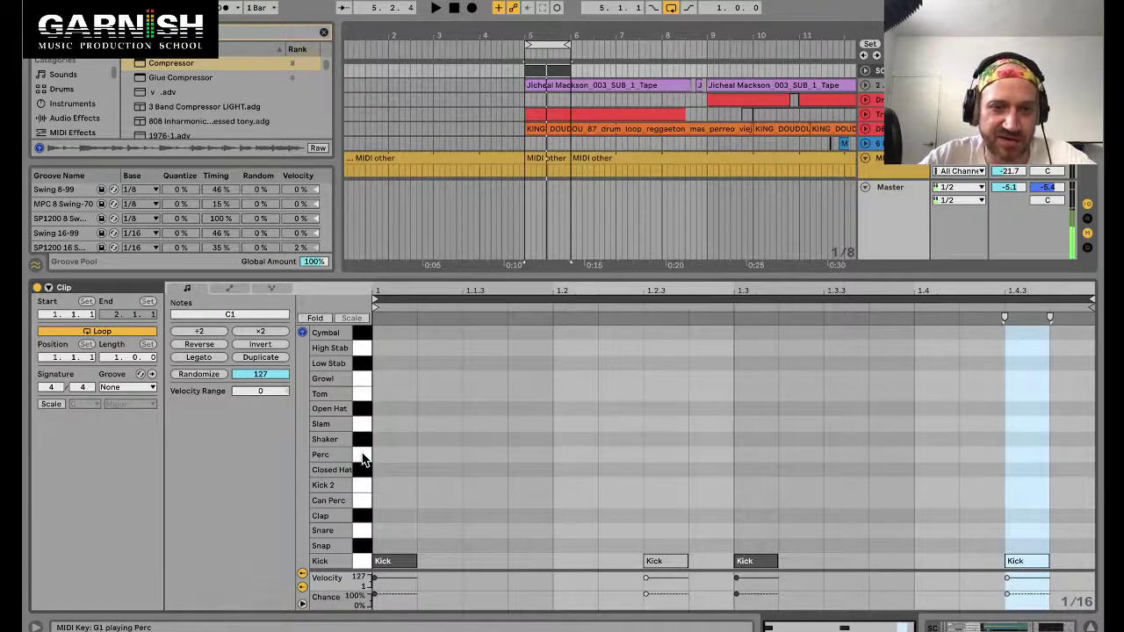
click(362, 457)
click(363, 457)
click(361, 471)
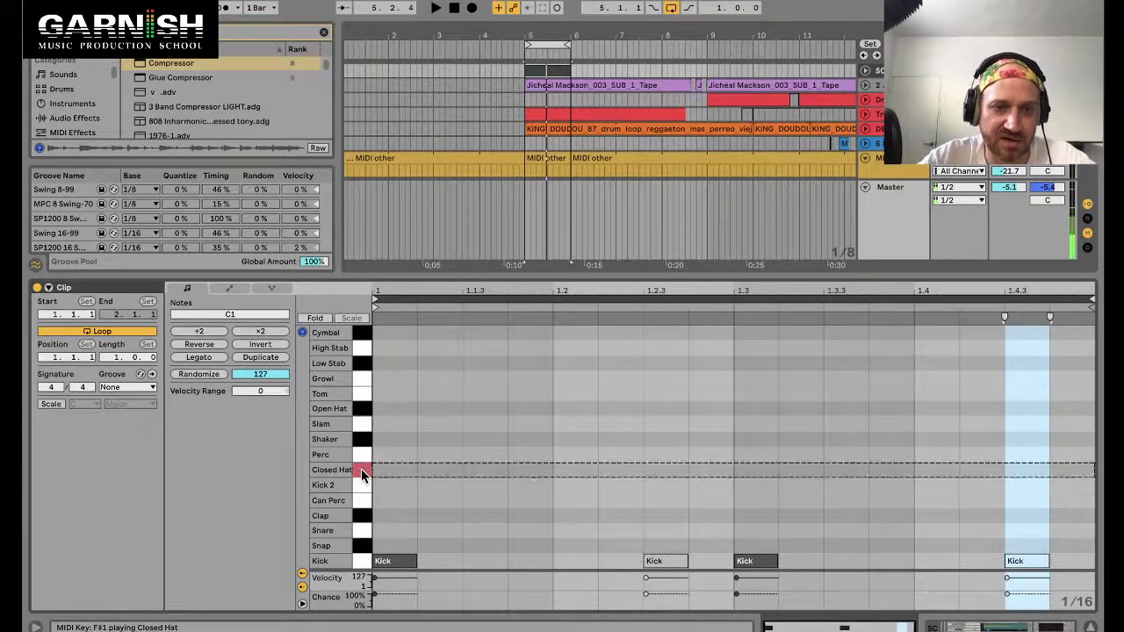
click(361, 472)
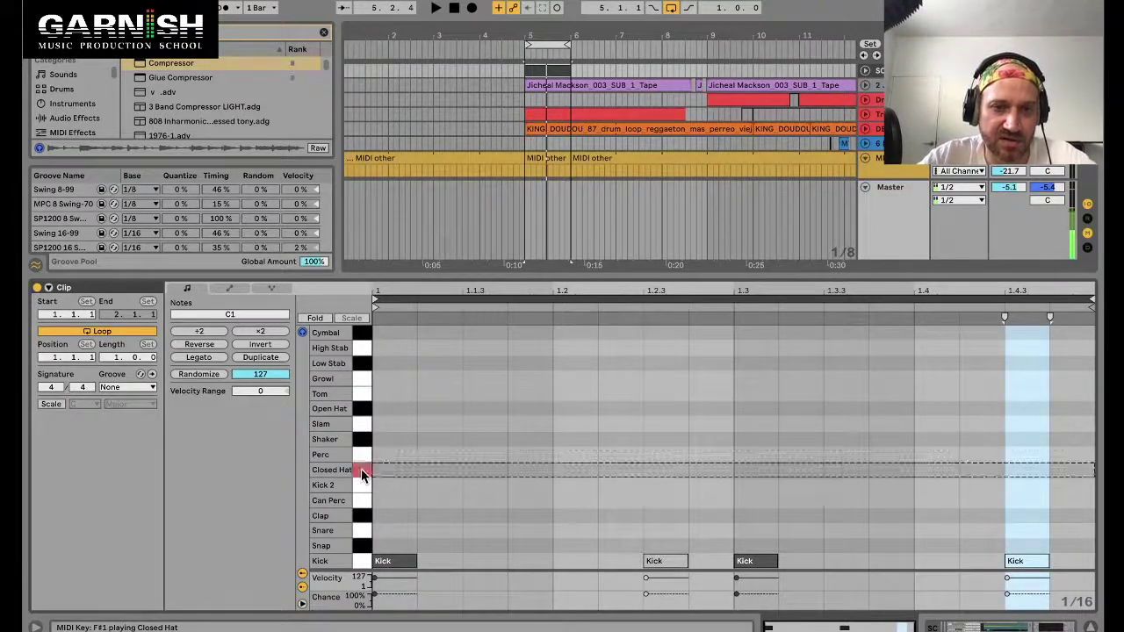
Add Closed Hat notes at 1.1.3, 1.2, 1.2.3, 1.3.3 and 1.4.3 in the trigger clip.
double_click(484, 472)
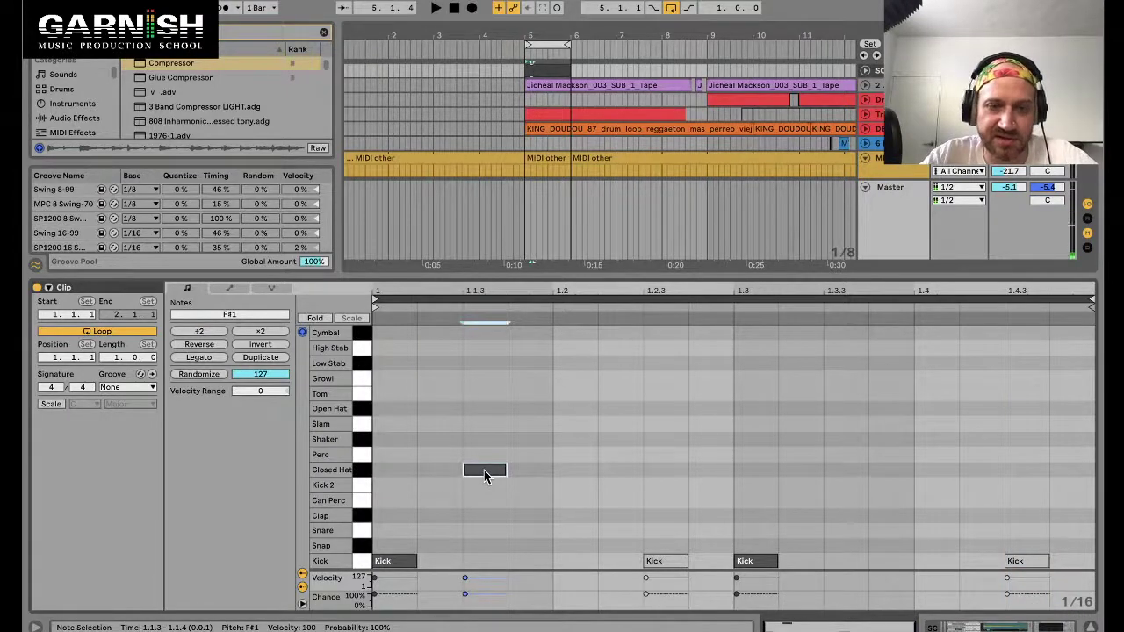
double_click(575, 472)
double_click(664, 472)
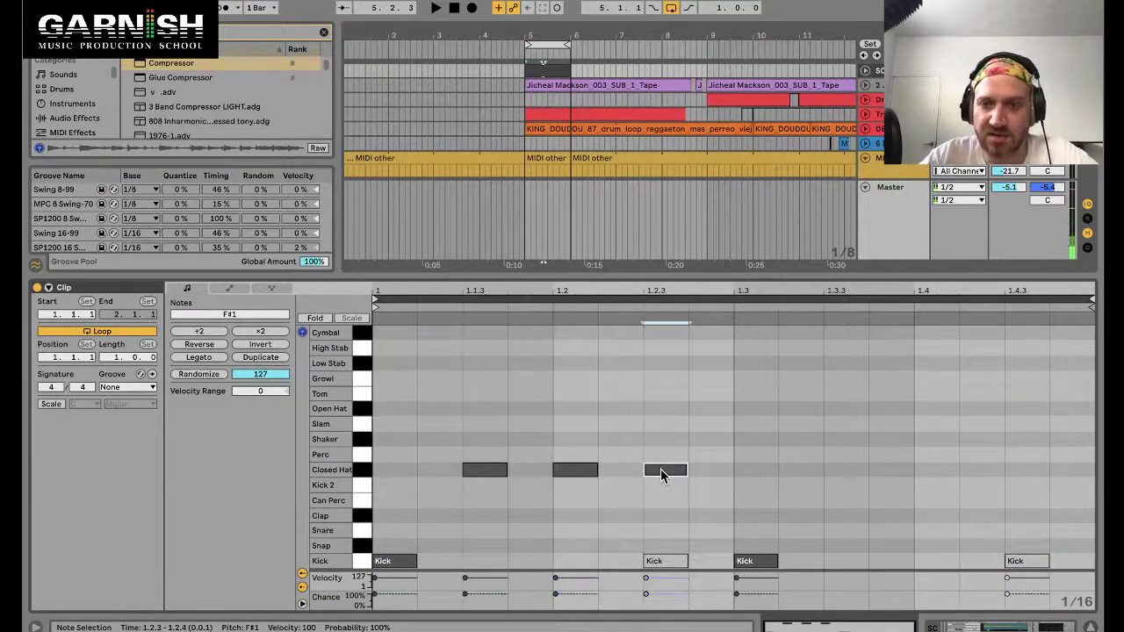
double_click(836, 471)
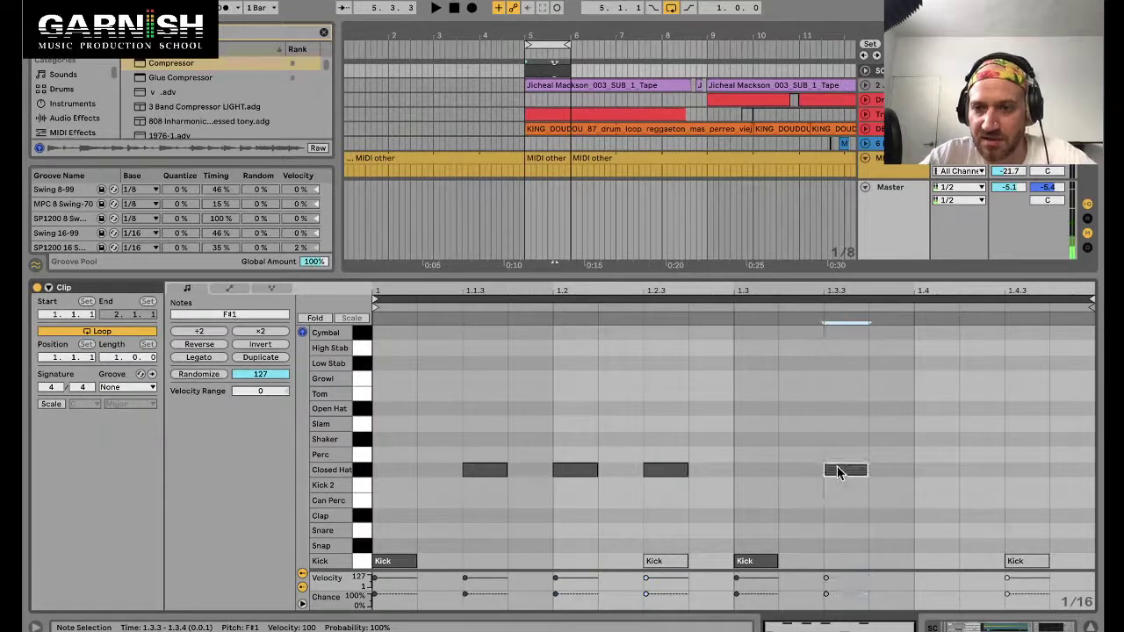
double_click(1023, 471)
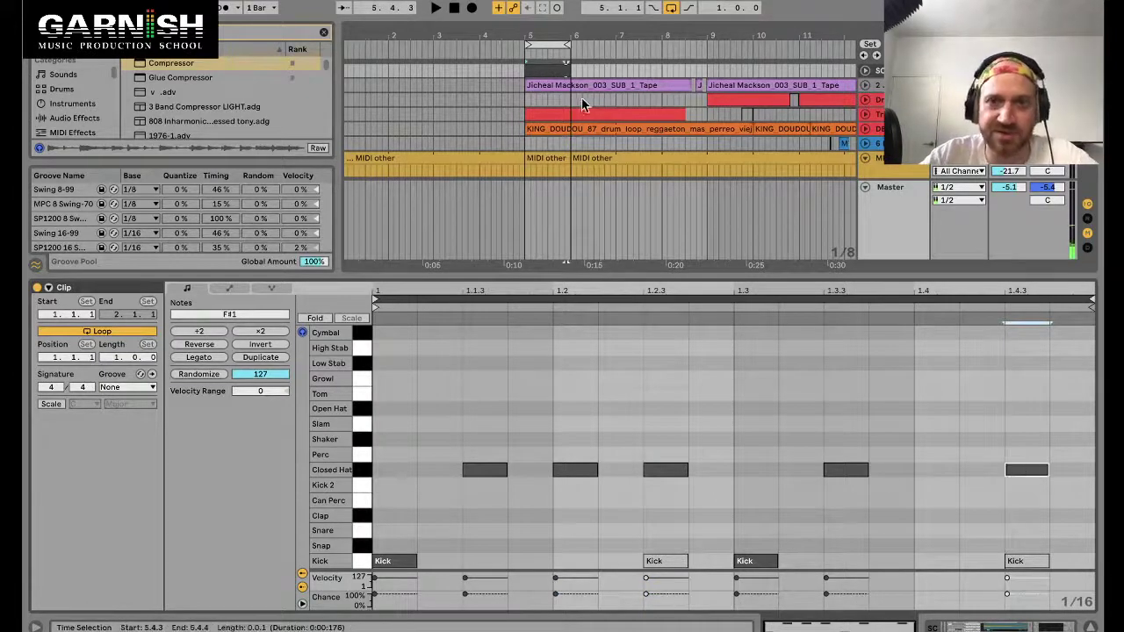
Duplicate the MEL track's Compressor and rename the first one "Kick 1 & 3" and the second one "Hat".
click(548, 67)
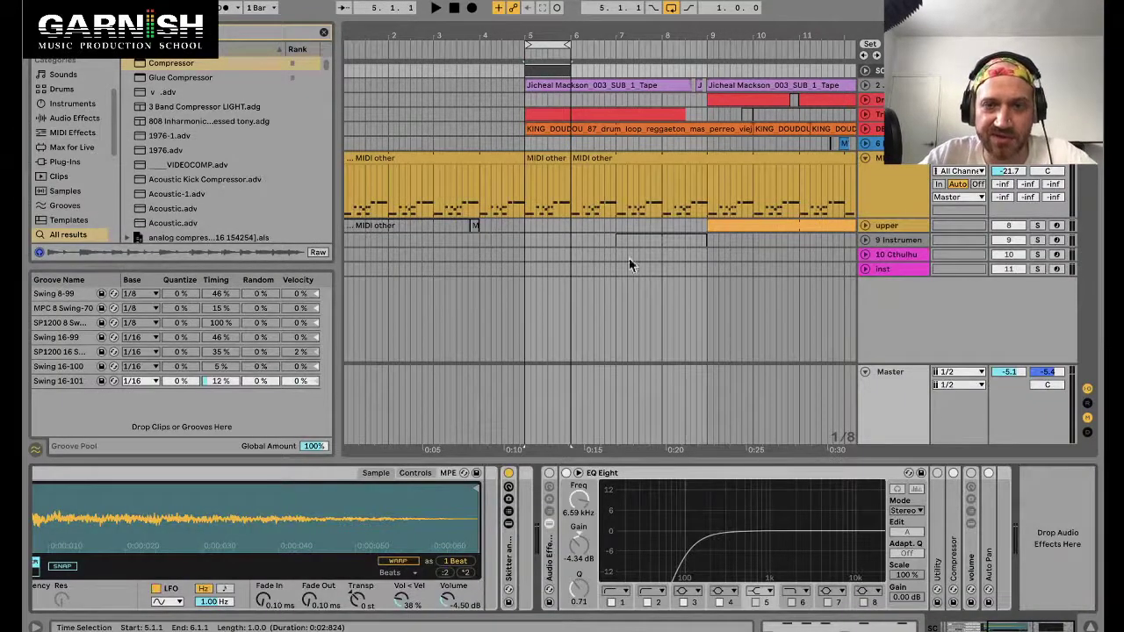
click(897, 165)
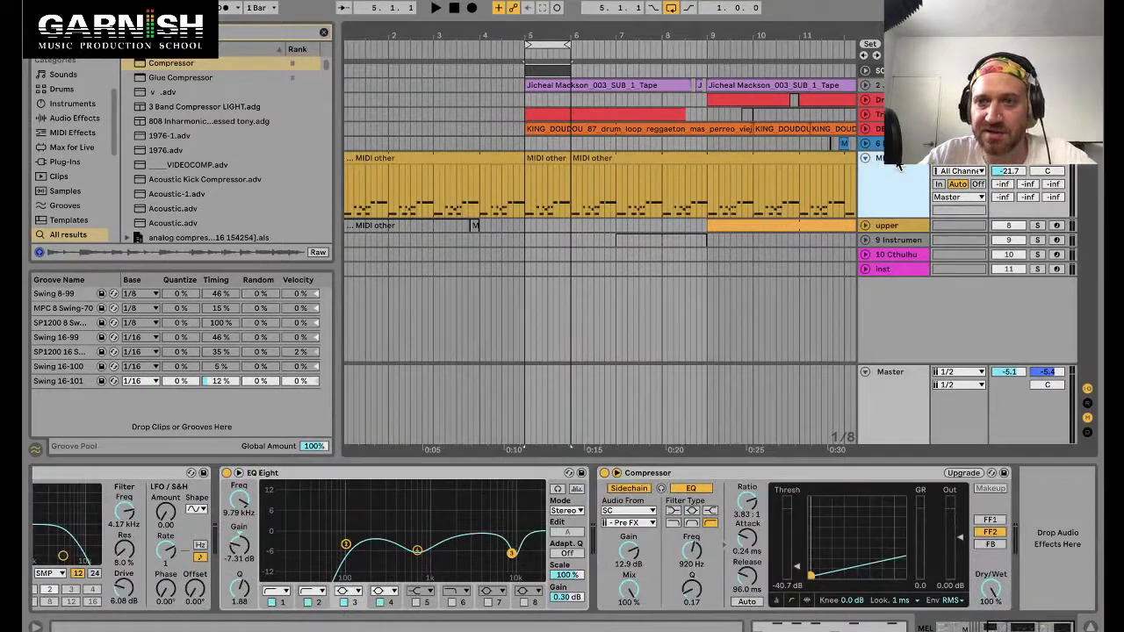
click(655, 474)
key(ctrl+d)
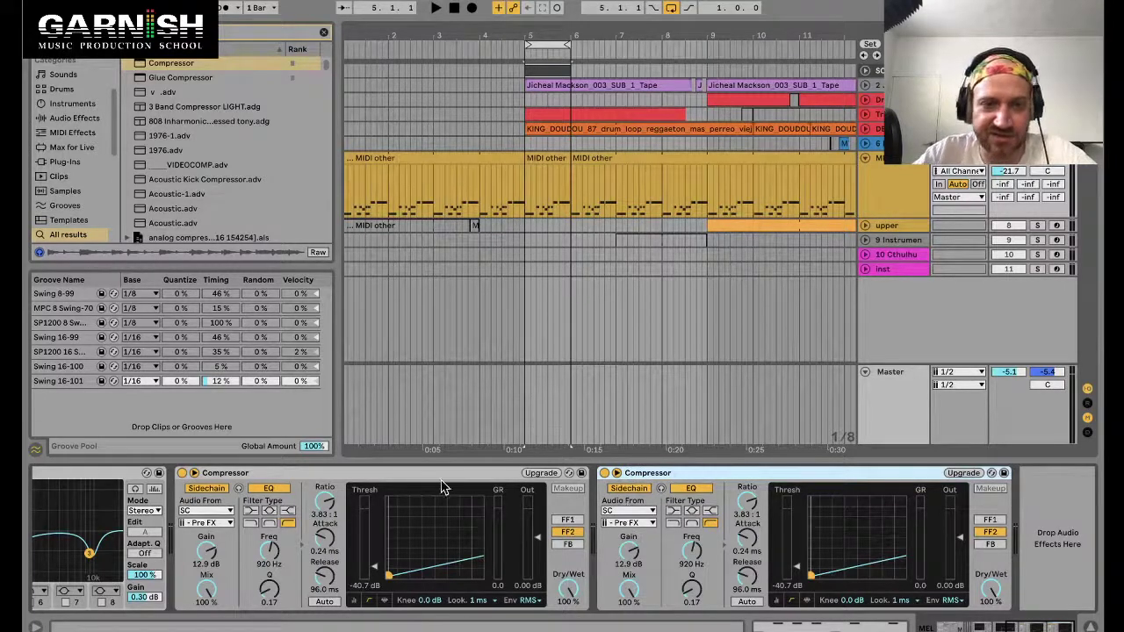
click(216, 479)
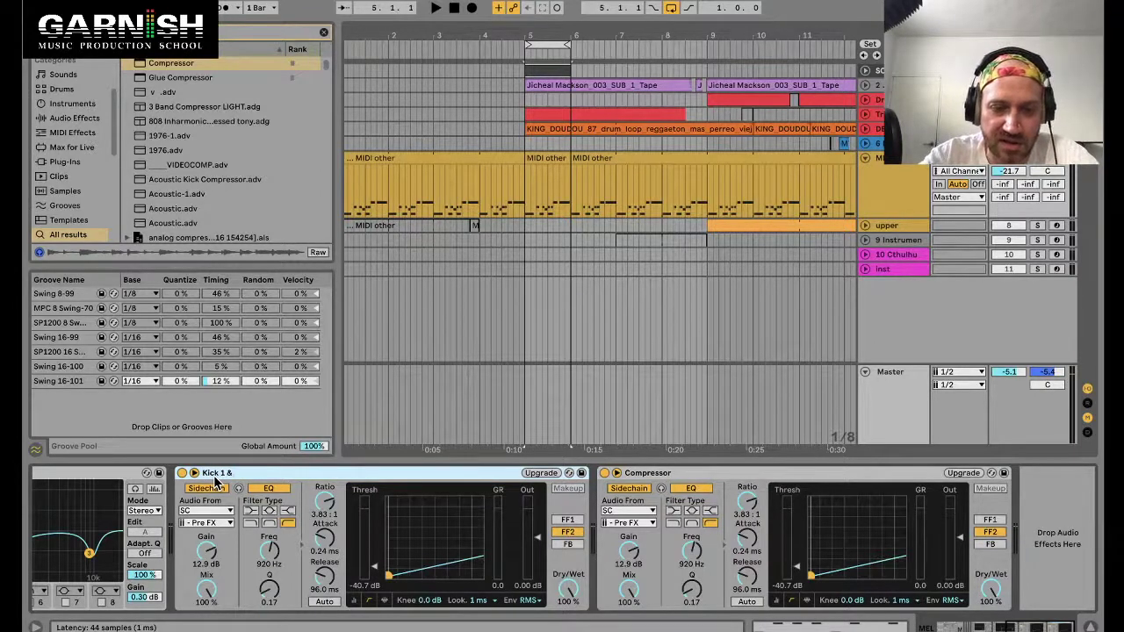
click(654, 475)
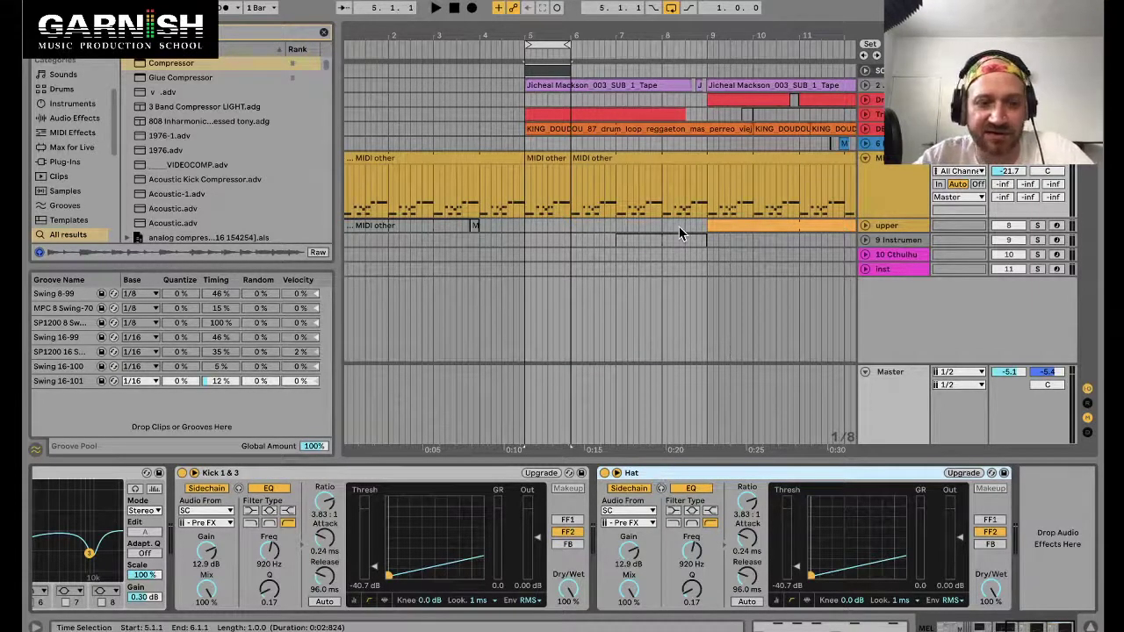
Check the livestream chat in Firefox, switch back to Ableton Live and play the loop.
key(super+Tab)
key(super+Tab)
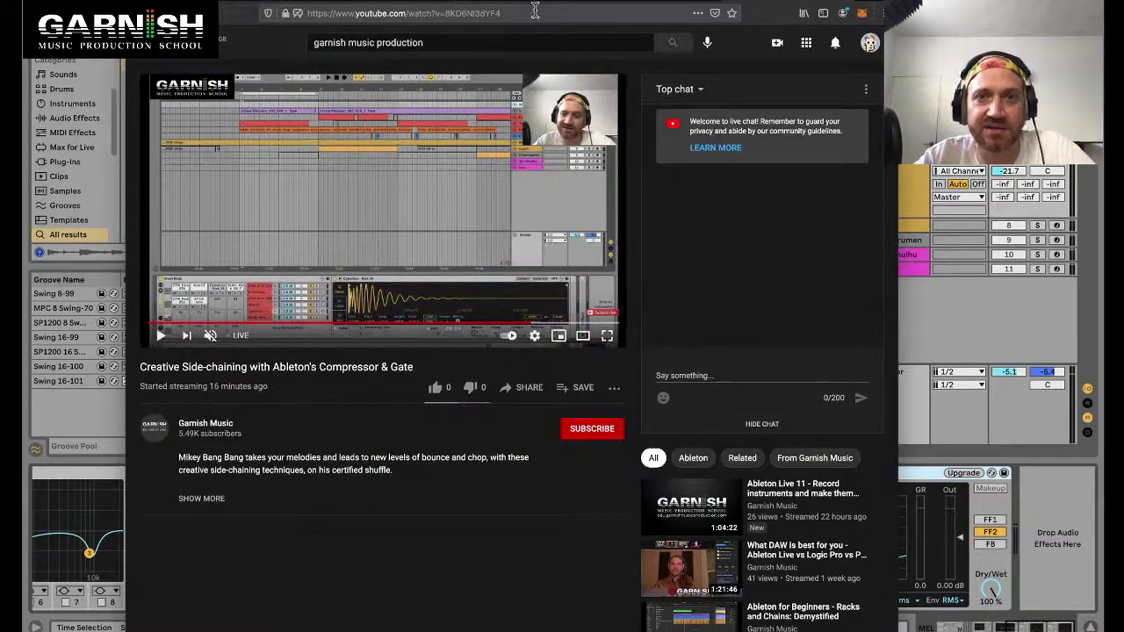
click(505, 2)
key(super+Tab)
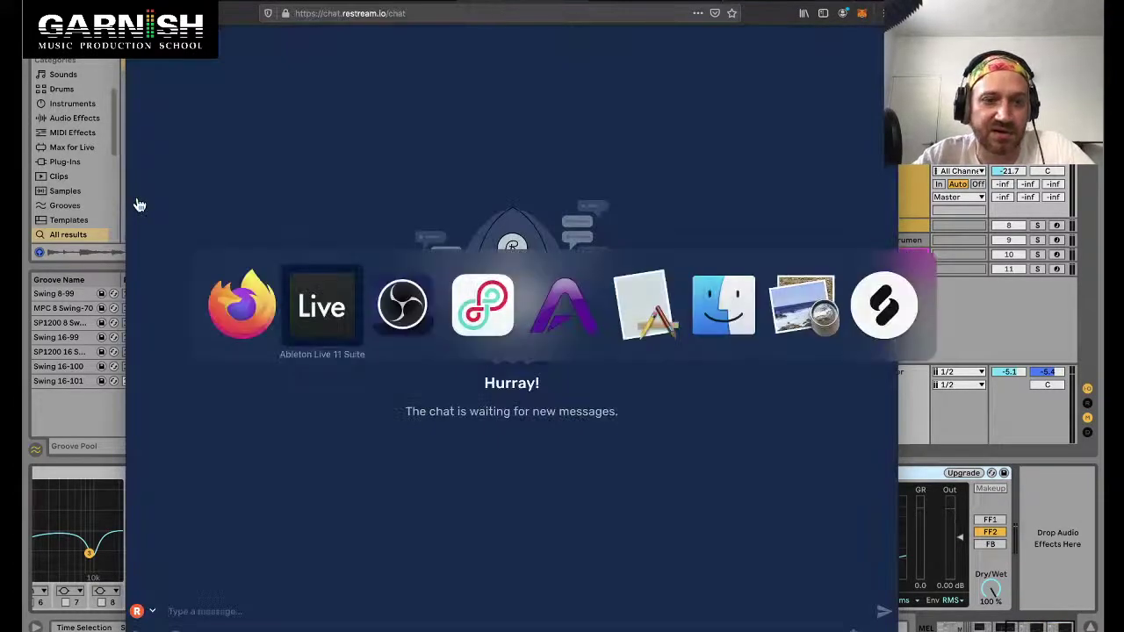
click(525, 238)
key(space)
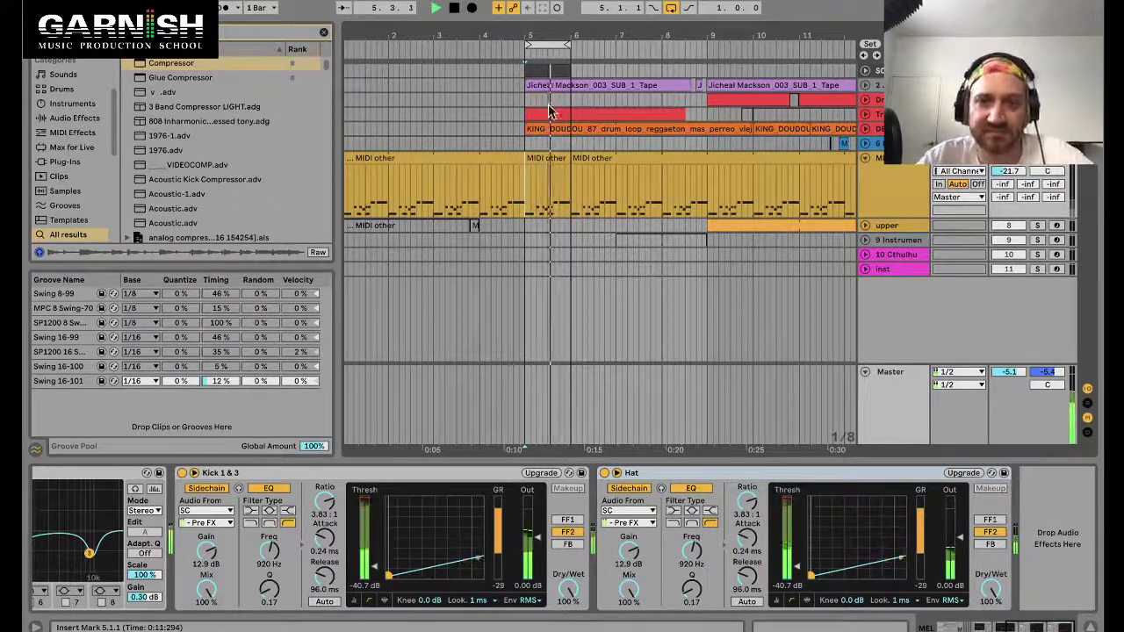
Open the SC track's trigger clip and deactivate the Closed Hat note at 1.2.
double_click(549, 70)
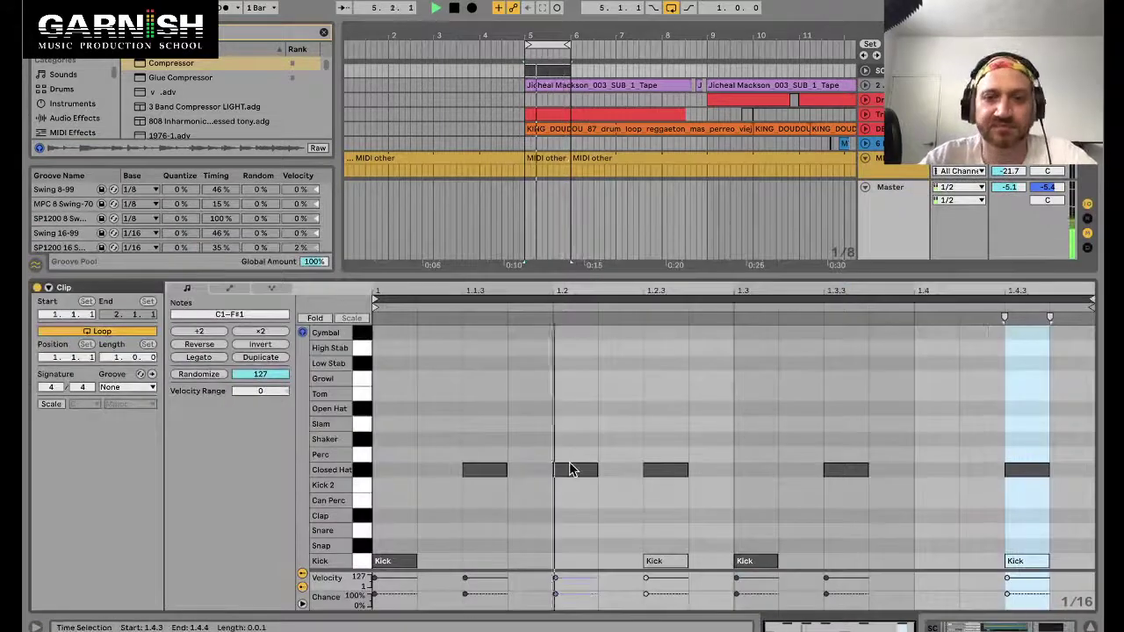
click(654, 471)
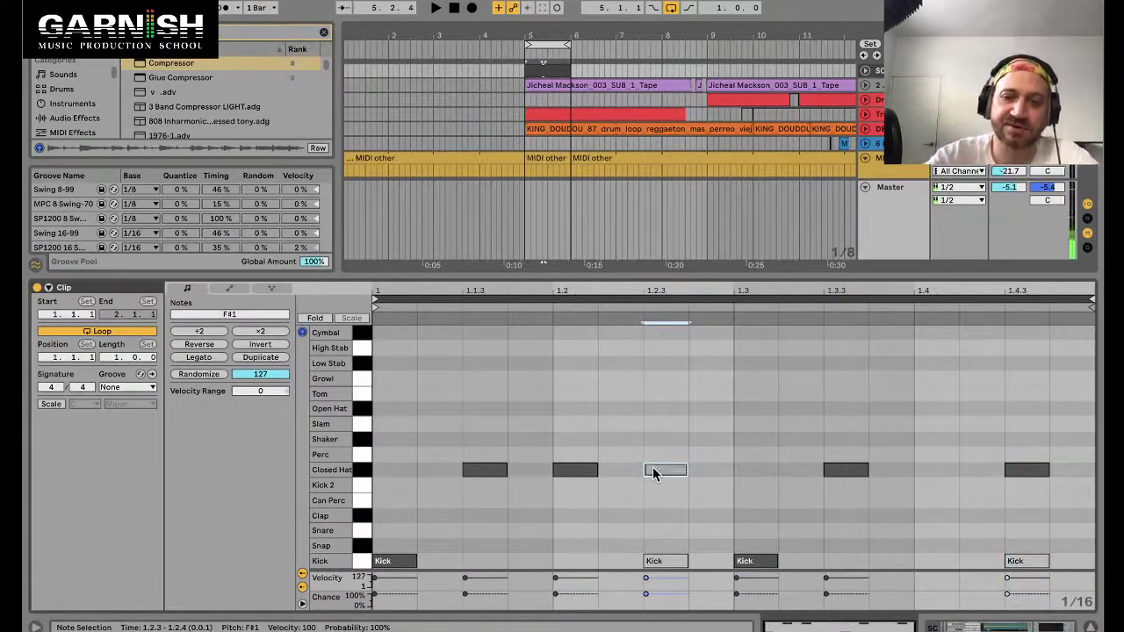
click(579, 469)
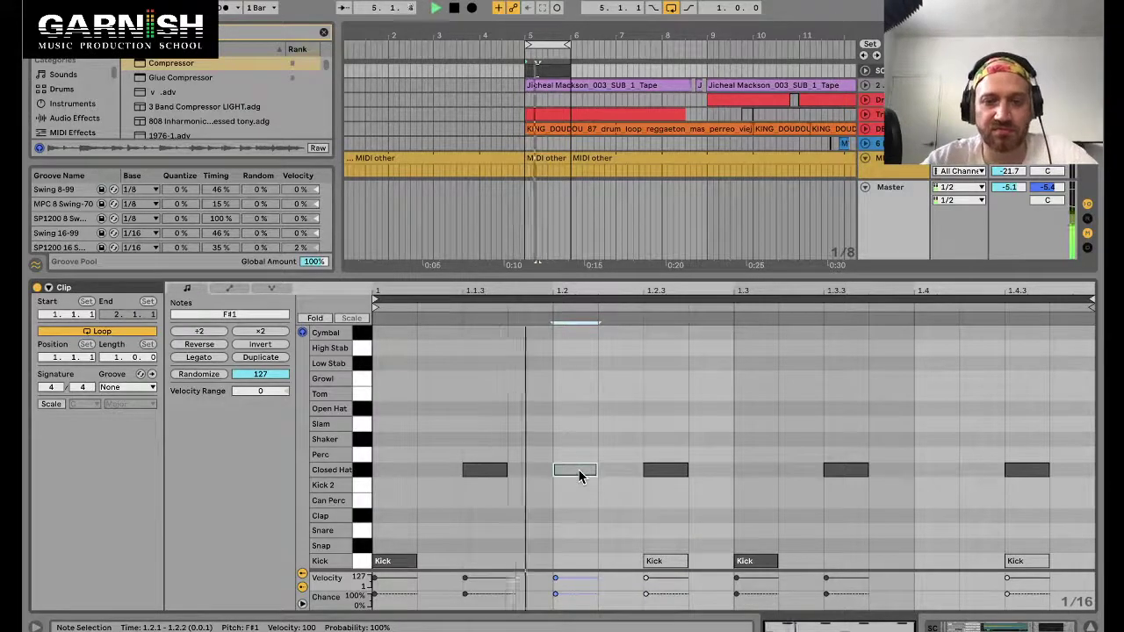
Extend the end of the SC kit's Closed Hat sample to about 0:00:030 while the loop plays.
key(shift+Tab)
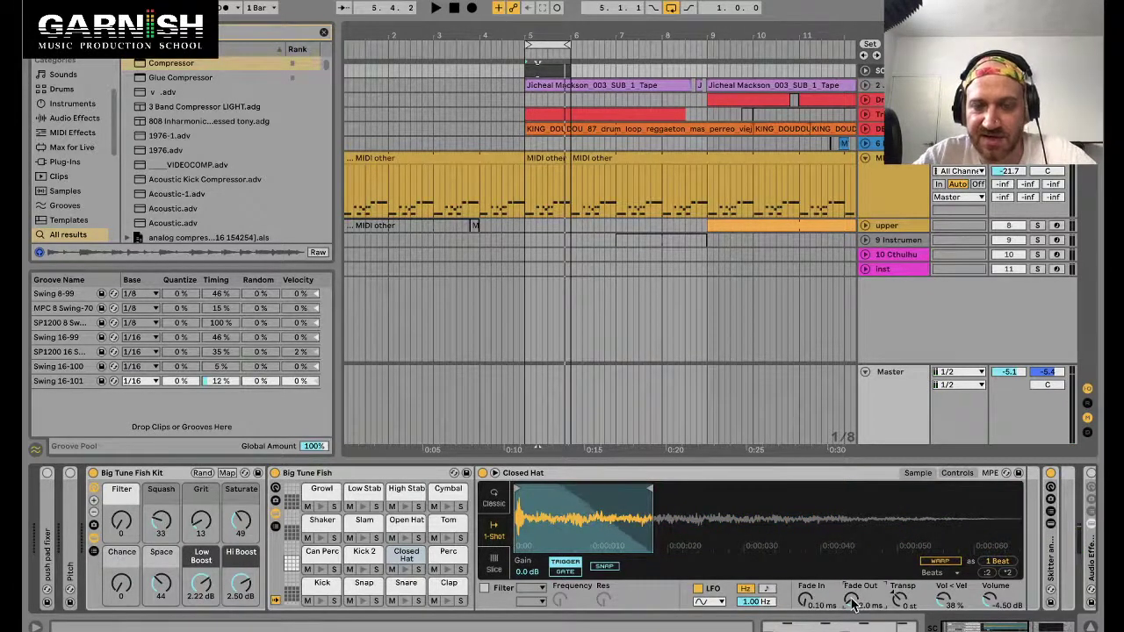
key(space)
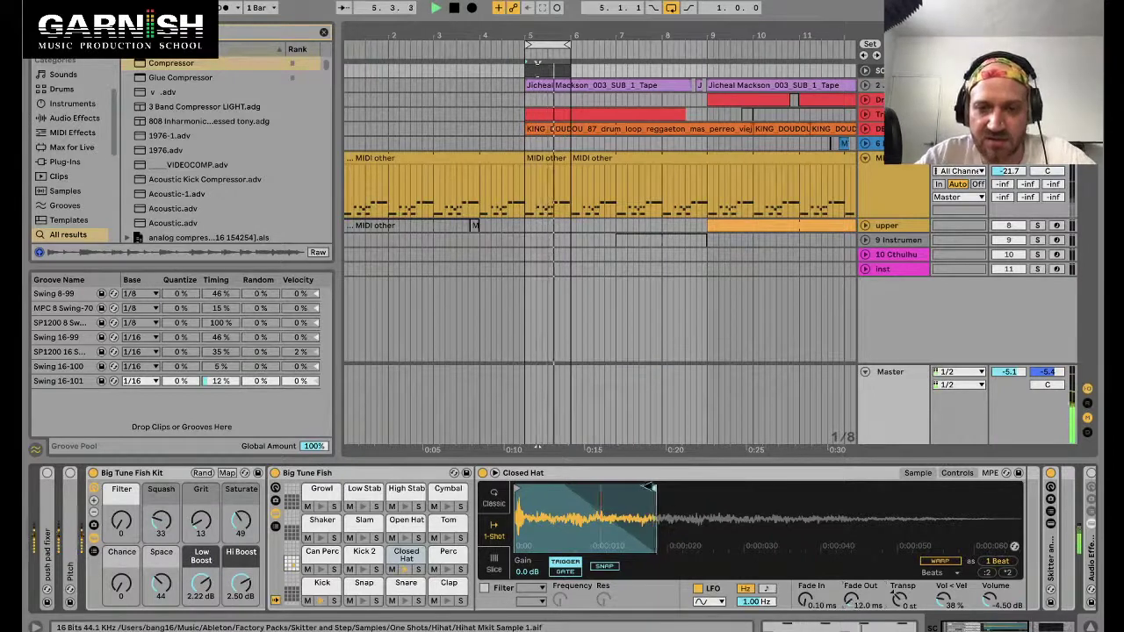
drag(651, 488, 765, 487)
key(space)
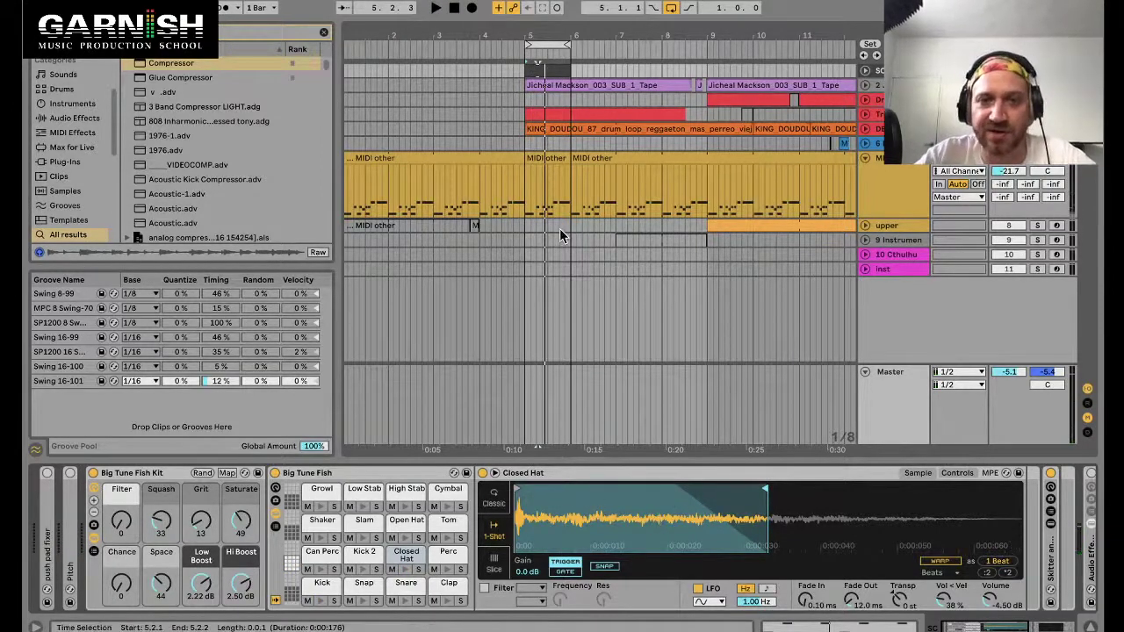
Check the Hat Compressor's sidechain tap points on the MEL track and set its threshold to -12.9 dB while the loop plays.
click(552, 157)
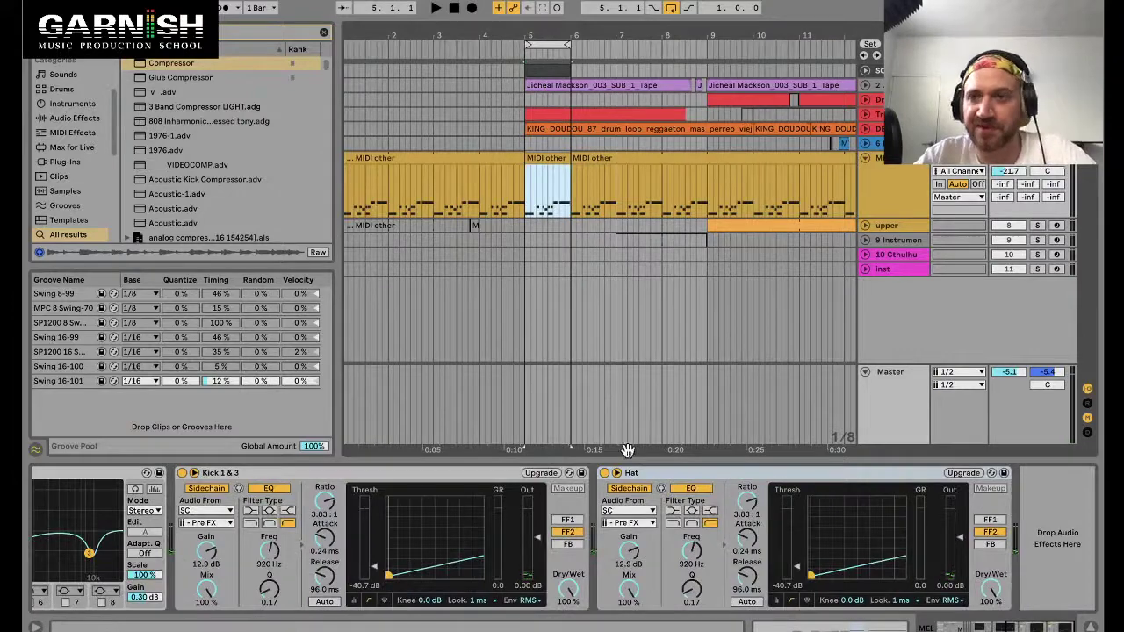
click(673, 474)
click(621, 525)
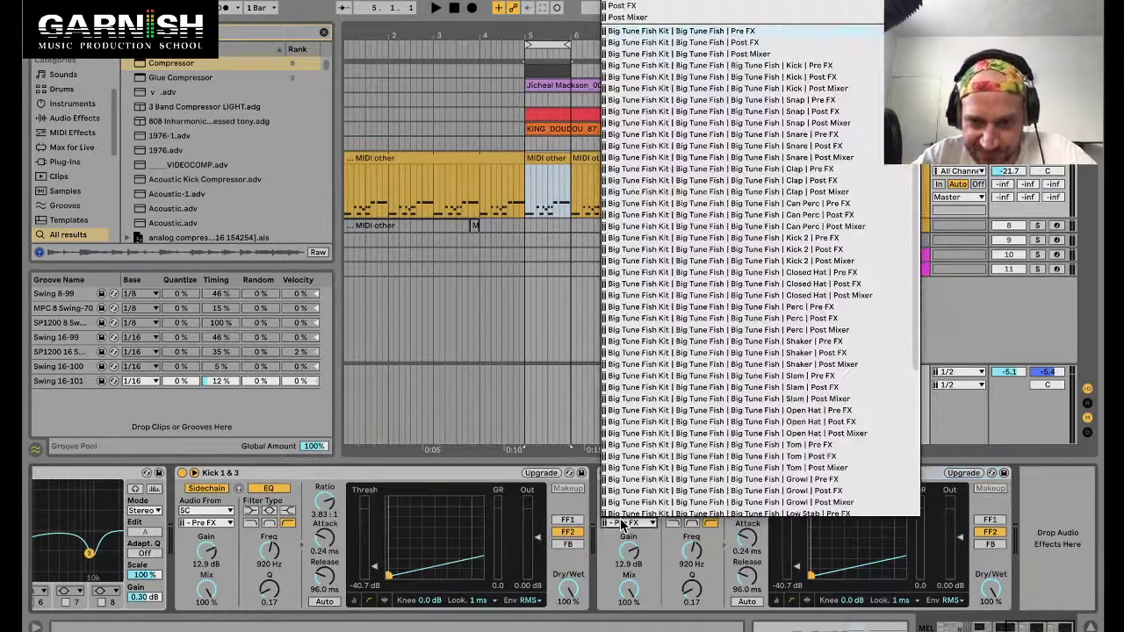
click(711, 503)
key(space)
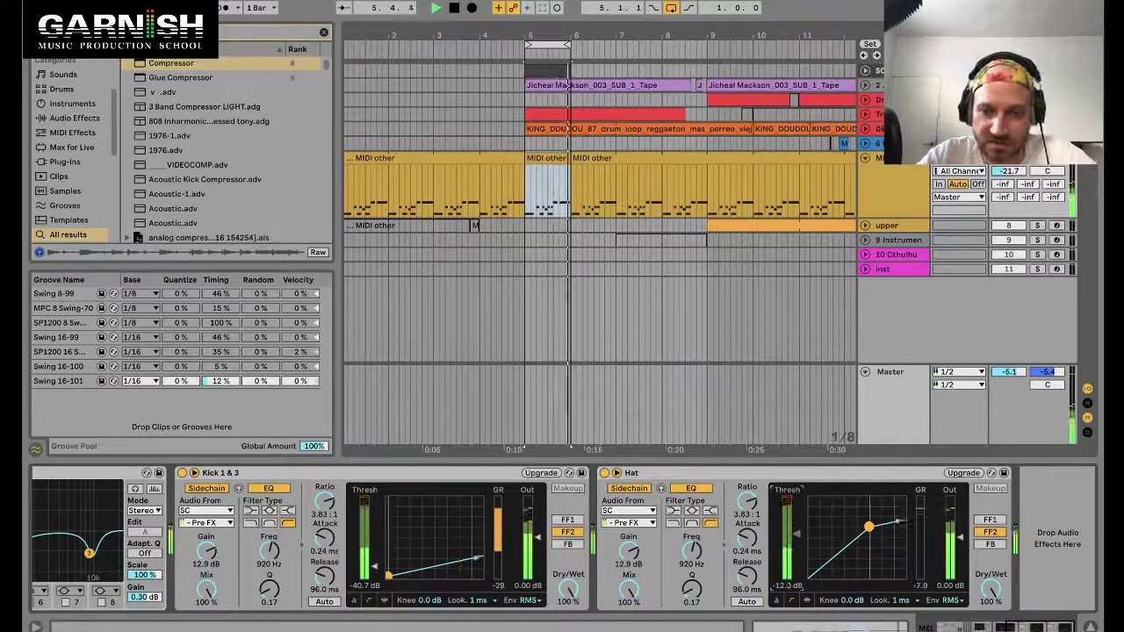
key(space)
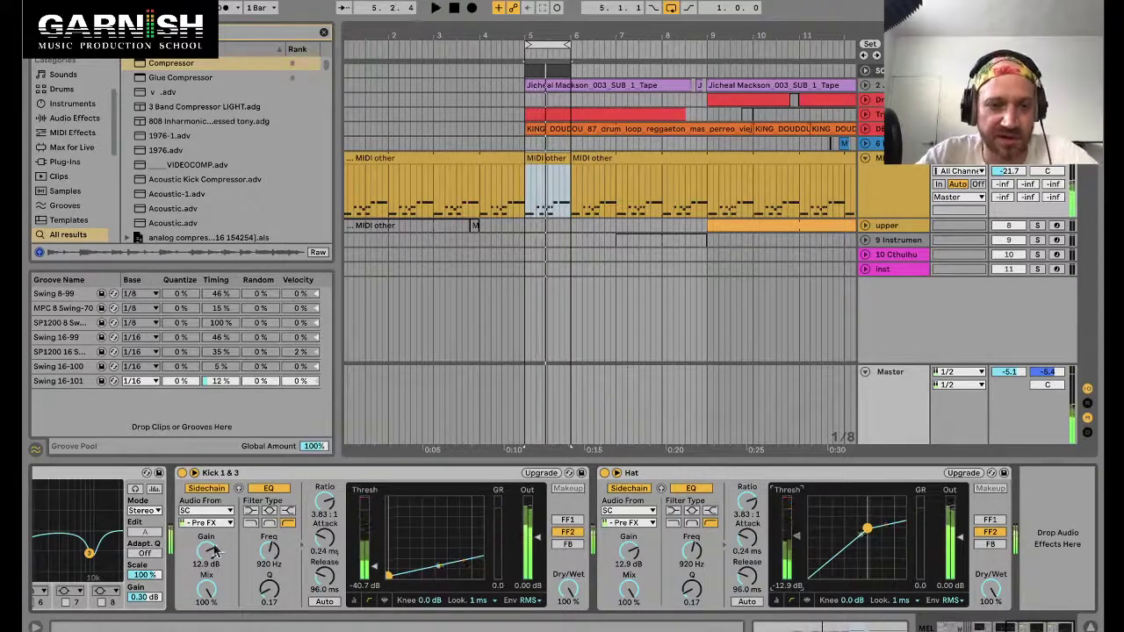
Compare the Hat and Kick 1 & 3 Compressors' sidechain tap points, picking Big Tune Fish | Pre FX for Kick 1 & 3.
click(628, 522)
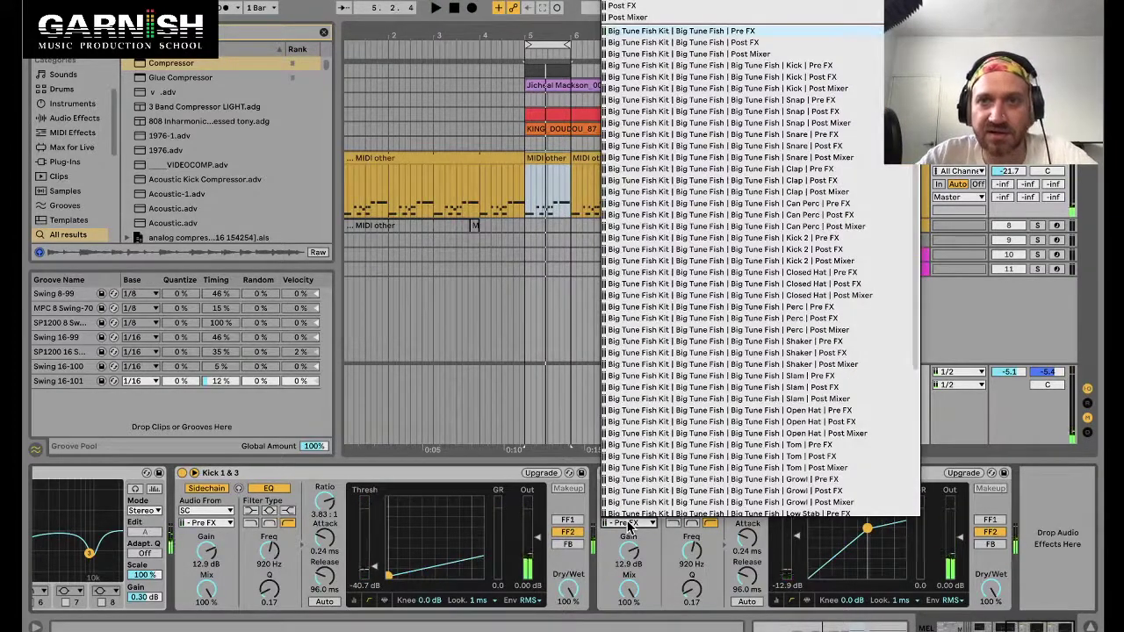
key(space)
click(628, 522)
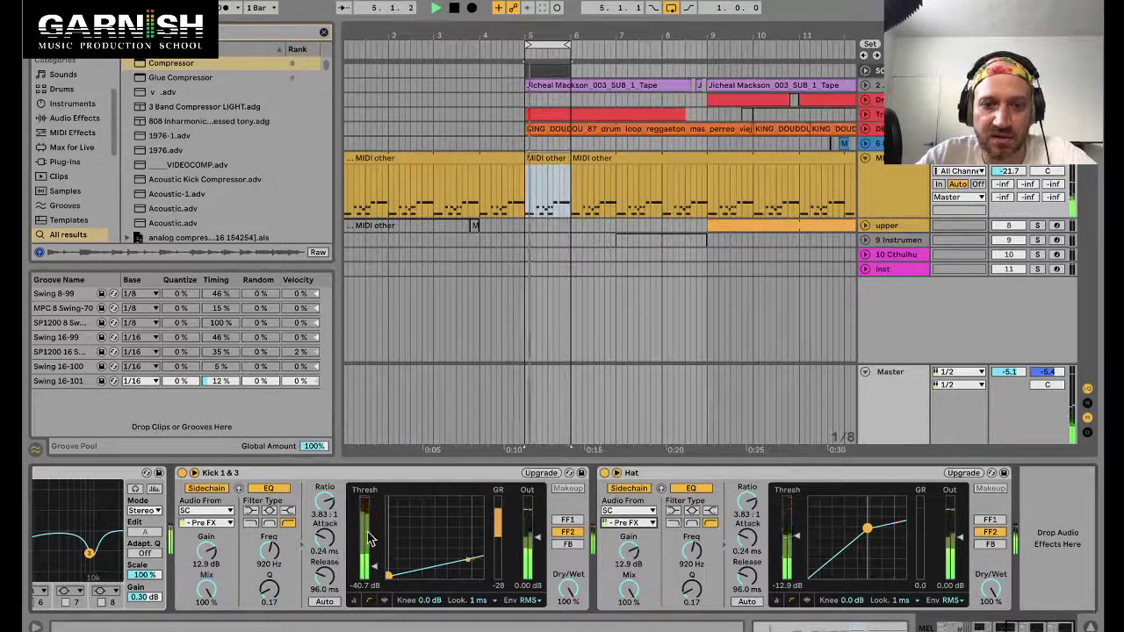
click(205, 522)
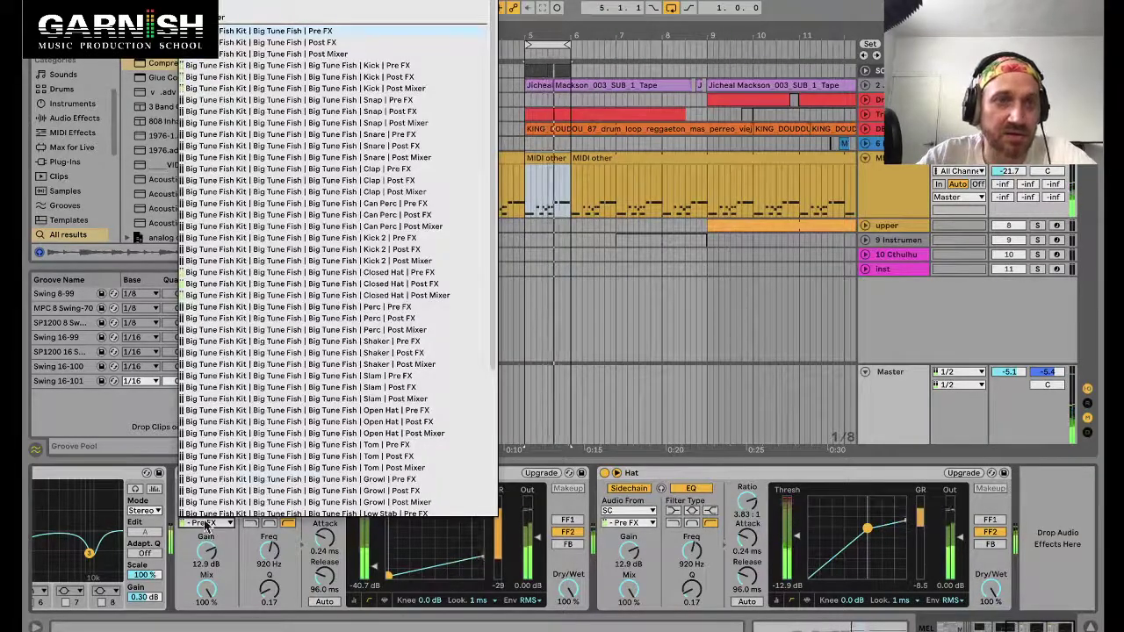
click(293, 32)
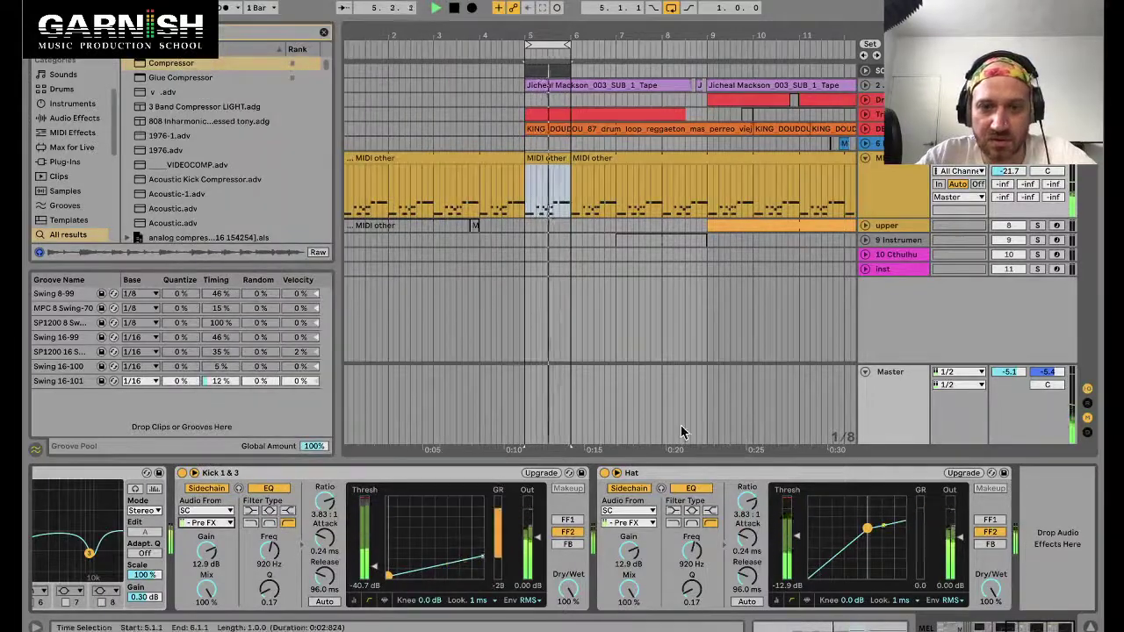
Review the SC trigger clip's notes and the Closed Hat sample, returning to the MEL track's Compressors.
click(545, 71)
double_click(545, 70)
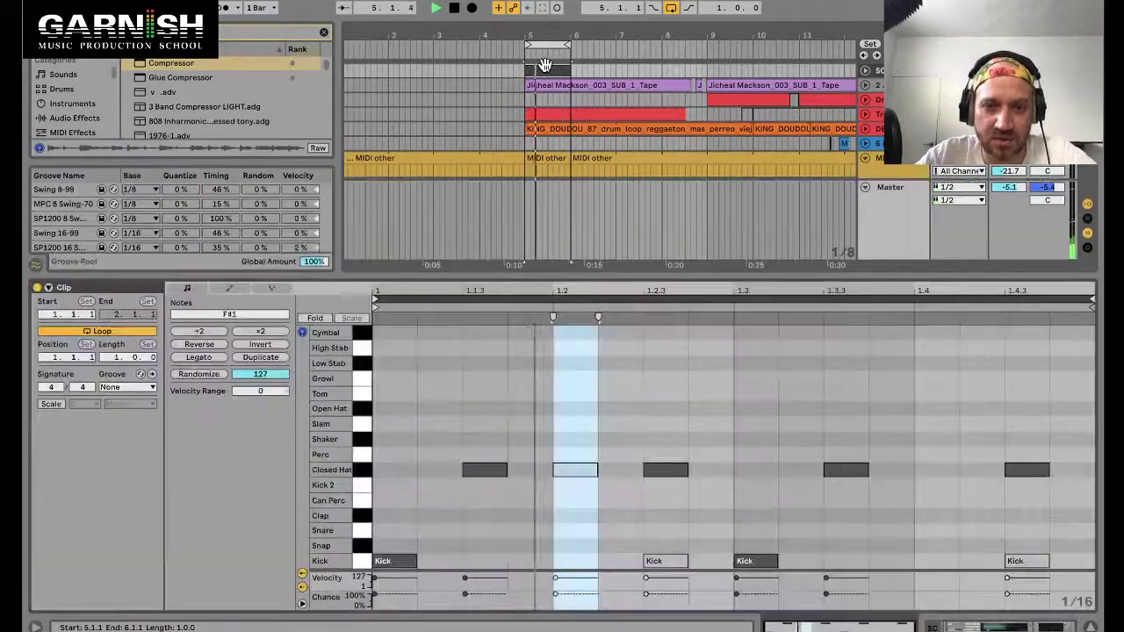
key(shift+Tab)
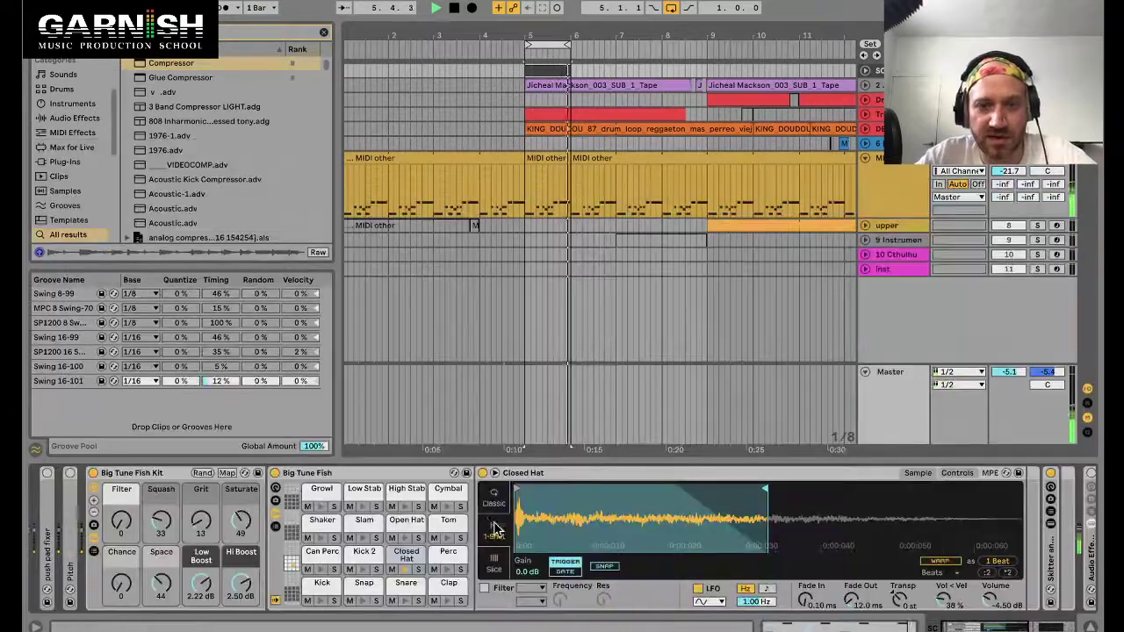
click(546, 158)
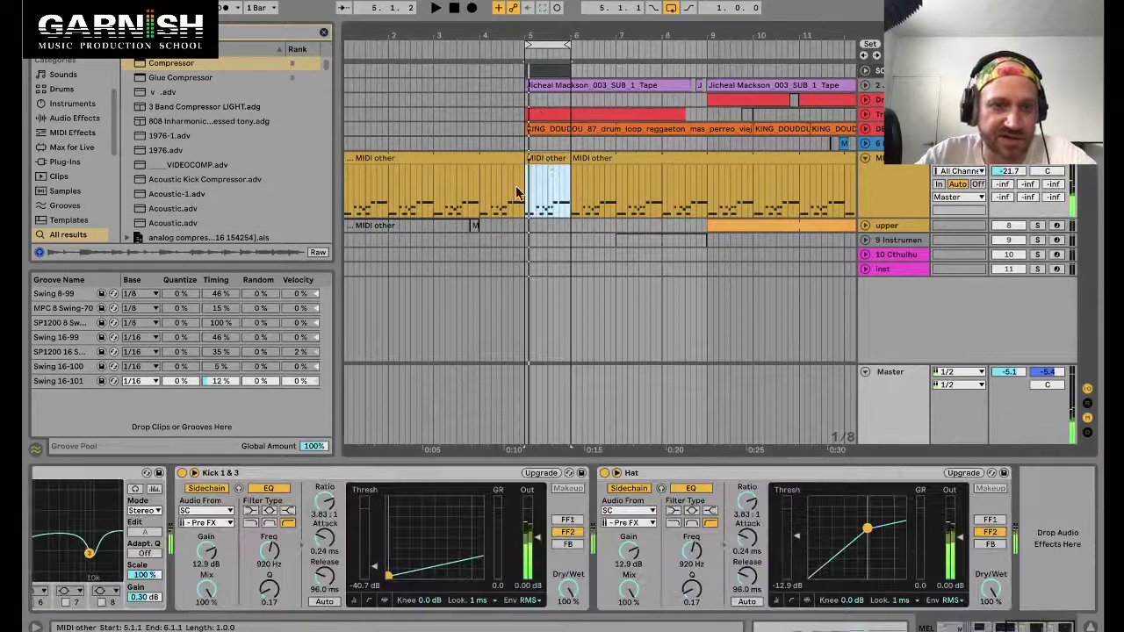
Set the Kick 1 & 3 Compressor's sidechain tap point to Big Tune Fish | Kick | Pre FX.
click(220, 524)
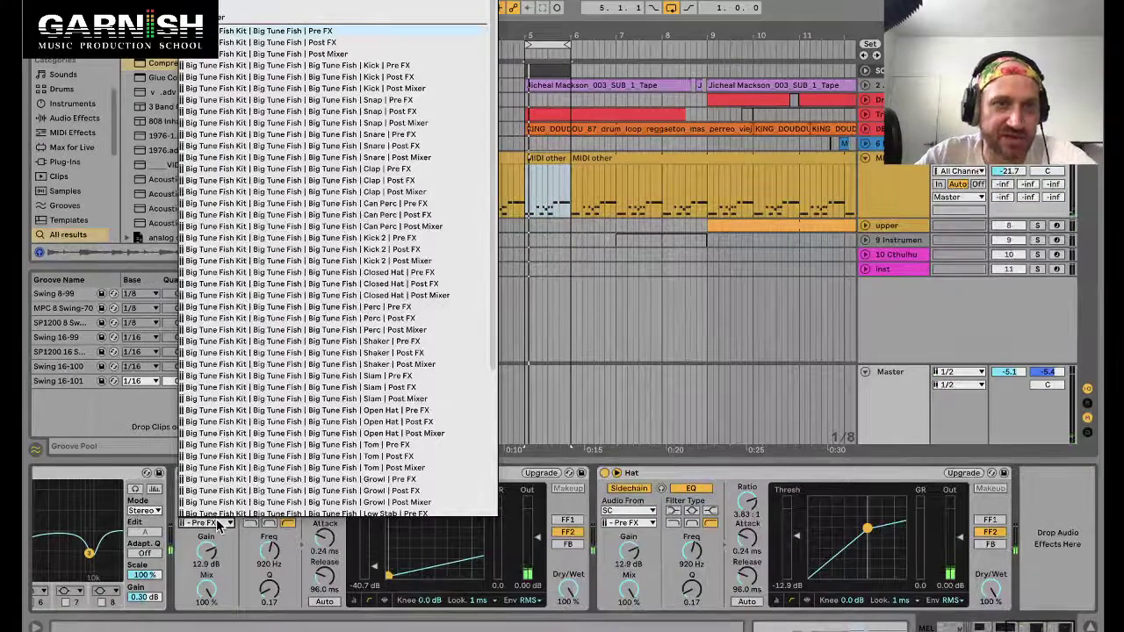
click(220, 524)
click(220, 524)
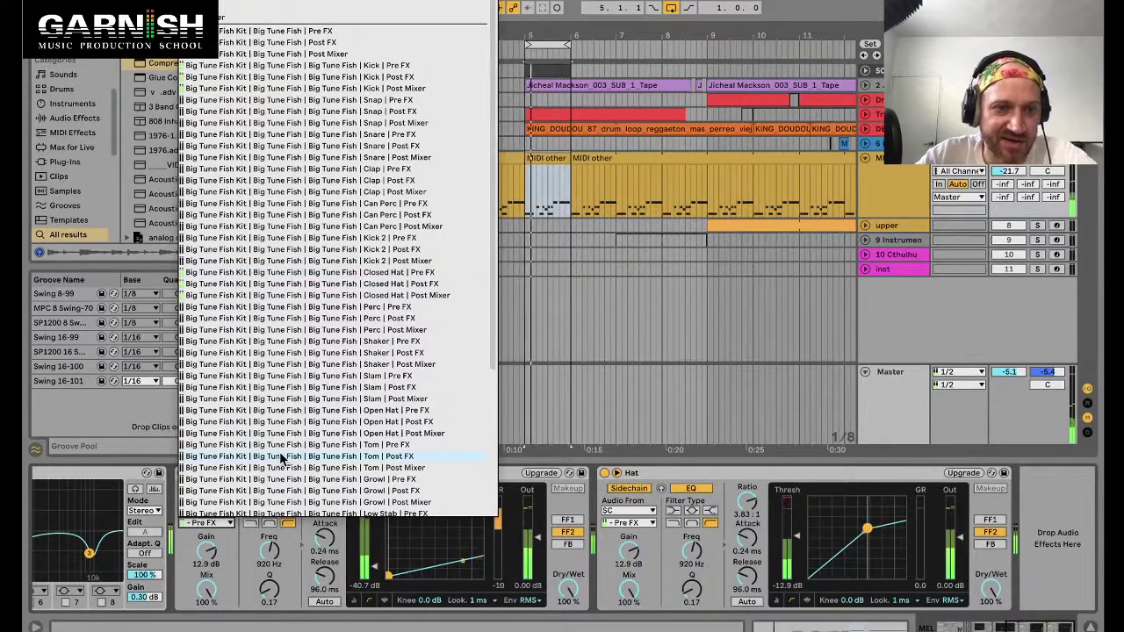
scroll(281, 458, down, 5)
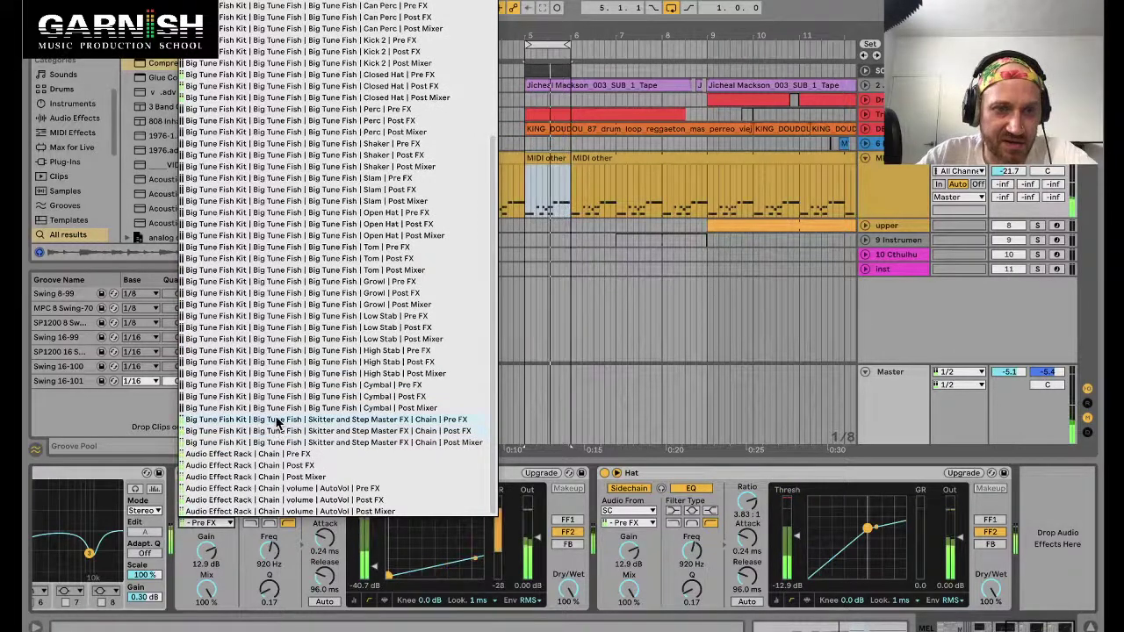
scroll(277, 423, up, 5)
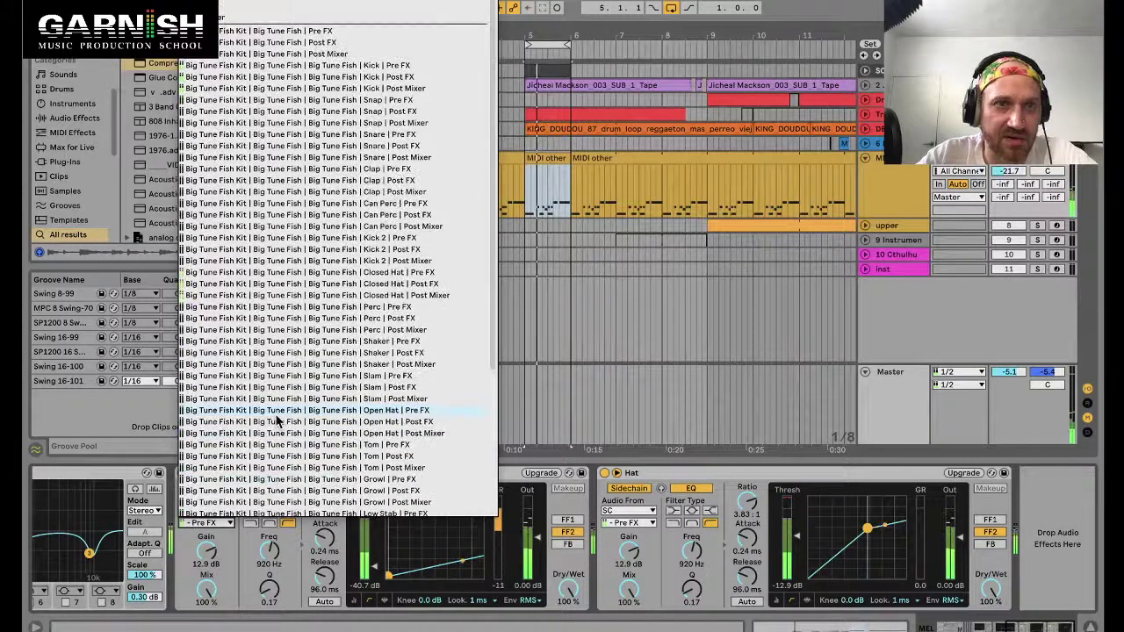
click(300, 89)
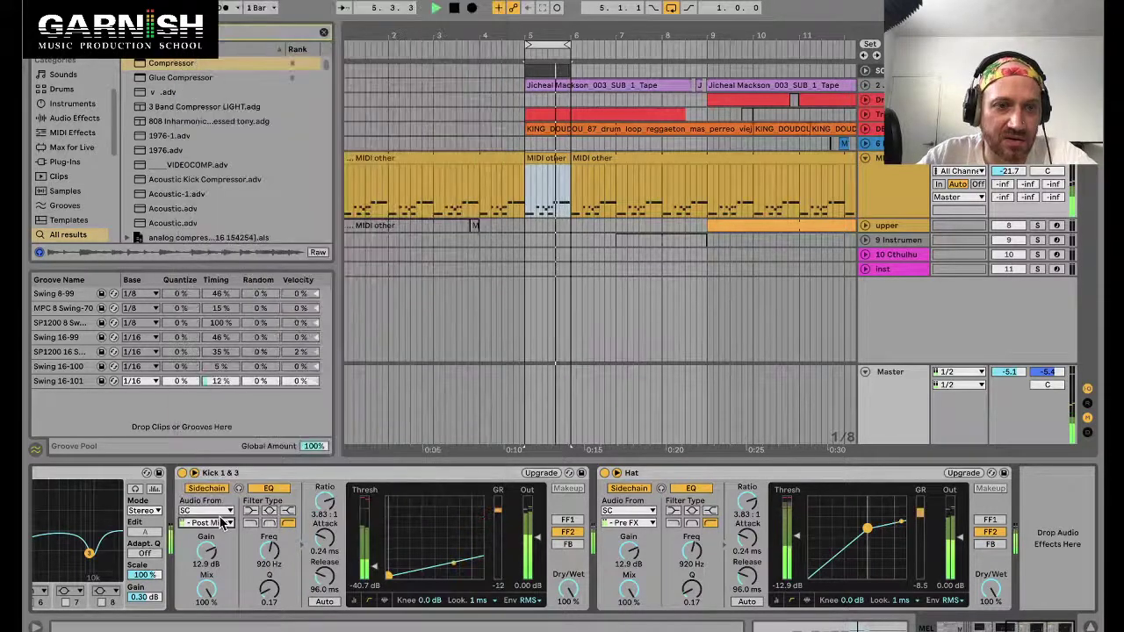
click(225, 523)
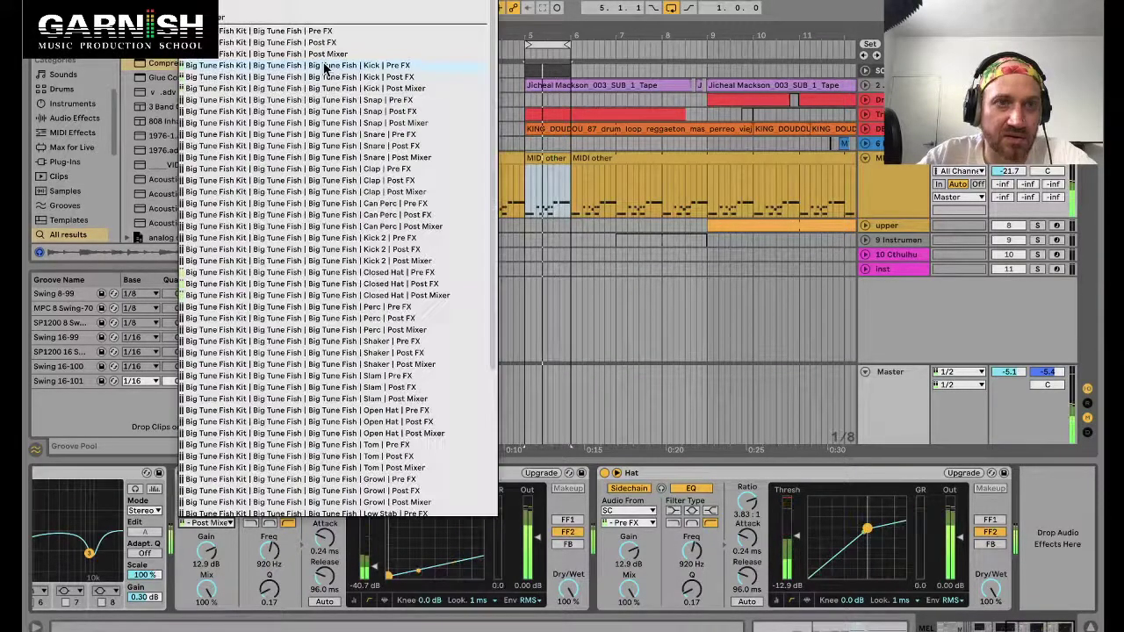
click(324, 65)
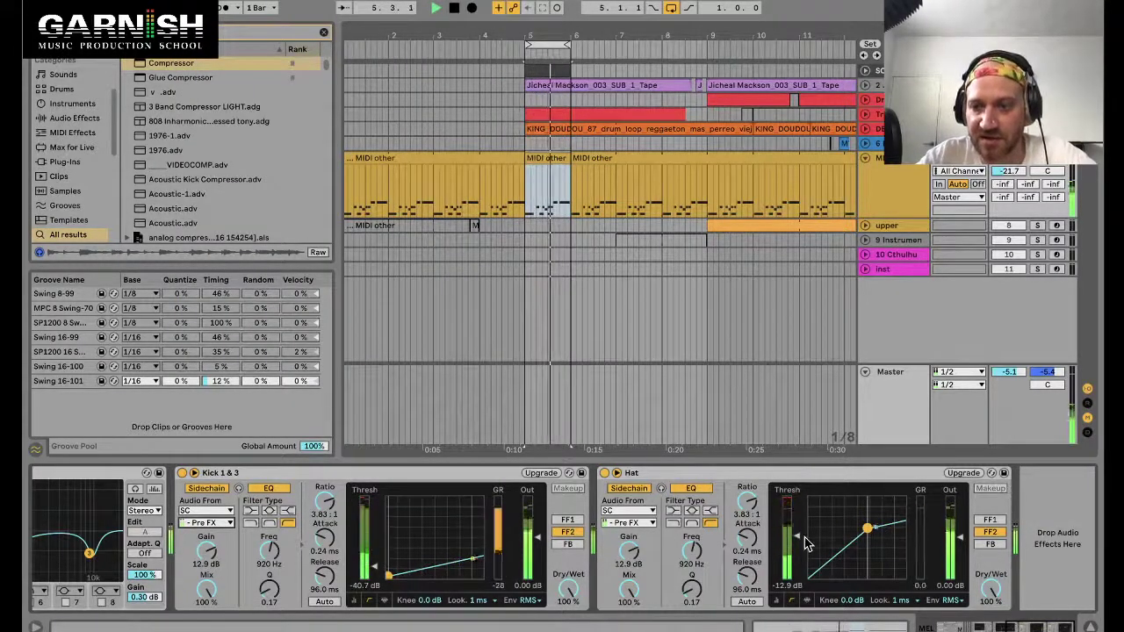
Set the Hat Compressor's threshold to -23.7 dB, ratio to 3.59:1 and release to 71.6 ms, with its sidechain EQ turned off.
drag(881, 528, 881, 549)
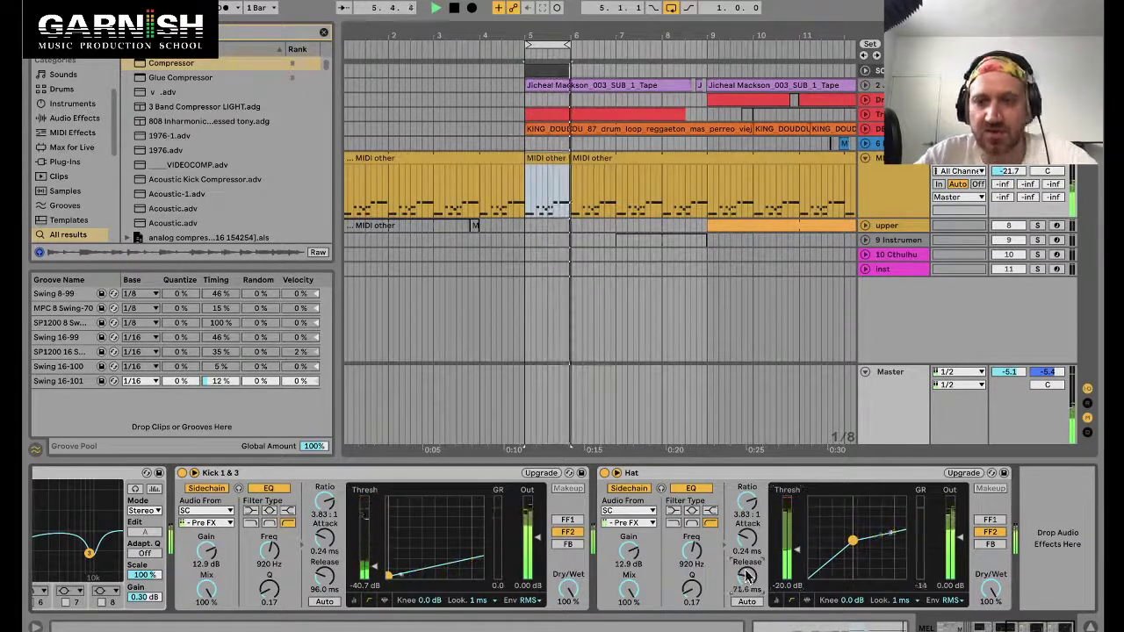
click(691, 488)
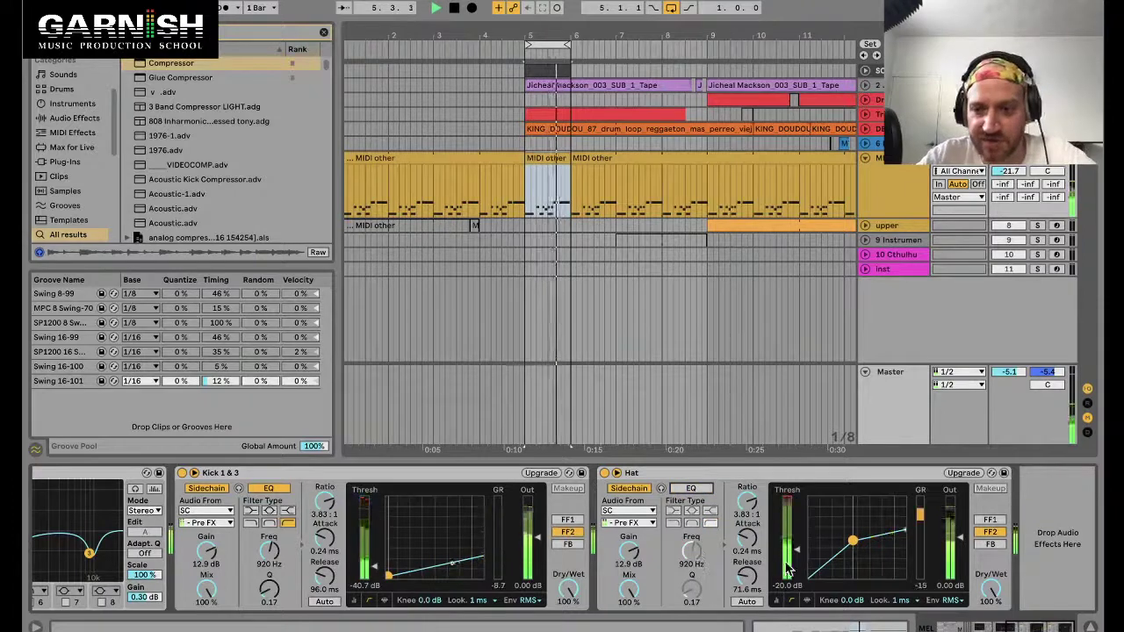
drag(852, 540, 851, 548)
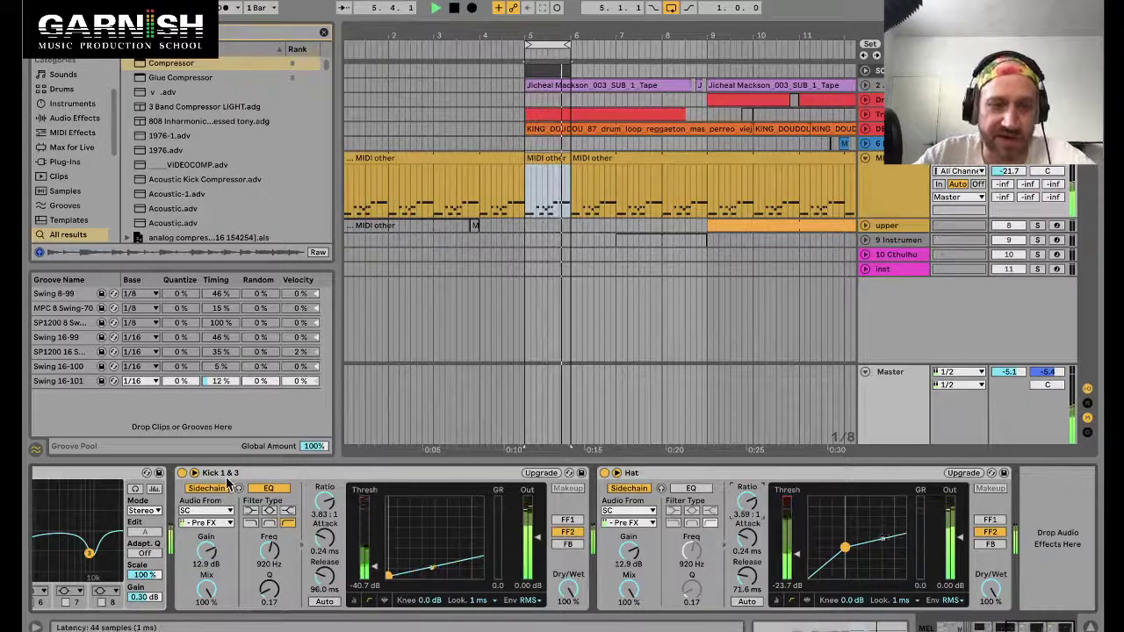
Bypass the Kick 1 & 3 Compressor and lower the Hat Compressor's threshold to -28.8 dB.
click(667, 488)
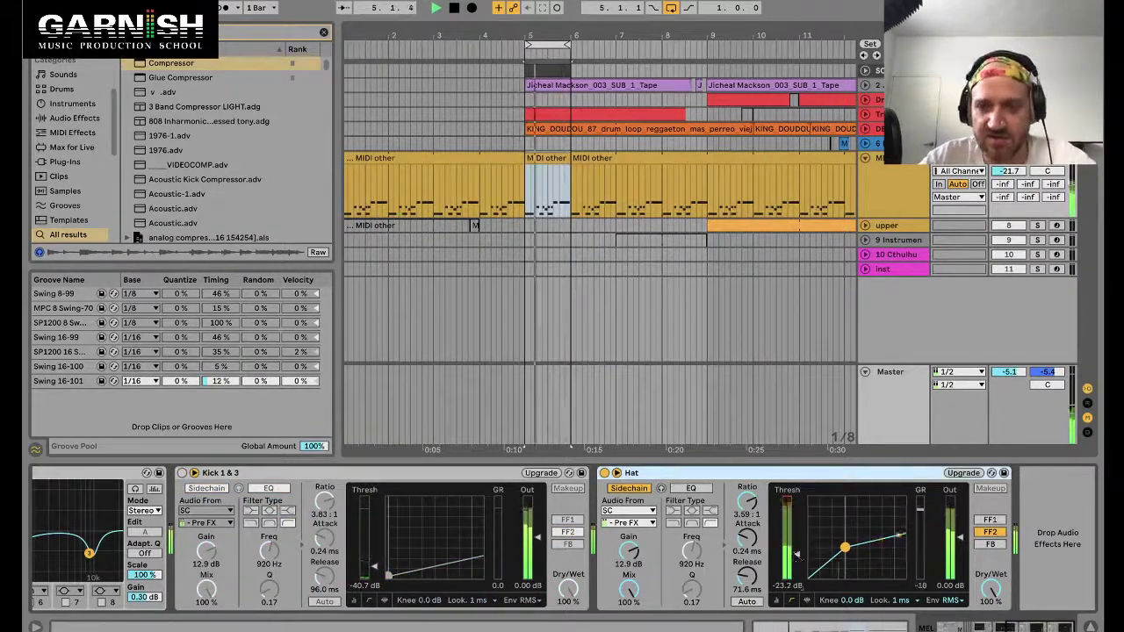
drag(775, 545, 774, 557)
Add a Closed Hat note at 1.4 in the SC track's trigger clip.
double_click(555, 72)
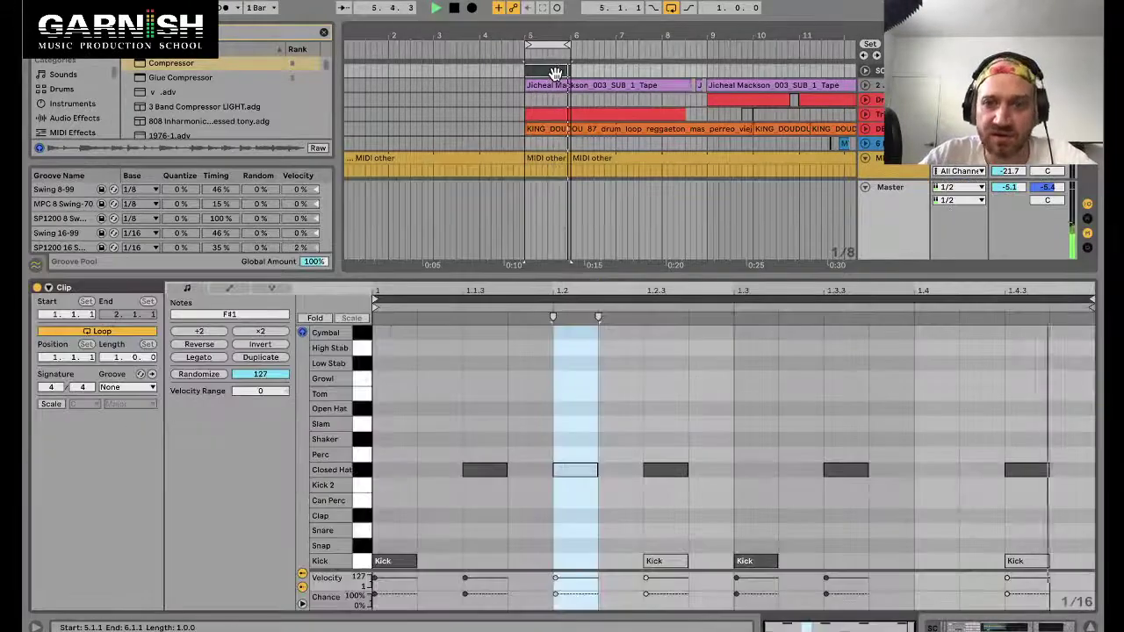
double_click(941, 471)
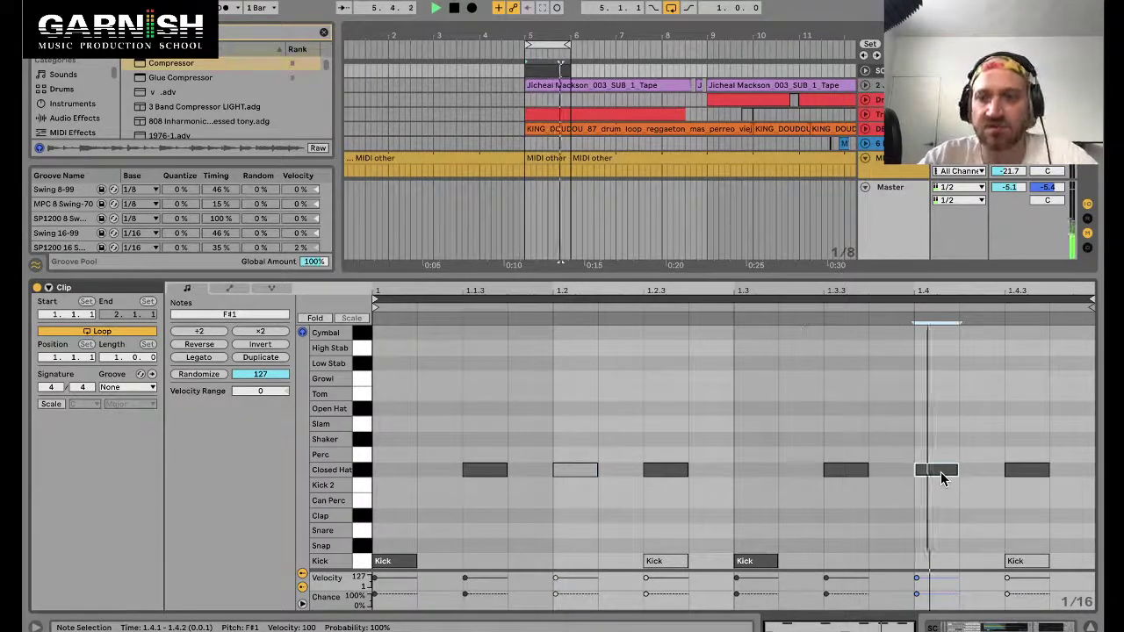
key(shift+Tab)
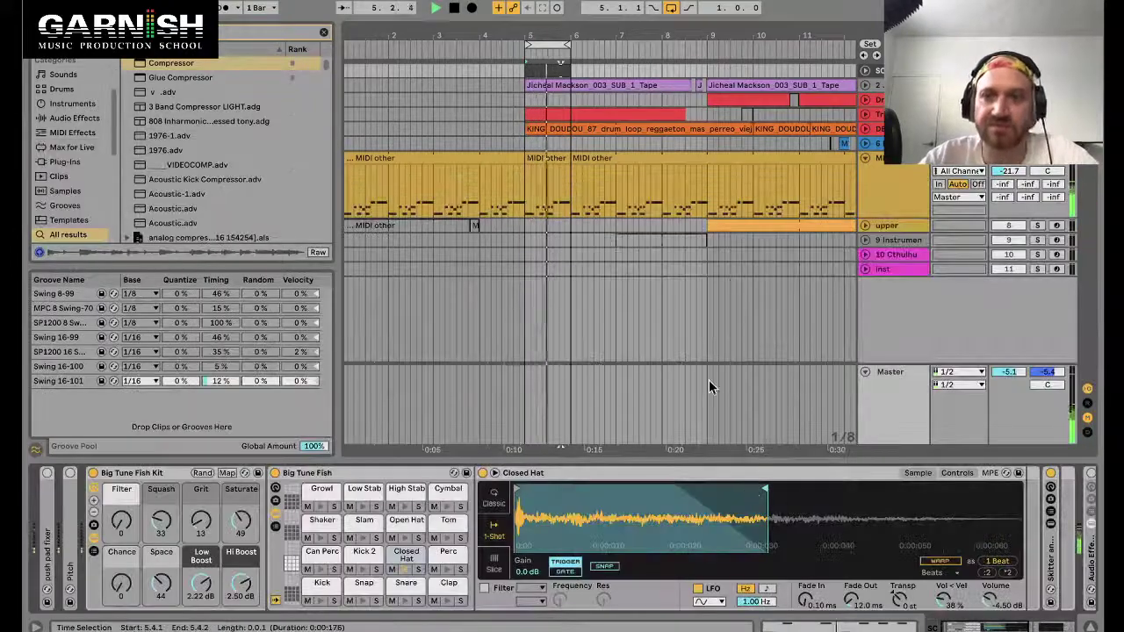
Set the MEL track's Hat Compressor to a -35.1 dB threshold and 75.6 ms release, and hear it with the other tracks playing.
click(915, 176)
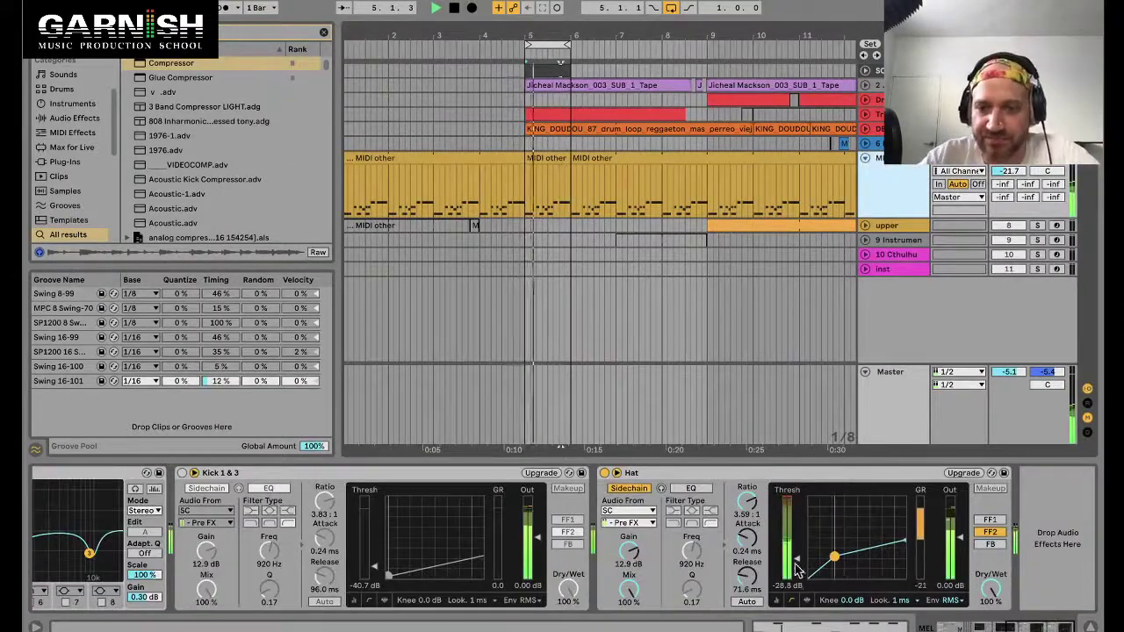
drag(859, 538, 751, 573)
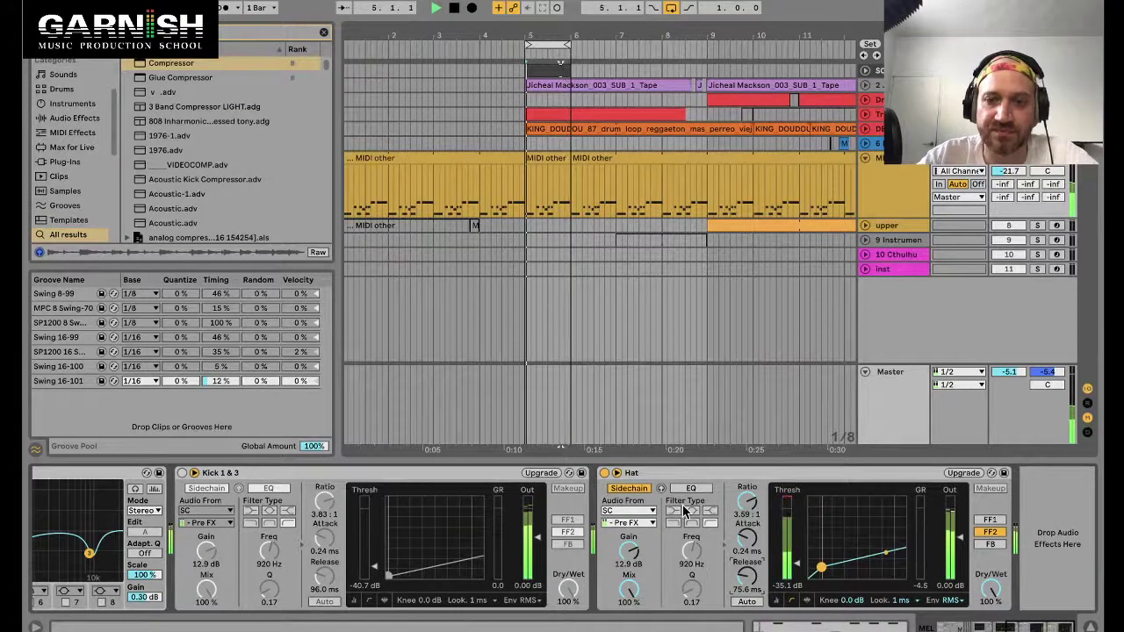
click(766, 111)
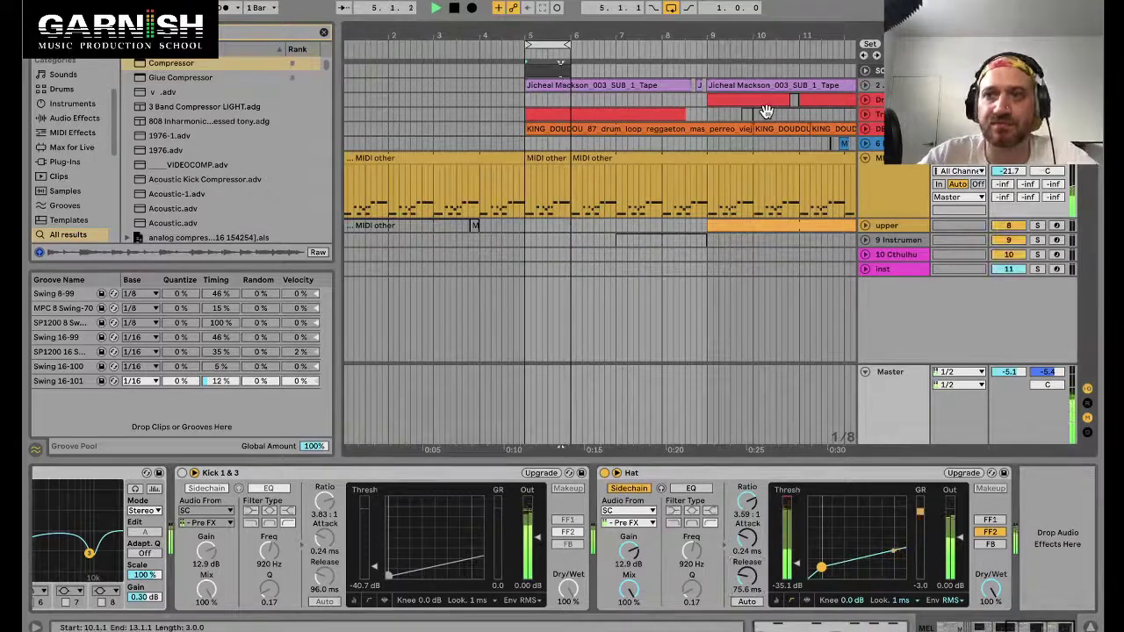
click(693, 124)
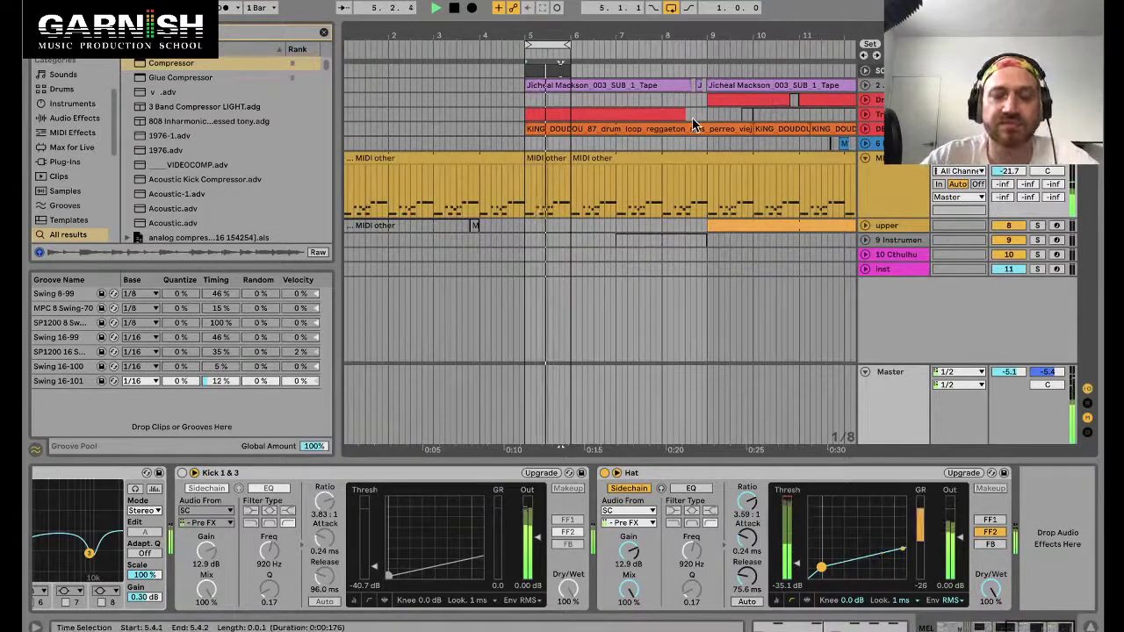
Re-enable the Kick 1 & 3 Compressor with a -31.2 dB threshold and set the Hat Compressor's threshold to -30.7 dB.
click(610, 159)
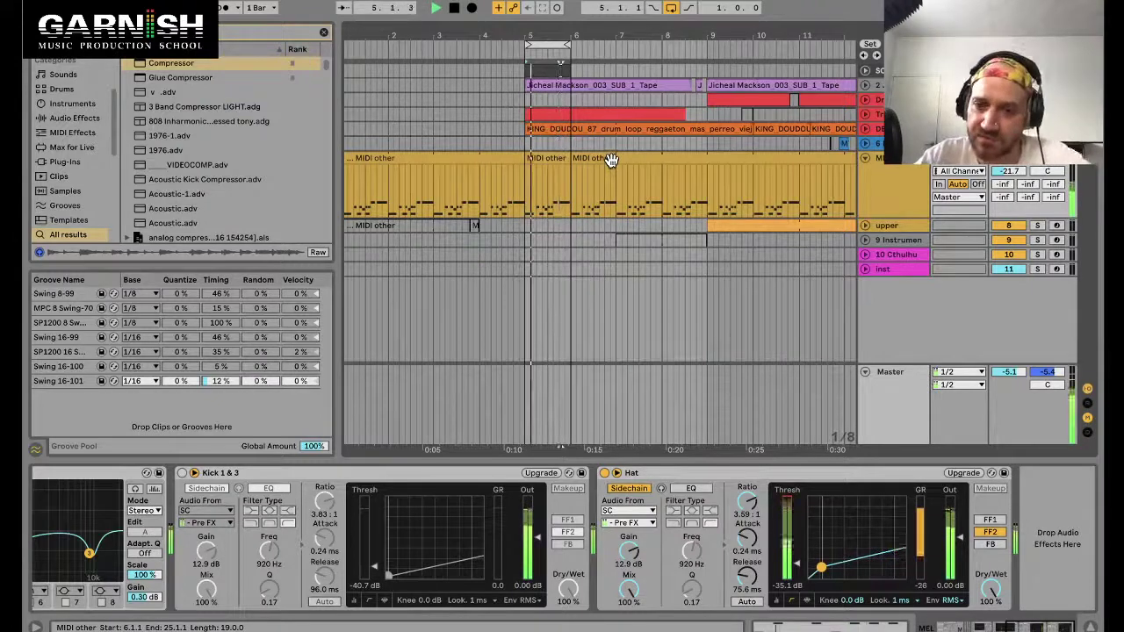
click(182, 474)
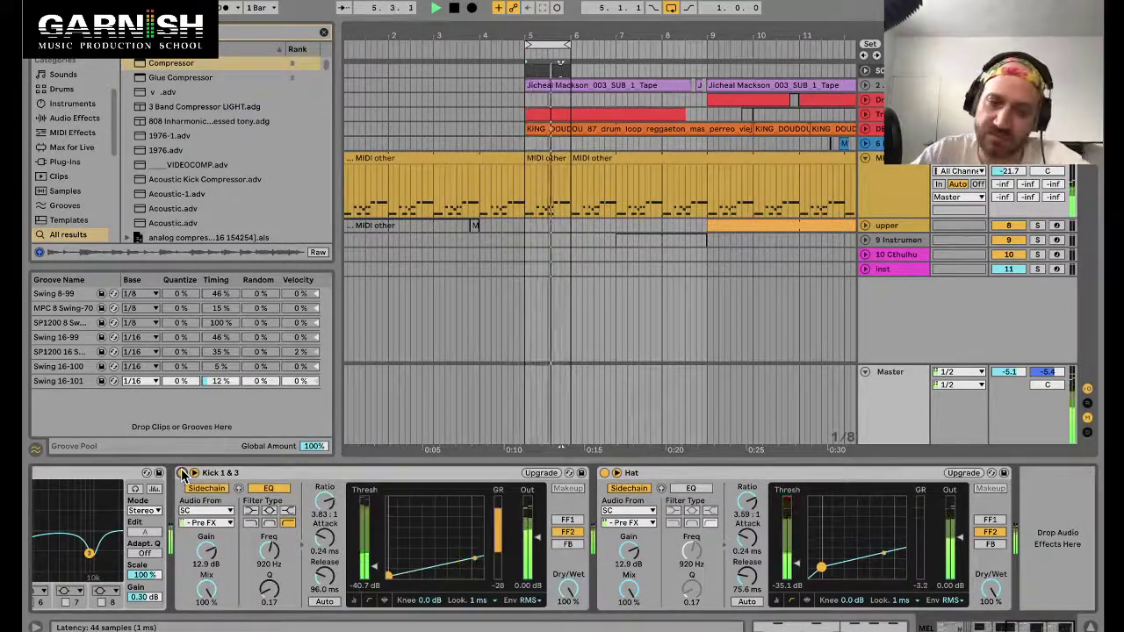
drag(372, 571, 372, 560)
drag(795, 571, 797, 564)
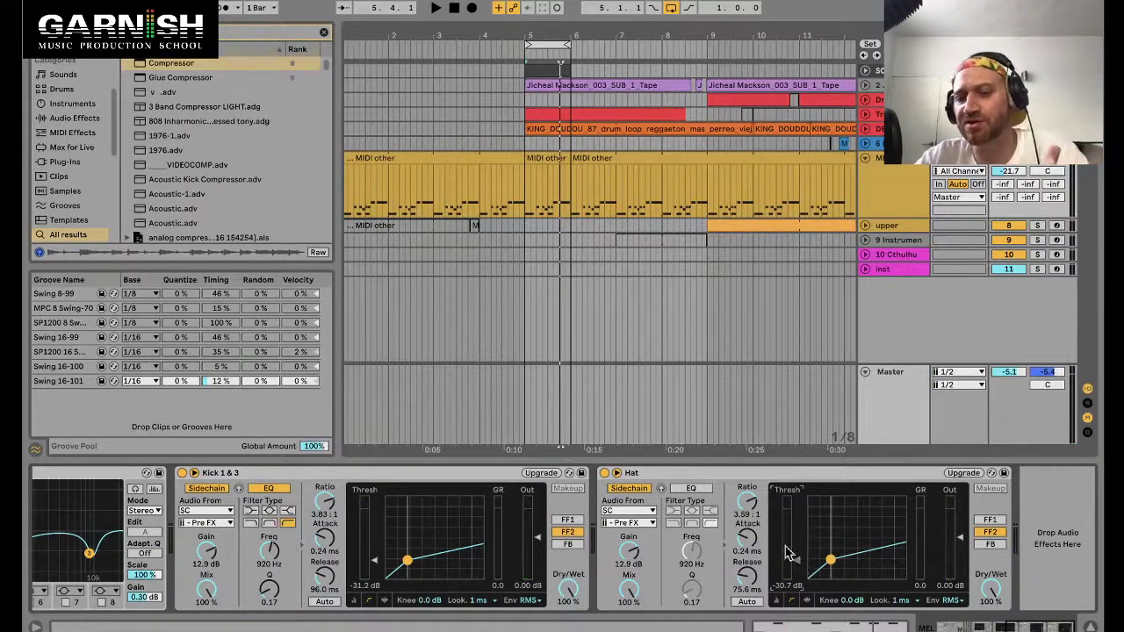
Search the browser for "ott" and add OTT_Mike1.adg to the end of the MEL device chain, after the Hat Compressor.
click(734, 475)
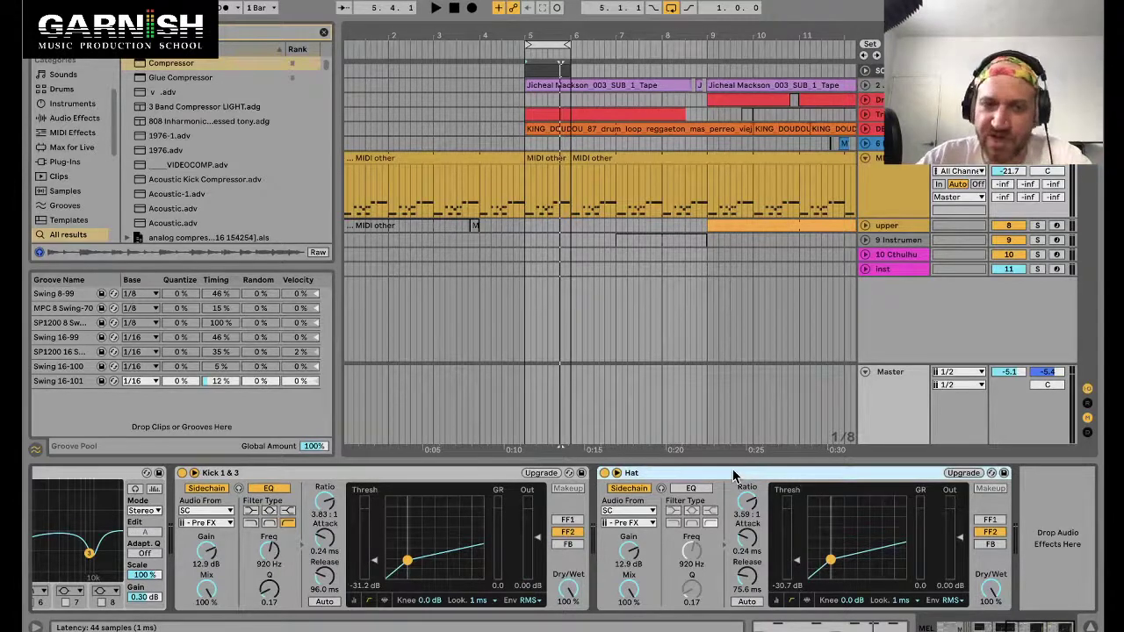
key(ctrl+f)
text(ott)
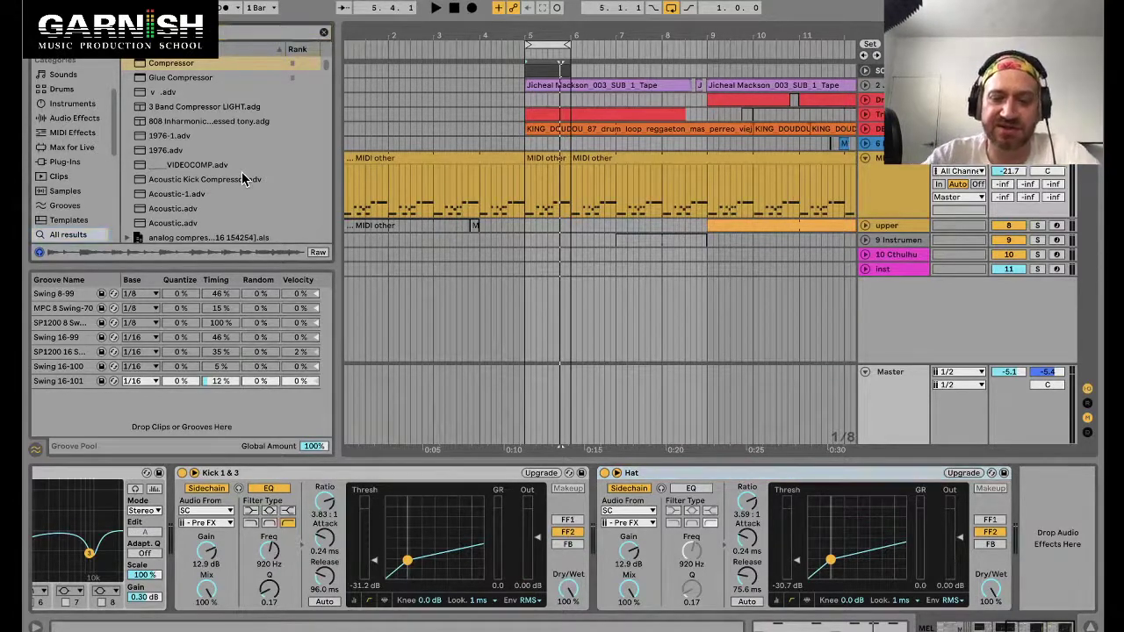
scroll(209, 180, down, 2)
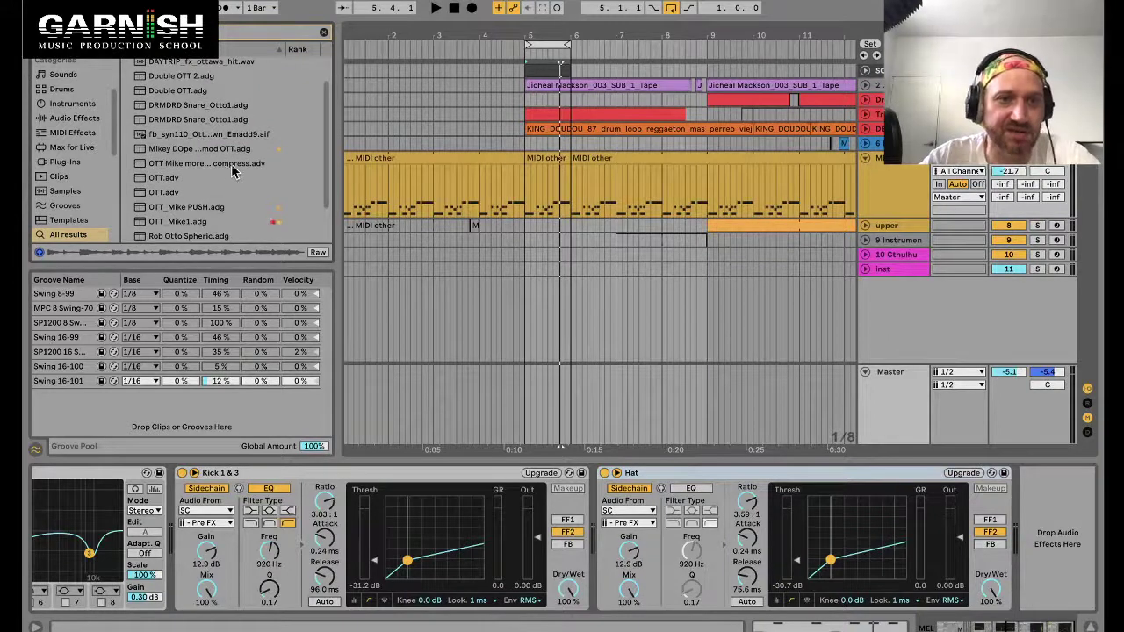
drag(193, 224, 1049, 535)
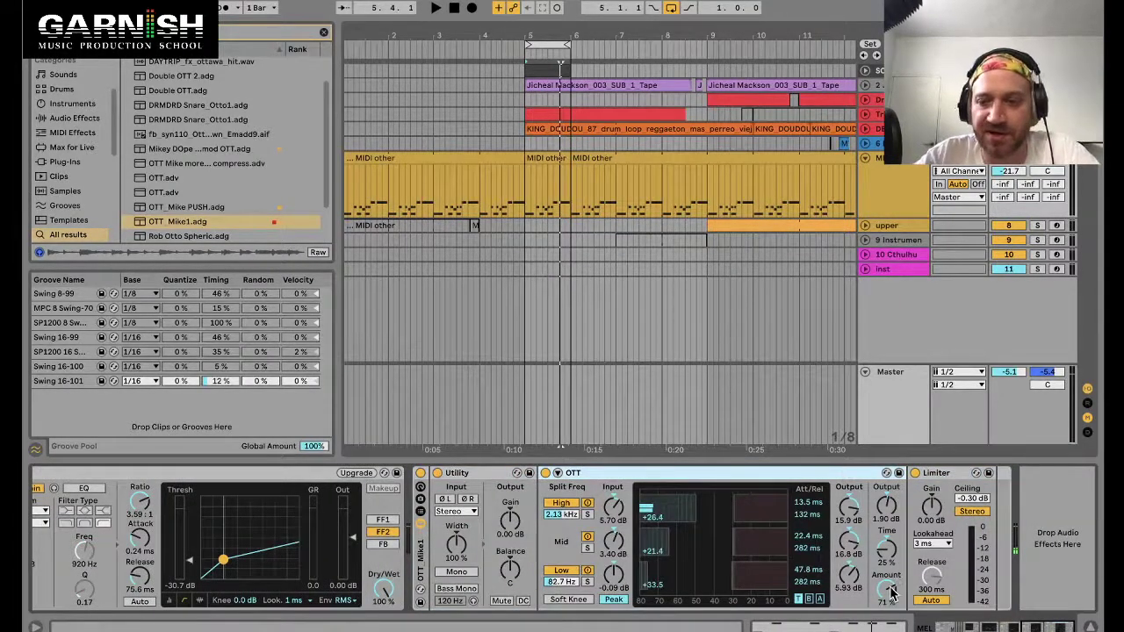
Set OTT's Amount to 100 % and lower the rack's Utility gain to -6.22 dB while auditioning the loop.
drag(892, 595, 886, 568)
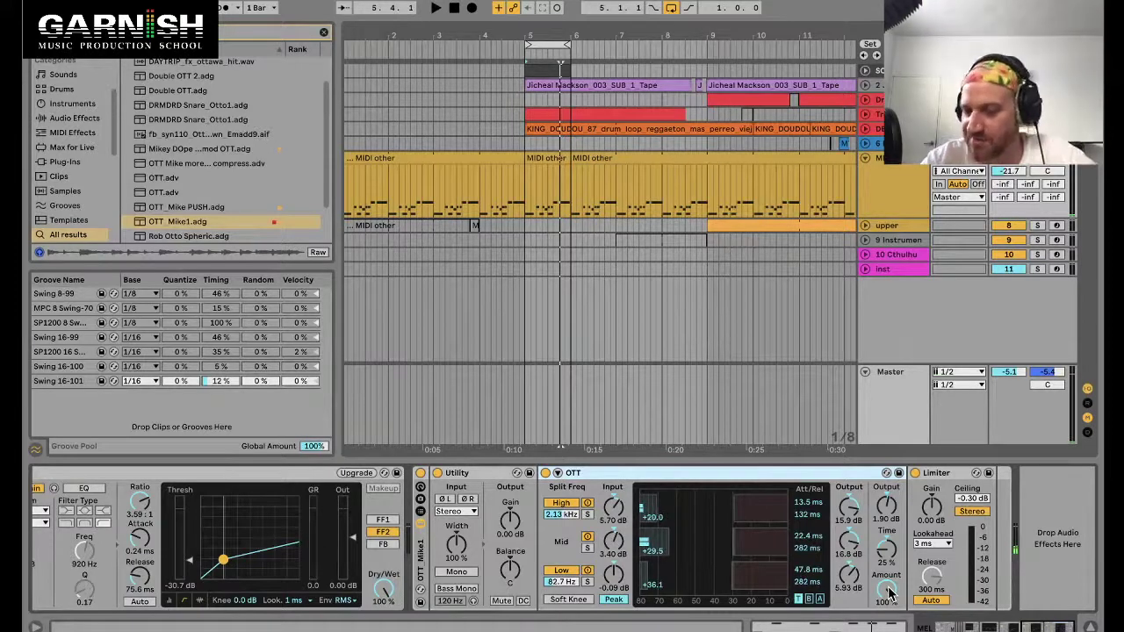
click(887, 550)
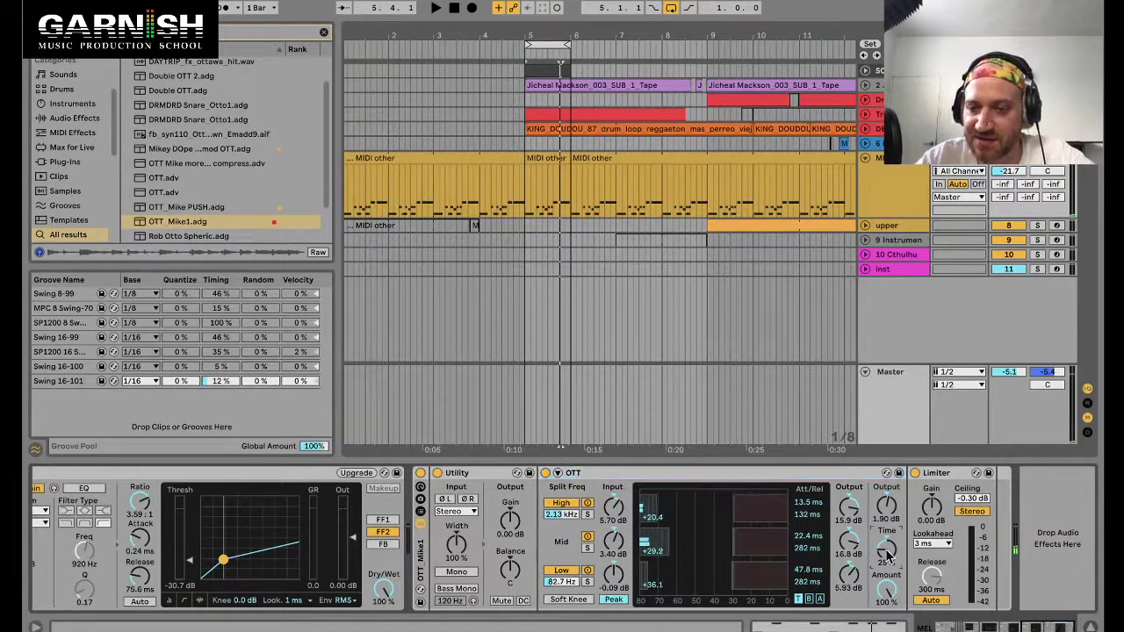
key(space)
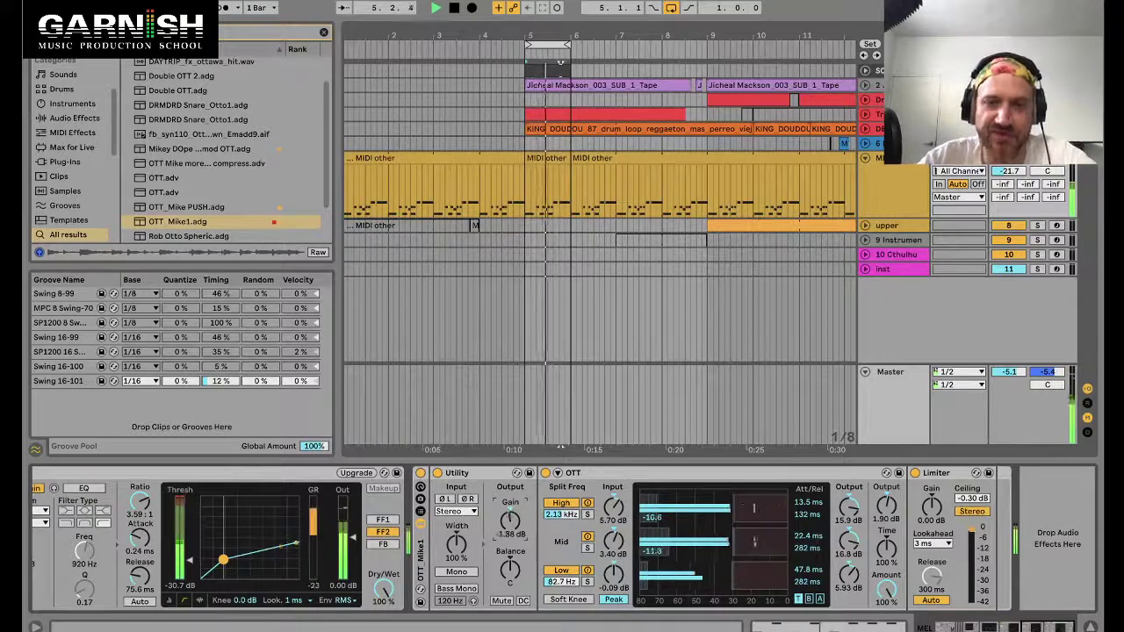
key(space)
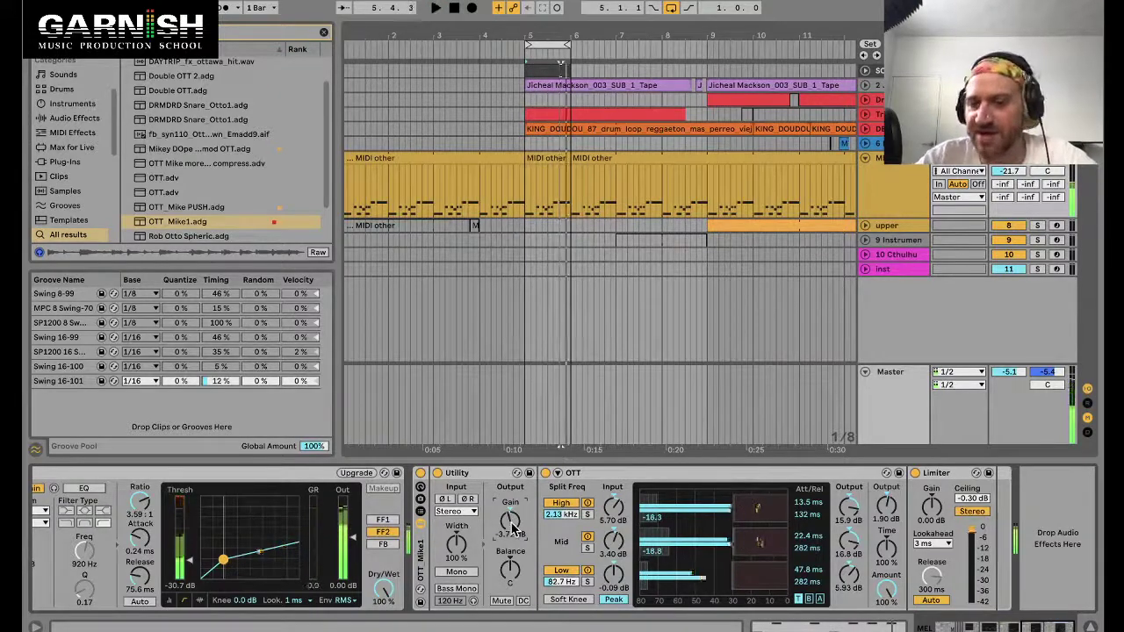
drag(514, 522, 514, 540)
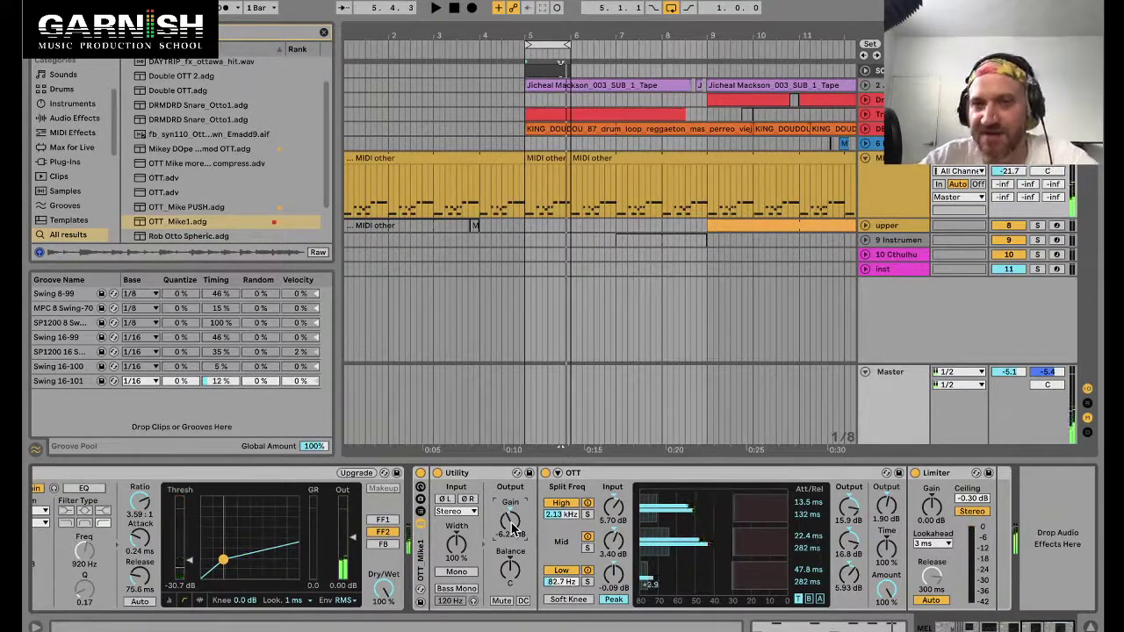
Compare the playing loop with the OTT_Mike1 rack bypassed and re-enabled.
click(421, 474)
key(space)
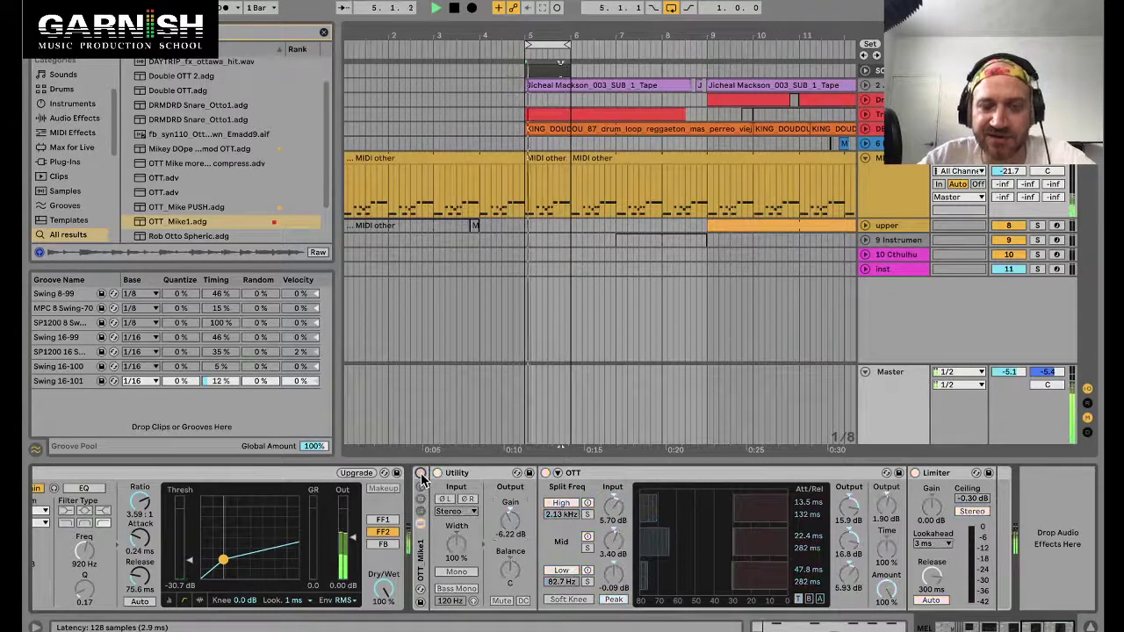
click(421, 474)
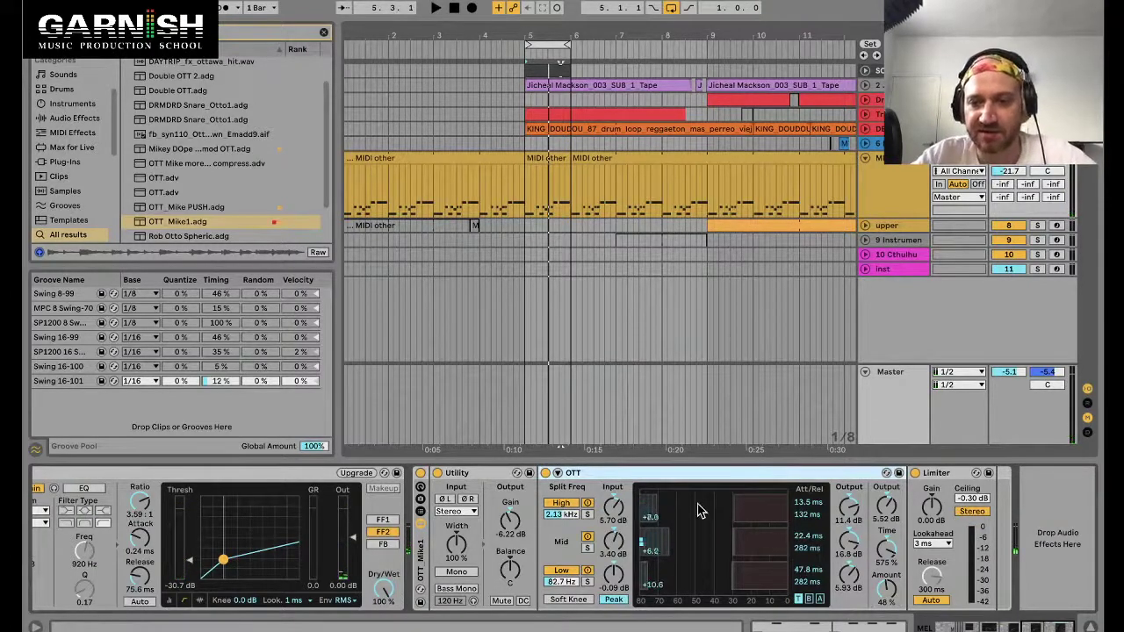
Try OTT's Time at 10 % and 1000 %, settle it at 748 %, and raise the Utility gain to 4.59 dB.
drag(887, 551, 886, 535)
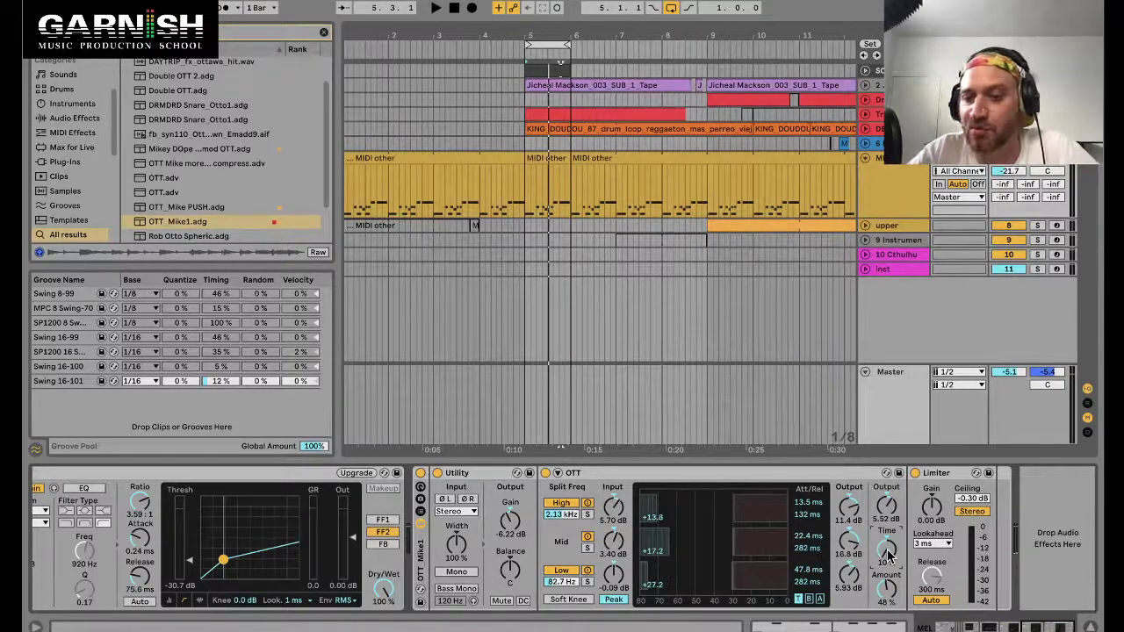
key(space)
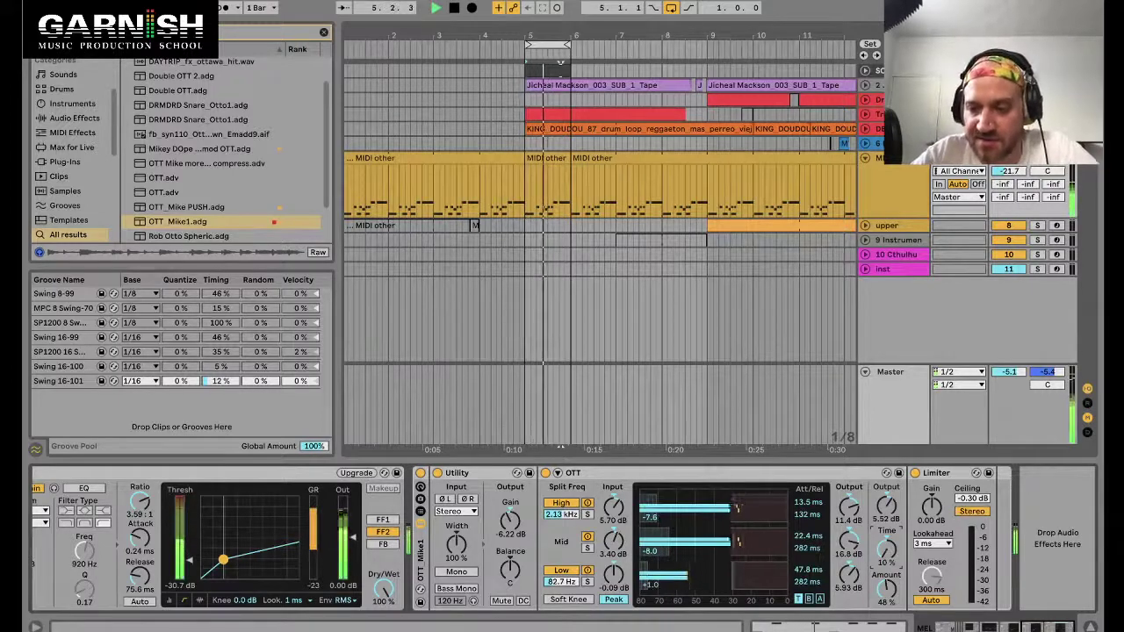
drag(888, 549, 888, 448)
drag(521, 535, 522, 474)
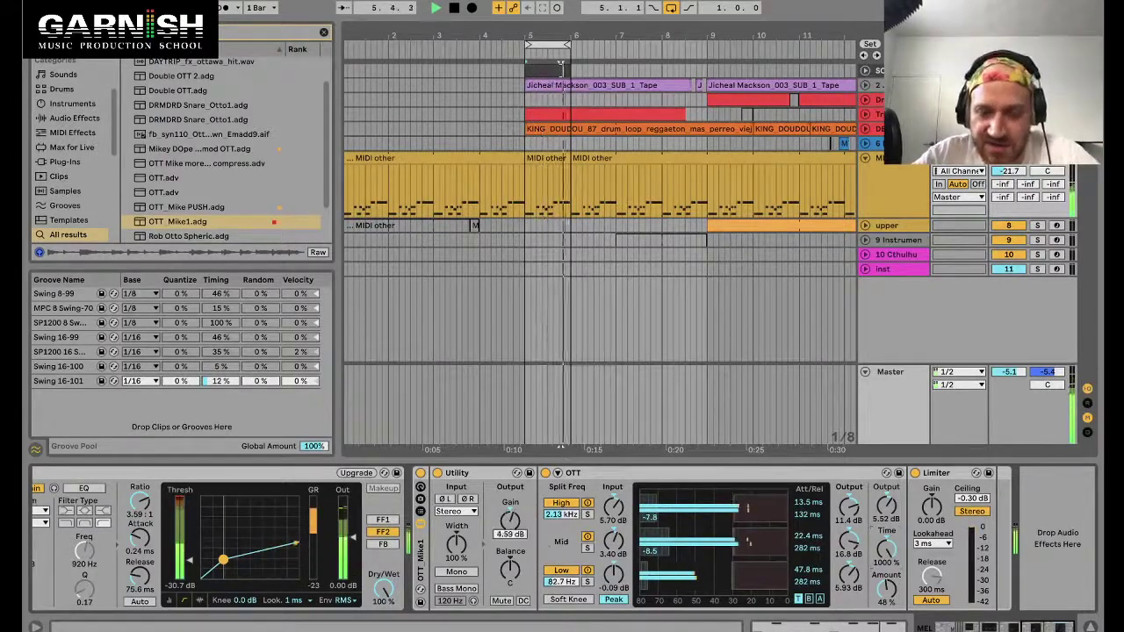
drag(889, 555, 900, 524)
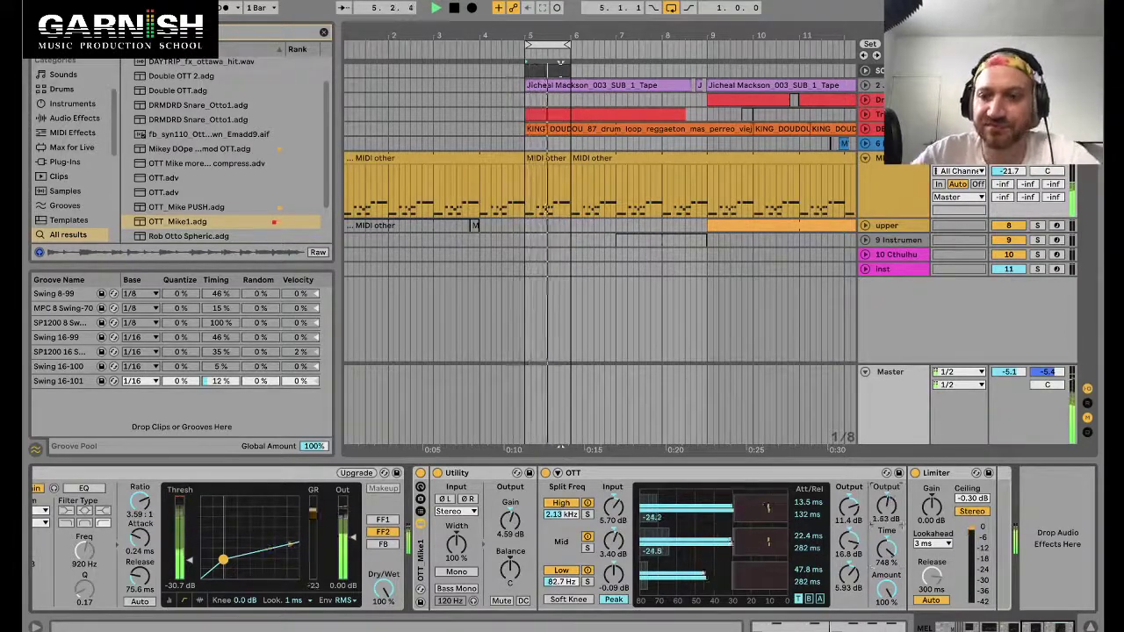
Set OTT's Time to 493 % and Output to 0.05 dB, and reduce the Utility gain to 3.22 dB.
key(space)
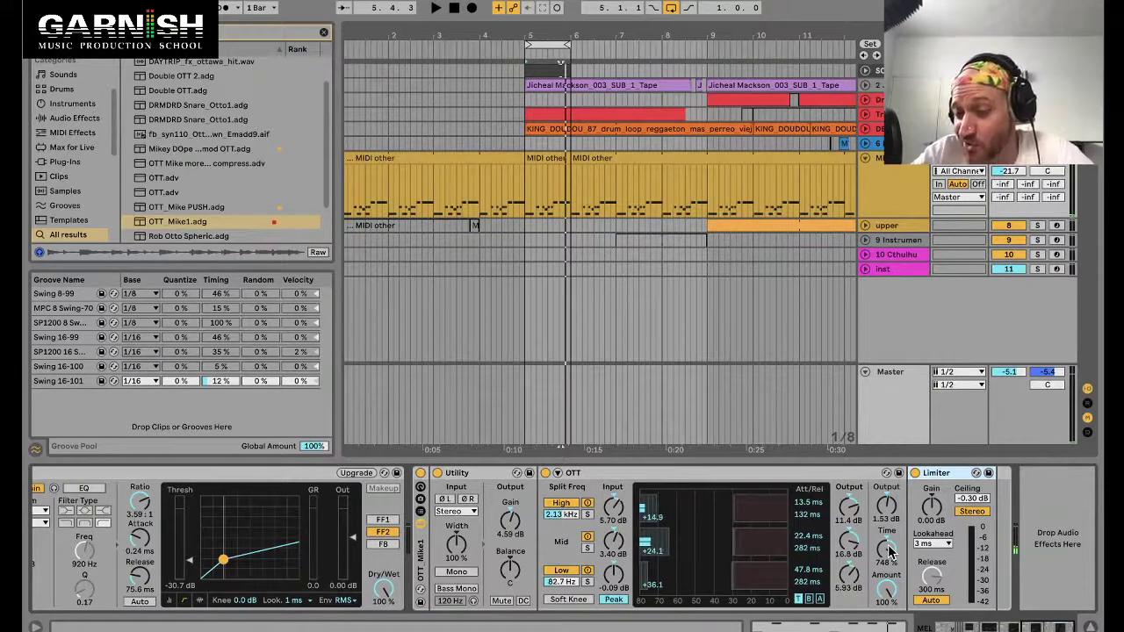
key(space)
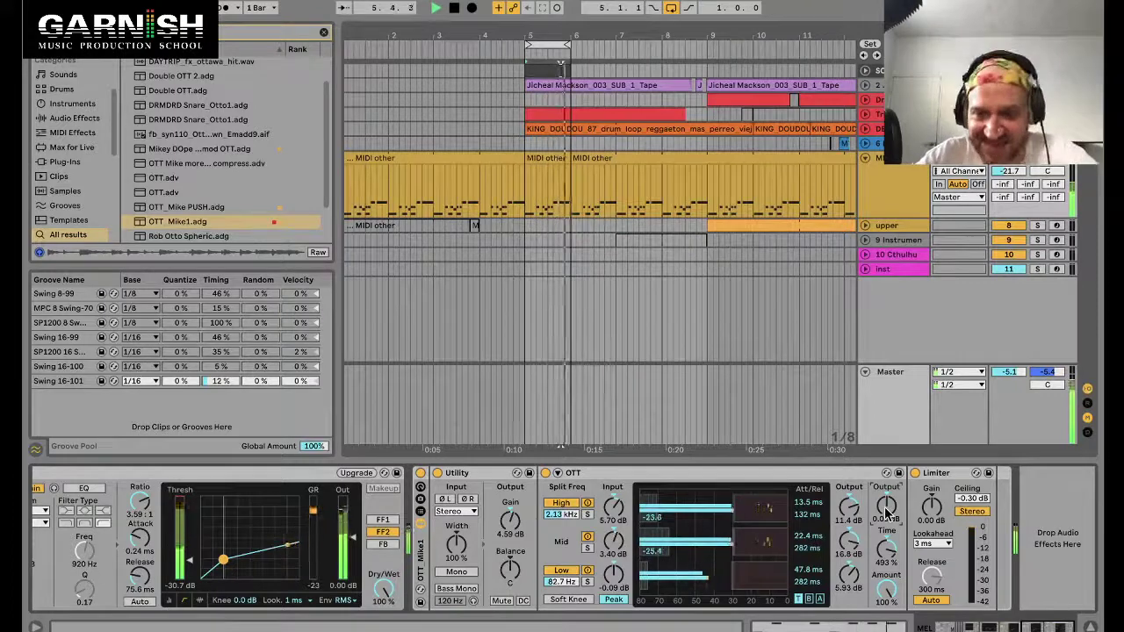
drag(510, 520, 511, 532)
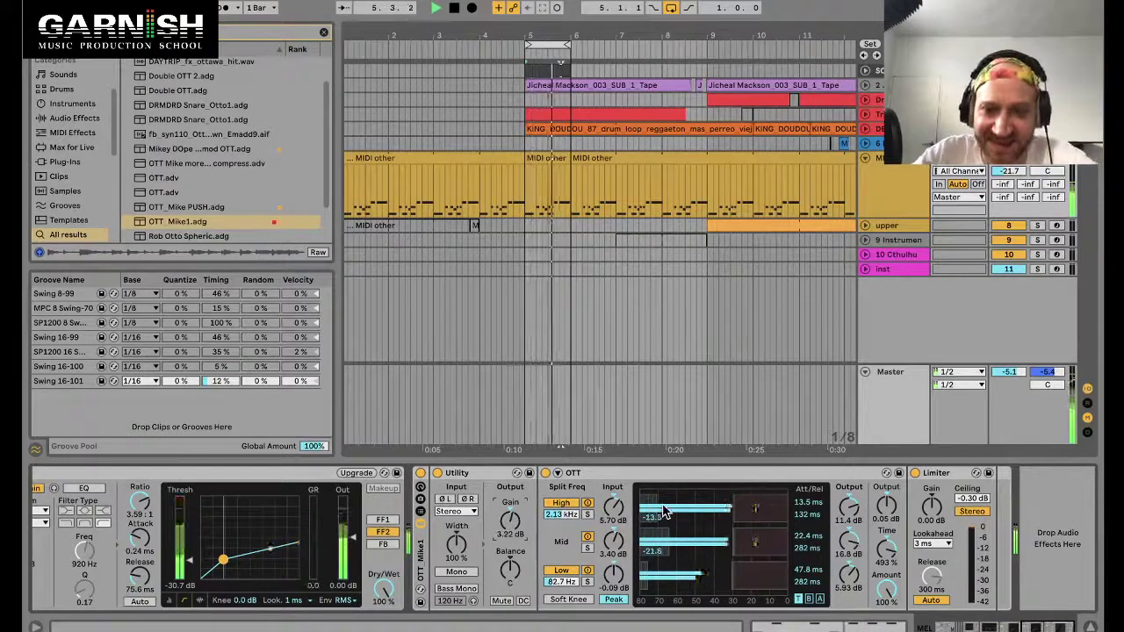
Set OTT's mid output to 17.4 dB and low output to -8.97 dB, with crossovers at 192 Hz and 2.75 kHz.
drag(849, 575, 848, 531)
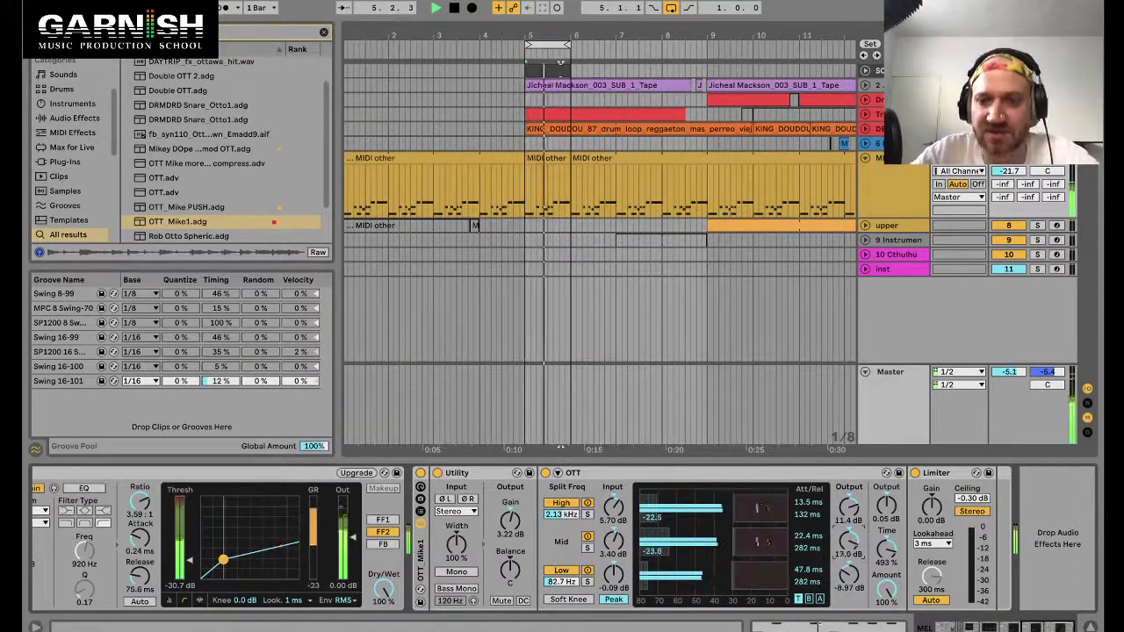
mouse_move(573, 582)
mouse_down()
mouse_move(573, 569)
mouse_move(574, 582)
mouse_up()
mouse_move(573, 514)
mouse_down()
mouse_move(573, 502)
mouse_move(572, 513)
mouse_up()
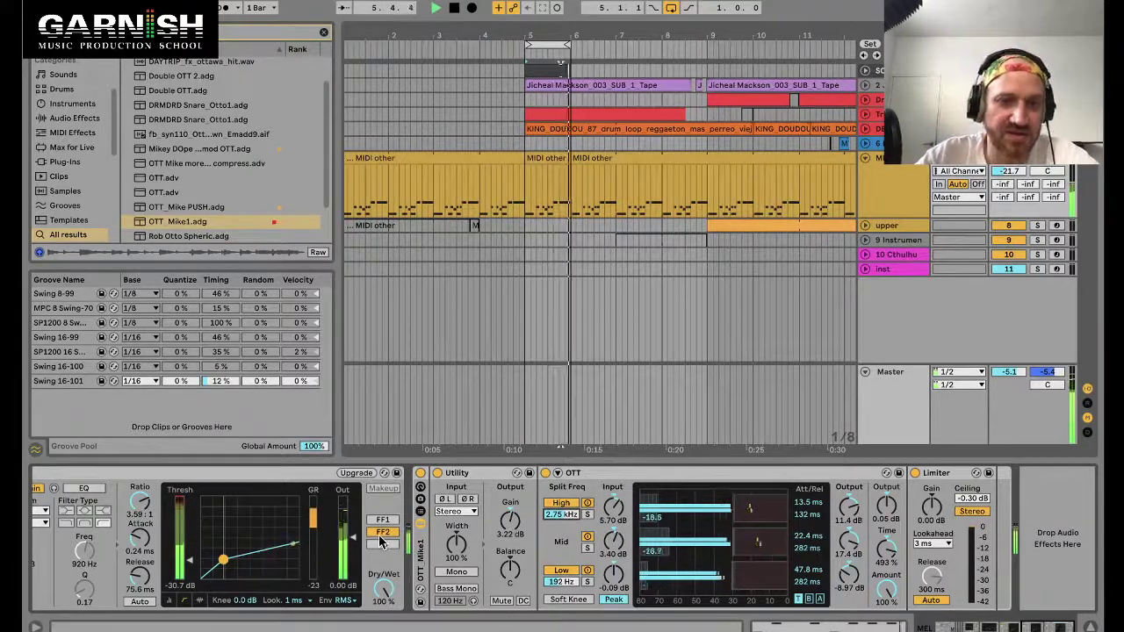
Lower the Kick 1 & 3 Compressor's threshold to -51.3 dB while the loop plays, and stop playback.
scroll(147, 545, up, 3)
scroll(148, 545, up, 15)
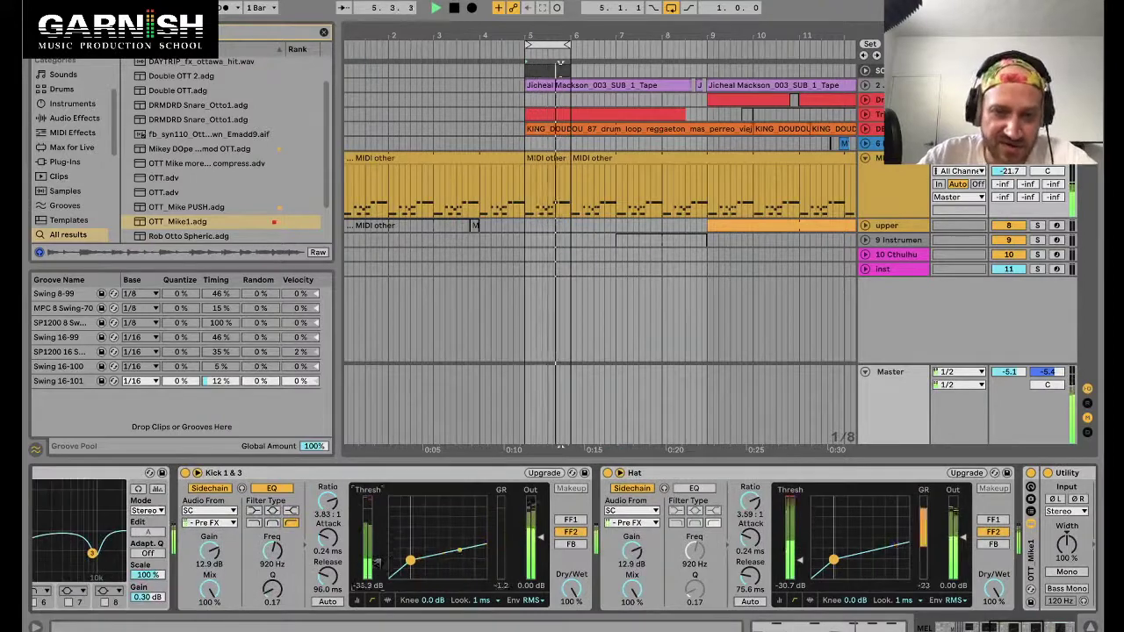
drag(373, 562, 379, 575)
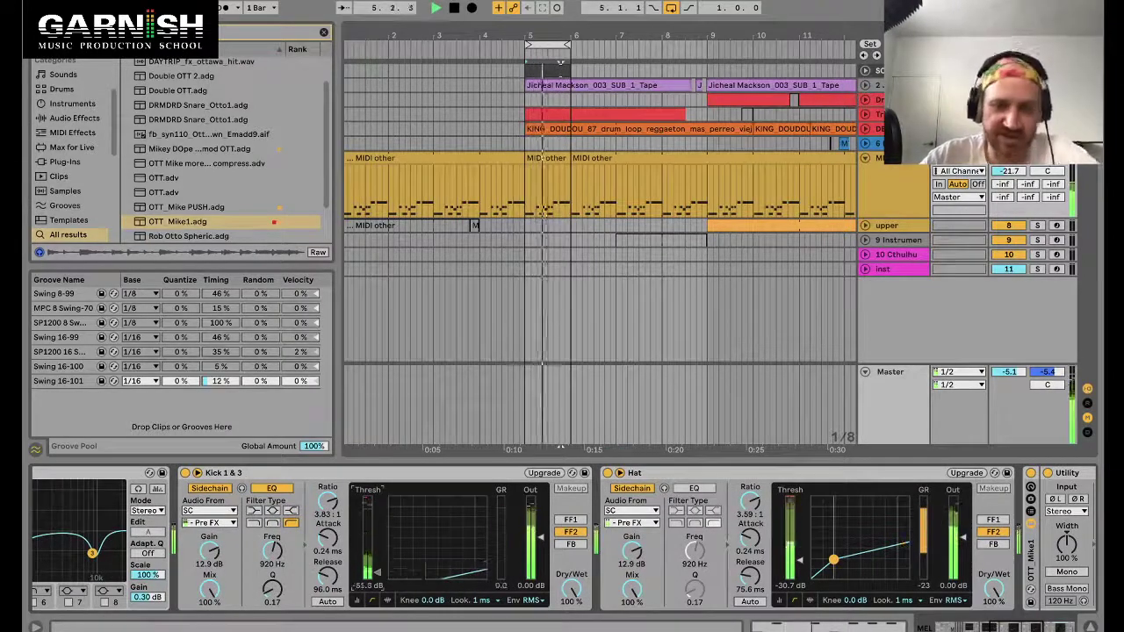
key(space)
Review the MEL device chain from the Kick 1 & 3 and Hat Compressors through to the OTT_Mike1 rack.
scroll(612, 527, down, 17)
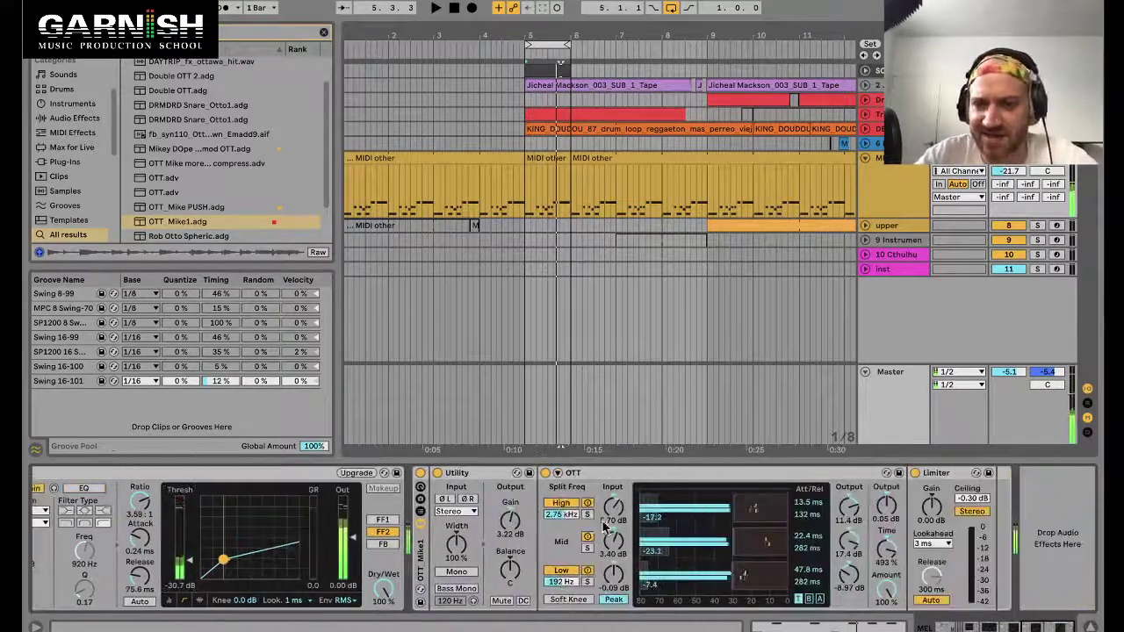
scroll(612, 527, up, 15)
scroll(612, 527, up, 7)
click(485, 475)
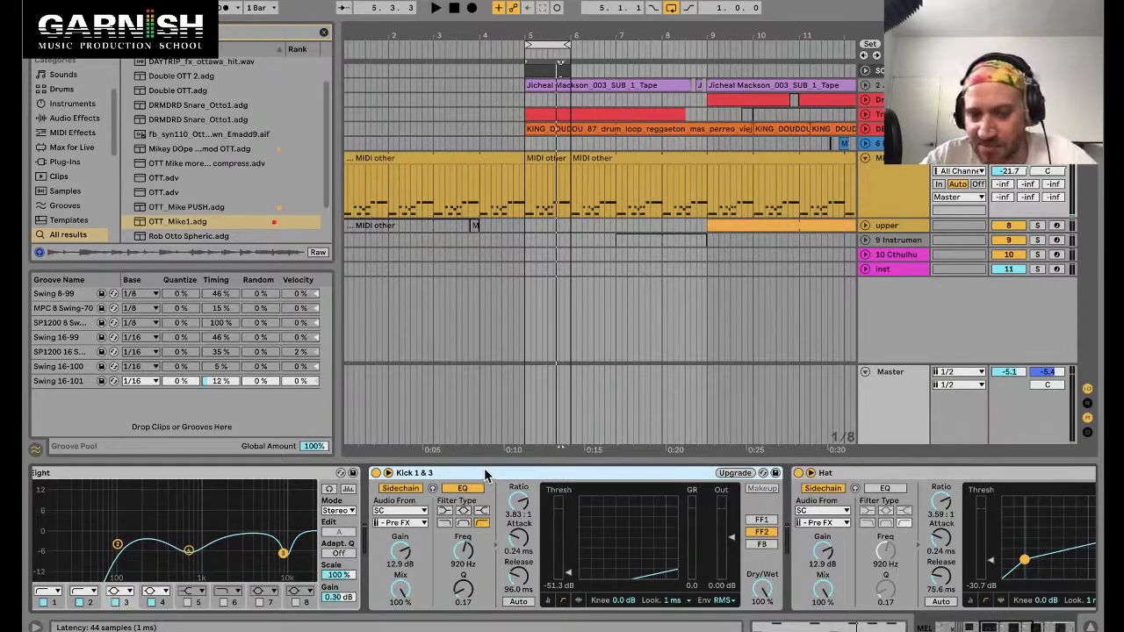
scroll(571, 479, right, 3)
click(641, 474)
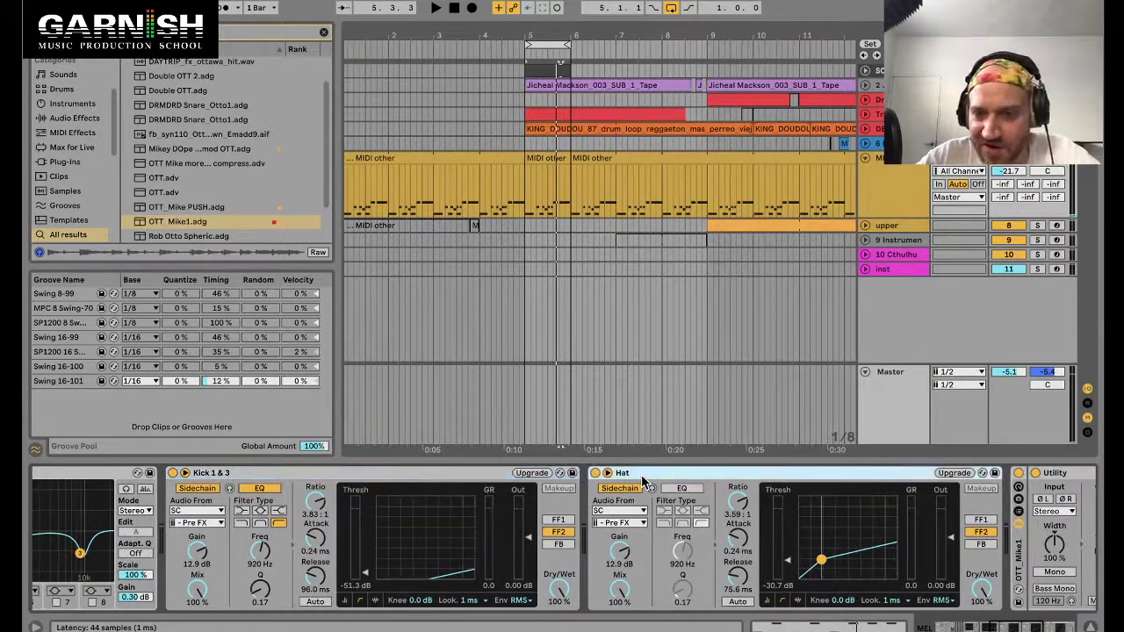
scroll(641, 474, right, 5)
scroll(641, 481, right, 5)
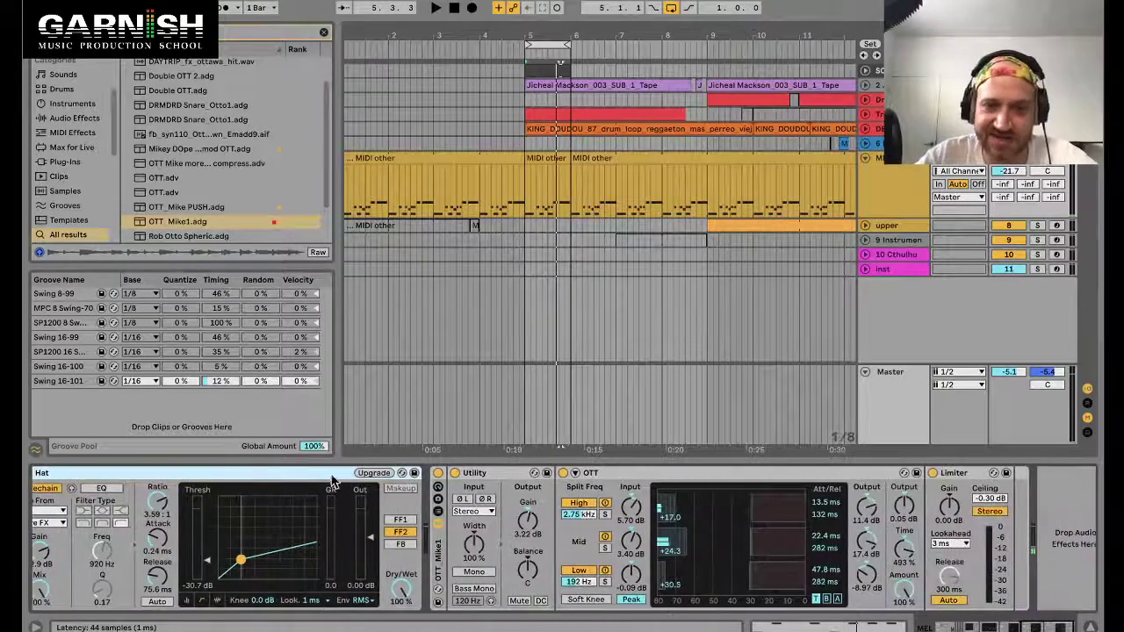
Lower the Hat Compressor's threshold to -33.9 dB and the MEL track's volume to -22.1 dB while auditioning the loop.
key(space)
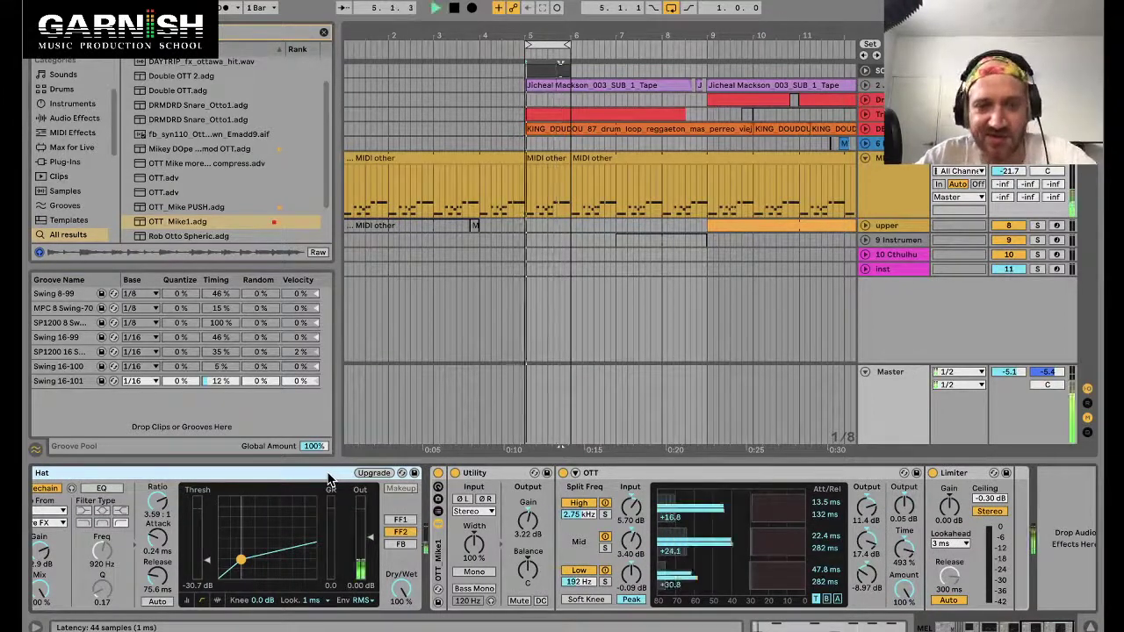
drag(208, 566, 208, 579)
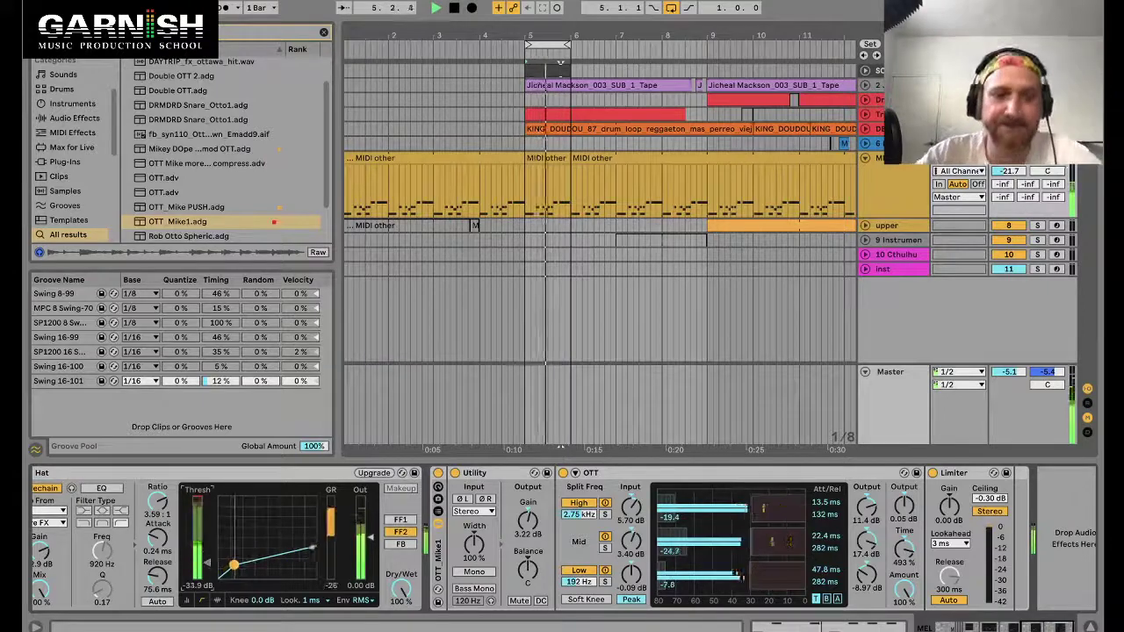
scroll(208, 569, left, 10)
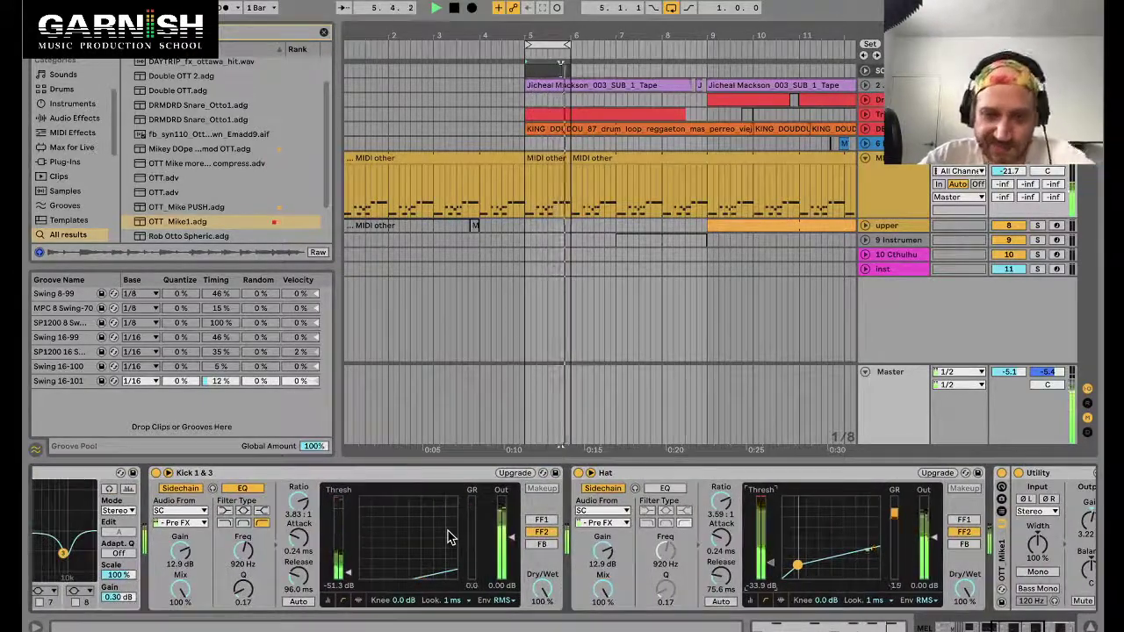
scroll(448, 537, right, 10)
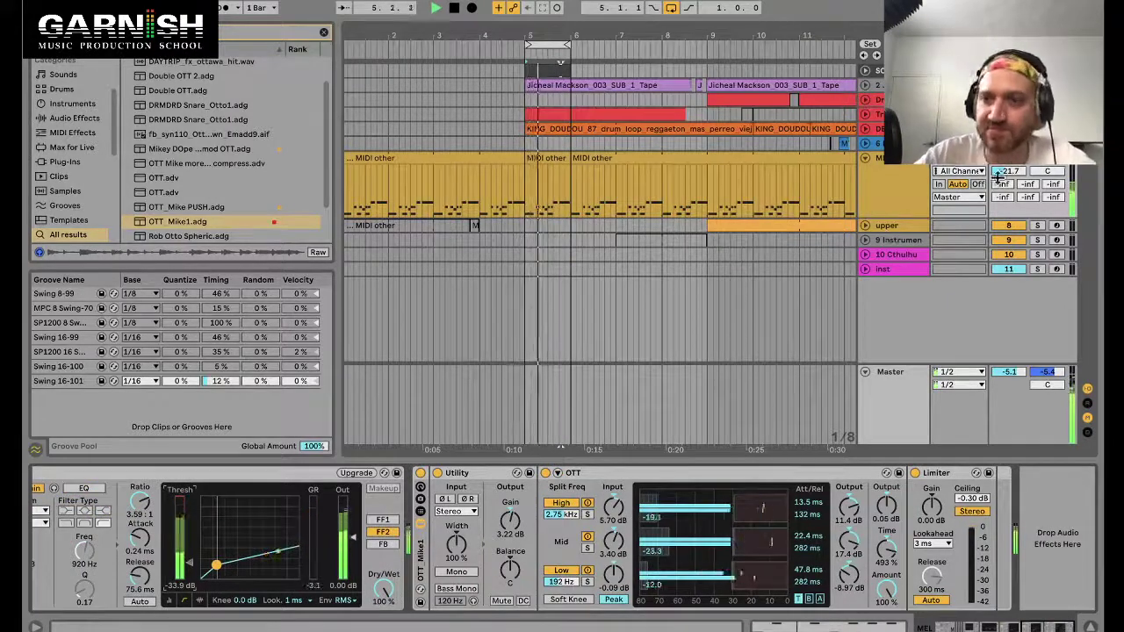
drag(1010, 171, 1012, 180)
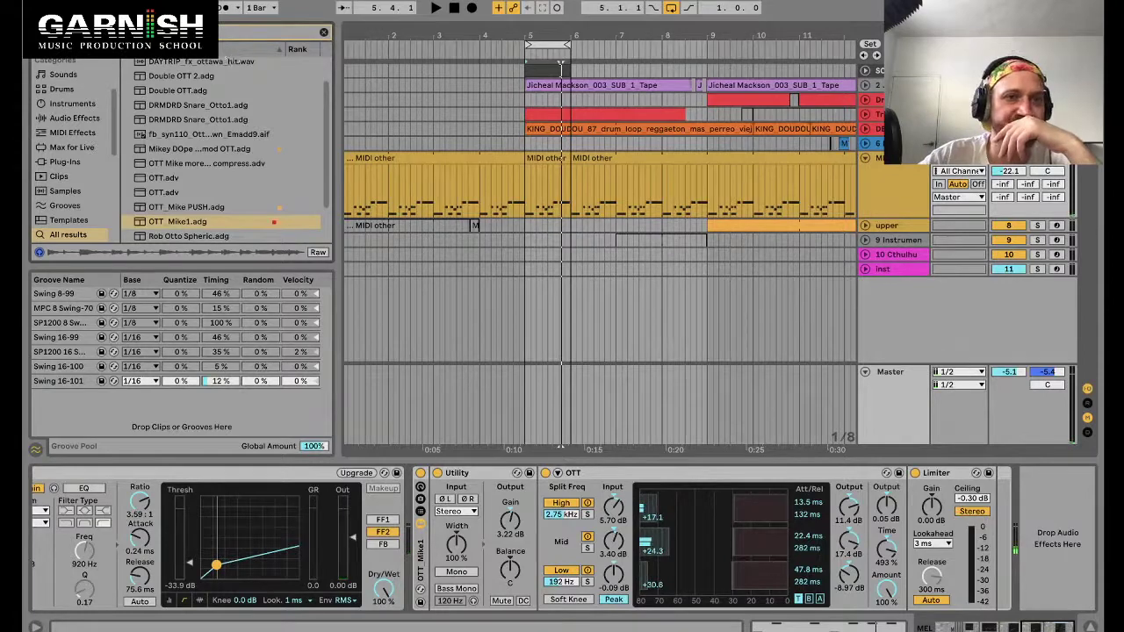
scroll(283, 489, left, 5)
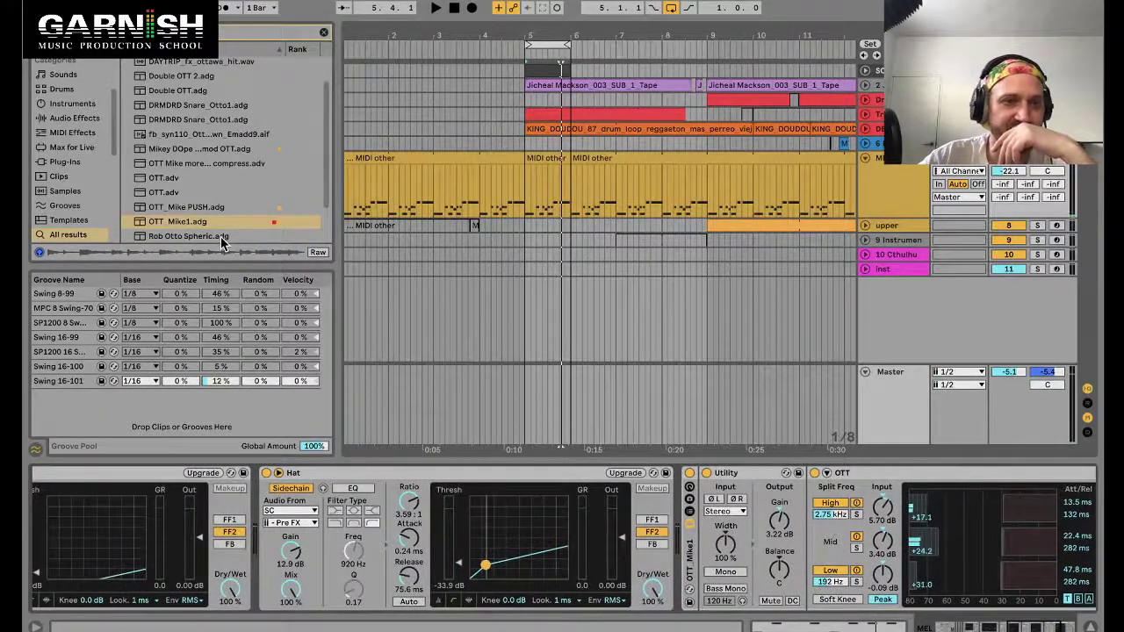
Search the browser for "gate" and insert a Gate between the Hat Compressor and the OTT_Mike1 rack on the MEL track.
scroll(211, 127, up, 1)
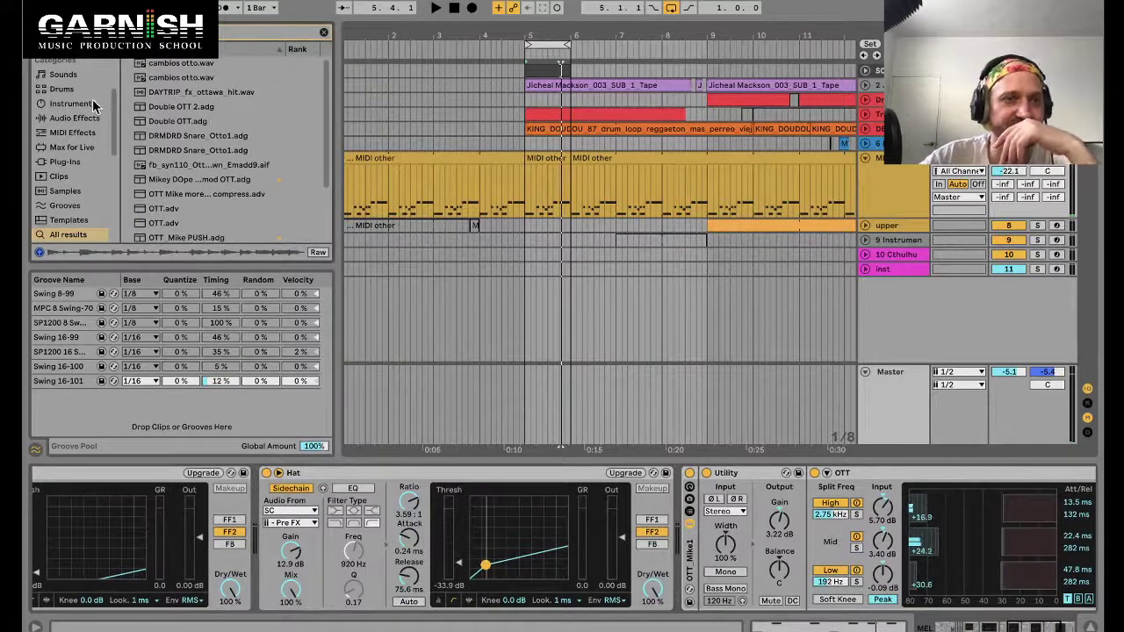
scroll(94, 105, down, 5)
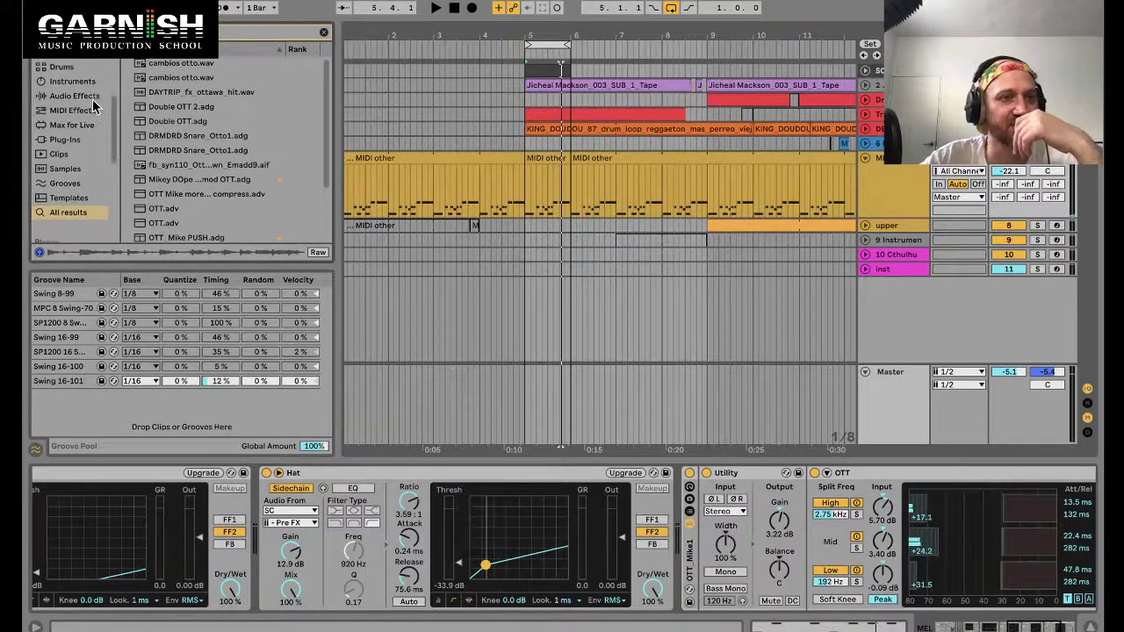
scroll(94, 106, down, 3)
scroll(94, 106, up, 4)
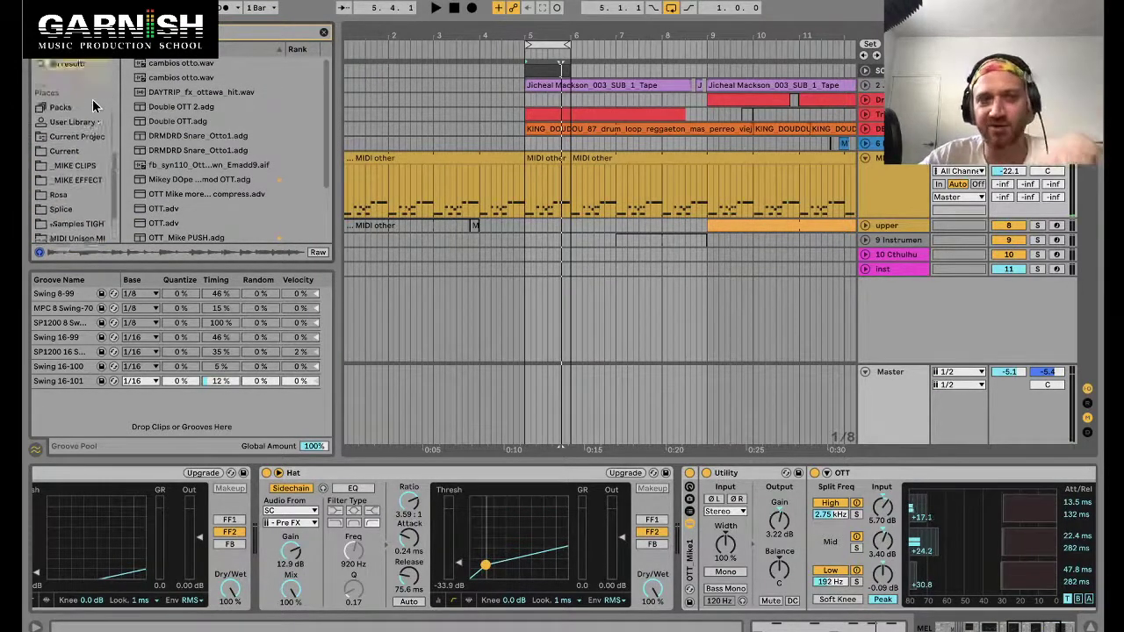
scroll(94, 105, up, 5)
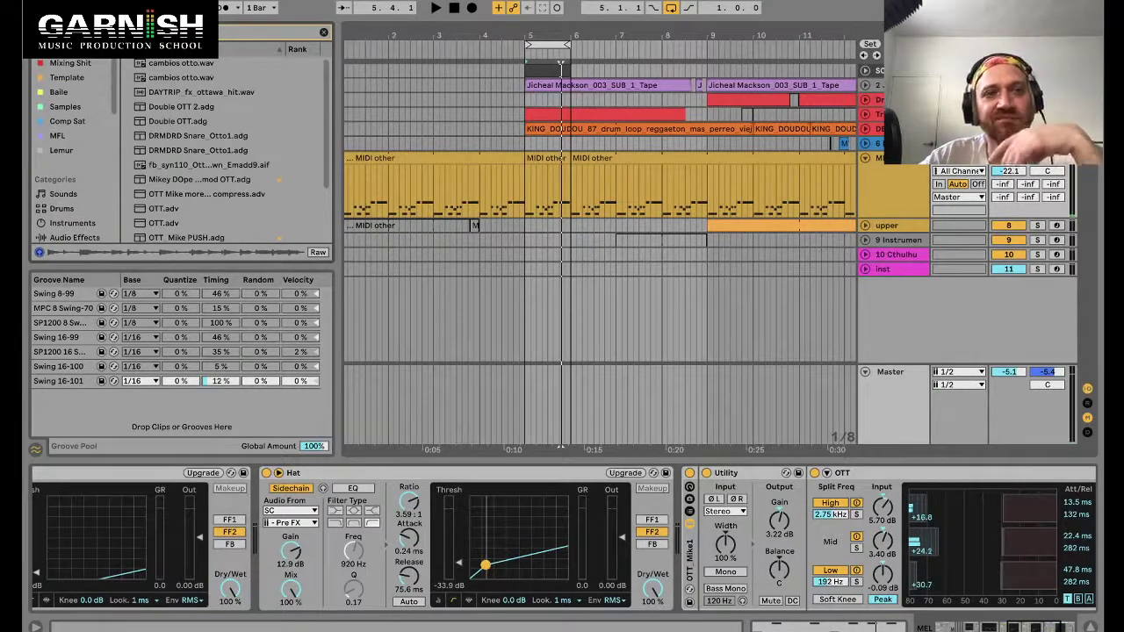
key(ctrl+f)
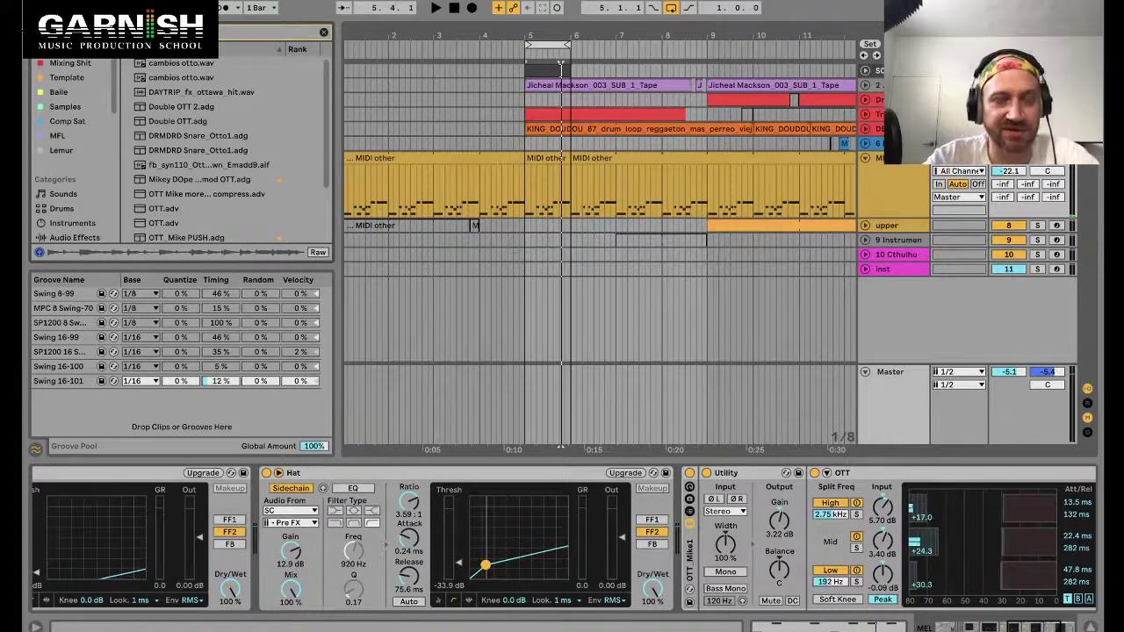
text(gate)
click(157, 64)
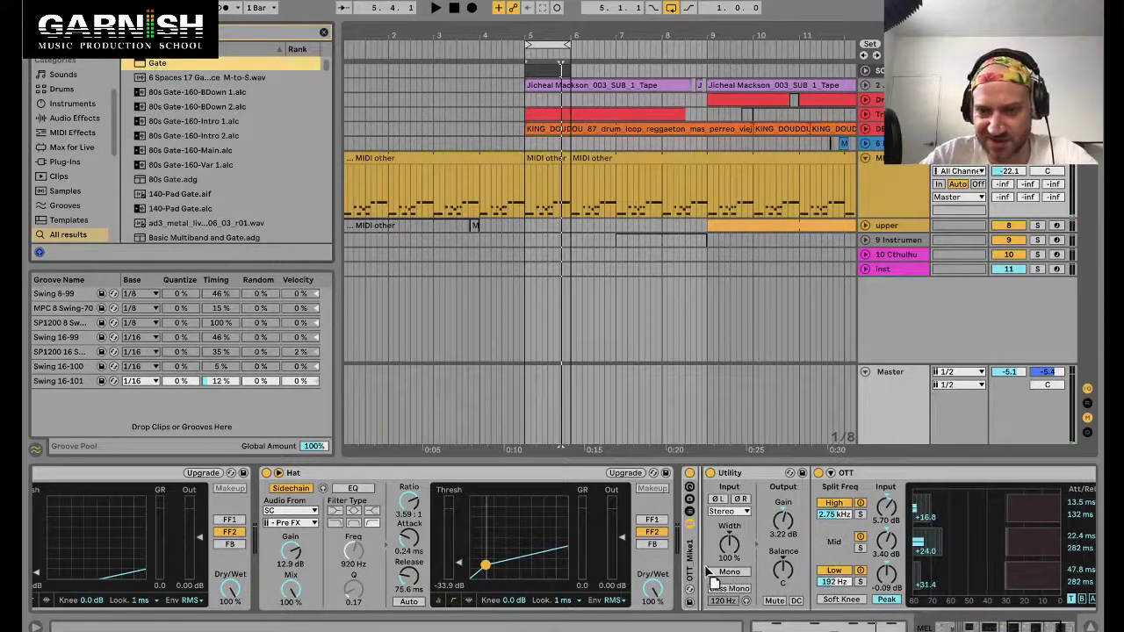
key(Return)
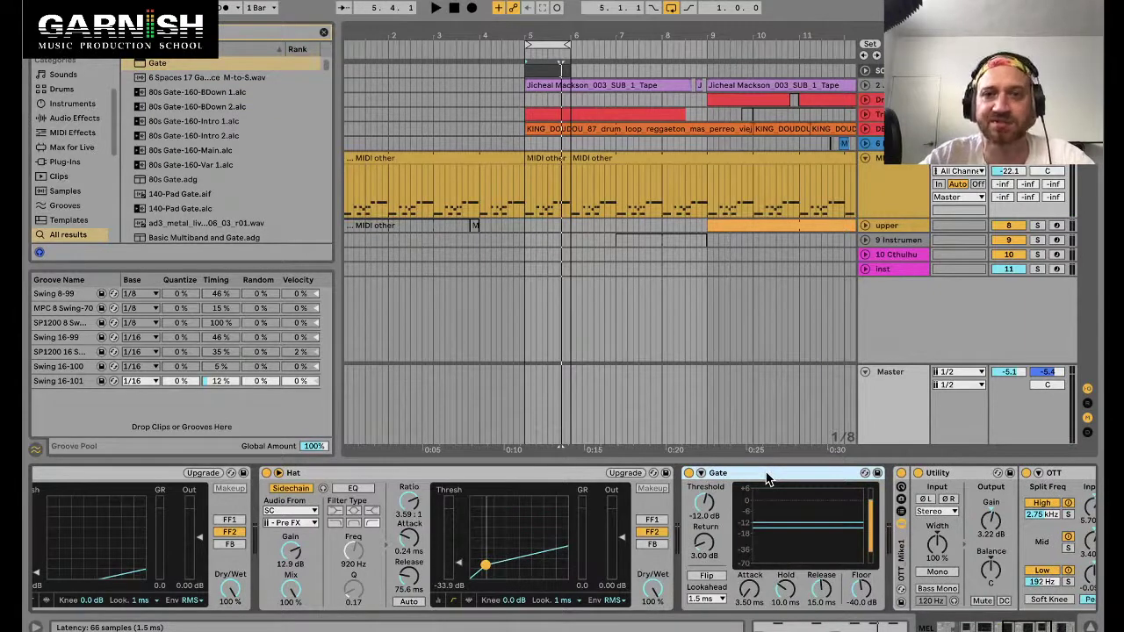
Move the Gate from the MEL track to the end of the Trap drum track's device chain and review that chain.
drag(766, 479, 532, 117)
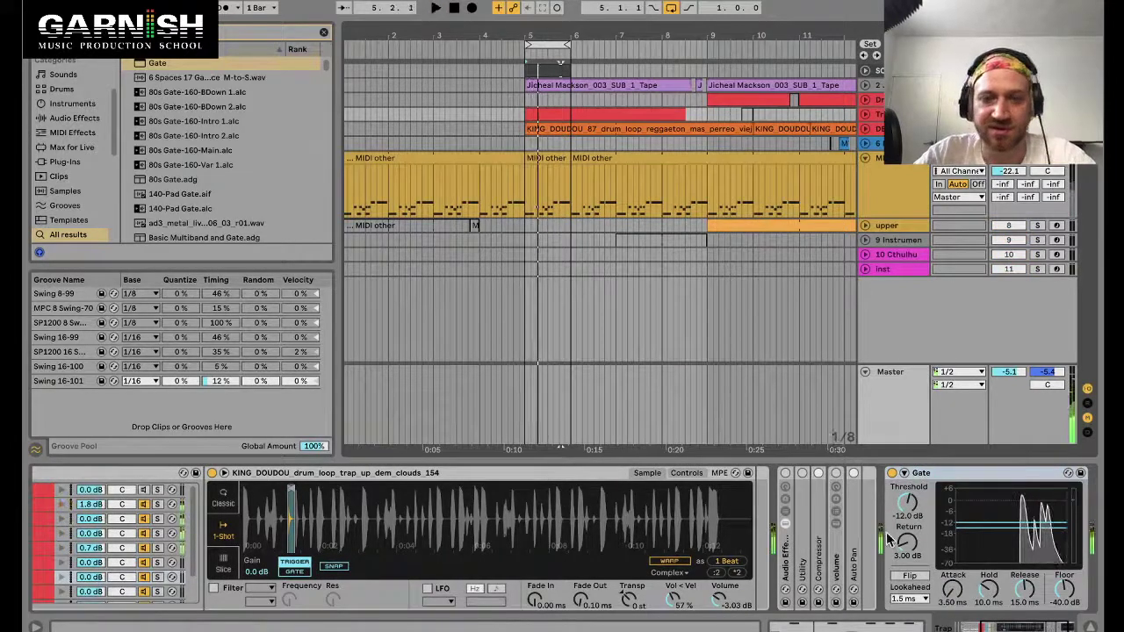
scroll(876, 494, right, 2)
scroll(877, 493, left, 5)
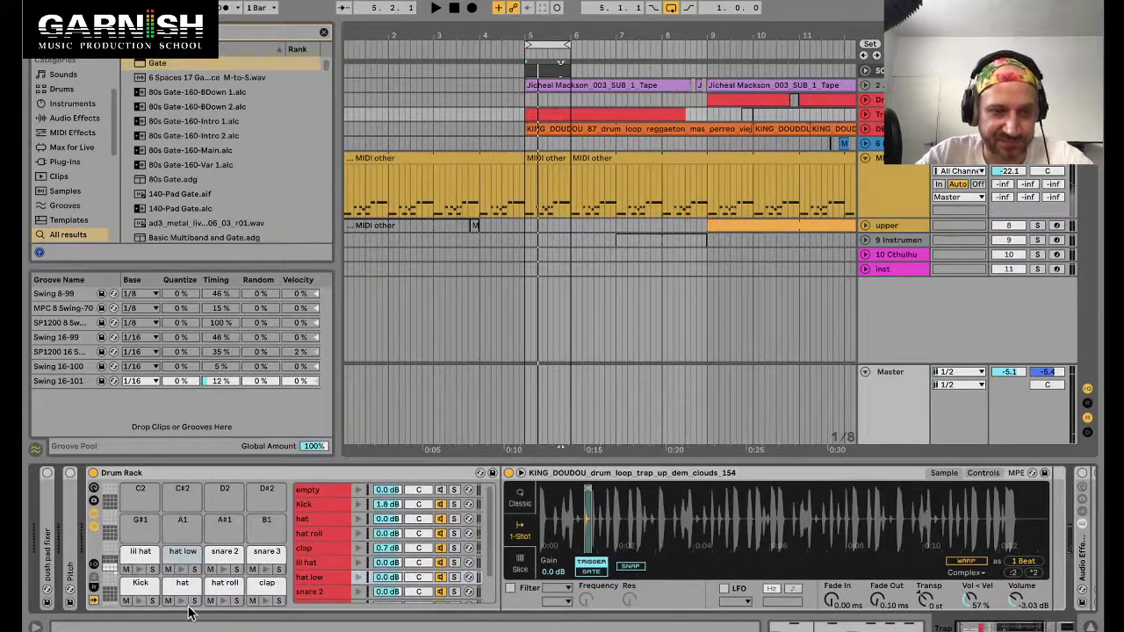
scroll(558, 562, right, 5)
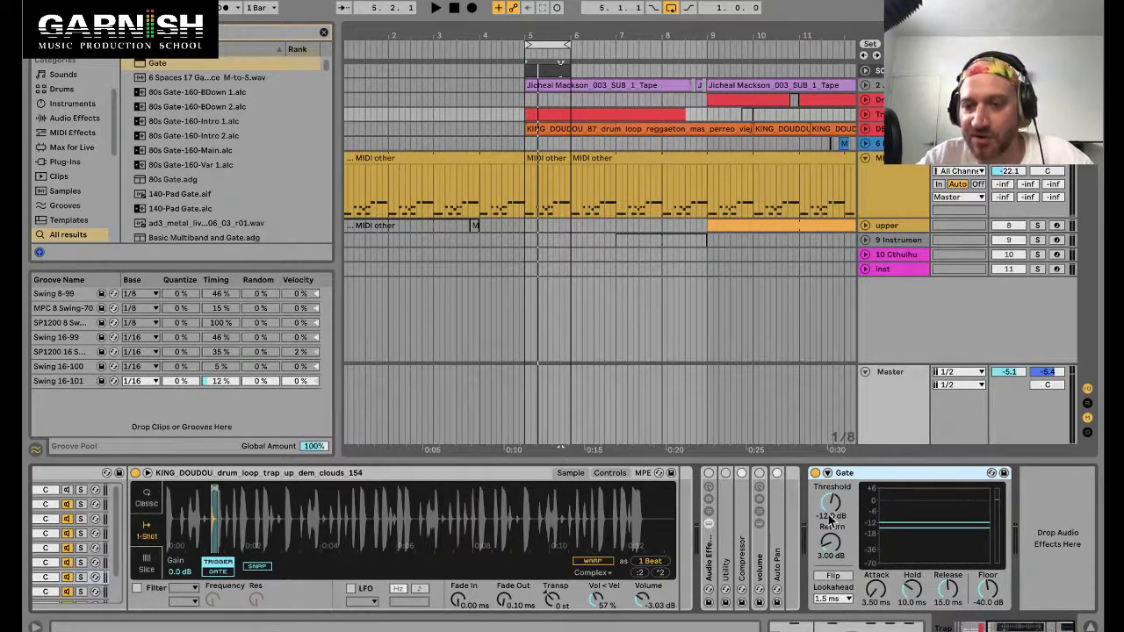
Set the Gate's floor to -inf dB and its threshold to -10.2 dB.
mouse_move(989, 590)
mouse_down()
mouse_move(989, 560)
mouse_move(994, 597)
mouse_up()
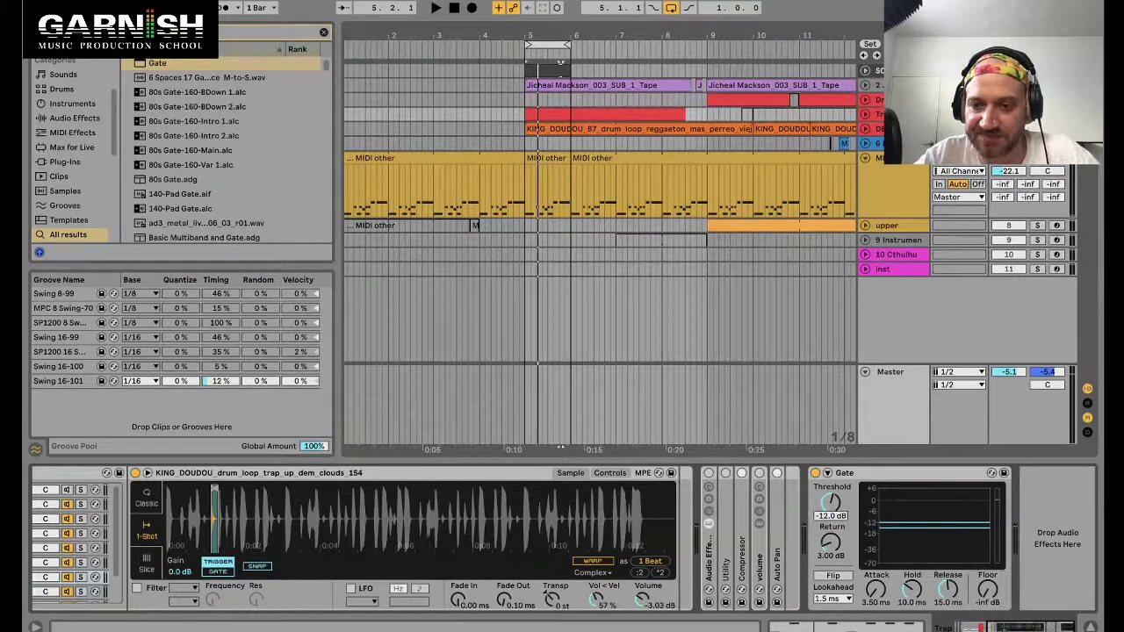
drag(830, 516, 831, 507)
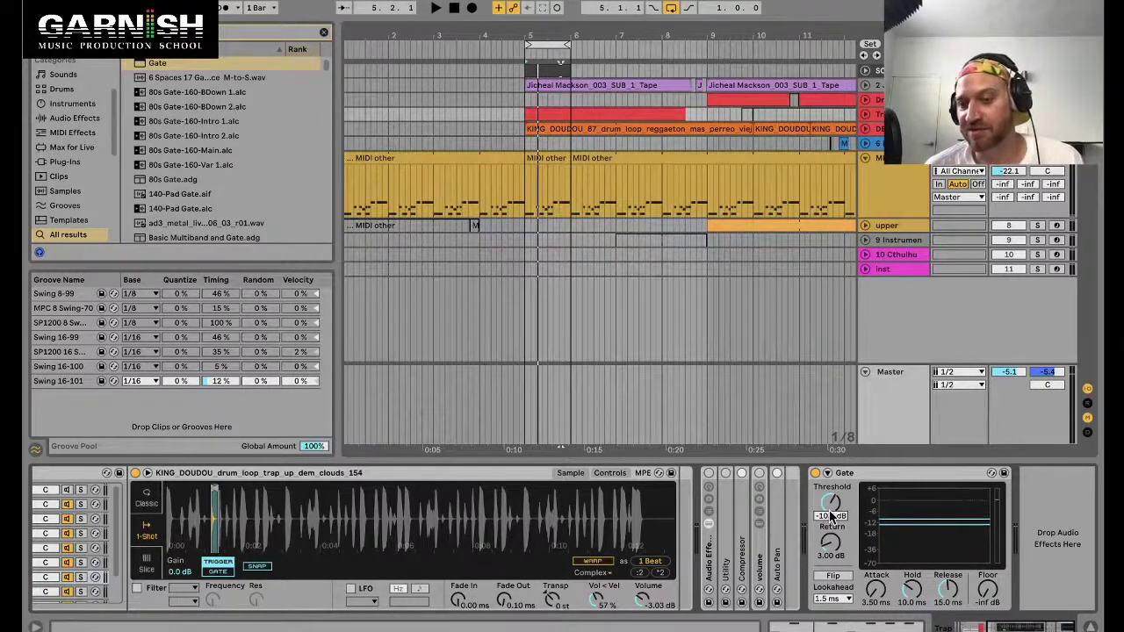
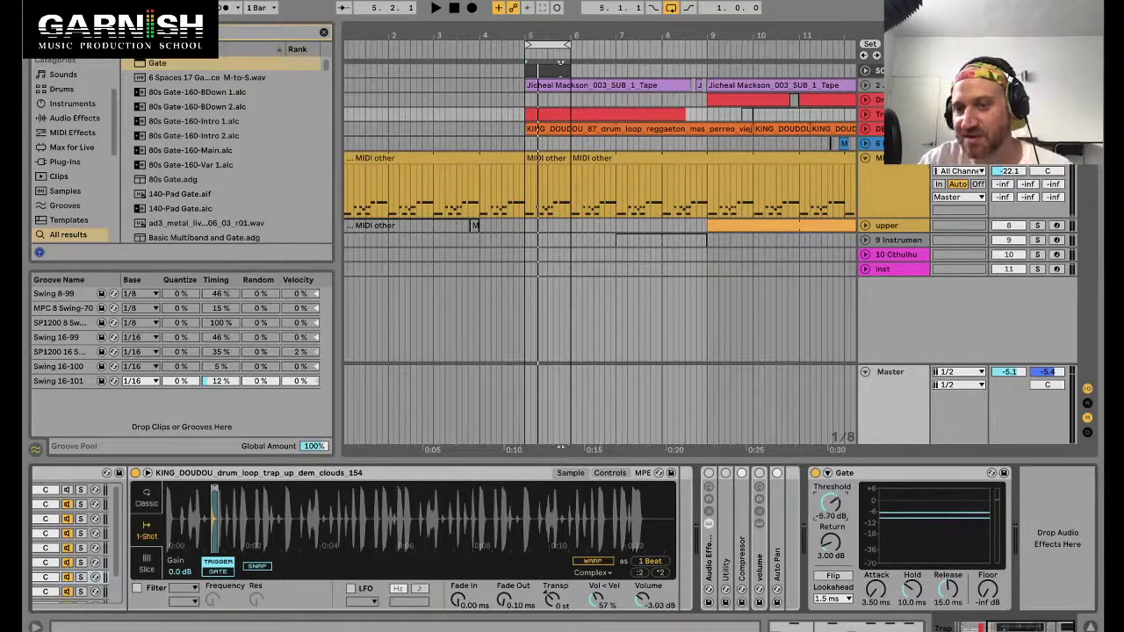
mouse_move(831, 502)
mouse_down()
mouse_move(830, 514)
mouse_move(836, 504)
mouse_up()
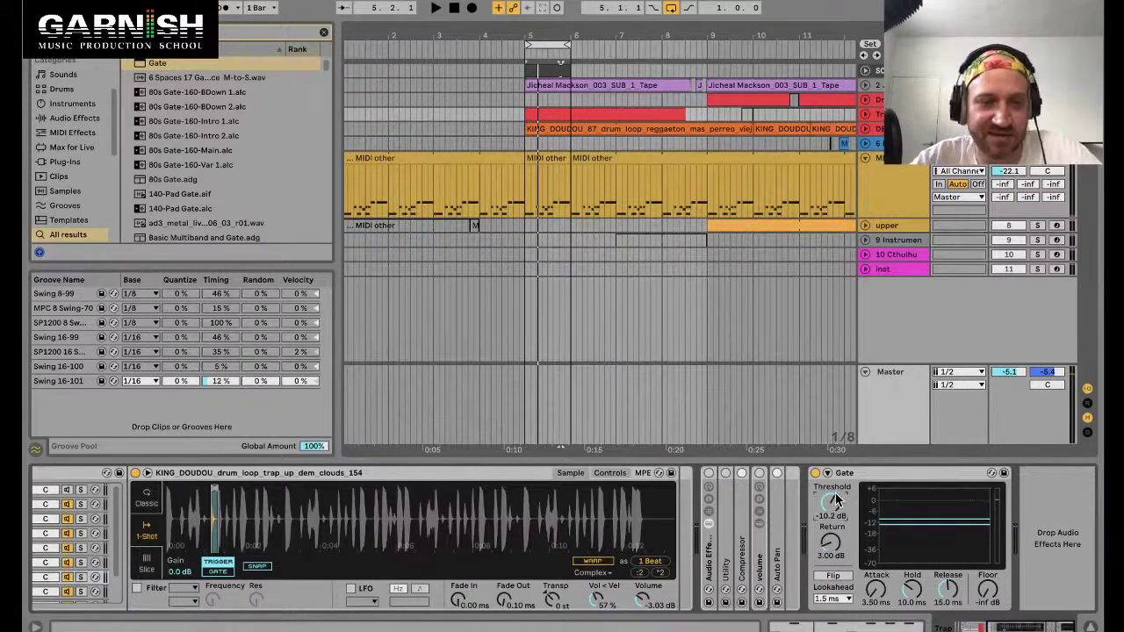
click(864, 474)
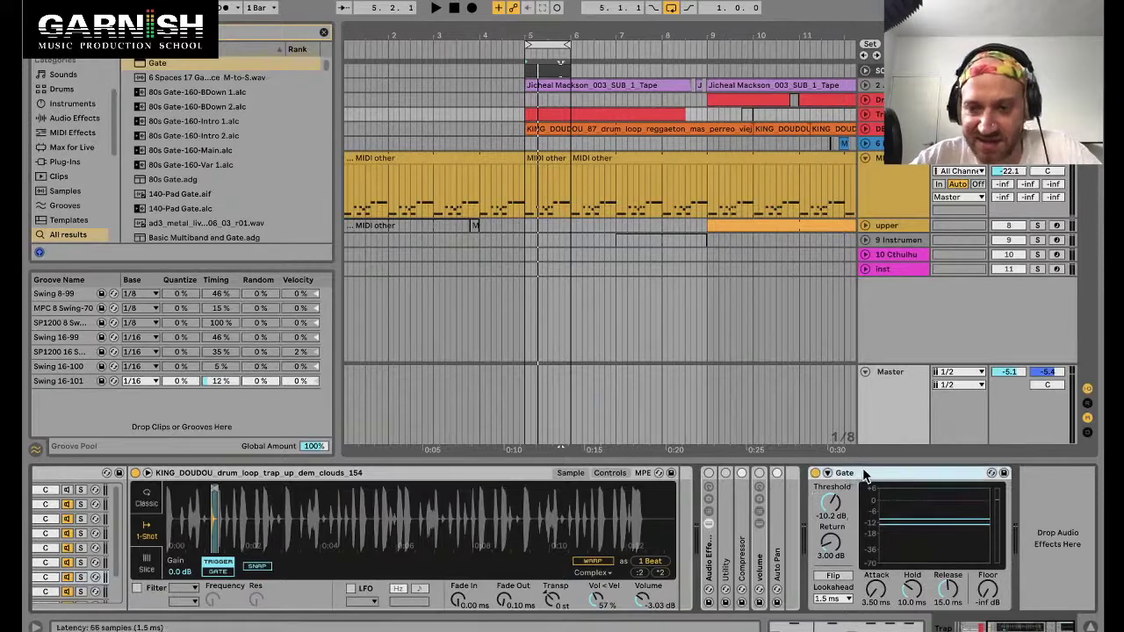
Check the Restream chat for new messages and return to the Gate on the Trap track in Ableton Live.
key(super+Tab)
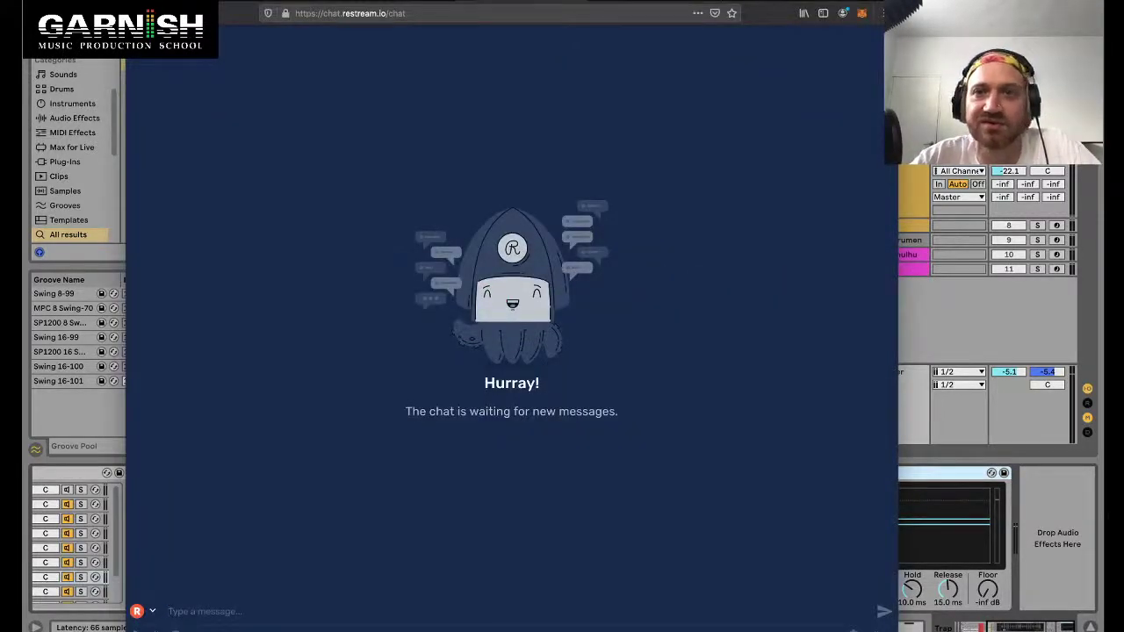
key(super+Tab)
key(super+Tab)
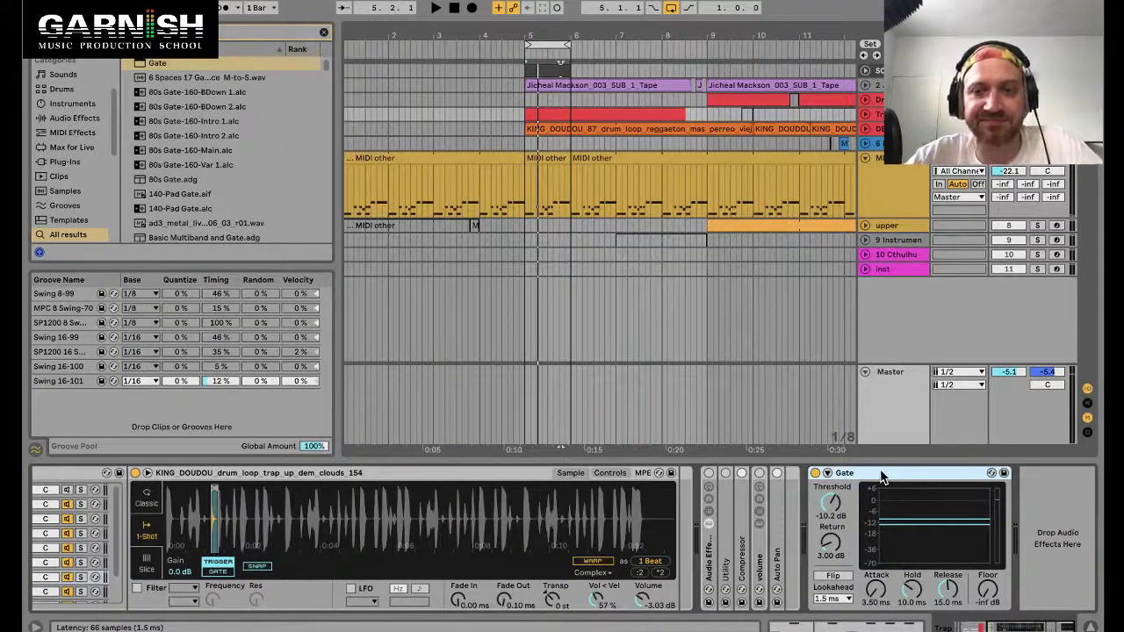
click(367, 476)
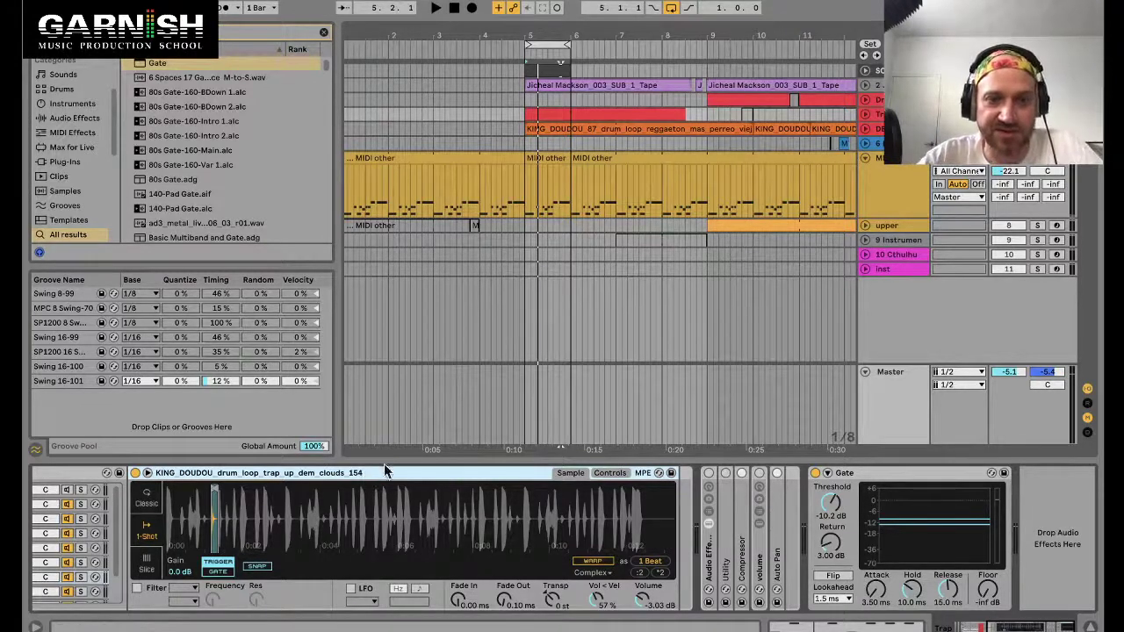
click(883, 471)
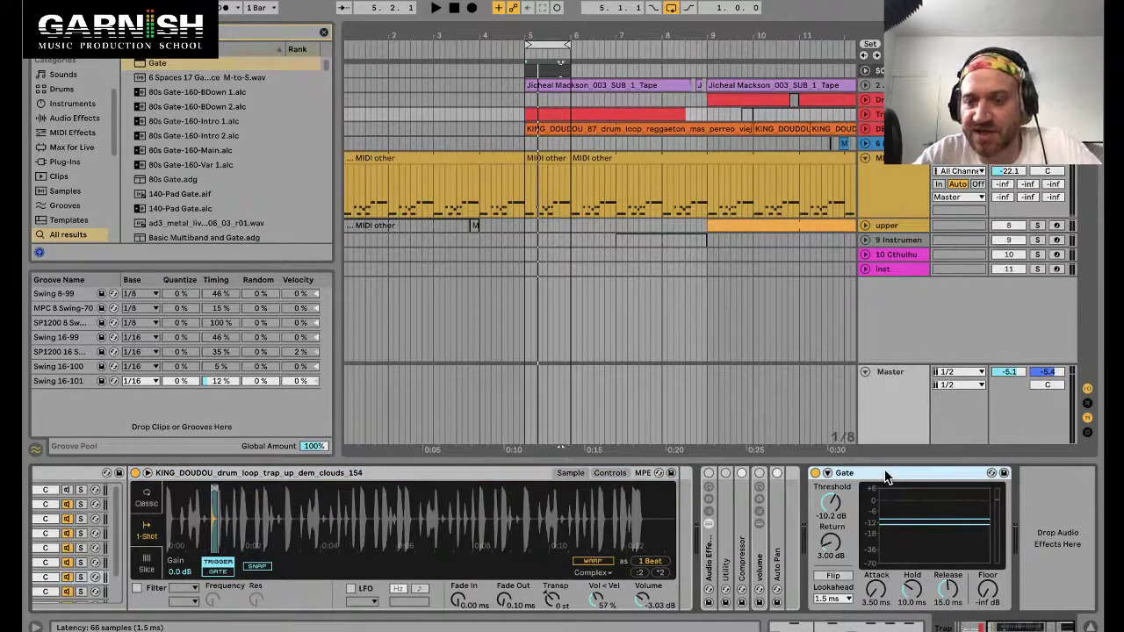
Raise the Gate's threshold to -0.16 dB while auditioning the loop.
key(space)
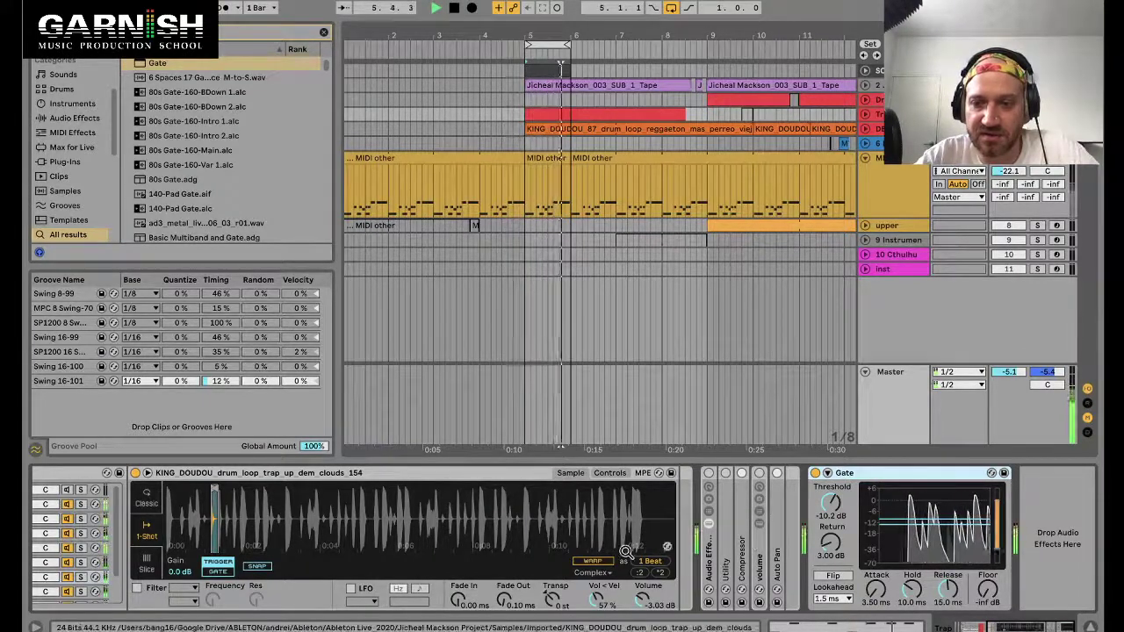
right_click(831, 502)
key(Escape)
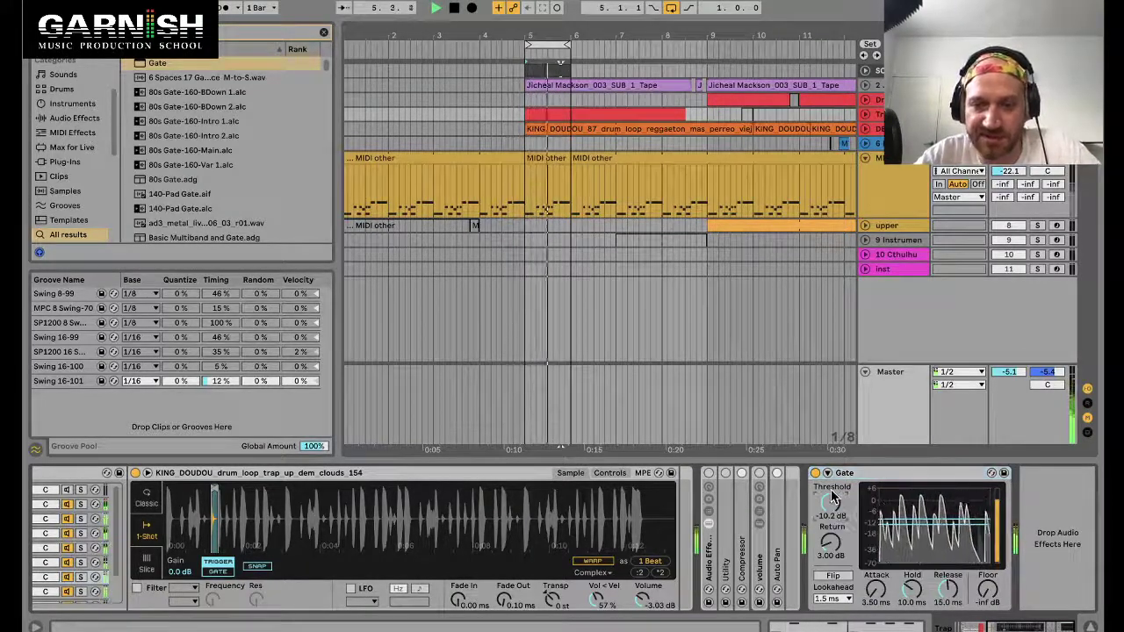
mouse_move(832, 503)
mouse_down()
mouse_move(817, 516)
mouse_move(834, 507)
mouse_up()
key(space)
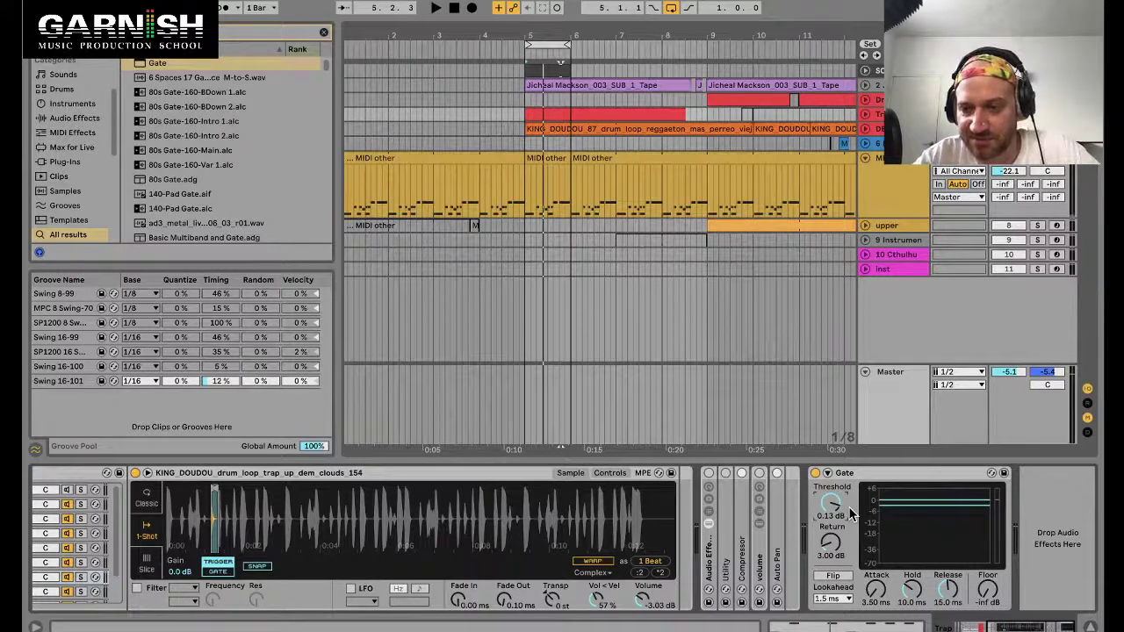
key(space)
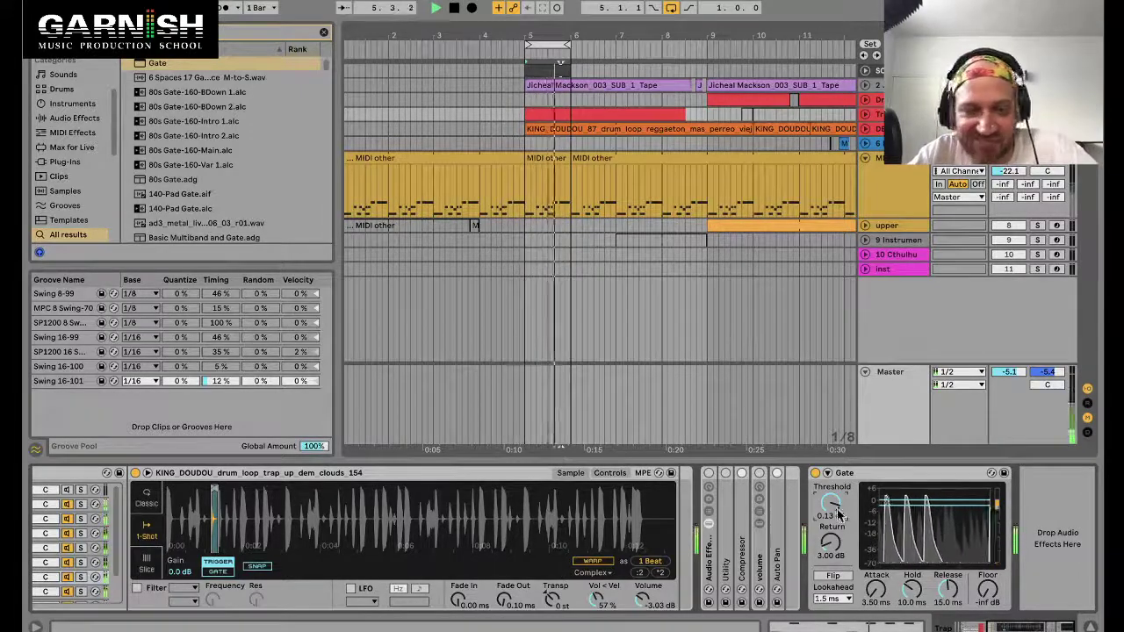
drag(836, 513, 836, 515)
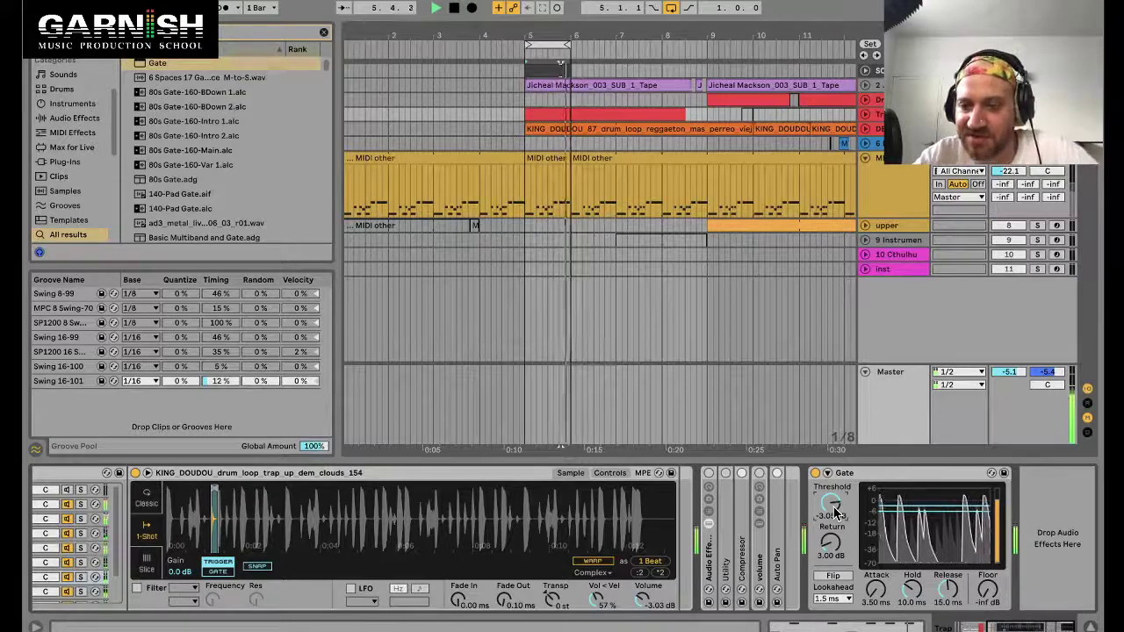
mouse_move(836, 513)
mouse_down()
mouse_move(832, 496)
mouse_move(835, 513)
mouse_up()
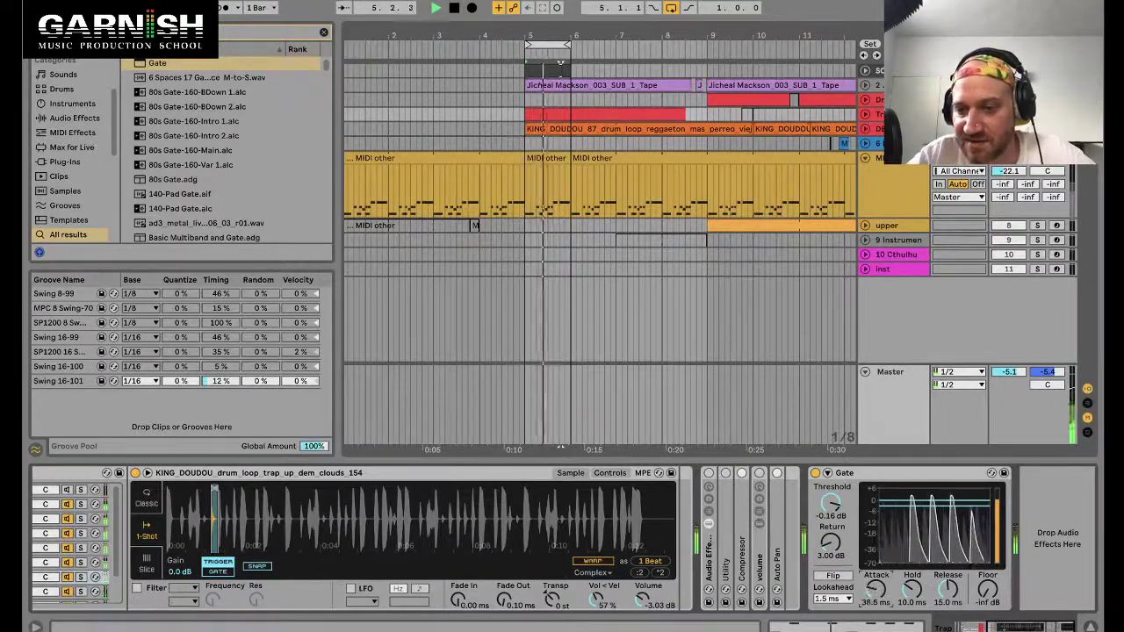
Try longer attack times on the Gate while the loop plays, and set the attack to 0.02 ms.
drag(875, 590, 875, 580)
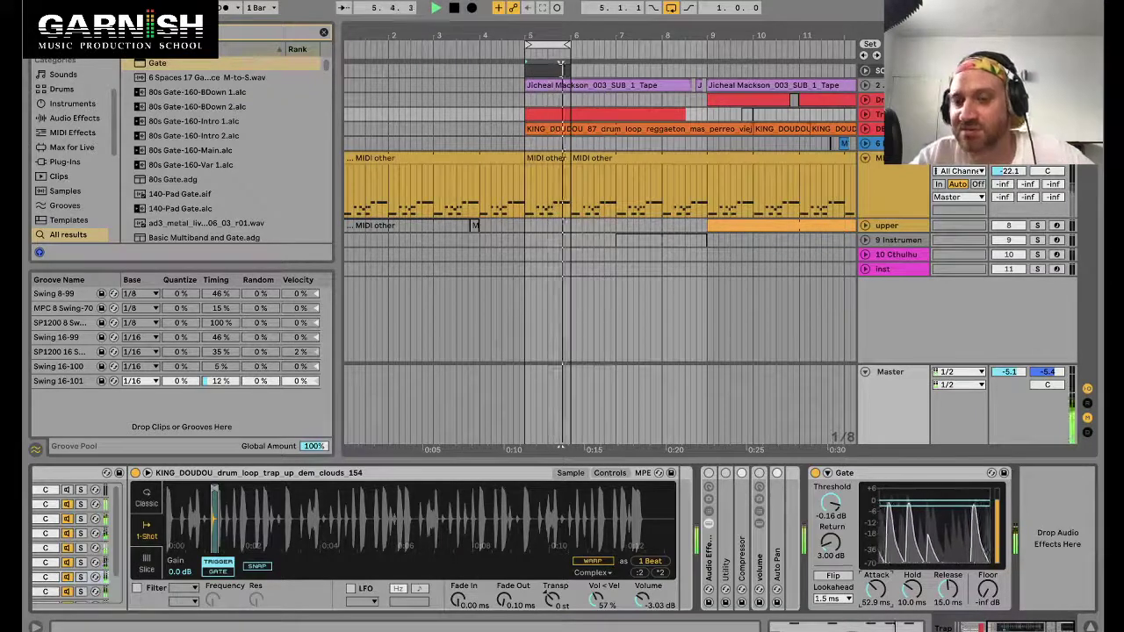
drag(875, 590, 875, 597)
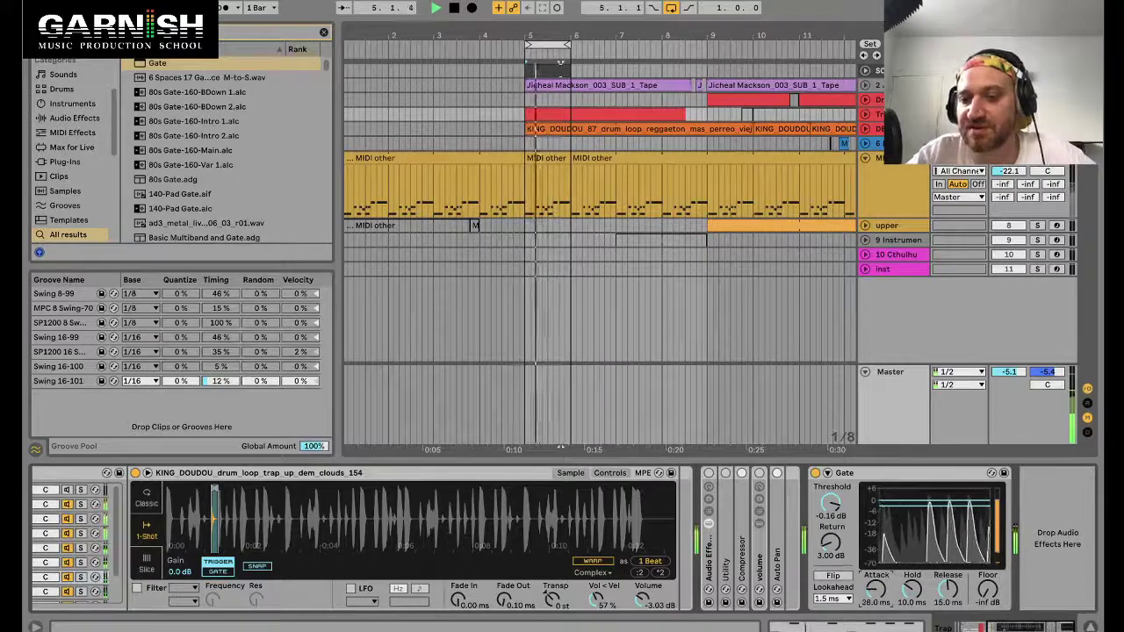
drag(878, 594, 878, 584)
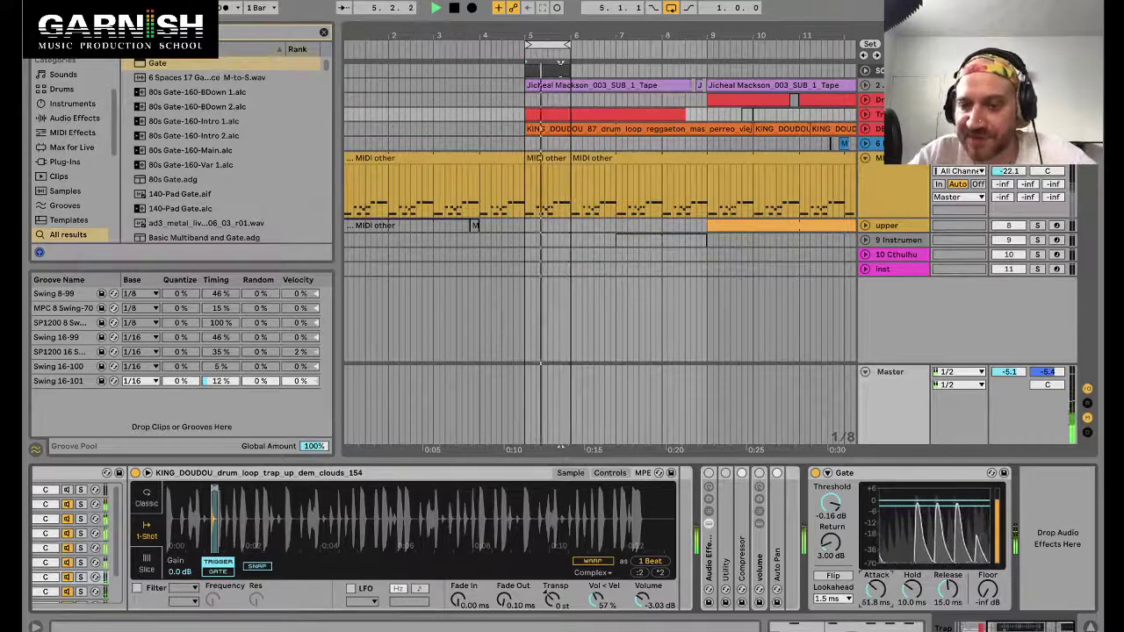
drag(877, 589, 876, 586)
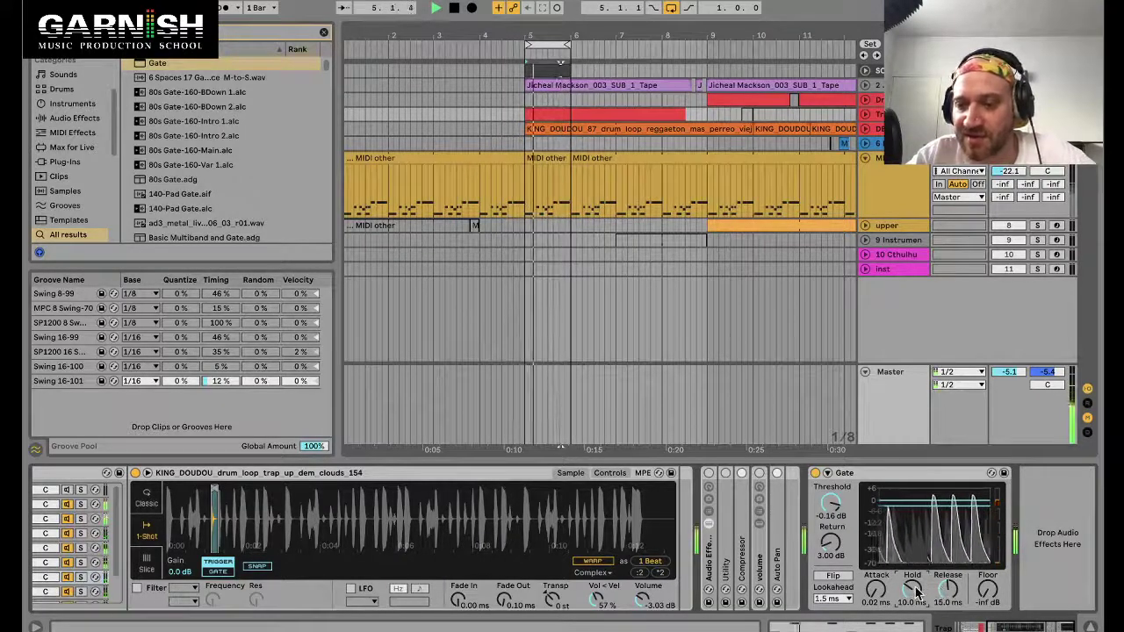
Tighten the Gate during playback to a threshold of -1.21 dB, hold of 9.62 ms and release of 0.75 ms.
drag(911, 590, 912, 606)
drag(917, 595, 948, 601)
drag(830, 504, 830, 511)
drag(920, 596, 920, 575)
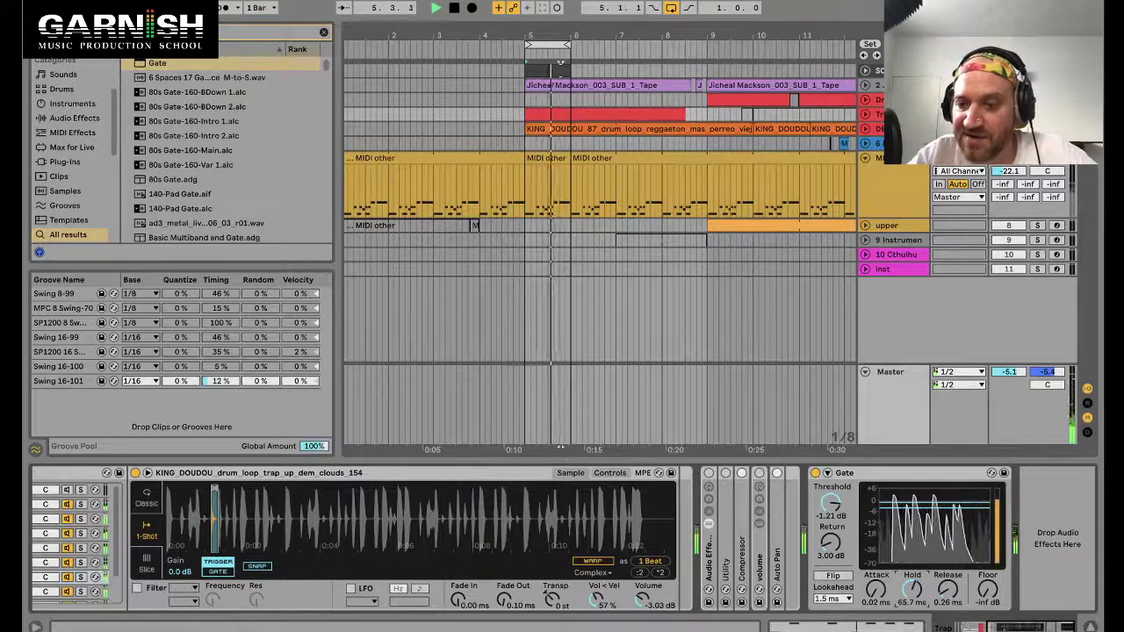
drag(911, 590, 947, 607)
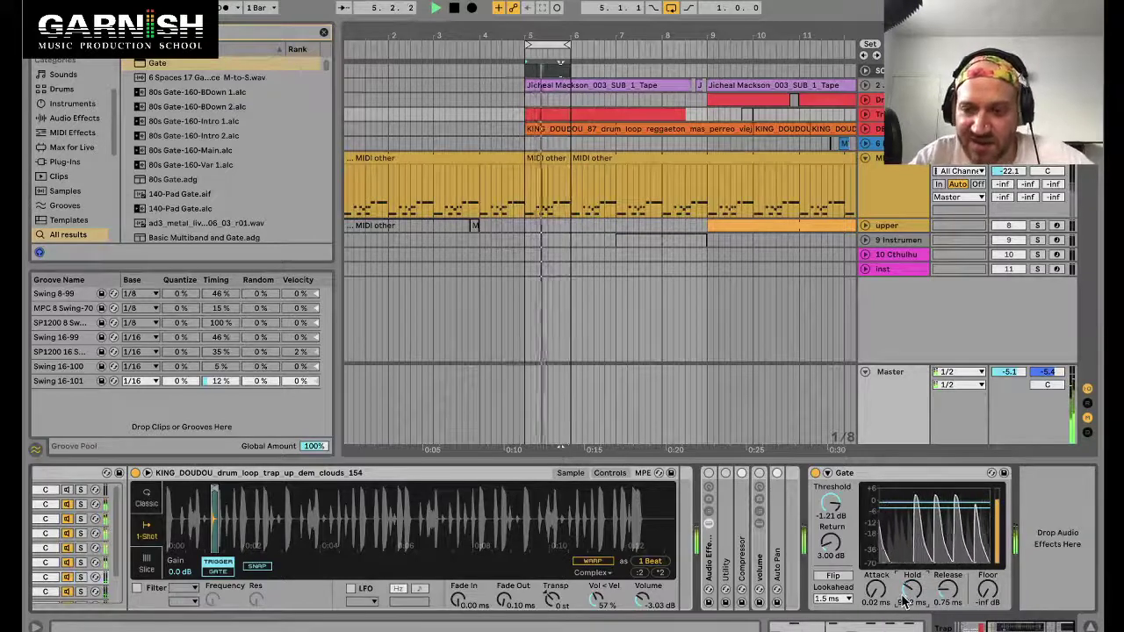
Audition the Gate's floor at about -17.8, -40.7 and -29.7 dB, return it to -inf dB and stop playback.
mouse_move(987, 590)
mouse_down()
mouse_move(987, 571)
mouse_move(988, 584)
mouse_up()
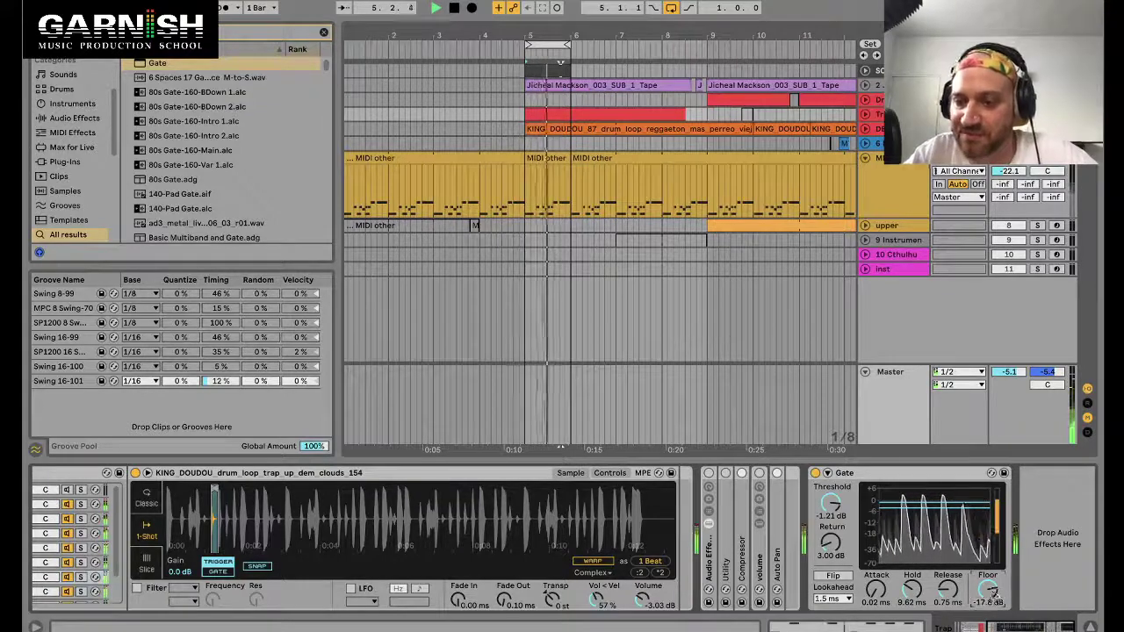
drag(992, 597, 988, 628)
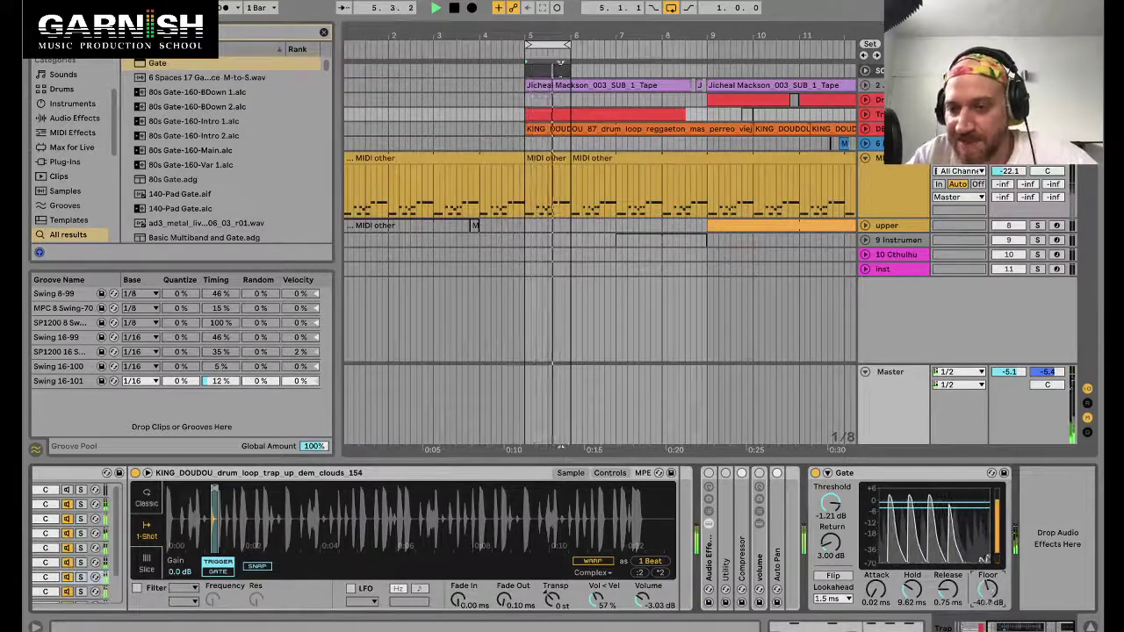
drag(989, 593, 989, 591)
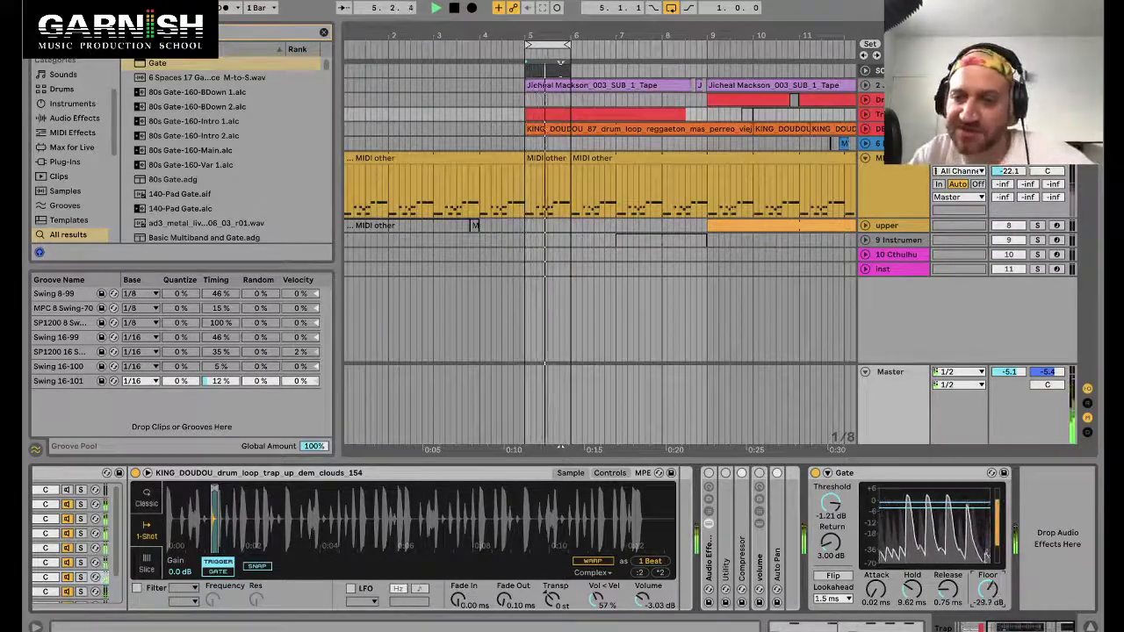
drag(989, 594, 988, 623)
key(space)
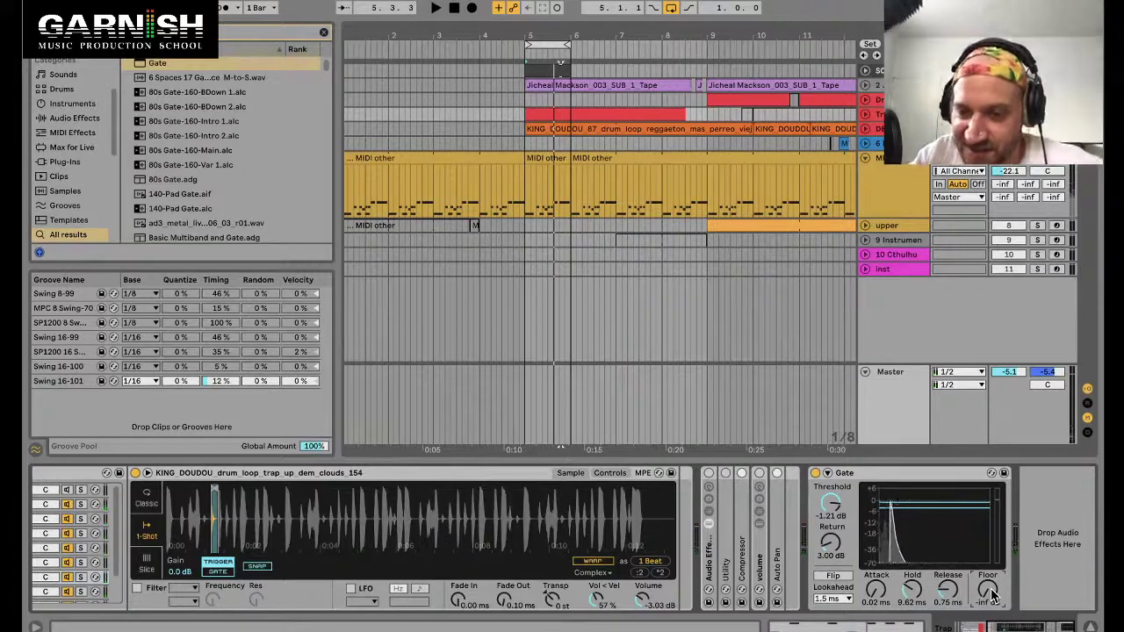
Select the Gate device and raise its threshold to about 0.32 dB.
click(874, 474)
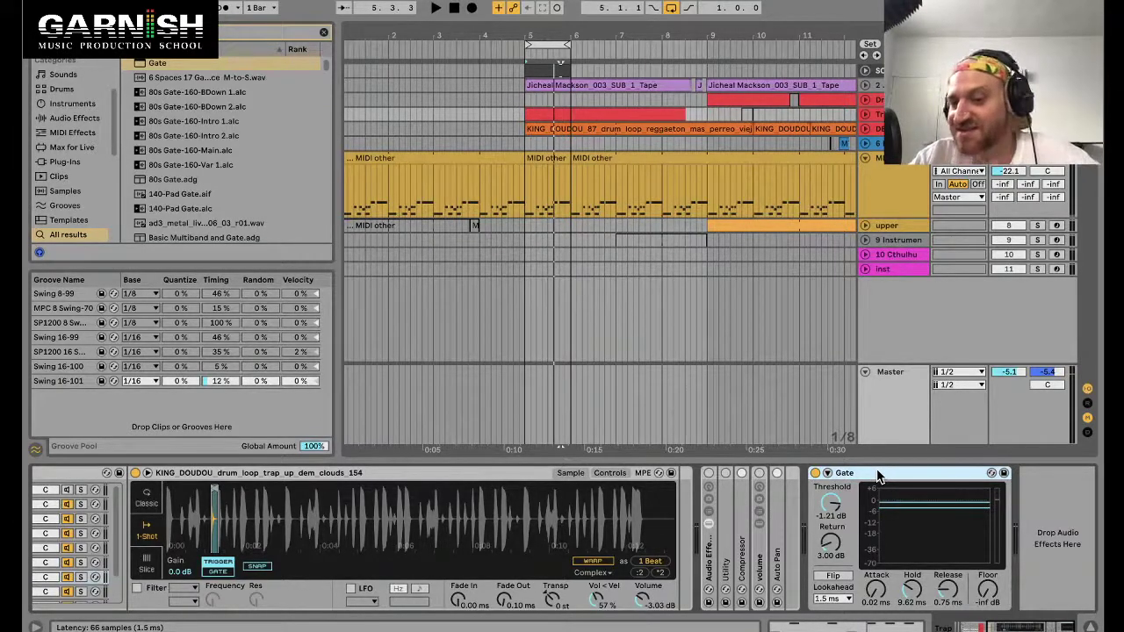
drag(831, 502, 831, 498)
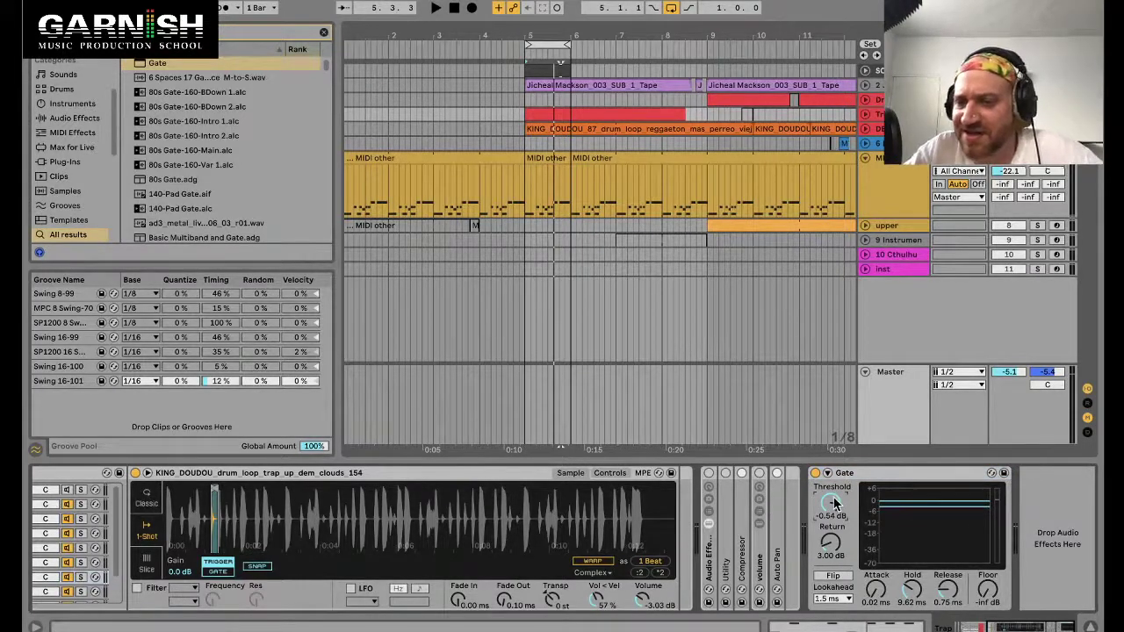
drag(835, 503, 834, 508)
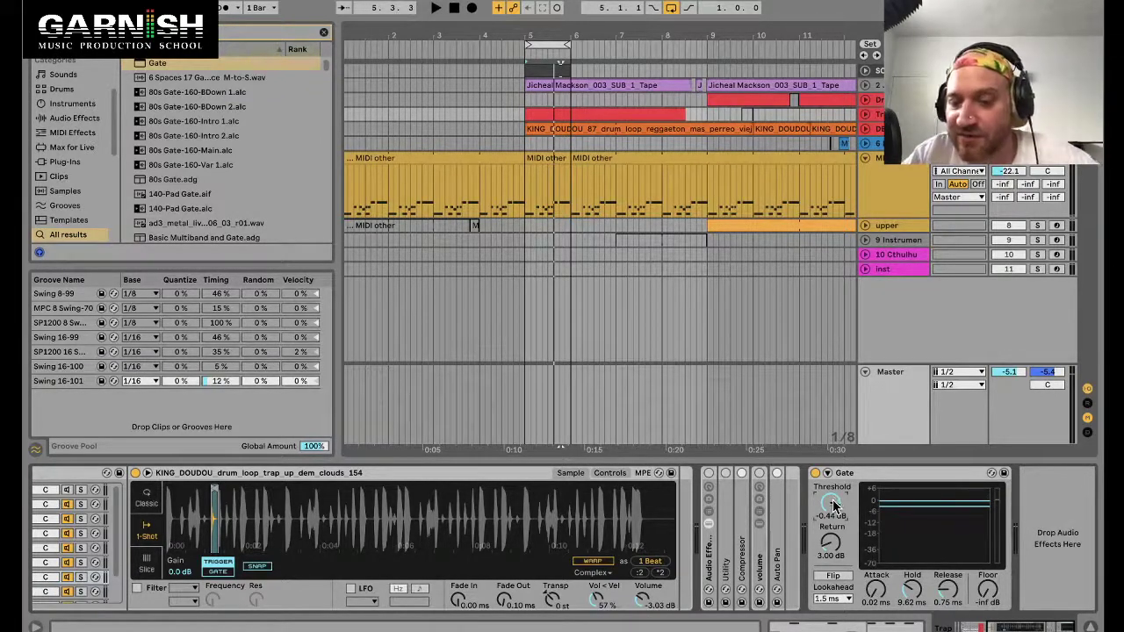
drag(834, 503, 834, 498)
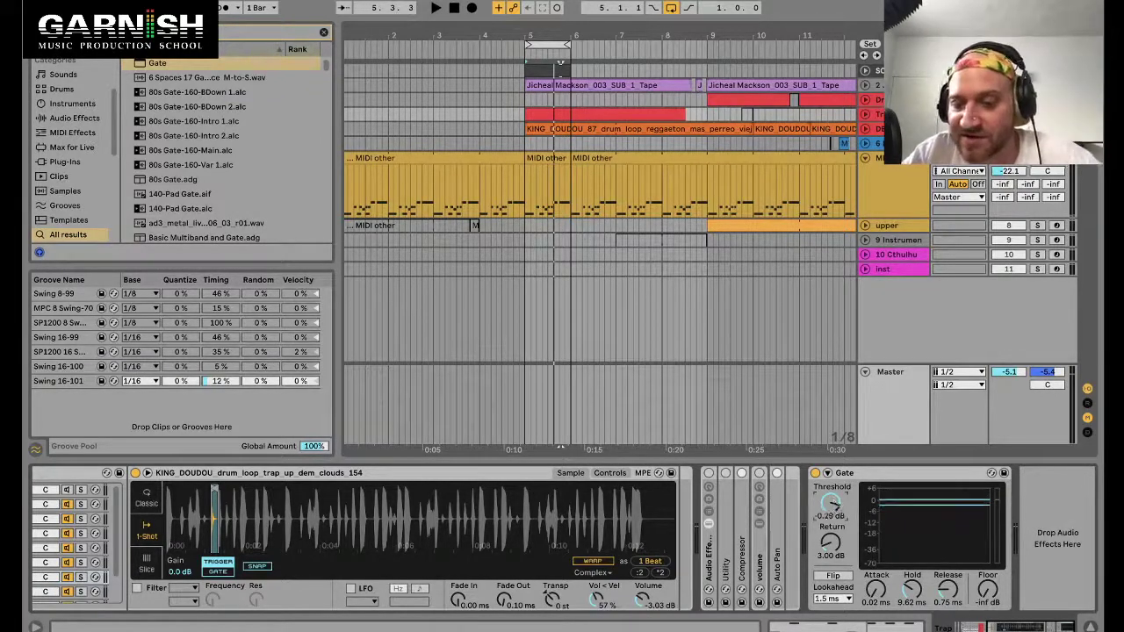
Play the loop with the Gate's lookahead at 10 ms and 0 ms, leaving it at 10 ms.
click(834, 599)
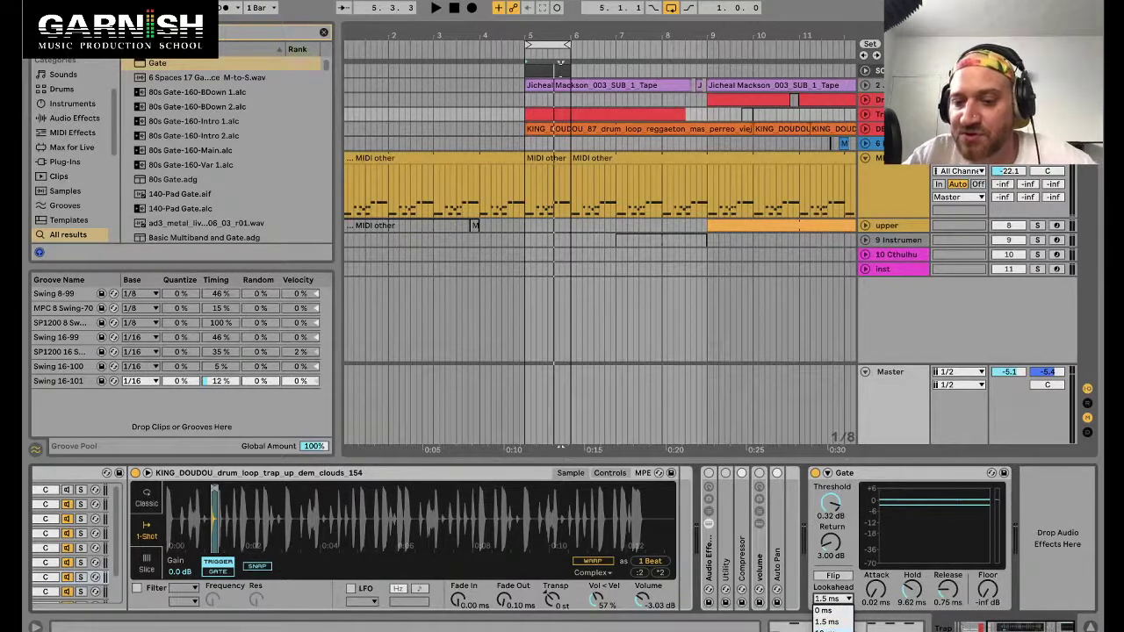
click(830, 630)
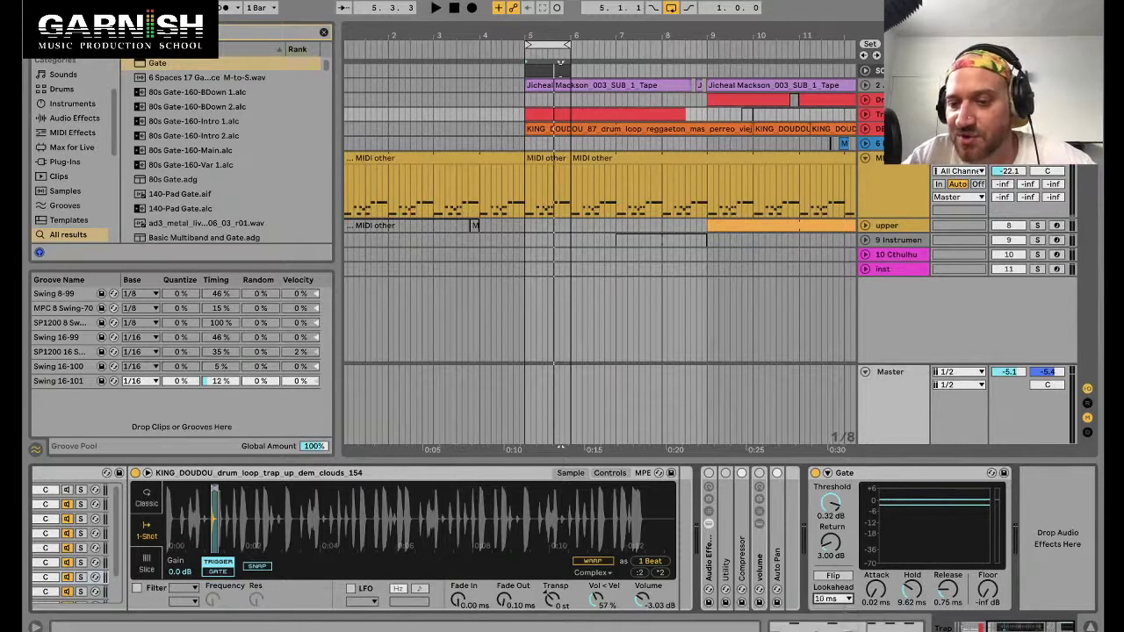
key(space)
click(835, 600)
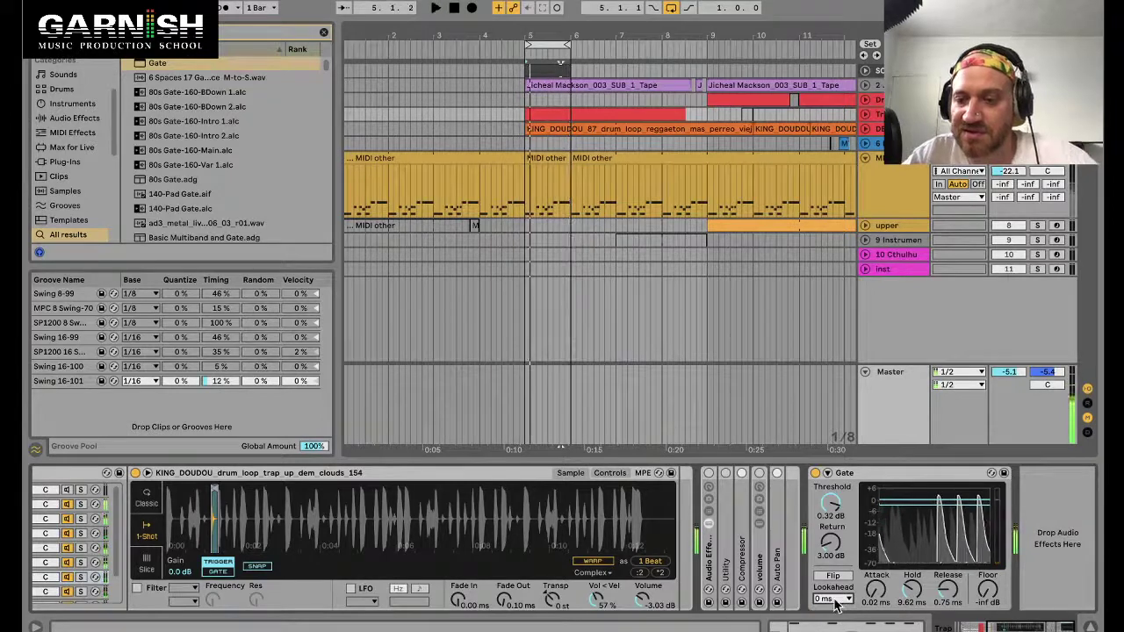
click(832, 610)
key(space)
click(832, 630)
key(space)
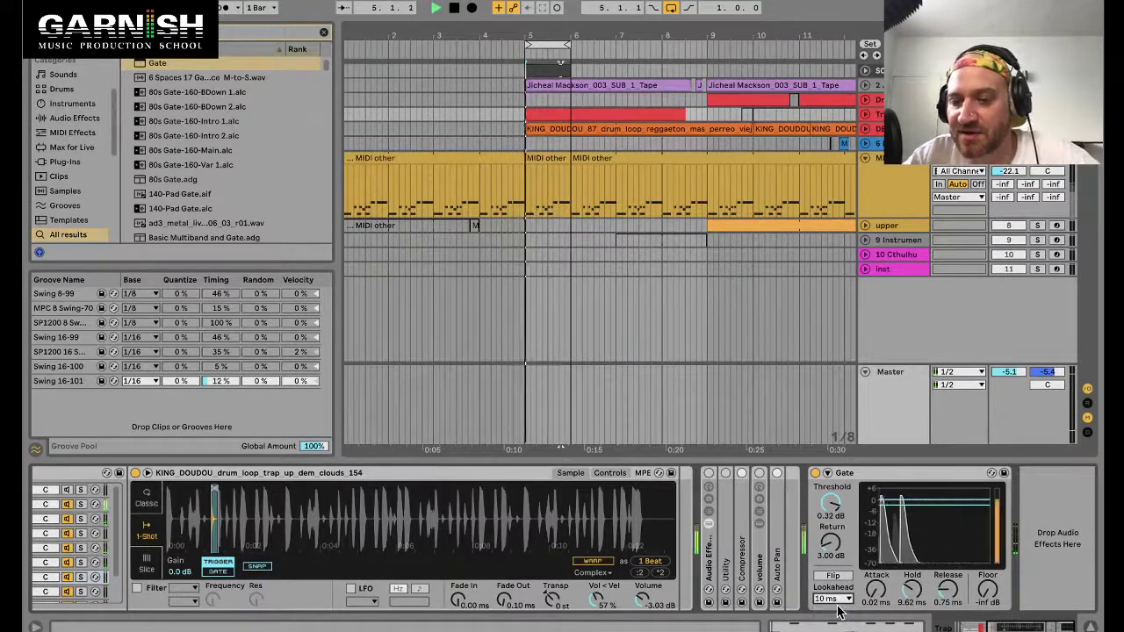
Switch the Gate's lookahead between 0 ms and 10 ms twice during playback to compare the sound, ending on 10 ms.
click(832, 600)
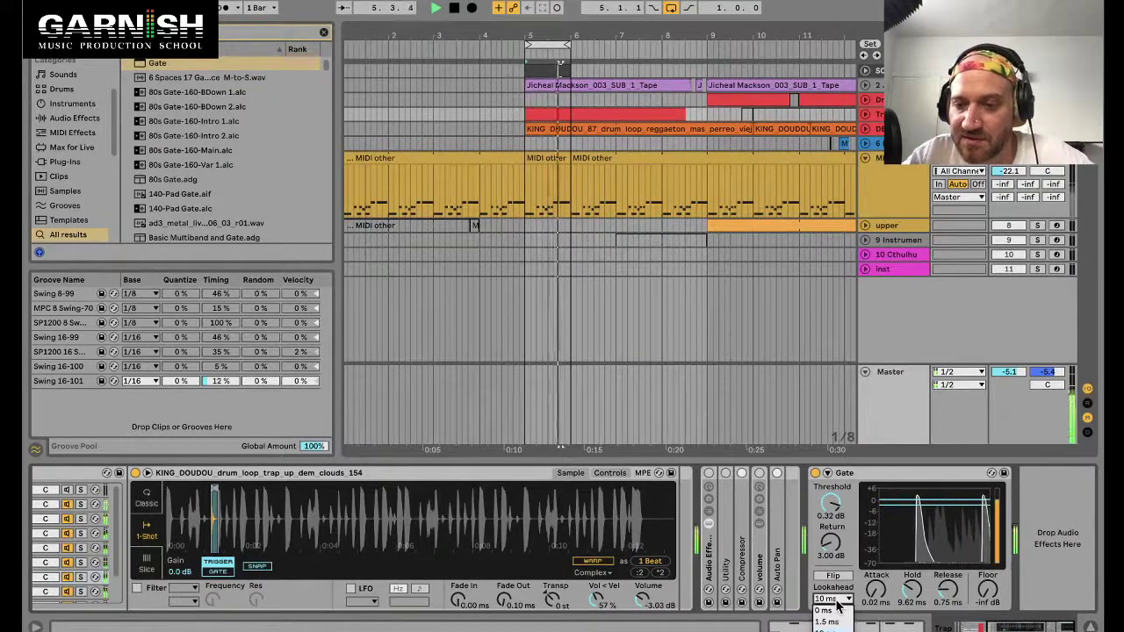
click(825, 611)
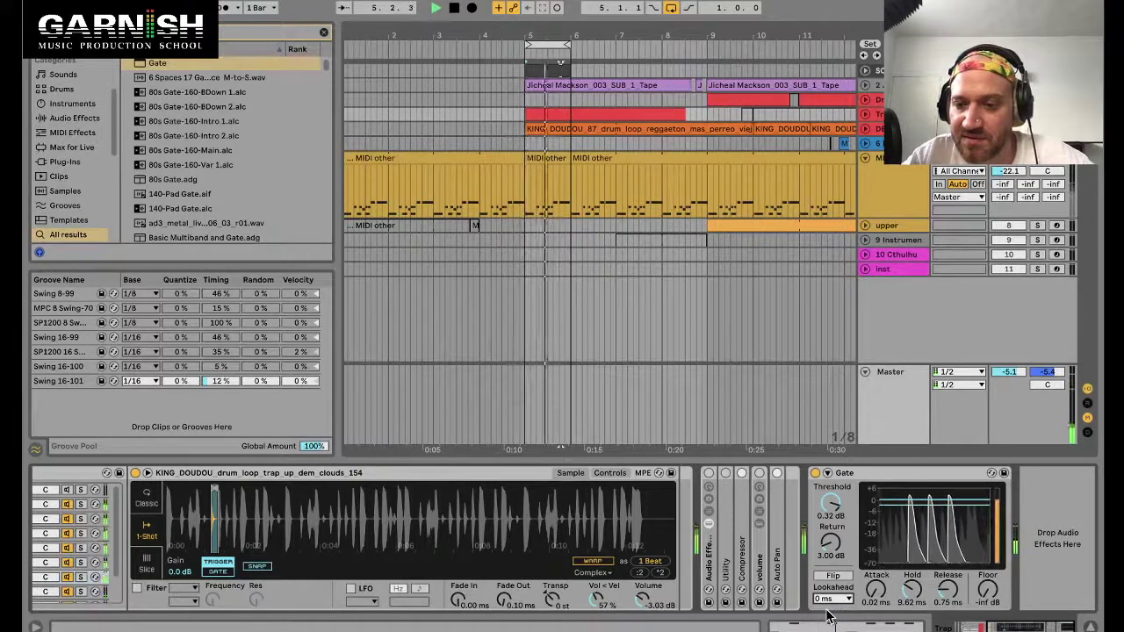
click(832, 600)
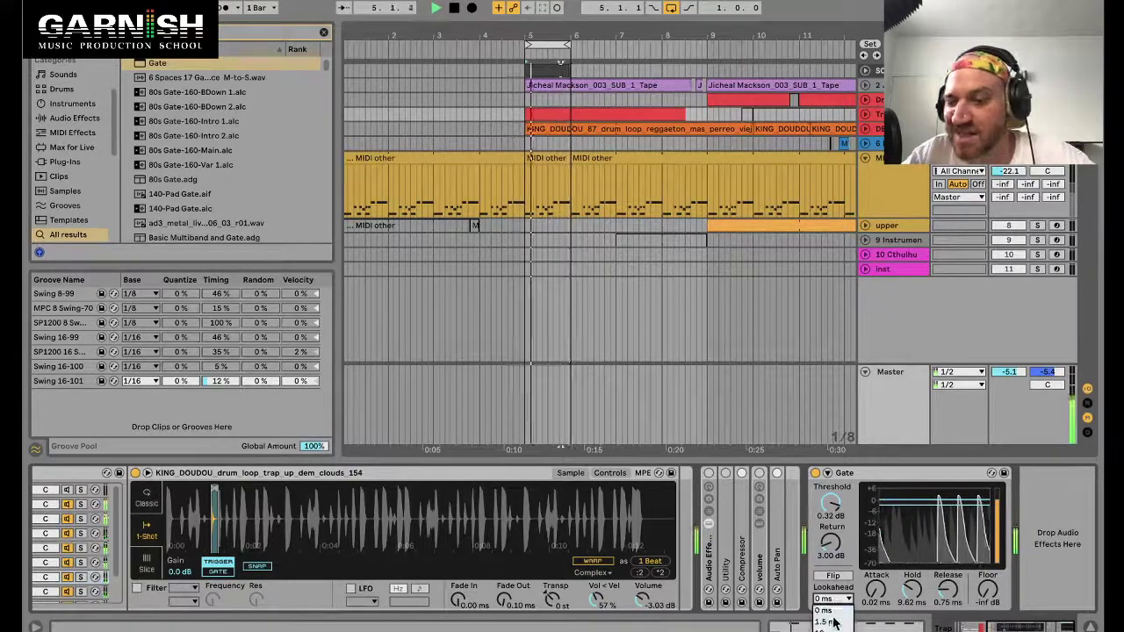
click(839, 630)
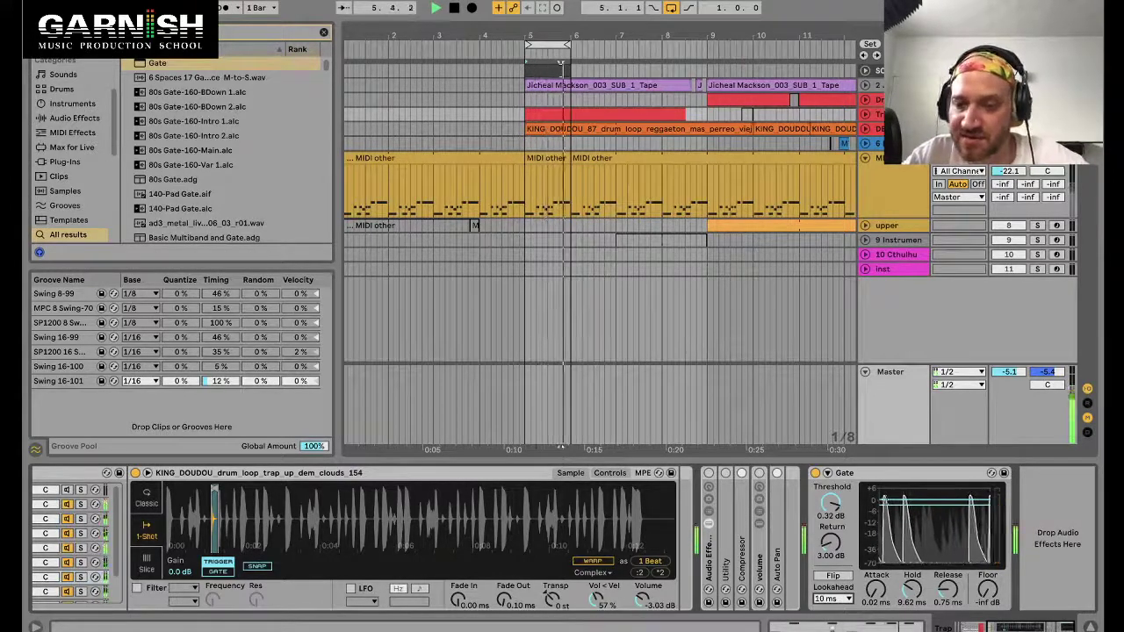
click(833, 599)
click(831, 612)
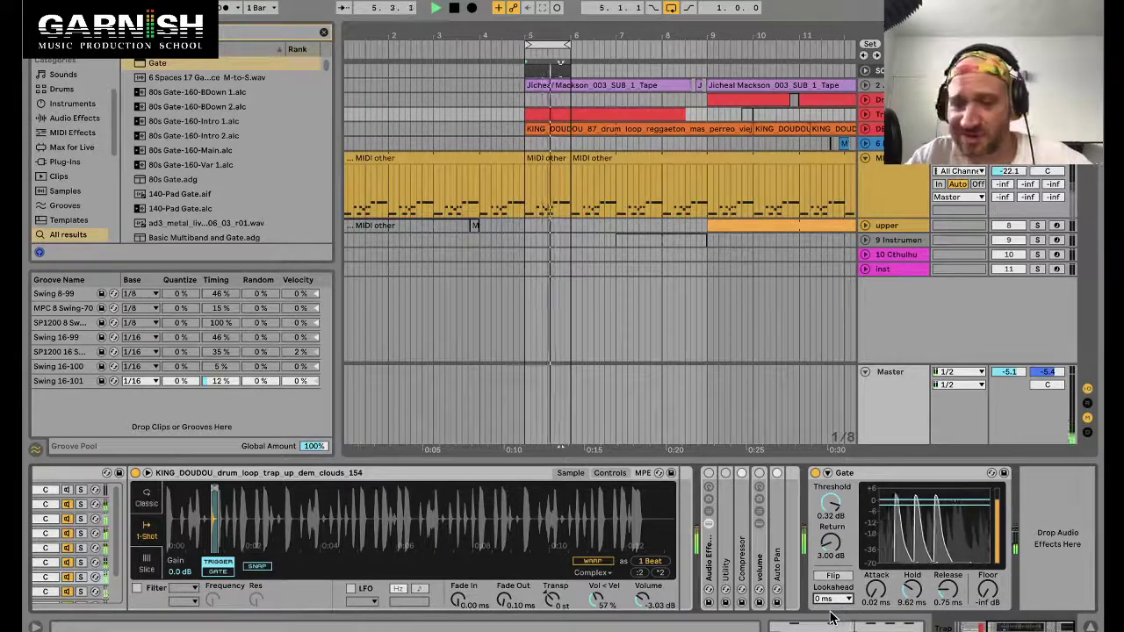
click(834, 599)
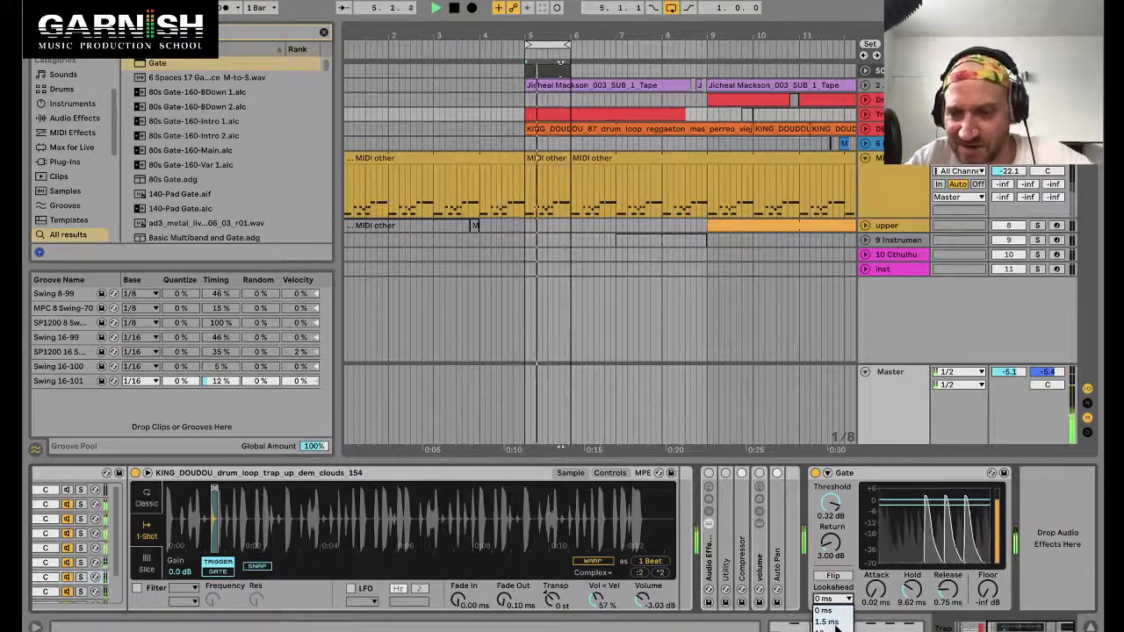
click(838, 630)
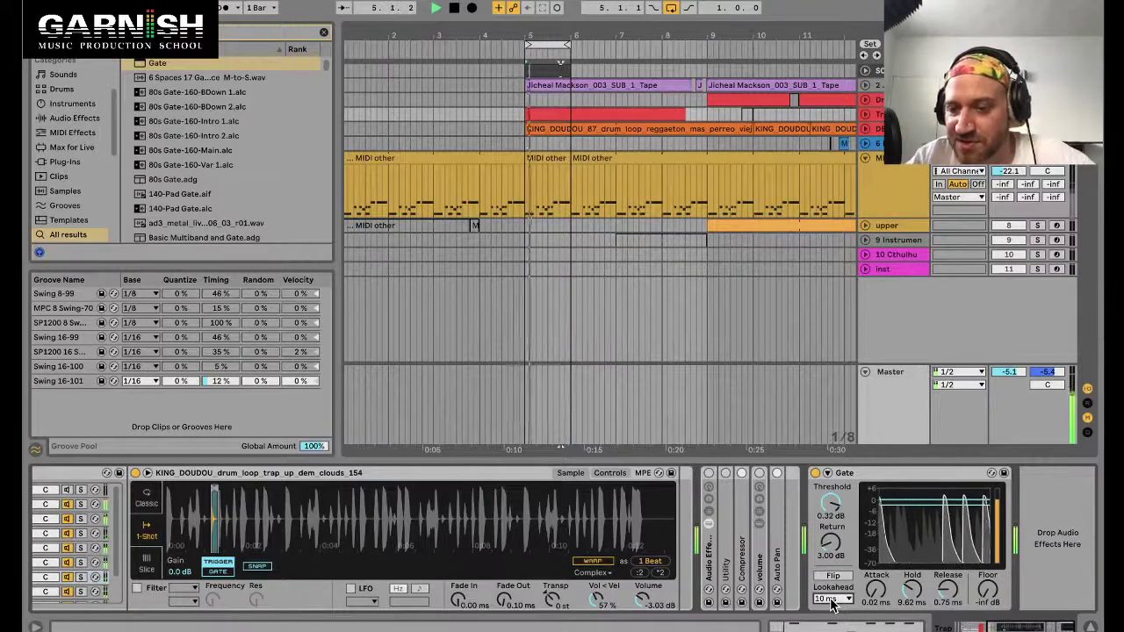
Set the Gate's lookahead to 0 ms and lengthen its release to about 22.5 ms.
click(832, 604)
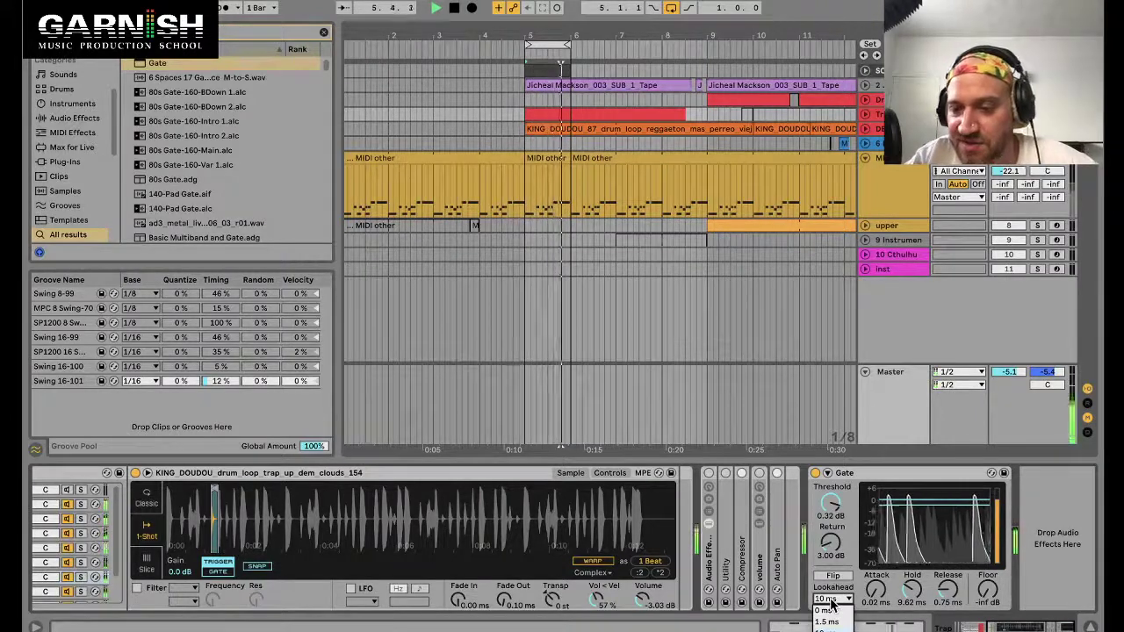
click(832, 602)
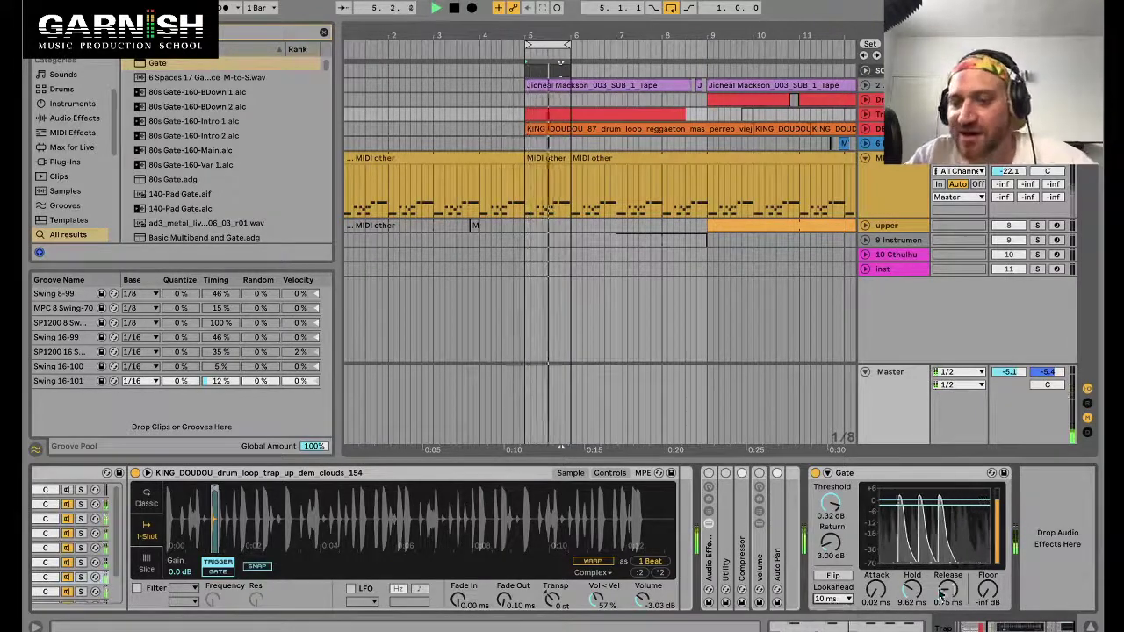
click(831, 601)
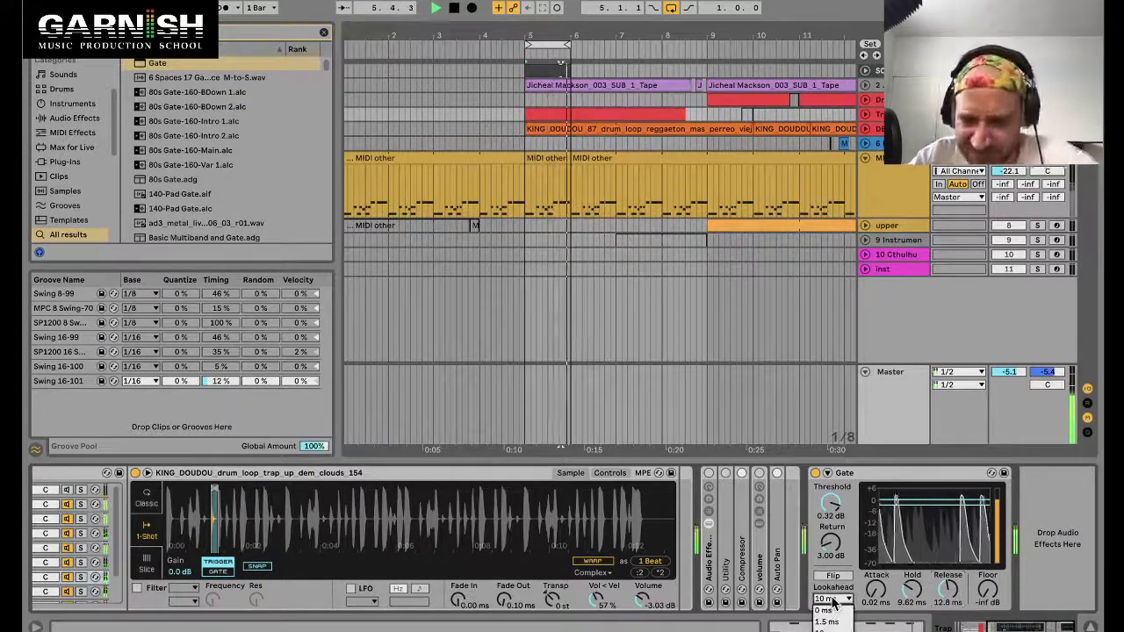
click(834, 607)
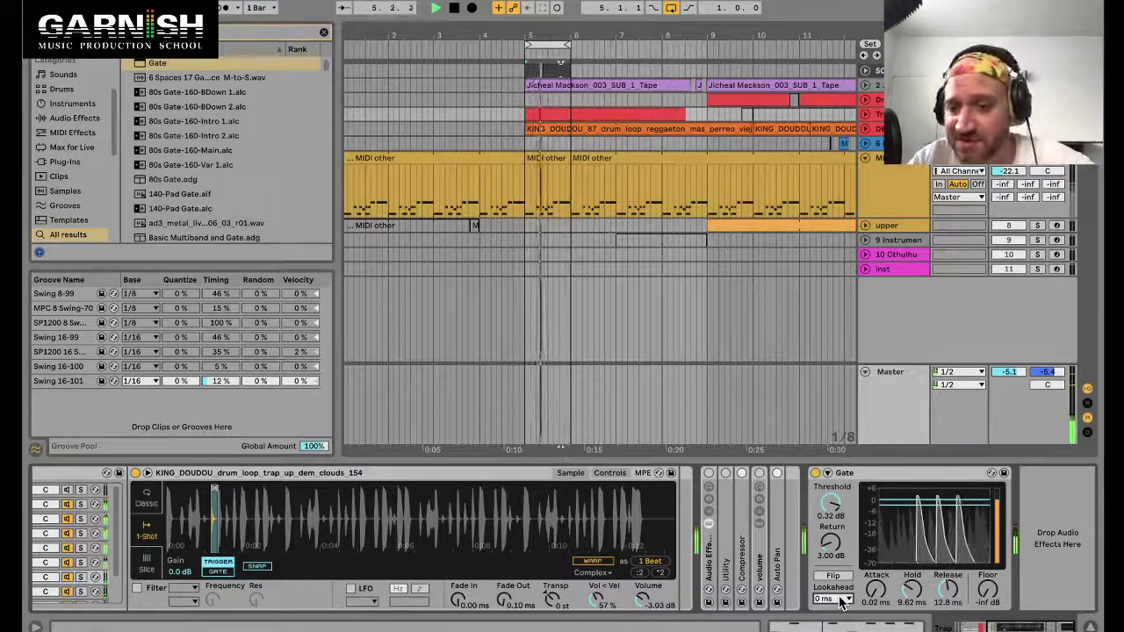
mouse_move(948, 591)
mouse_down()
mouse_move(948, 560)
mouse_move(948, 574)
mouse_up()
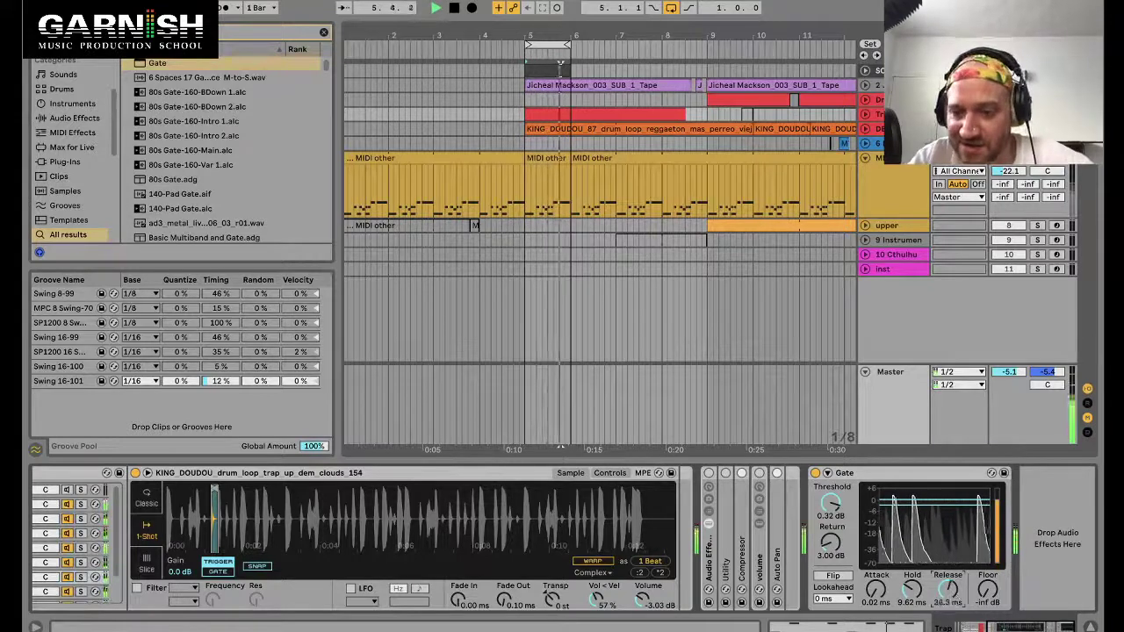
Try the Gate's lookahead at 10 ms with the longer release and return it to 0 ms.
click(841, 599)
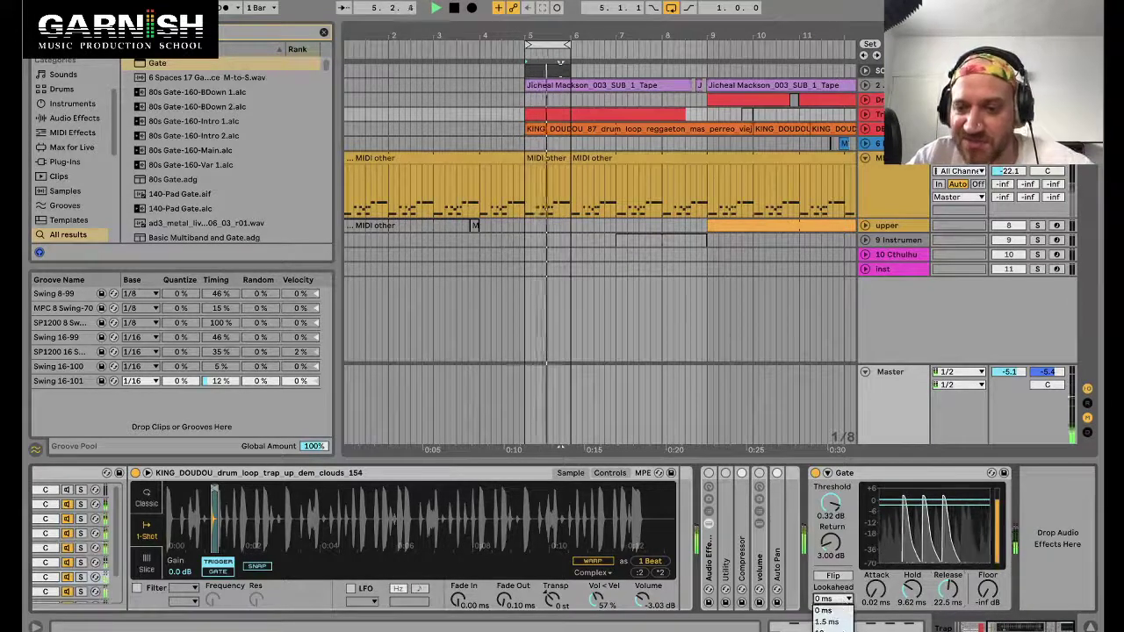
click(834, 619)
click(841, 600)
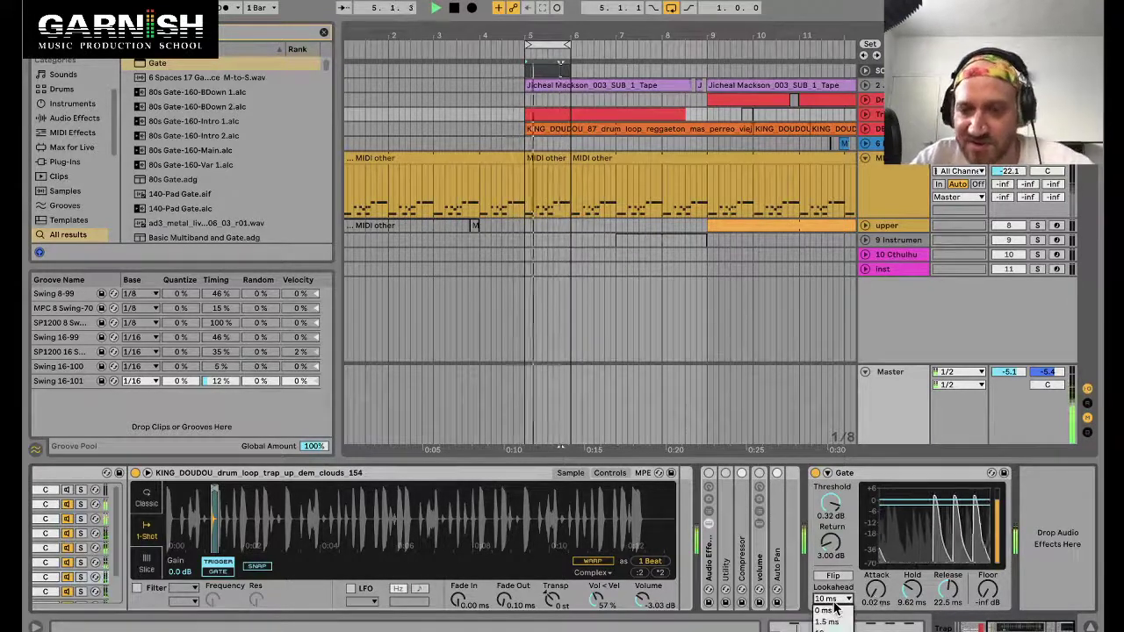
click(832, 613)
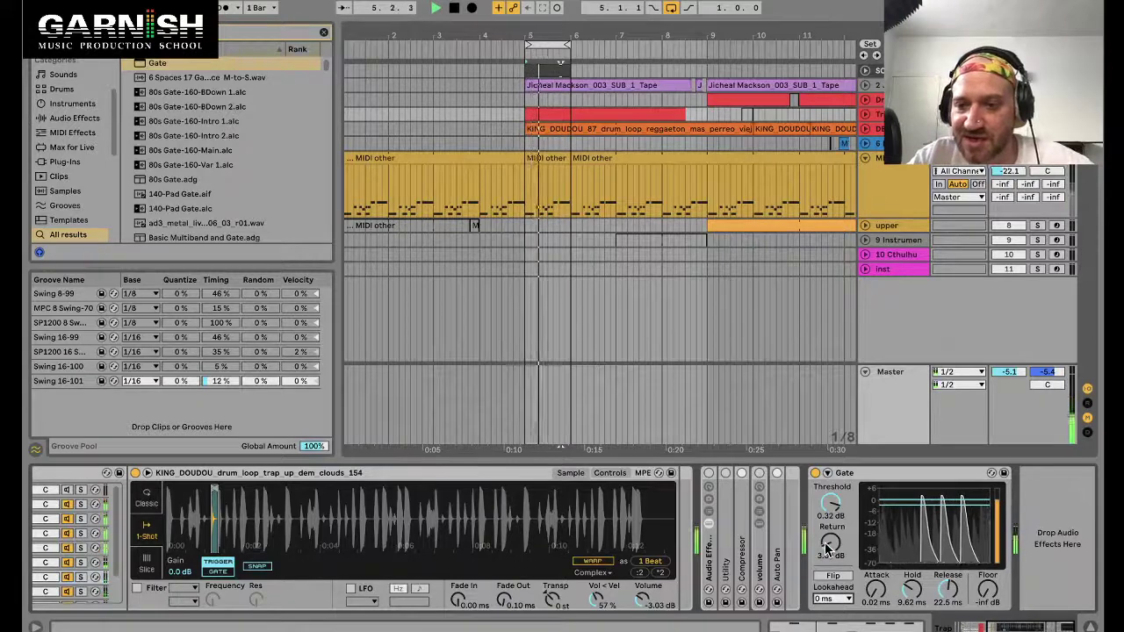
Try the Gate's return at 6.70 dB, reduce it to 2.32 dB, and lower the threshold to -5.68 dB.
mouse_move(827, 546)
mouse_down()
mouse_move(827, 501)
mouse_move(827, 547)
mouse_up()
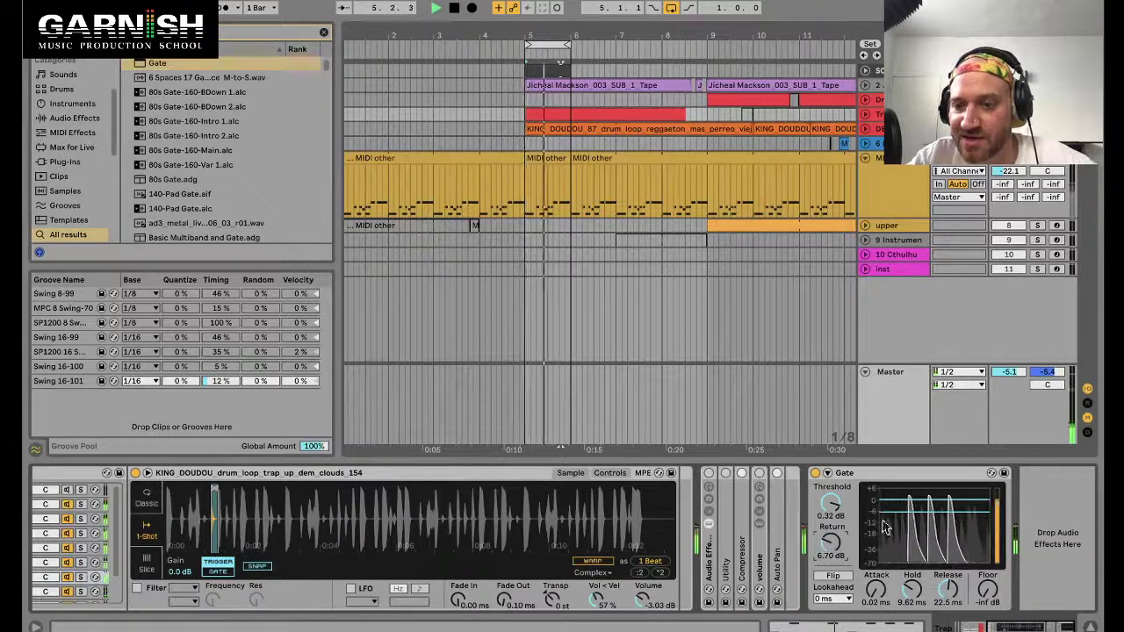
mouse_move(829, 545)
mouse_down()
mouse_move(830, 522)
mouse_move(829, 564)
mouse_up()
drag(830, 502, 829, 563)
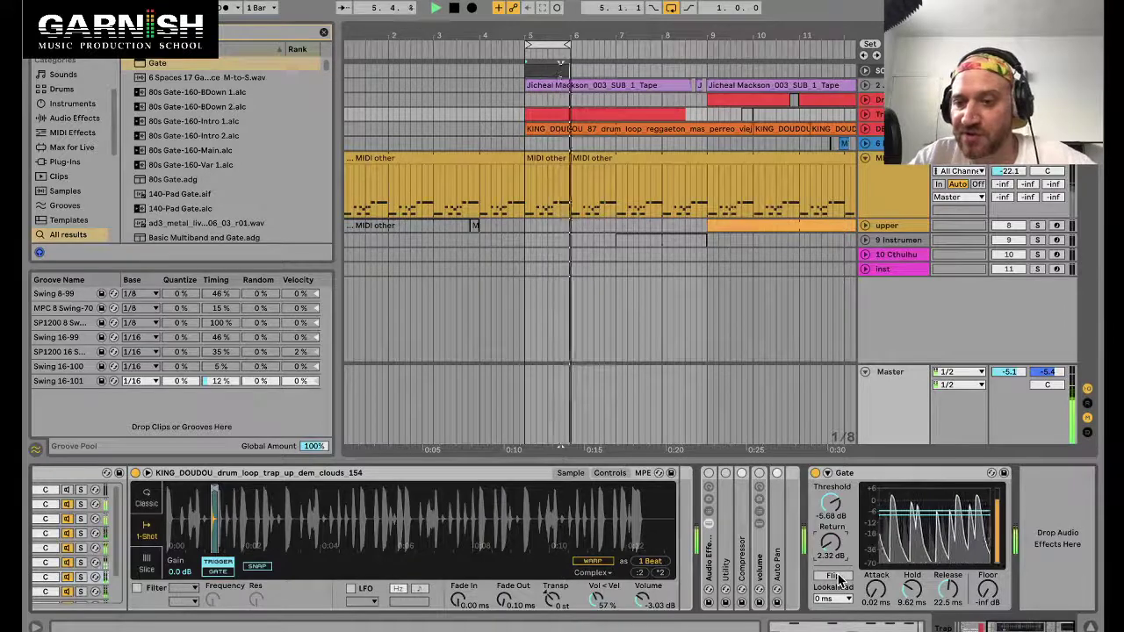
Turn on Flip in the Gate and adjust its return to 4.55 dB and threshold to -5.43 dB.
click(836, 578)
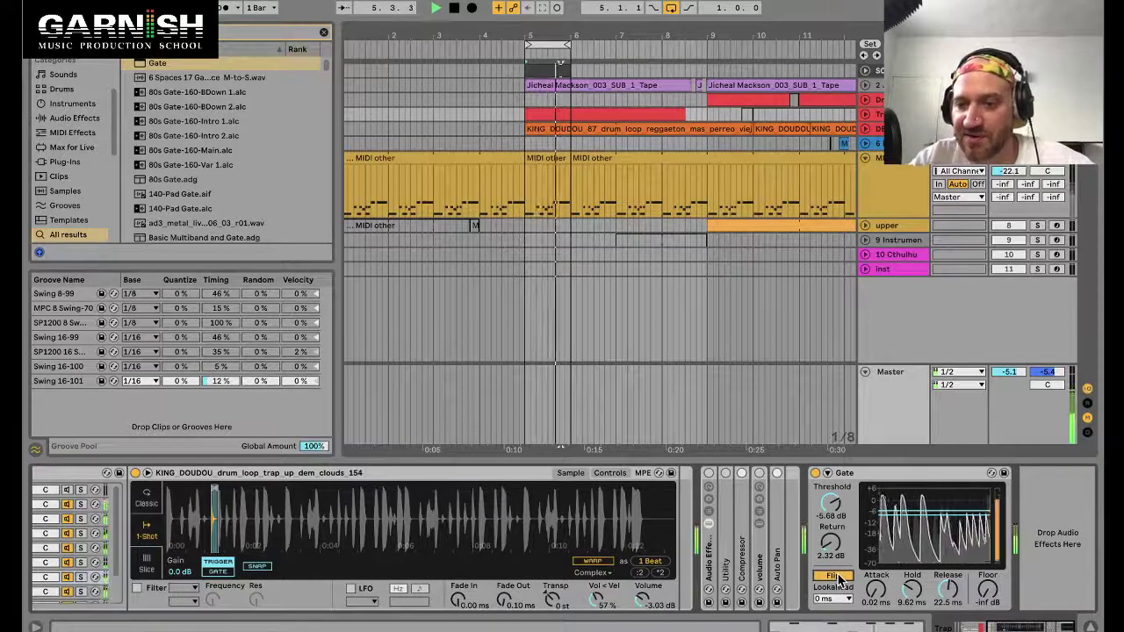
drag(831, 546, 831, 536)
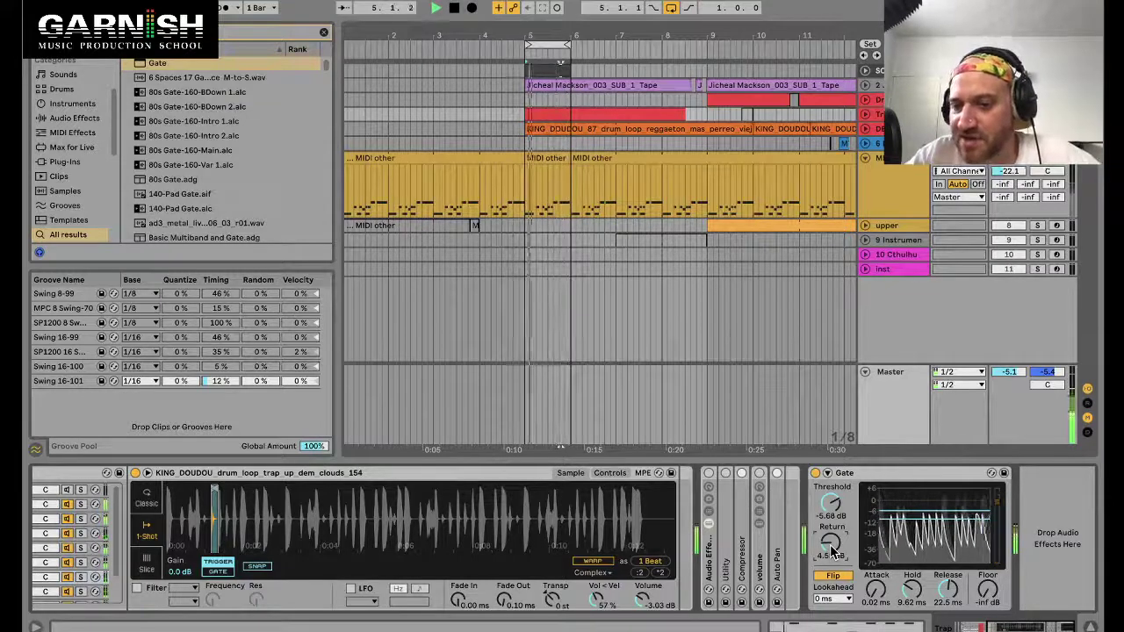
mouse_move(830, 503)
mouse_down()
mouse_move(830, 513)
mouse_move(831, 502)
mouse_up()
Lengthen the Gate's attack to about 25 ms and set its lookahead to 10 ms.
drag(876, 593, 867, 601)
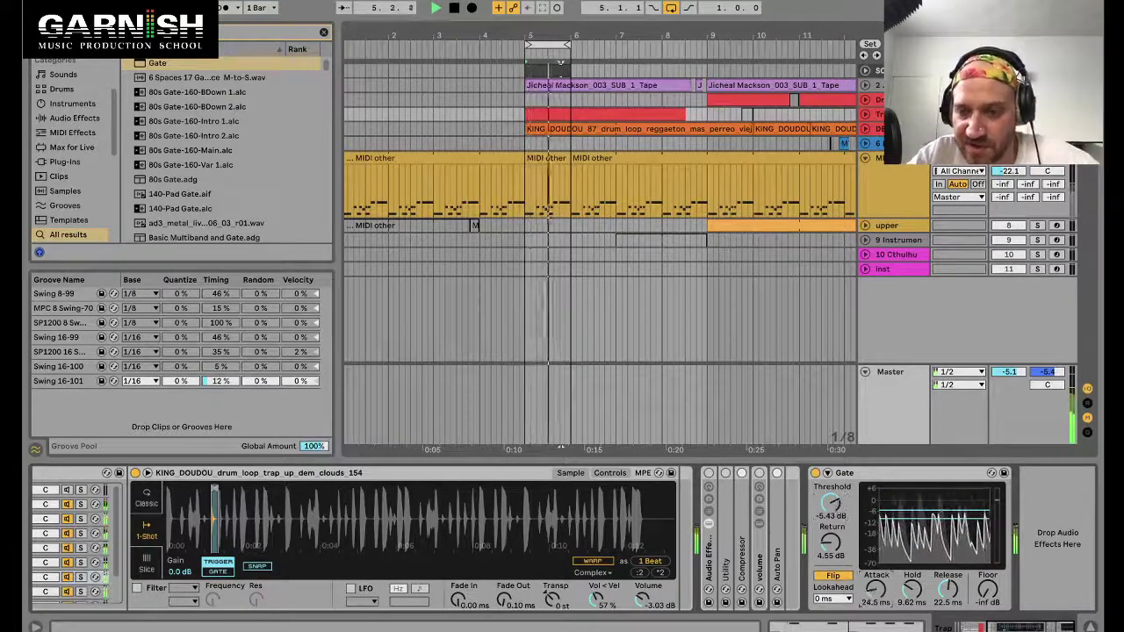
click(834, 598)
click(830, 621)
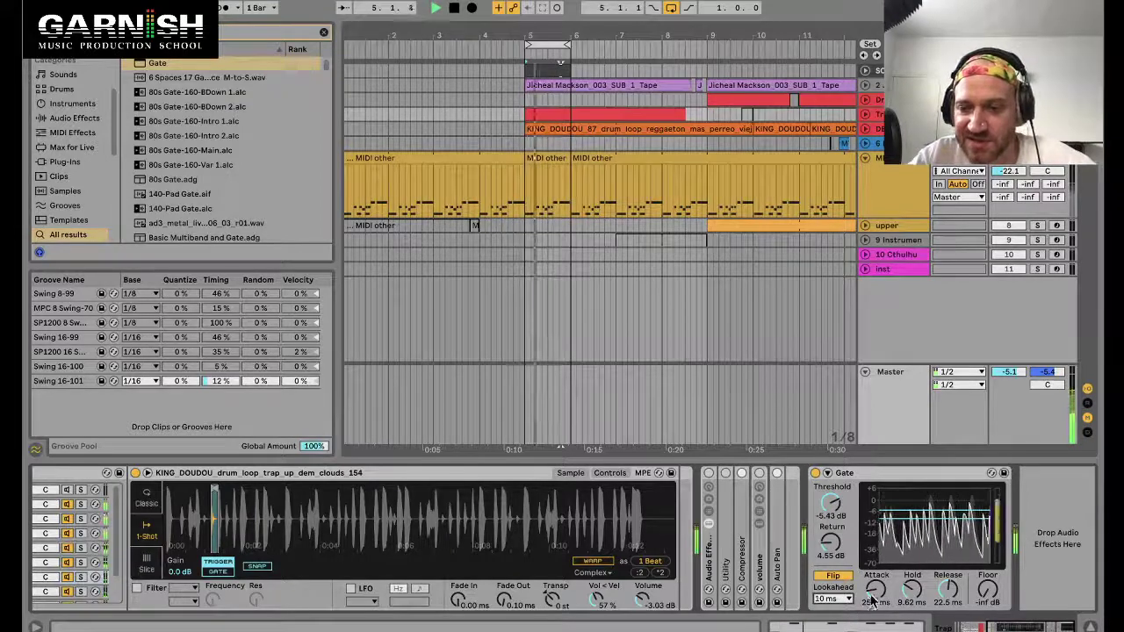
Set the Gate's attack to 27.3 ms, hold to 4.96 ms, release to 4.04 ms and threshold to -2.28 dB, and stop playback.
drag(872, 600, 872, 598)
drag(948, 590, 913, 600)
drag(831, 504, 831, 522)
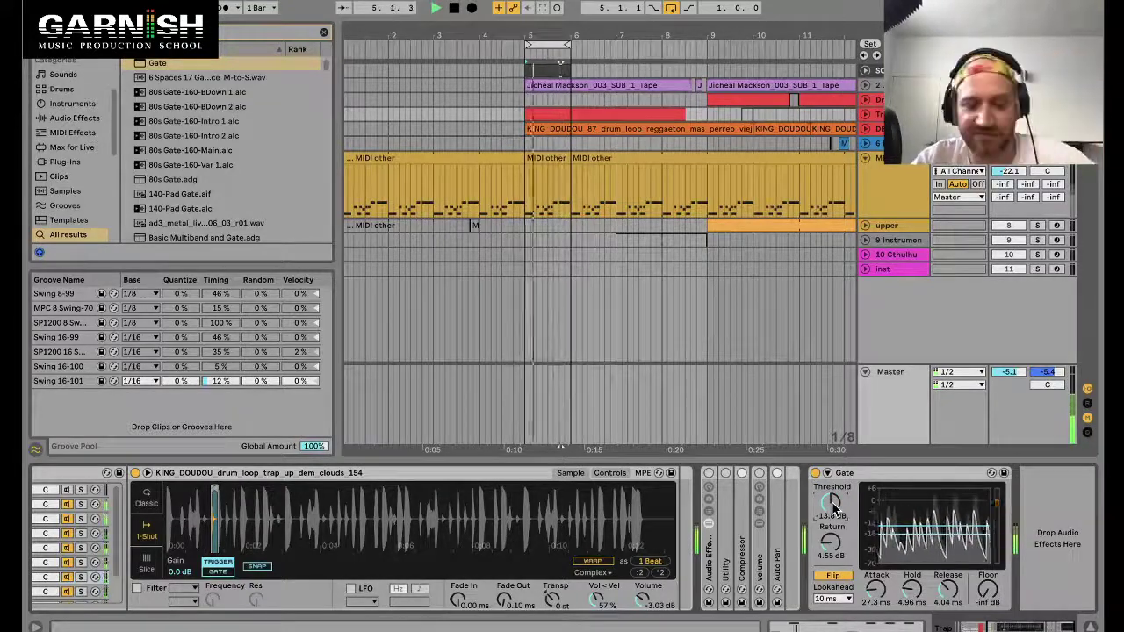
scroll(834, 507, up, 5)
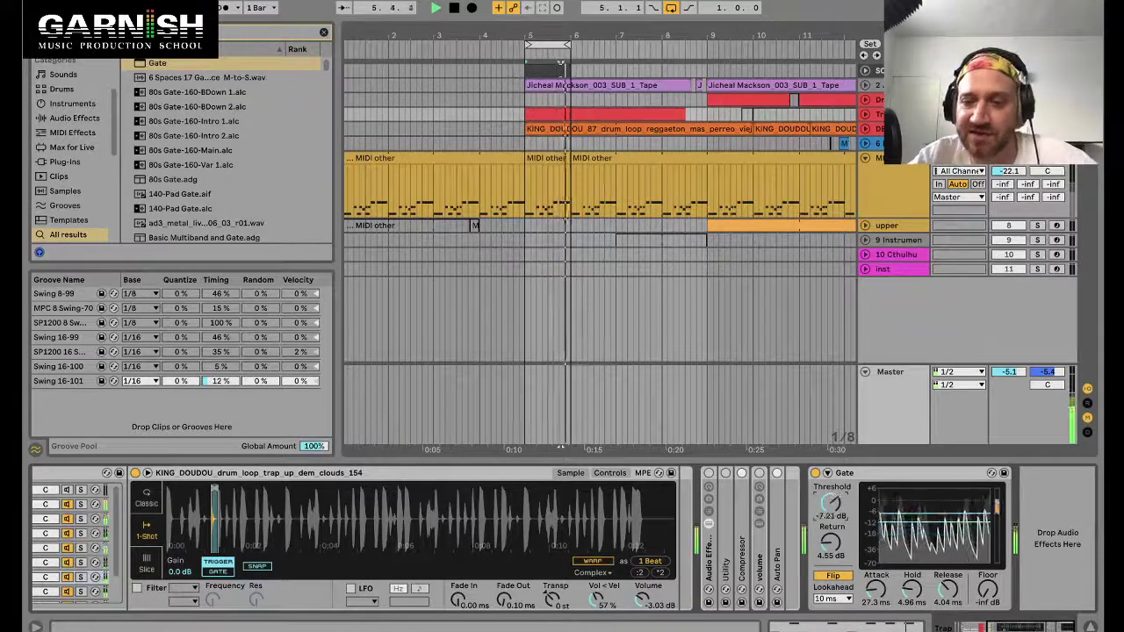
key(space)
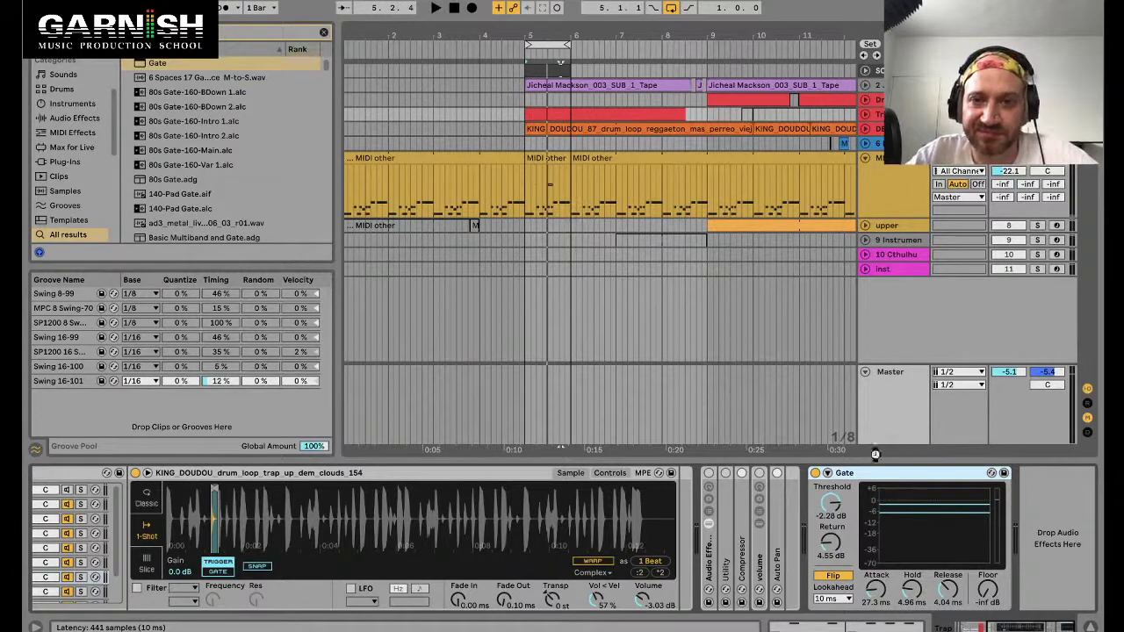
On the MEL track, delete the Gate after the Limiter and insert a fresh Gate before the OTT_Mike1 rack.
key(Up)
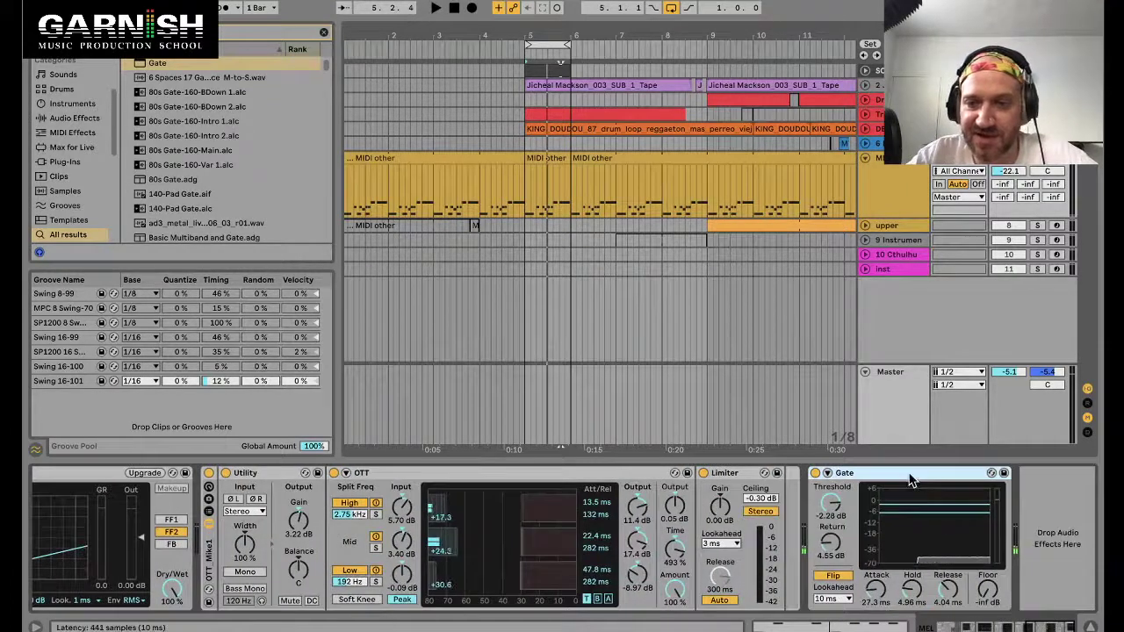
drag(201, 539, 230, 479)
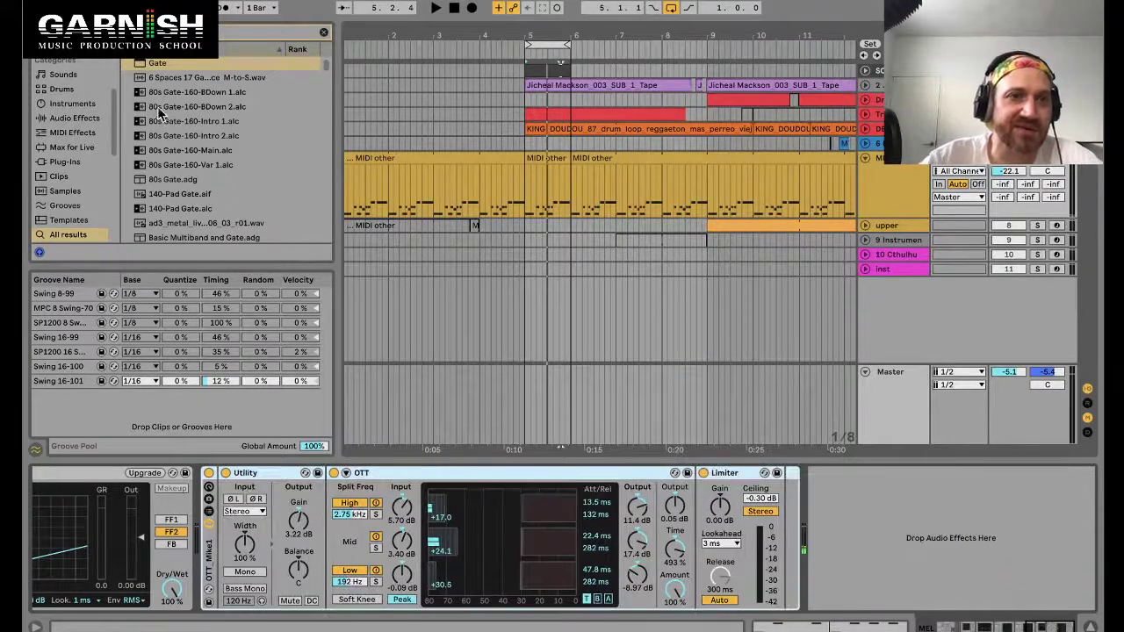
click(246, 475)
key(Delete)
key(ctrl+z)
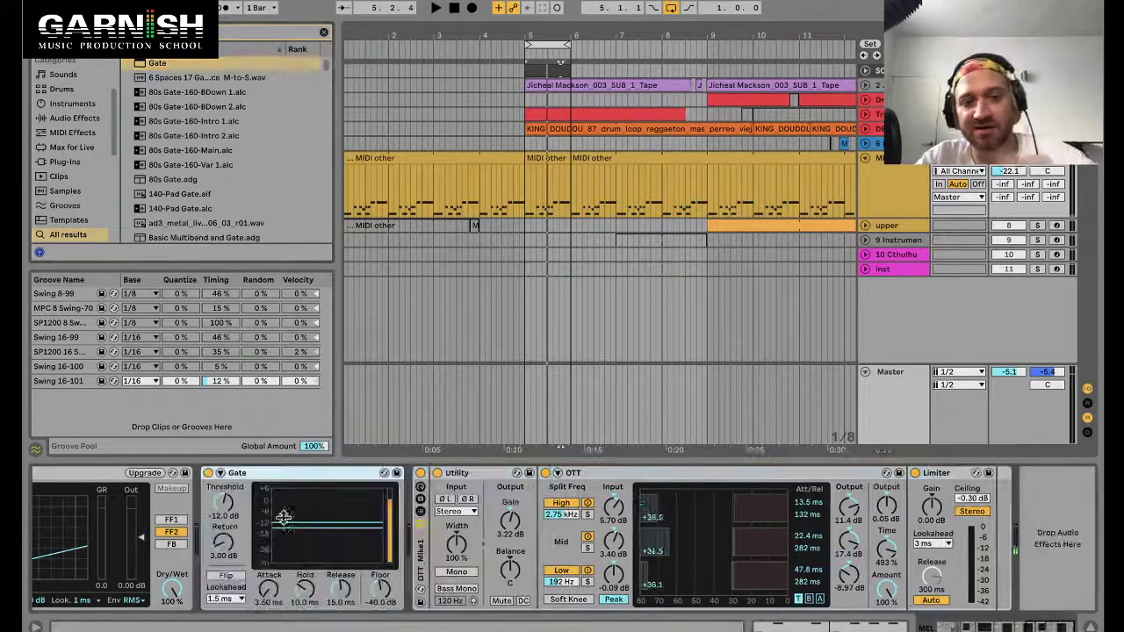
Open the MIDI clip on the SC track and add a Growl note at beat 1.2.
click(541, 70)
double_click(541, 70)
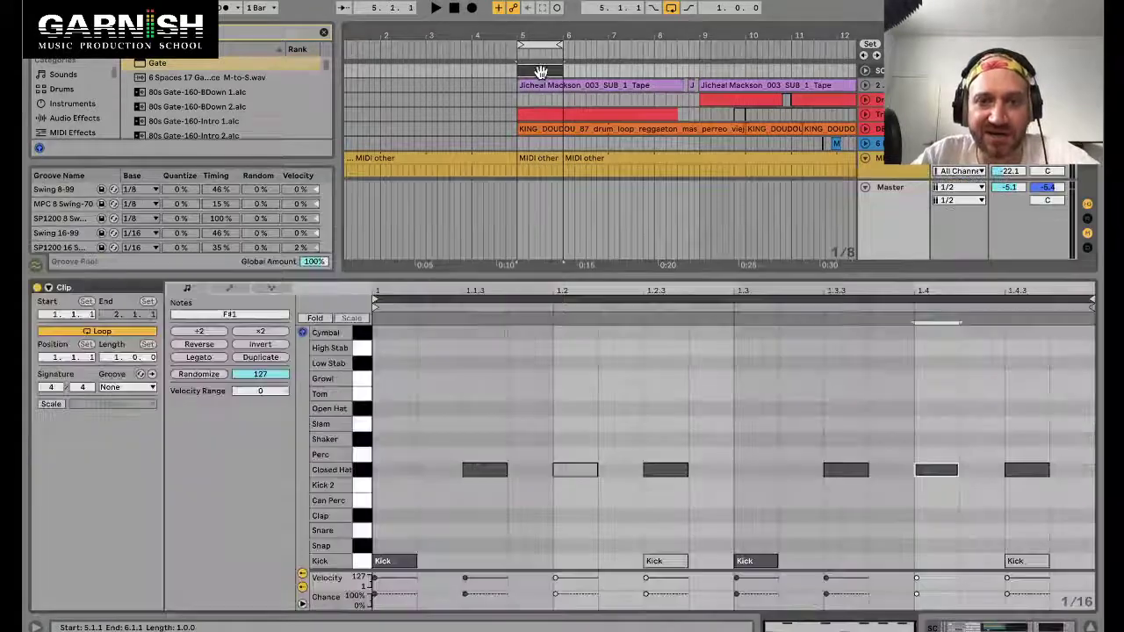
double_click(576, 379)
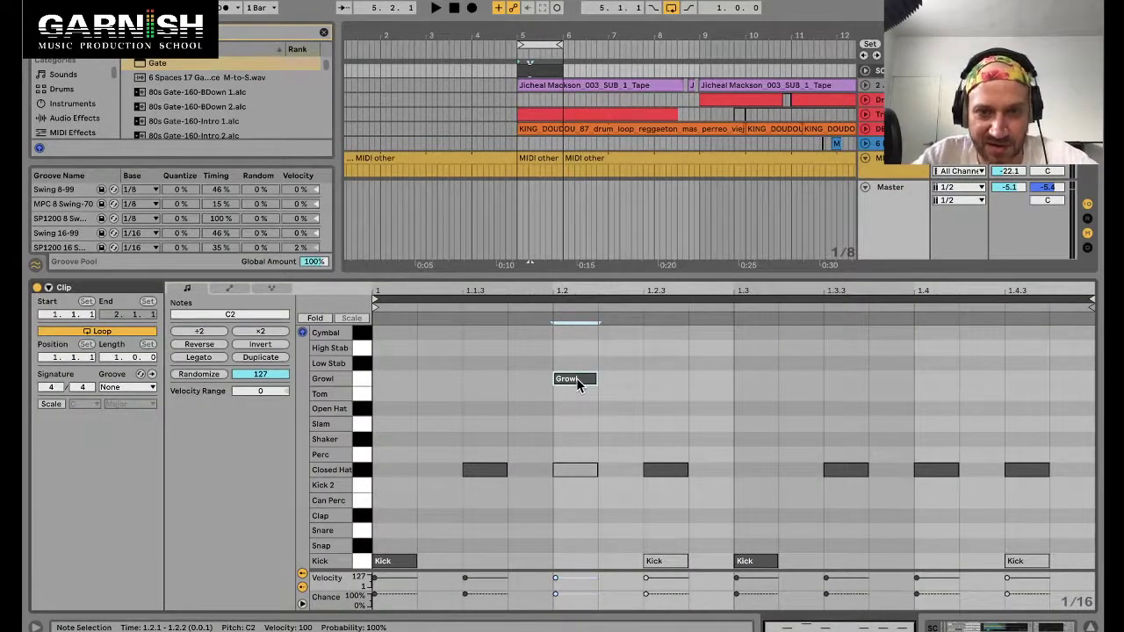
Audition drum kit sounds such as Tom, Slam, Shaker and Perc to choose a sidechain trigger.
click(360, 332)
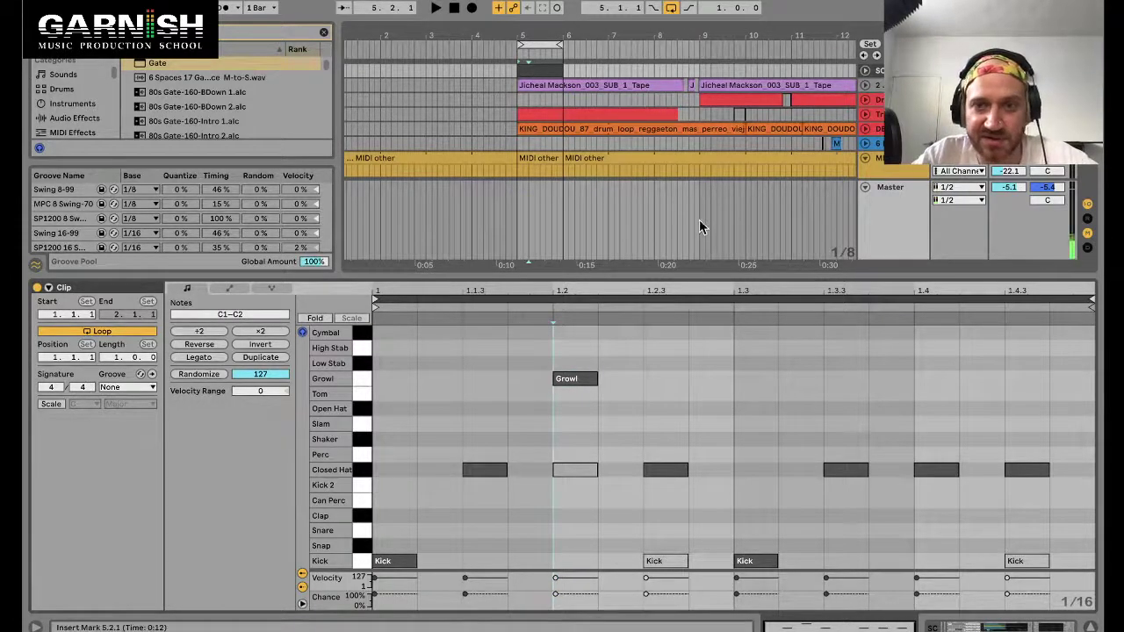
click(569, 378)
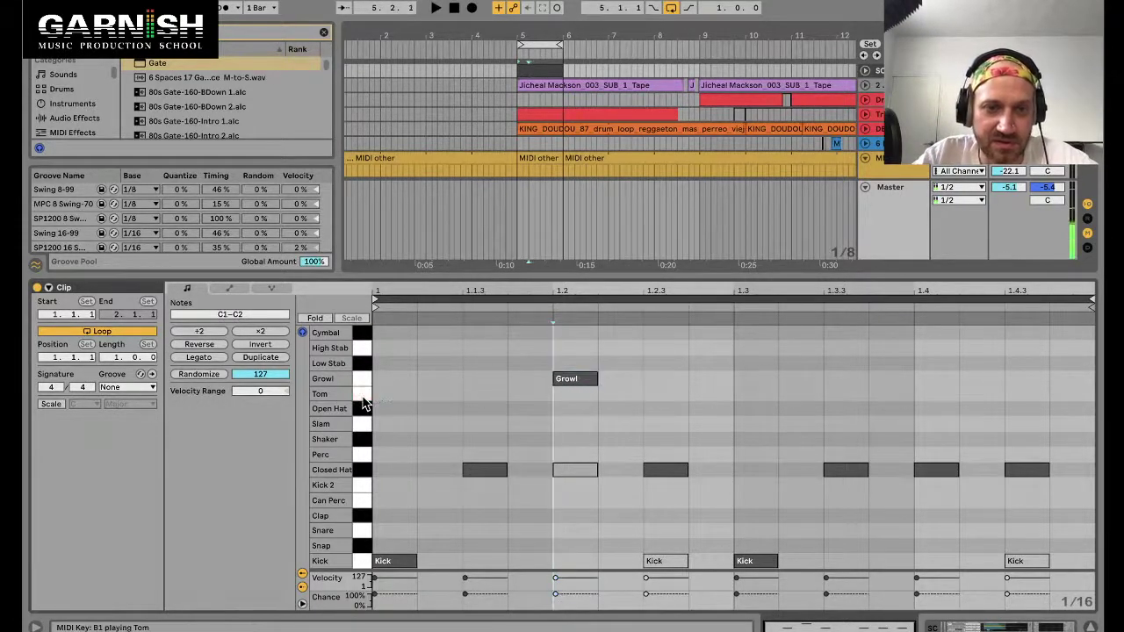
click(364, 439)
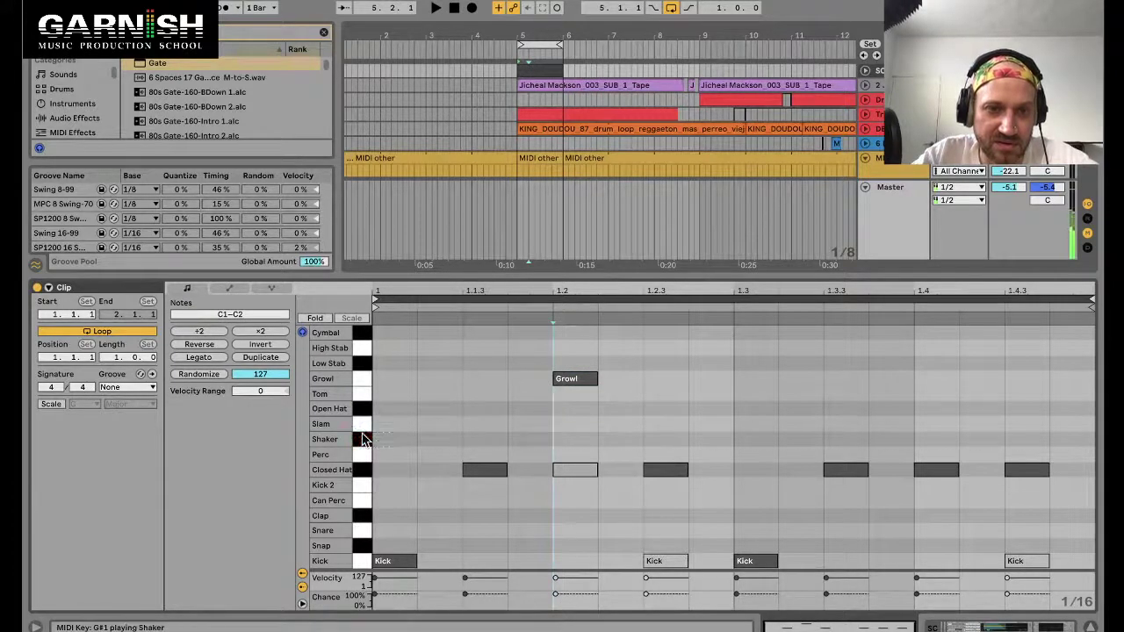
click(365, 428)
click(360, 457)
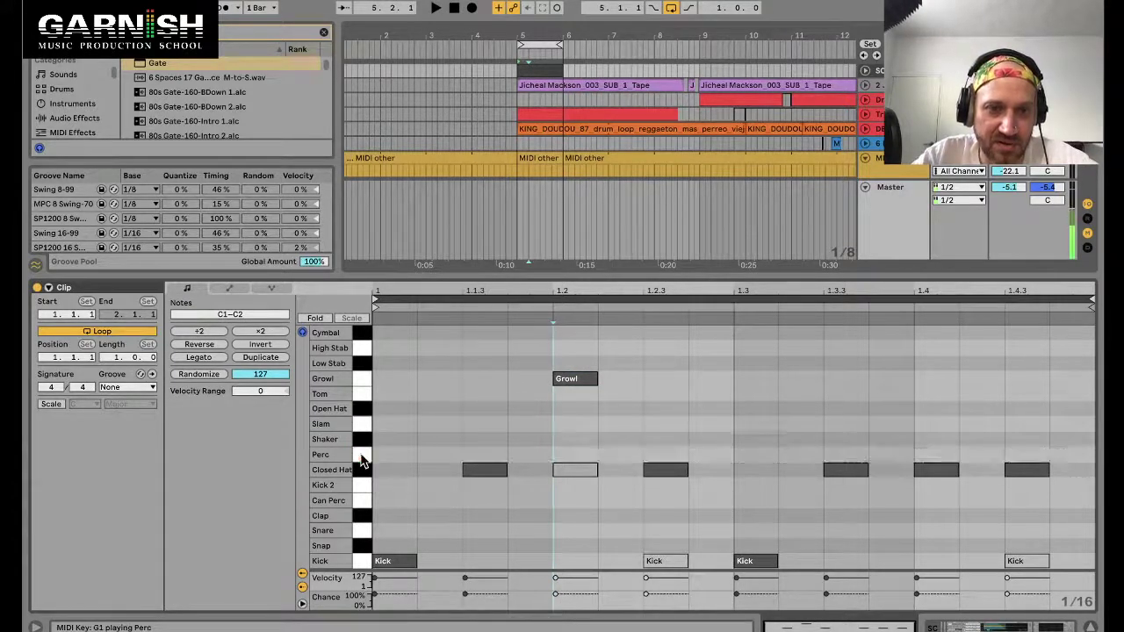
click(359, 455)
click(360, 459)
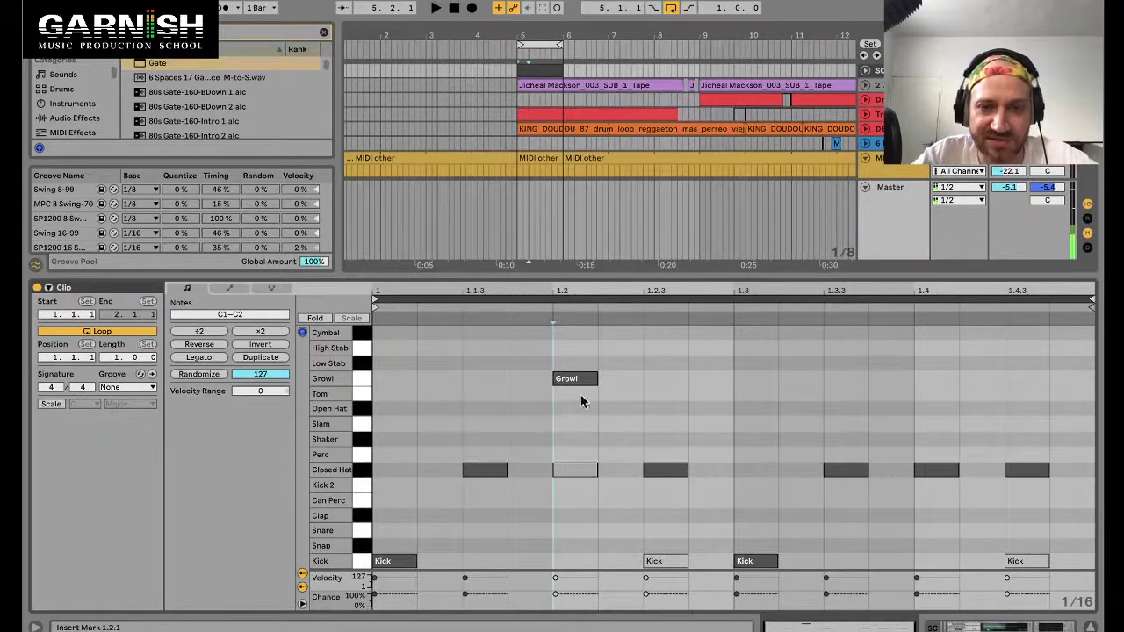
Replace the Growl note with Perc notes at 1 and 1.1.3, and duplicate them across the bar as an eighth-note pattern.
mouse_move(582, 381)
mouse_down()
mouse_move(418, 458)
mouse_move(488, 456)
mouse_up()
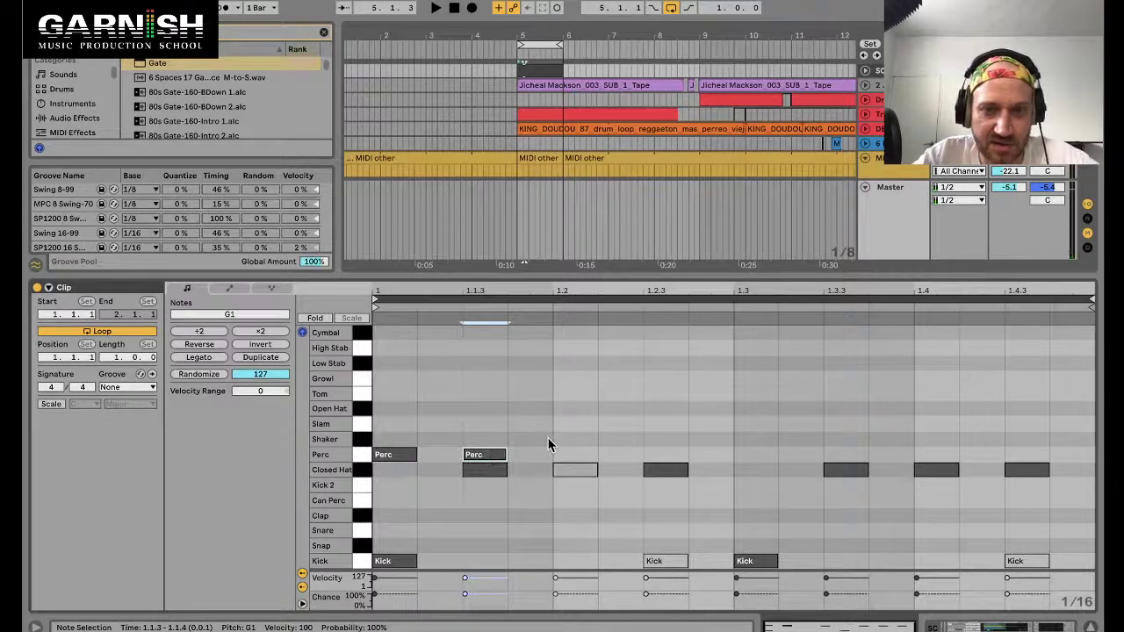
shift+click(389, 454)
key(ctrl+d)
key(ctrl+d)
key(ctrl+d)
key(ctrl+d)
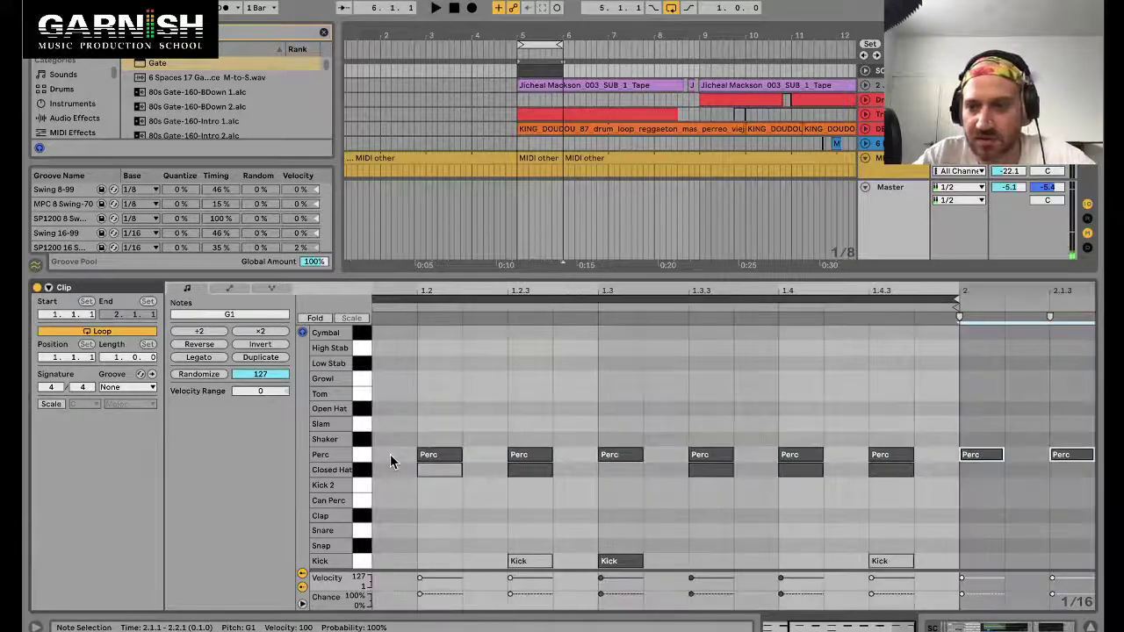
key(z)
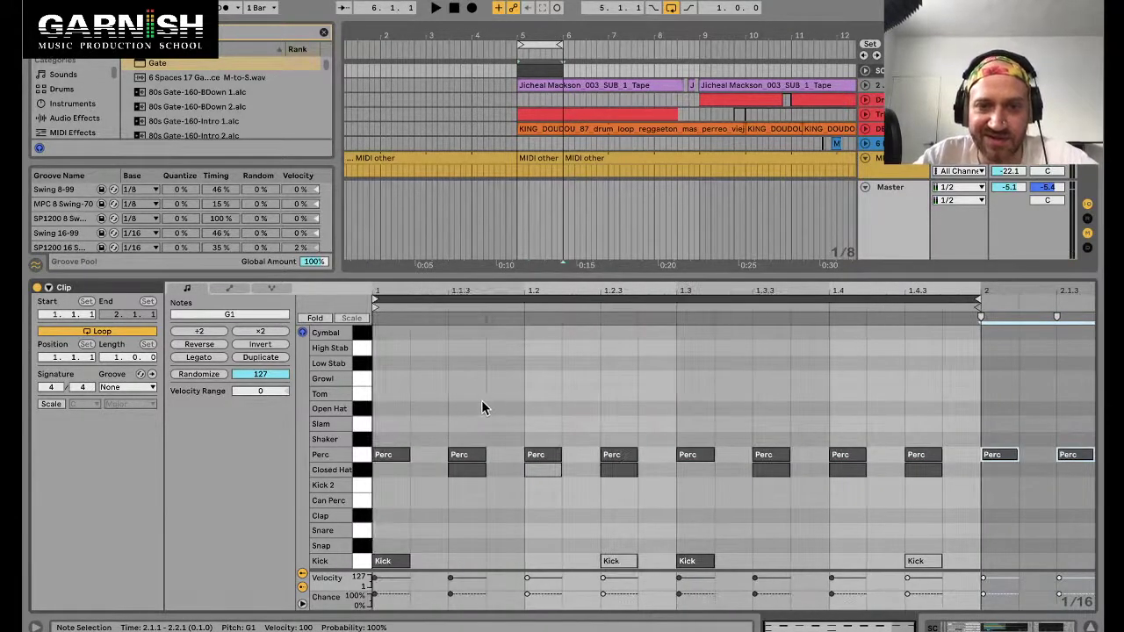
Return to the MEL track's devices, expand the Gate's sidechain section and turn Sidechain on.
click(386, 454)
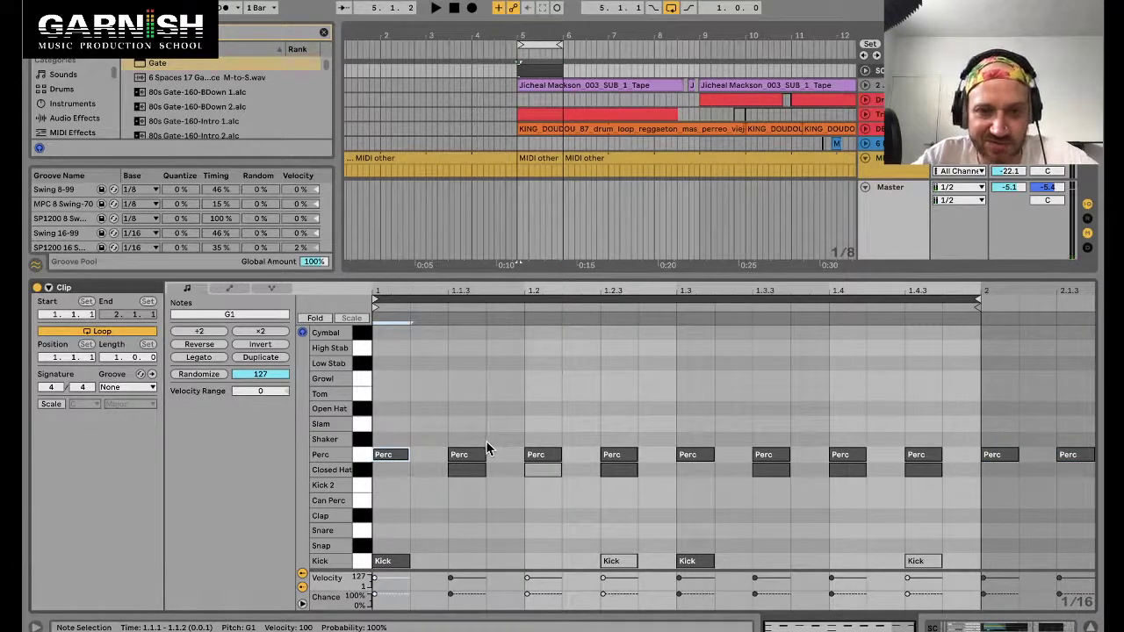
click(361, 469)
key(shift+Tab)
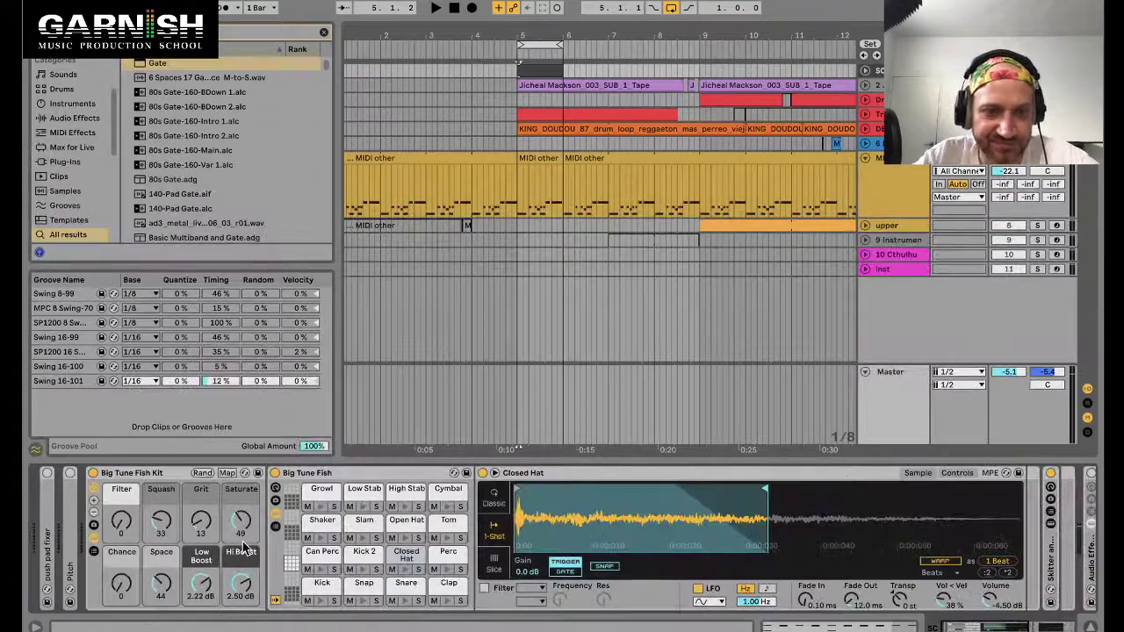
click(538, 160)
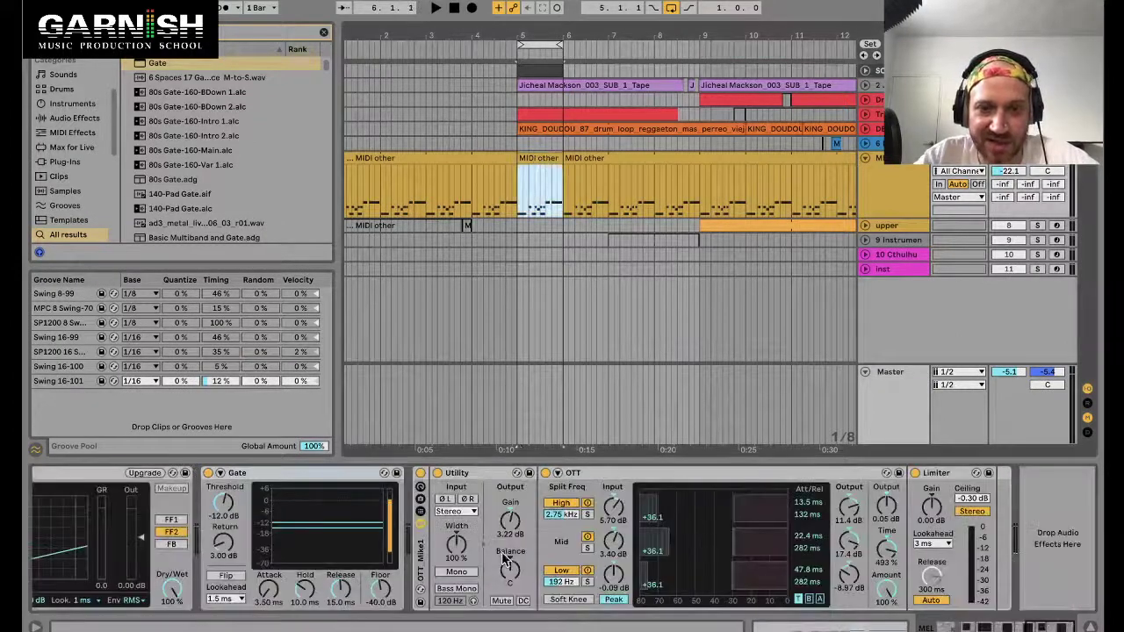
click(214, 479)
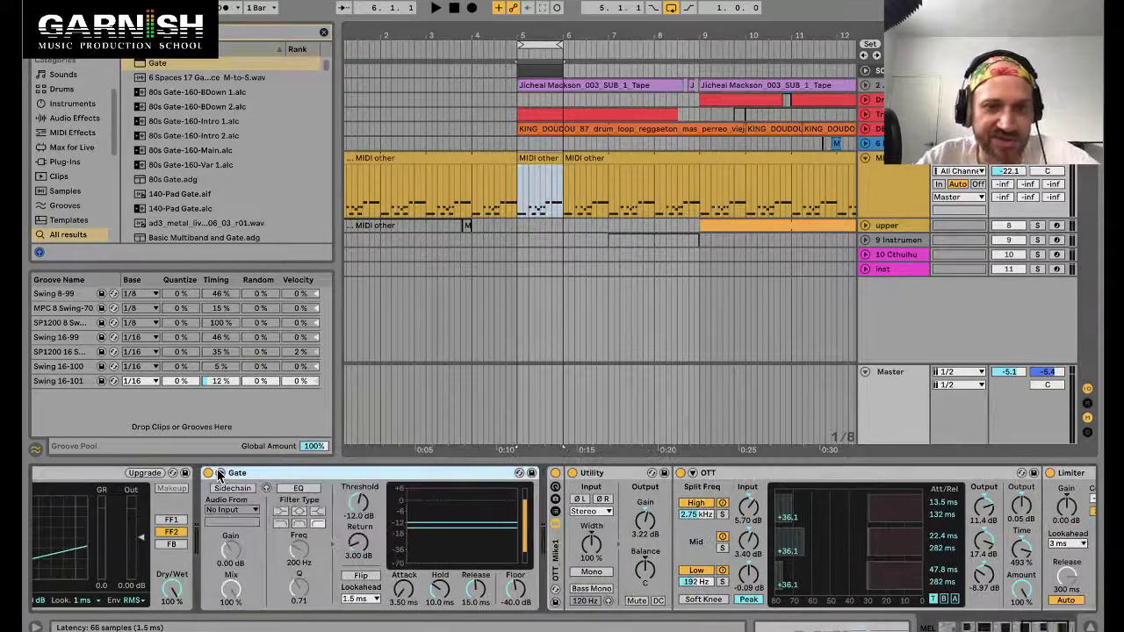
click(233, 489)
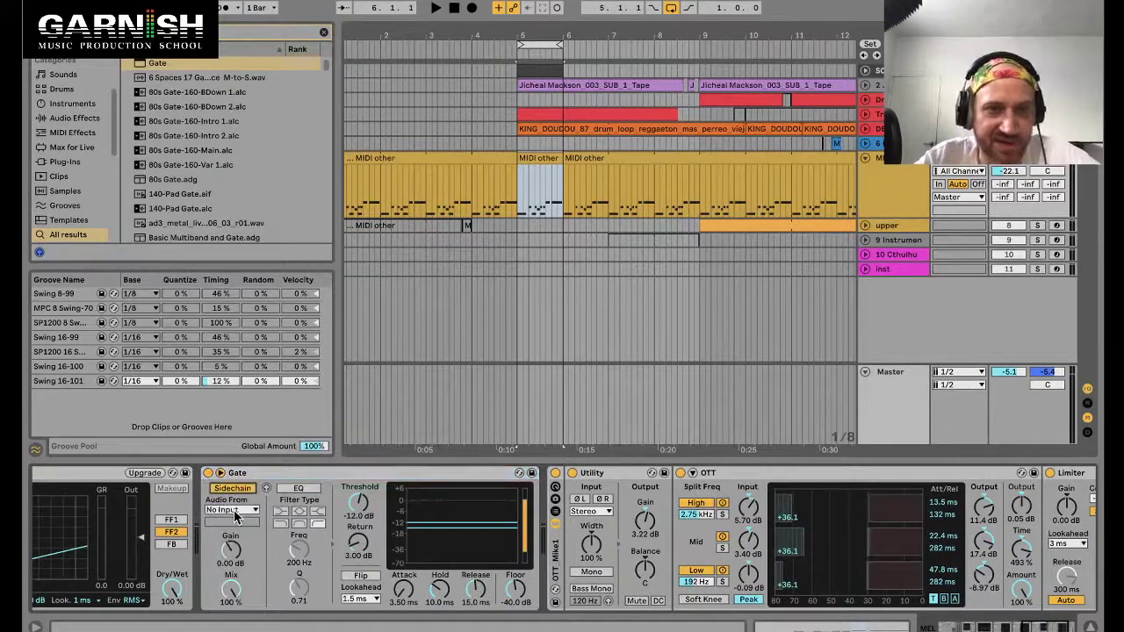
Select the SC clip and play the loop to hear the Perc pattern.
click(537, 68)
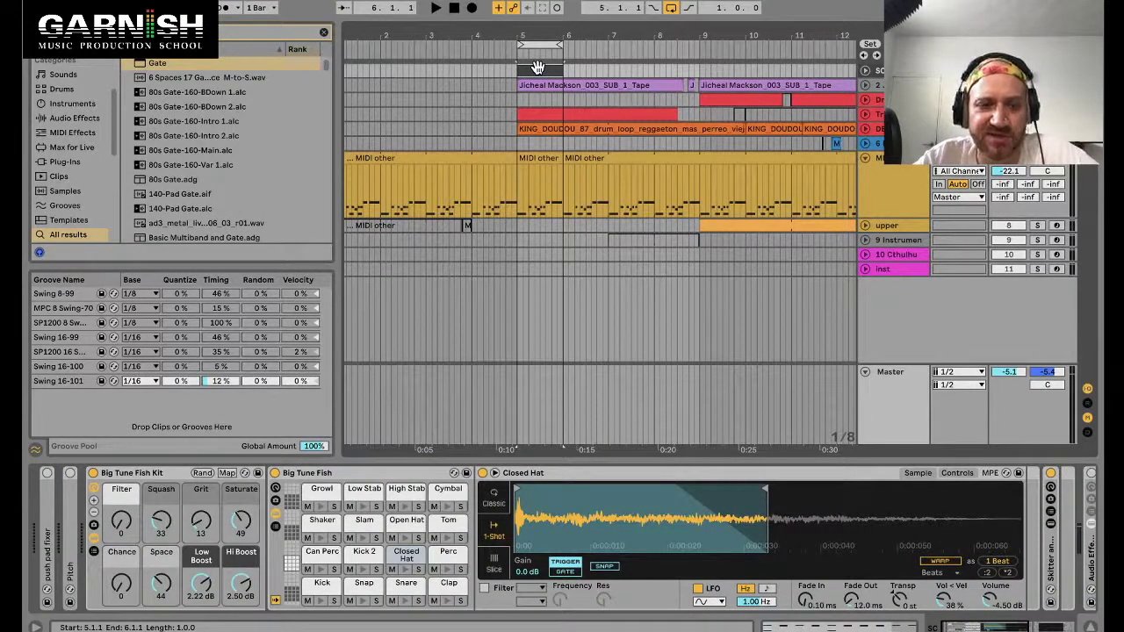
key(space)
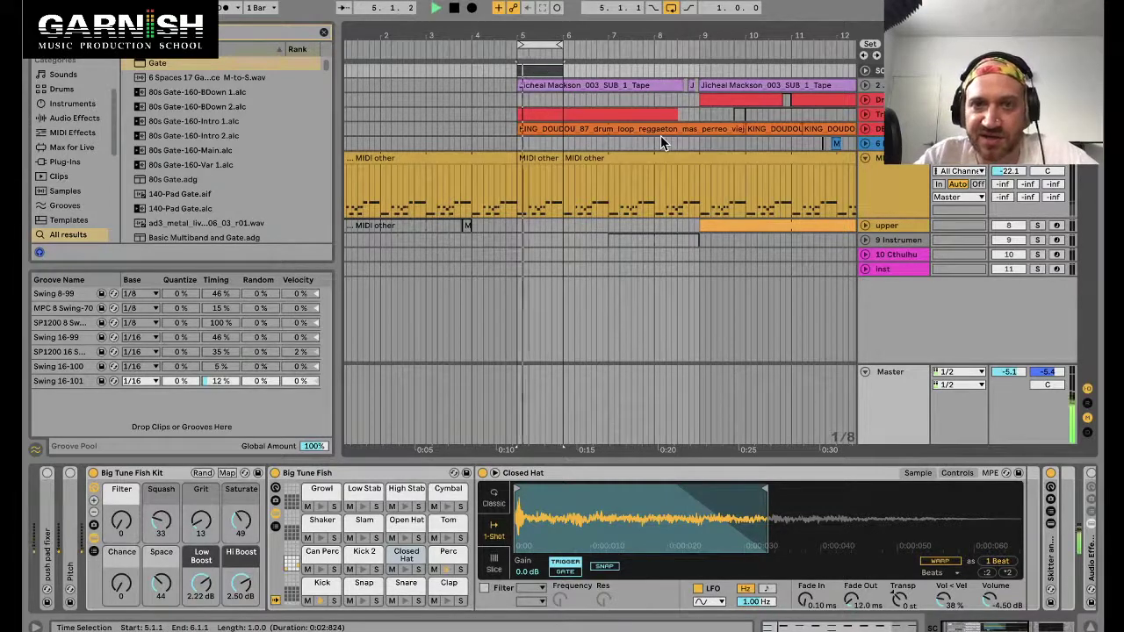
key(shift+Tab)
key(shift+Tab)
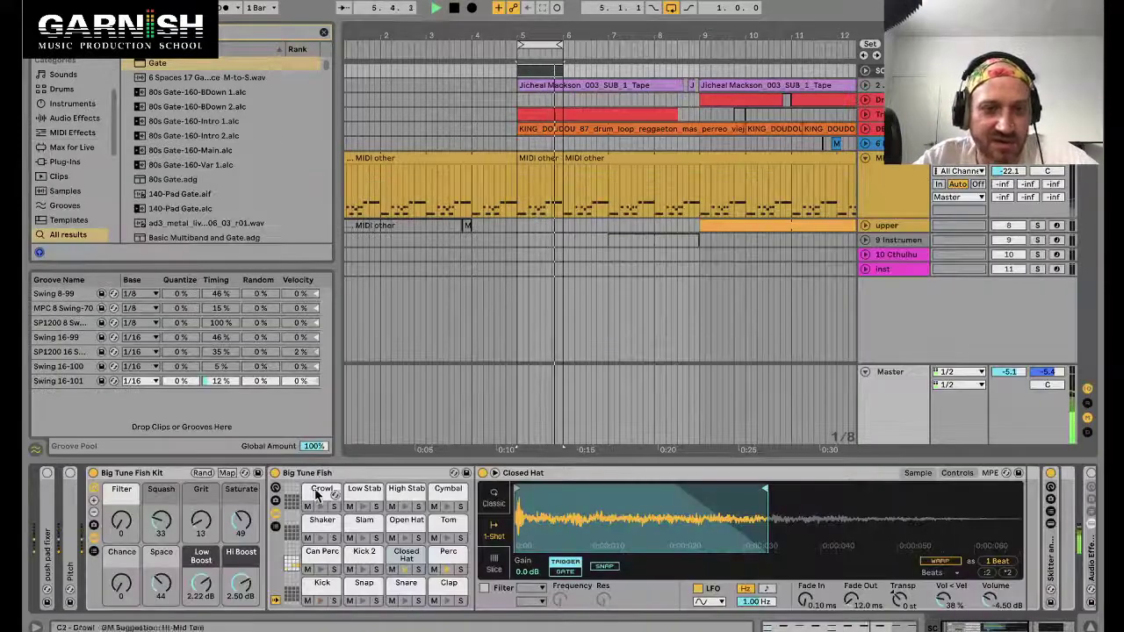
Set the MEL Gate's sidechain source to the SC track's Perc Pre FX signal and lower the threshold to -14.9 dB.
click(547, 160)
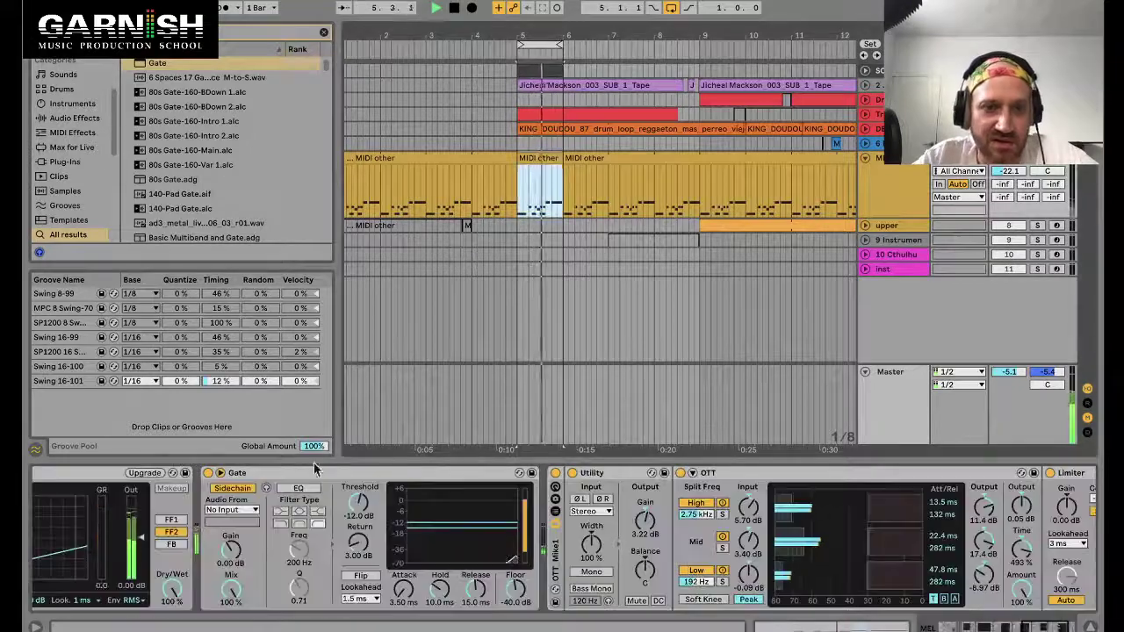
click(230, 509)
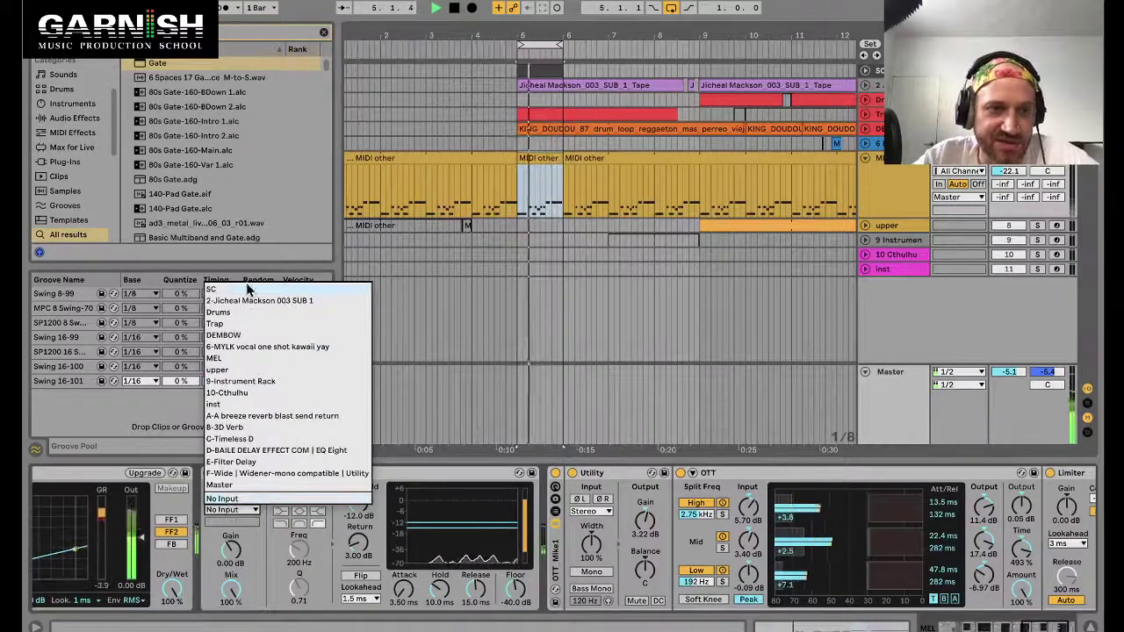
click(248, 291)
click(238, 522)
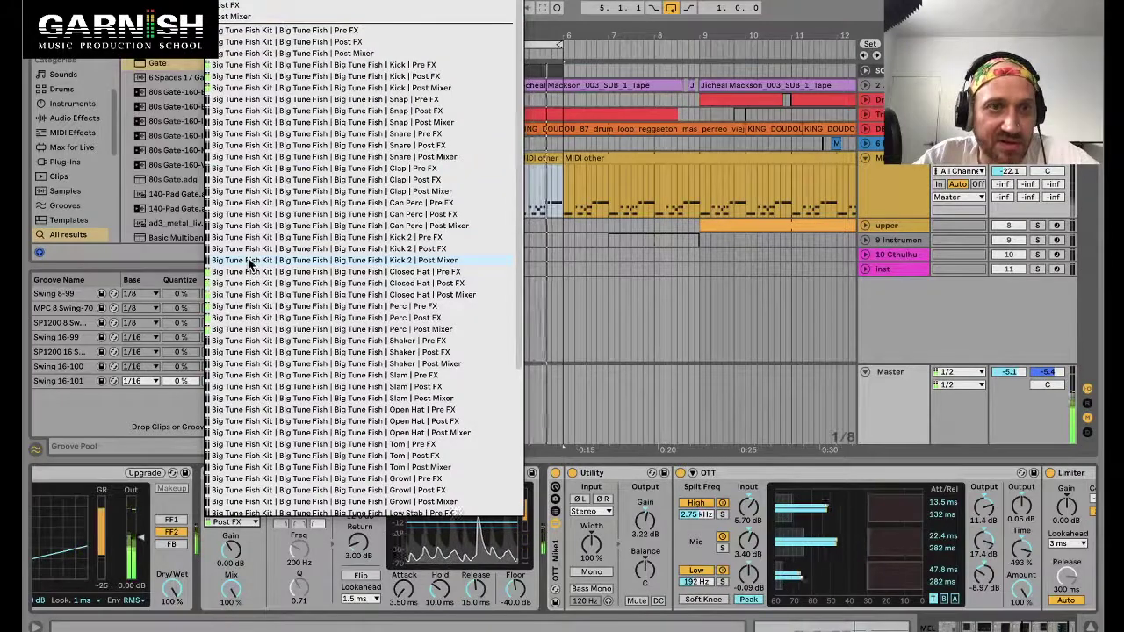
scroll(248, 264, down, 5)
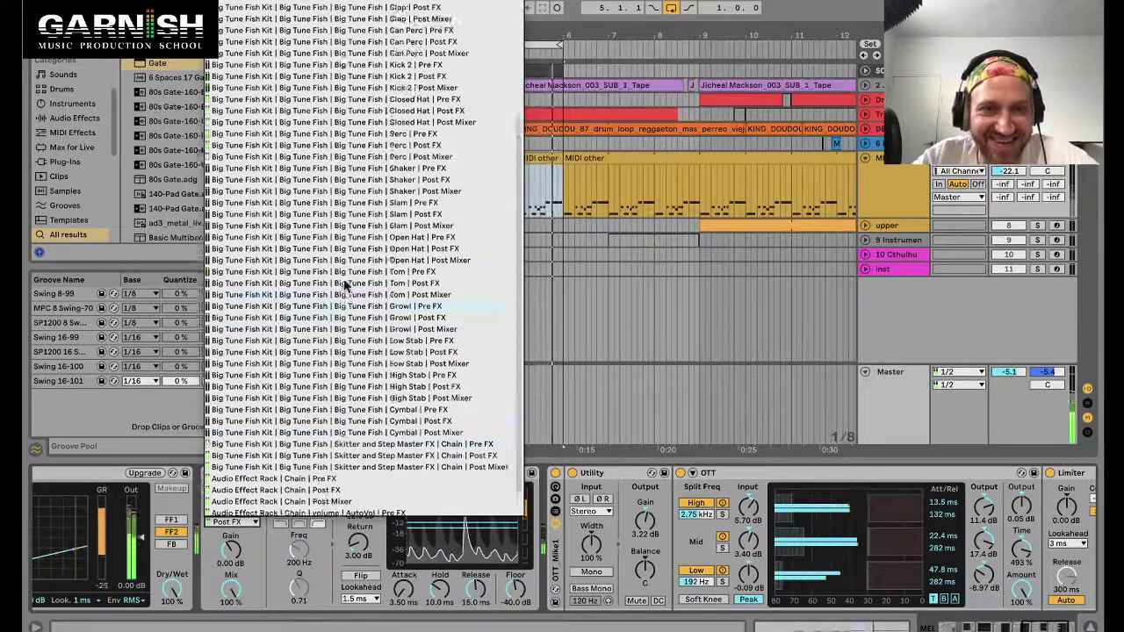
scroll(343, 284, up, 5)
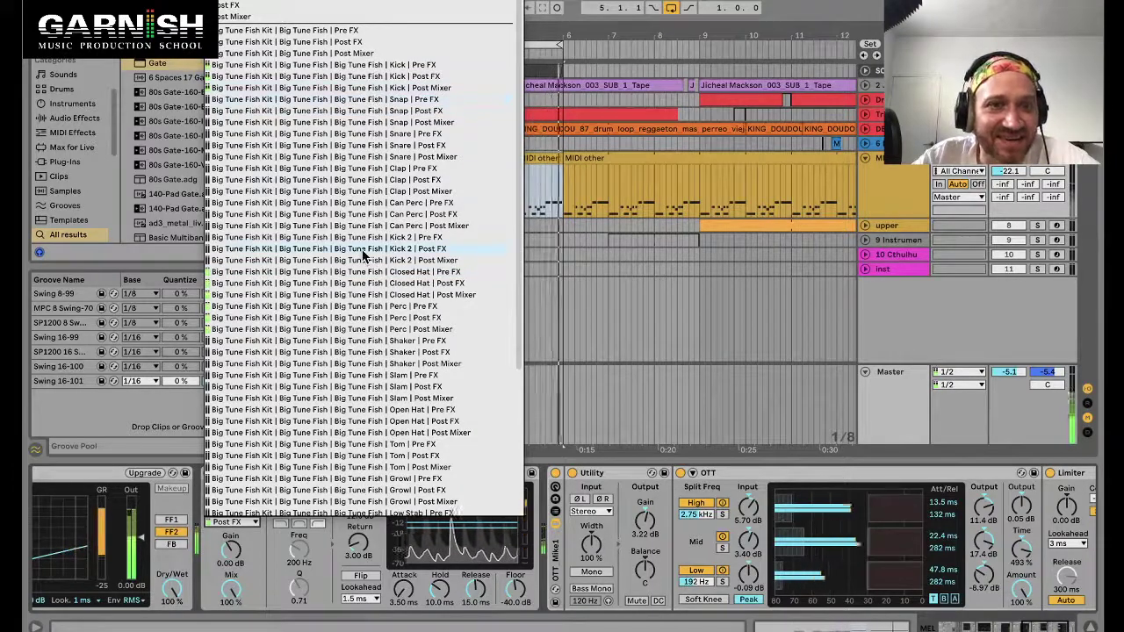
click(397, 307)
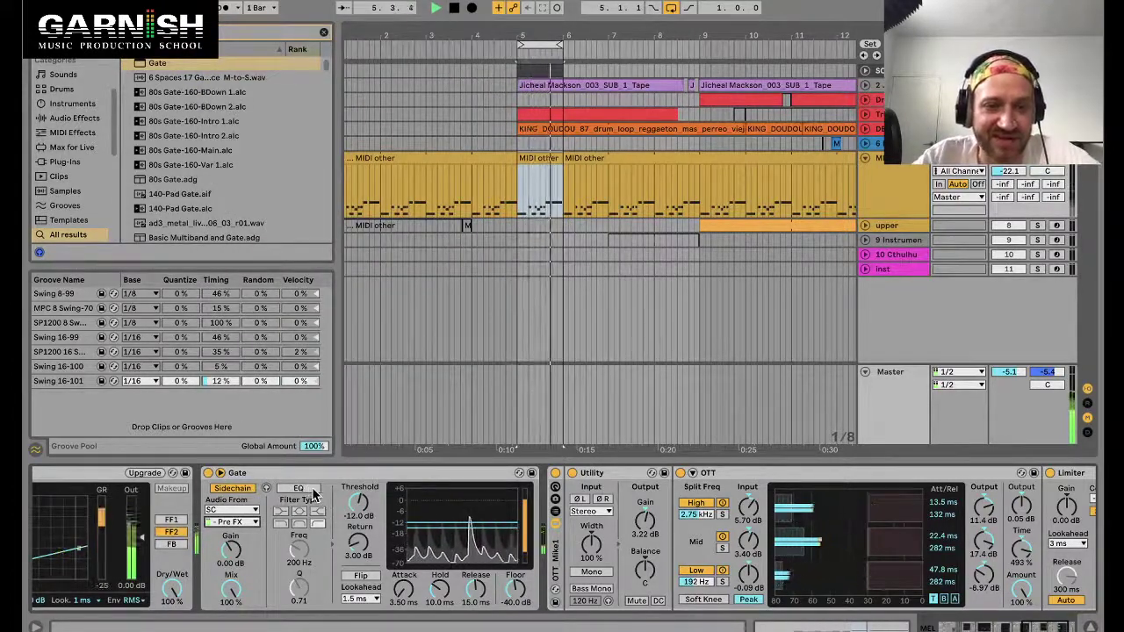
mouse_move(359, 505)
mouse_down()
mouse_move(358, 494)
mouse_move(359, 556)
mouse_move(360, 523)
mouse_up()
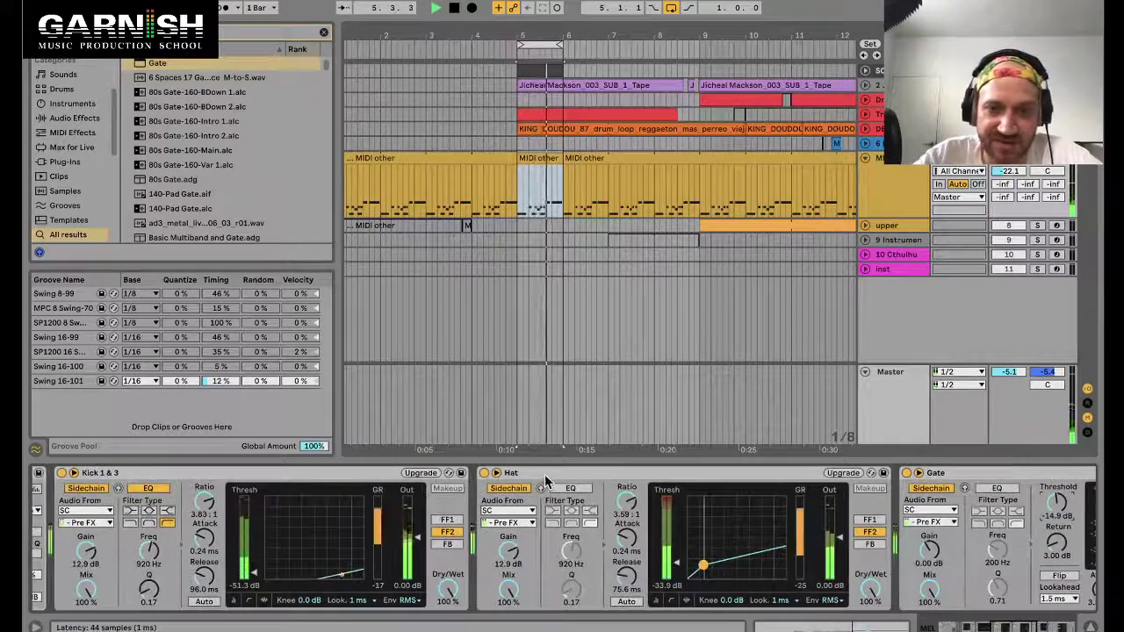
Fold the Hat and Kick 1 & 3 compressors and their Audio Effect Rack, and switch the rack off.
double_click(545, 475)
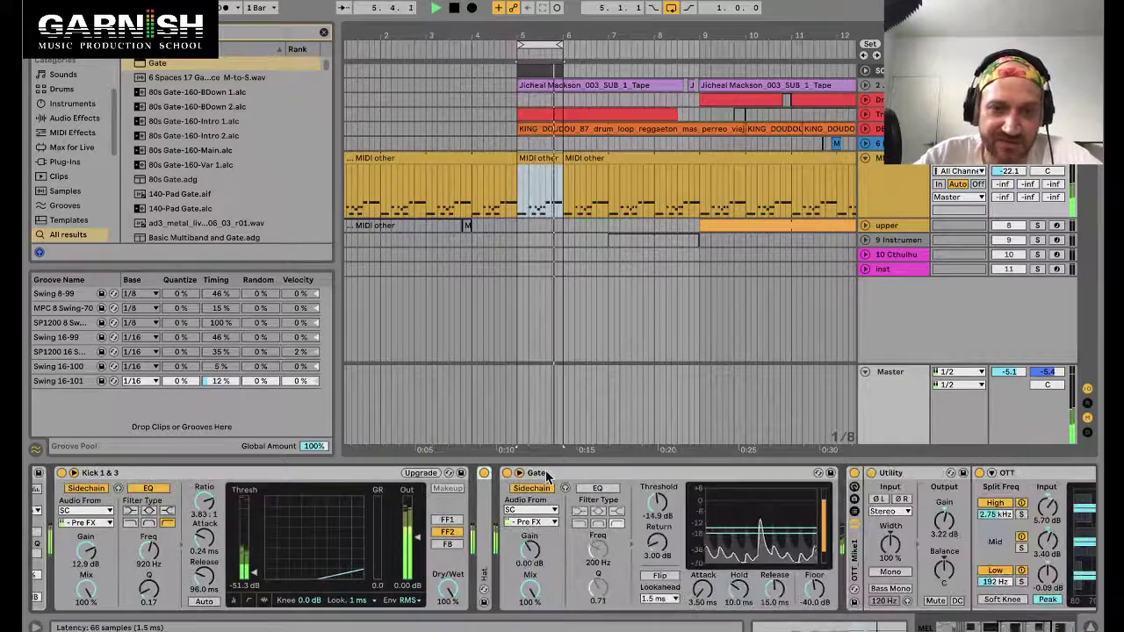
double_click(96, 473)
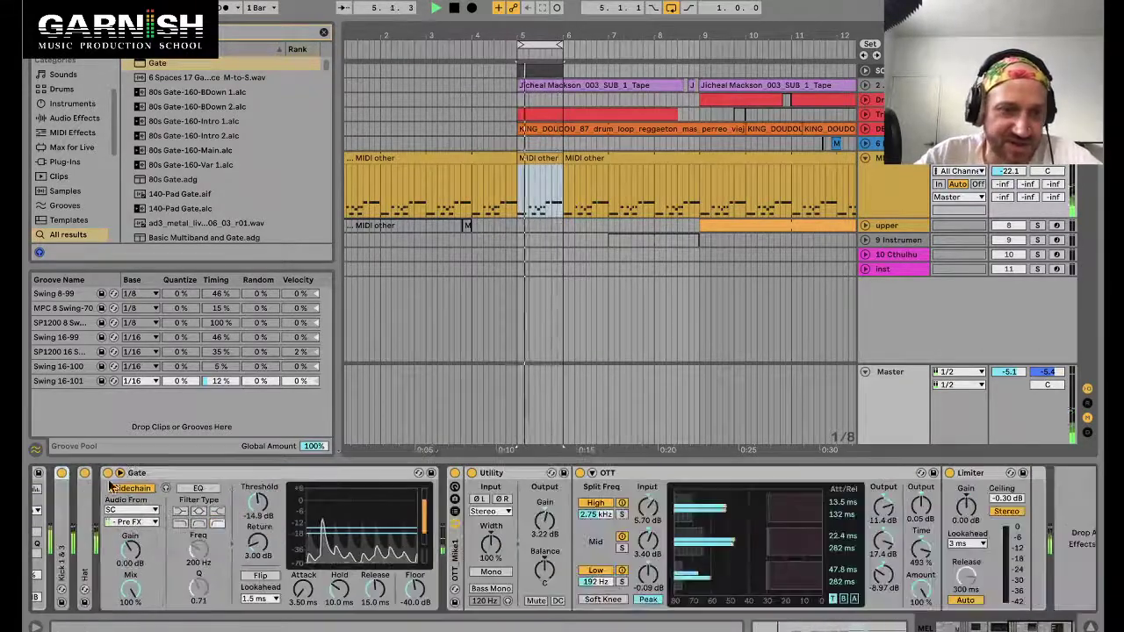
double_click(61, 507)
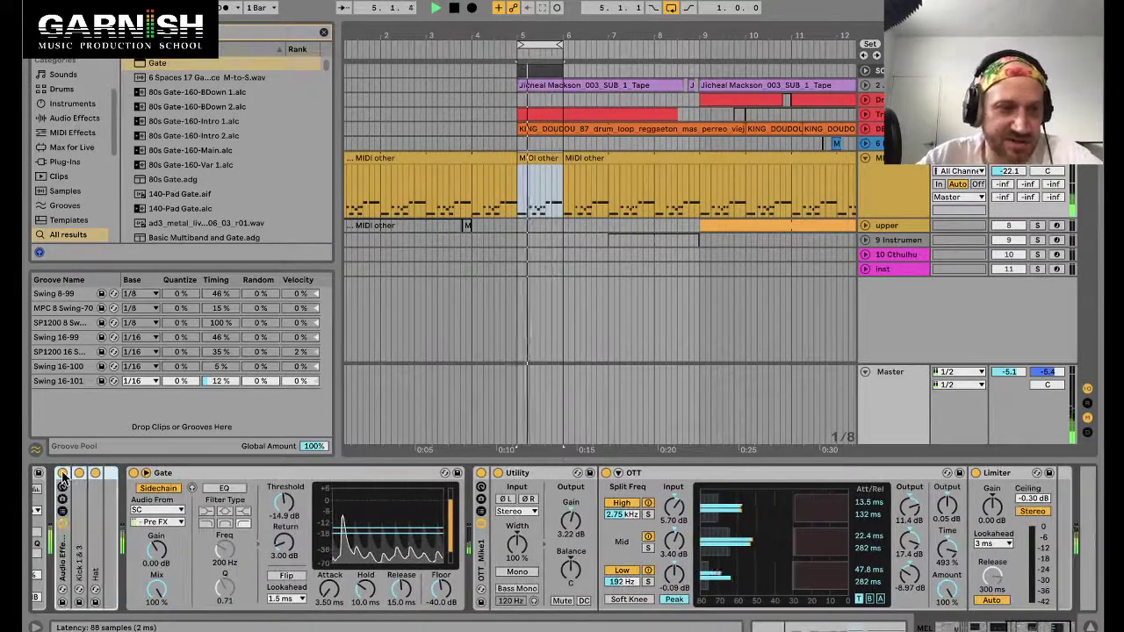
click(271, 476)
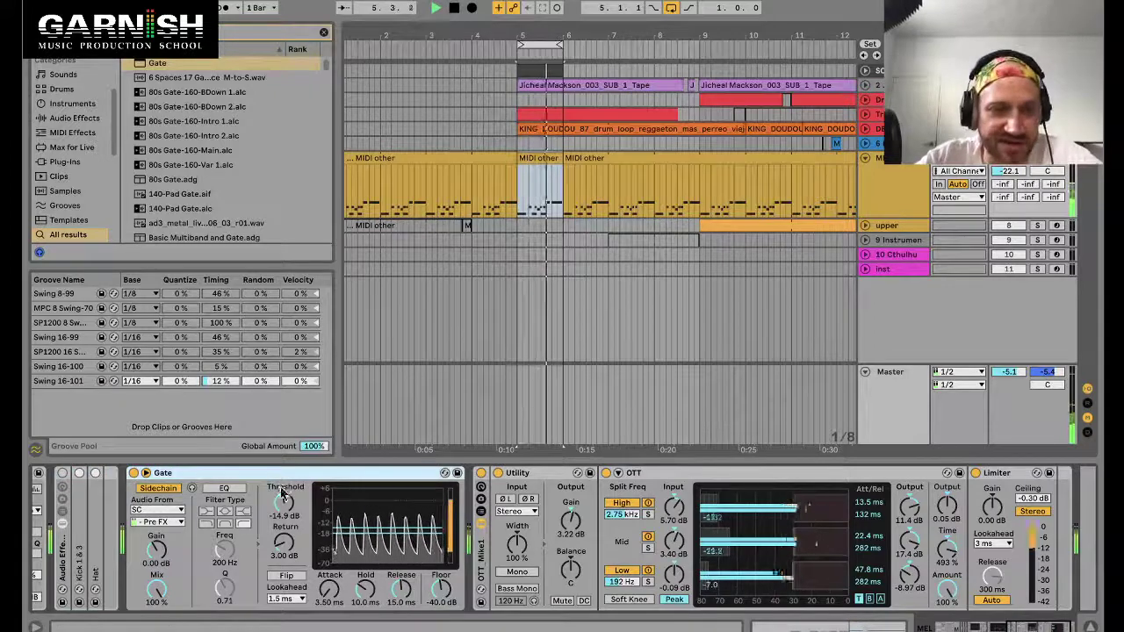
Set the MEL Gate's attack to 18.6 ms, hold to 23.2 ms, release to 53.6 ms and floor to -11.5 dB.
drag(401, 590, 439, 563)
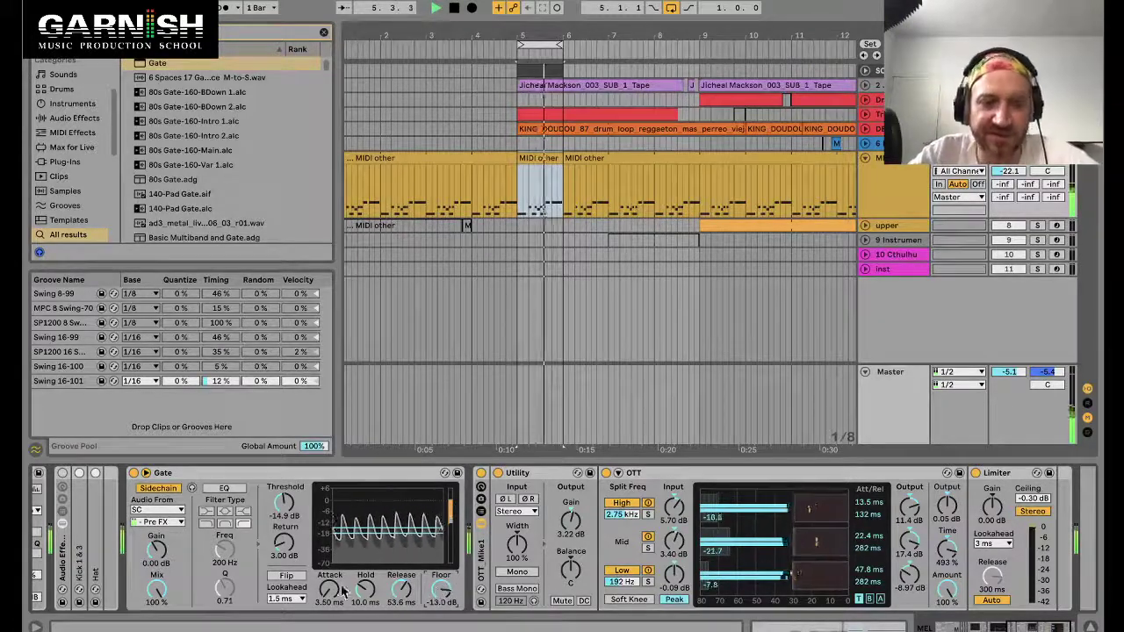
mouse_move(331, 592)
mouse_down()
mouse_move(331, 579)
mouse_move(341, 595)
mouse_up()
mouse_move(441, 593)
mouse_down()
mouse_move(441, 553)
mouse_move(441, 587)
mouse_move(442, 572)
mouse_up()
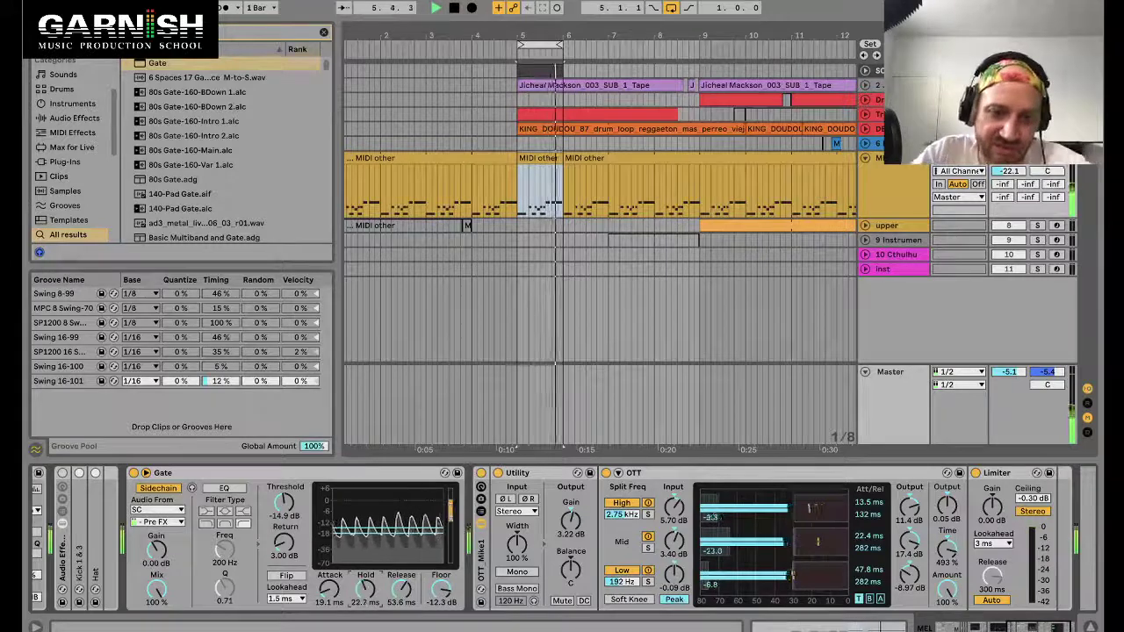
drag(442, 571, 442, 571)
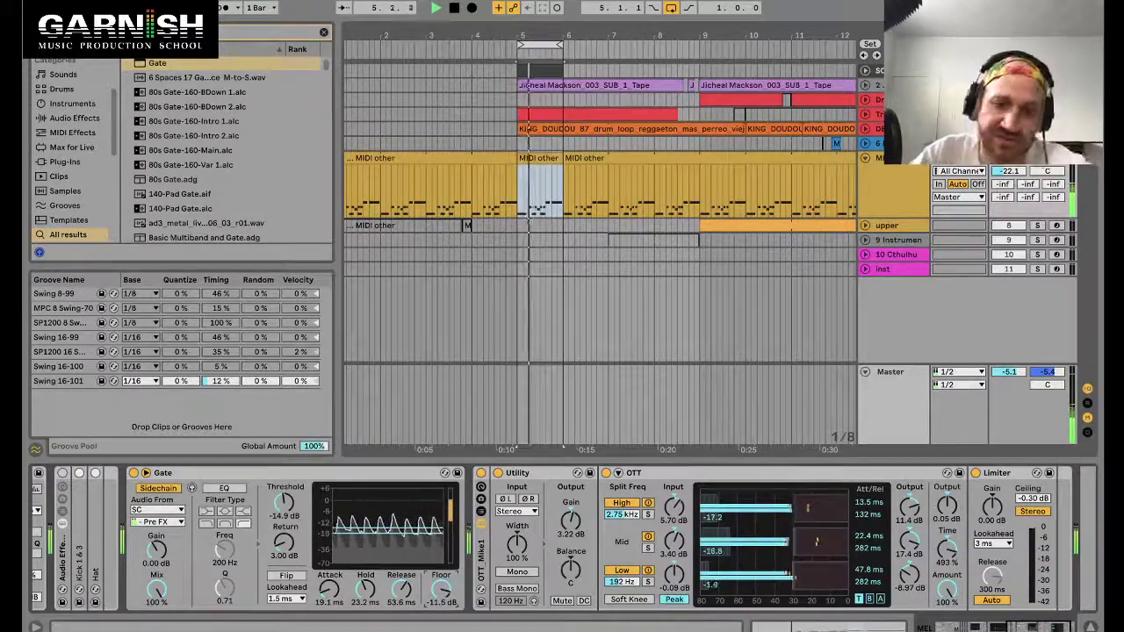
drag(334, 586, 333, 584)
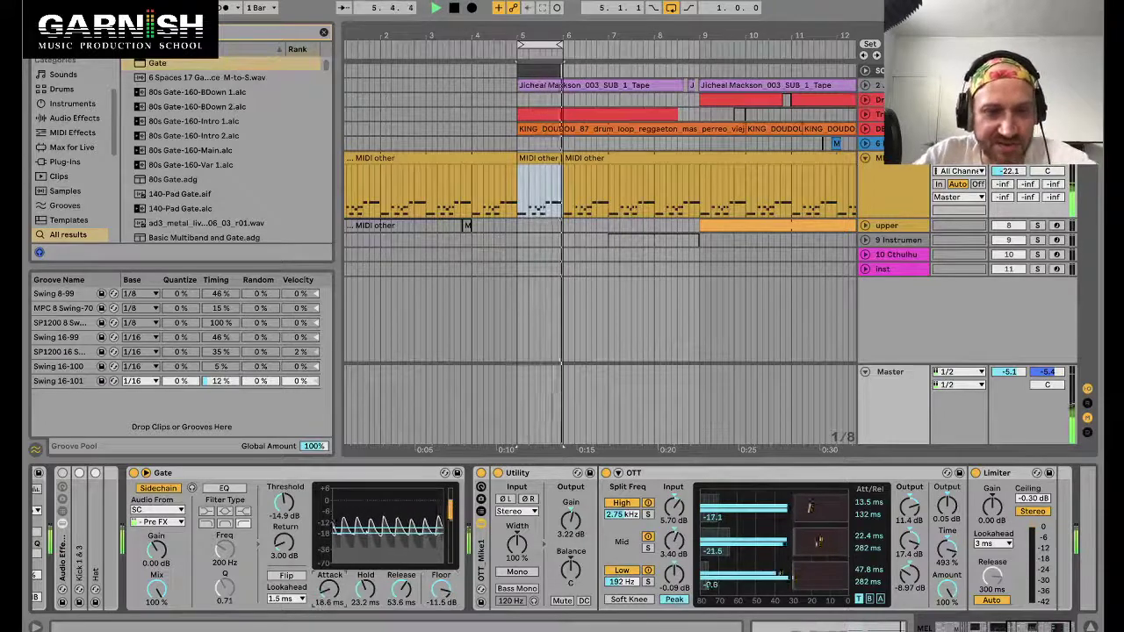
Compare the Gate's 10 ms and 0 ms lookahead, keep 0 ms, and set the attack to 16.6 ms.
click(296, 598)
click(294, 629)
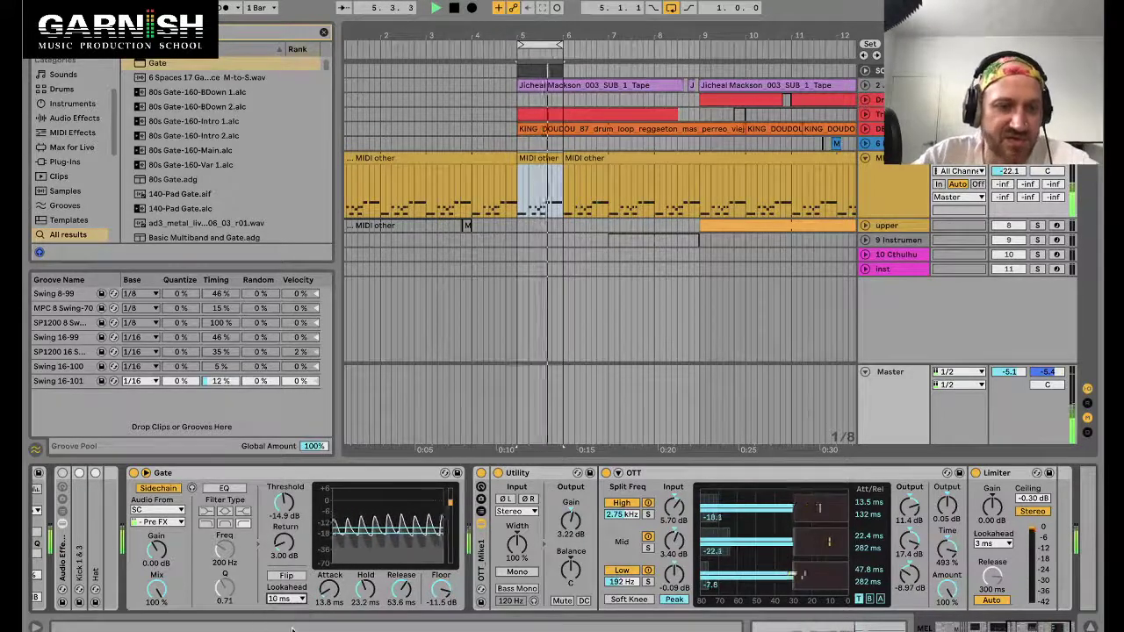
click(294, 597)
click(290, 606)
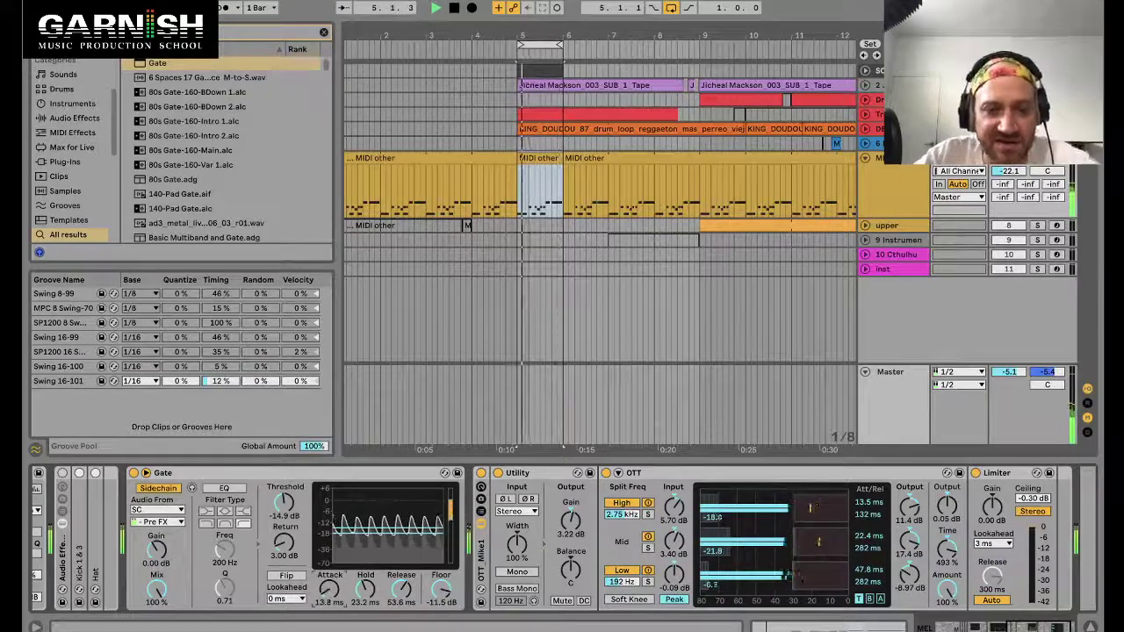
drag(329, 590, 329, 581)
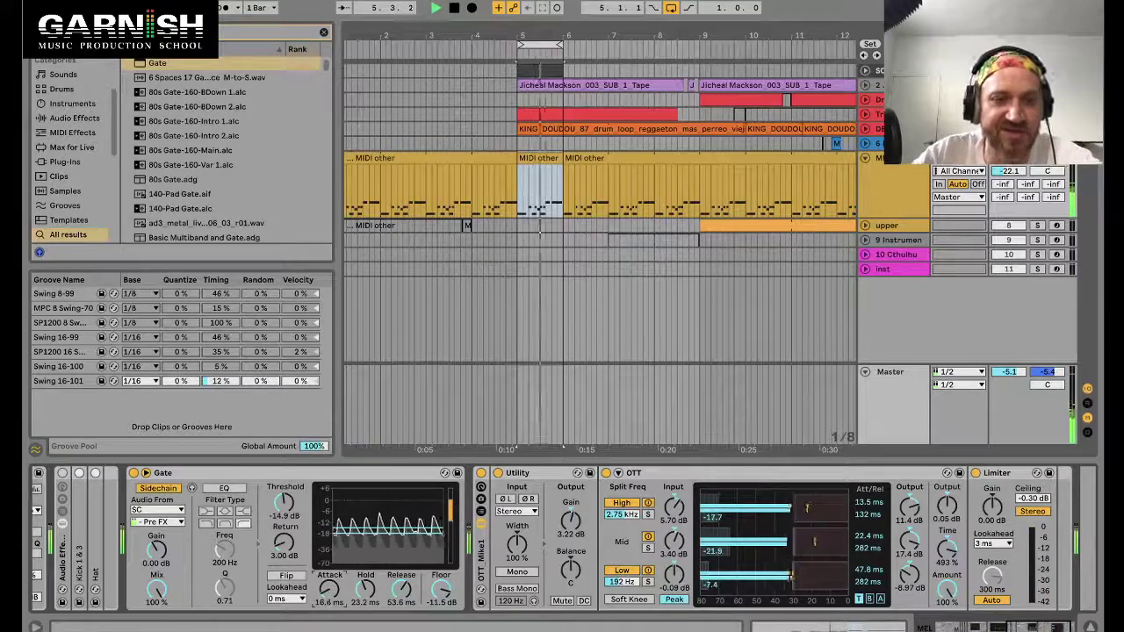
Audition the Gate's Flip mode, switch it off again, and set the threshold to -15.3 dB.
click(293, 578)
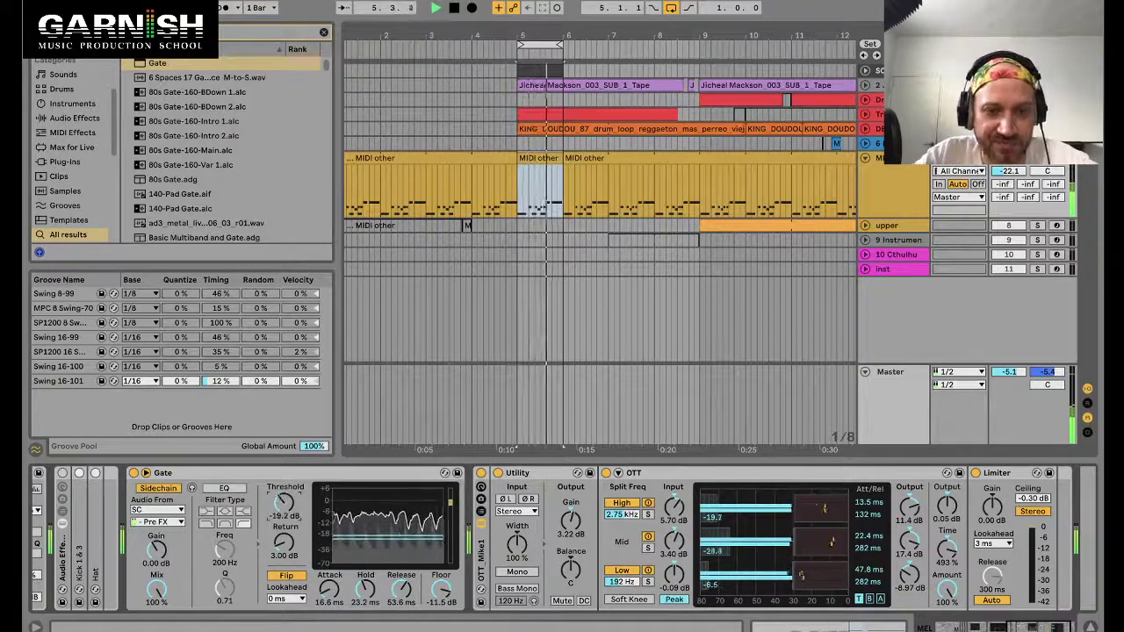
drag(294, 518, 294, 513)
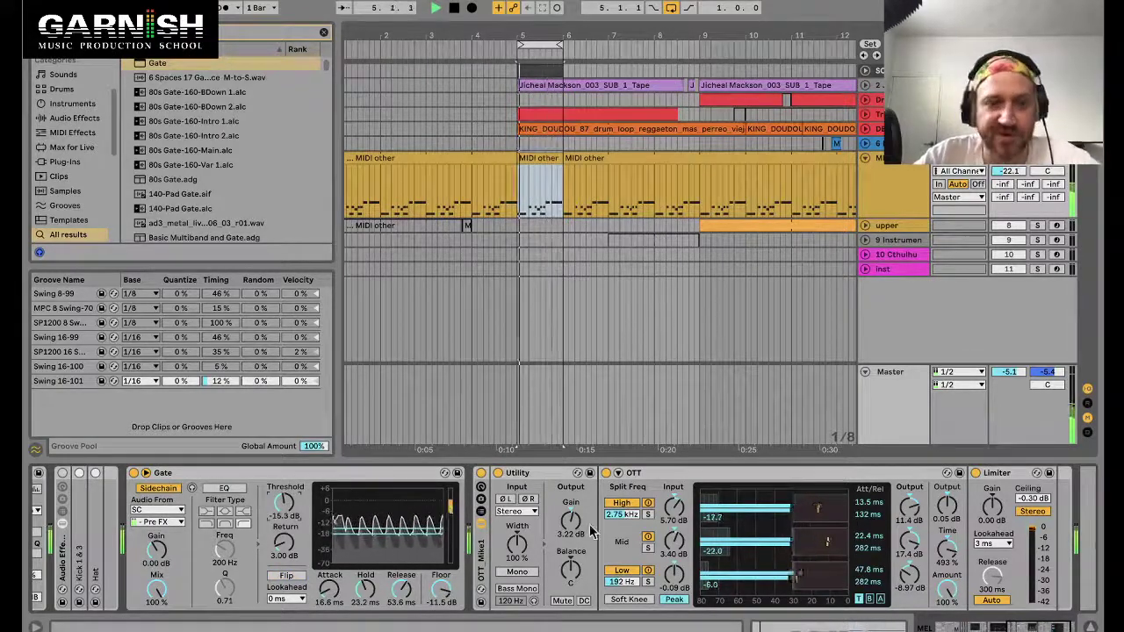
Switch the MEL track's Audio Effect Rack back on and raise the Utility's gain to 14.8 dB.
scroll(590, 532, left, 6)
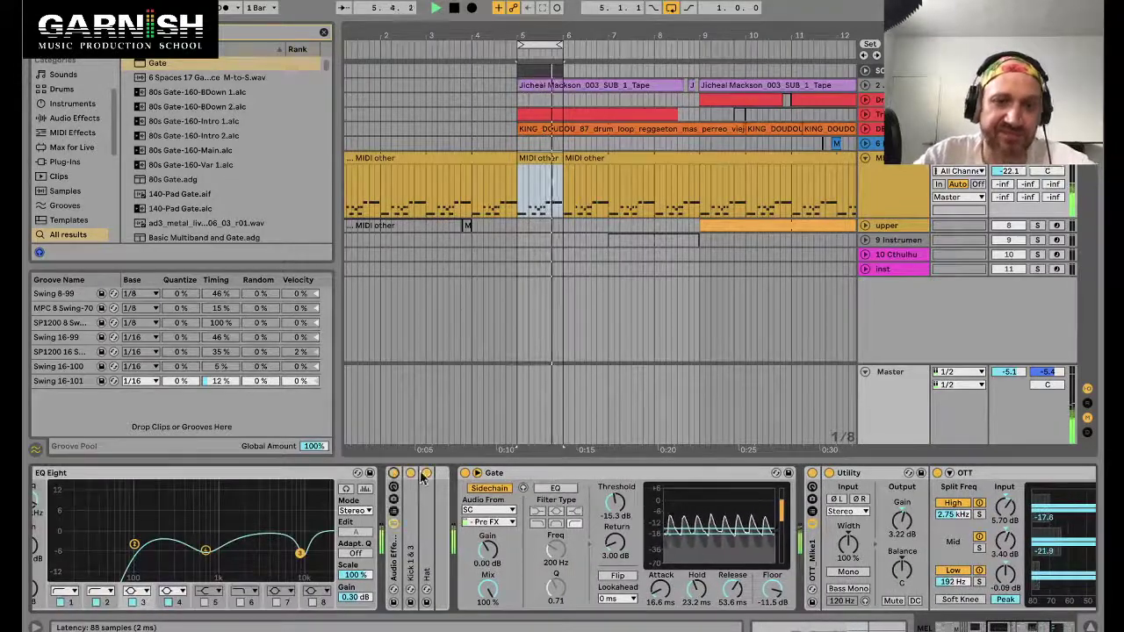
scroll(705, 530, right, 5)
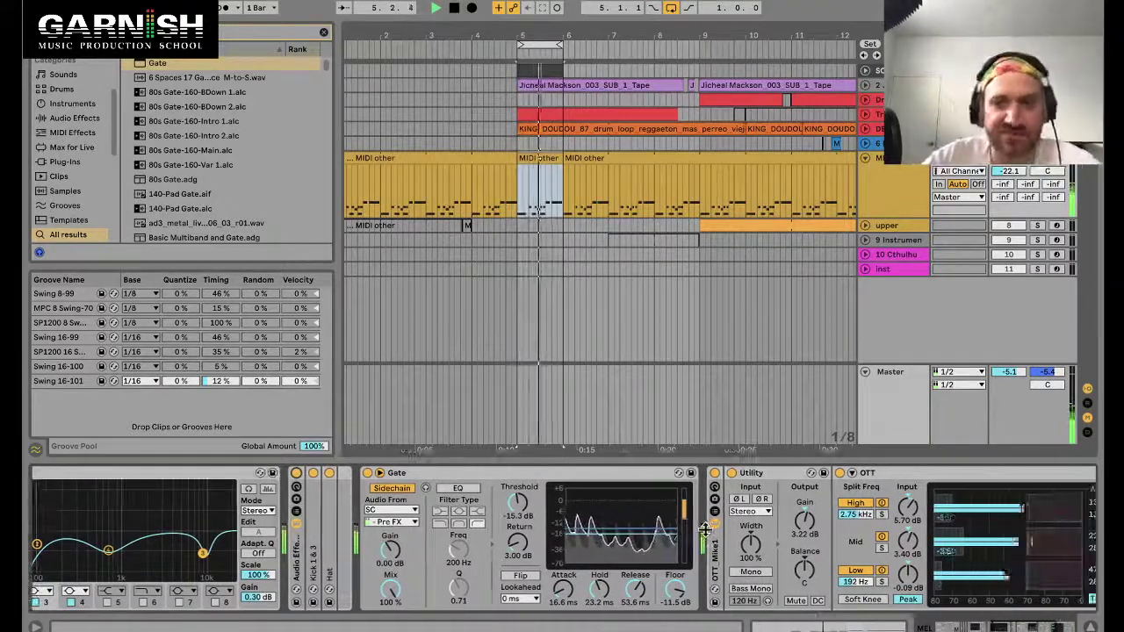
drag(804, 521, 804, 486)
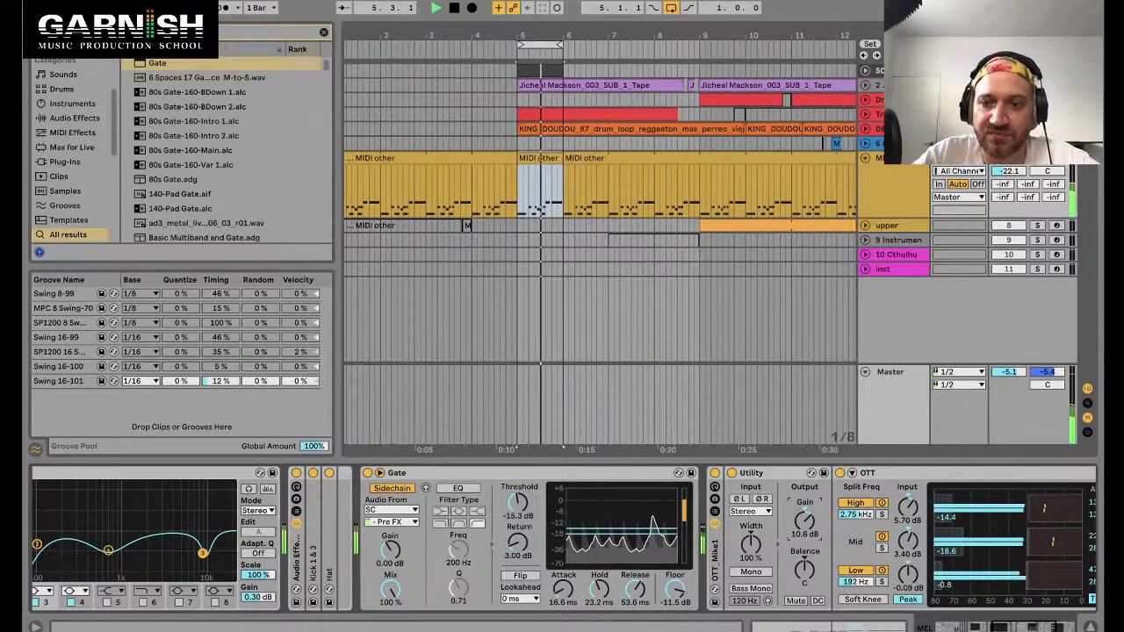
scroll(705, 535, right, 10)
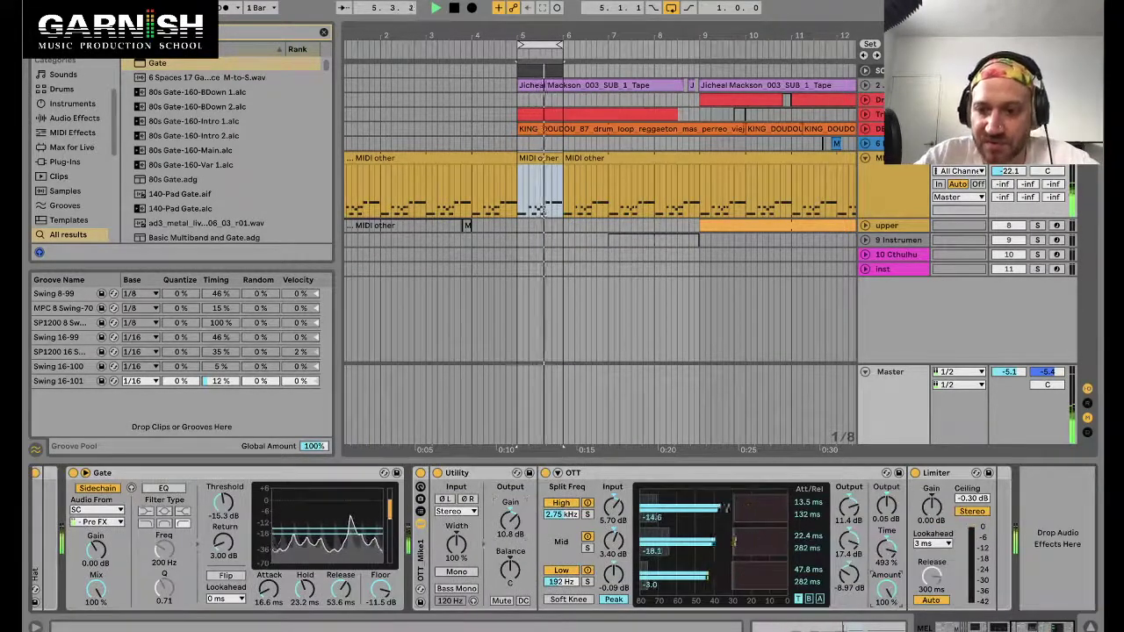
drag(510, 521, 510, 496)
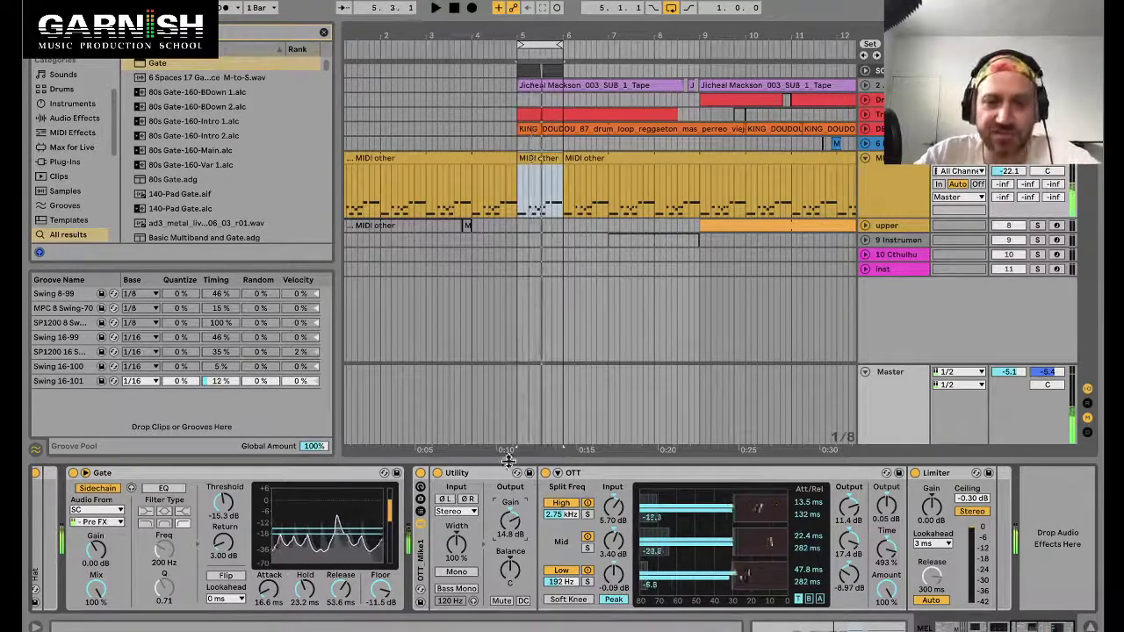
click(639, 477)
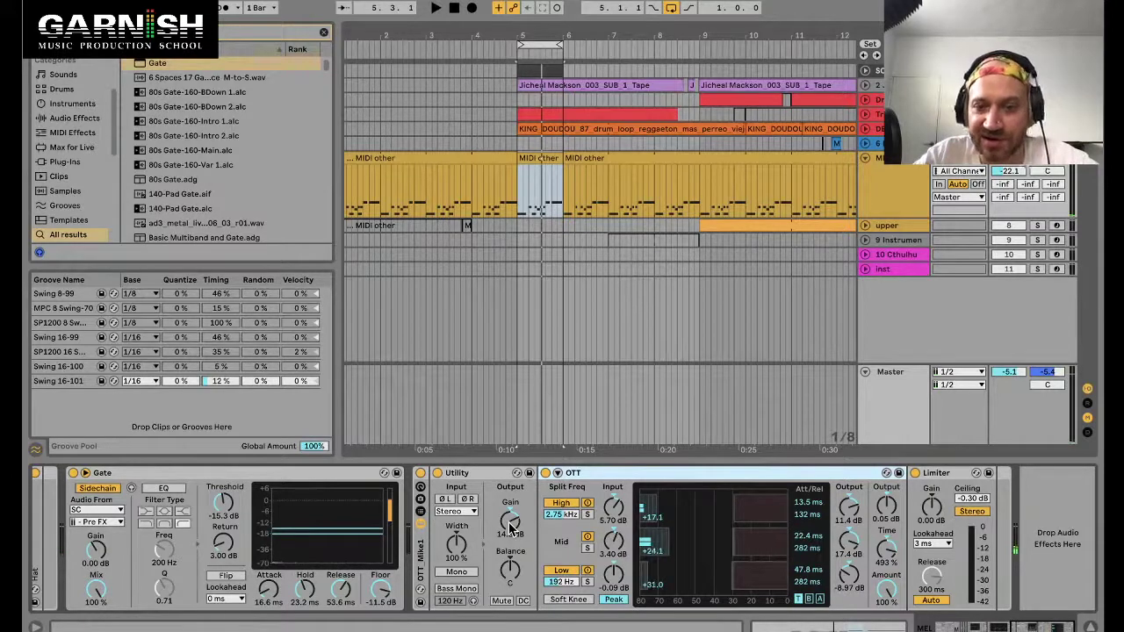
key(Delete)
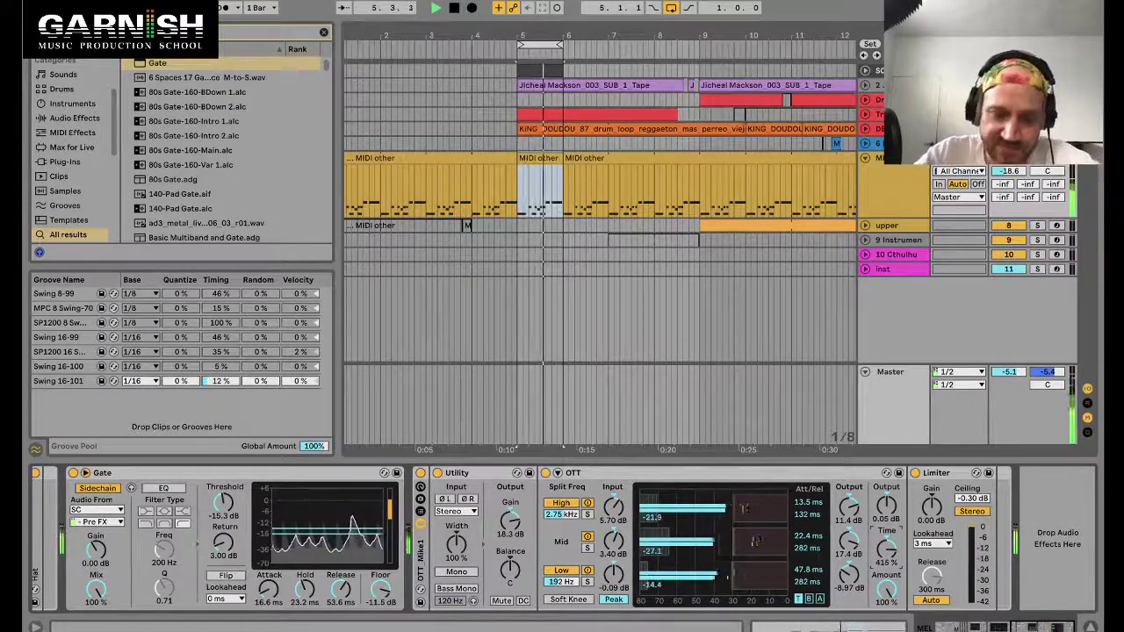
Unfold the Kick 1 & 3 compressor, lower its threshold to -inf dB and set its release to 68.4 ms.
key(Down)
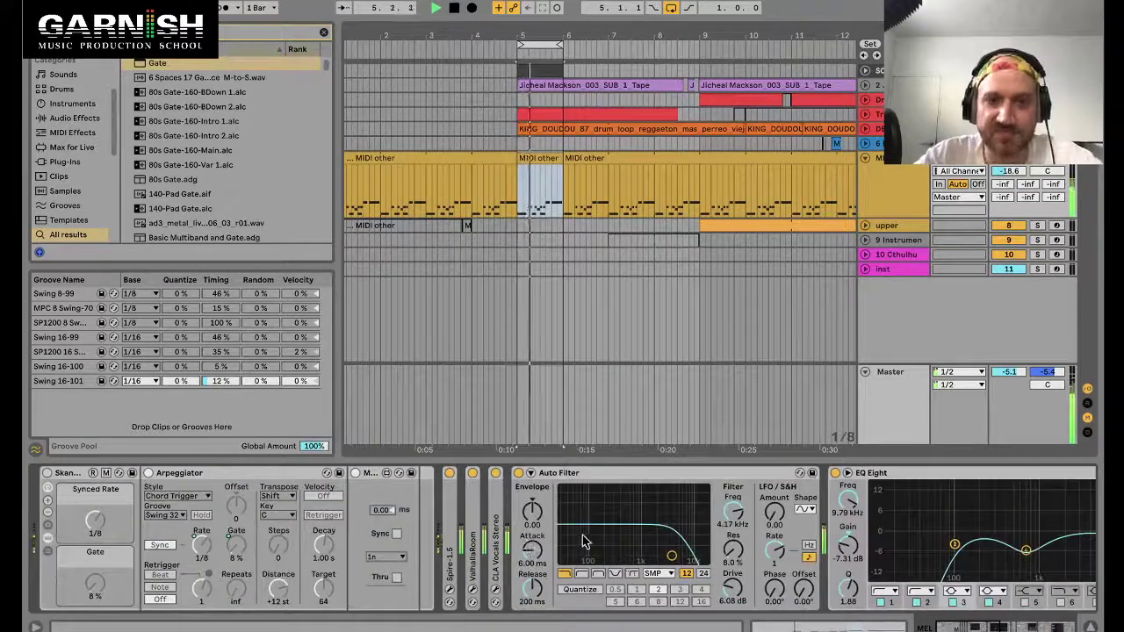
scroll(562, 533, right, 5)
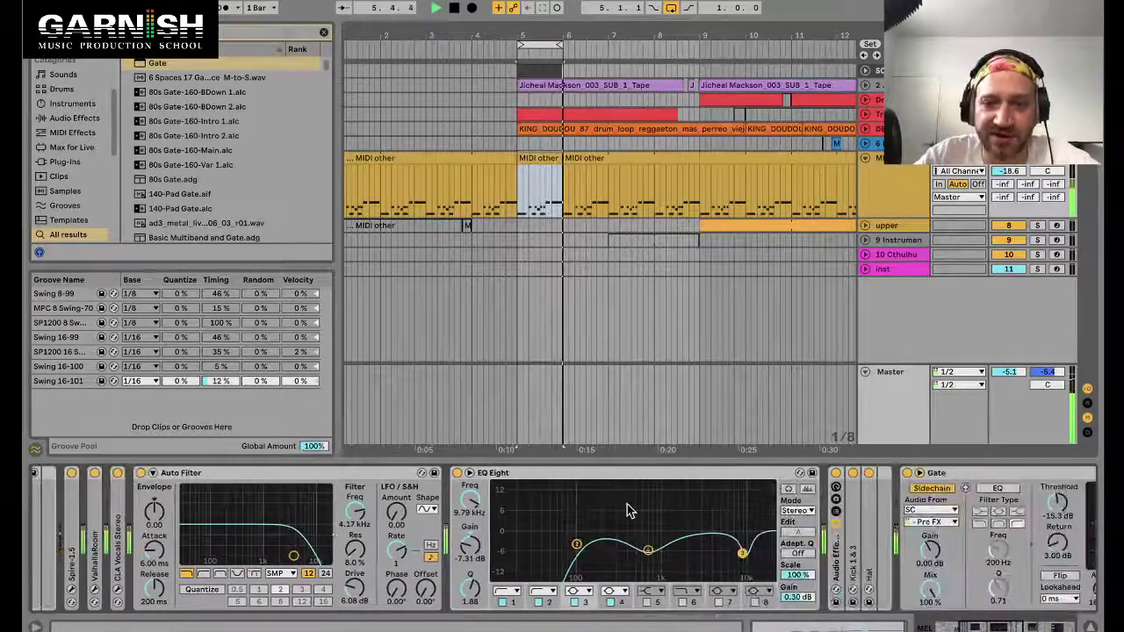
scroll(733, 569, right, 3)
click(608, 474)
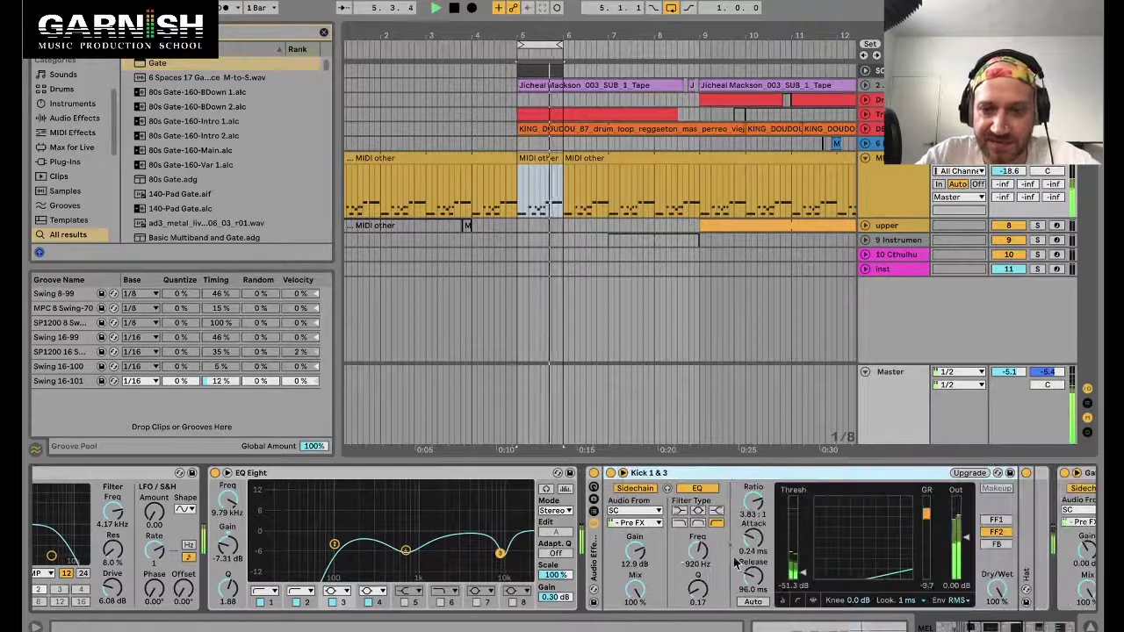
drag(793, 580, 761, 590)
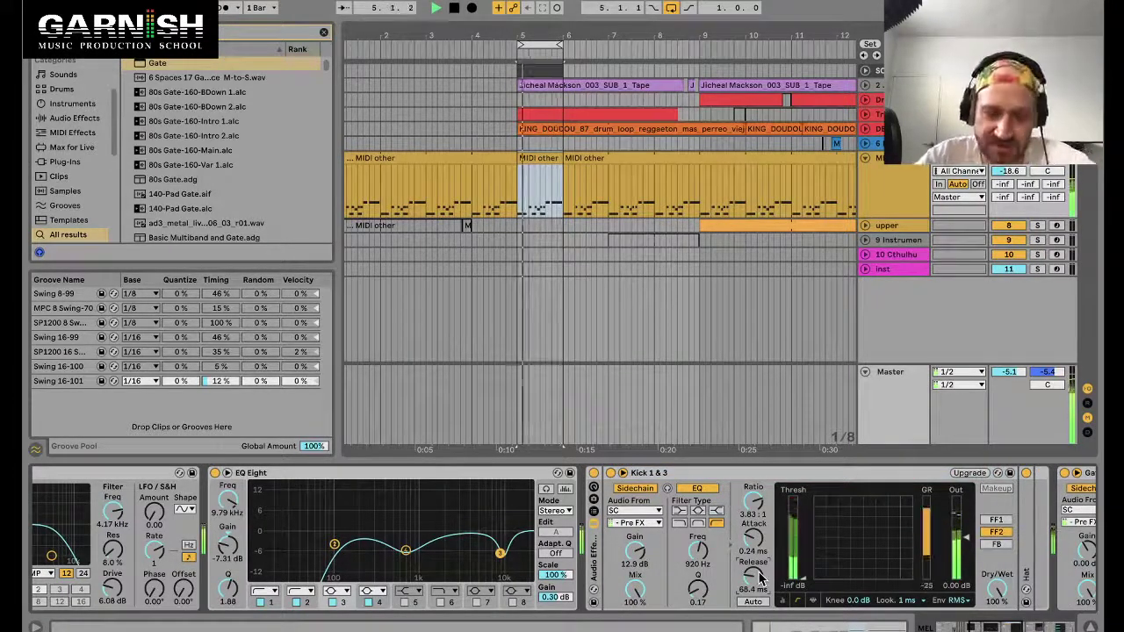
scroll(647, 568, right, 6)
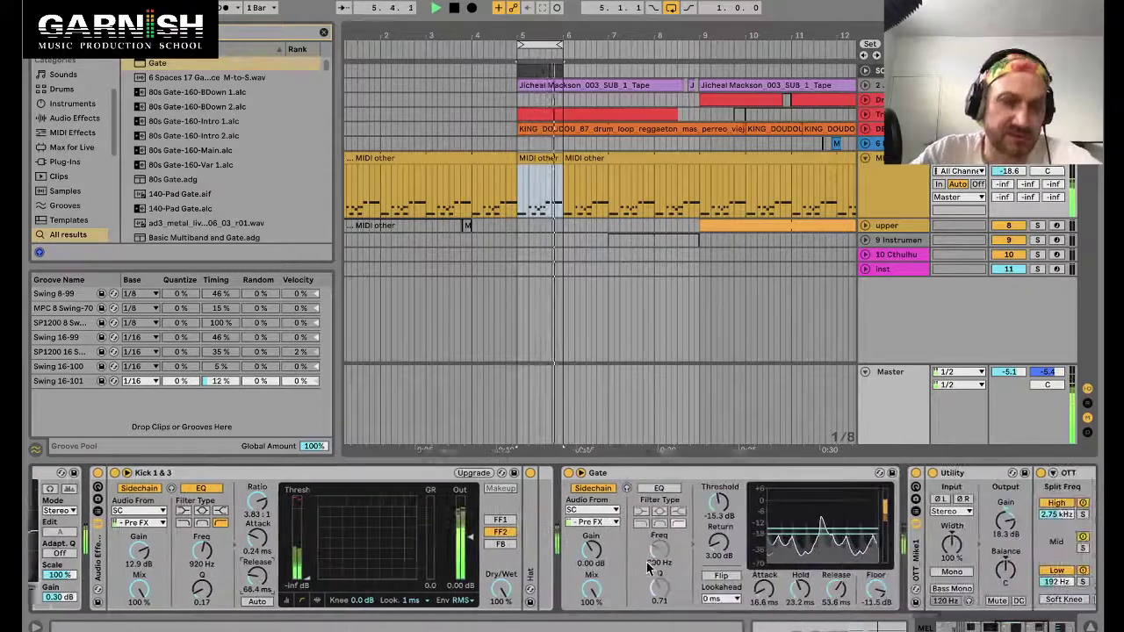
scroll(647, 569, right, 6)
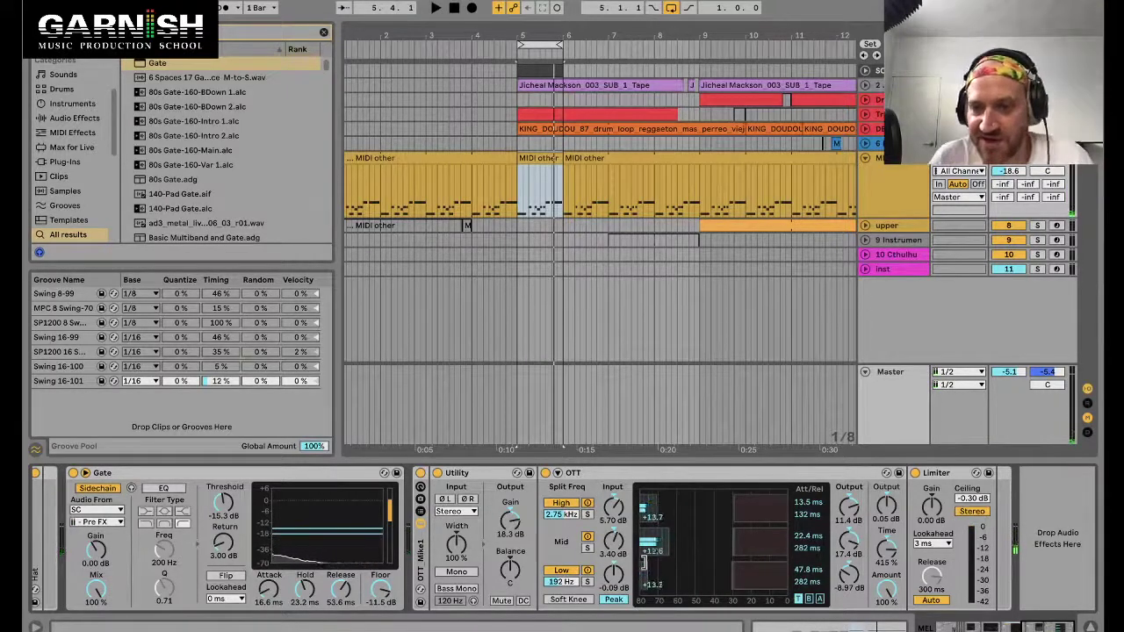
Play from the upper track's clip at bar 9, loop bars 9 to 13, and select the long MEL clip.
click(907, 167)
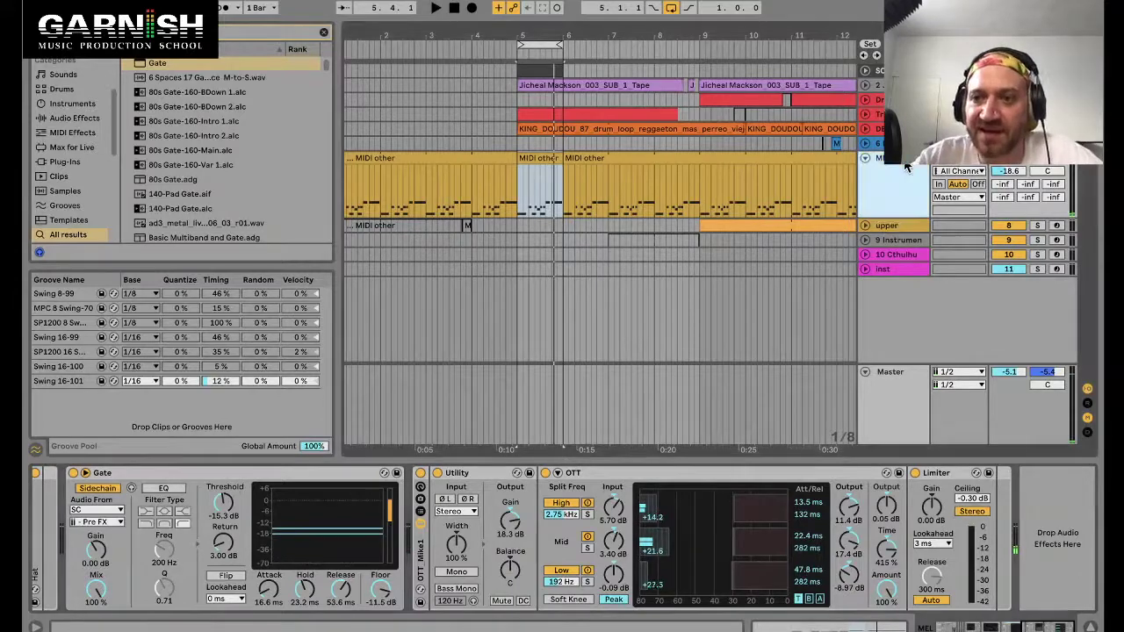
scroll(806, 233, down, 10)
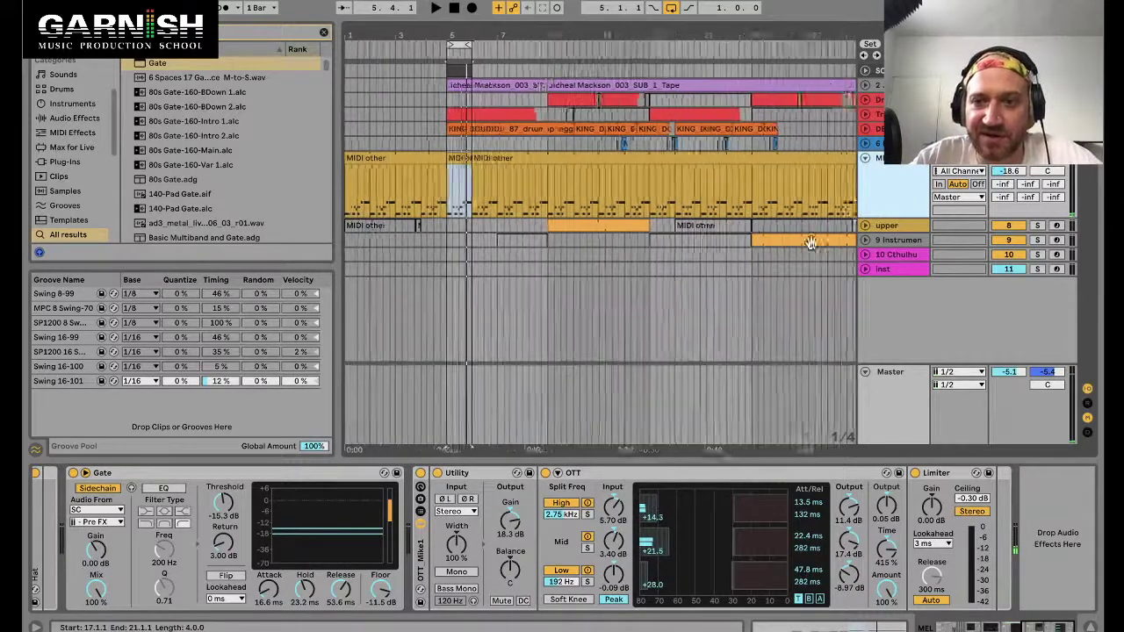
click(478, 230)
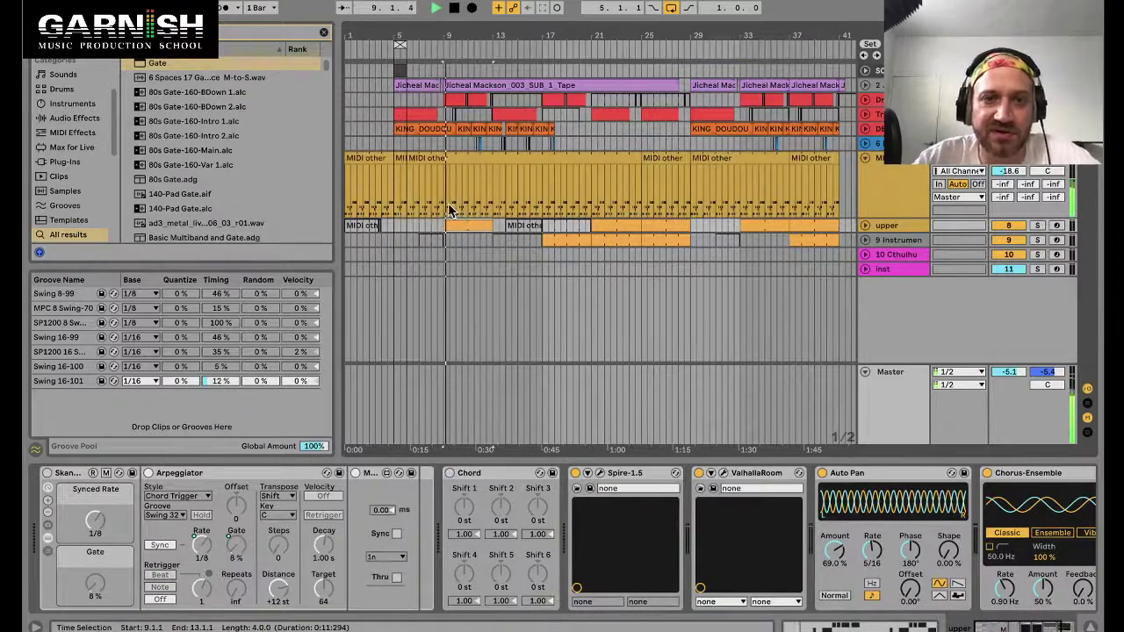
drag(453, 201, 495, 209)
key(ctrl+l)
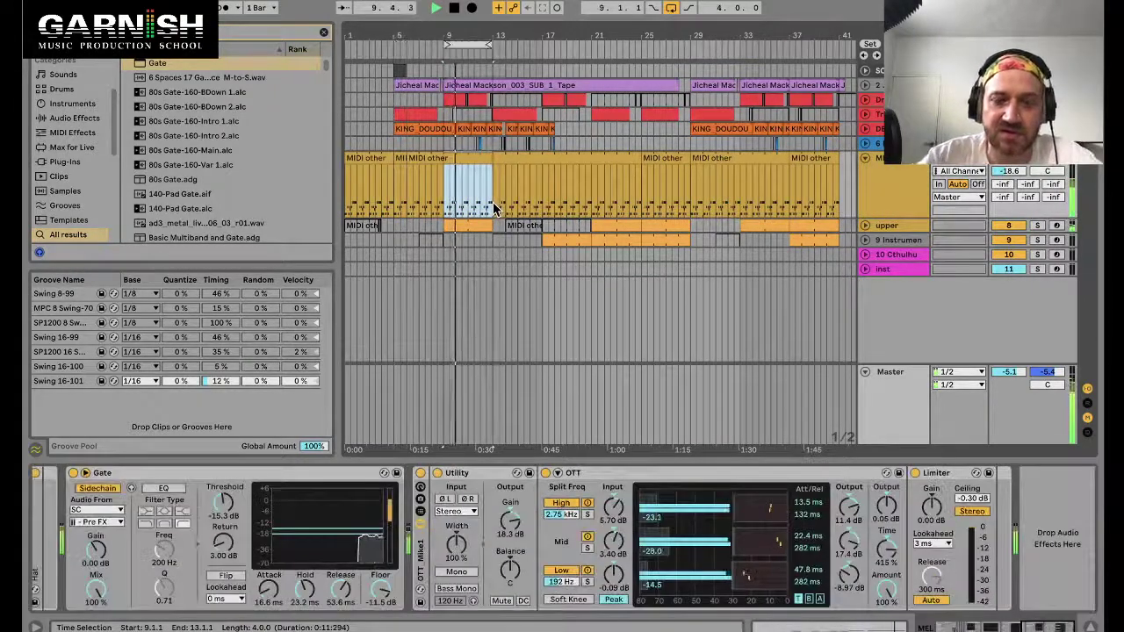
click(527, 188)
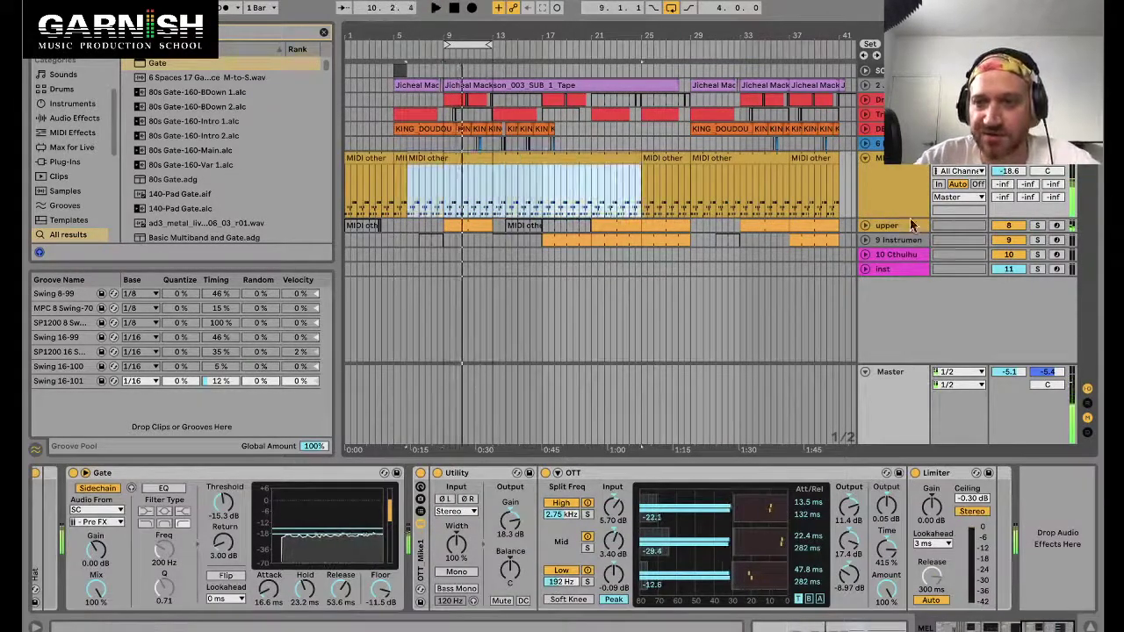
Stop playback and look through the upper track's device chain.
click(910, 225)
key(space)
scroll(730, 533, left, 4)
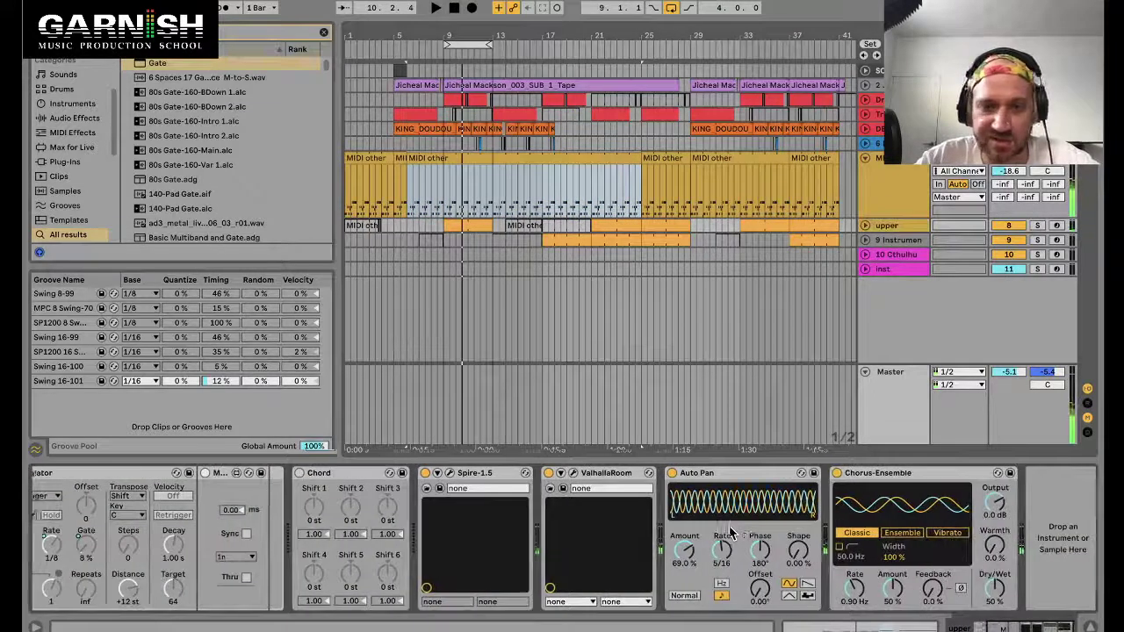
Move the MEL track's Gate and OTT Mike1 rack into the Audio Effect Rack, after the Hat compressor.
click(579, 161)
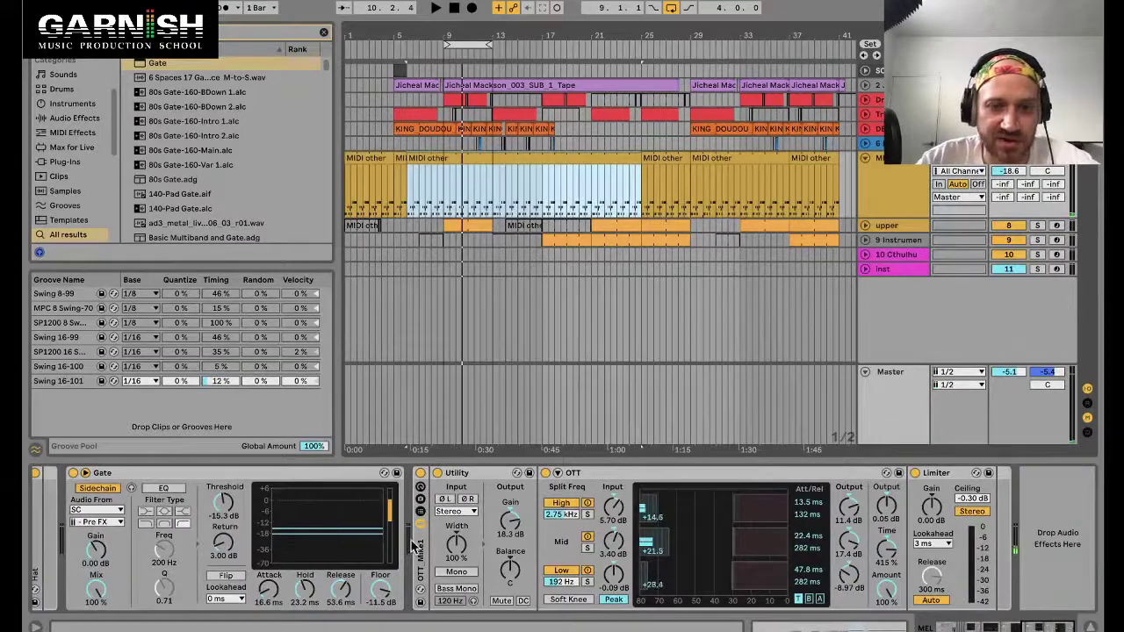
scroll(426, 541, left, 5)
click(635, 503)
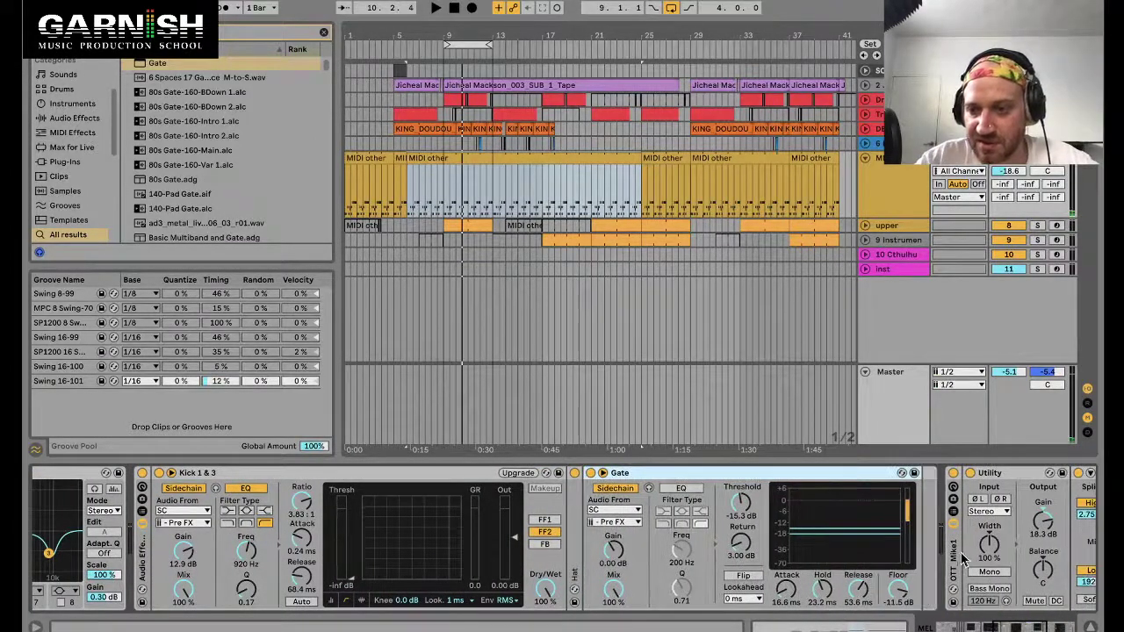
click(949, 549)
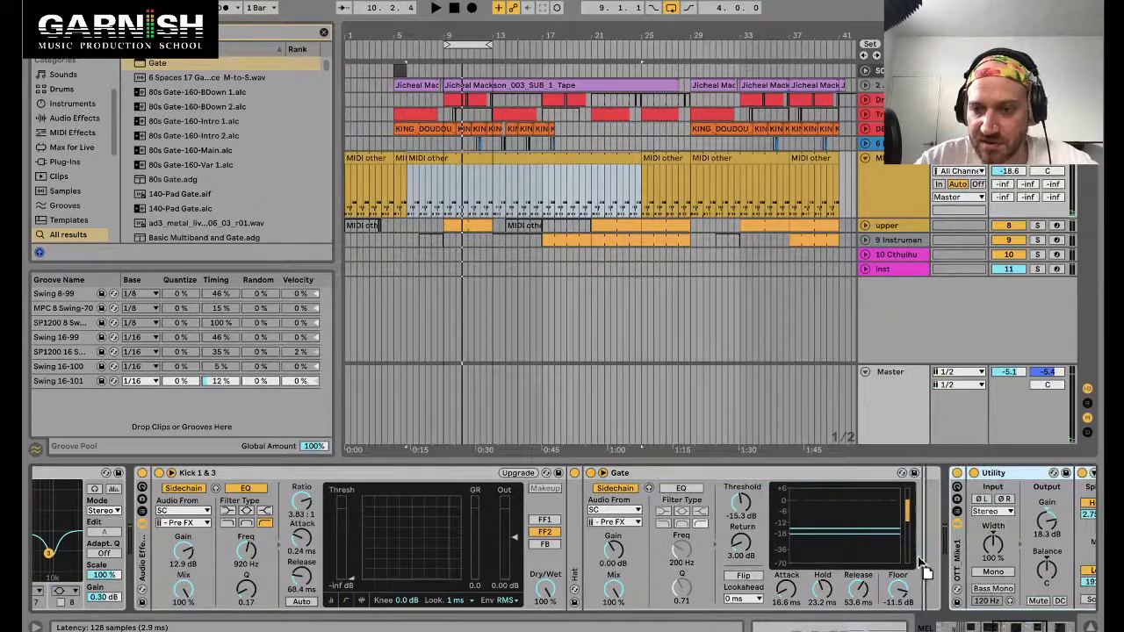
Place the insert marker at bar 9 on the MEL track and play the loop.
click(458, 224)
click(446, 204)
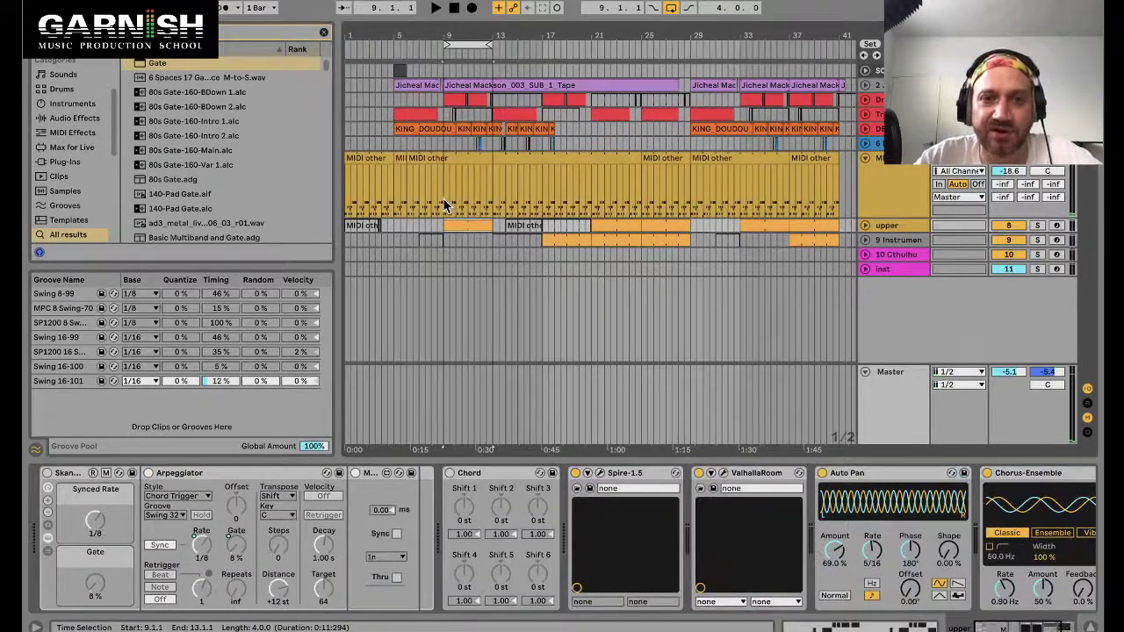
click(445, 205)
key(space)
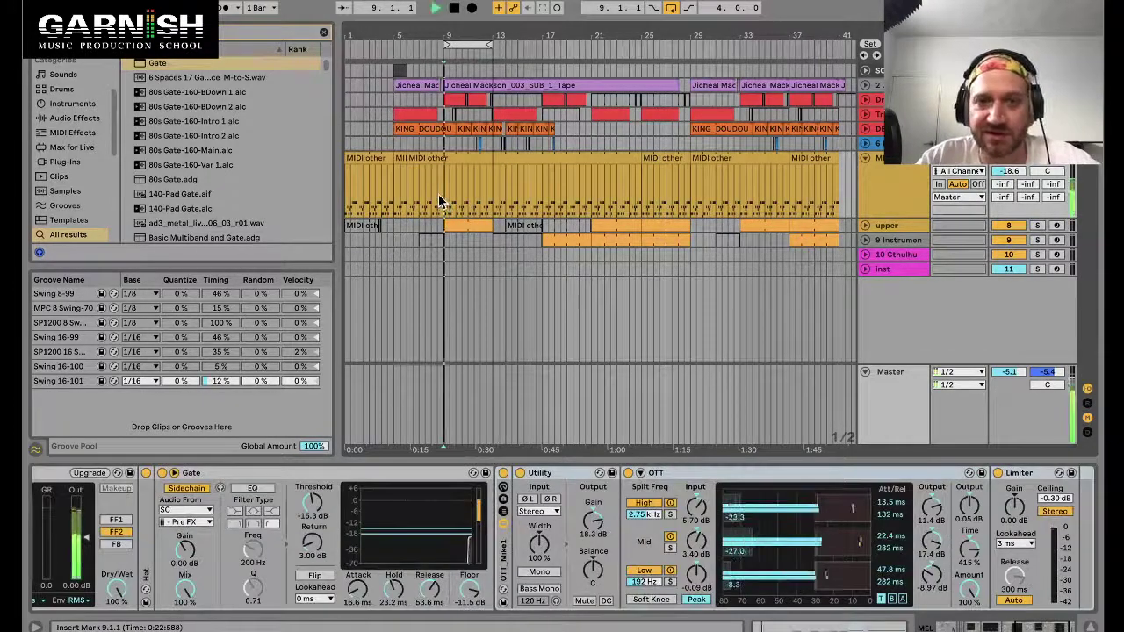
Show the upper track's devices from its clip at bar 9 and fold the Spire-1.5 instrument.
click(470, 228)
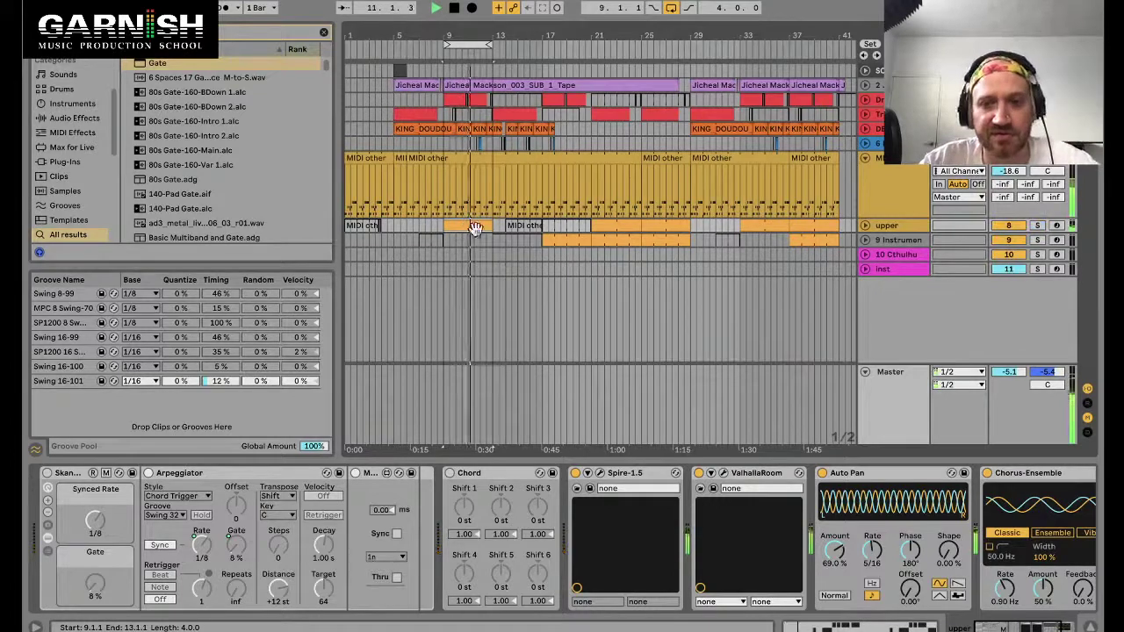
double_click(641, 473)
scroll(821, 508, right, 2)
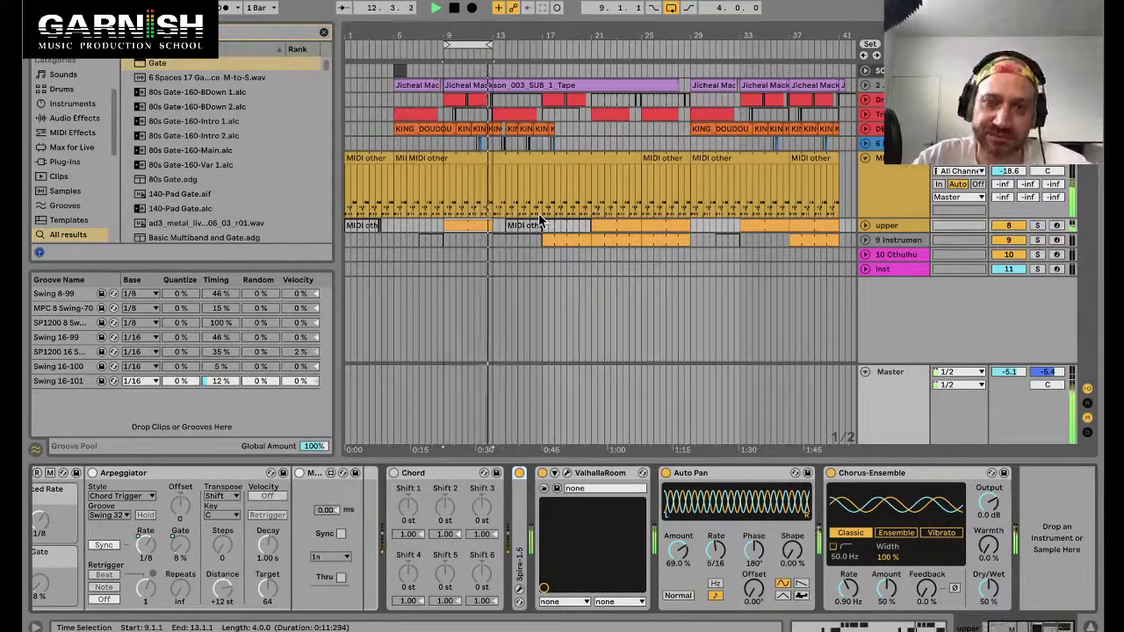
Stop playback and copy the MEL track's Audio Effect Rack to the end of the upper track's device chain, after Chorus-Ensemble.
key(space)
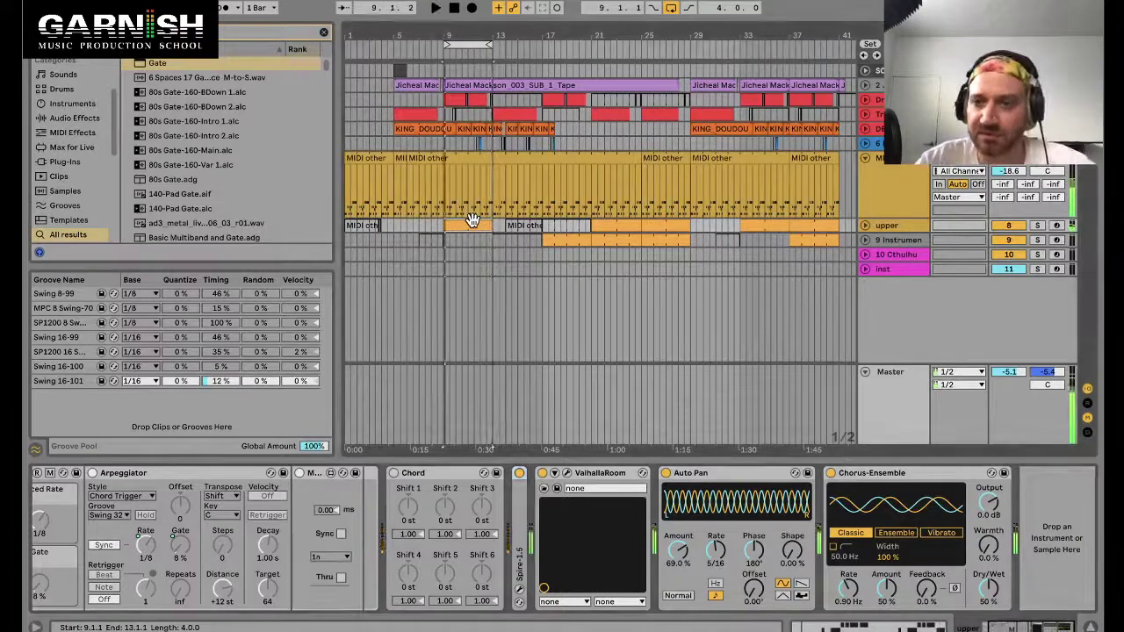
click(891, 165)
scroll(392, 587, left, 6)
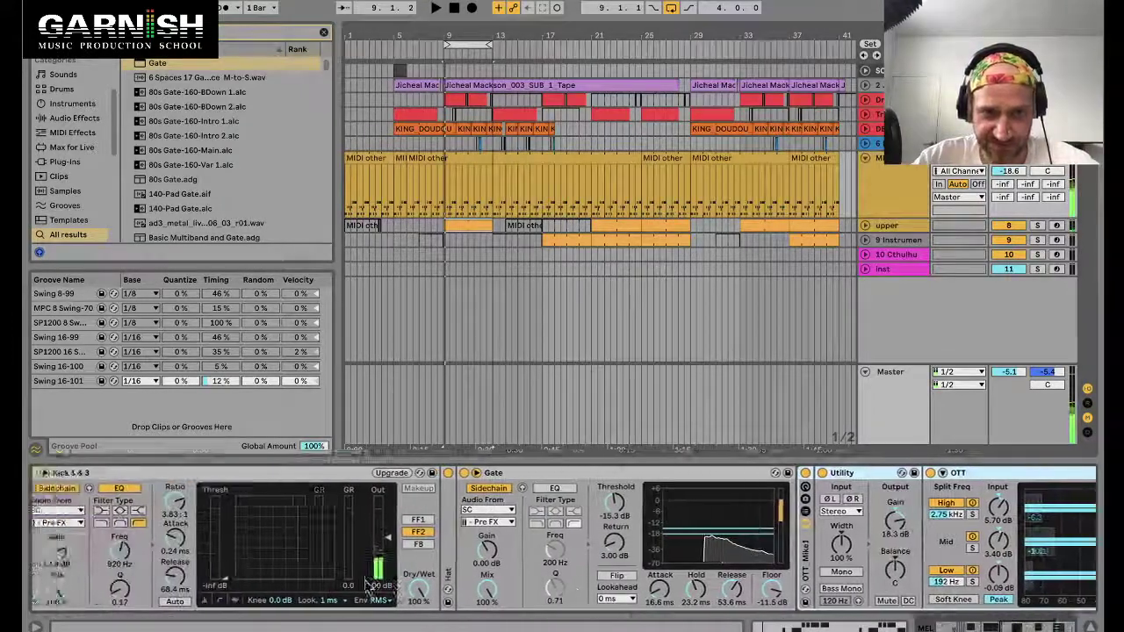
scroll(392, 586, left, 5)
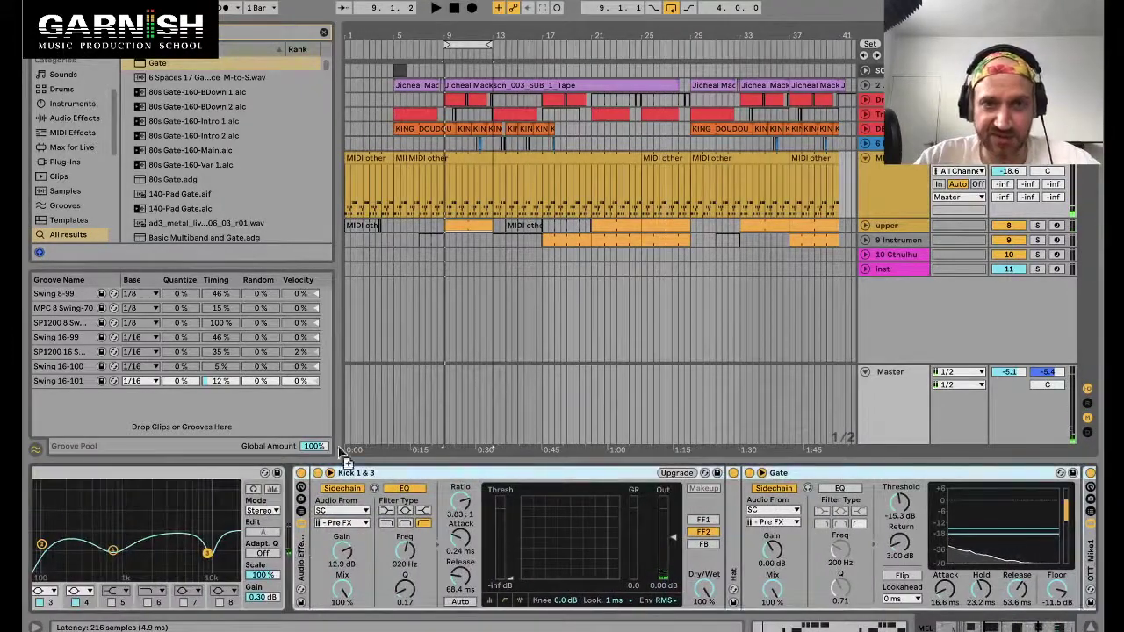
click(457, 224)
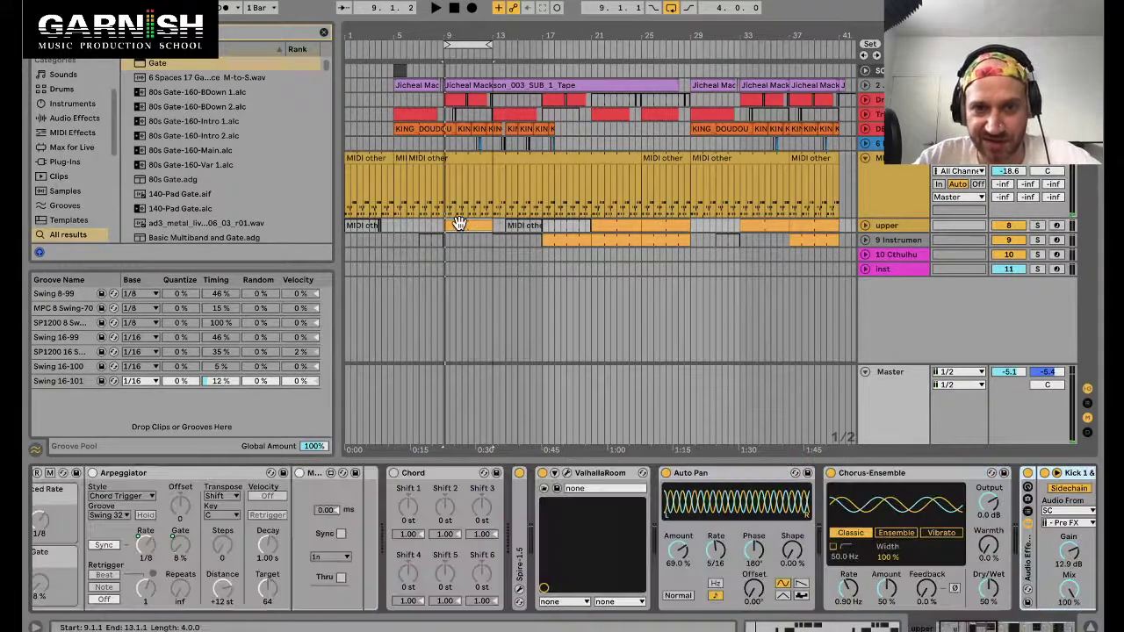
Play the loop, examine the copied rack's Gate and OTT Mike1 devices on the upper track, and stop playback.
key(space)
scroll(749, 537, right, 10)
scroll(749, 538, right, 5)
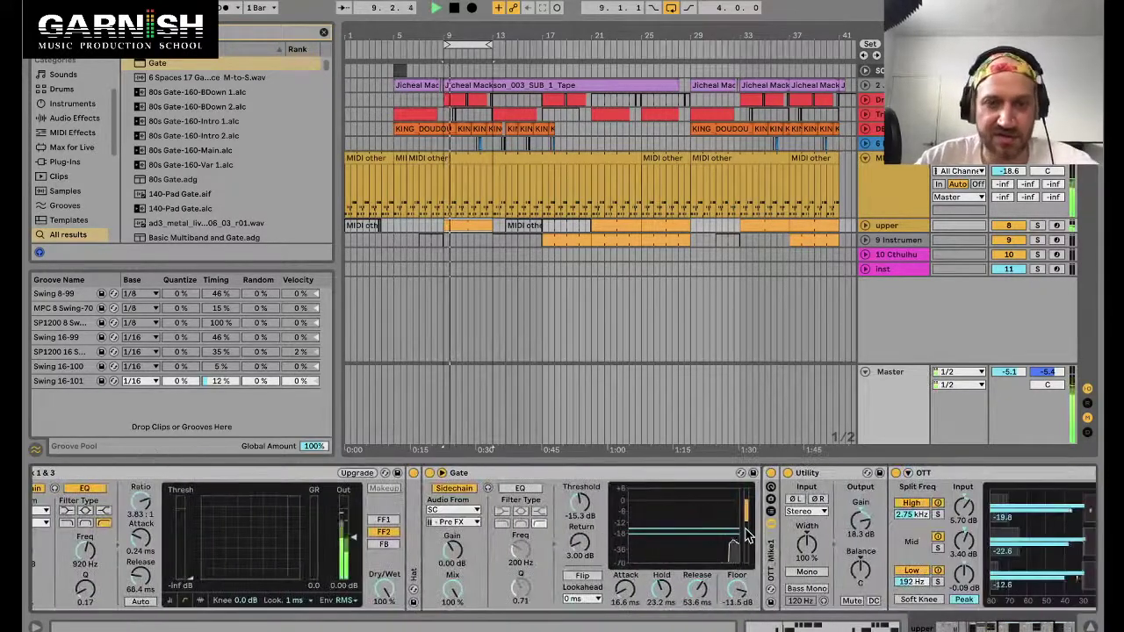
scroll(769, 534, right, 4)
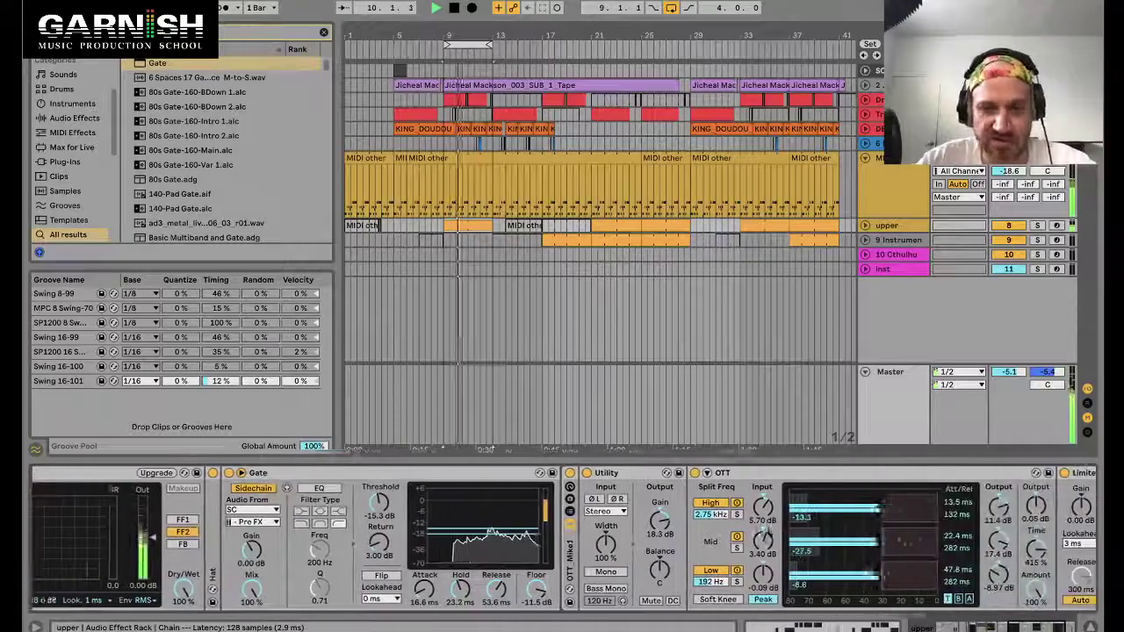
scroll(380, 540, left, 12)
scroll(380, 540, right, 8)
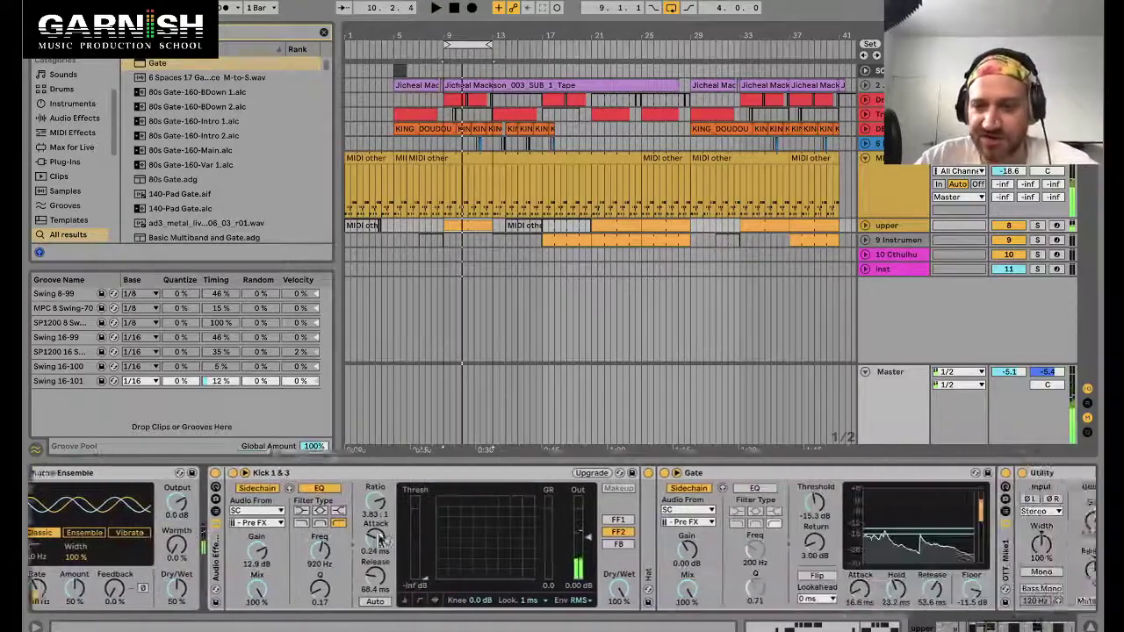
Turn off the Kick 1 & 3 and Hat compressors in the upper track's rack and fold Kick 1 & 3.
click(493, 472)
scroll(424, 487, left, 6)
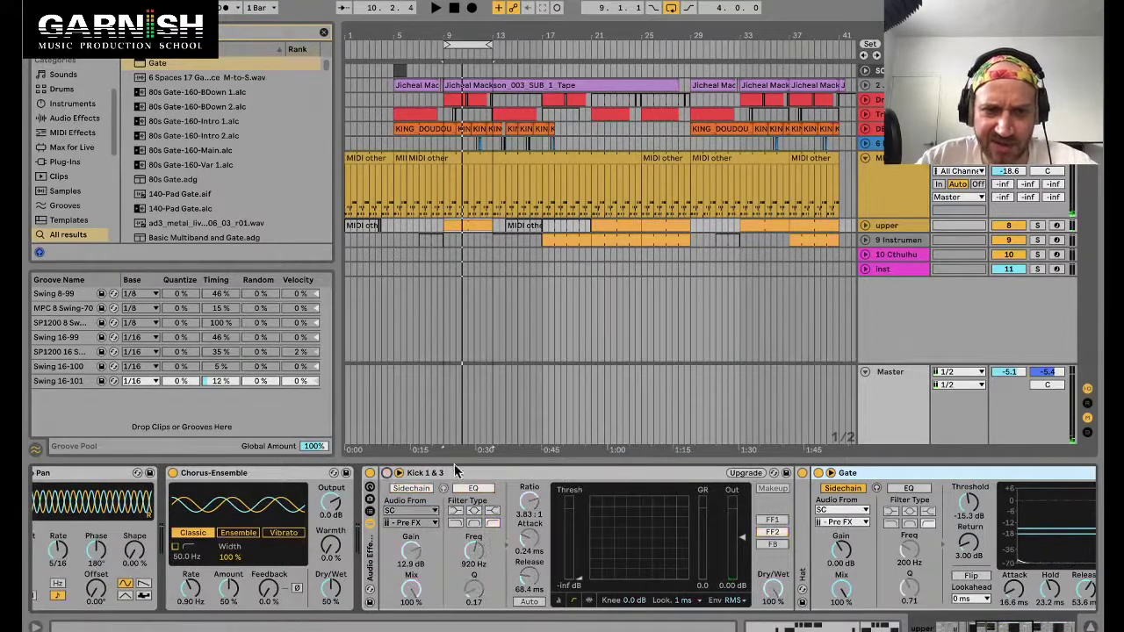
double_click(412, 472)
click(491, 474)
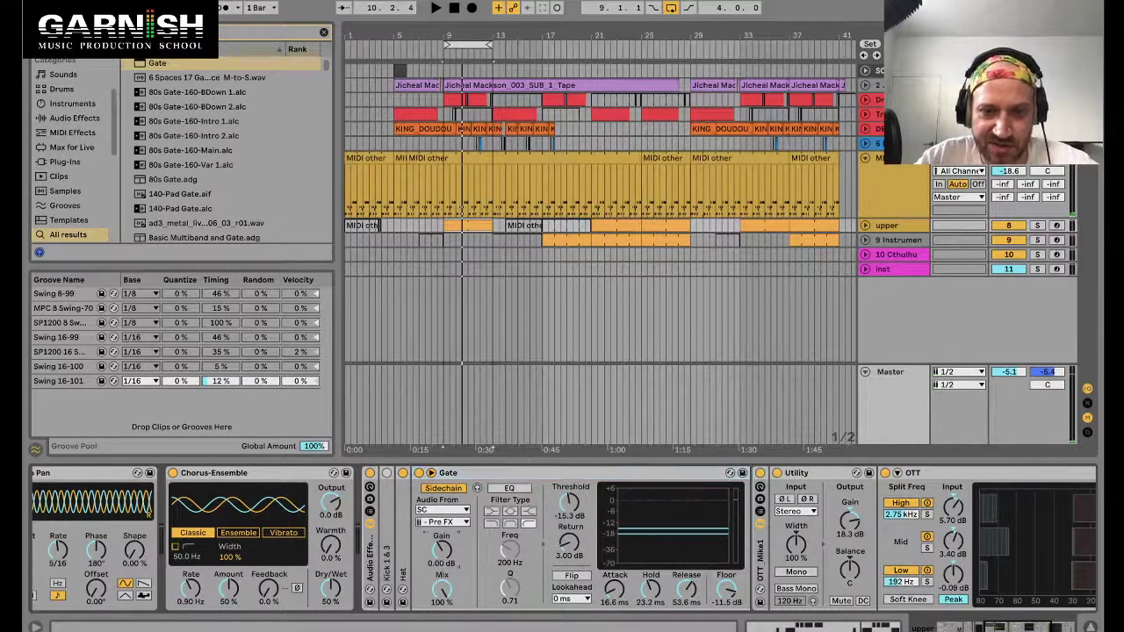
During playback, set the upper track's Gate to sidechain gain 14.5 dB, floor -17.3 dB and threshold -21.5 dB, and its Utility gain to 9.56 dB.
key(space)
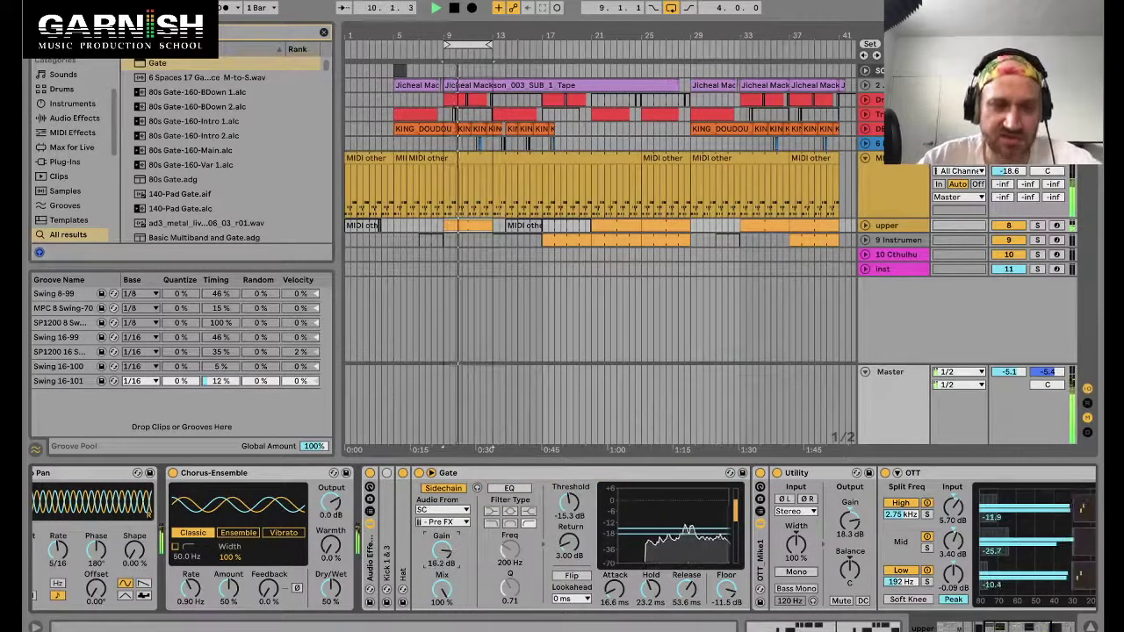
scroll(604, 560, right, 5)
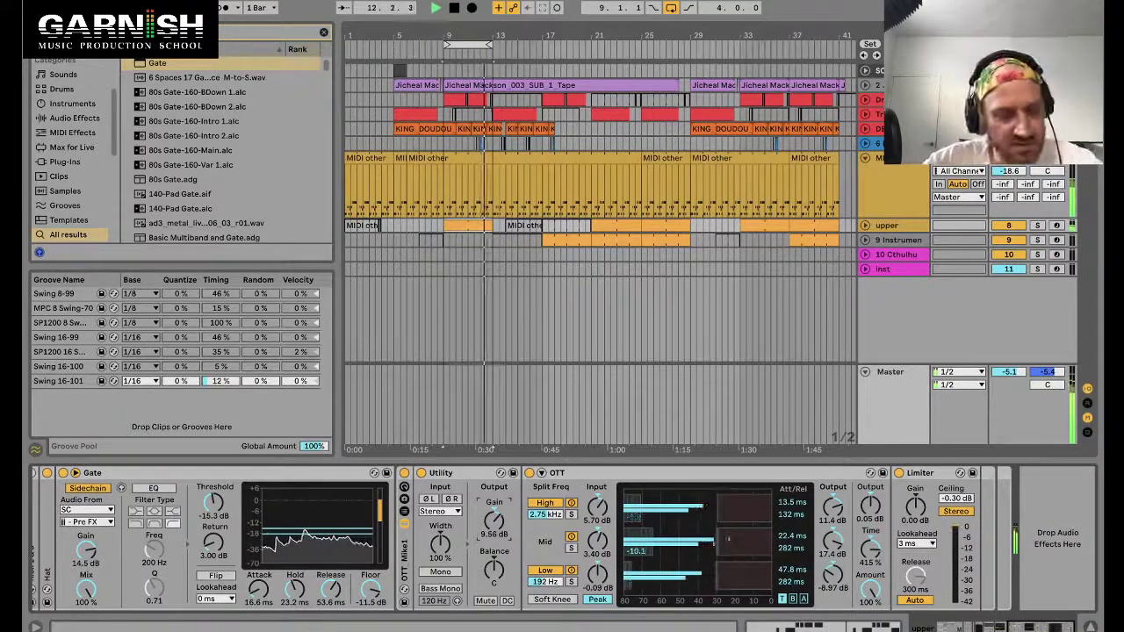
mouse_move(370, 588)
mouse_down()
mouse_move(370, 615)
mouse_move(371, 594)
mouse_up()
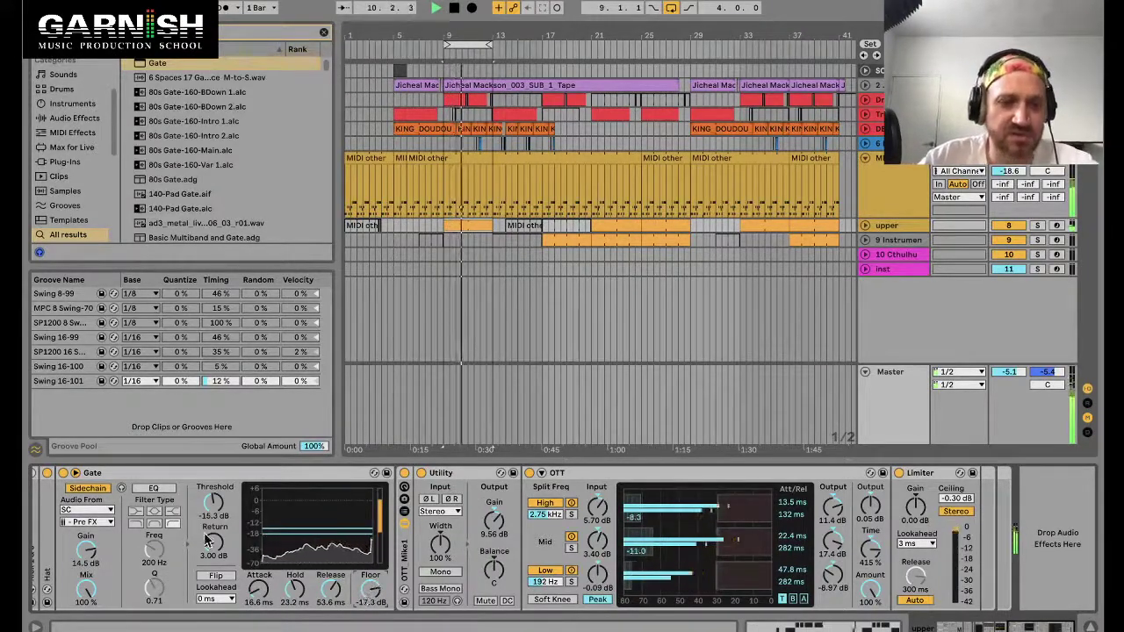
drag(213, 502, 213, 509)
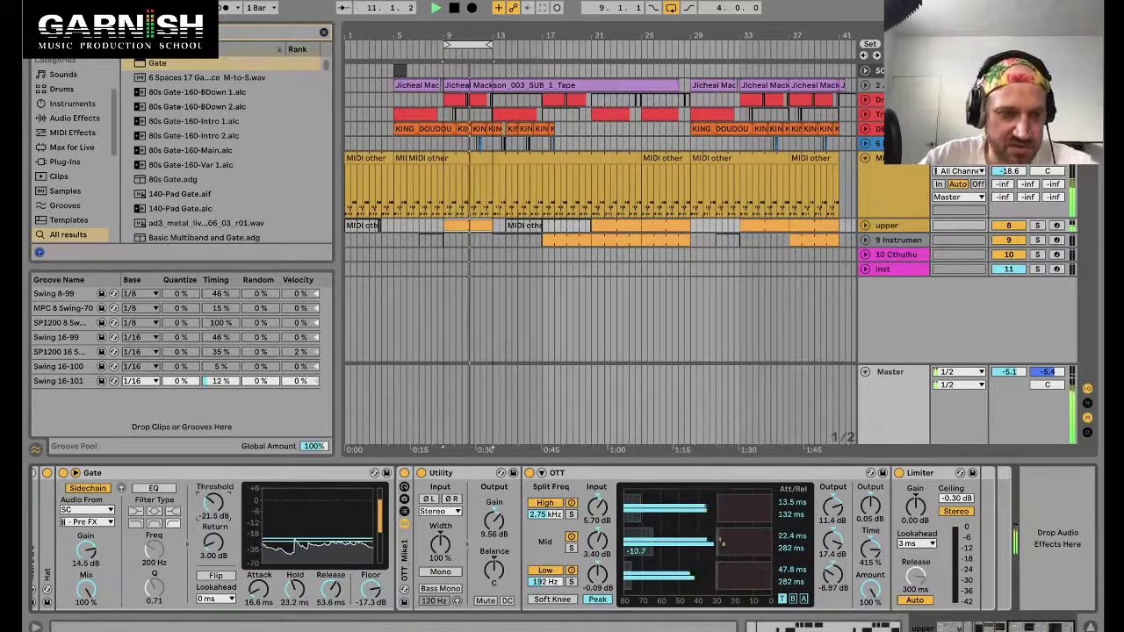
scroll(90, 524, left, 5)
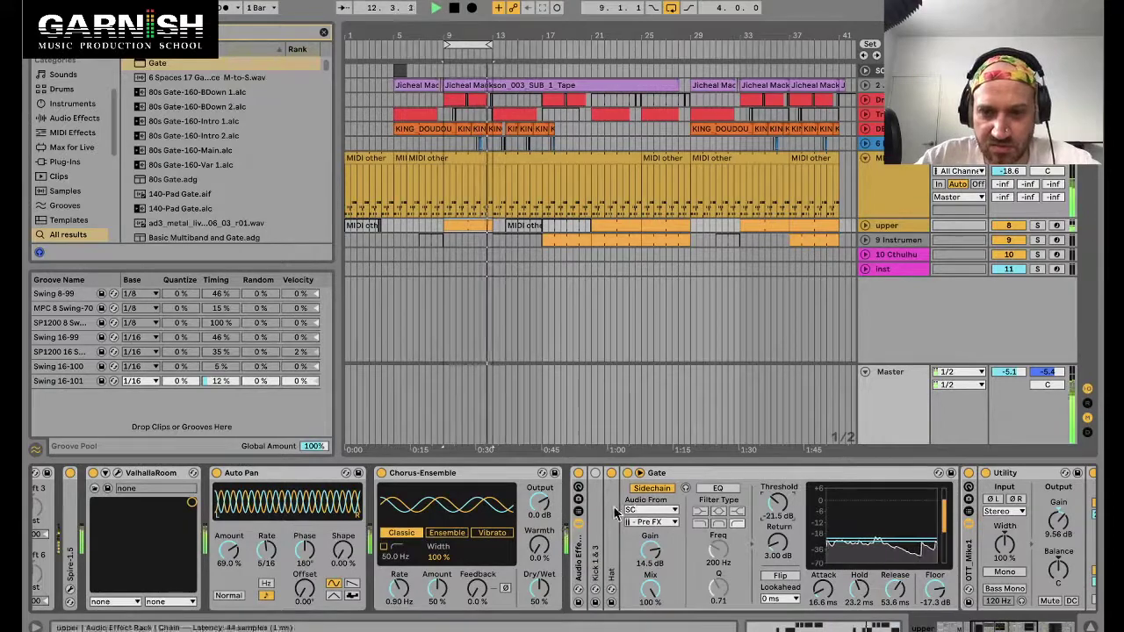
Stop playback, fill bars 9 to 13 of the SC track with copies of its clip, and play the loop.
click(469, 167)
key(space)
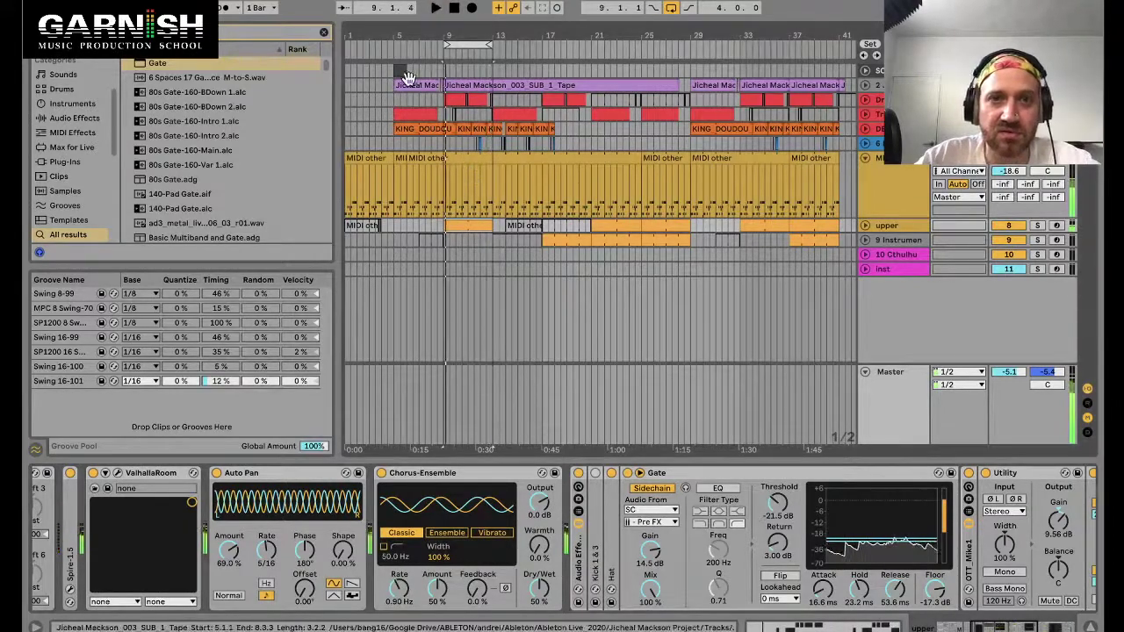
click(451, 75)
drag(448, 75, 466, 72)
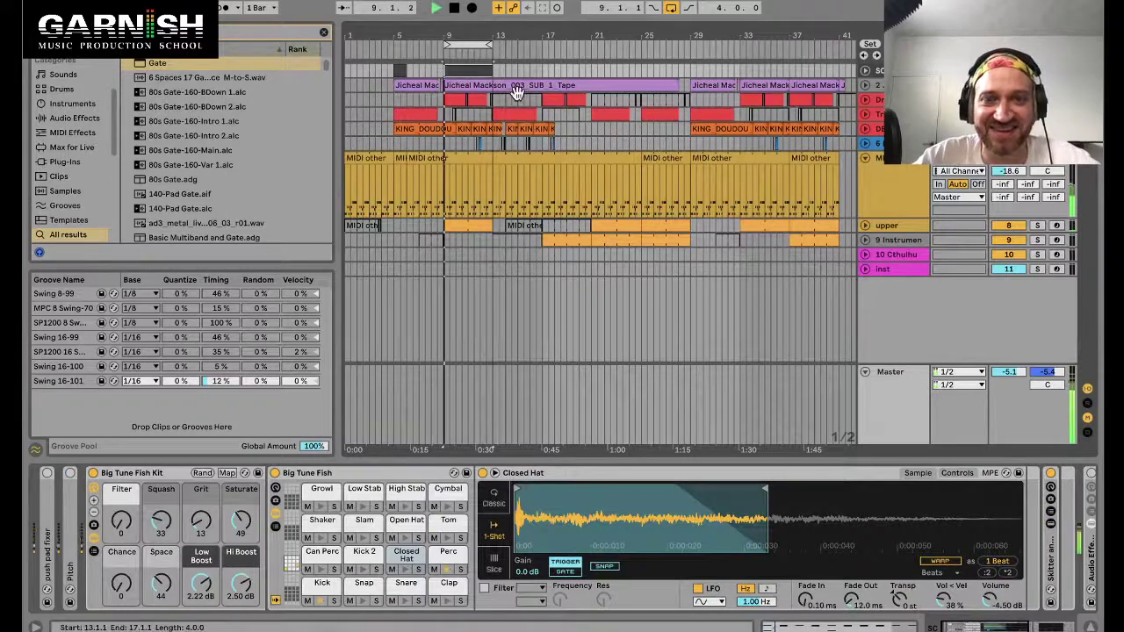
key(space)
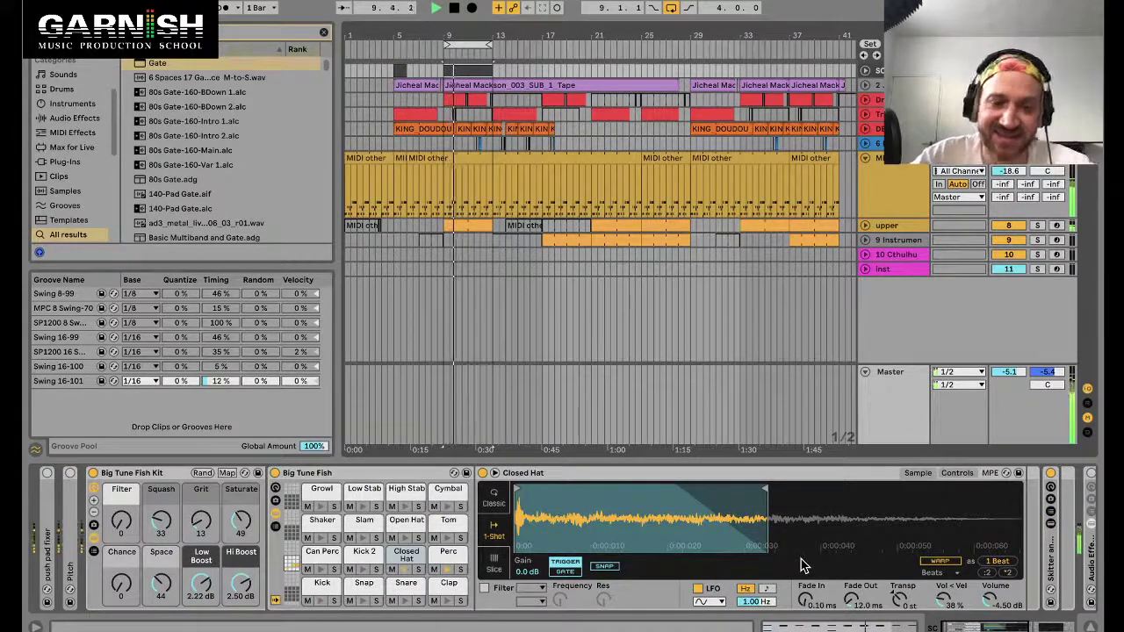
Set the upper track's Utility gain to 0.33 dB and its track volume to -27.7 dB.
scroll(618, 559, right, 5)
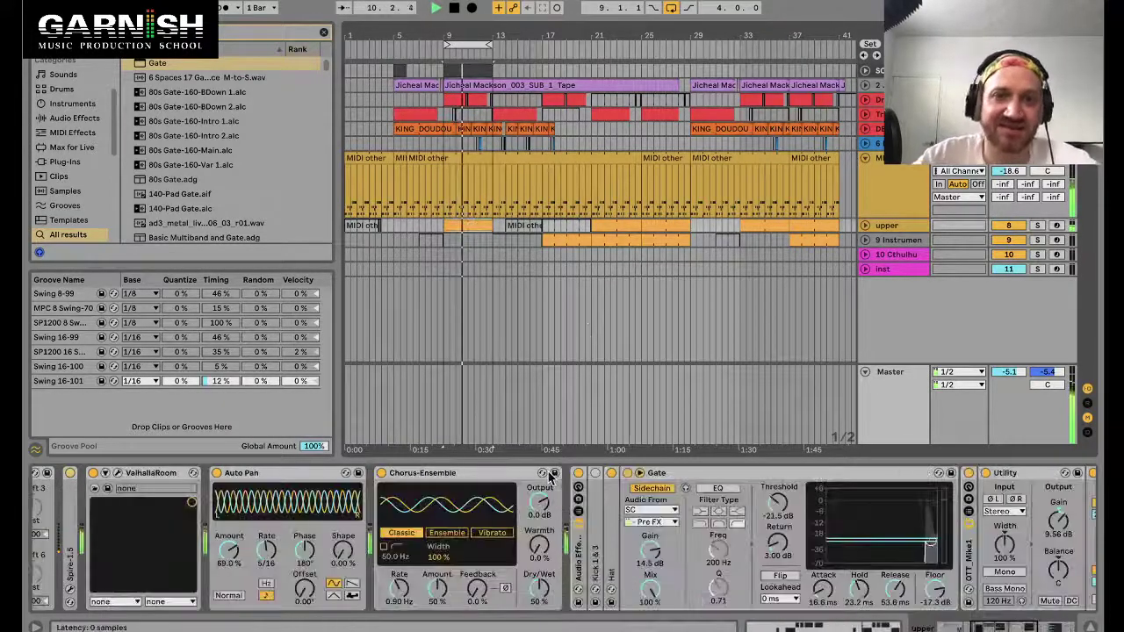
scroll(617, 559, right, 5)
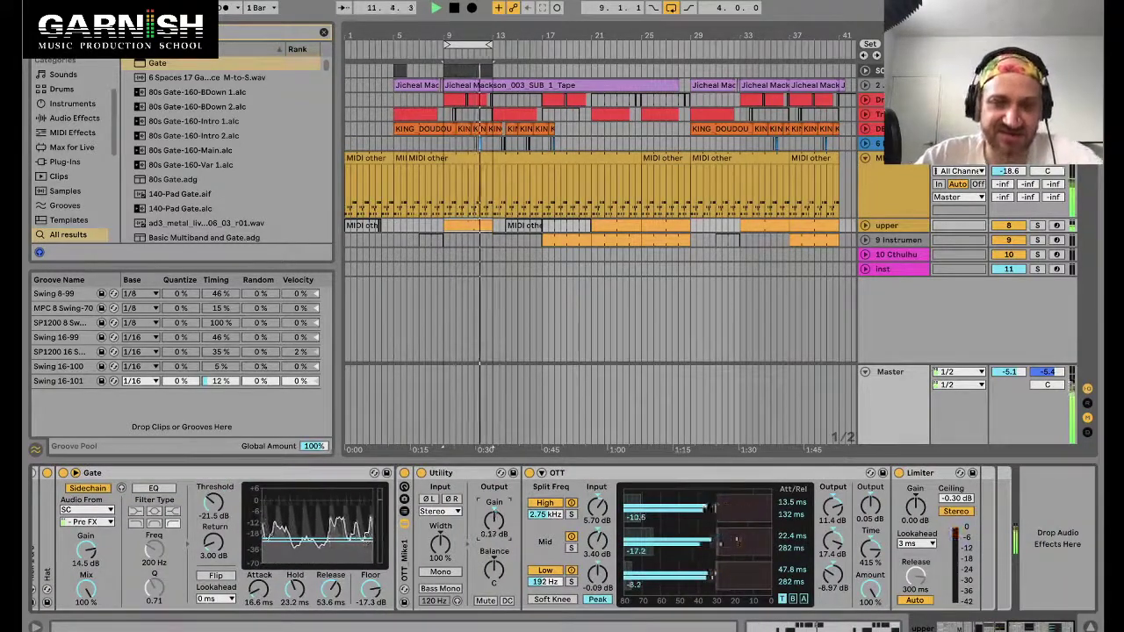
click(865, 226)
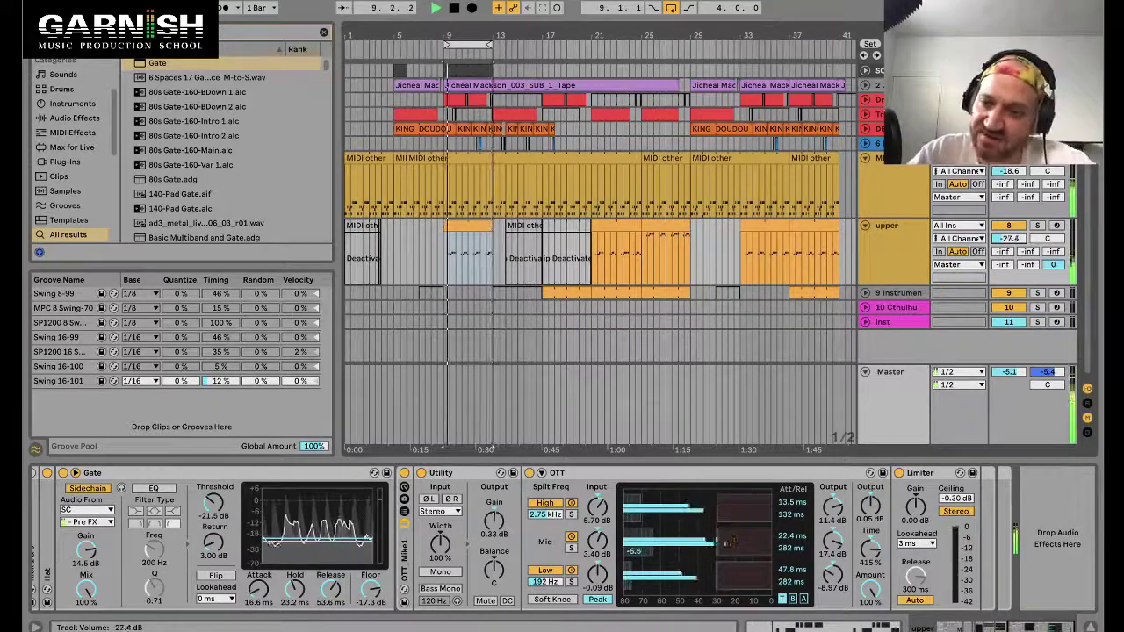
drag(1016, 240, 1016, 244)
Turn on the upper track's Kick 1 & 3 compressor, show its transfer curve and set the threshold to -25.1 dB.
scroll(498, 514, left, 4)
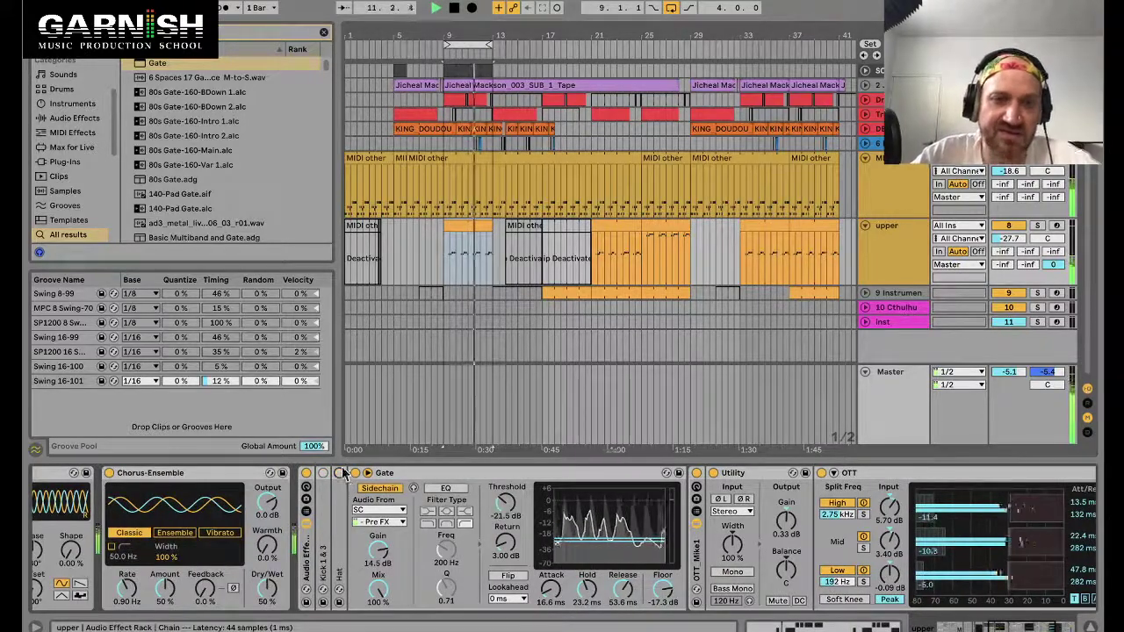
click(419, 474)
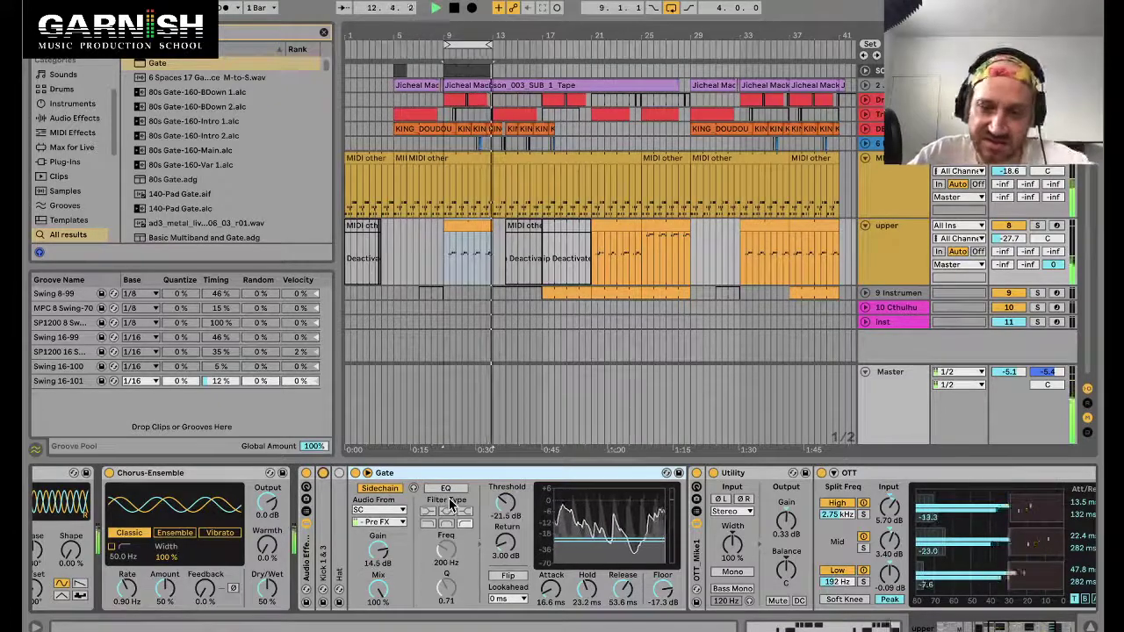
double_click(323, 520)
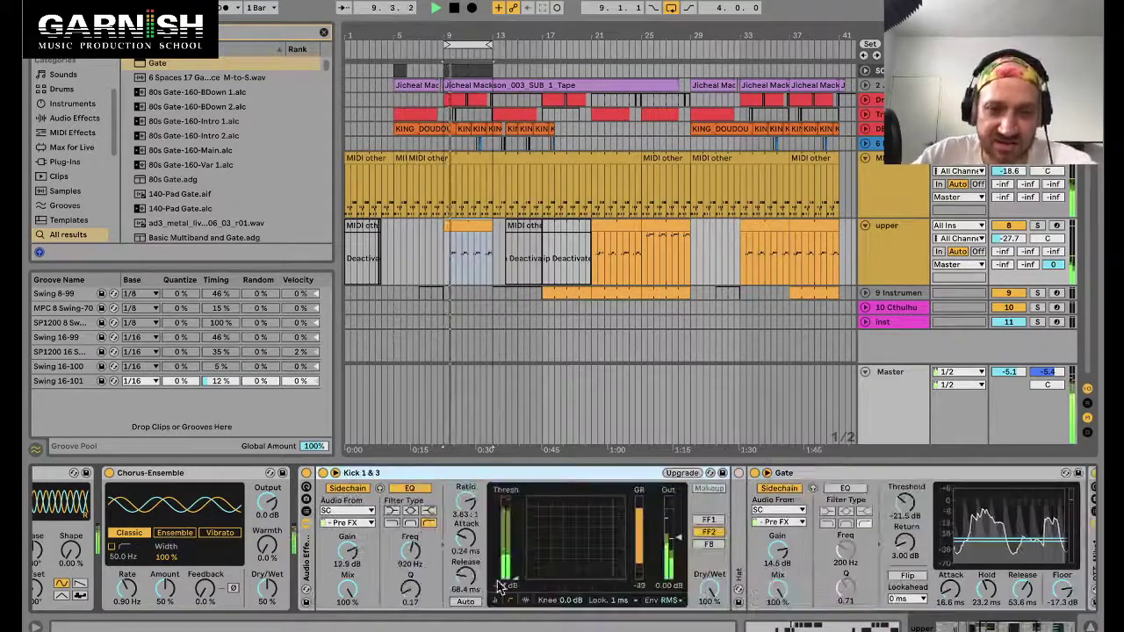
click(510, 600)
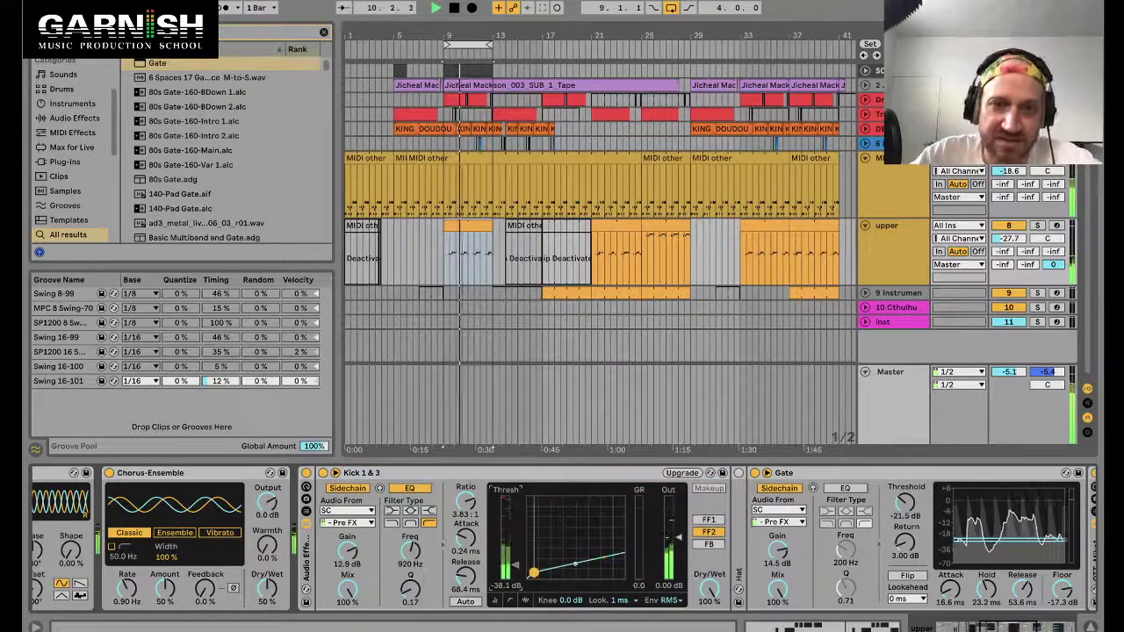
drag(533, 572, 559, 550)
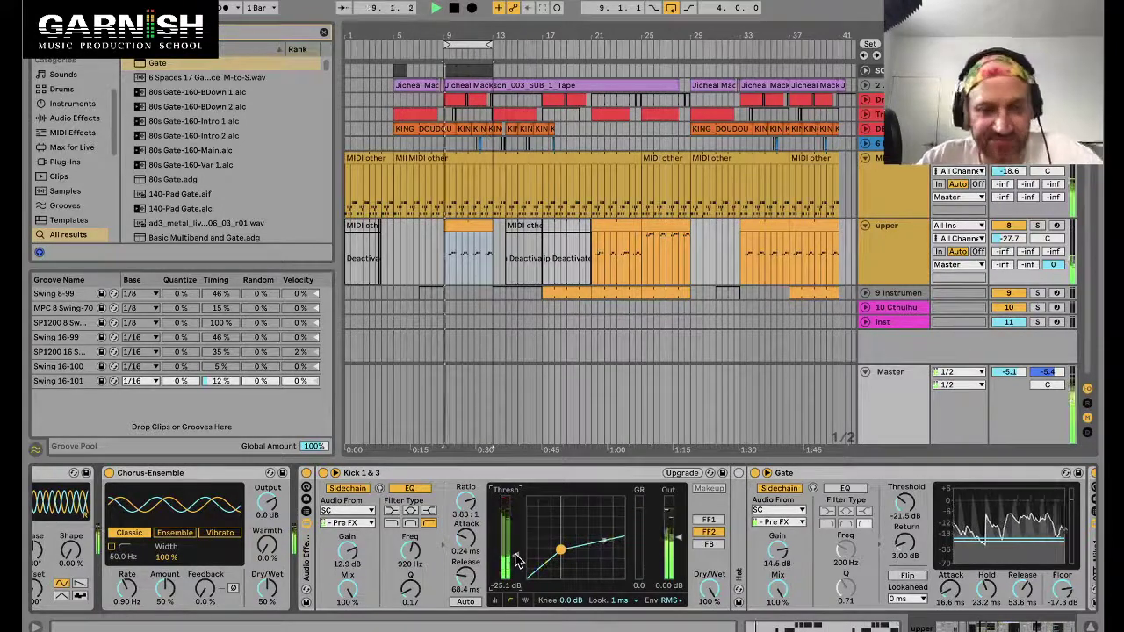
Stop playback, and in the SC track's drum rack move Tom to pad E2 and copy Perc to pad B1, renamed Perc2.
double_click(458, 193)
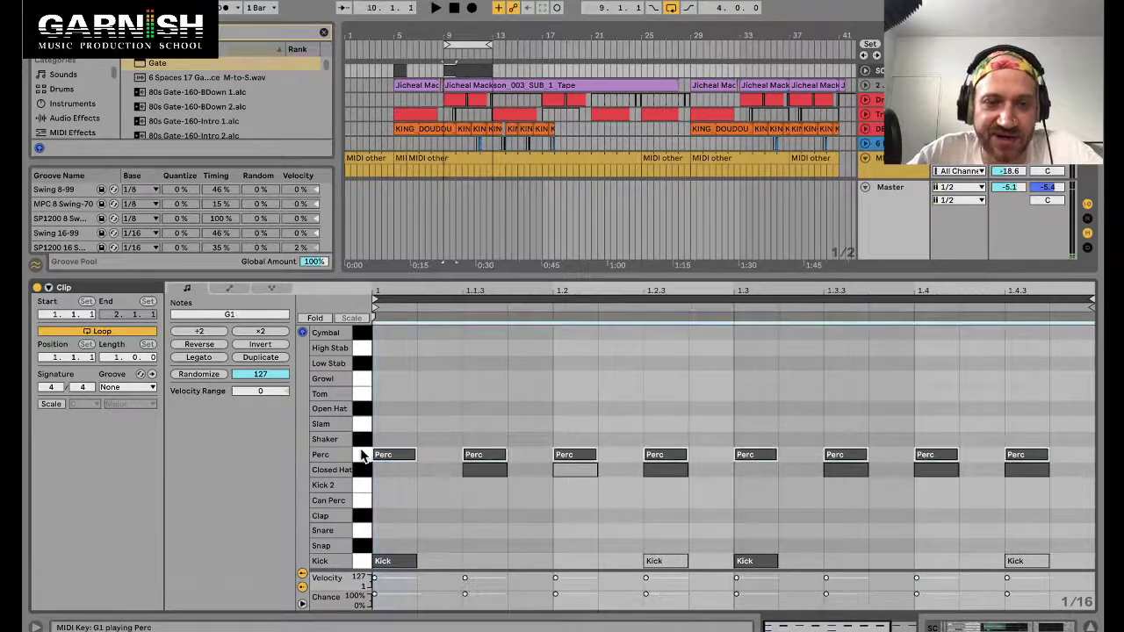
key(shift+Tab)
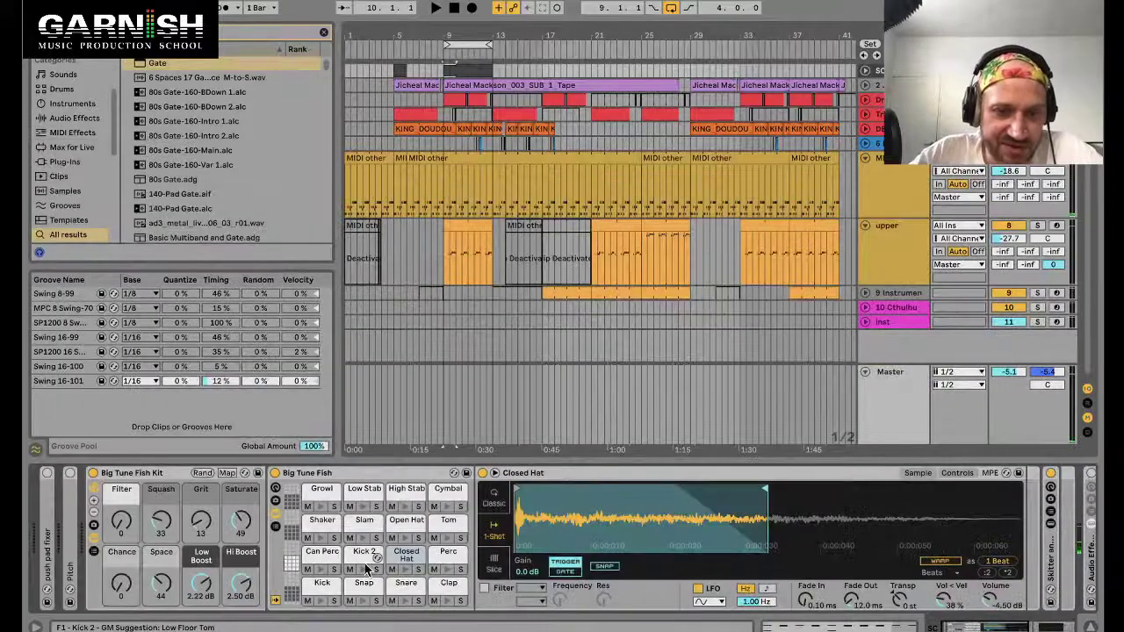
click(449, 559)
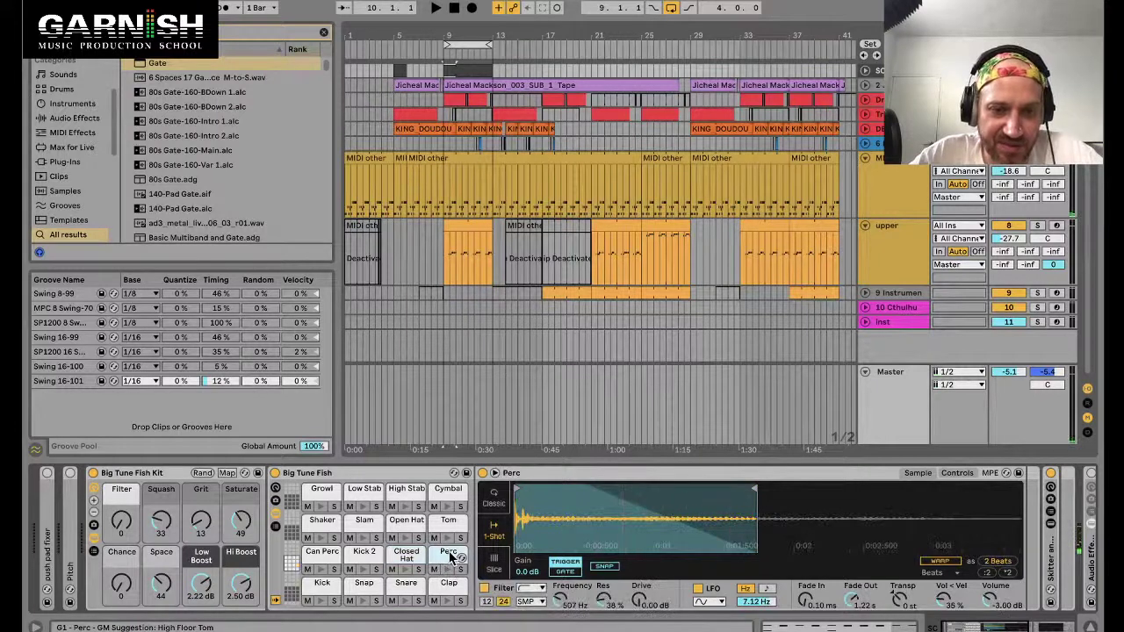
click(451, 524)
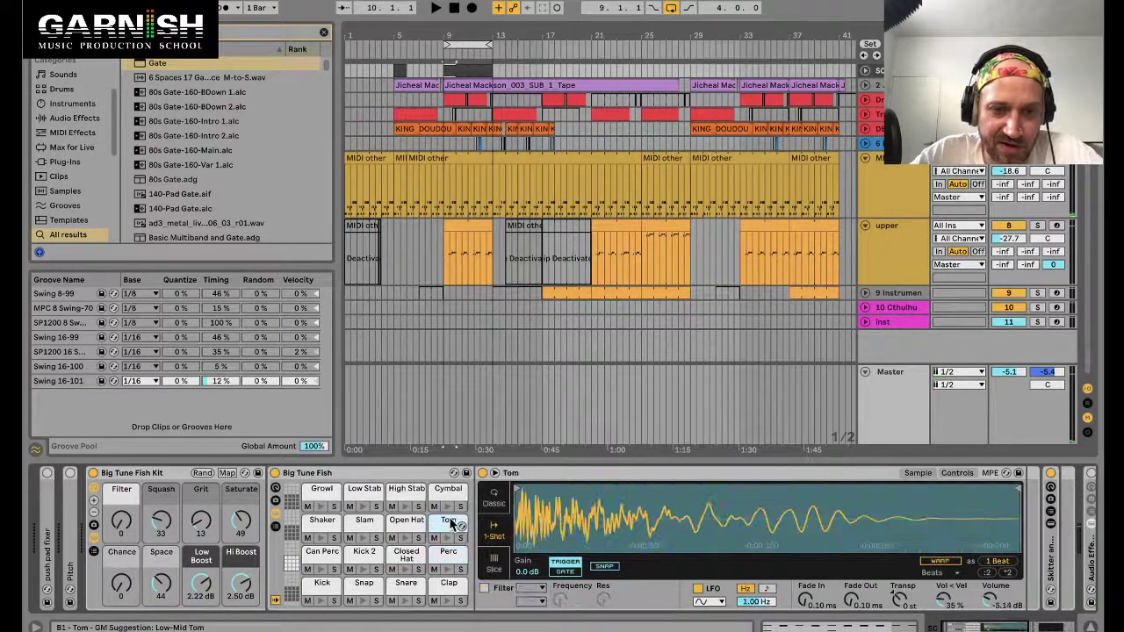
click(293, 554)
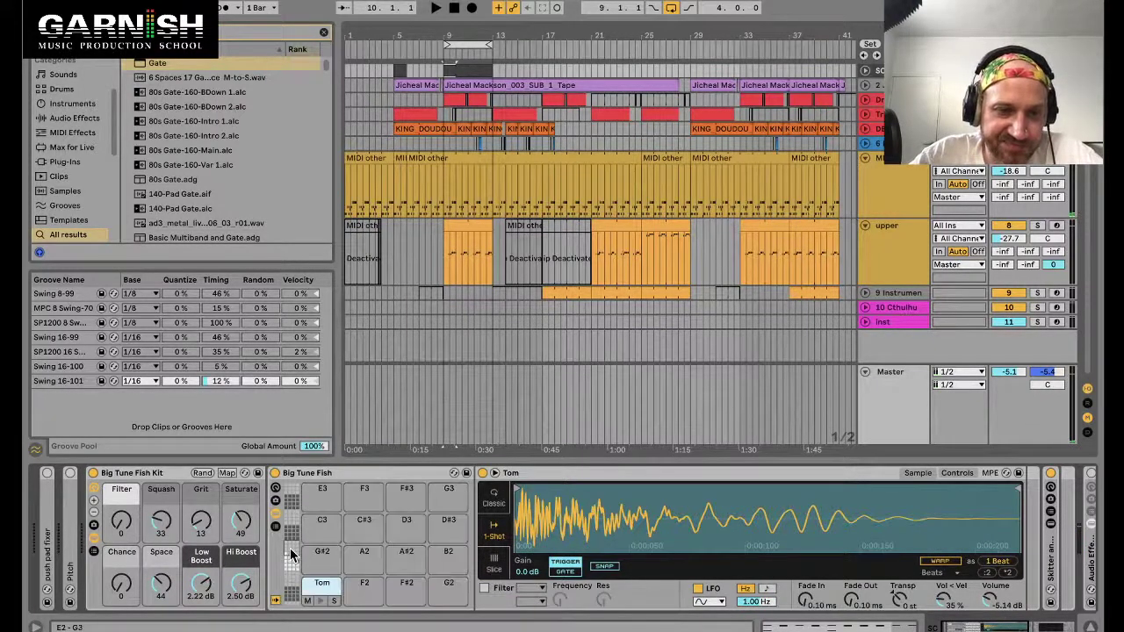
click(295, 567)
click(440, 551)
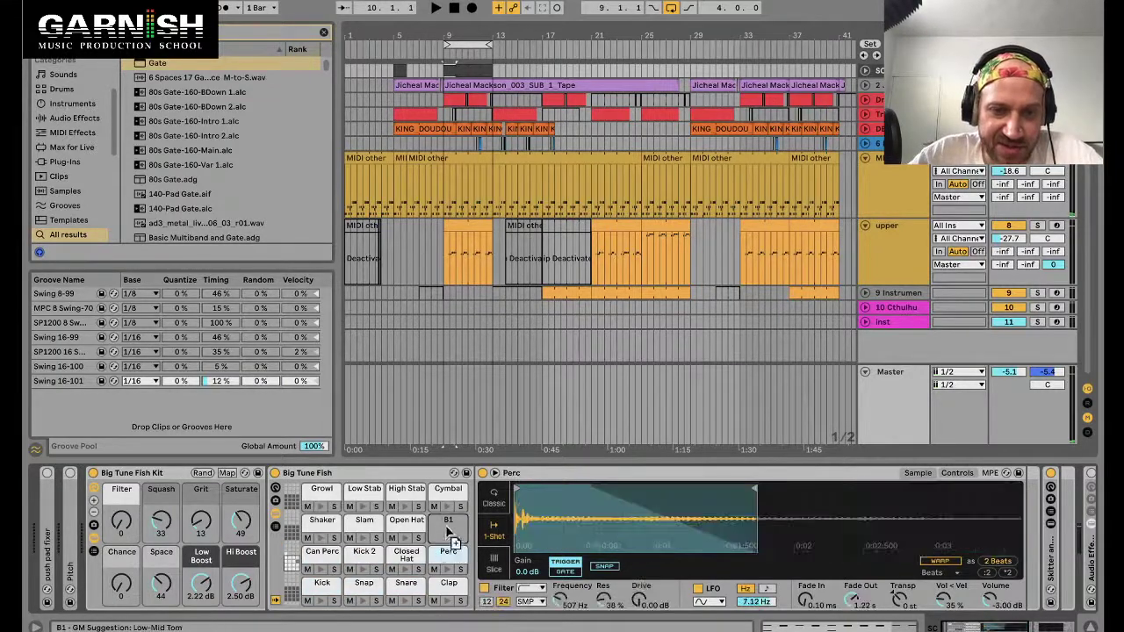
drag(445, 524, 446, 524)
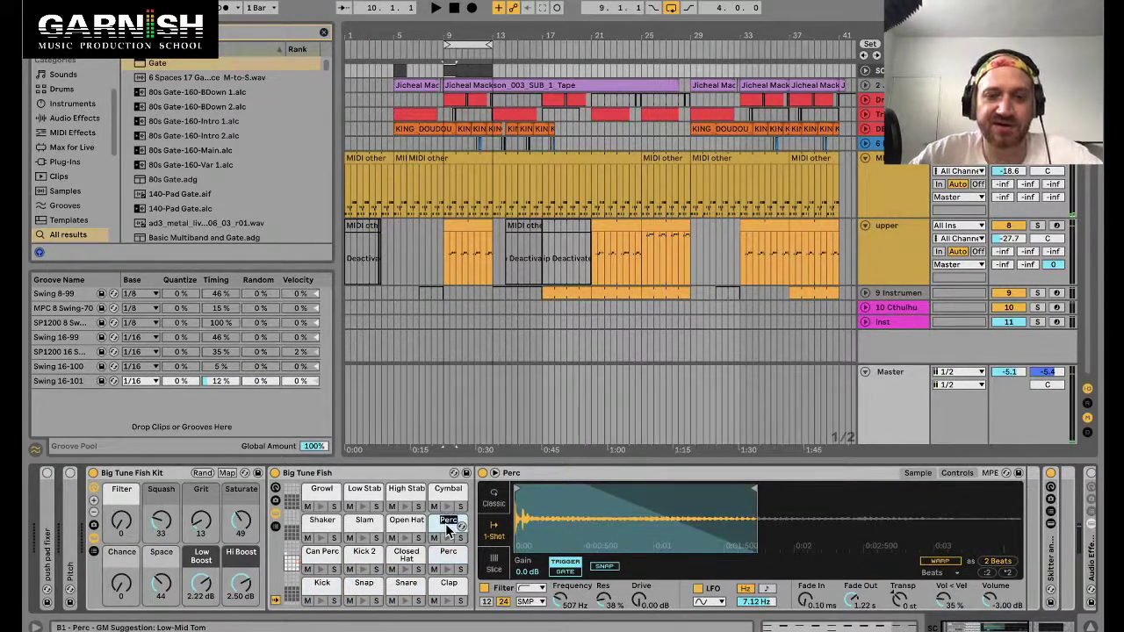
Copy all Perc notes in the SC clip to the Perc2 row, offset by one sixteenth so they start at 1.1.2.
key(shift+Tab)
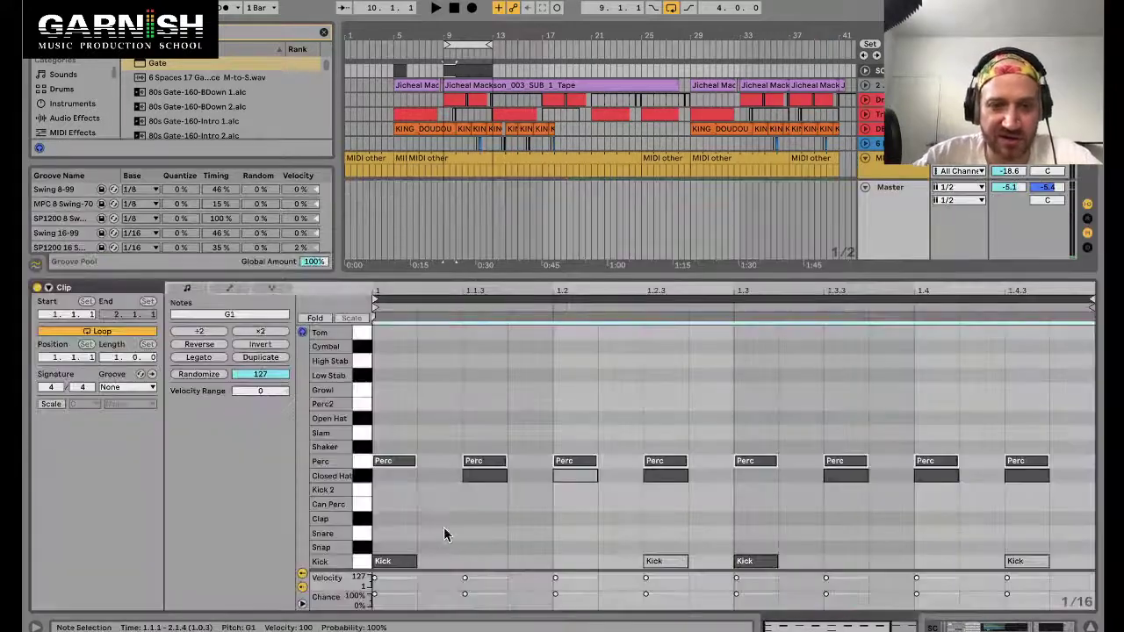
click(365, 462)
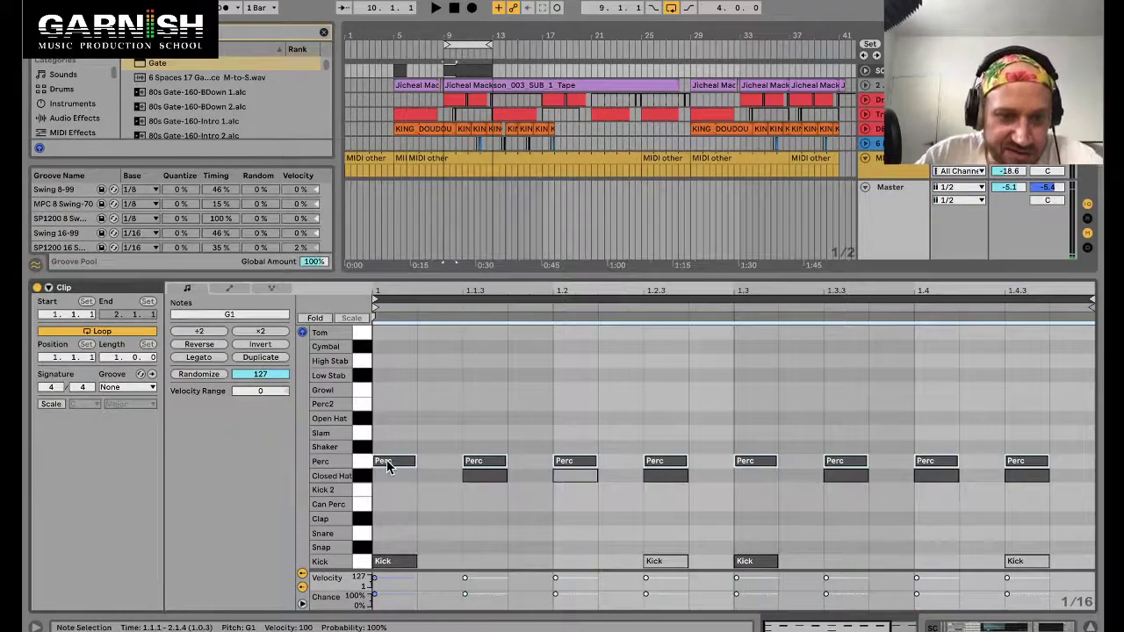
drag(387, 466, 444, 413)
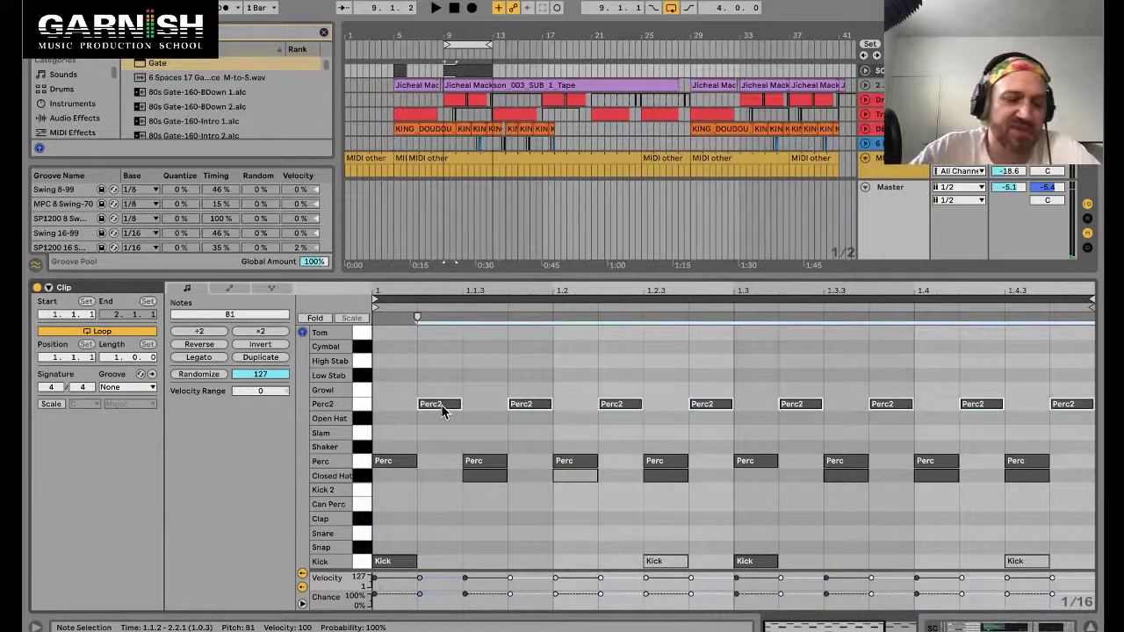
Set the sidechain source of the upper track's Gate to Perc2, Pre FX.
scroll(471, 498, right, 10)
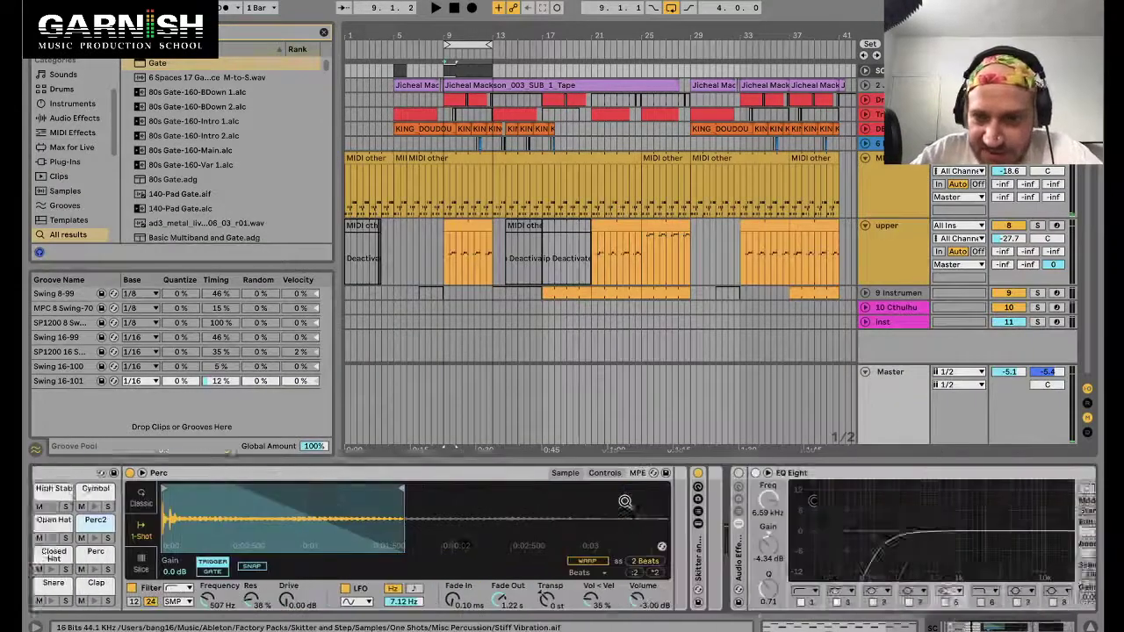
click(894, 236)
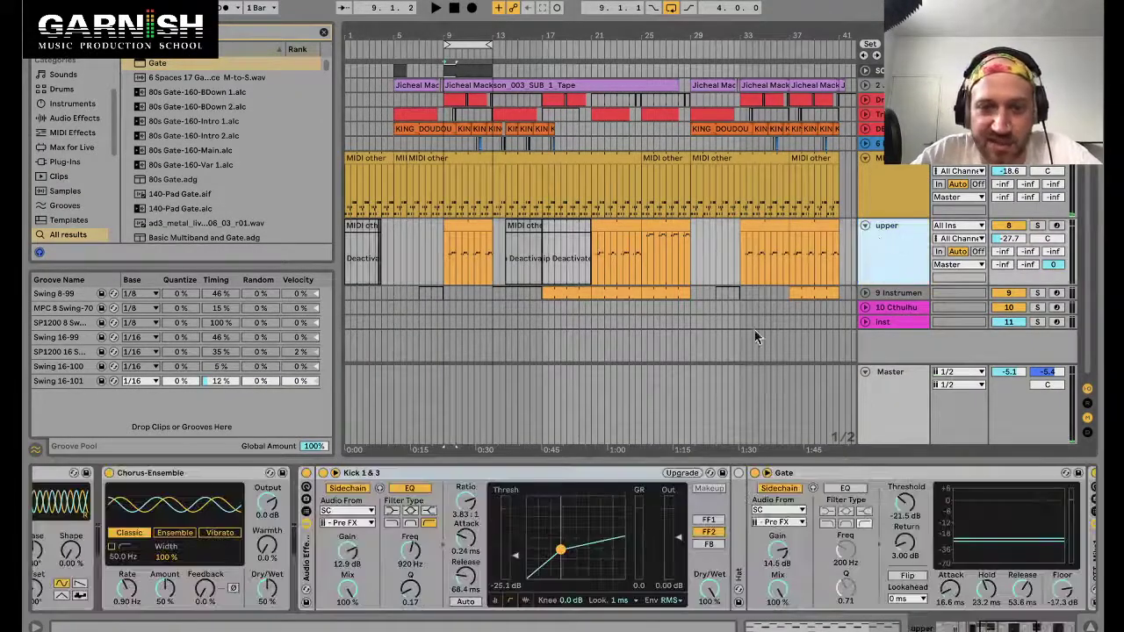
click(347, 524)
click(356, 525)
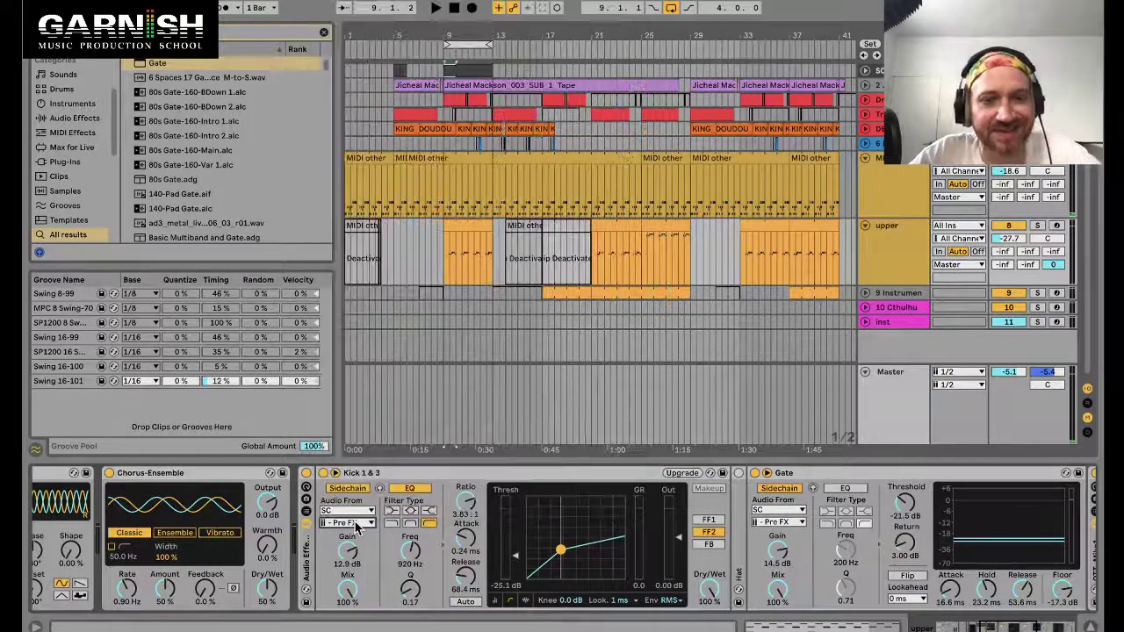
scroll(768, 525, right, 5)
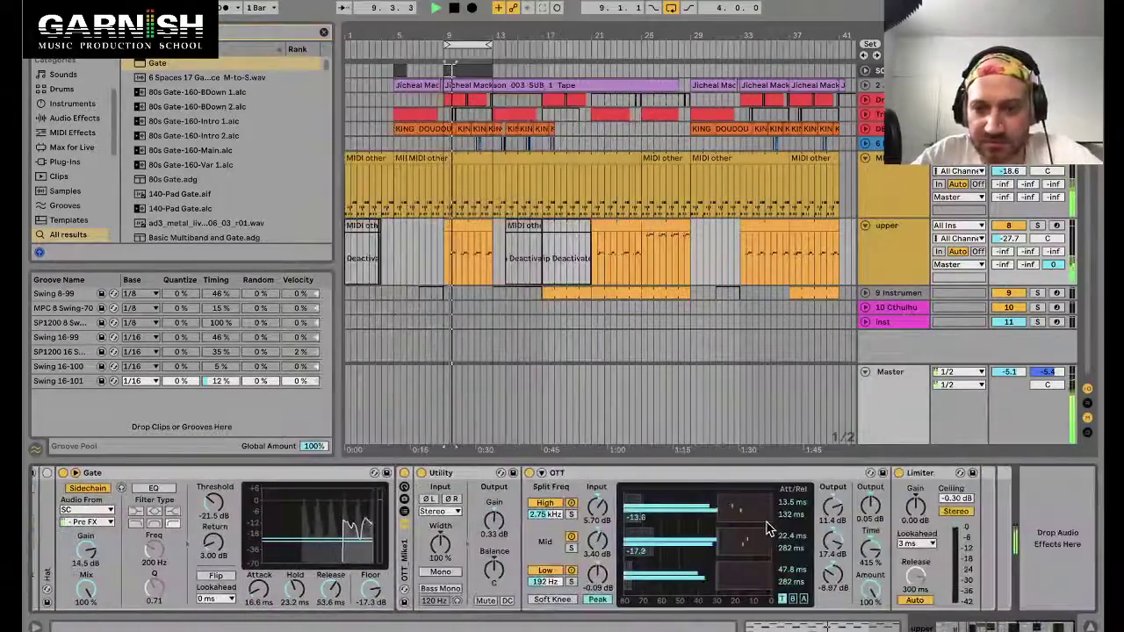
click(86, 523)
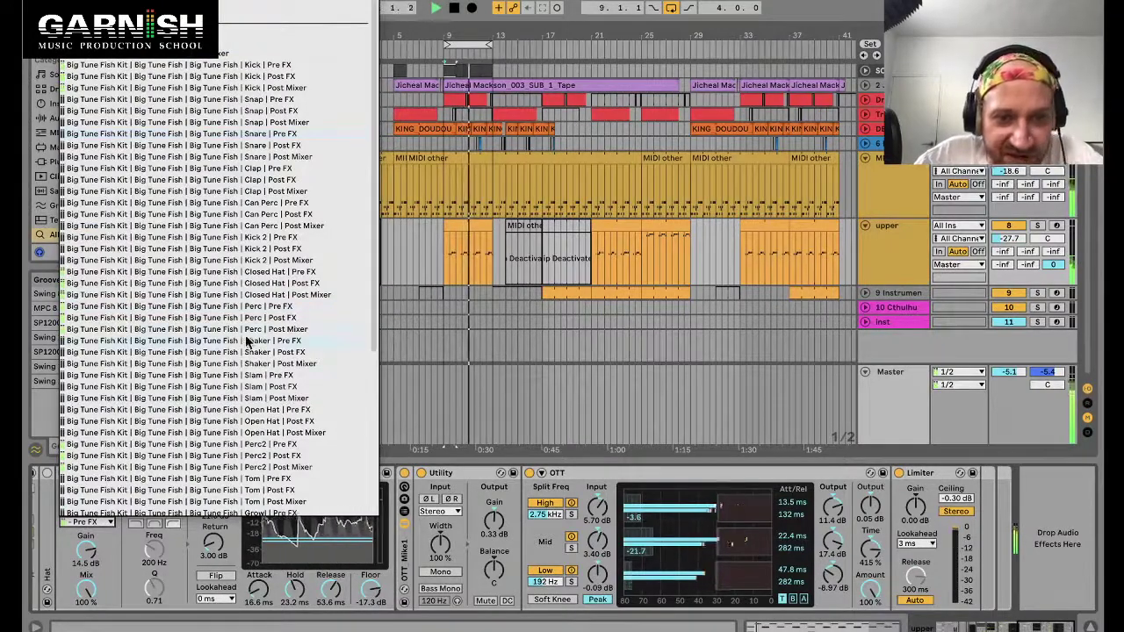
click(268, 448)
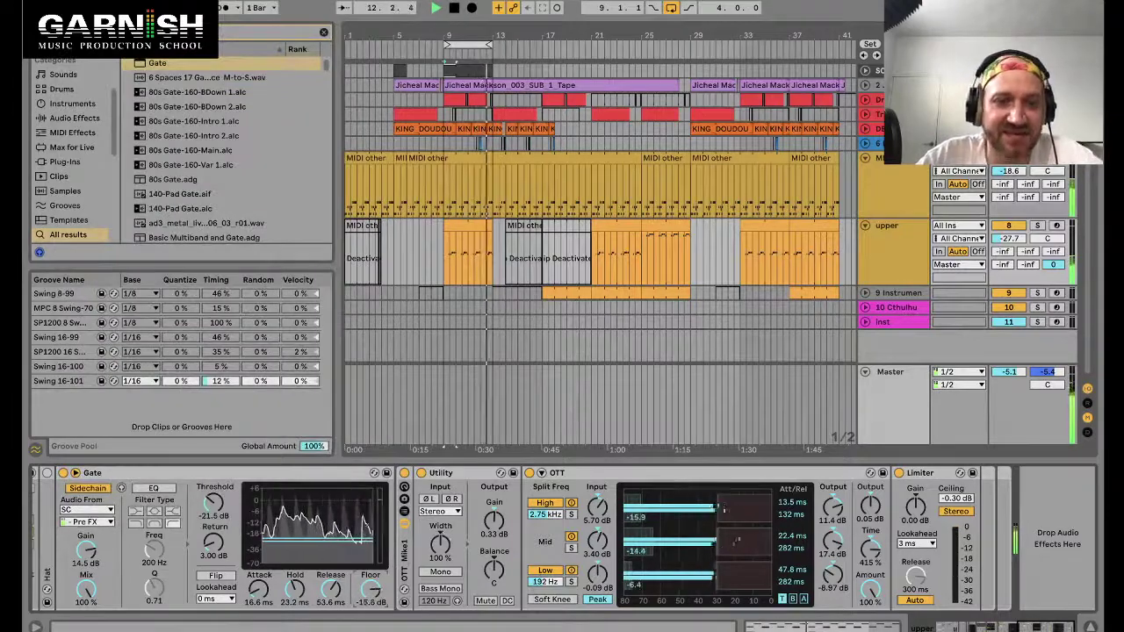
Set the upper track's Gate threshold to -20.2 dB and its sidechain source to Perc, Pre FX.
scroll(288, 563, left, 3)
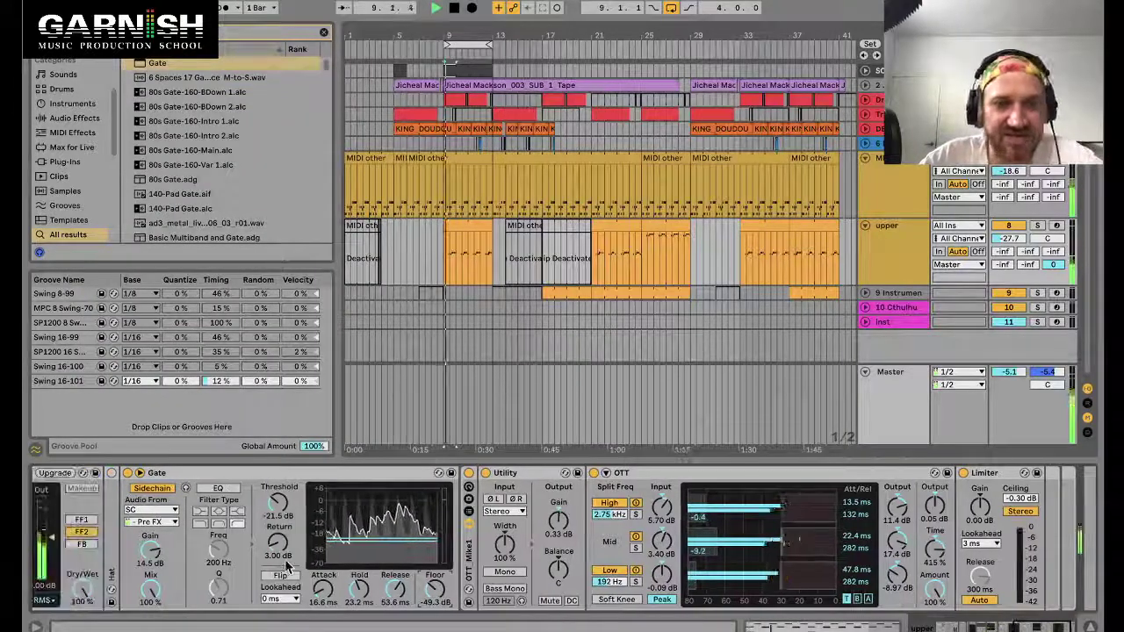
drag(279, 506, 278, 497)
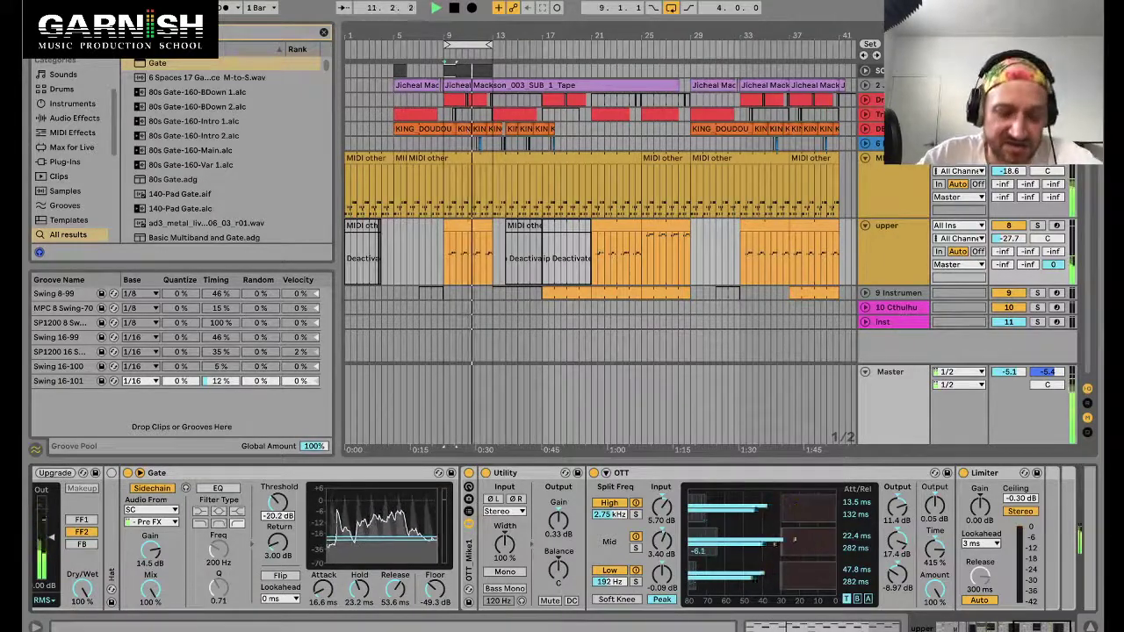
click(165, 524)
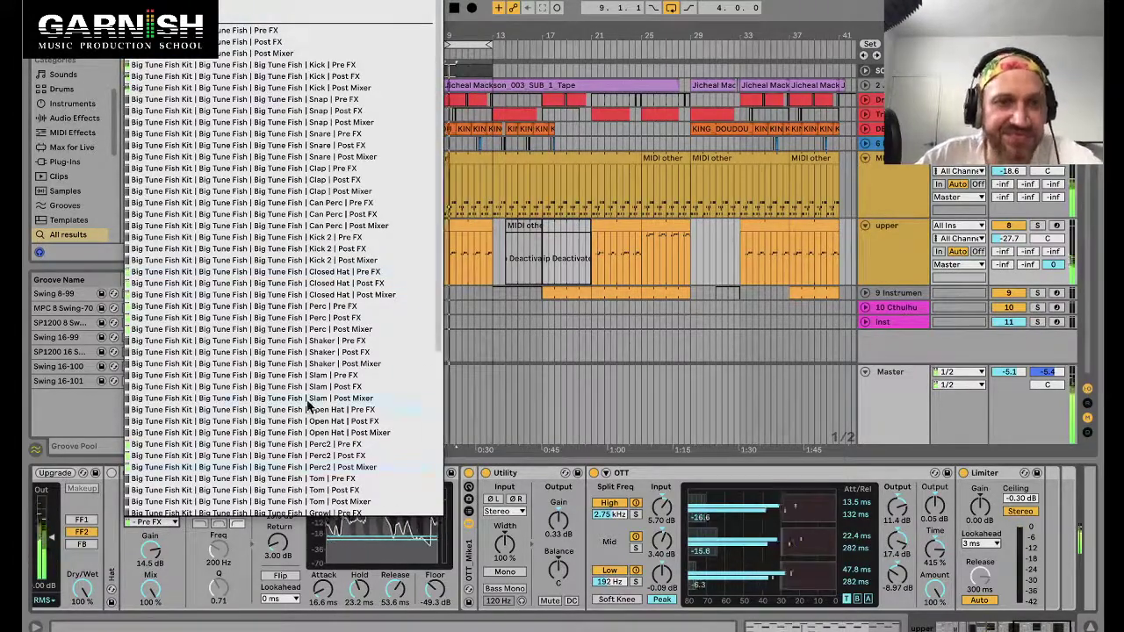
click(321, 312)
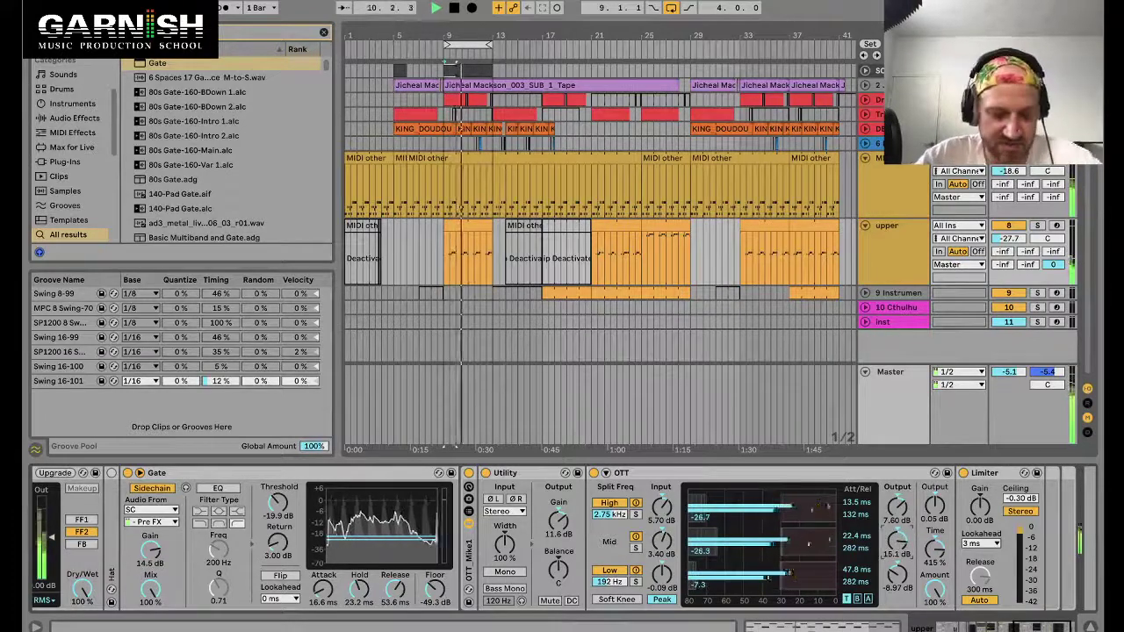
Map the computer key q to the on/off switch of the upper track's sidechain Audio Effect Rack.
click(902, 243)
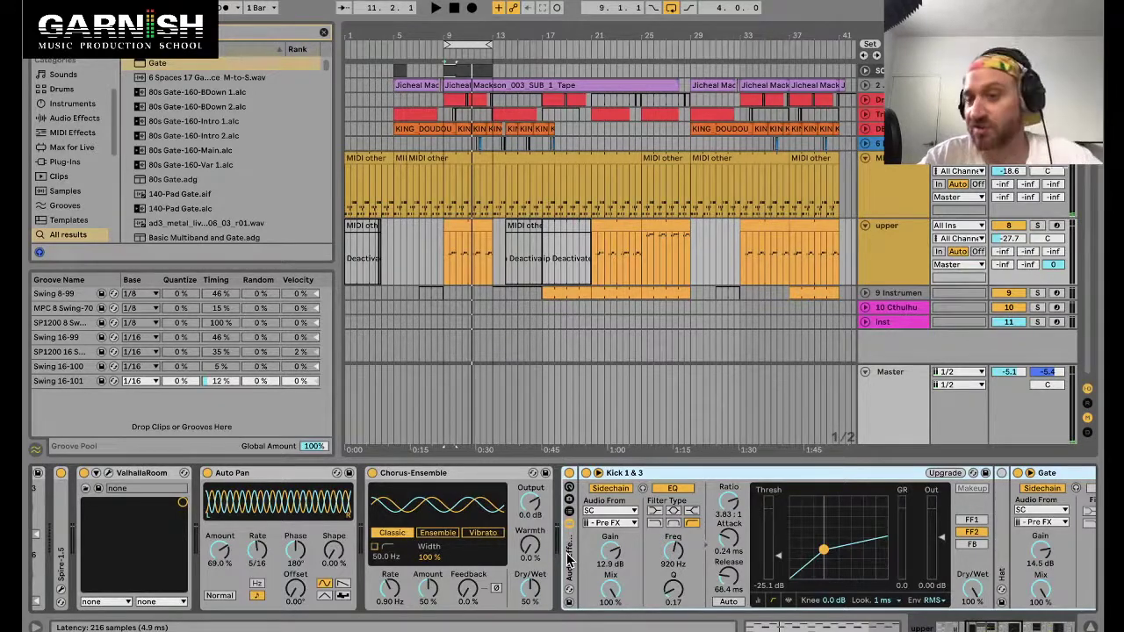
key(super+k)
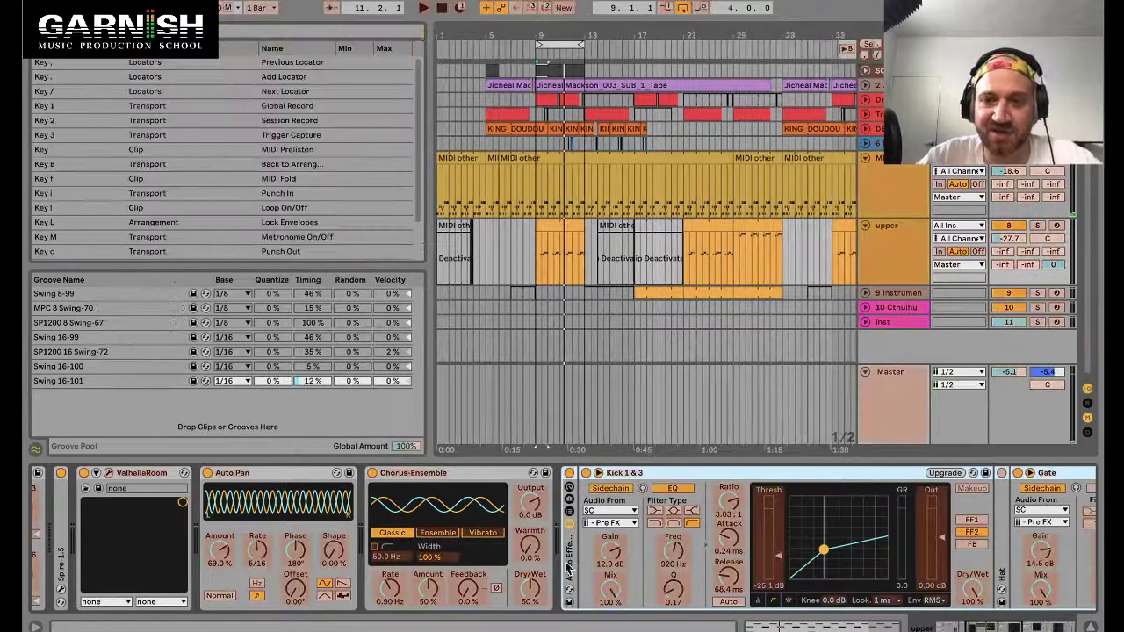
scroll(289, 223, down, 3)
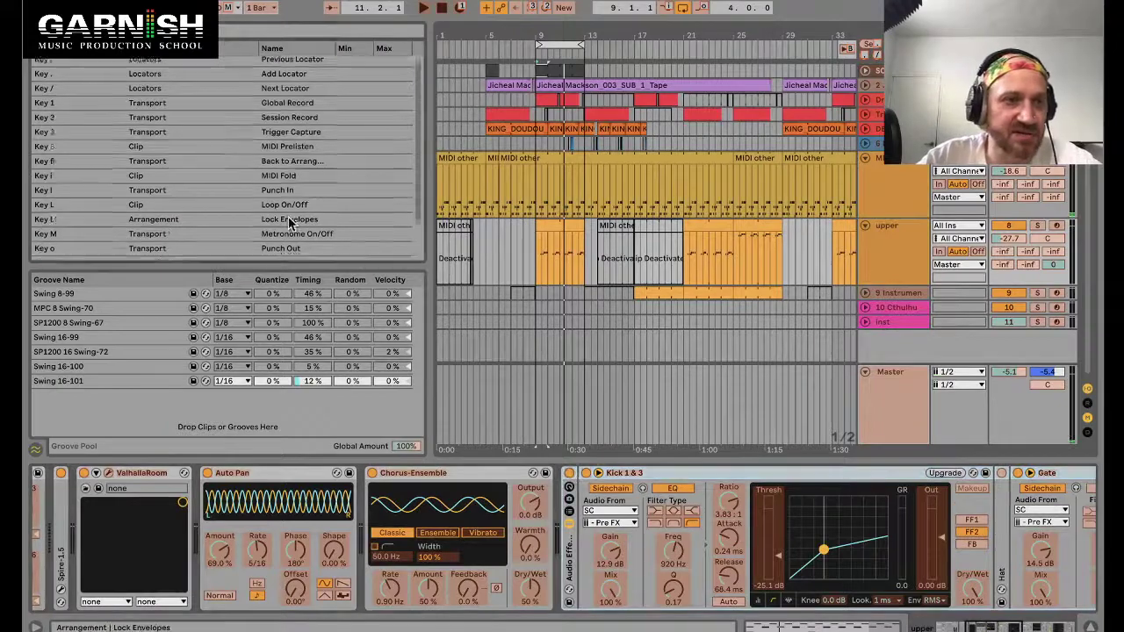
click(568, 475)
key(q)
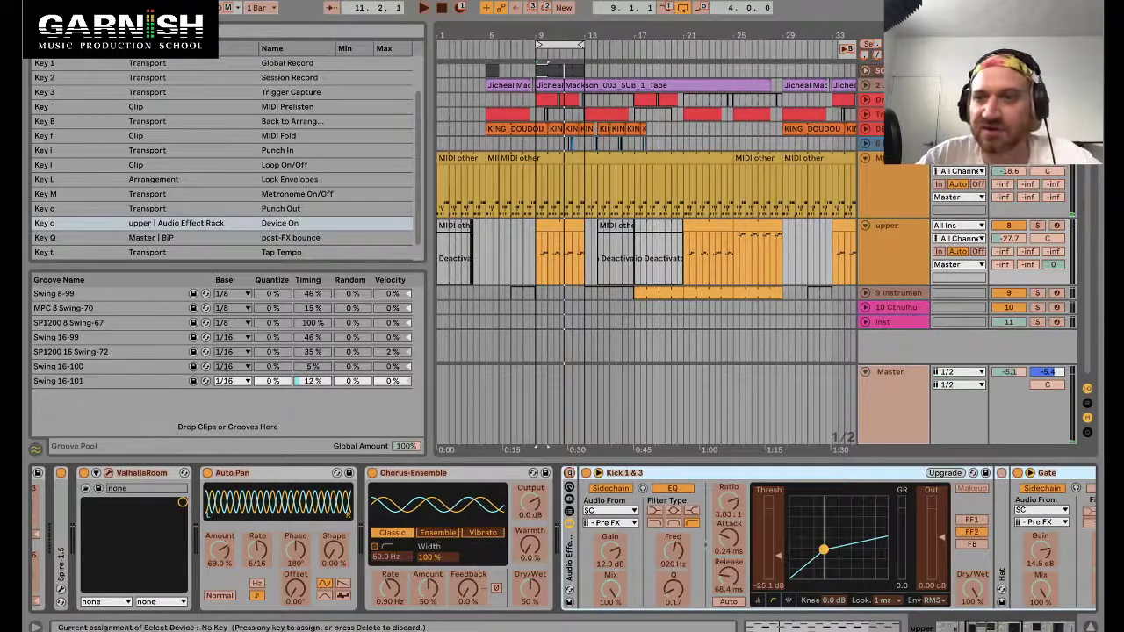
Map the same key q to the on/off switch of the MEL track's Audio Effect Rack and exit key mapping.
click(919, 169)
click(301, 475)
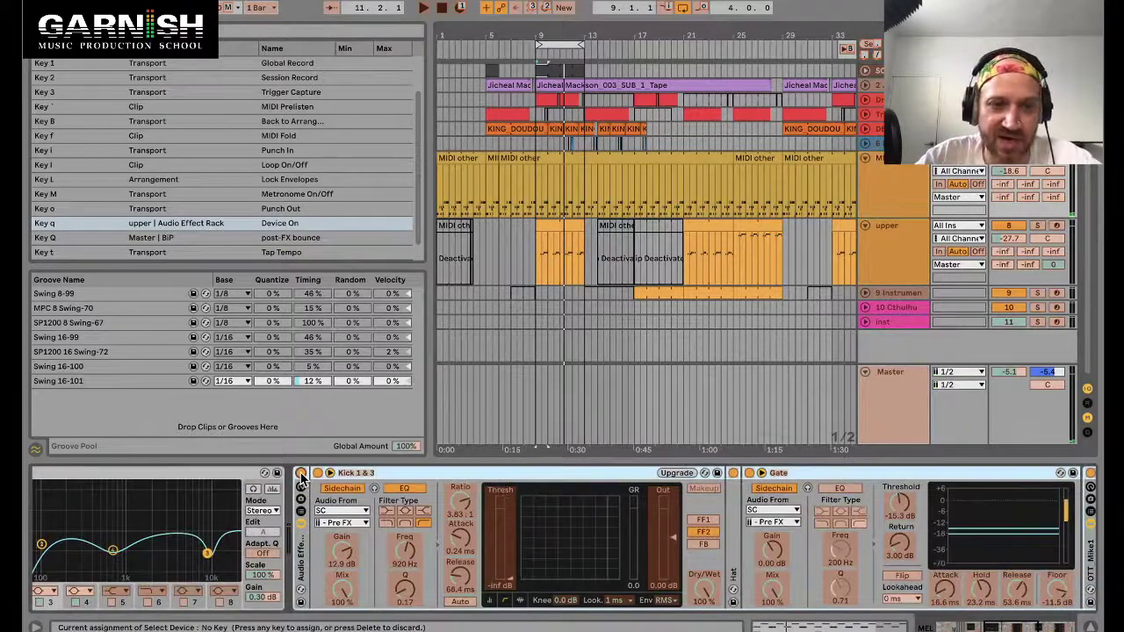
key(q)
click(898, 227)
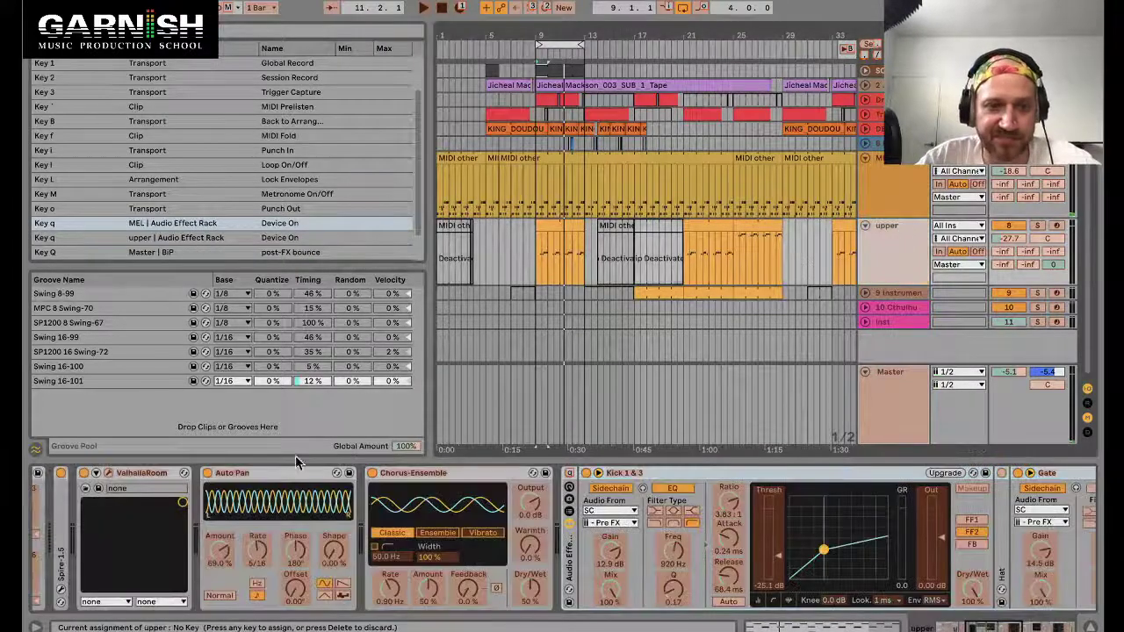
click(893, 167)
key(ctrl+k)
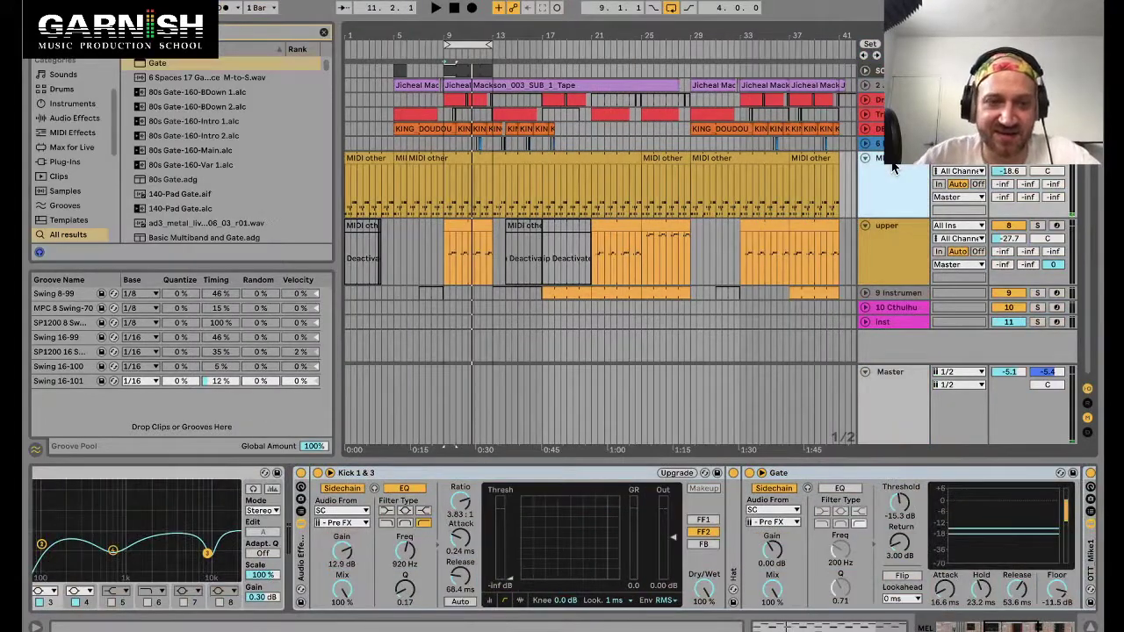
Check the sidechain racks on the upper and MEL tracks and play the loop to hear the mapped on/off comparison.
click(884, 242)
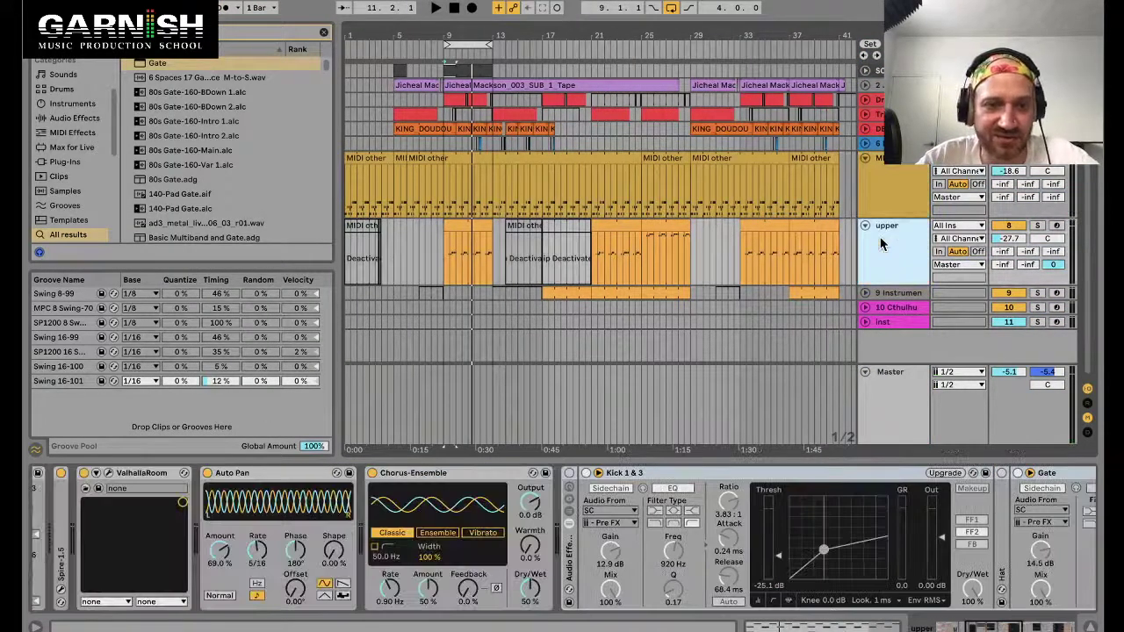
click(892, 192)
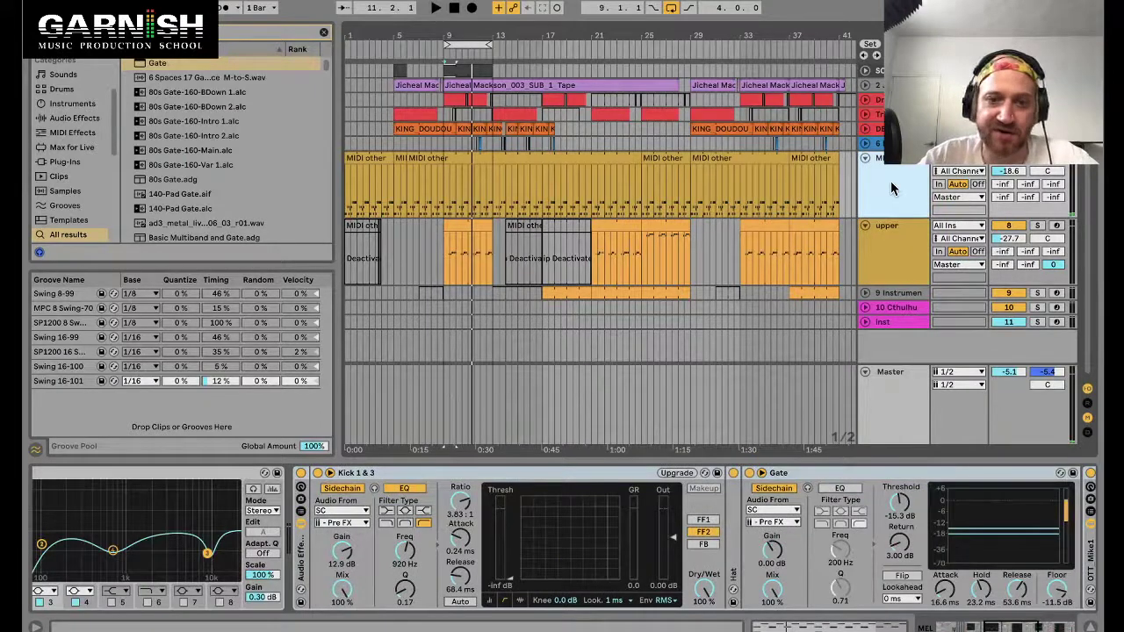
key(space)
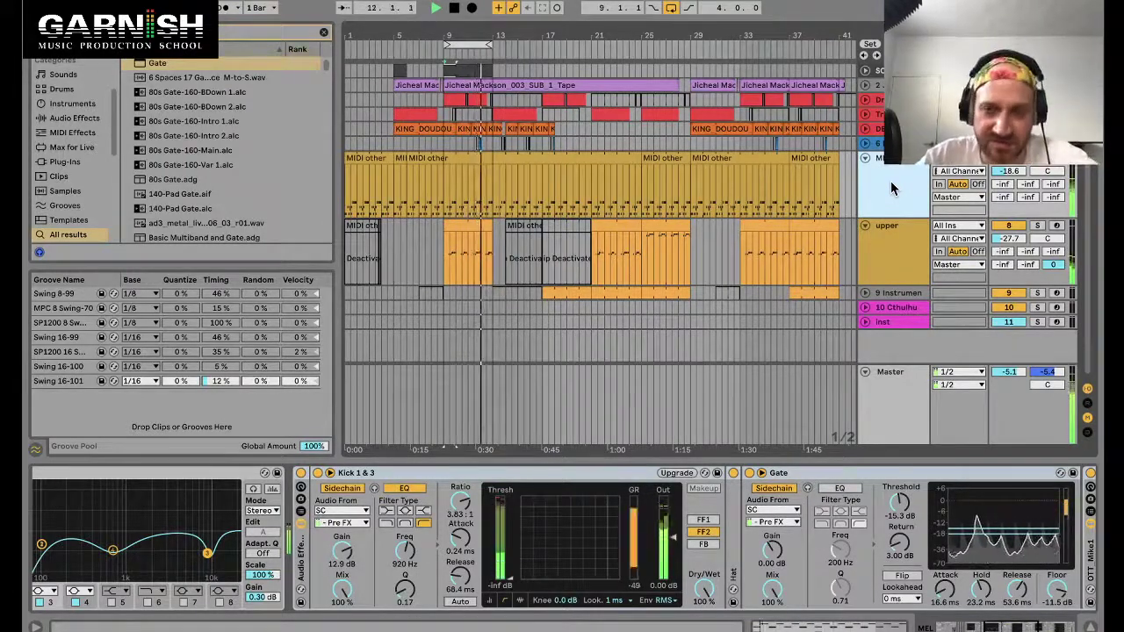
scroll(780, 475, right, 6)
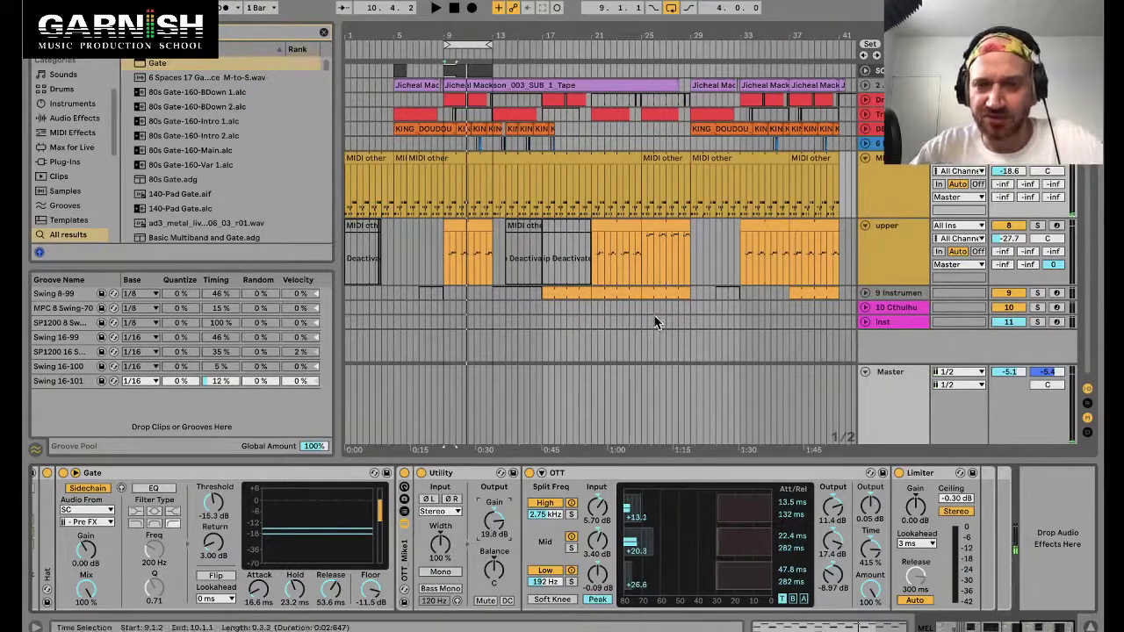
Select the upper track's clip at bar 25 and check the YouTube live chat in Firefox before returning to Ableton Live.
click(672, 237)
scroll(687, 239, down, 1)
scroll(686, 239, down, 2)
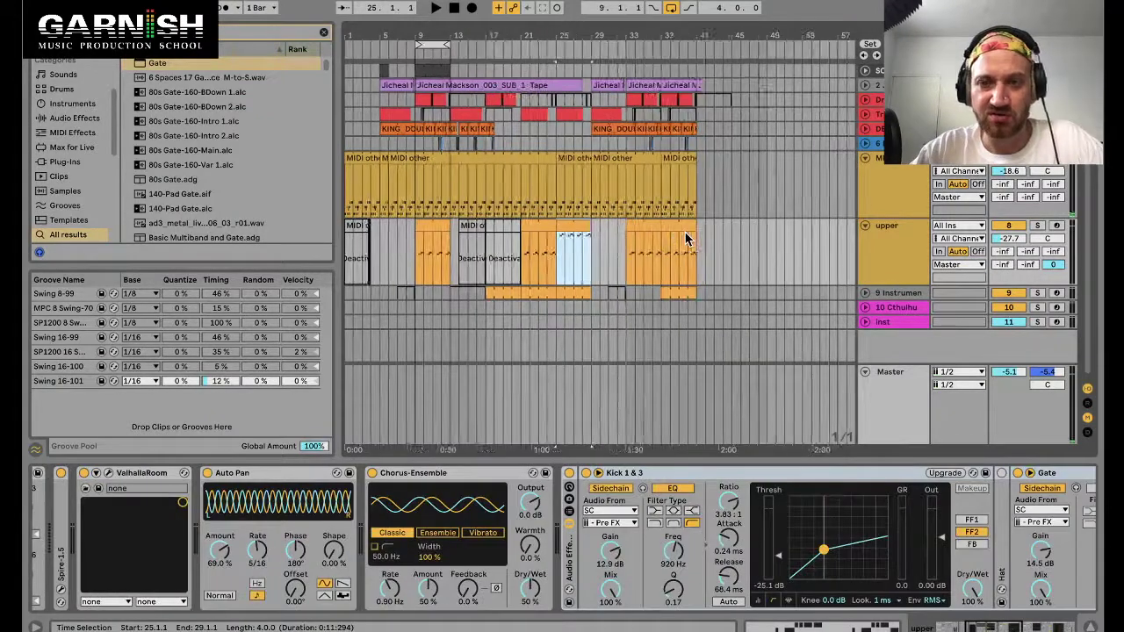
key(super+Tab)
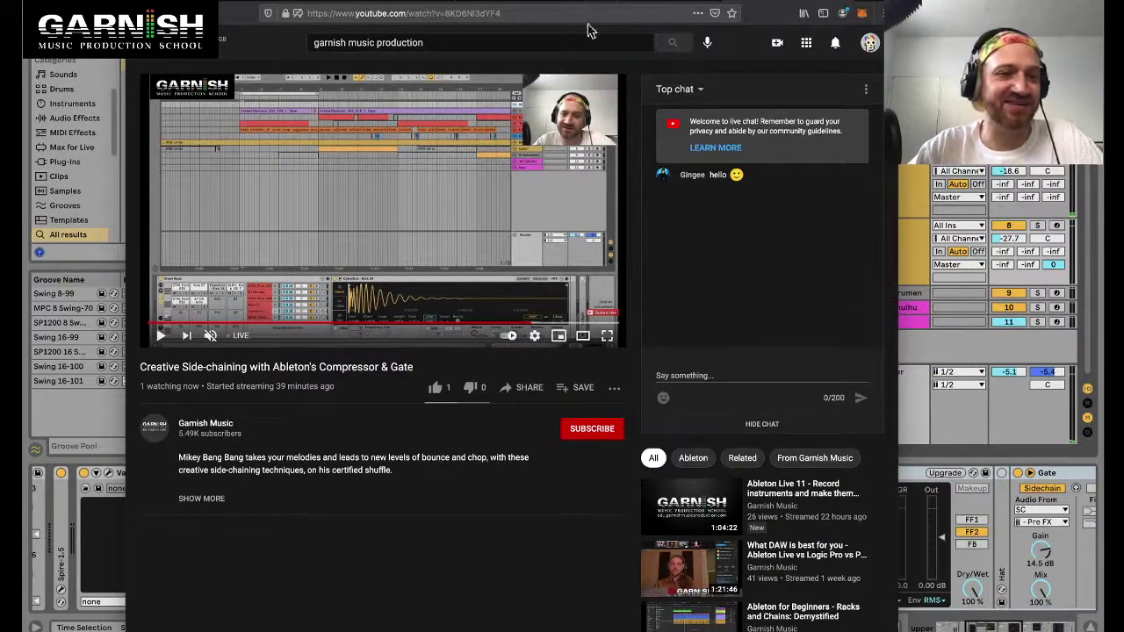
click(75, 421)
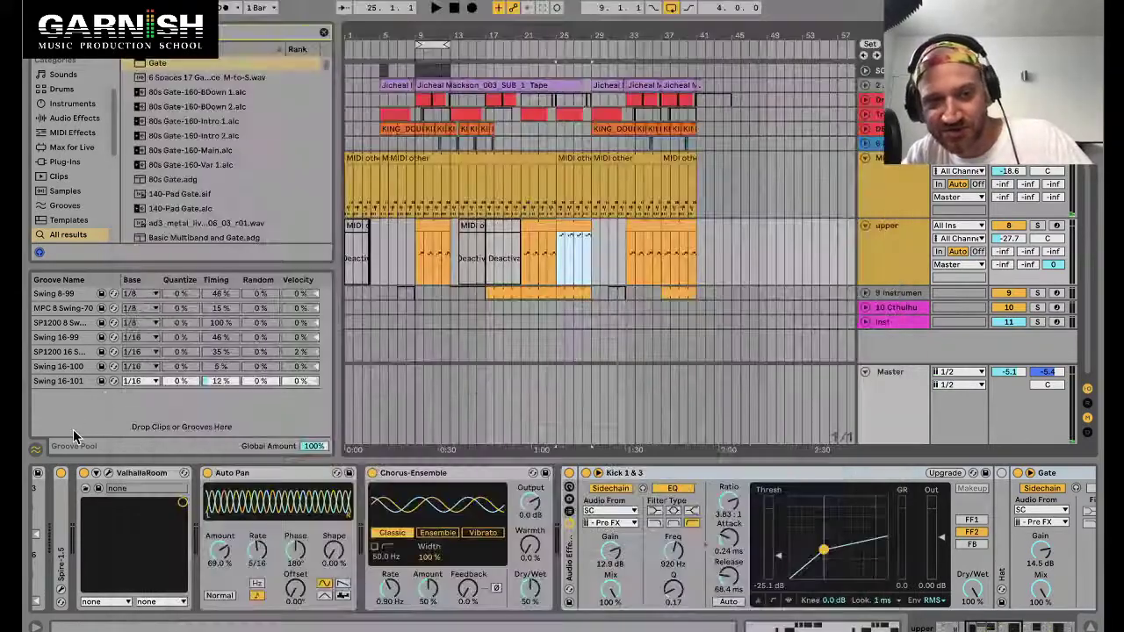
click(423, 226)
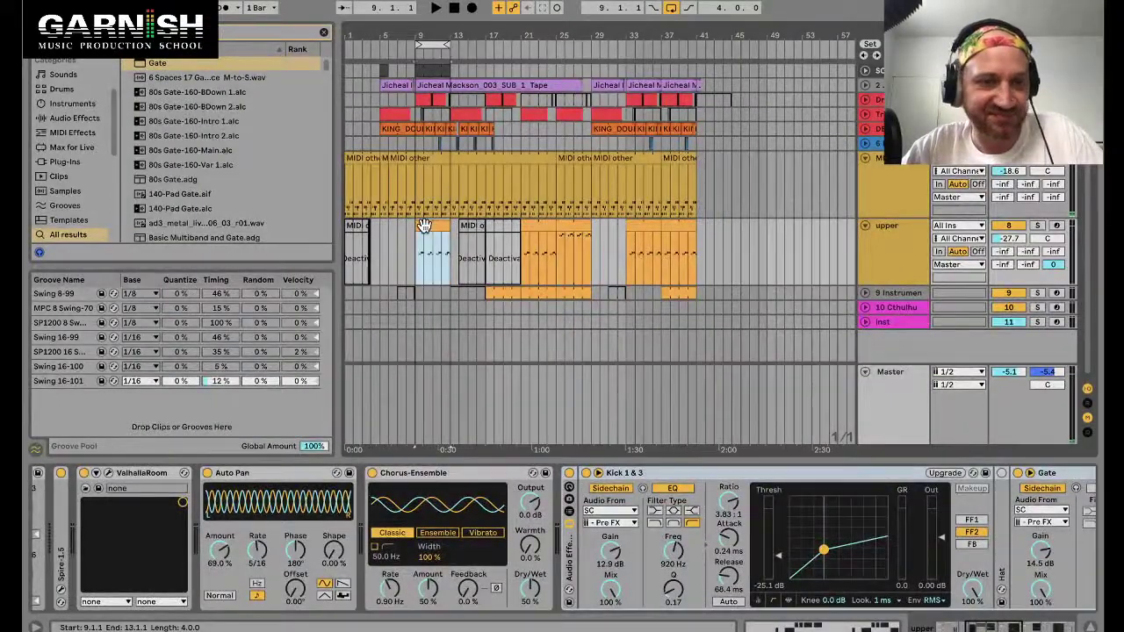
click(705, 476)
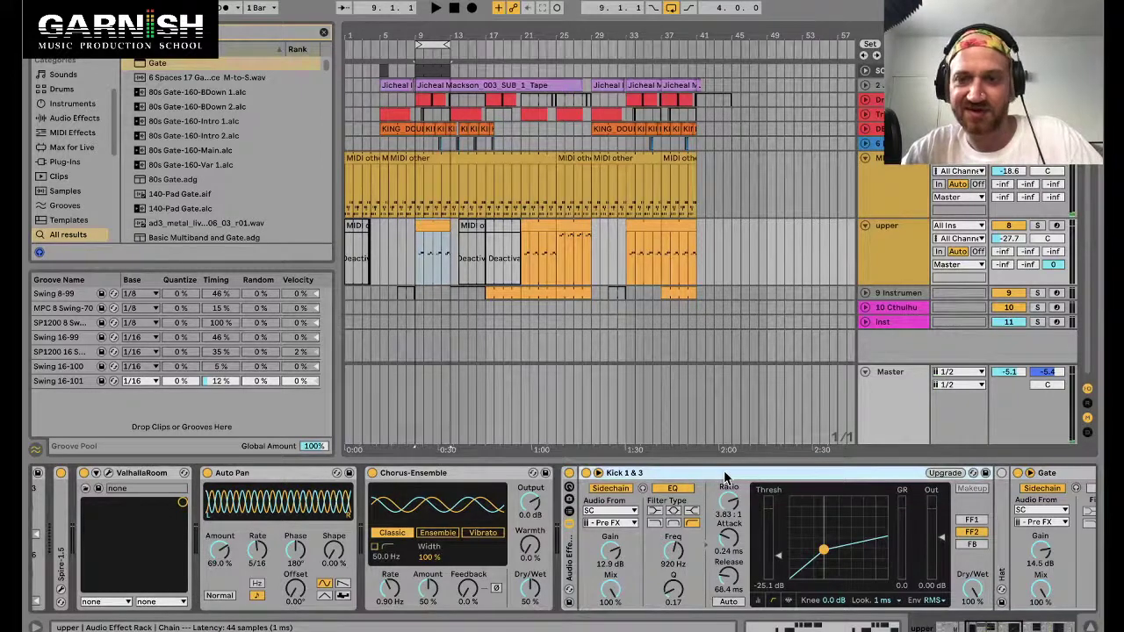
click(426, 230)
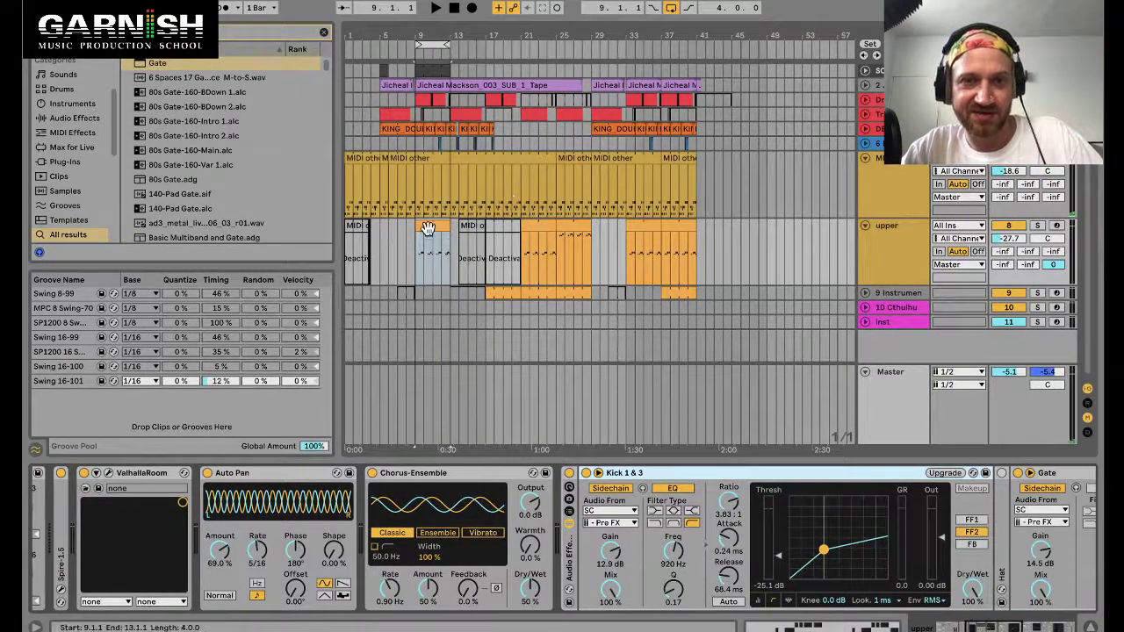
Switch to Firefox, send "heyyyyyy!!!" in the Restream chat and return to Ableton Live.
key(super+Tab)
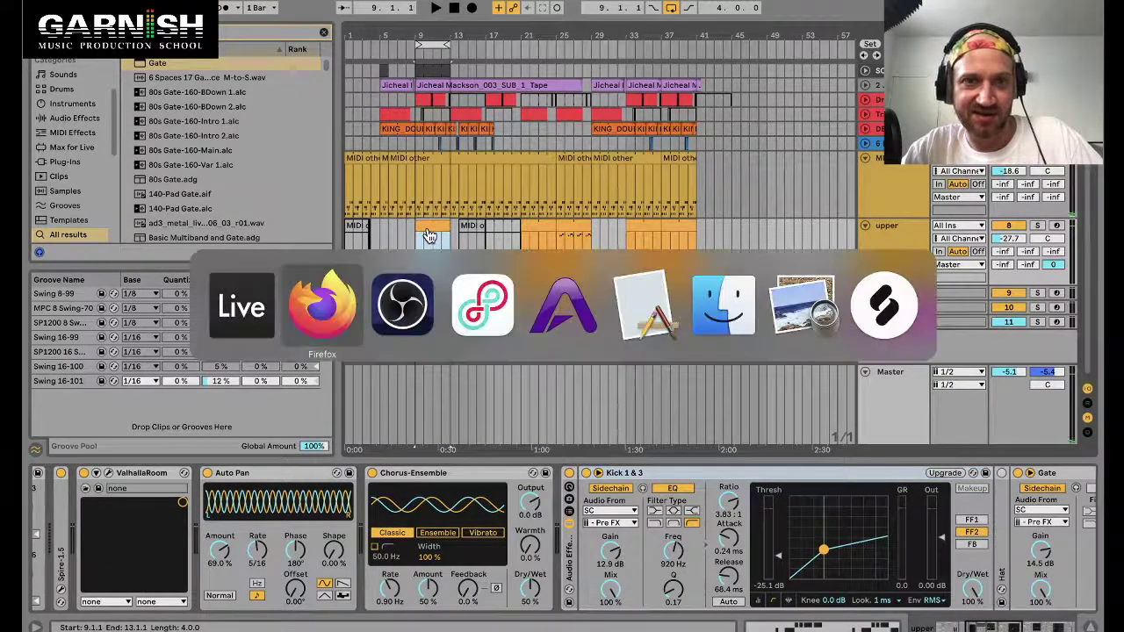
click(323, 306)
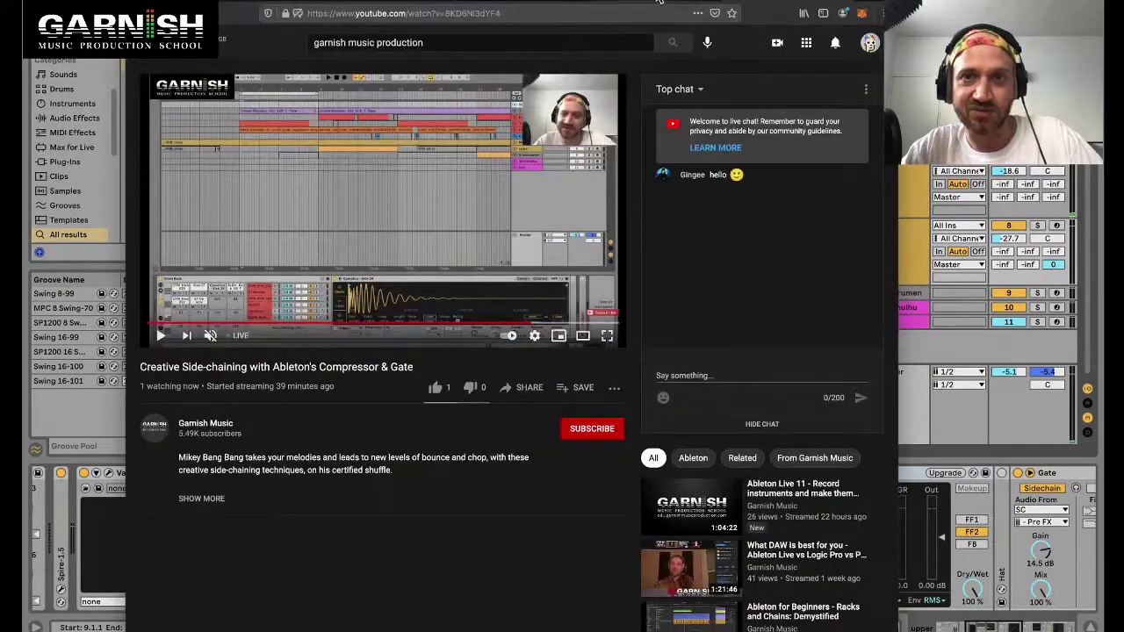
click(505, 1)
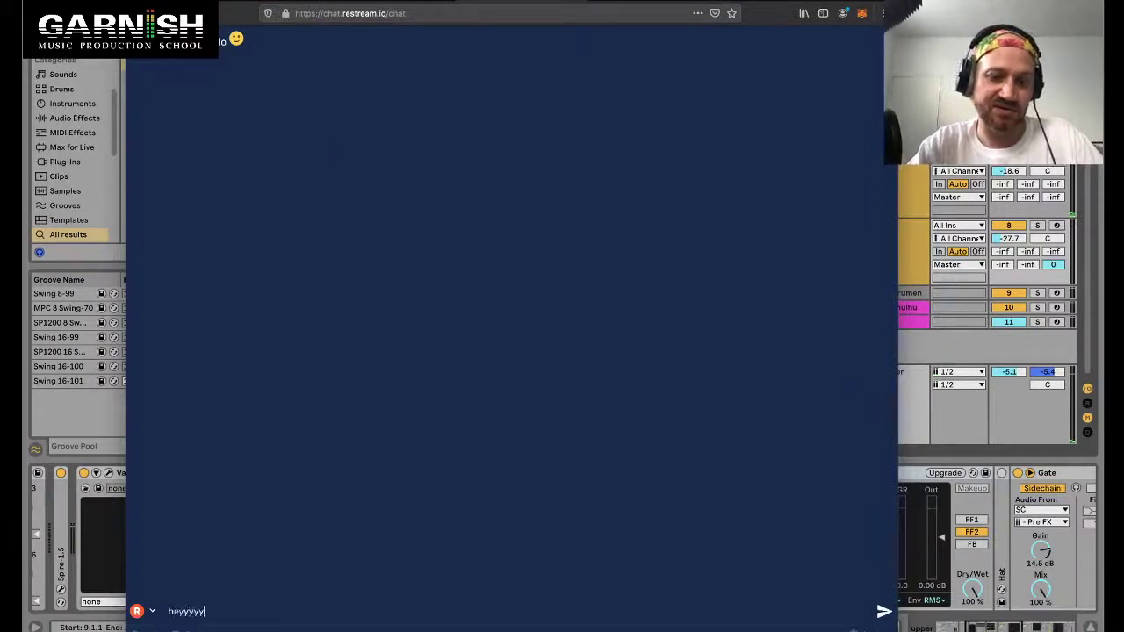
key(Return)
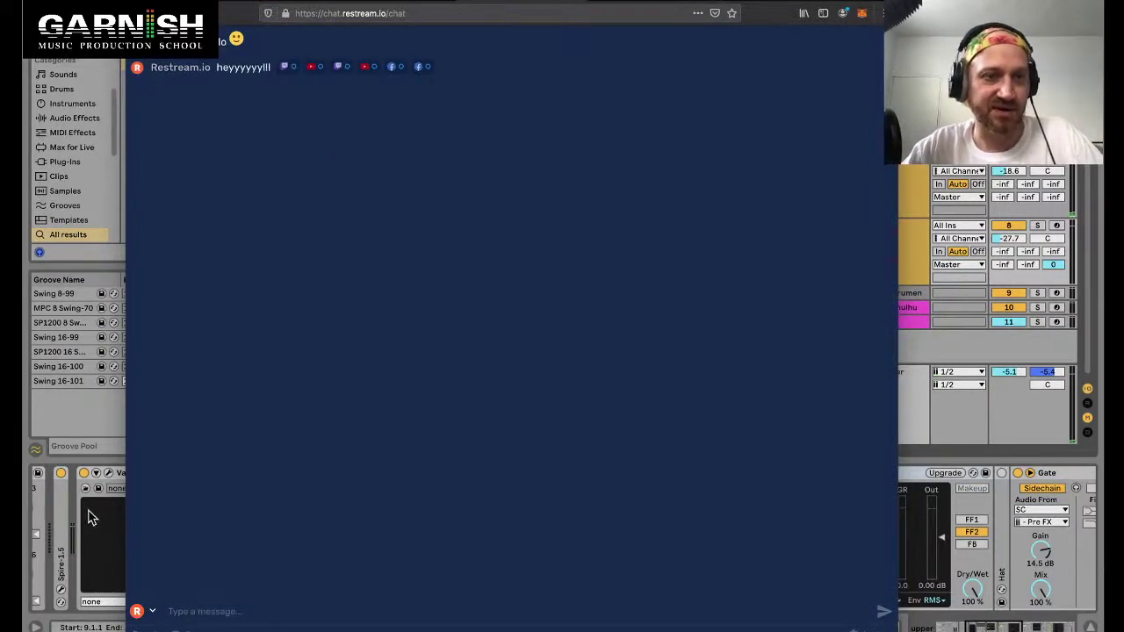
click(112, 496)
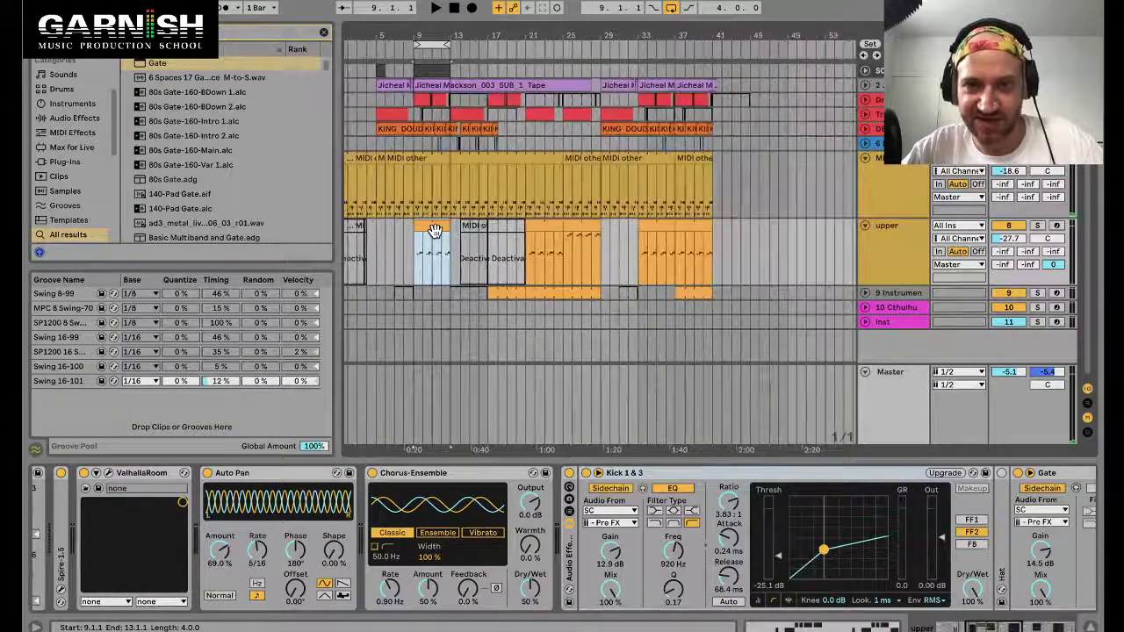
Loop and play the 9 Instrument track's clip from bar 25 to 29, and solo that track.
drag(434, 231, 539, 225)
click(572, 293)
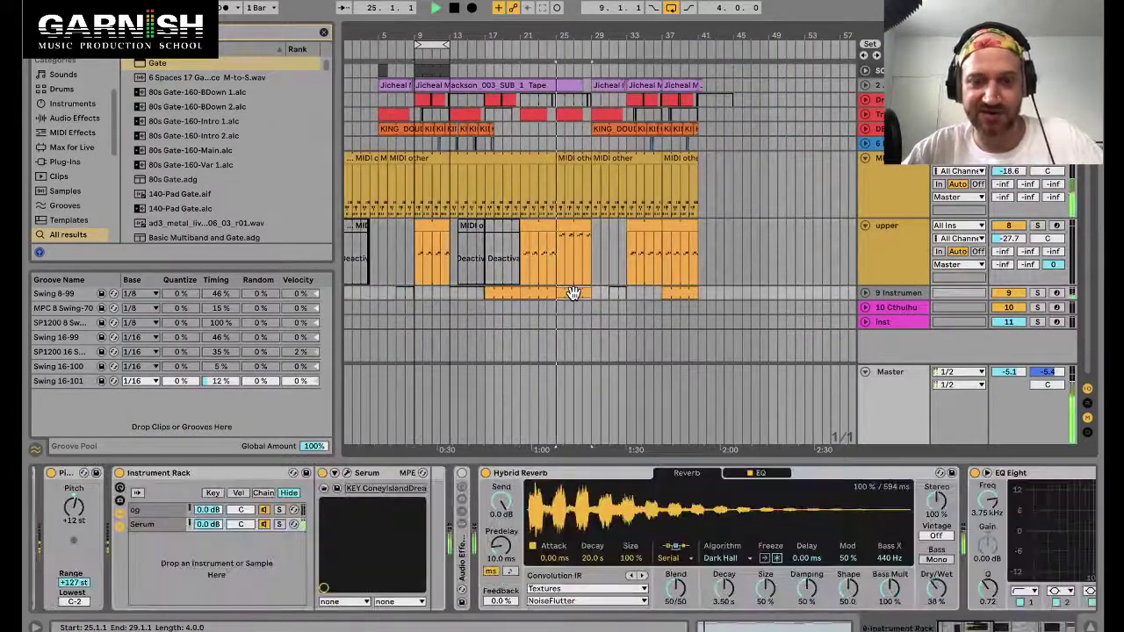
key(space)
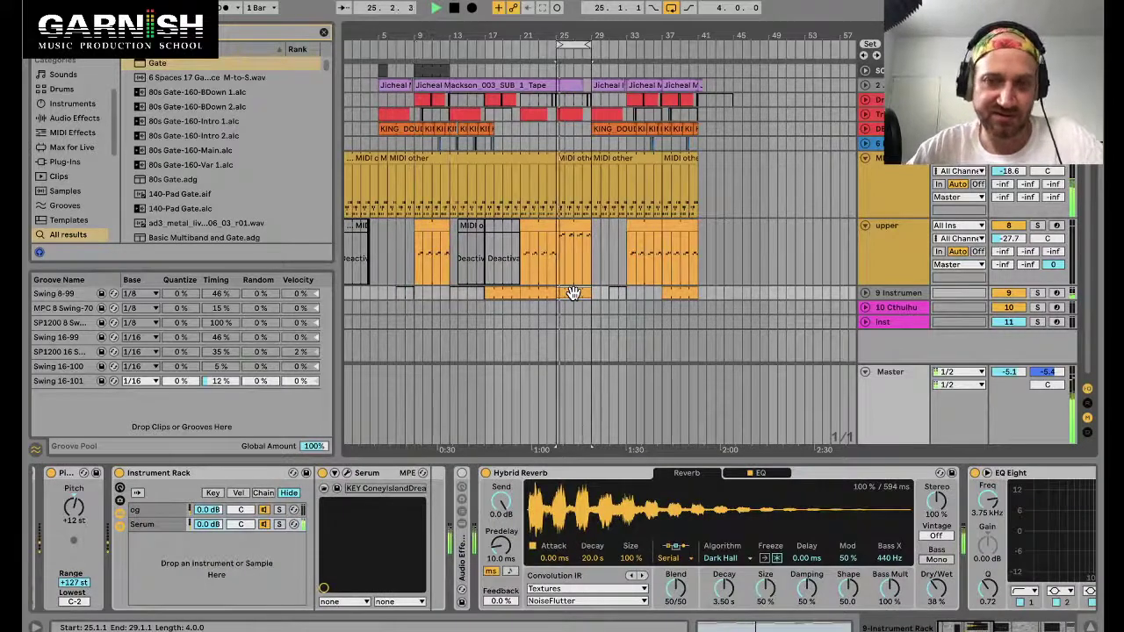
click(1036, 294)
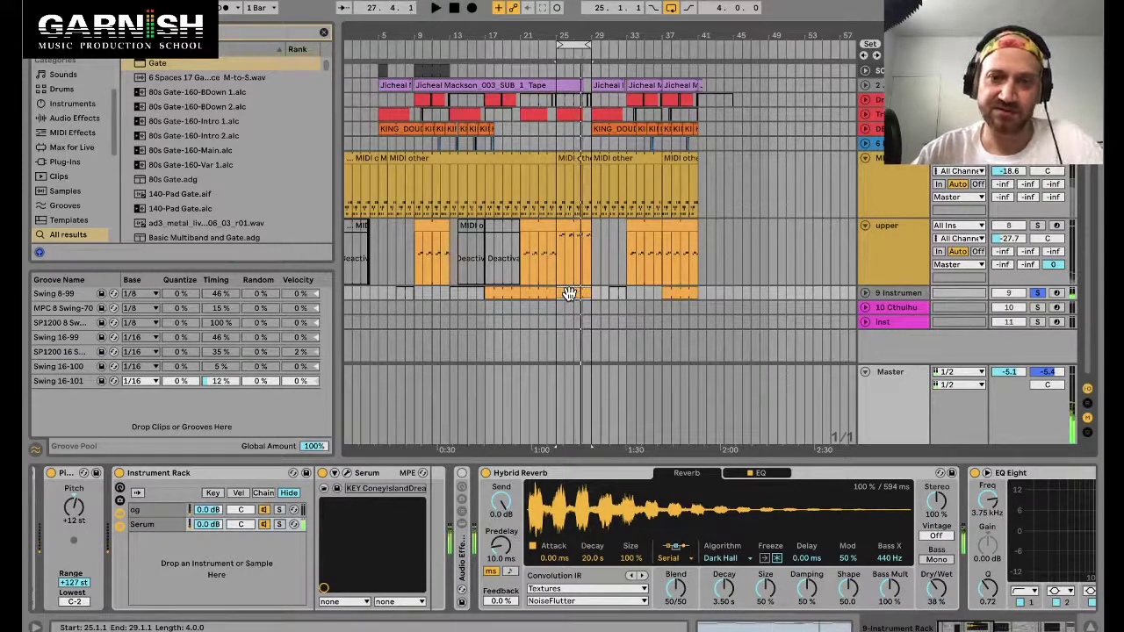
Audition the 9 Instrument track's clips at bars 21 and 17 and open the bar 17 clip's notes for editing.
key(space)
key(space)
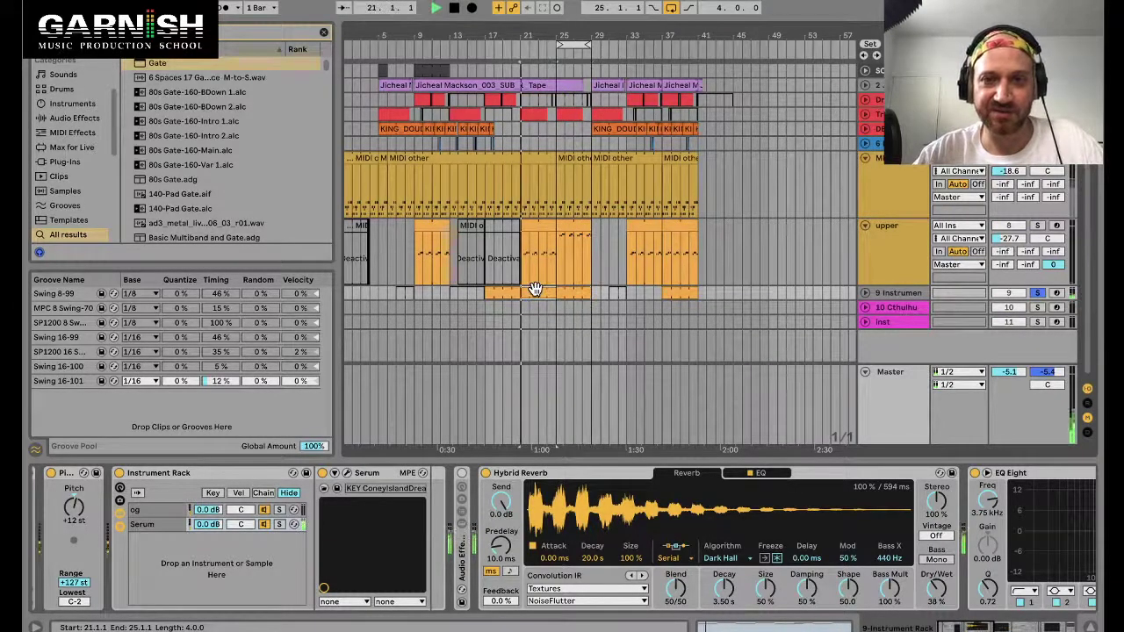
double_click(534, 291)
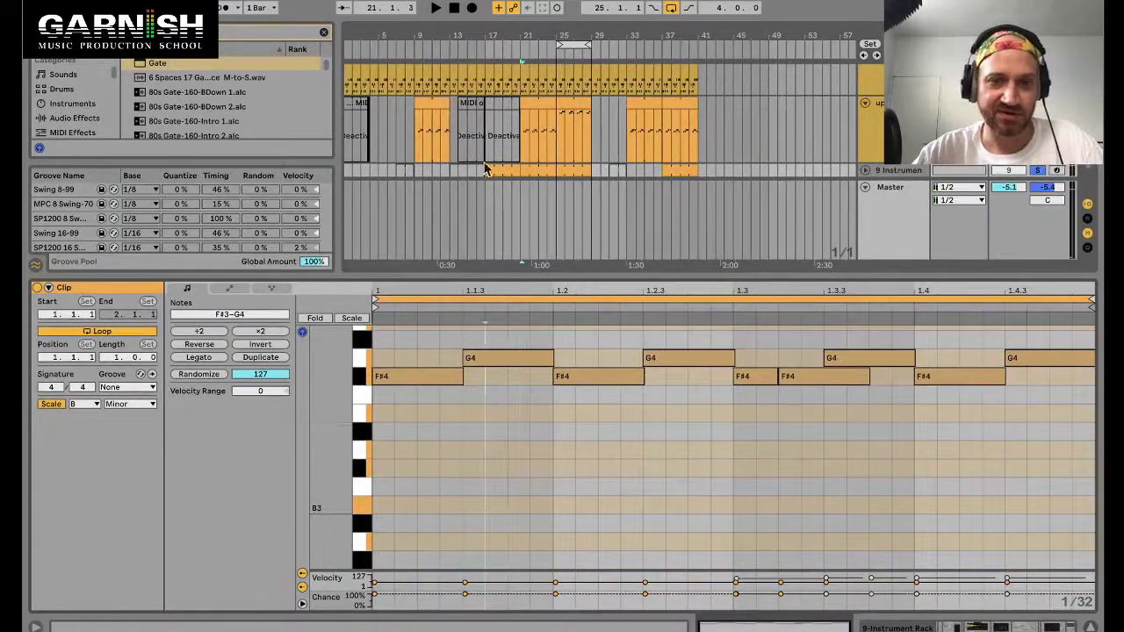
key(space)
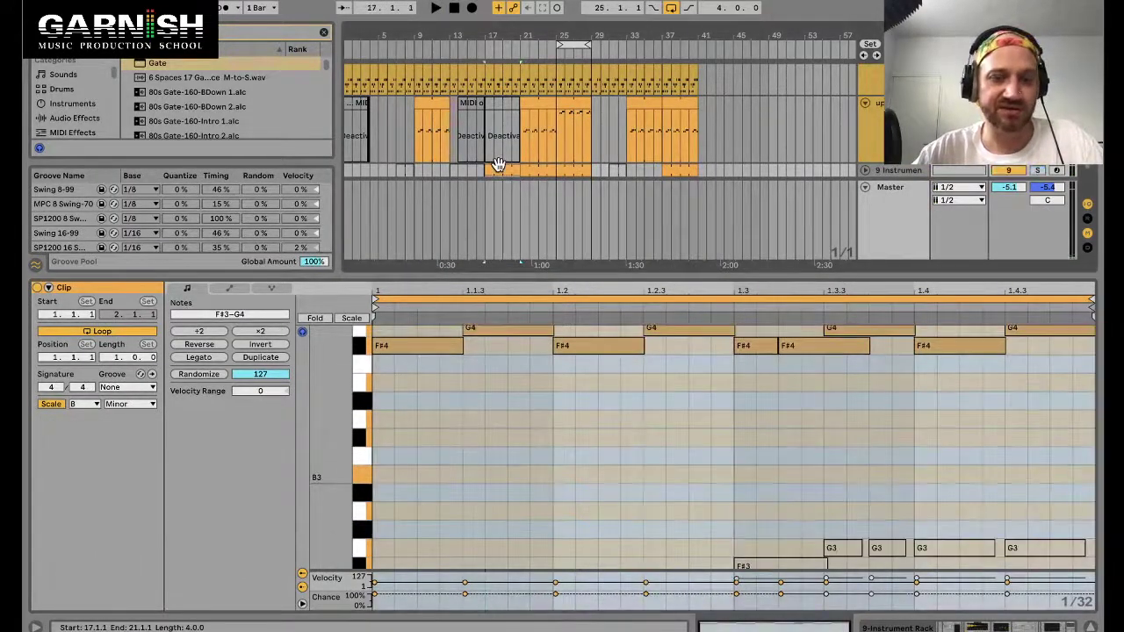
key(space)
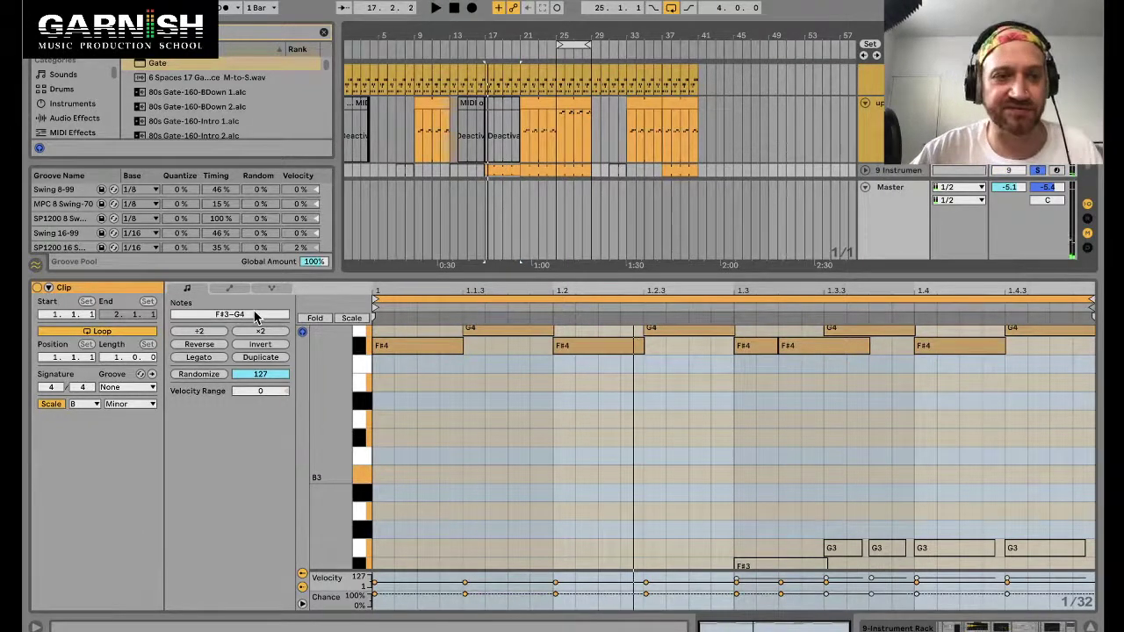
key(space)
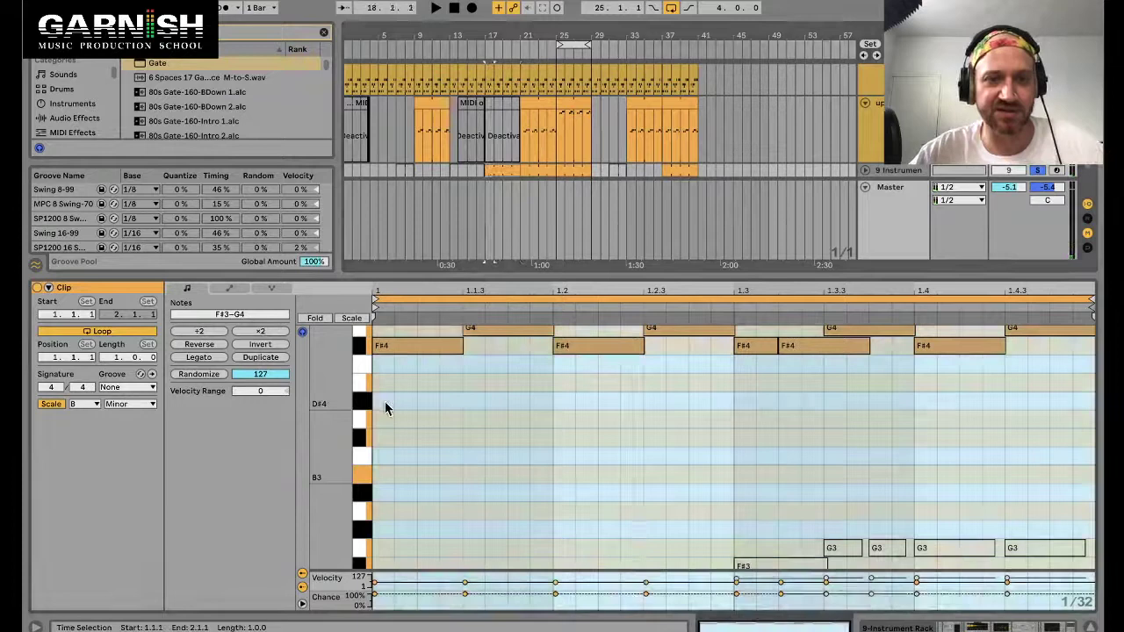
Stretch the bar 17 clip's notes to double length and play the result with bars 17 to 21 looped.
click(259, 331)
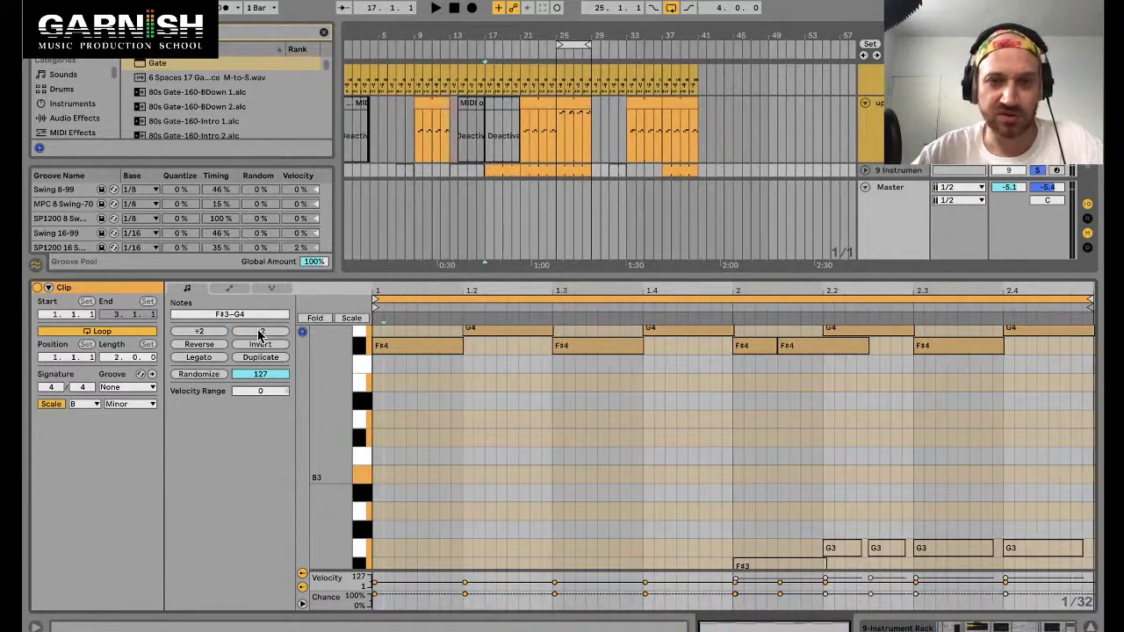
key(space)
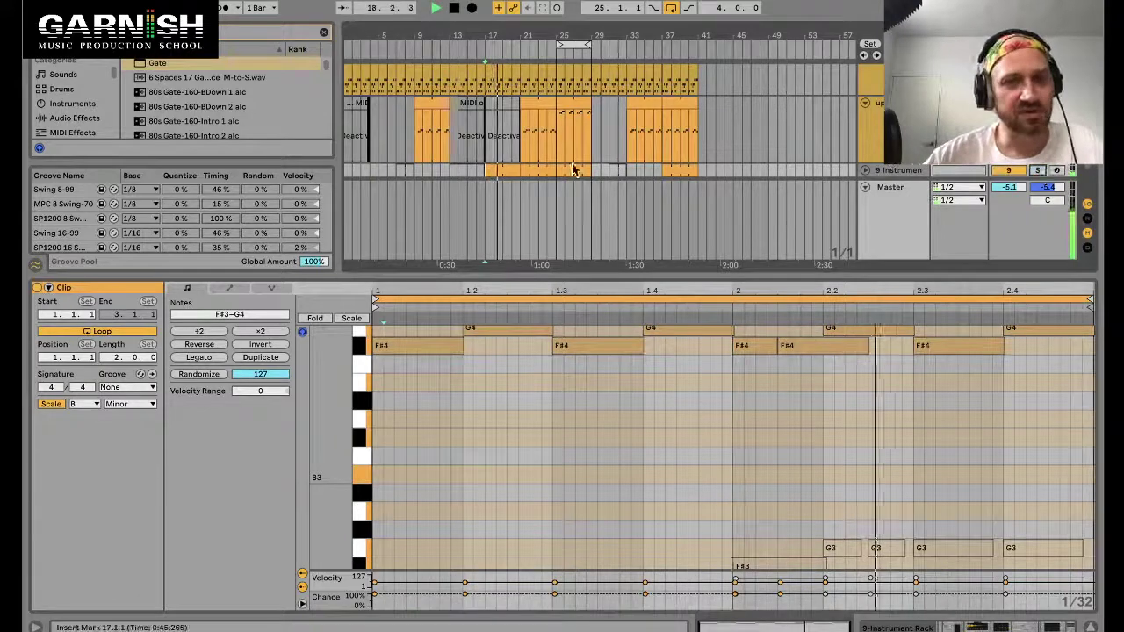
click(499, 170)
key(ctrl+l)
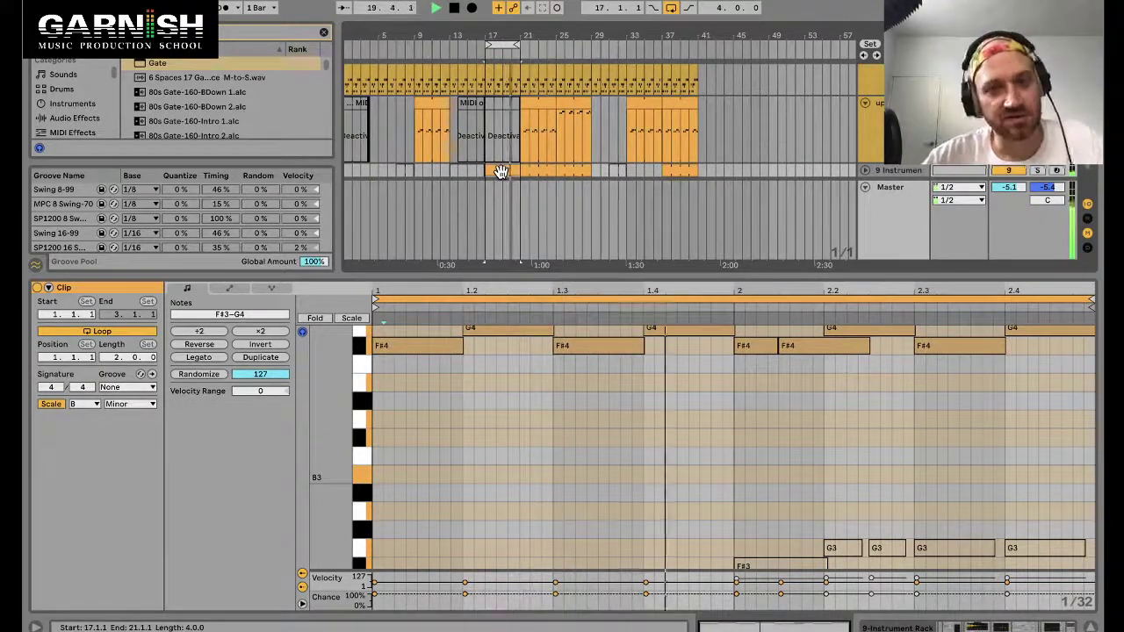
Merge the two adjoining F#4 notes at position 2 into one F#4 ending at 2.2 and play the clip.
scroll(493, 428, up, 2)
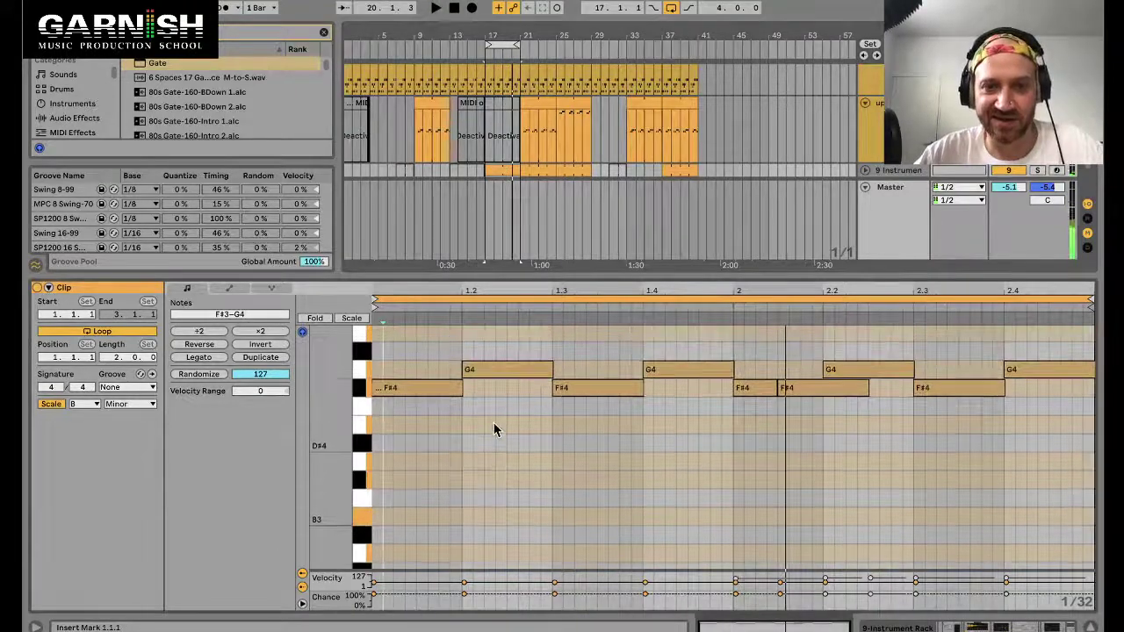
key(space)
drag(419, 351, 1000, 432)
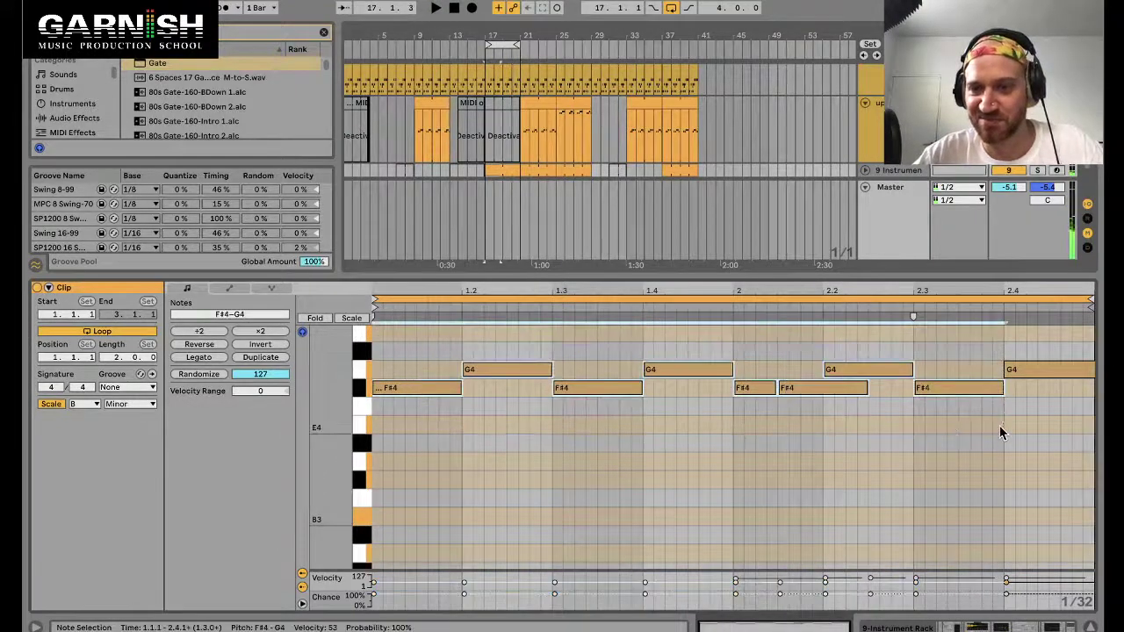
drag(828, 387, 792, 391)
key(space)
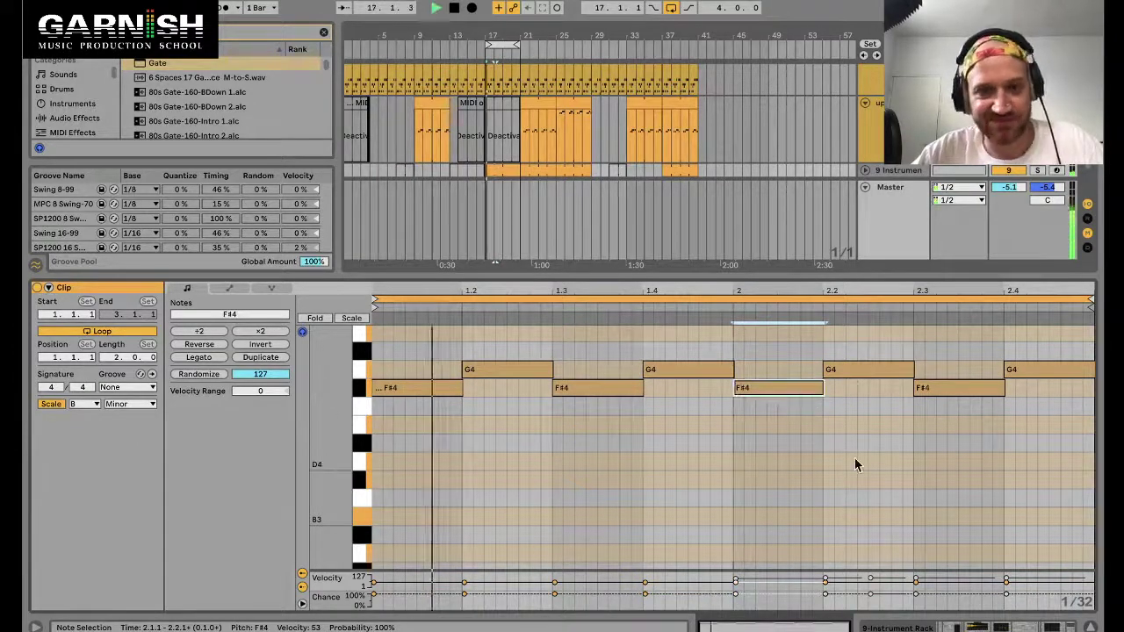
Unfold the 9 Instrument track and, in its EQ Eight, lower the high-cut band to 2.20 kHz and set the output gain to 2.78 dB.
click(865, 171)
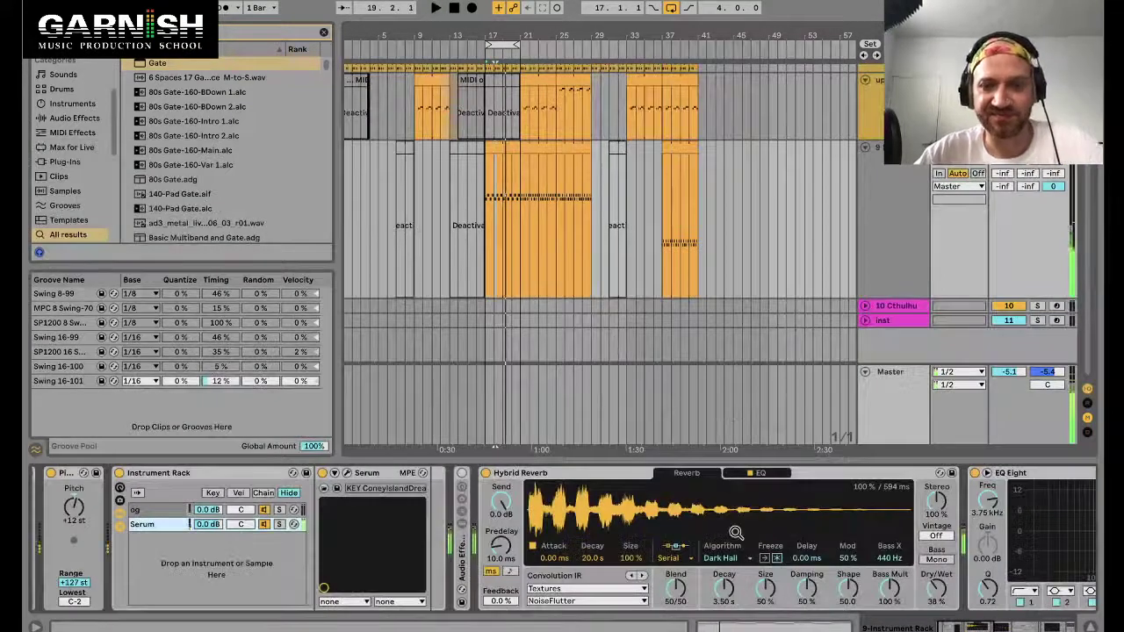
scroll(391, 573, right, 10)
scroll(390, 572, left, 10)
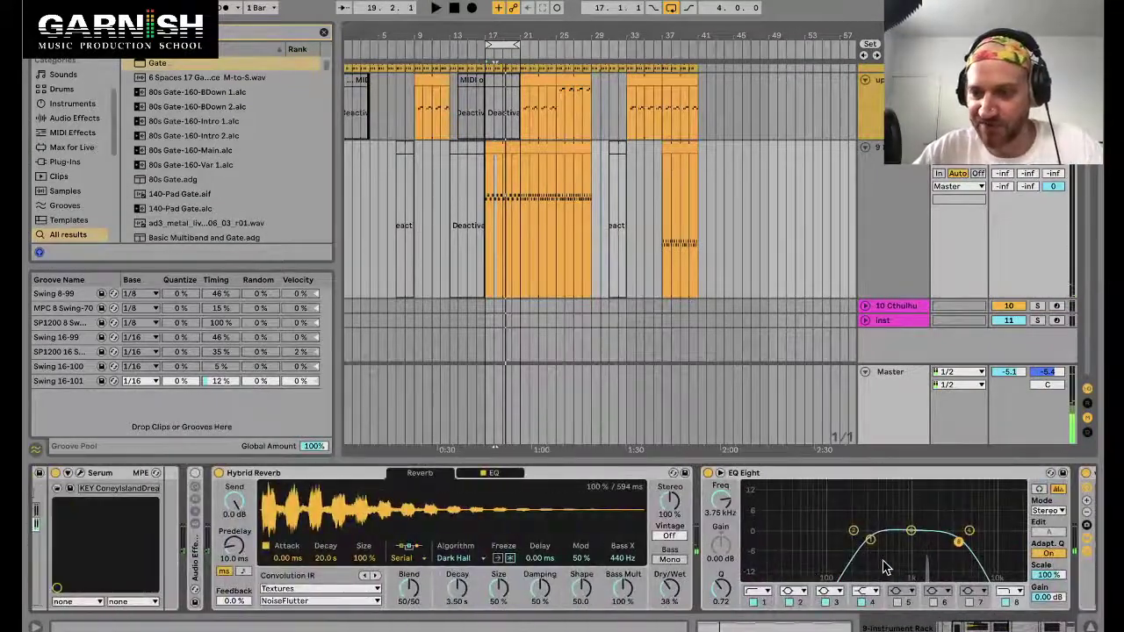
drag(966, 544, 938, 543)
key(space)
drag(1047, 597, 1046, 584)
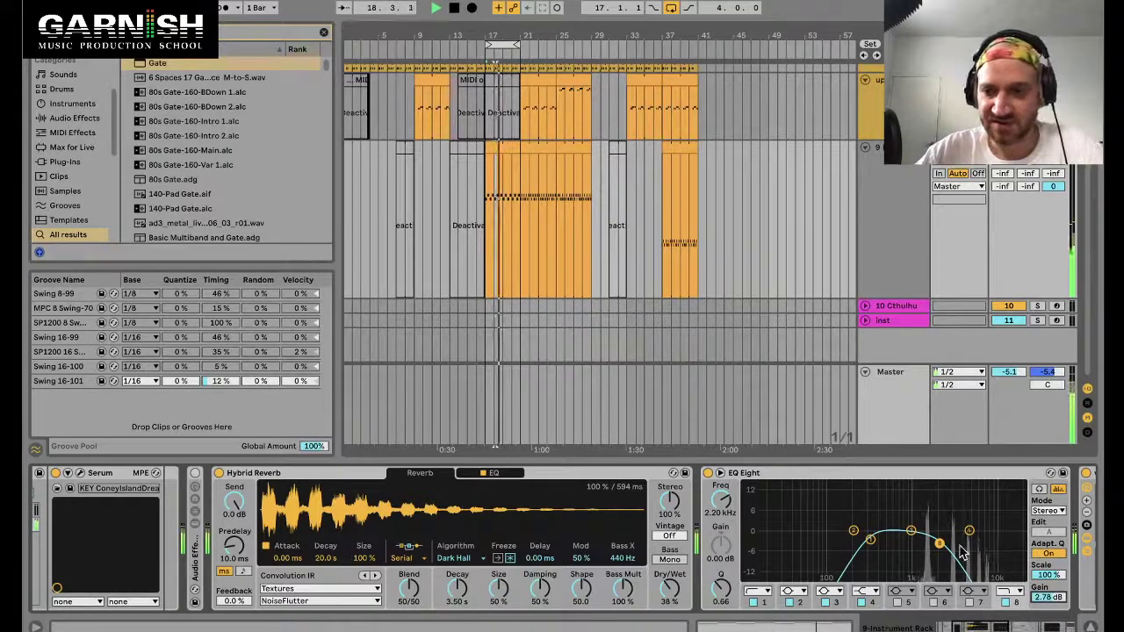
Pull an EQ Eight bell band down to -15.0 dB at 3.16 kHz and raise the high-cut band to 5.27 kHz.
drag(913, 532, 950, 577)
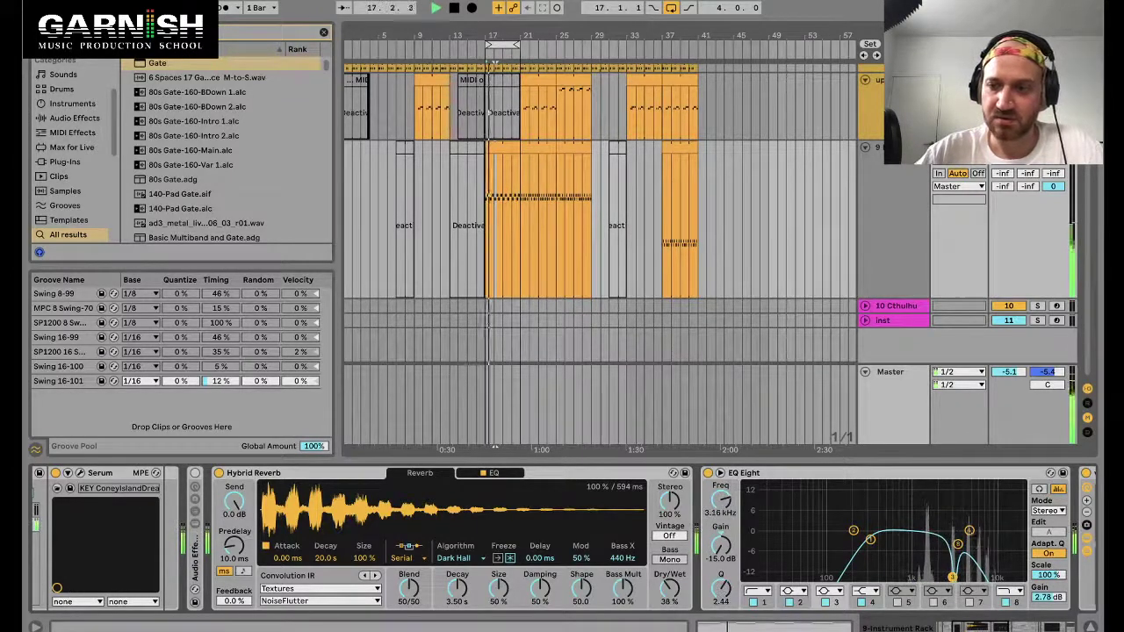
mouse_move(968, 530)
mouse_down()
mouse_move(978, 530)
mouse_move(970, 546)
mouse_up()
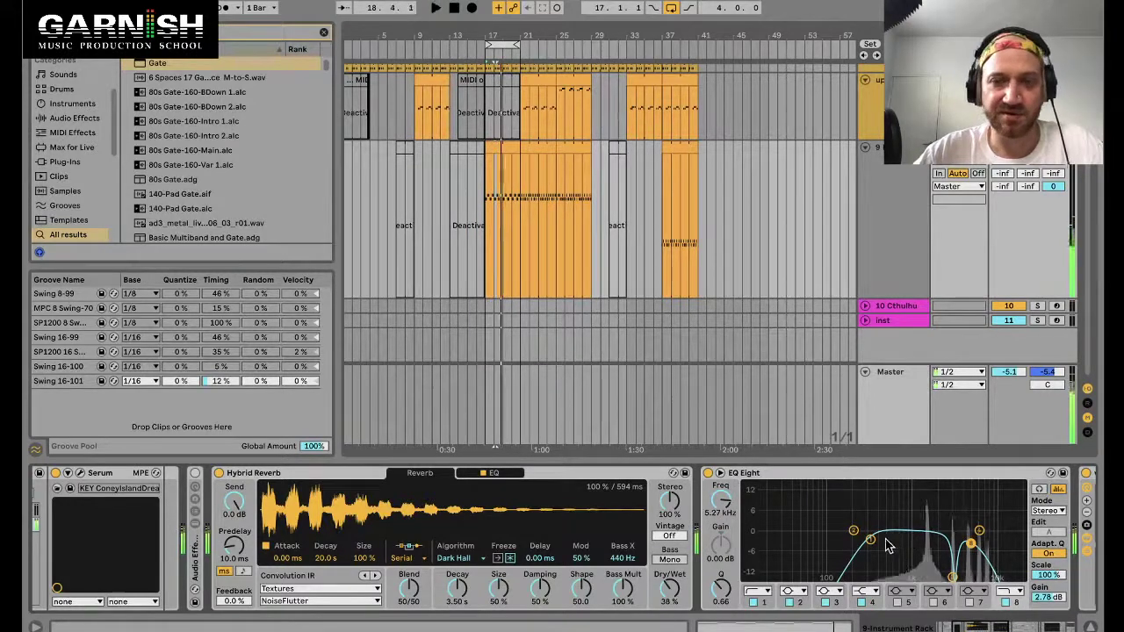
key(space)
Copy the SC track's clip from bar 9 to bar 17, open its notes and duplicate the clip to bar 21.
click(497, 145)
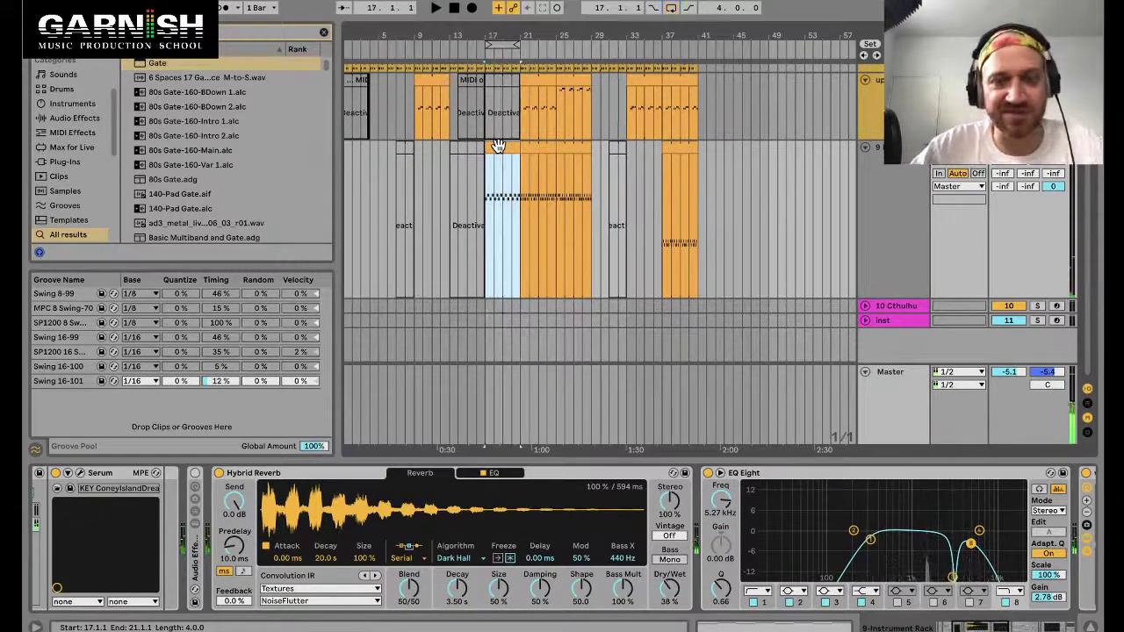
scroll(493, 153, up, 4)
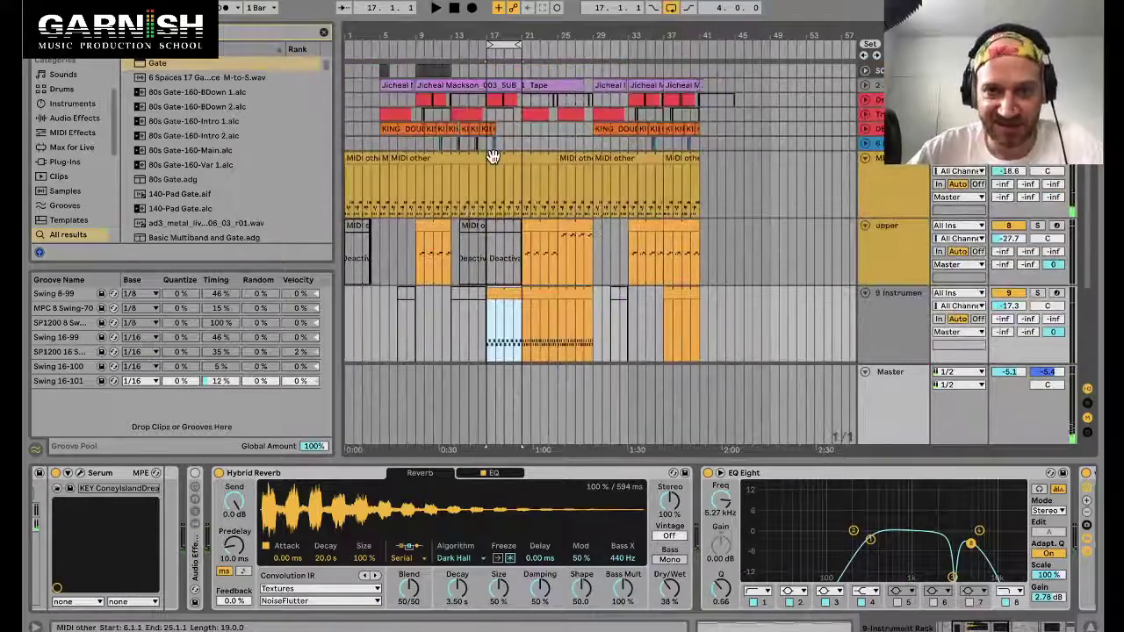
click(500, 113)
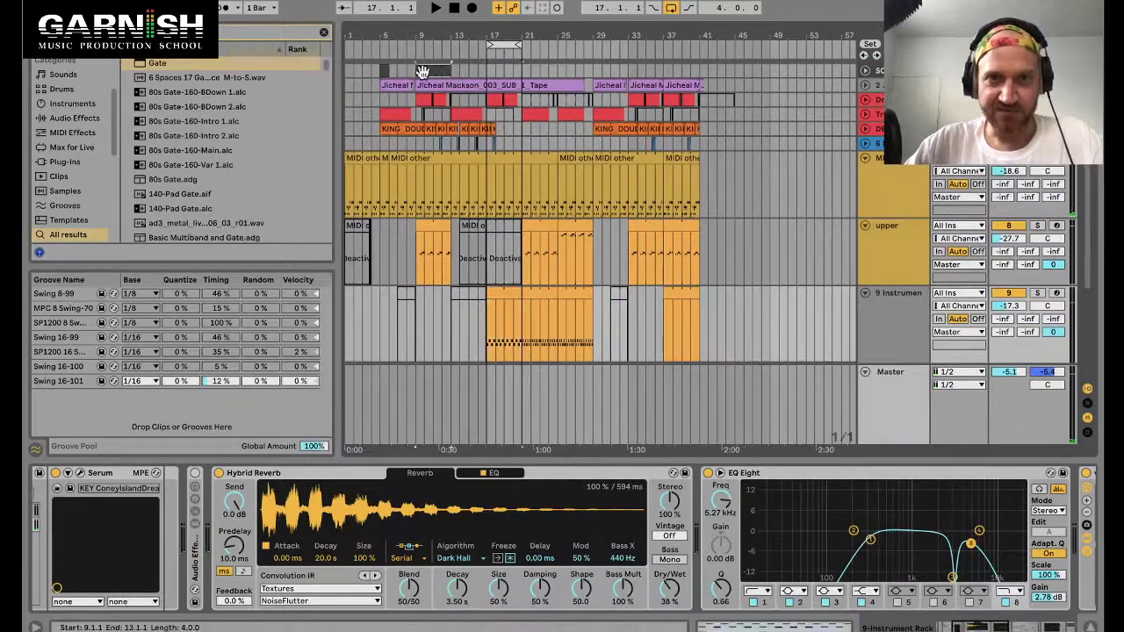
click(504, 68)
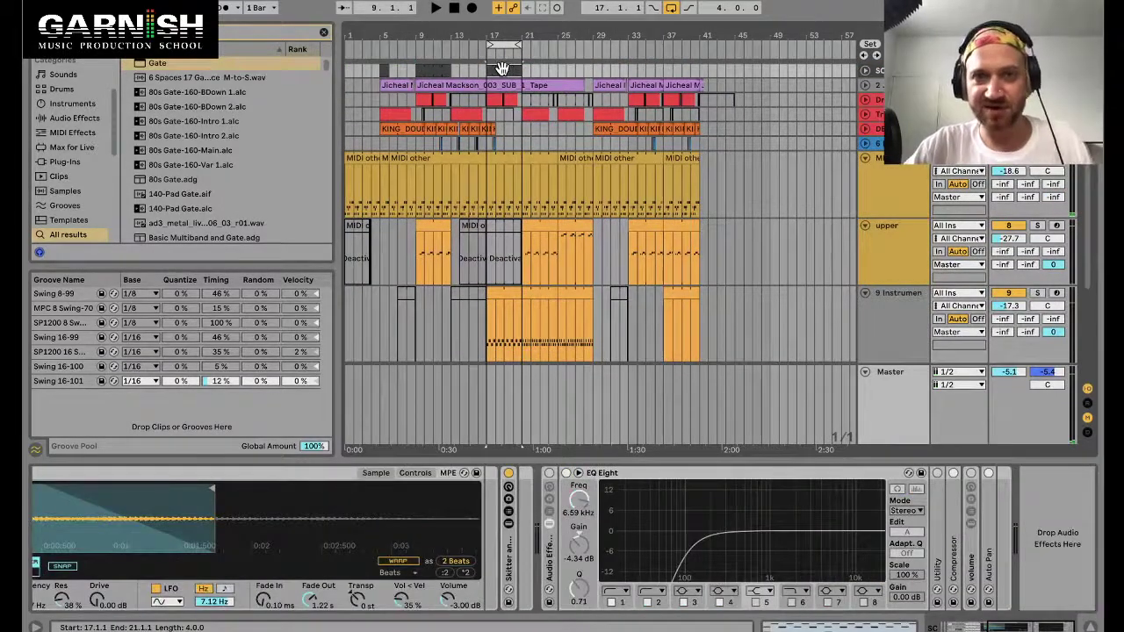
double_click(502, 68)
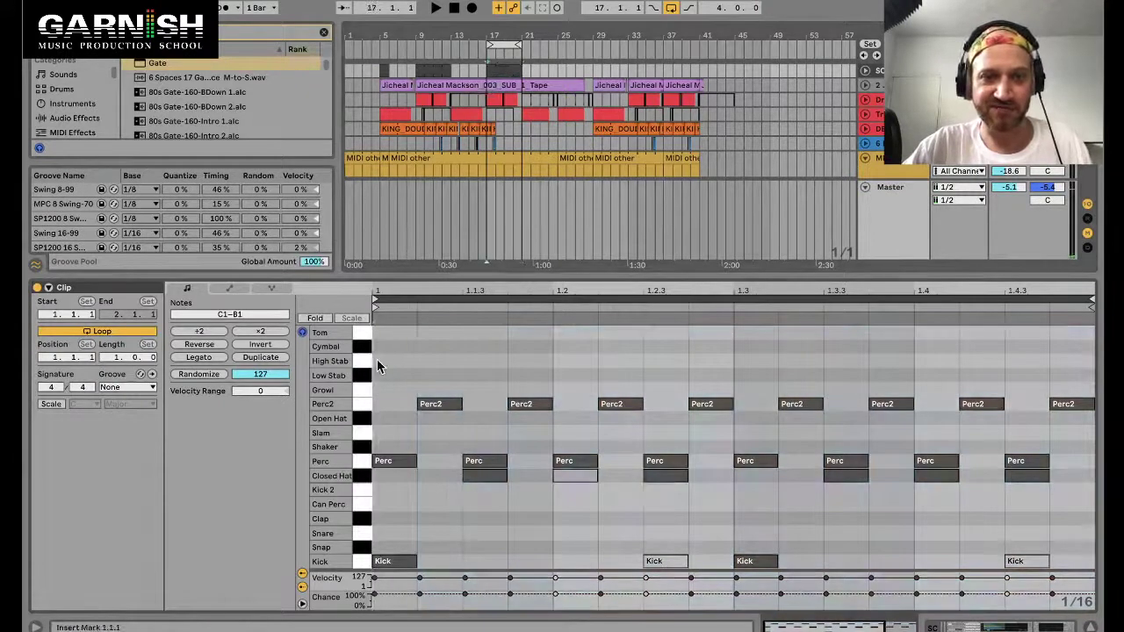
click(494, 72)
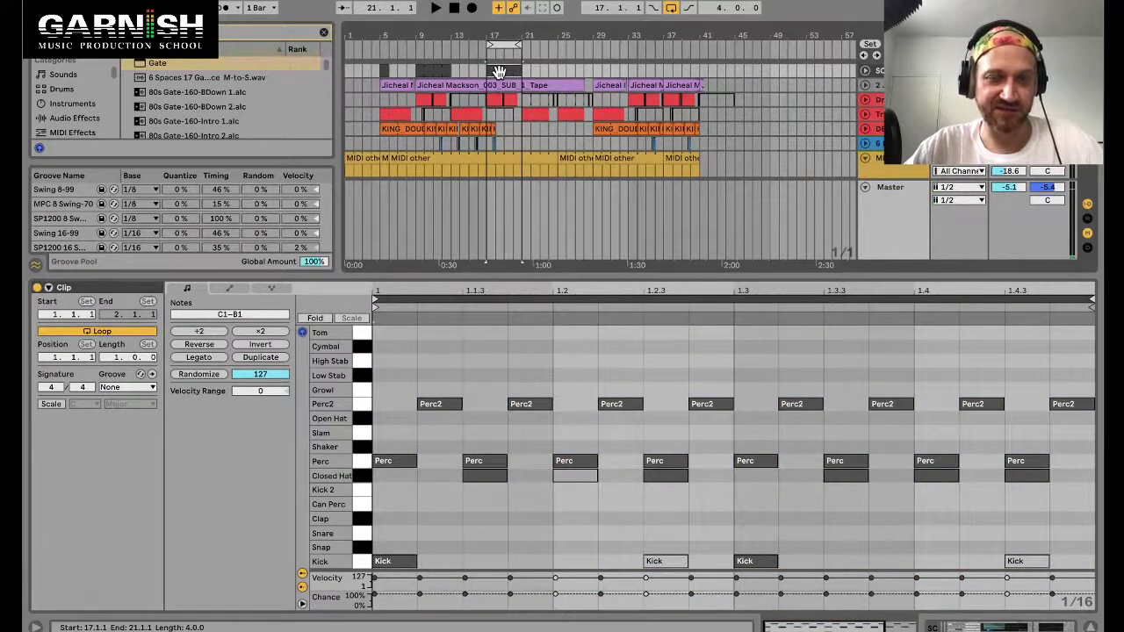
mouse_move(499, 72)
mouse_down()
mouse_move(542, 77)
mouse_move(505, 65)
mouse_up()
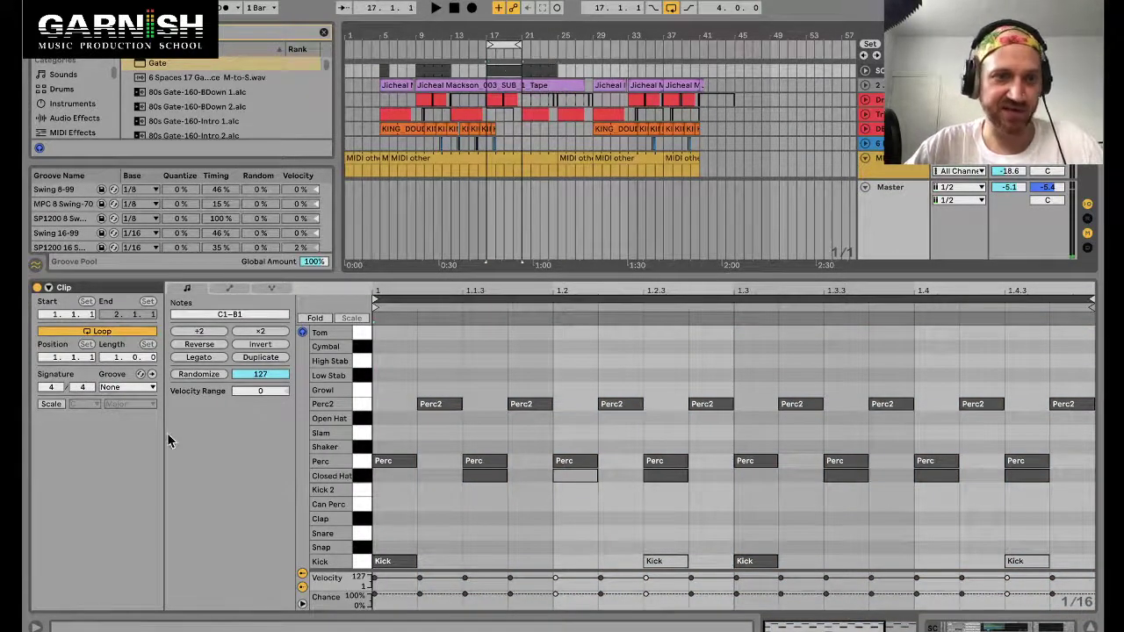
Invert the notes of the SC clip at bar 17 and play the loop to hear the changed sidechain rhythm.
click(247, 346)
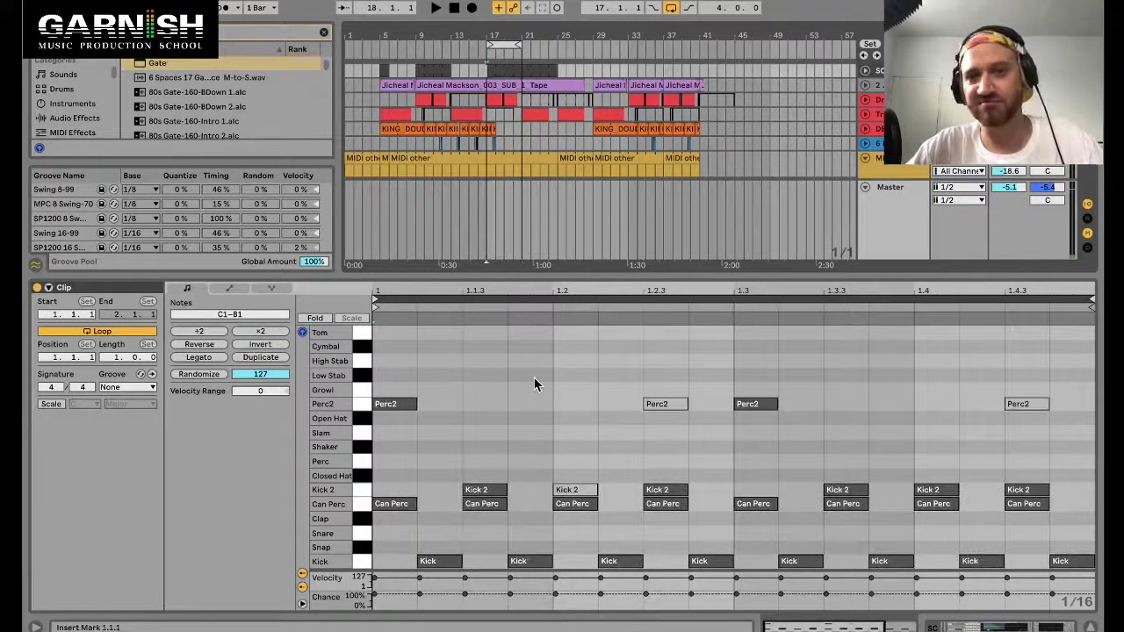
key(space)
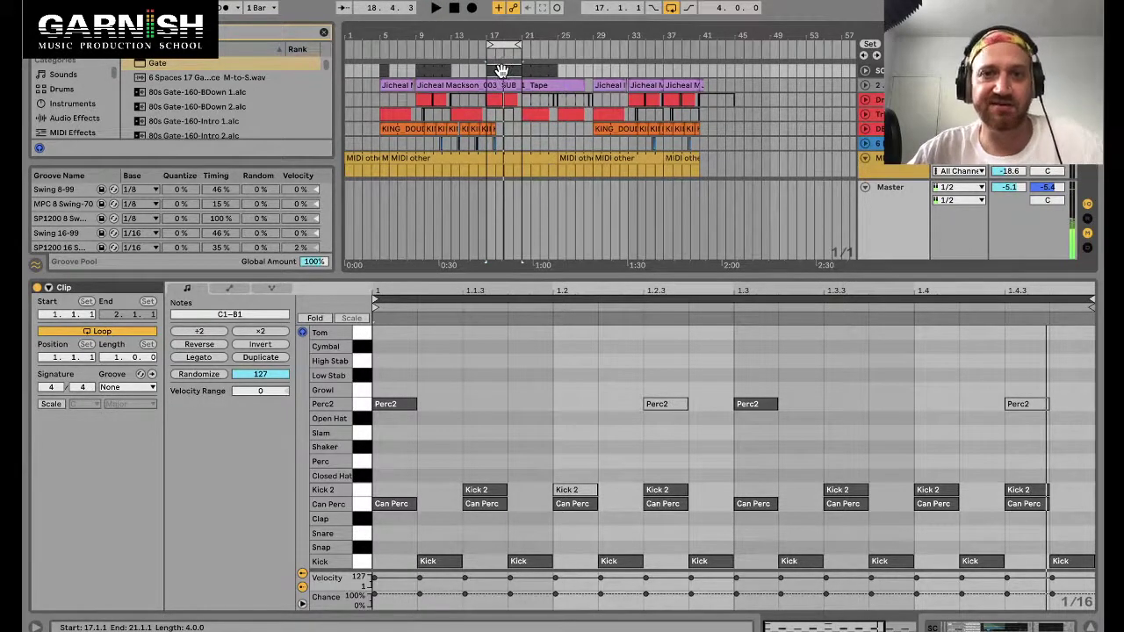
key(space)
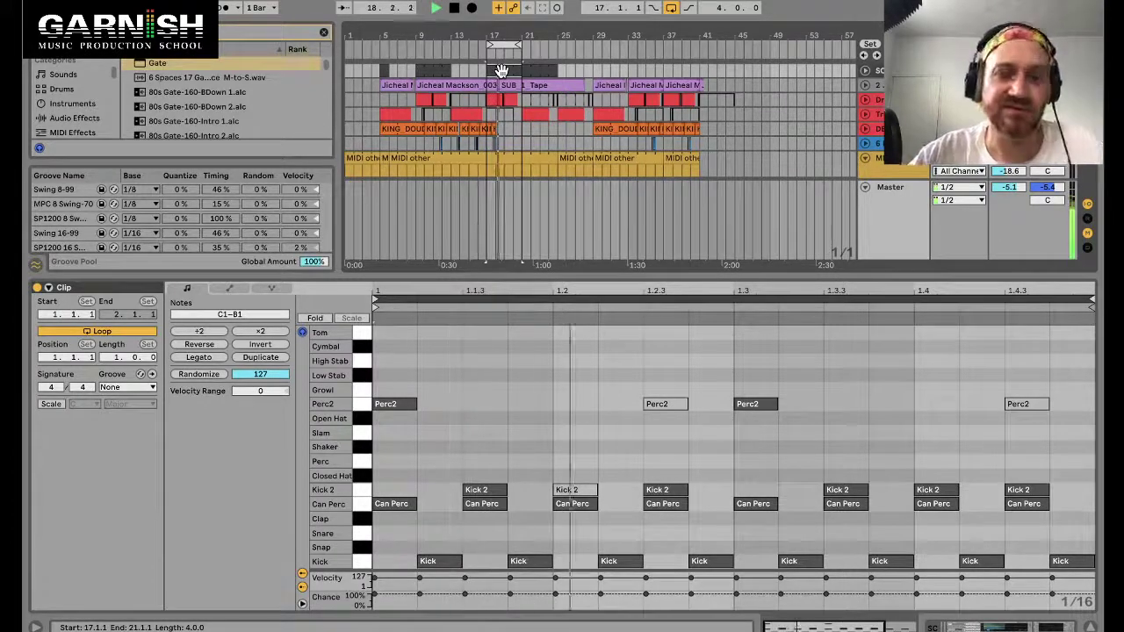
Try the SC clip's notes reversed, reverse them back, and toggle the inversion off and on while the loop plays.
click(207, 347)
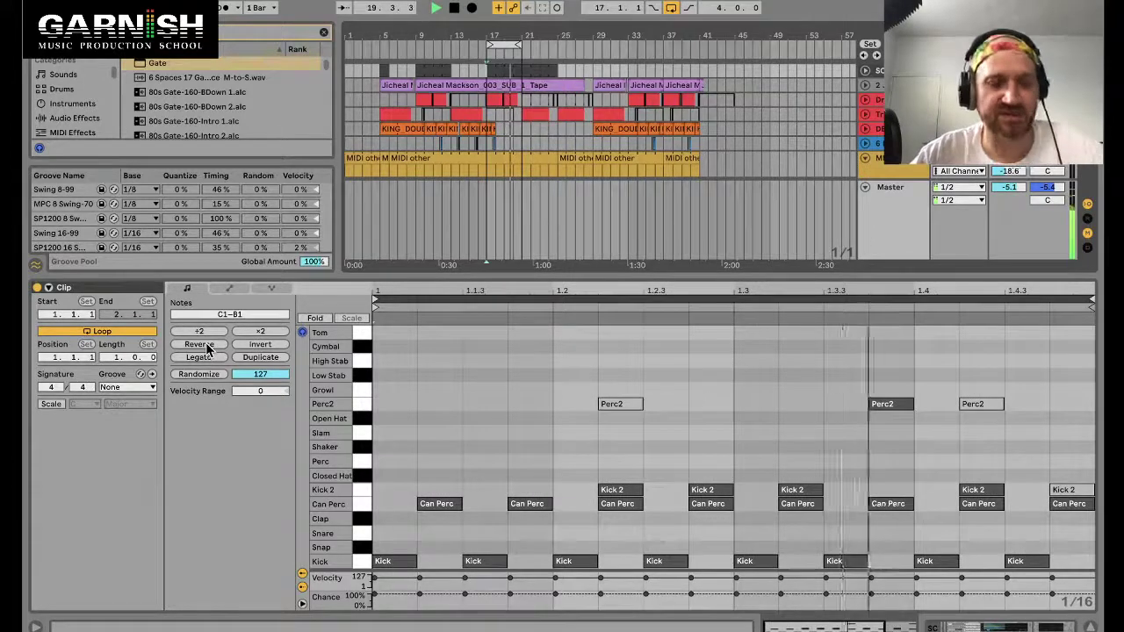
click(205, 342)
click(264, 345)
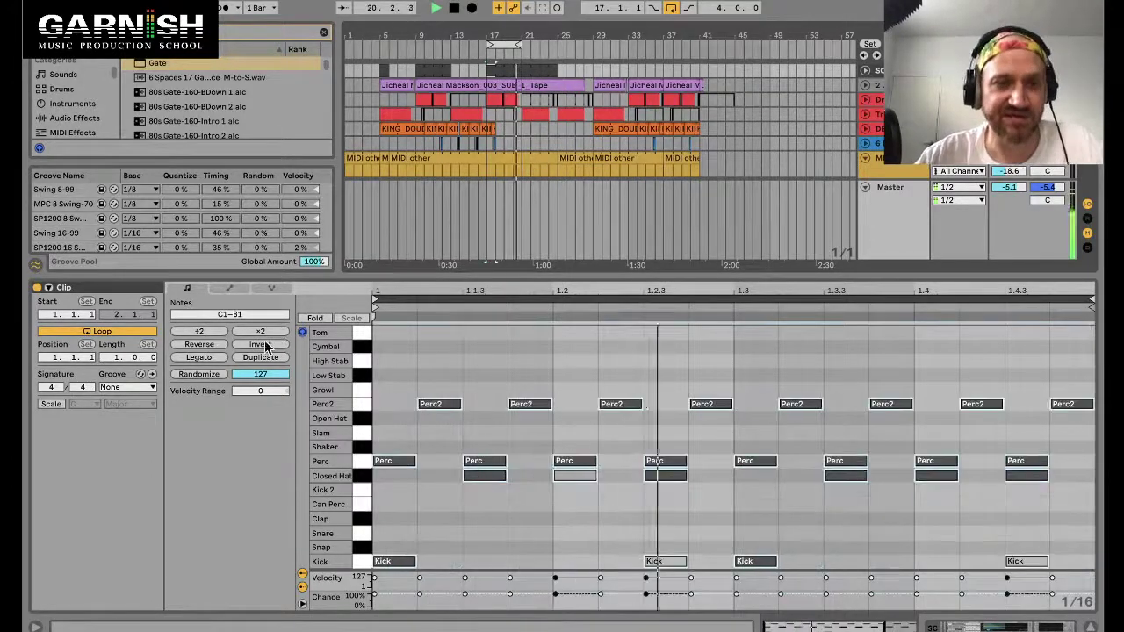
click(264, 345)
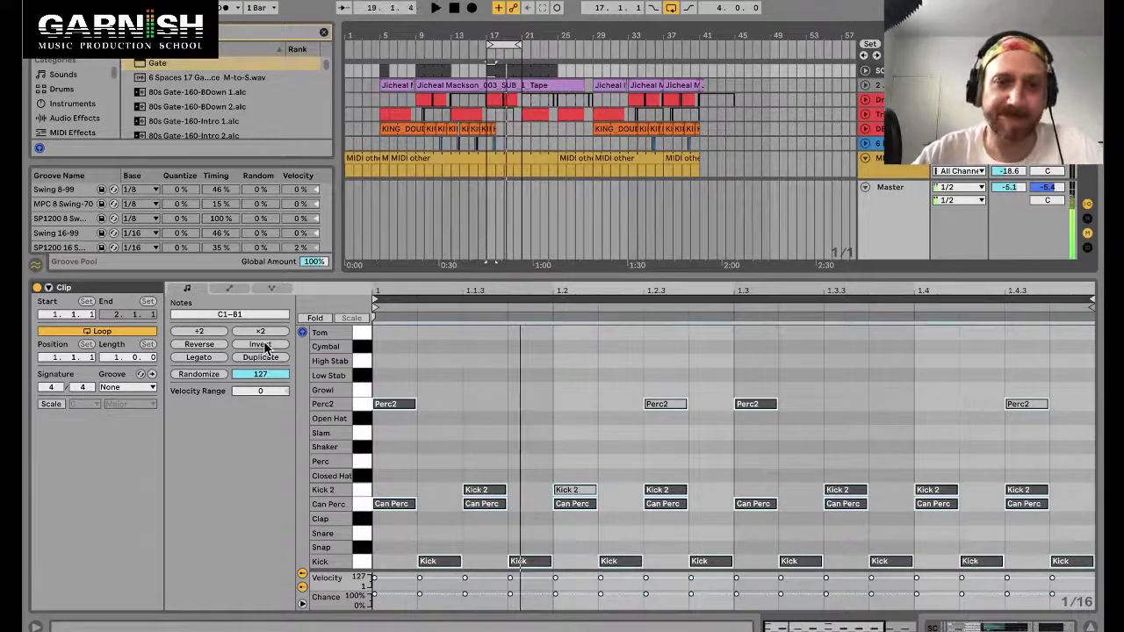
Rename the inverted SC clip "invert", copy it to bar 49, and put the original pattern back across bars 17 to 25.
click(516, 70)
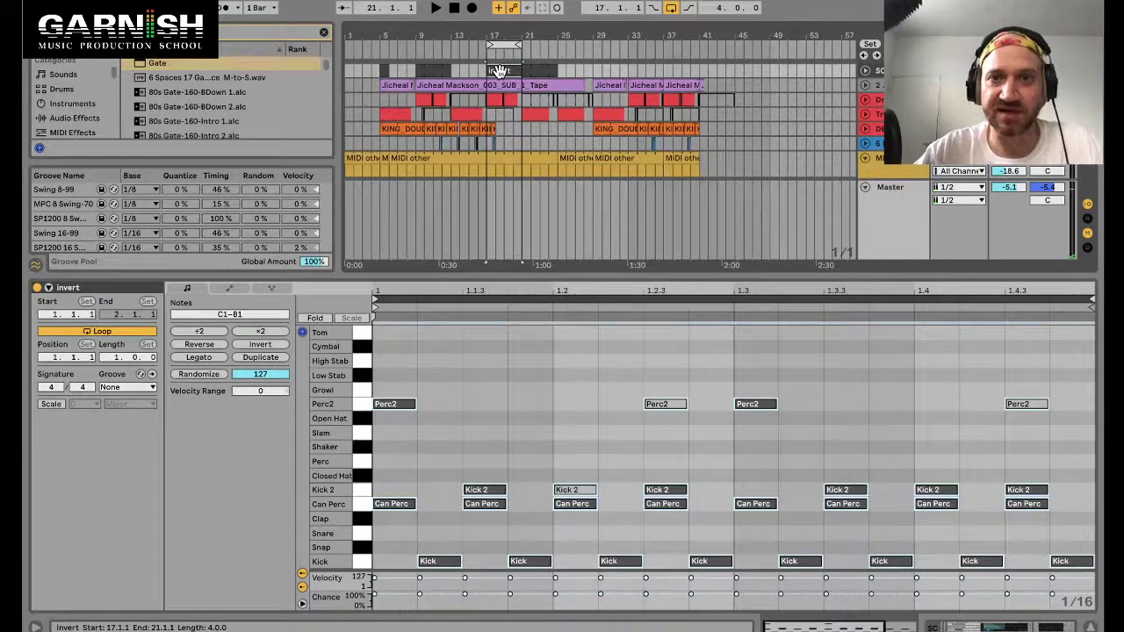
drag(499, 70, 785, 72)
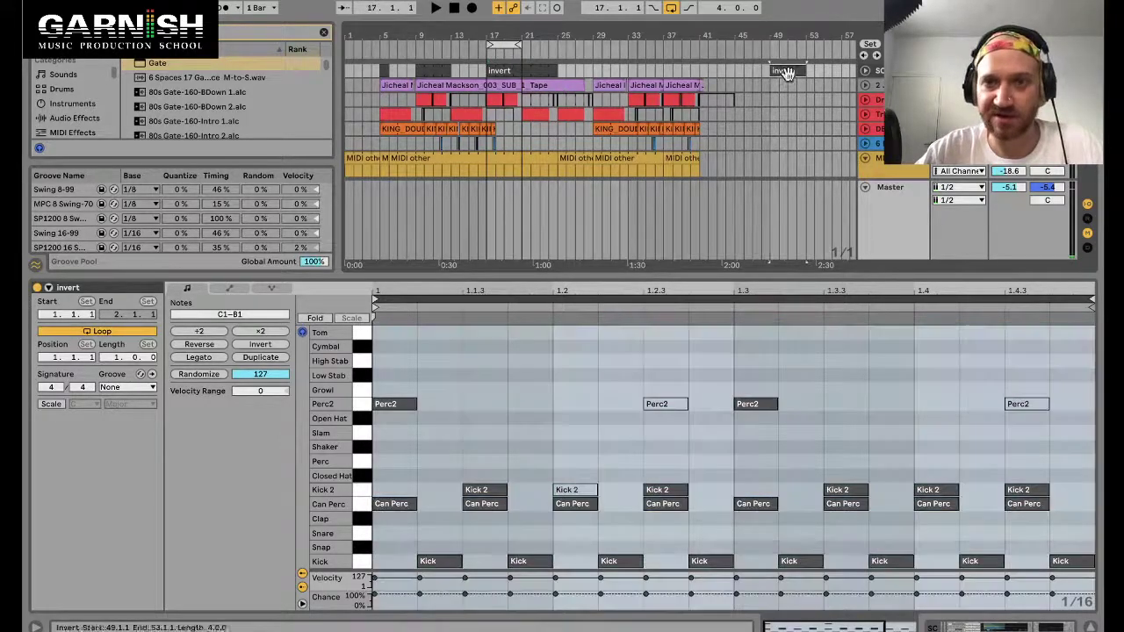
click(509, 71)
click(507, 72)
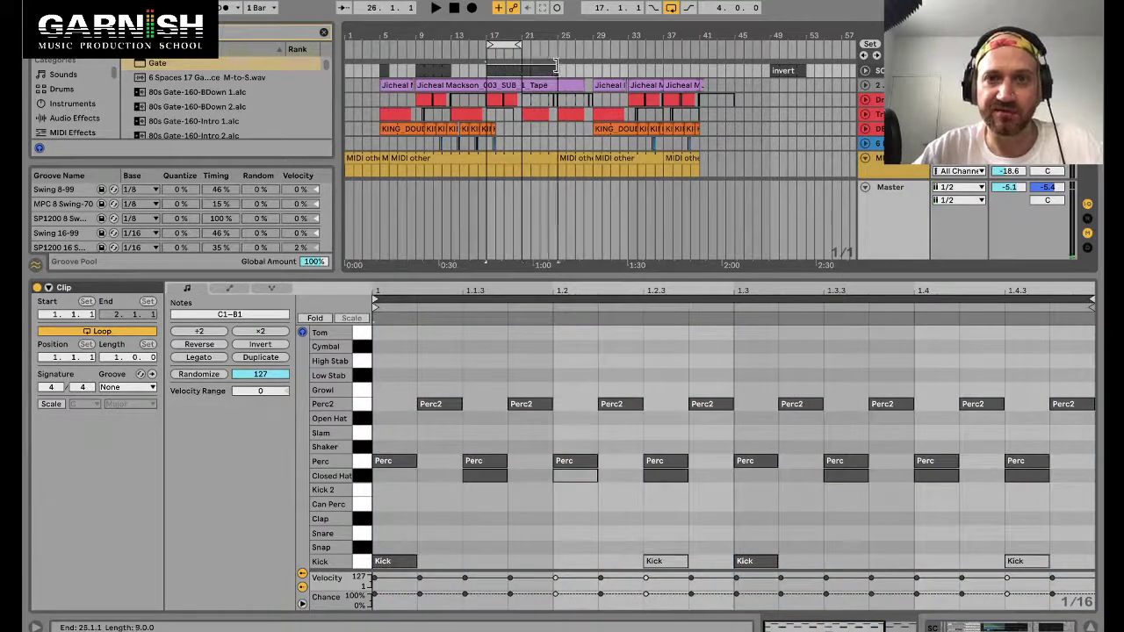
Play the loop with the original SC pattern, select the 9 Instrument clip at bar 17 and inspect its device chain.
key(super+alt+l)
key(space)
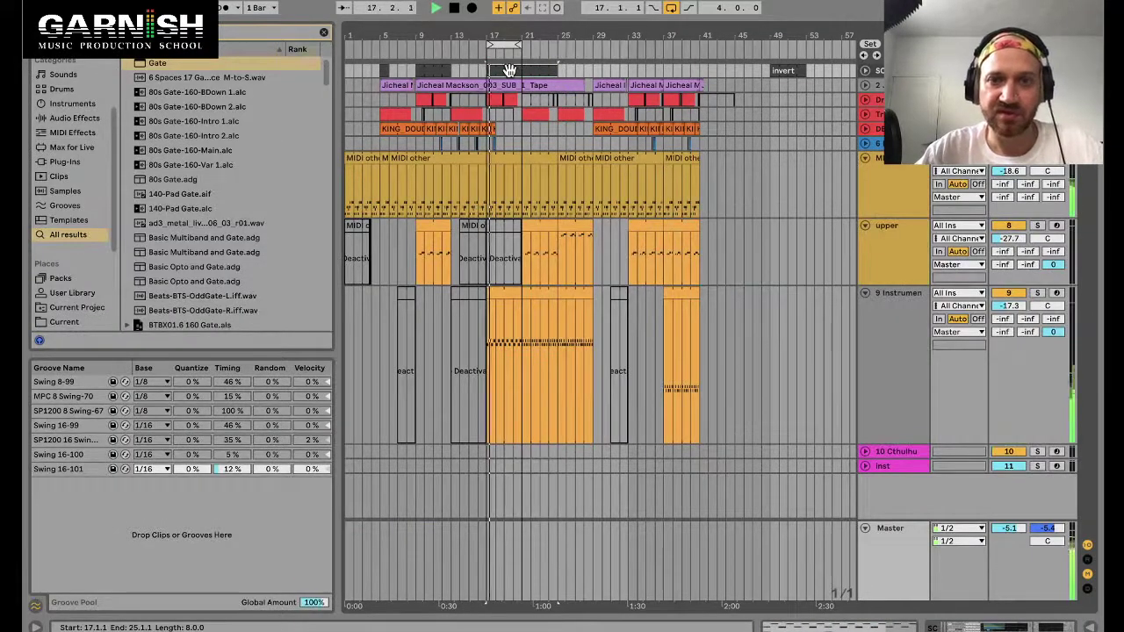
click(494, 296)
key(super+alt+l)
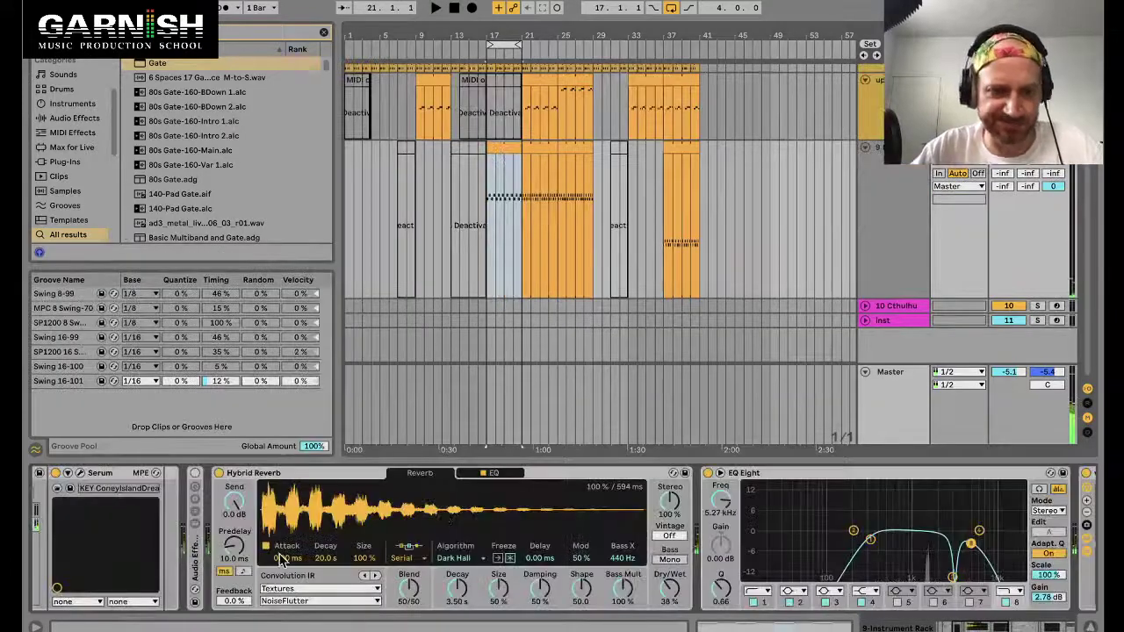
scroll(281, 560, left, 3)
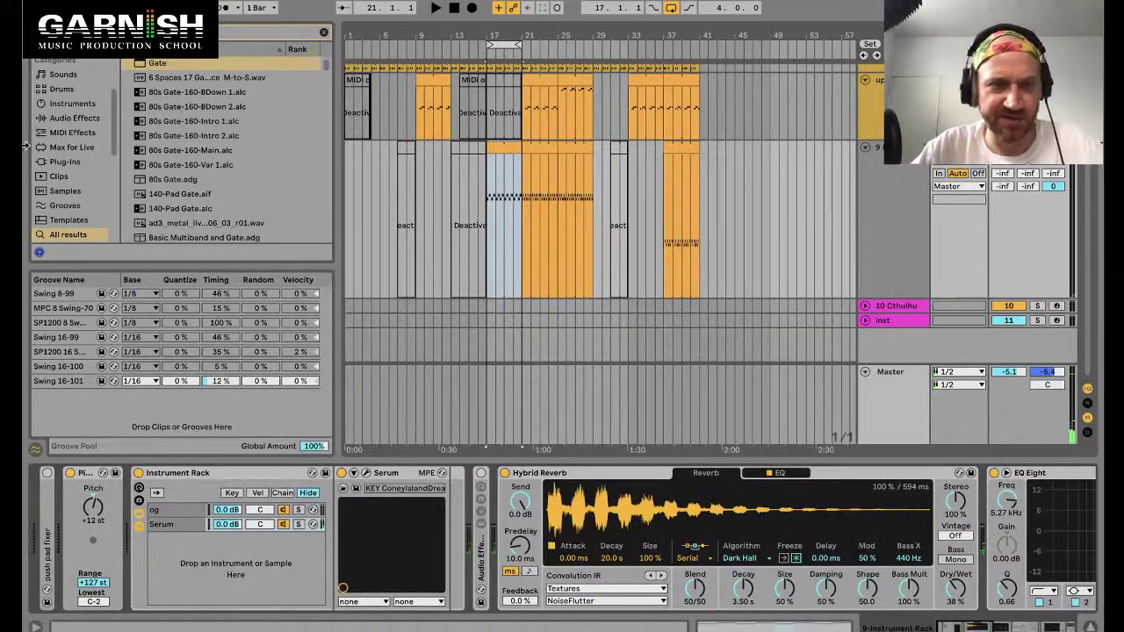
Insert a Gate before the Hybrid Reverb in the 9 Instrument device chain and review the devices that follow it.
drag(156, 65, 488, 532)
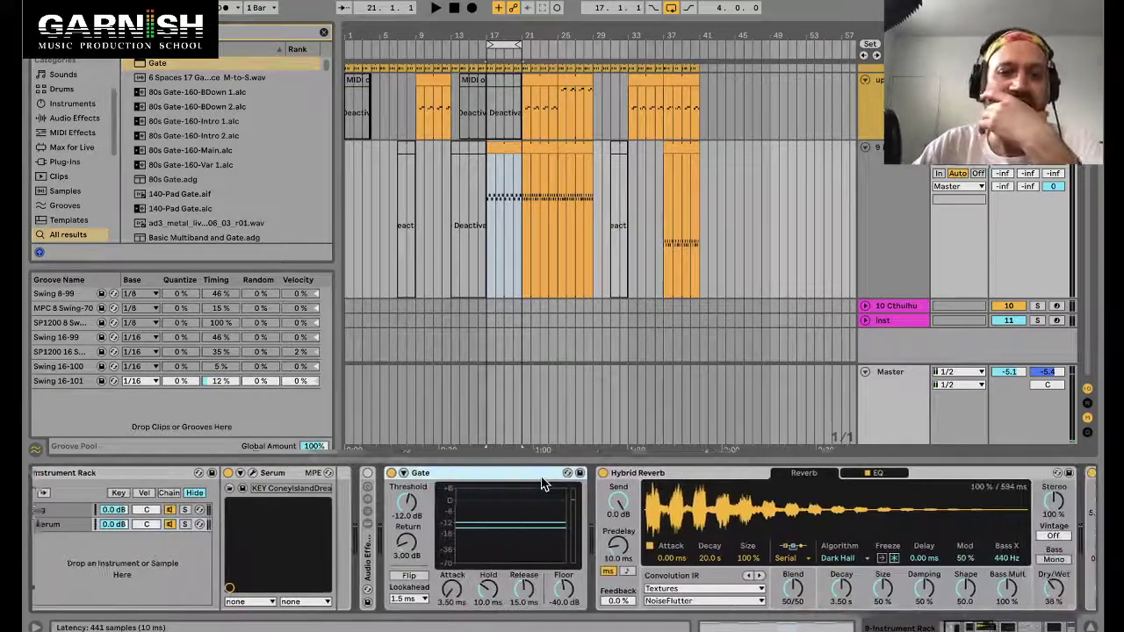
scroll(413, 474, right, 5)
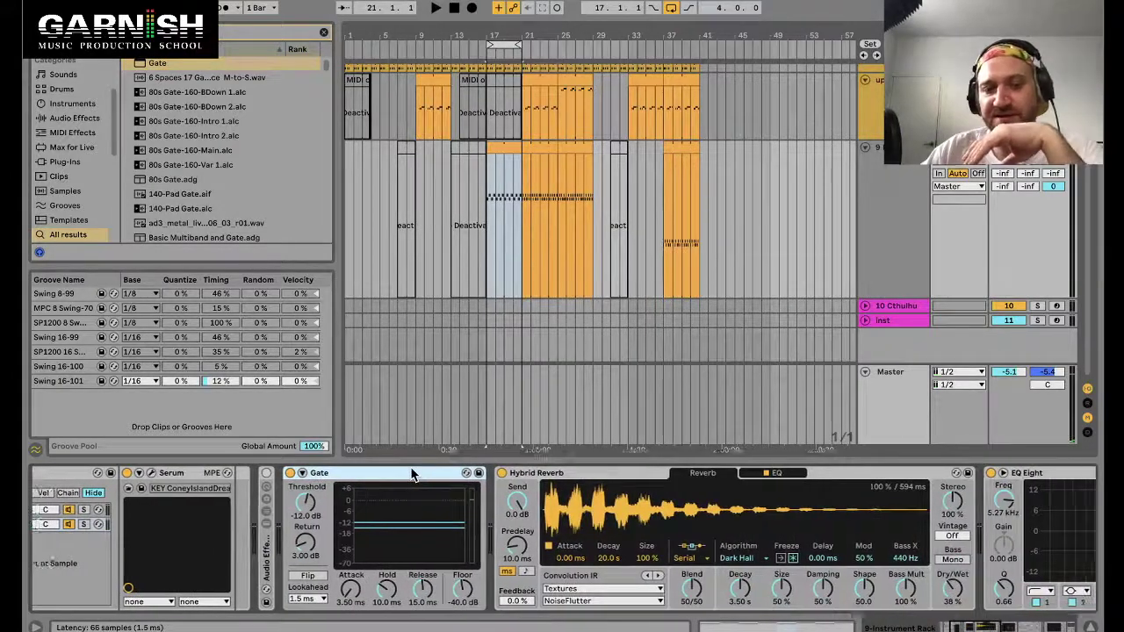
scroll(452, 488, right, 8)
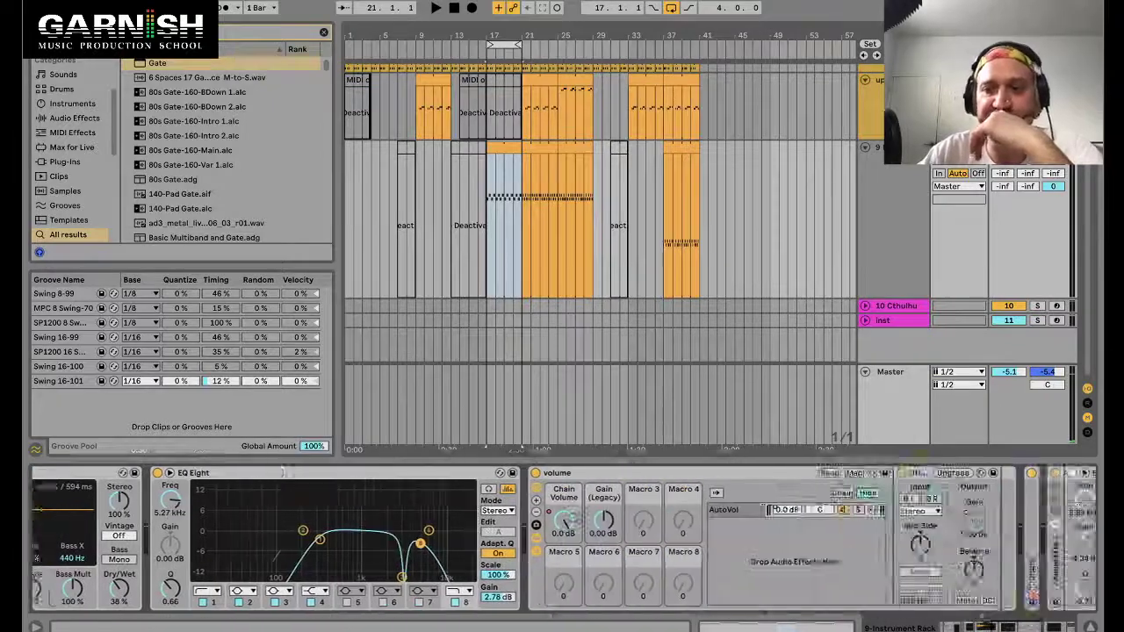
scroll(572, 519, left, 6)
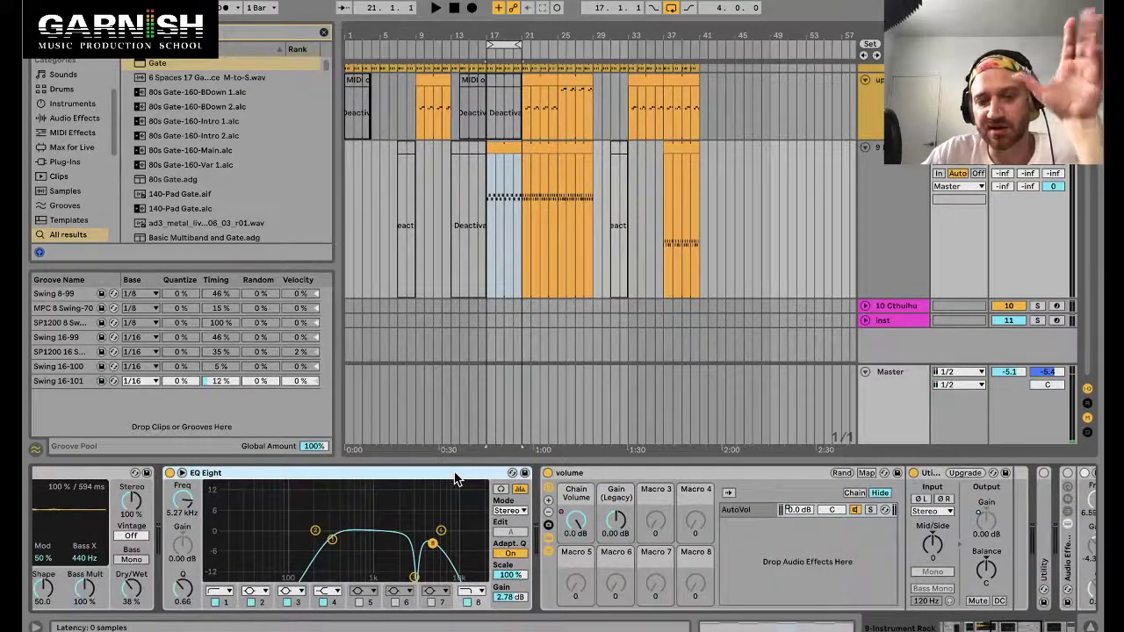
scroll(455, 478, left, 3)
scroll(455, 479, left, 4)
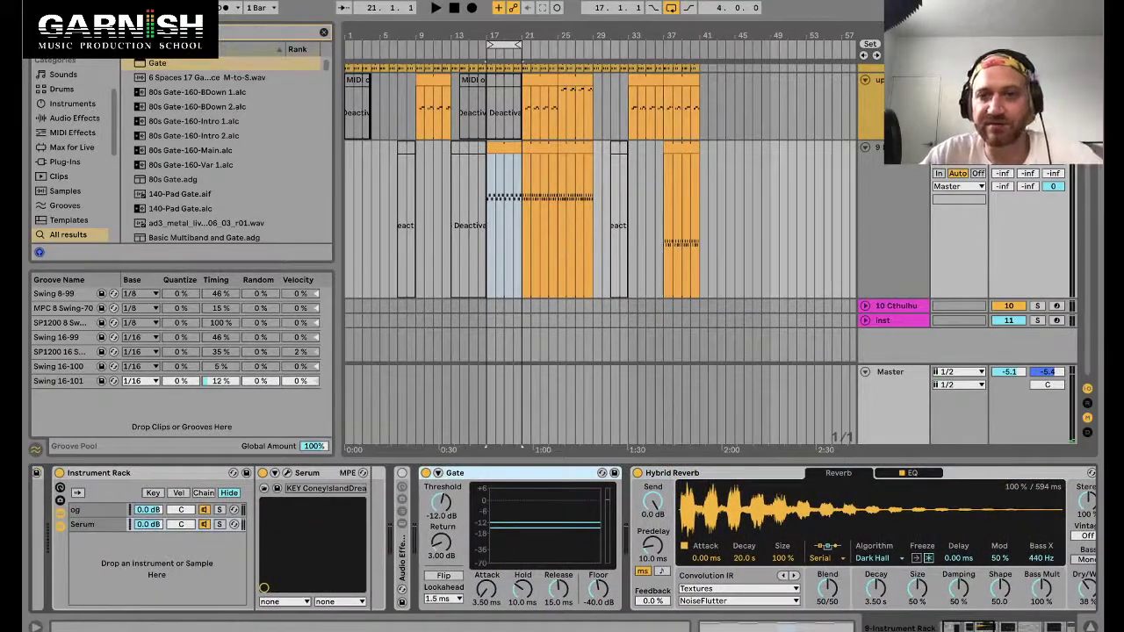
Play the loop with the Hybrid Reverb switched off and on to compare the gated sound, leaving the reverb on and the Gate selected.
key(space)
click(637, 473)
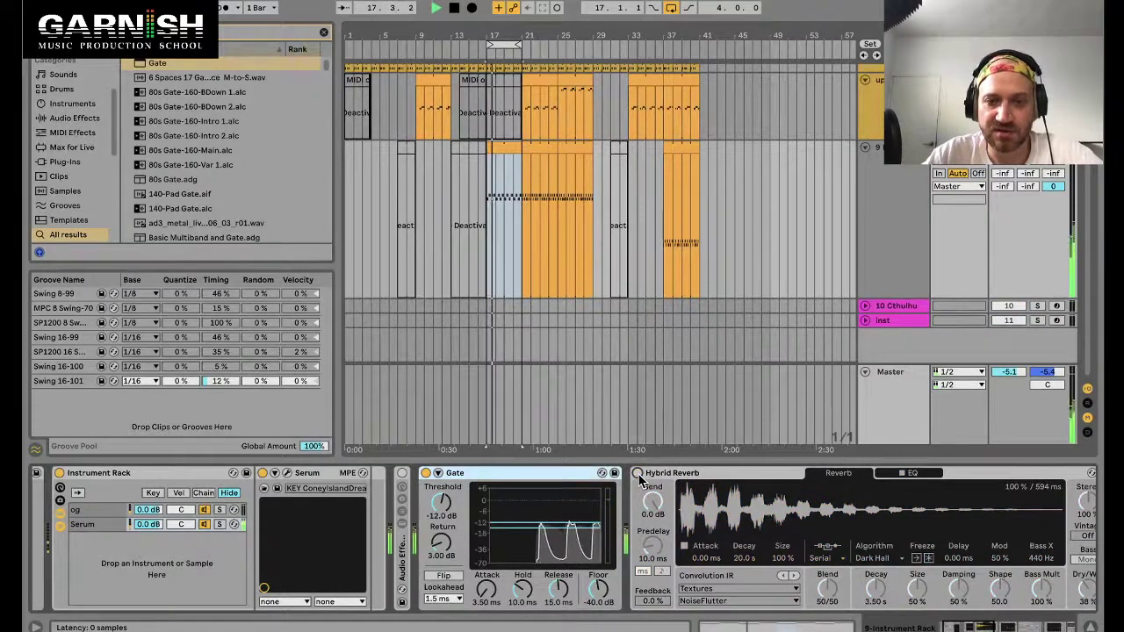
click(637, 473)
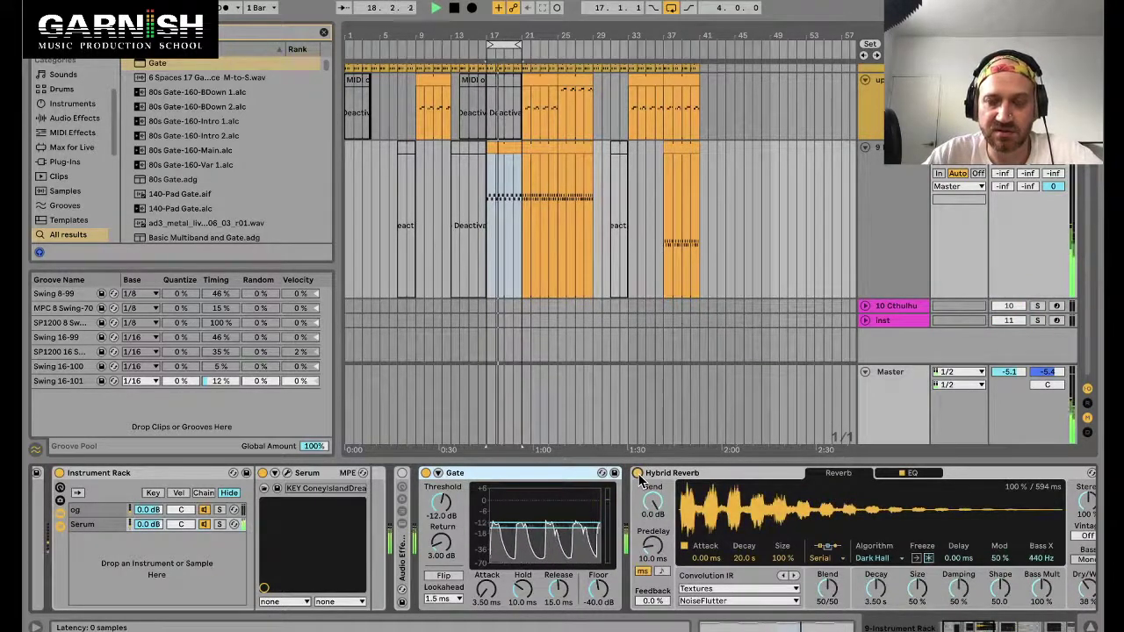
click(638, 474)
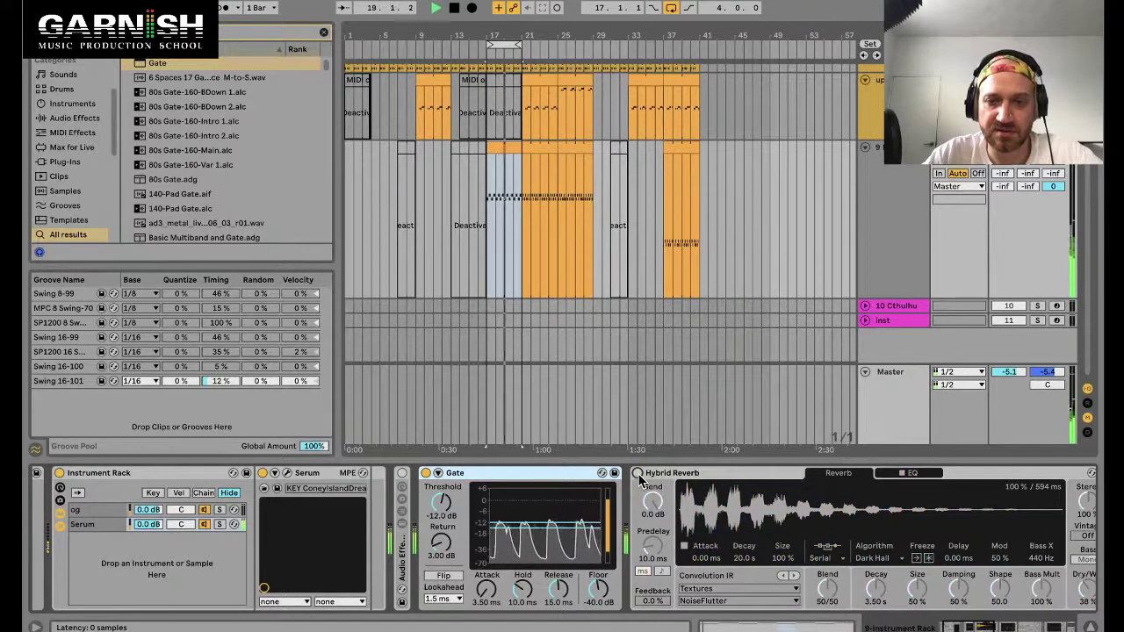
key(space)
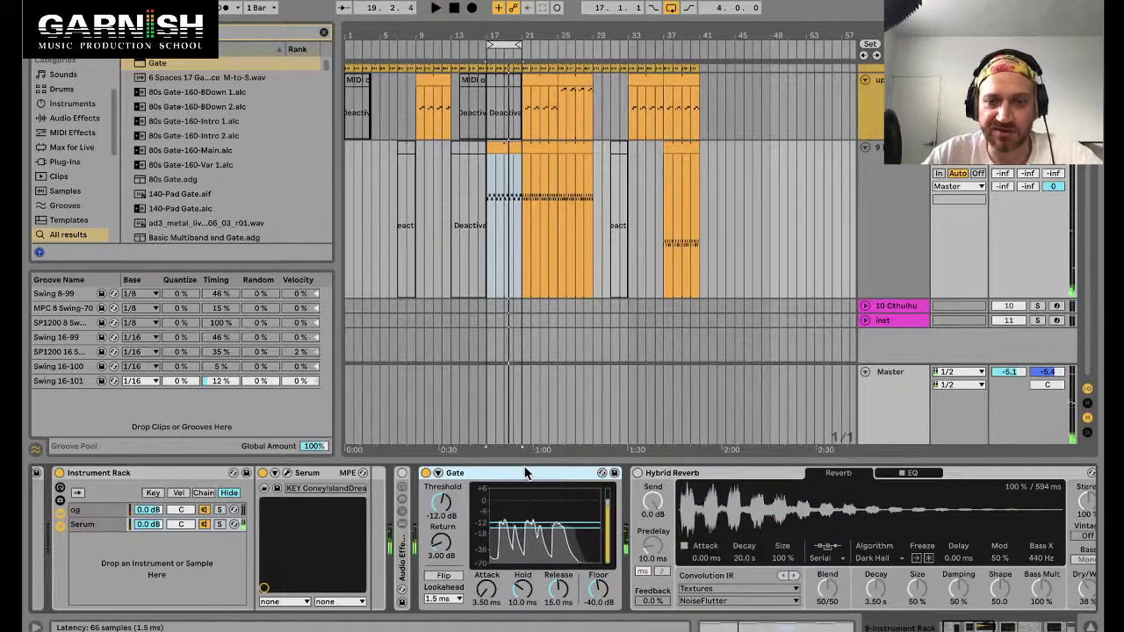
click(689, 474)
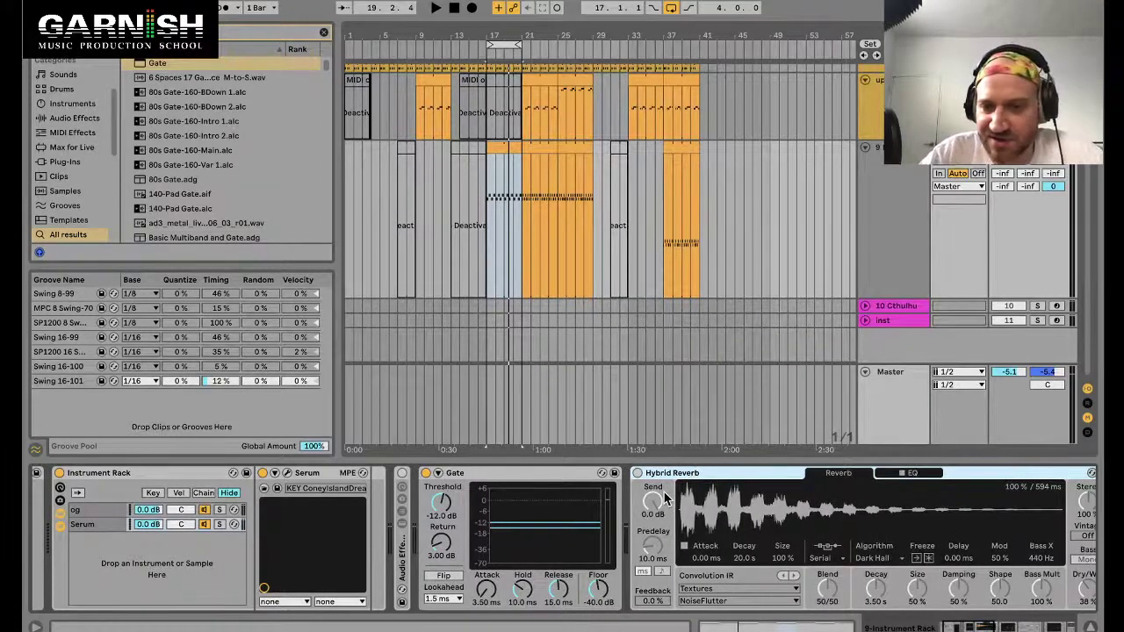
click(492, 481)
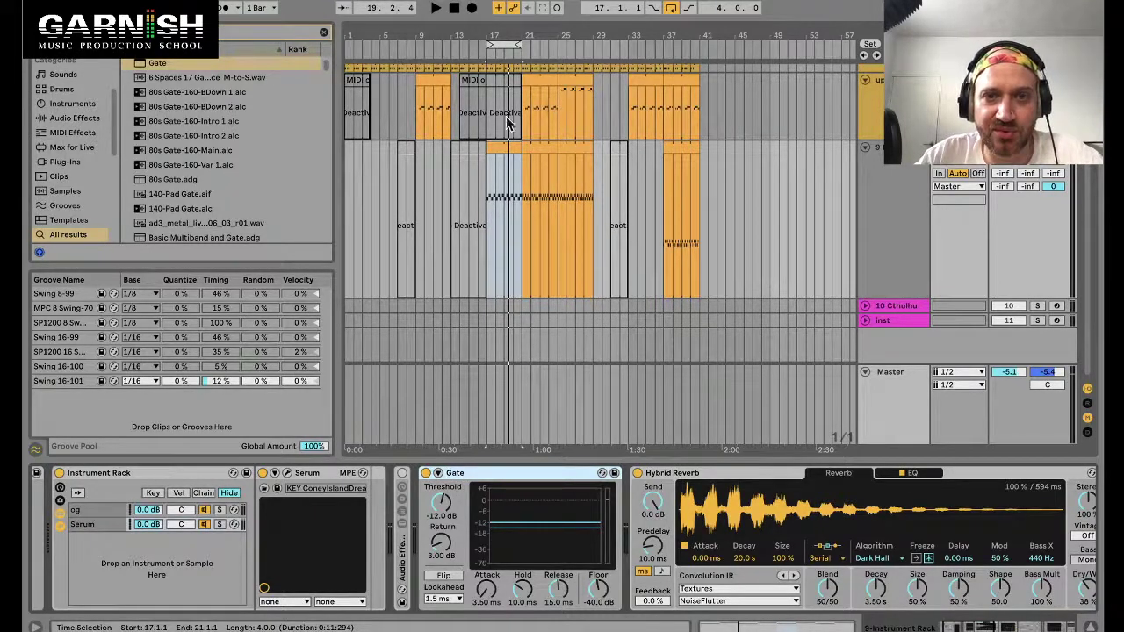
Audition the Slam sound in the SC clip at bar 17 and add sixteenth Slam notes at 1.1.1, 1.1.3 and 1.2.3.
click(501, 146)
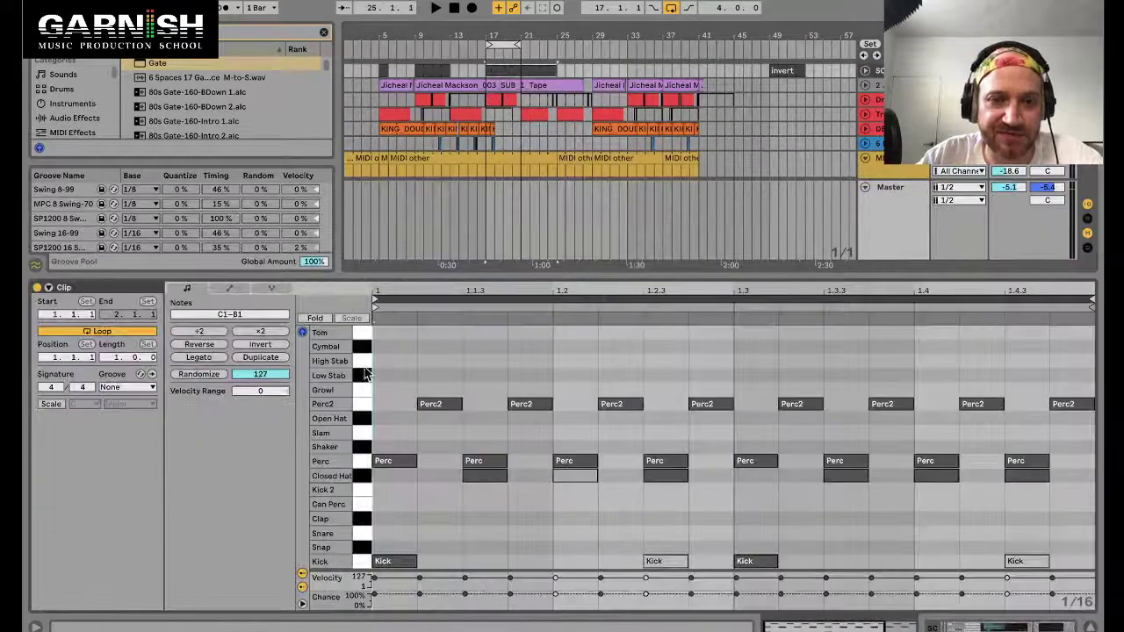
click(417, 326)
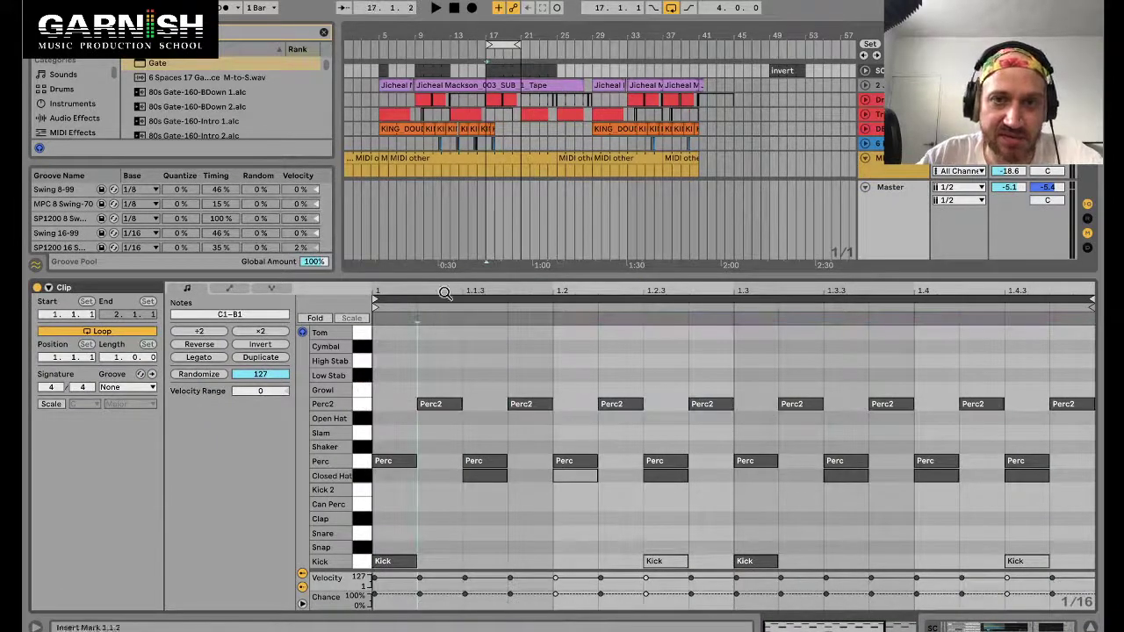
click(361, 333)
click(360, 435)
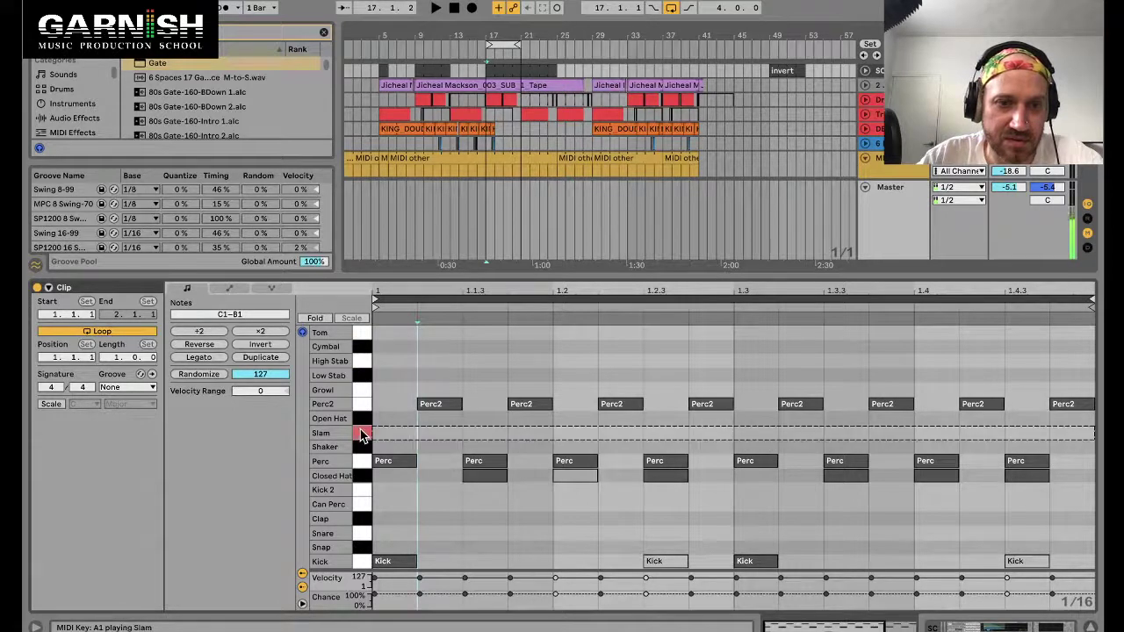
click(361, 434)
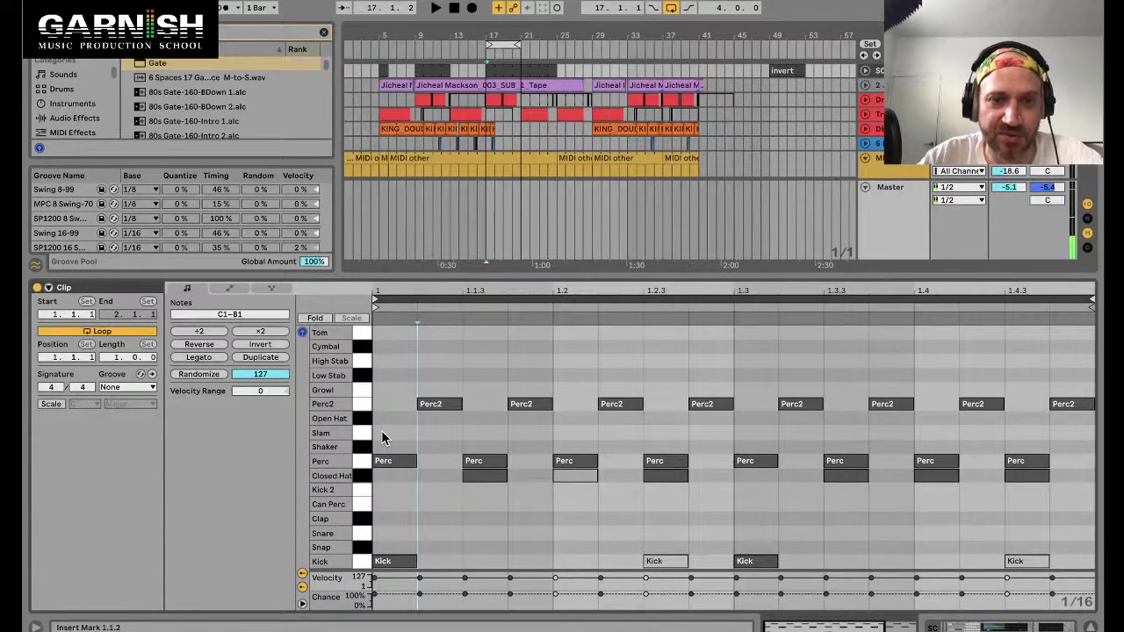
double_click(383, 434)
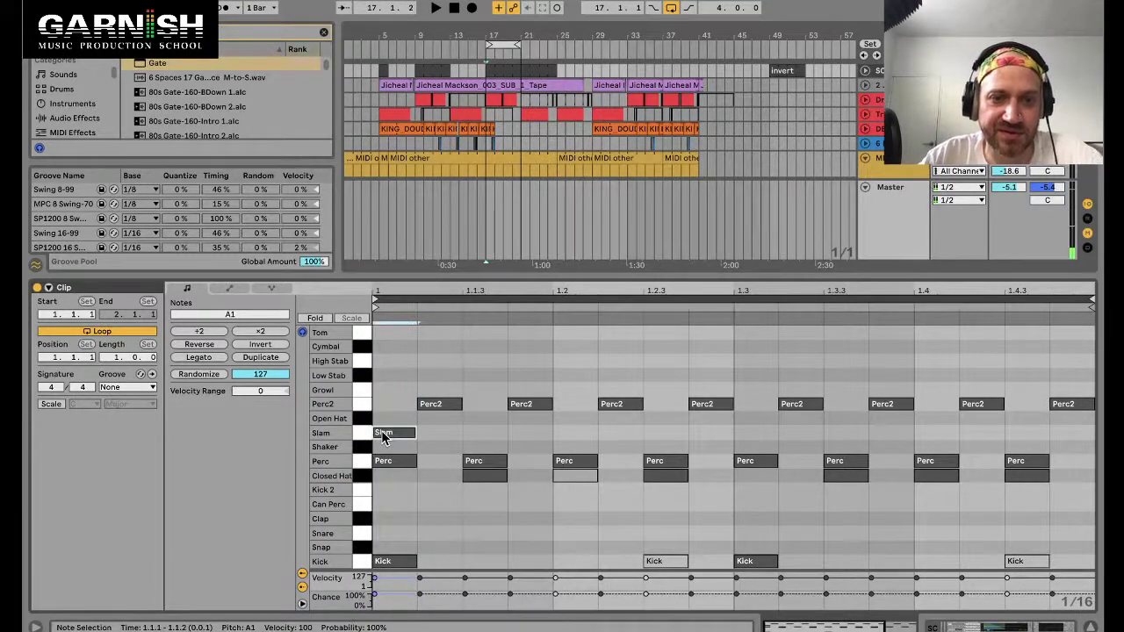
double_click(473, 434)
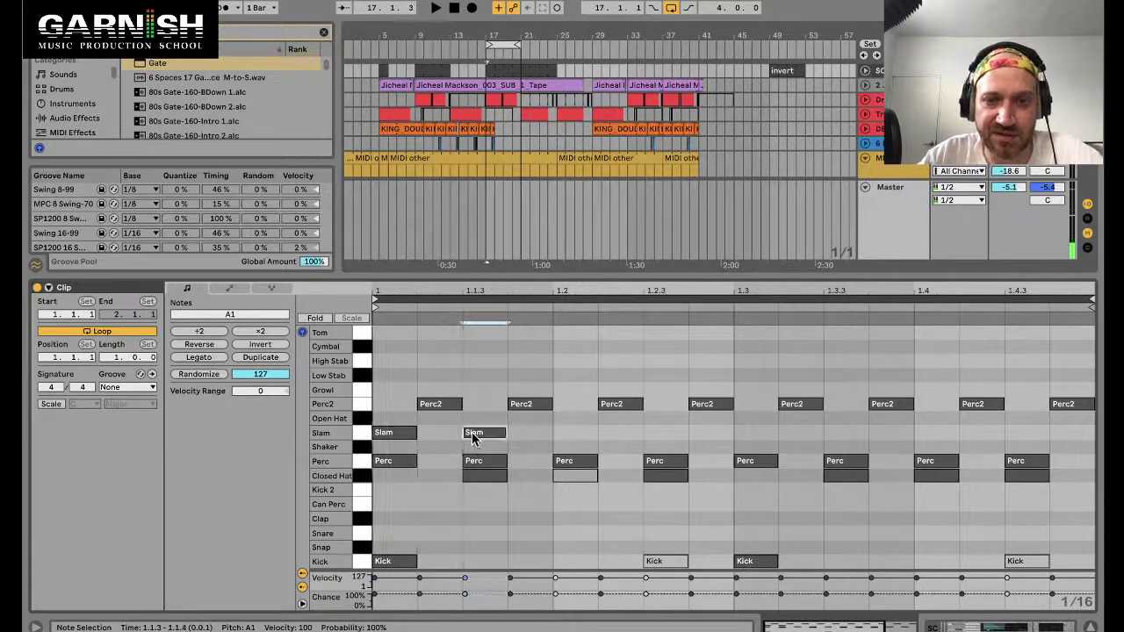
drag(473, 436, 657, 434)
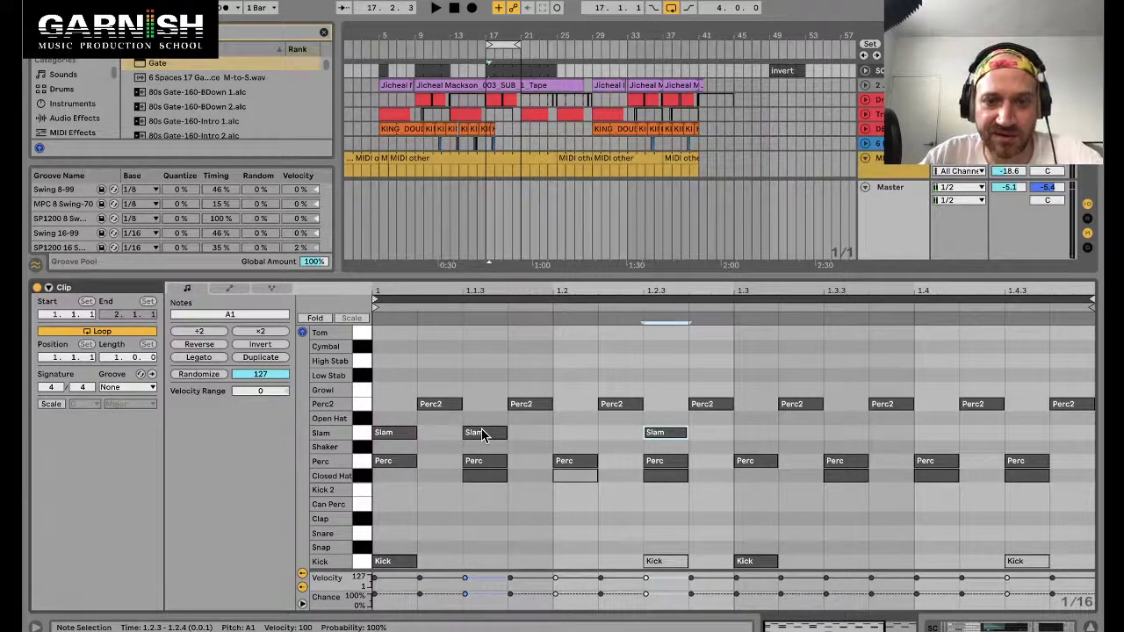
Show the SC track's Big Tune Fish drum rack and solo its Slam pad while the loop plays.
click(361, 436)
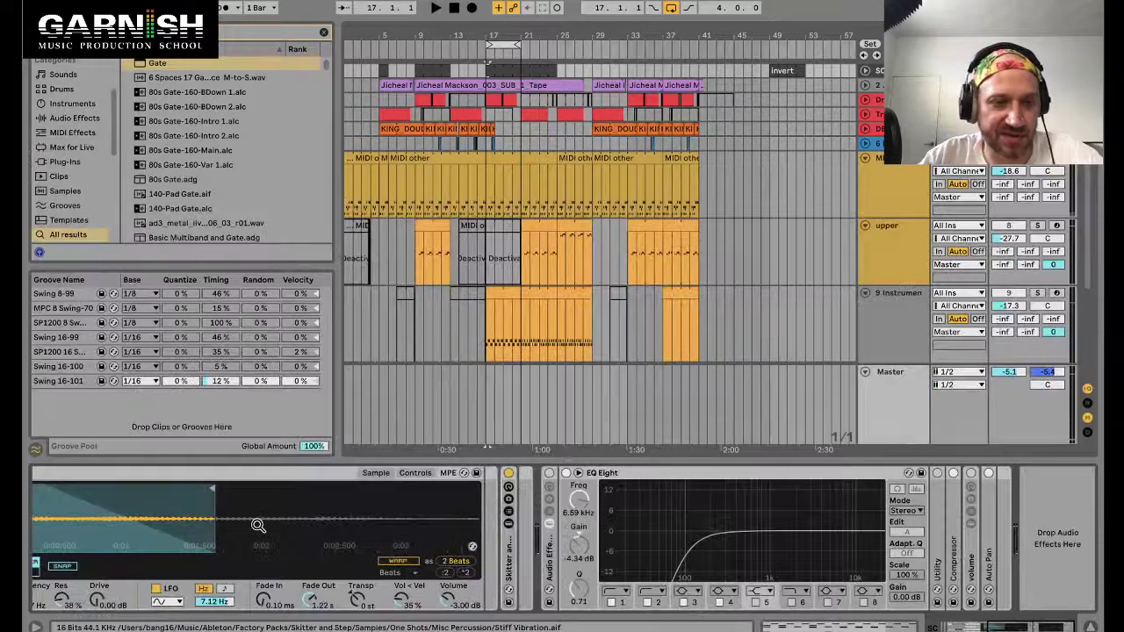
scroll(248, 597, left, 3)
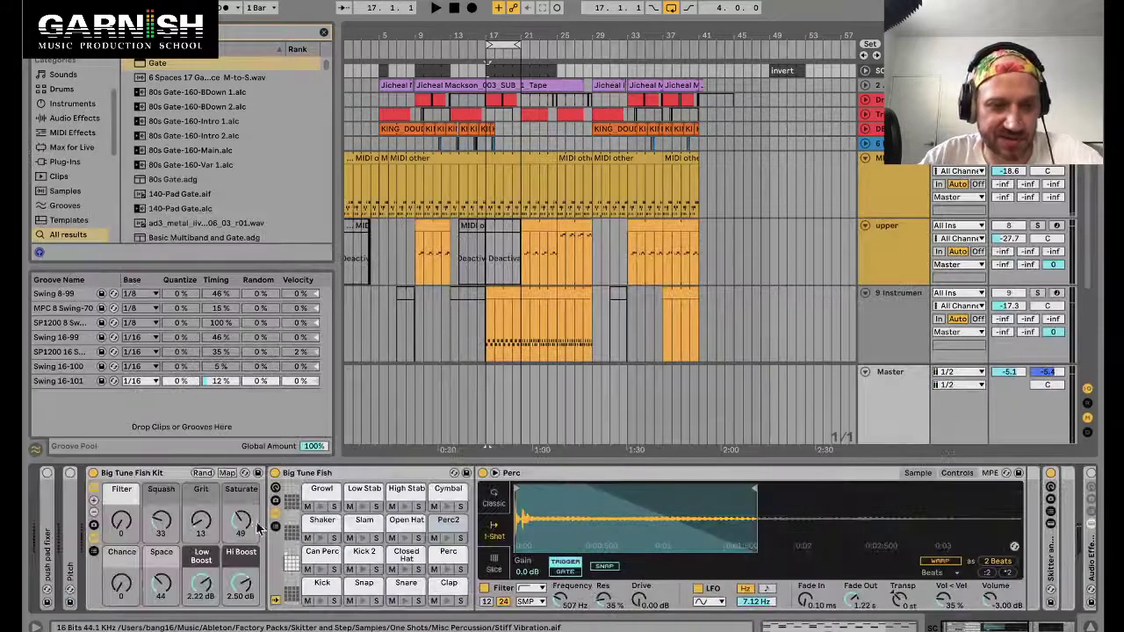
key(space)
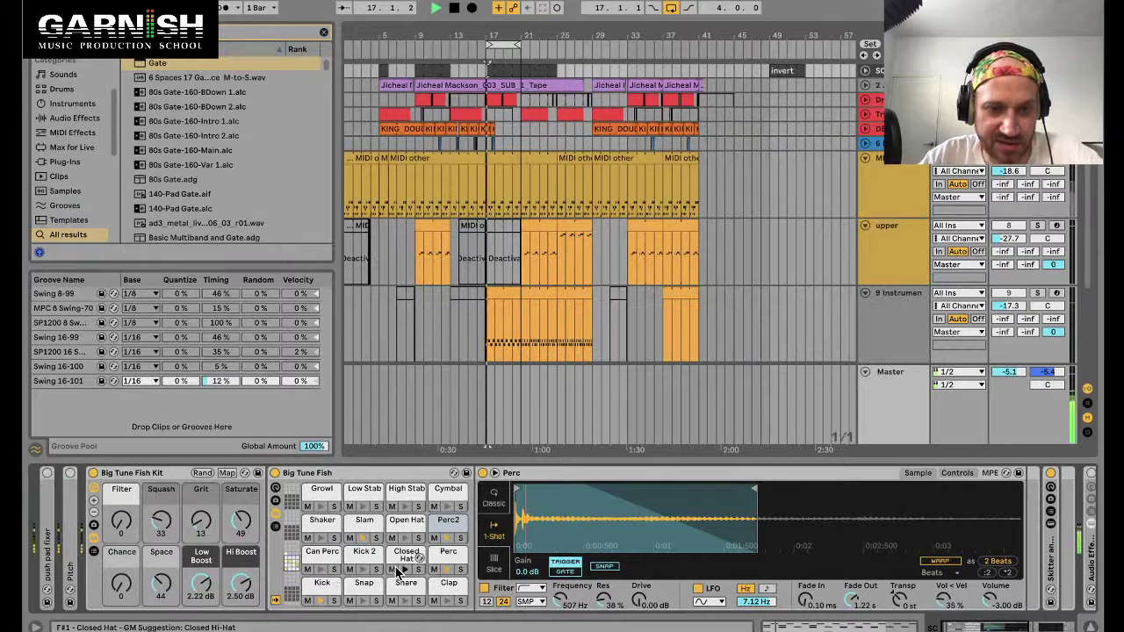
click(349, 532)
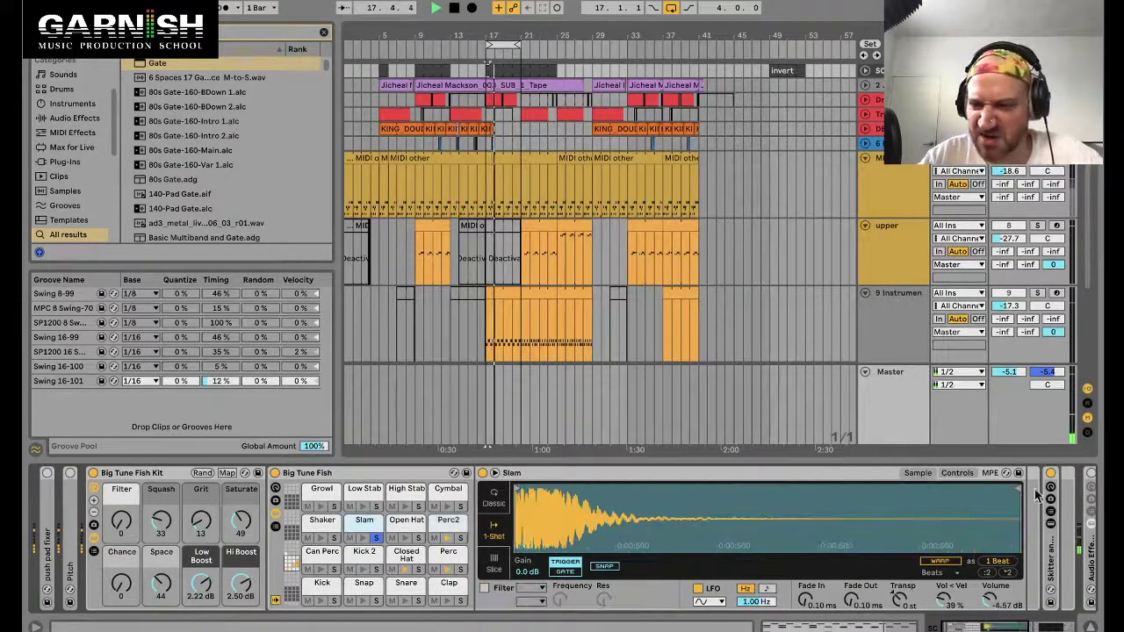
Shorten the Slam sample to its initial hit, set its Fade Out to 57.9 ms, and play the loop to check it.
drag(700, 525, 580, 525)
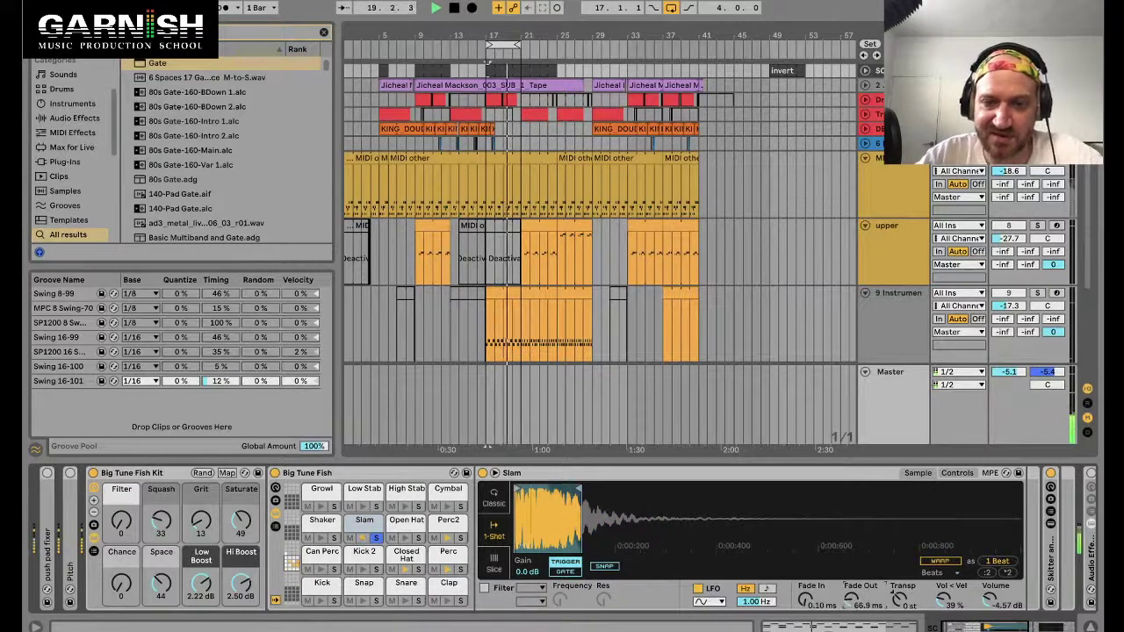
drag(845, 606, 844, 590)
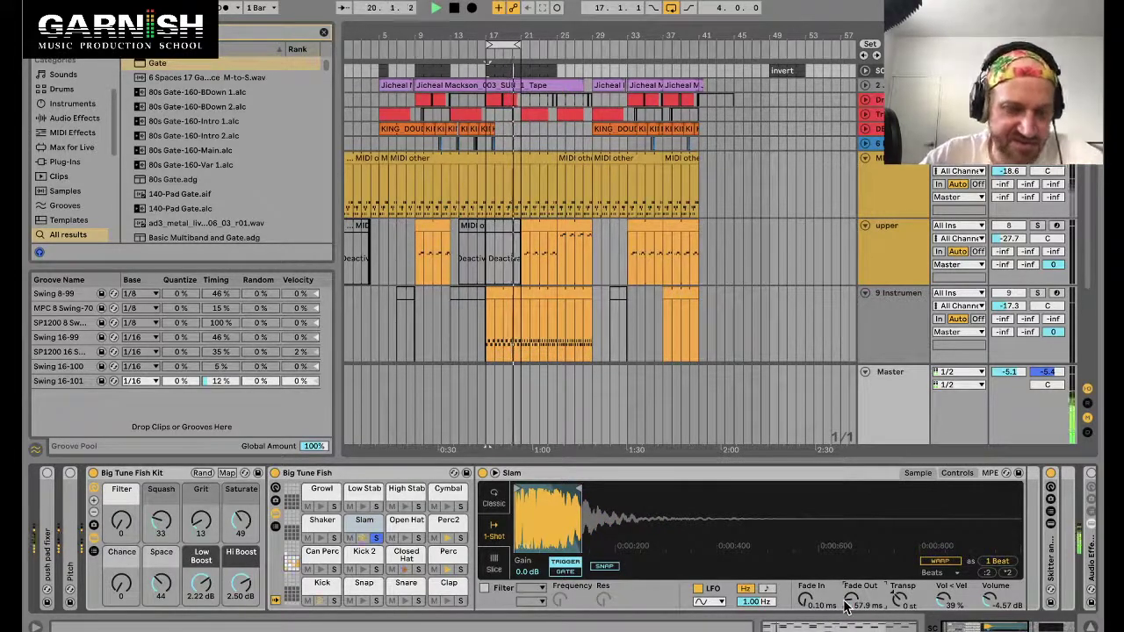
key(space)
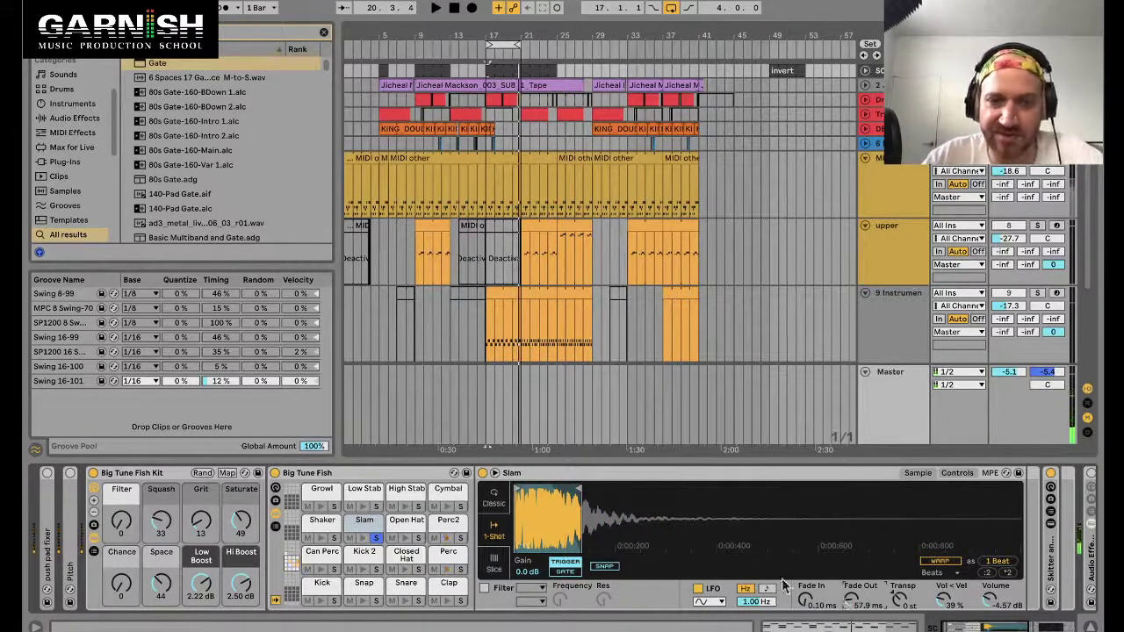
scroll(550, 512, up, 3)
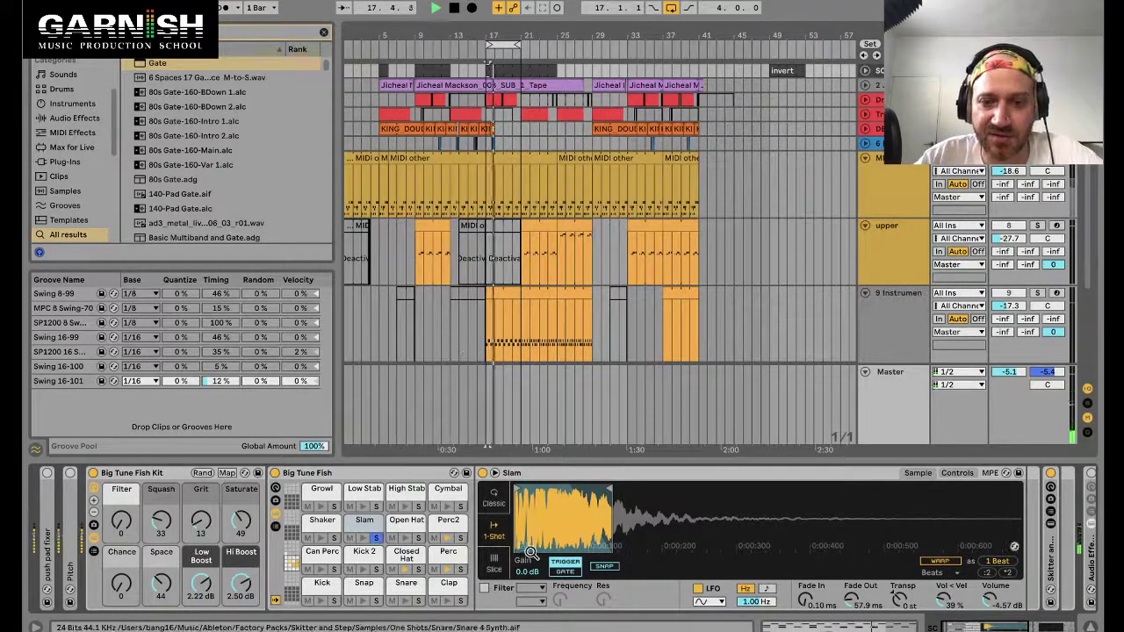
key(space)
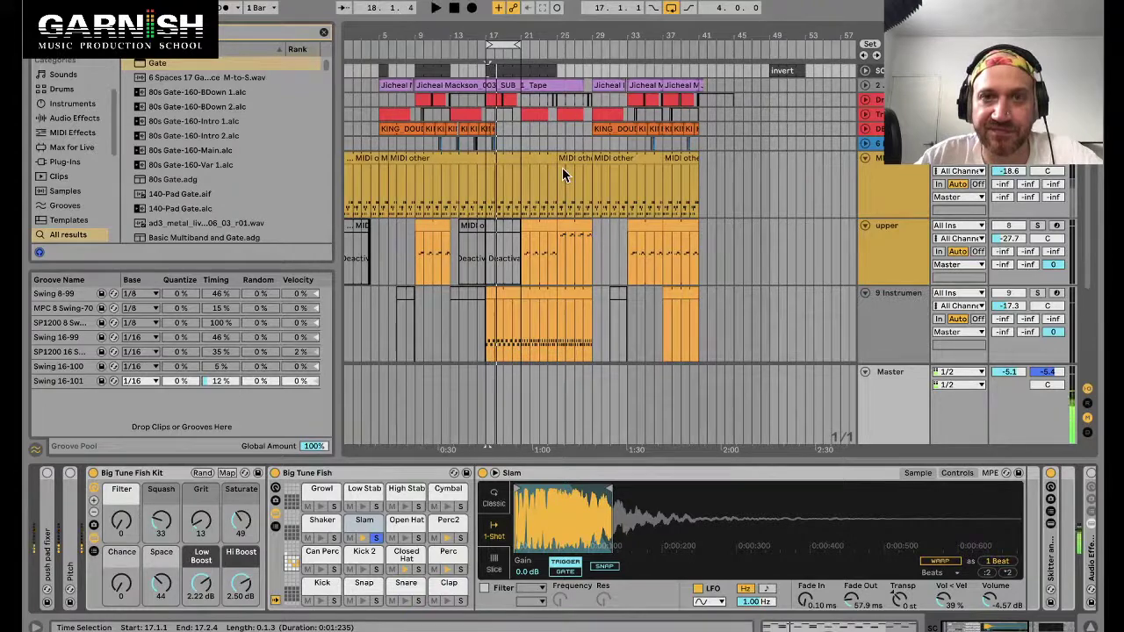
Expand the 9 Instrument Gate's sidechain section, enable Sidechain, and check the SC track's Slam sample and device chain.
click(508, 292)
click(437, 474)
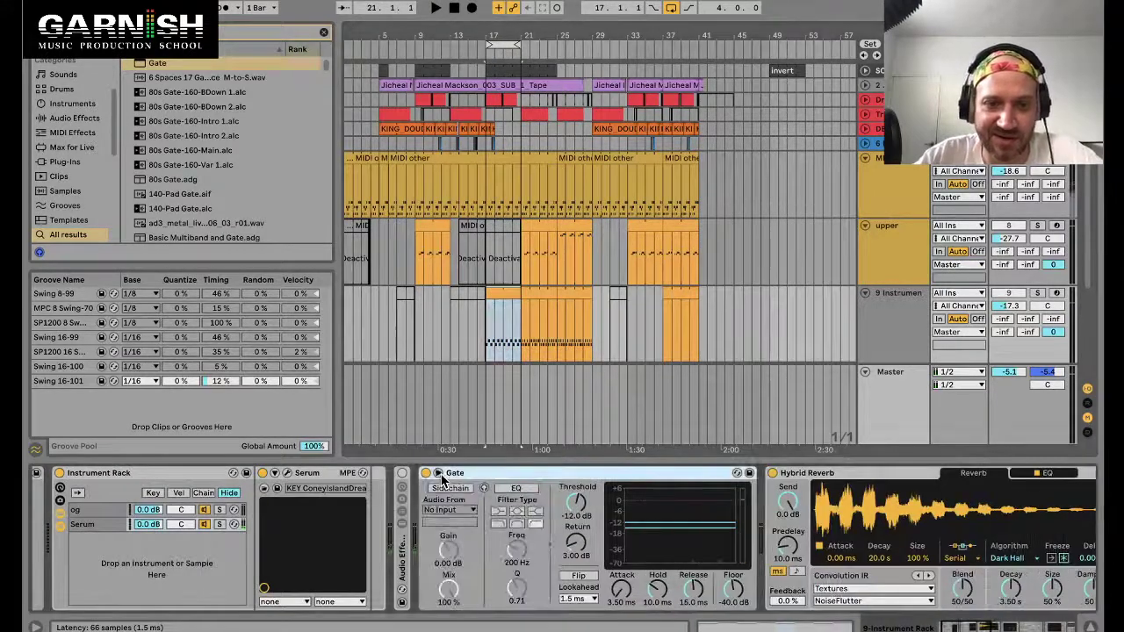
click(510, 375)
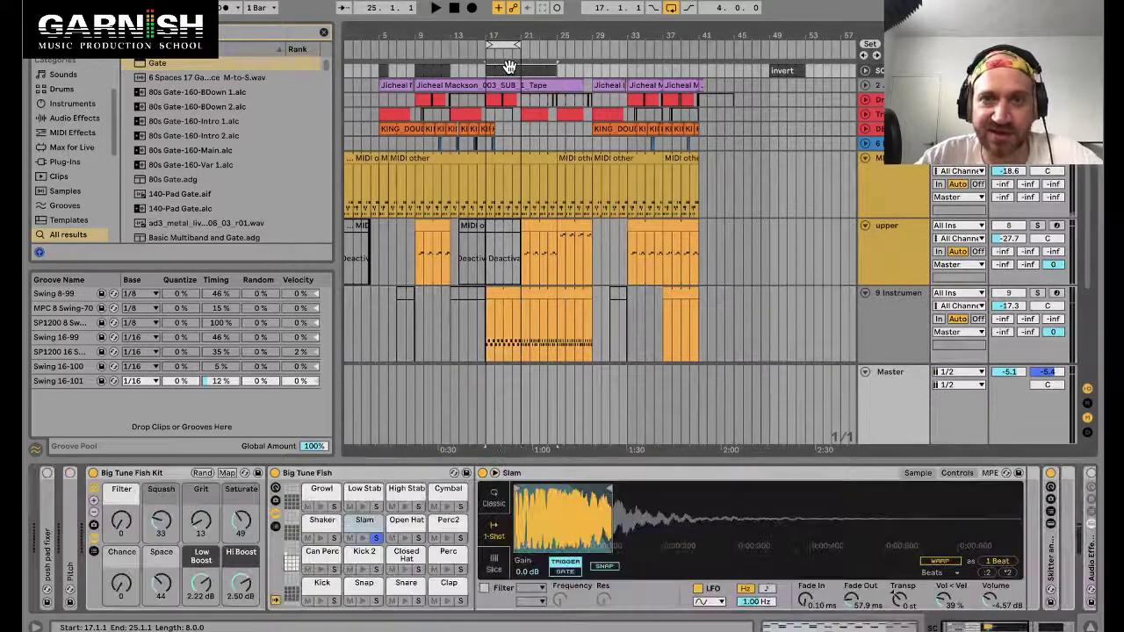
double_click(510, 376)
key(shift+Tab)
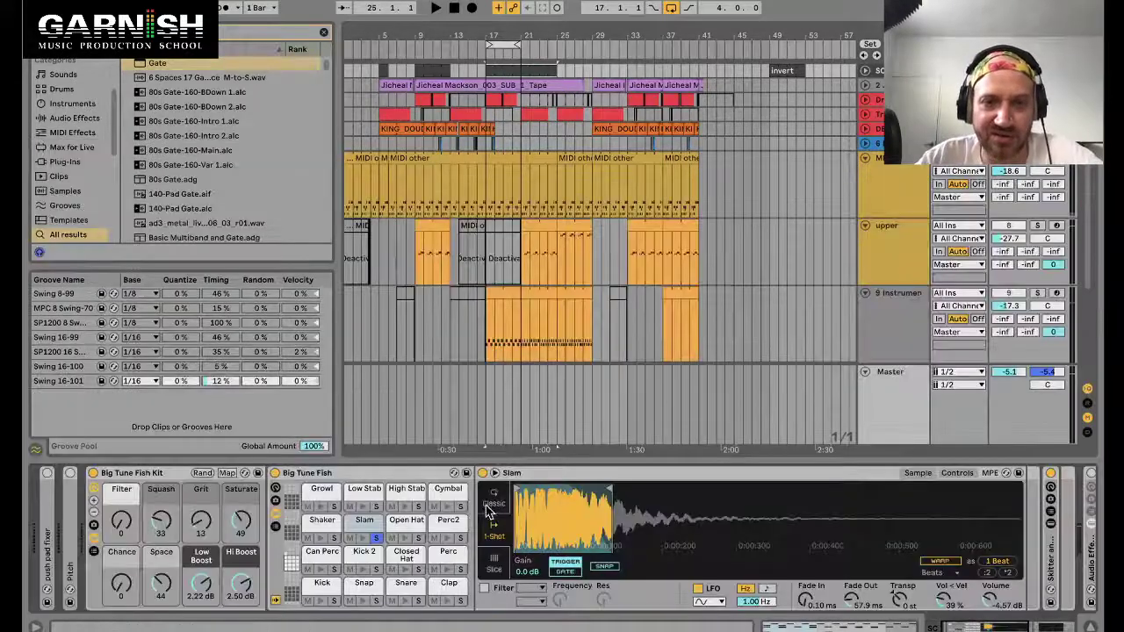
scroll(539, 518, up, 5)
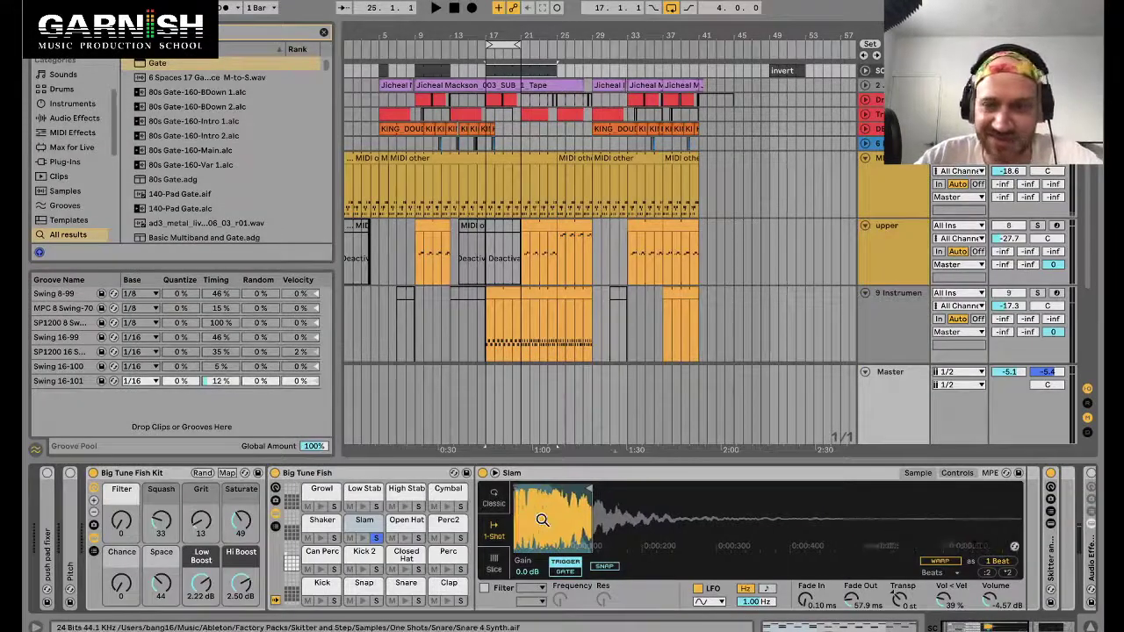
scroll(571, 491, right, 5)
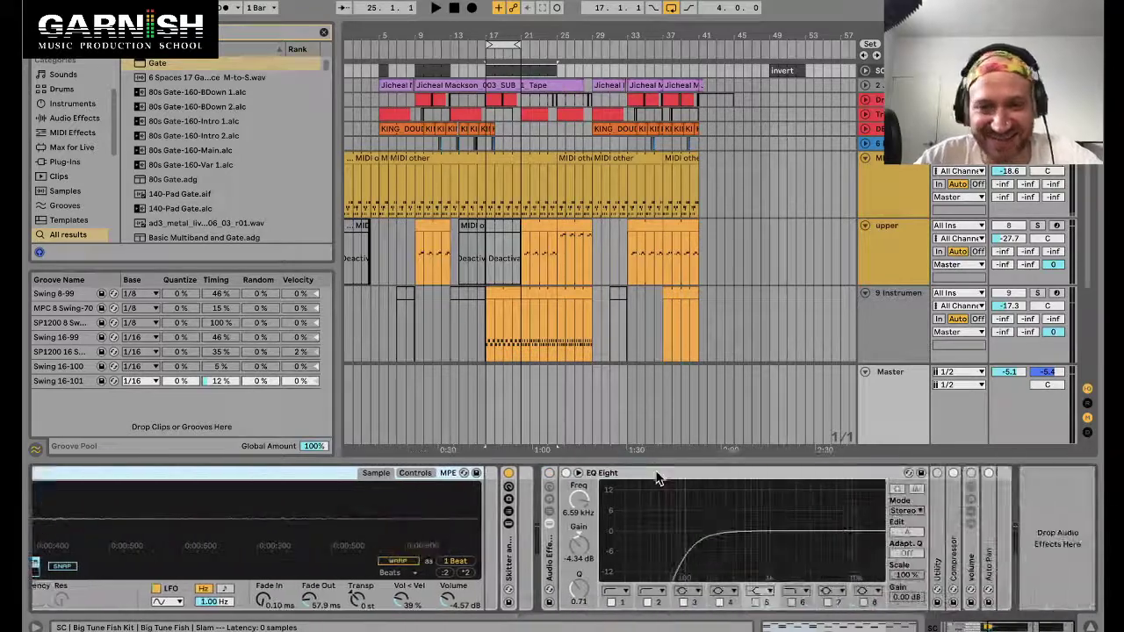
Play the loop and set the 9 Instrument Gate's sidechain input to the SC track's Slam pad, Pre FX.
click(500, 321)
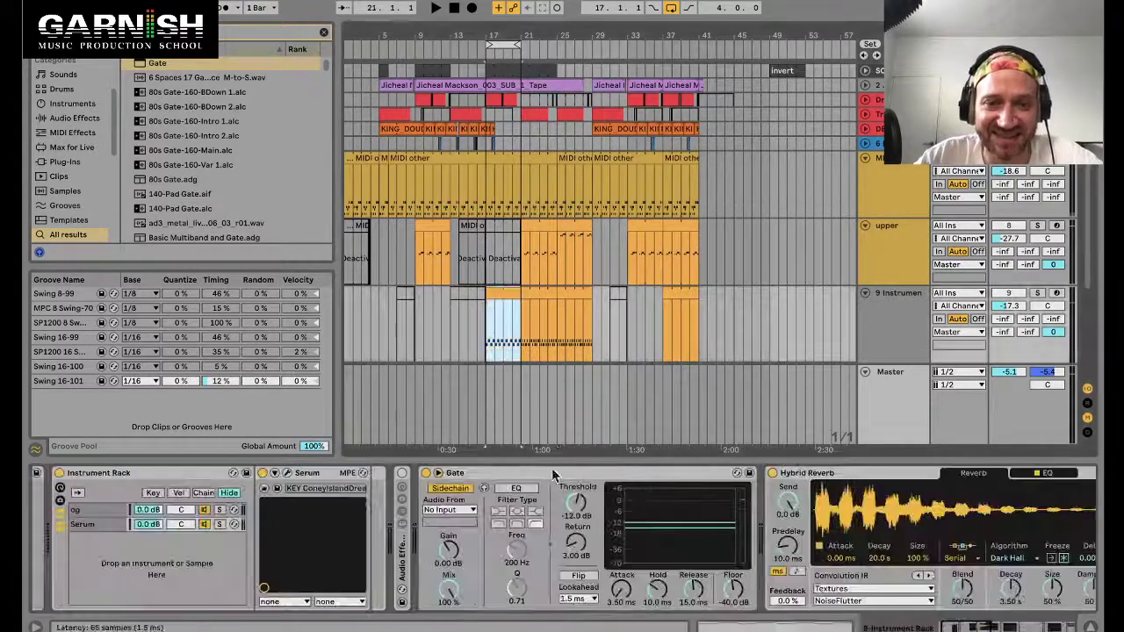
key(space)
click(446, 511)
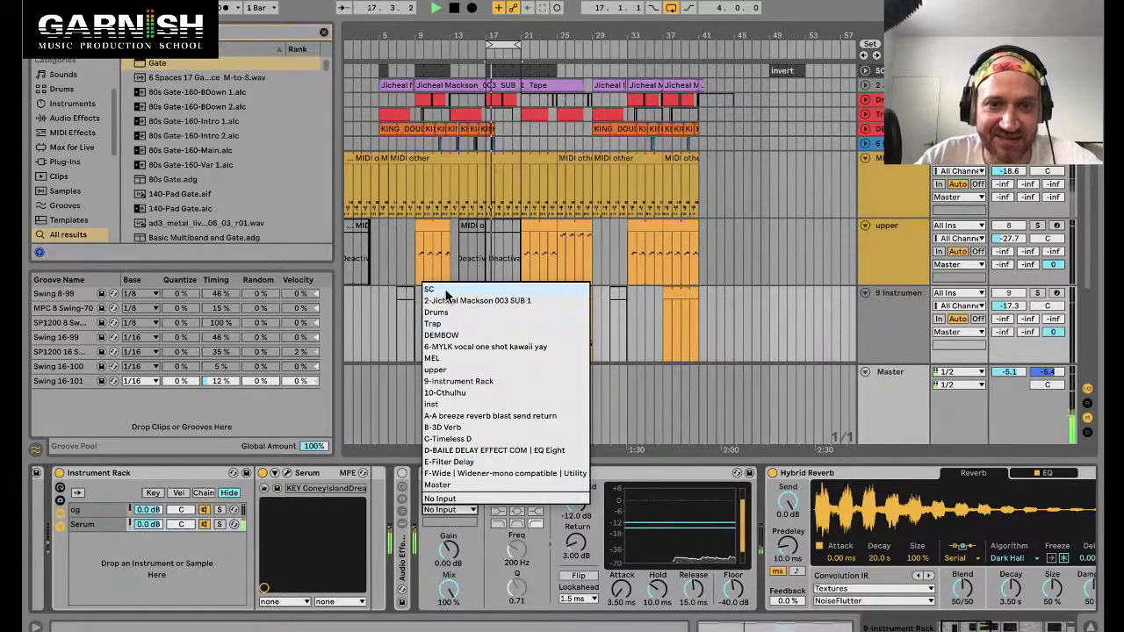
click(445, 293)
click(452, 523)
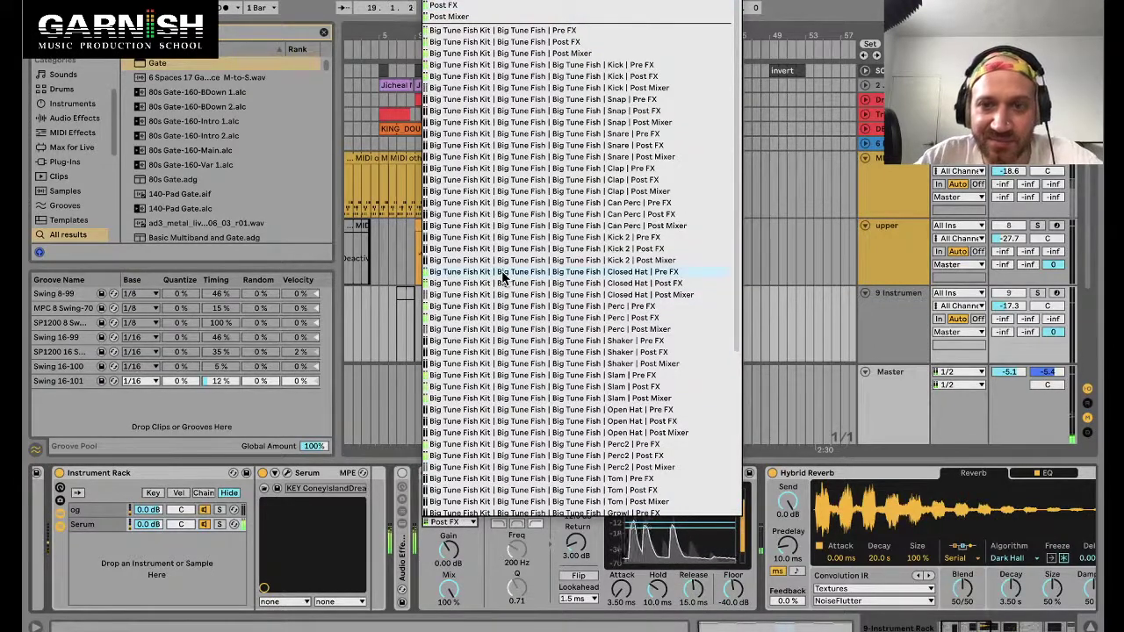
click(501, 376)
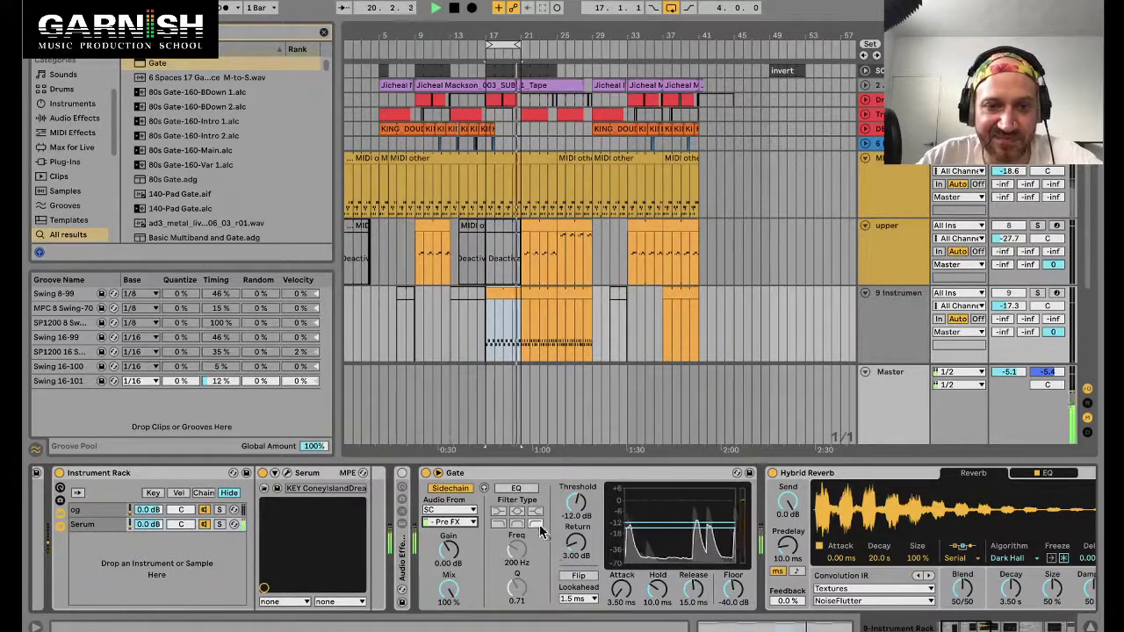
Solo 9 Instrument, set the Gate's Gain to 8.48 dB, Threshold to -12.9 dB, Return to 3.22 dB and Floor to -inf, and collapse Hybrid Reverb.
click(1037, 292)
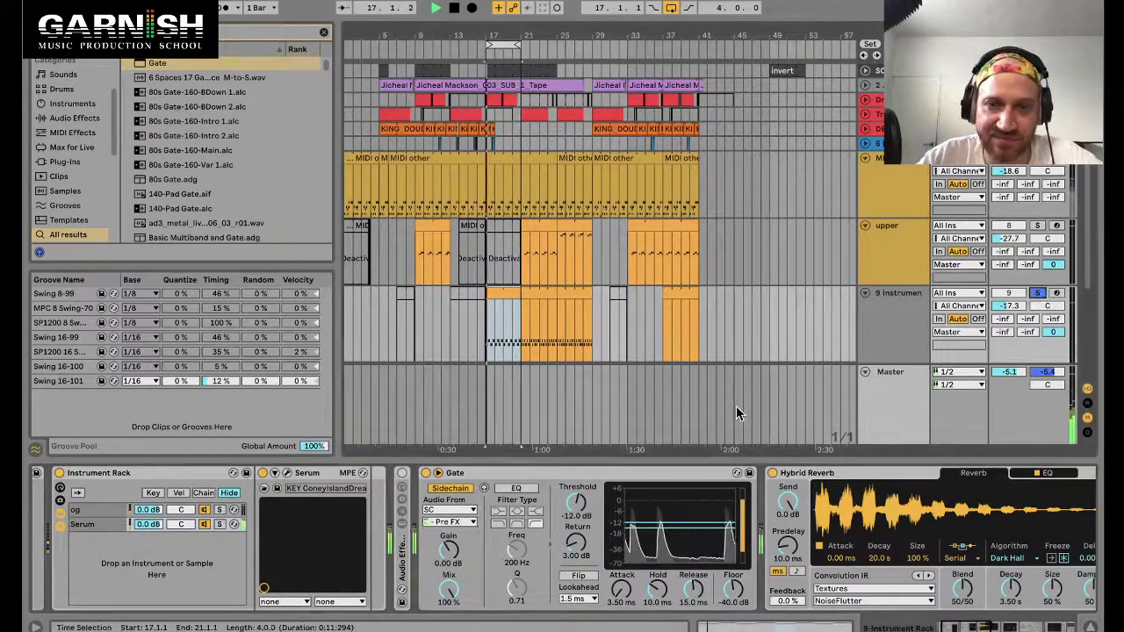
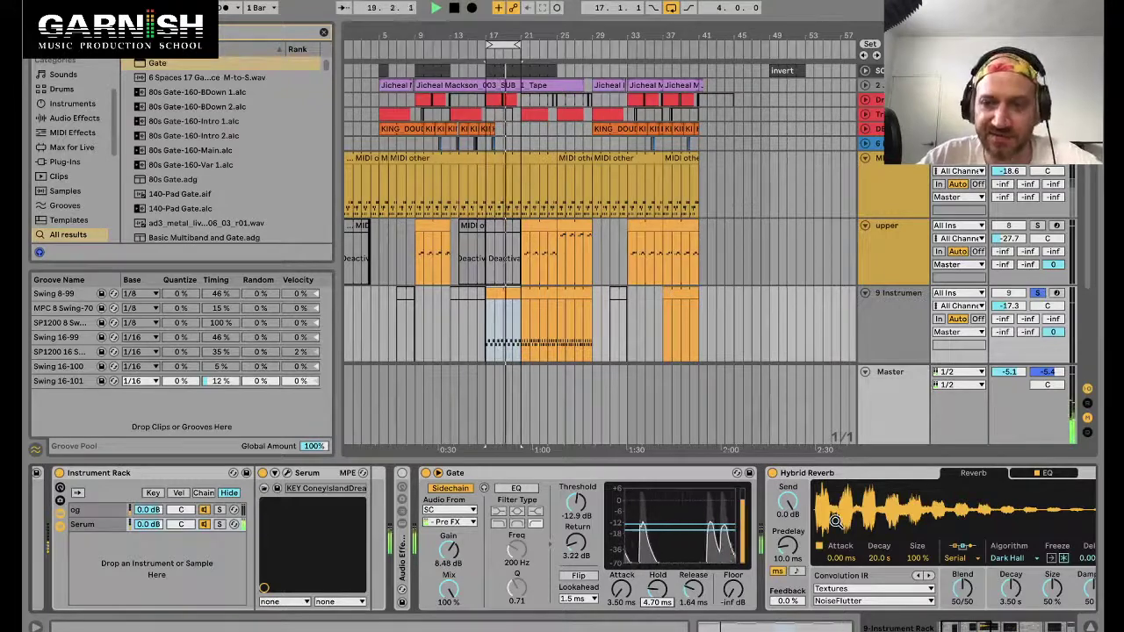
double_click(874, 473)
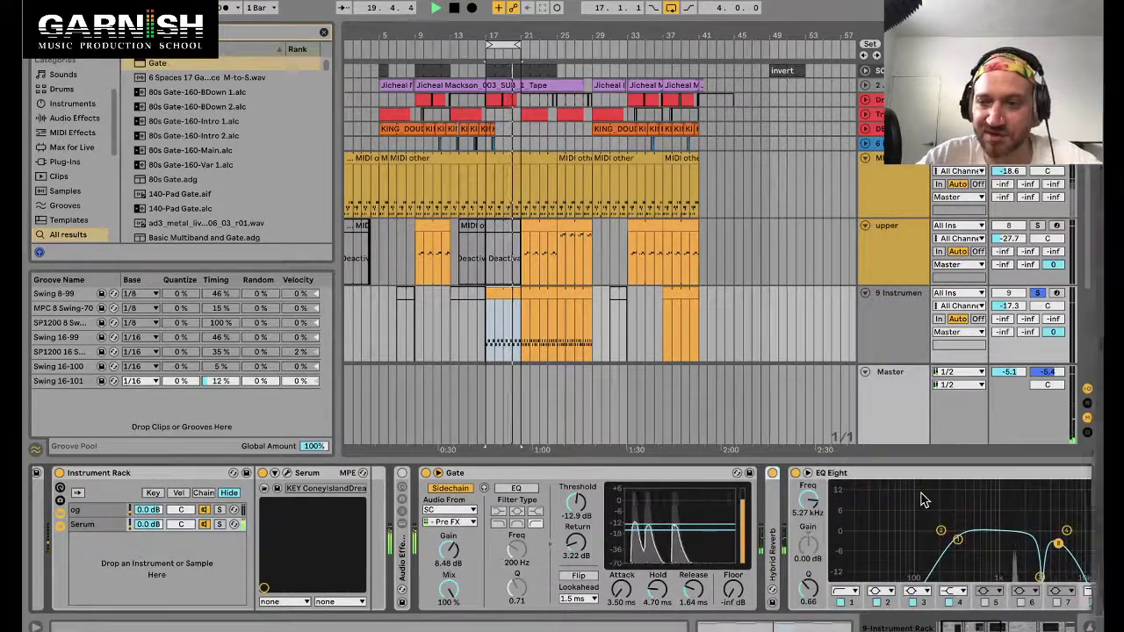
Unsolo the 9 Instrument track and raise its volume to -13.2 dB against the full mix.
scroll(887, 483, down, 5)
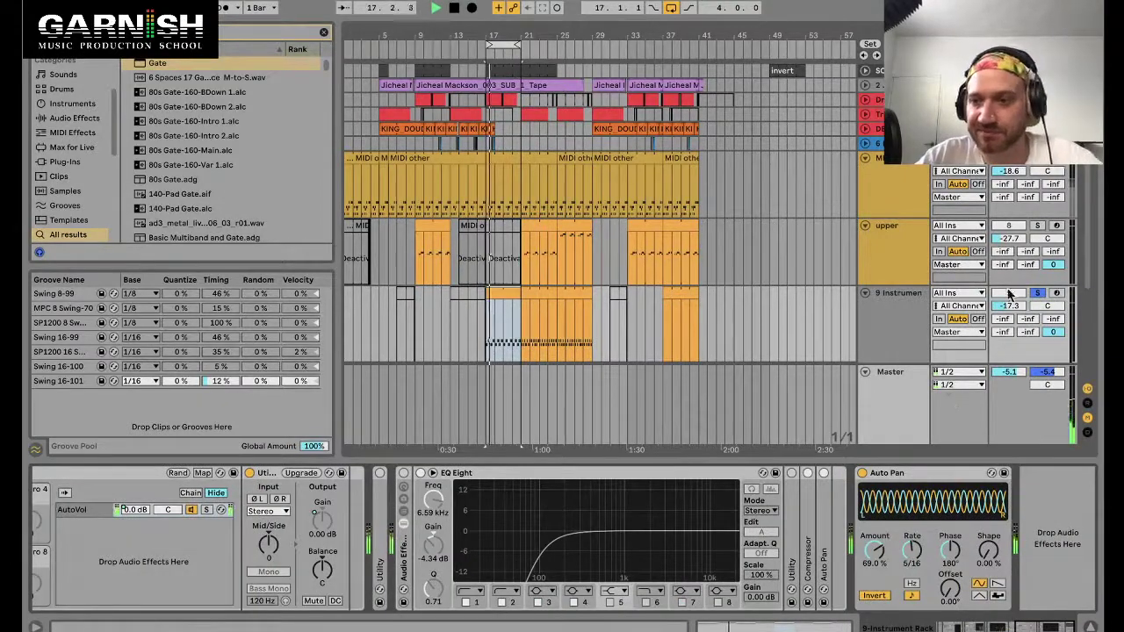
click(1037, 294)
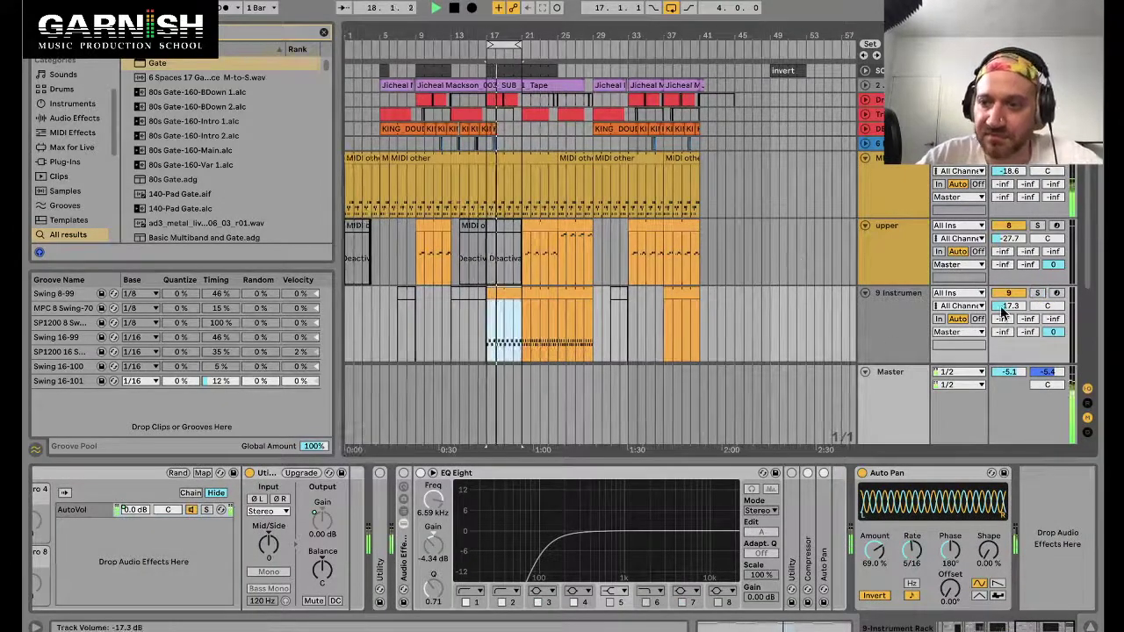
drag(1009, 306, 1009, 298)
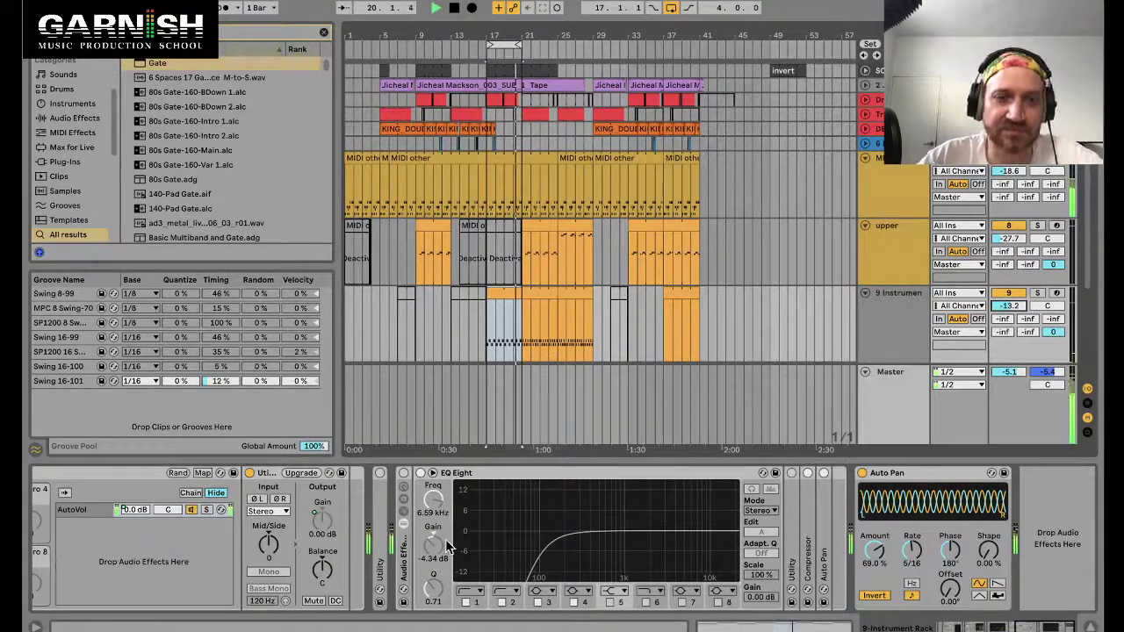
Set the 9 Instrument Gate's Hold to 62.0 ms, Release to 11.8 ms and Threshold to -22.2 dB, and stop playback.
key(Up)
key(Up)
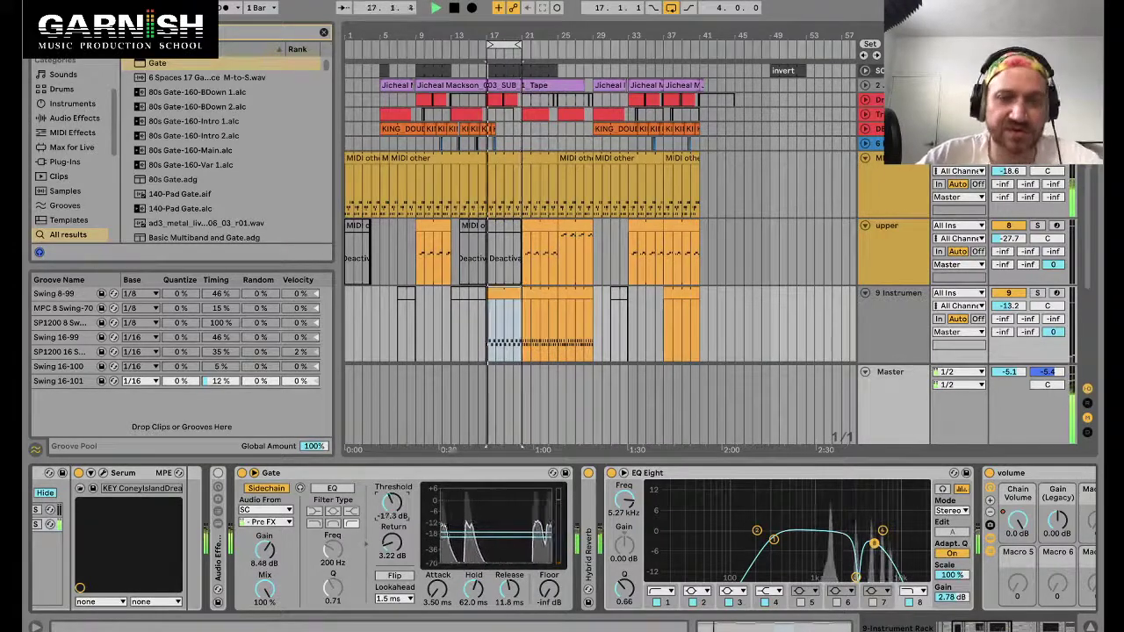
drag(392, 502, 400, 502)
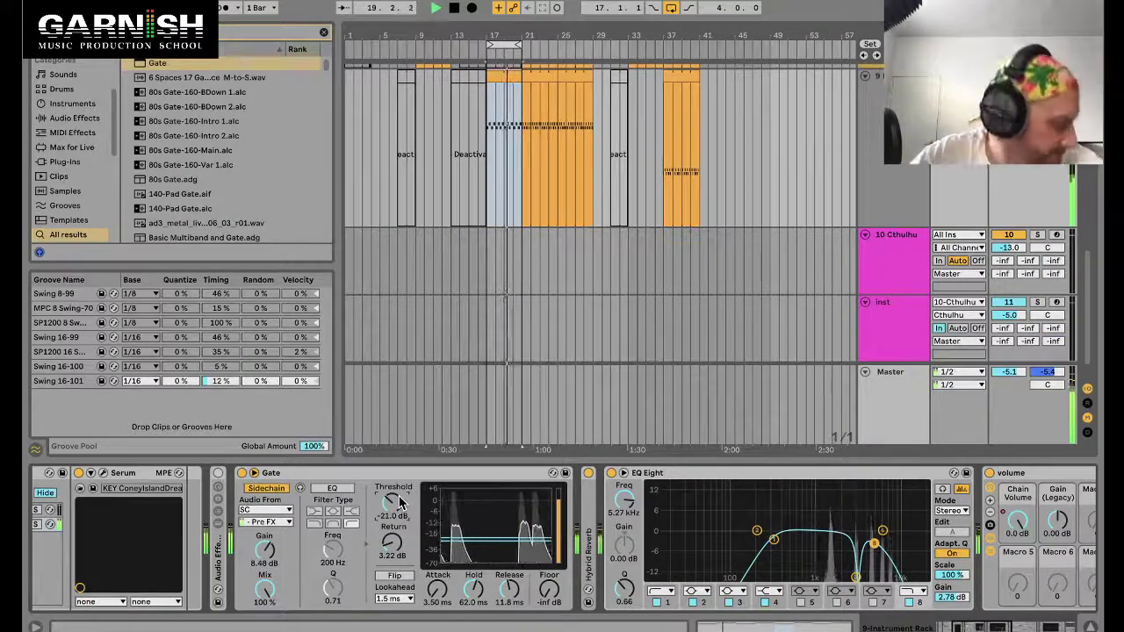
scroll(400, 502, down, 1)
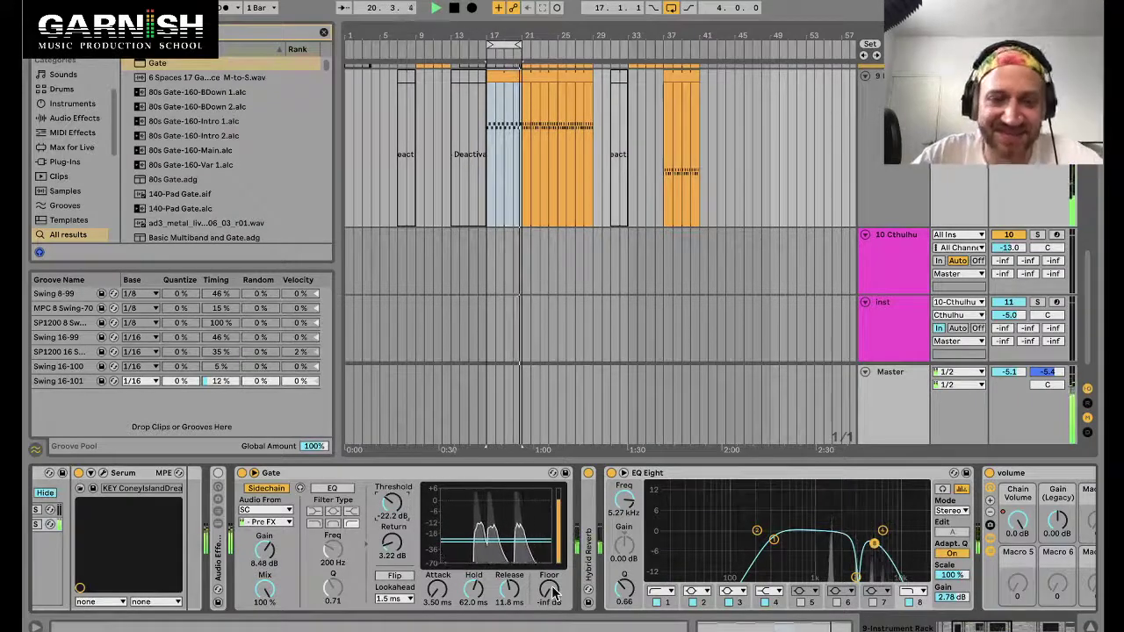
key(space)
Open the SC clip at bar 17 and duplicate its three Slam notes into the second half of the bar, starting at 1.3.1.
scroll(537, 107, up, 5)
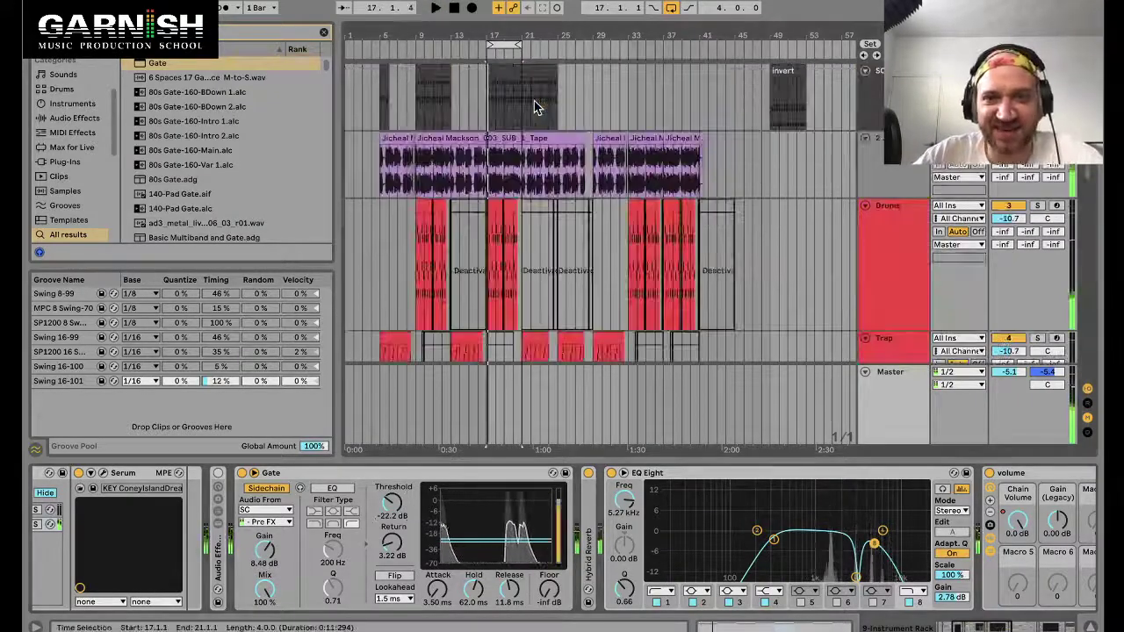
click(507, 68)
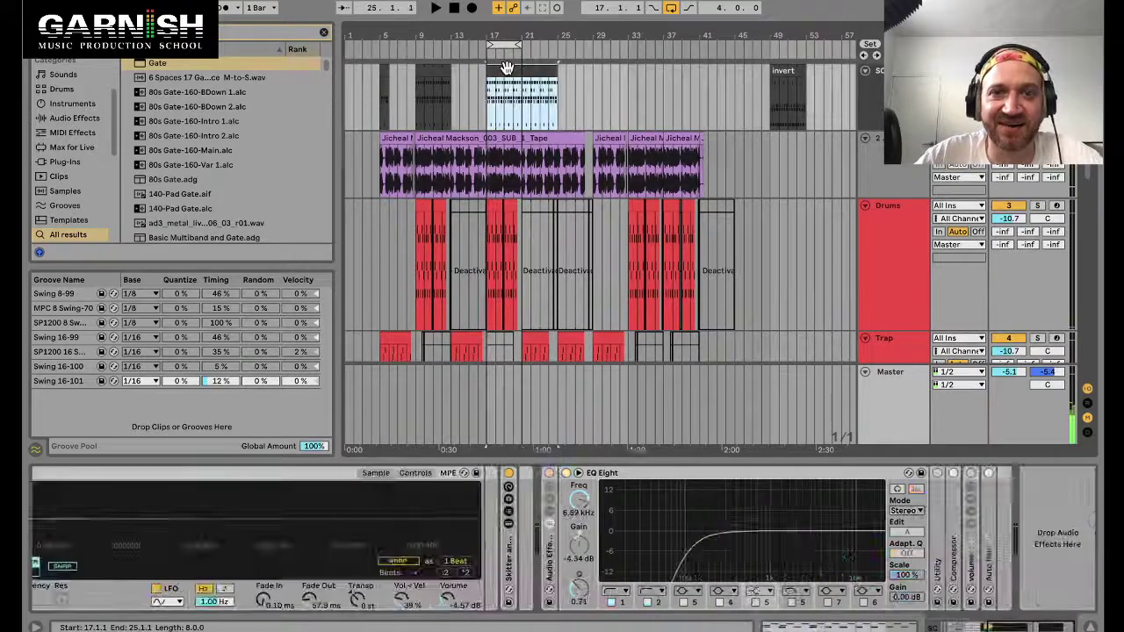
double_click(506, 68)
drag(722, 426, 394, 431)
right_click(402, 432)
click(715, 428)
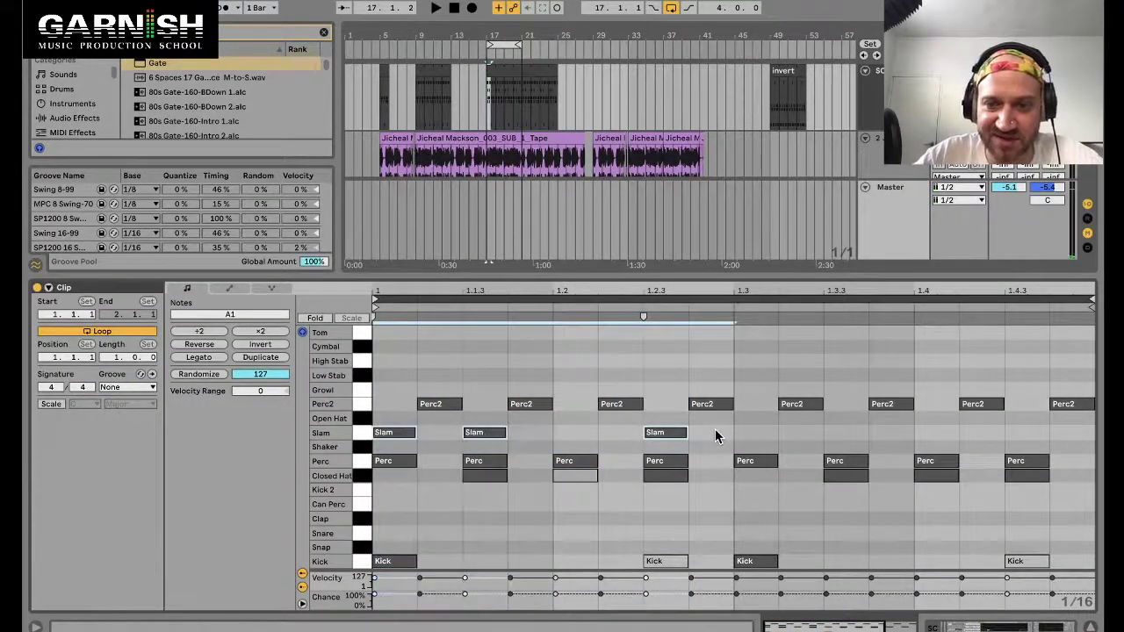
drag(715, 429, 418, 432)
key(ctrl+d)
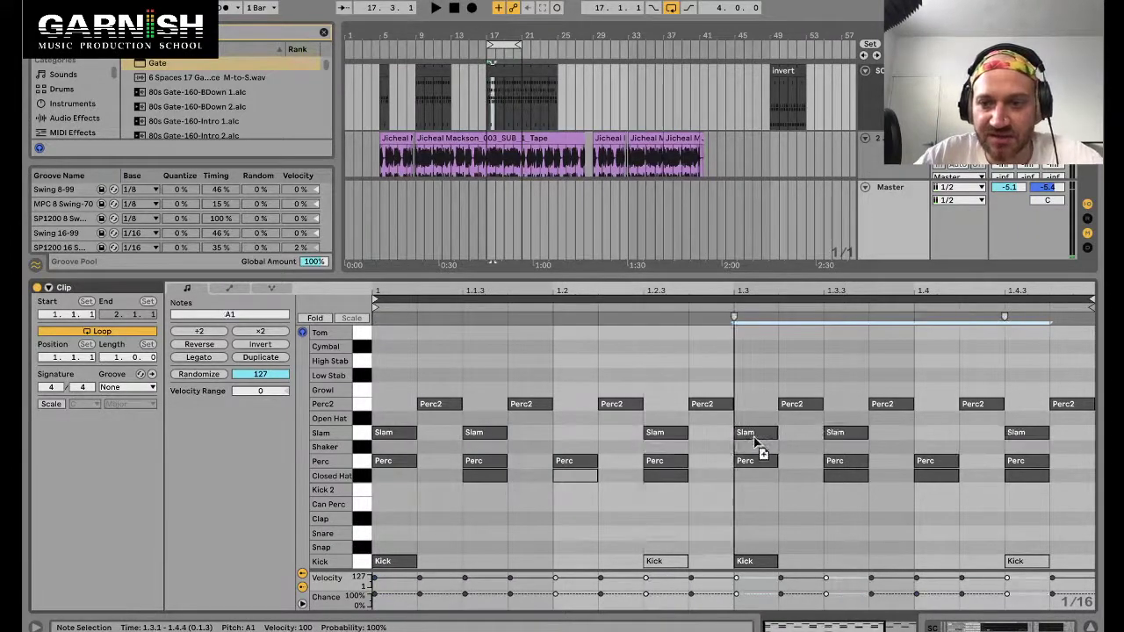
Play the loop, compare 9 Instrument with its Gate off and on, and lower the selected EQ Eight band to 4.45 kHz.
key(space)
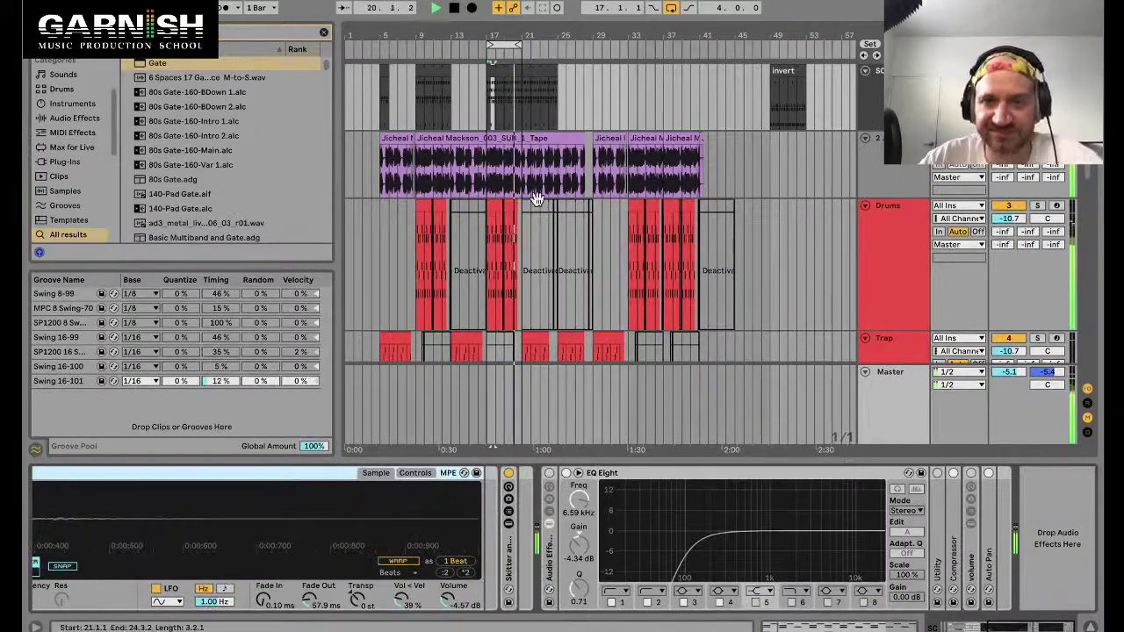
scroll(913, 263, down, 8)
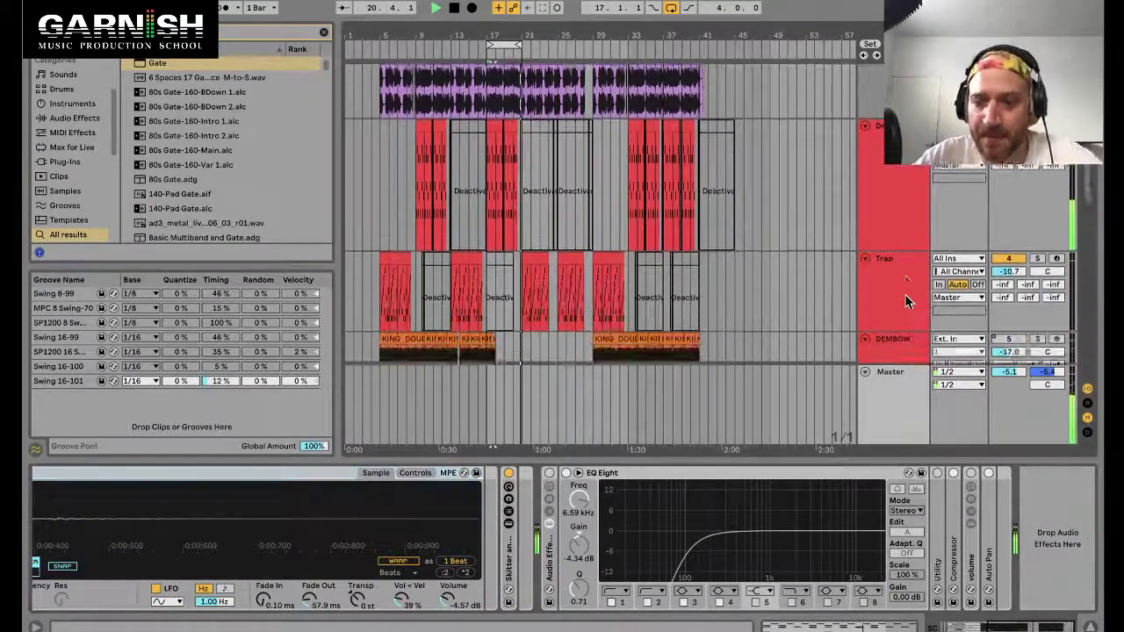
scroll(907, 302, down, 5)
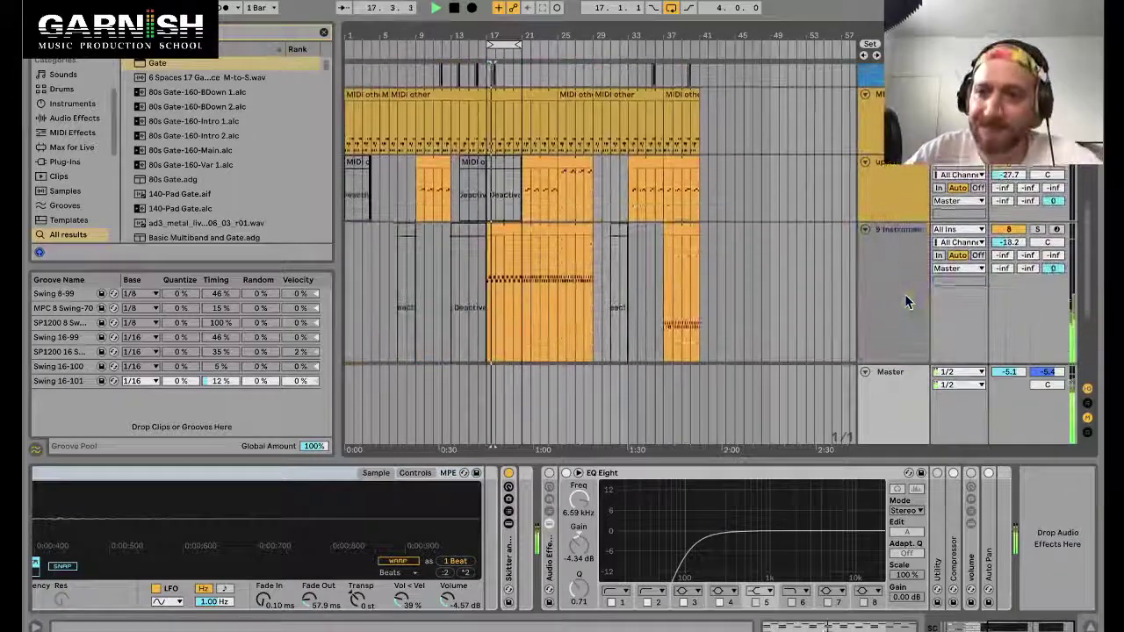
click(501, 238)
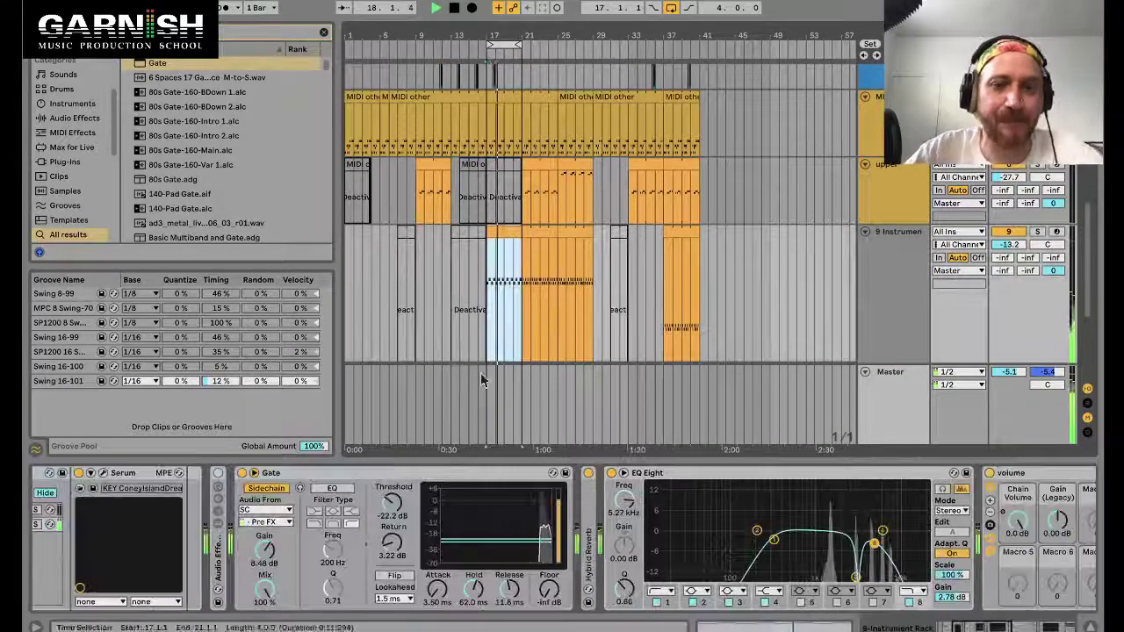
click(242, 473)
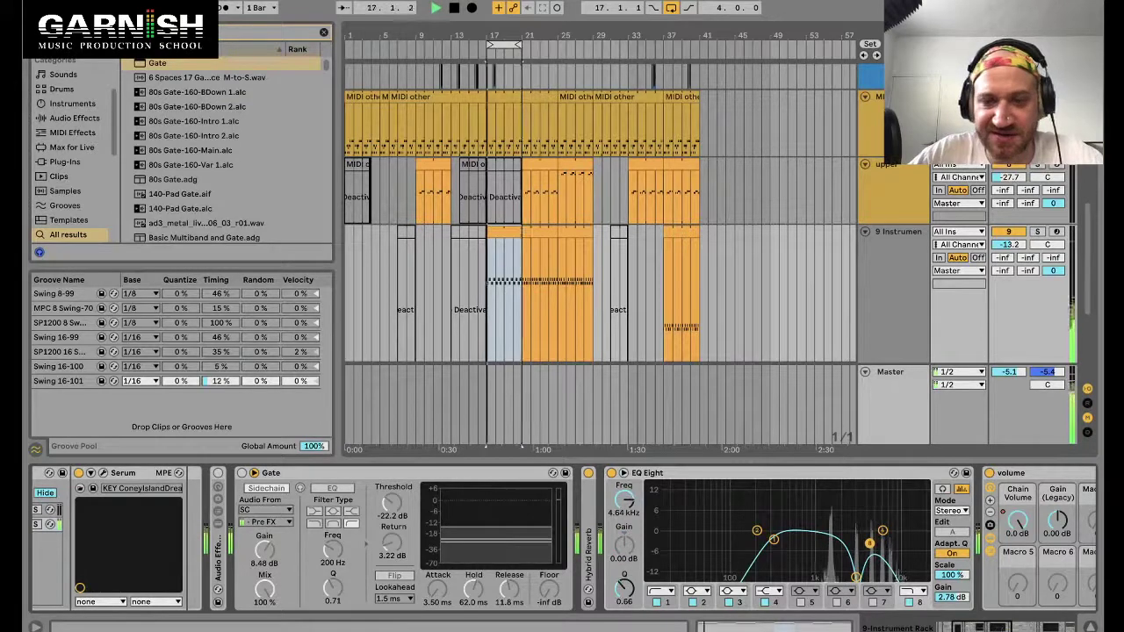
click(244, 474)
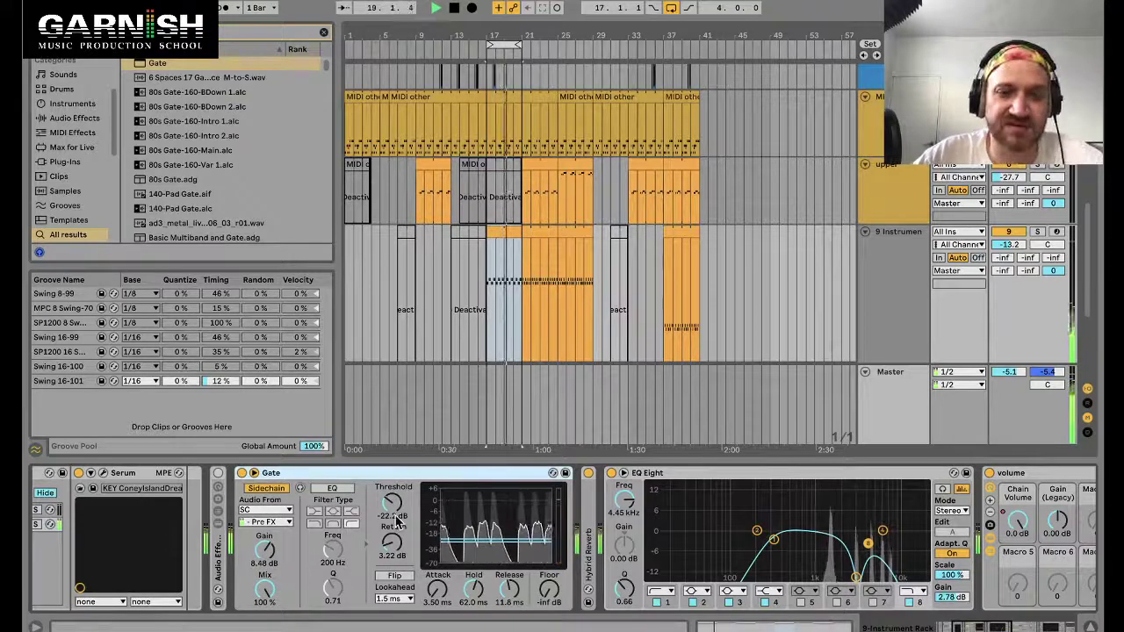
Set the 9 Instrument Gate's Threshold to -23.9 dB, audition Flip and turn it off, and lower the track volume to -16.7 dB.
mouse_move(393, 502)
mouse_down()
mouse_move(392, 518)
mouse_move(392, 499)
mouse_up()
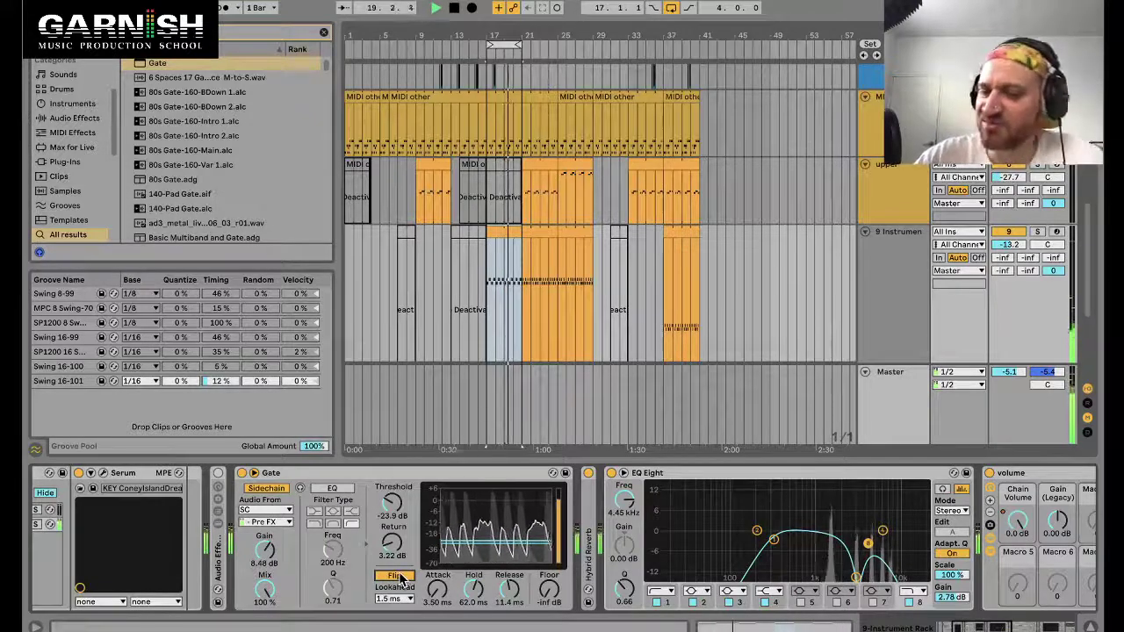
click(398, 578)
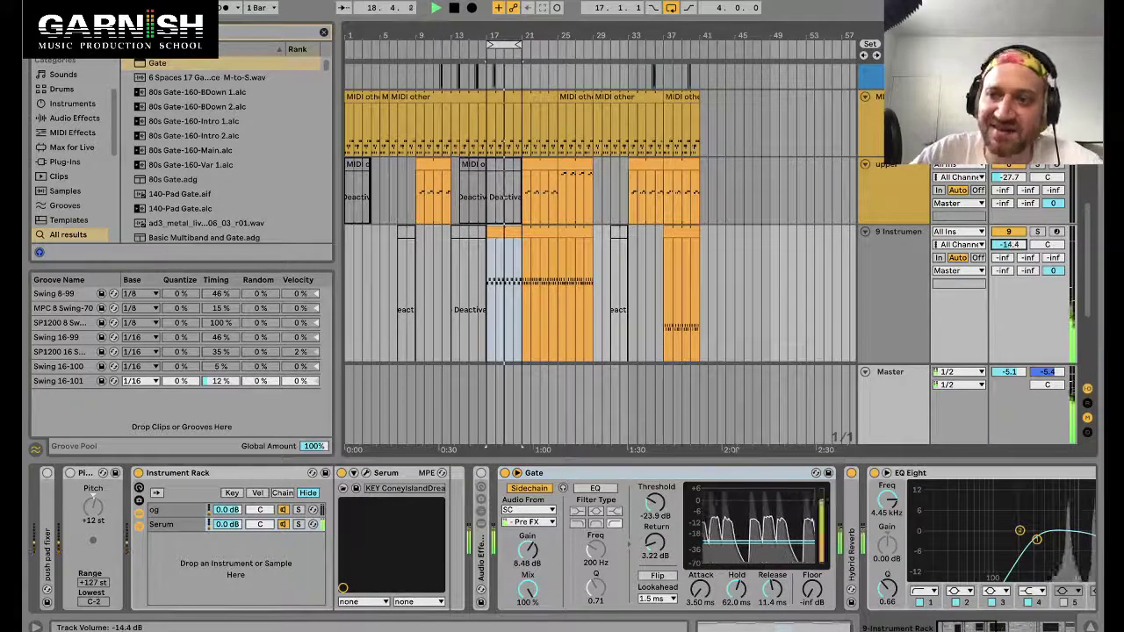
drag(1010, 244, 1010, 267)
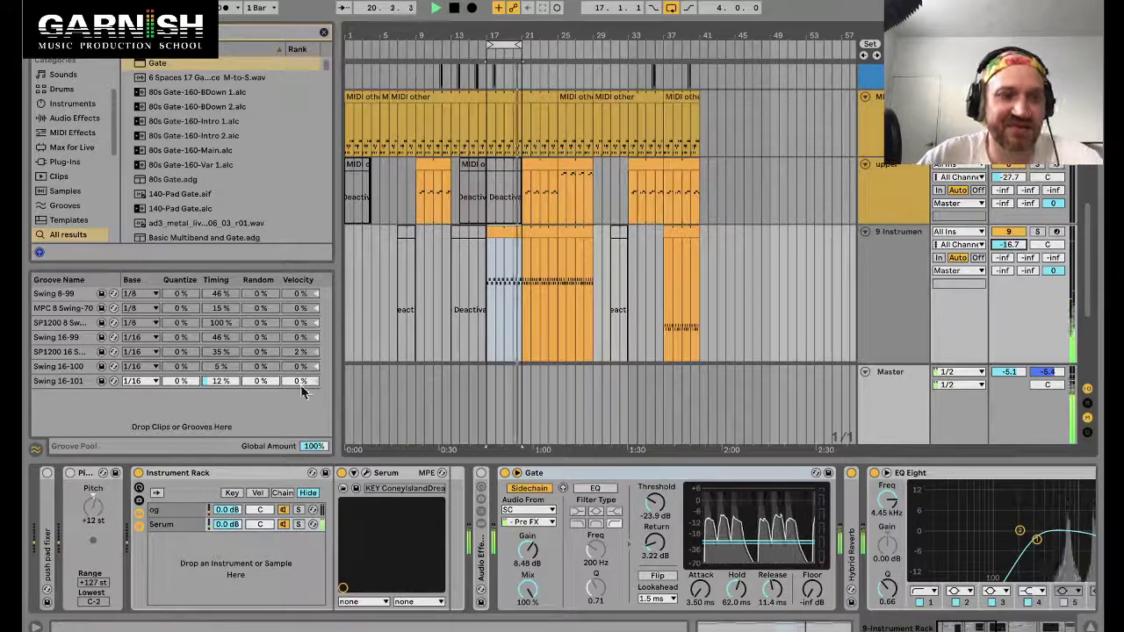
key(space)
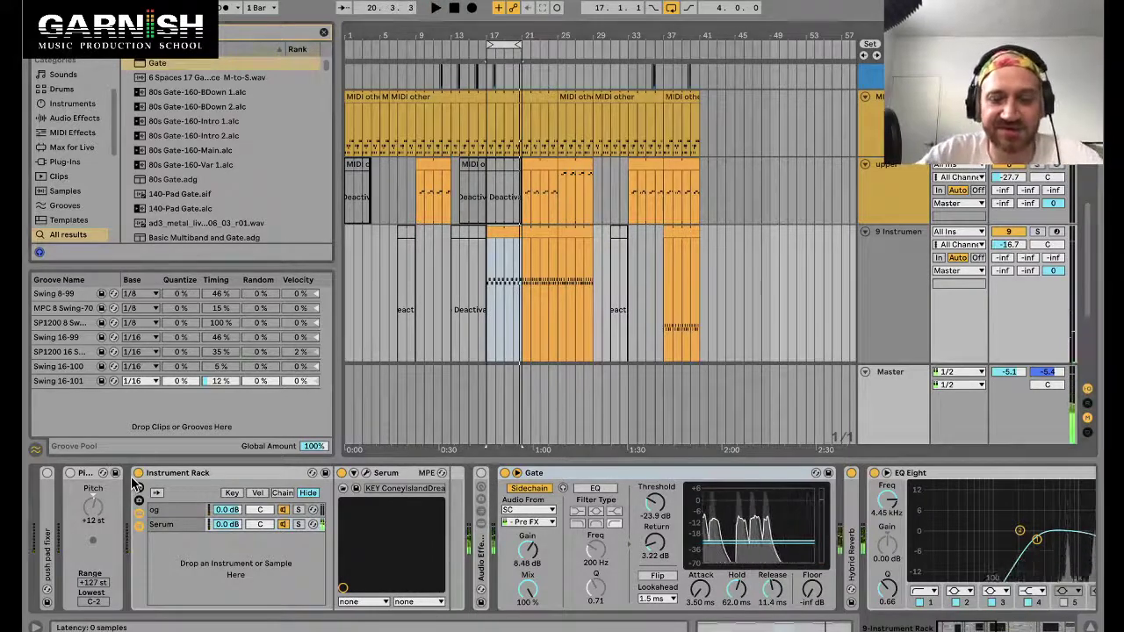
Search the browser for "chord" and insert the Chord effect before the 9 Instrument track's Instrument Rack.
key(ctrl+f)
text(chord)
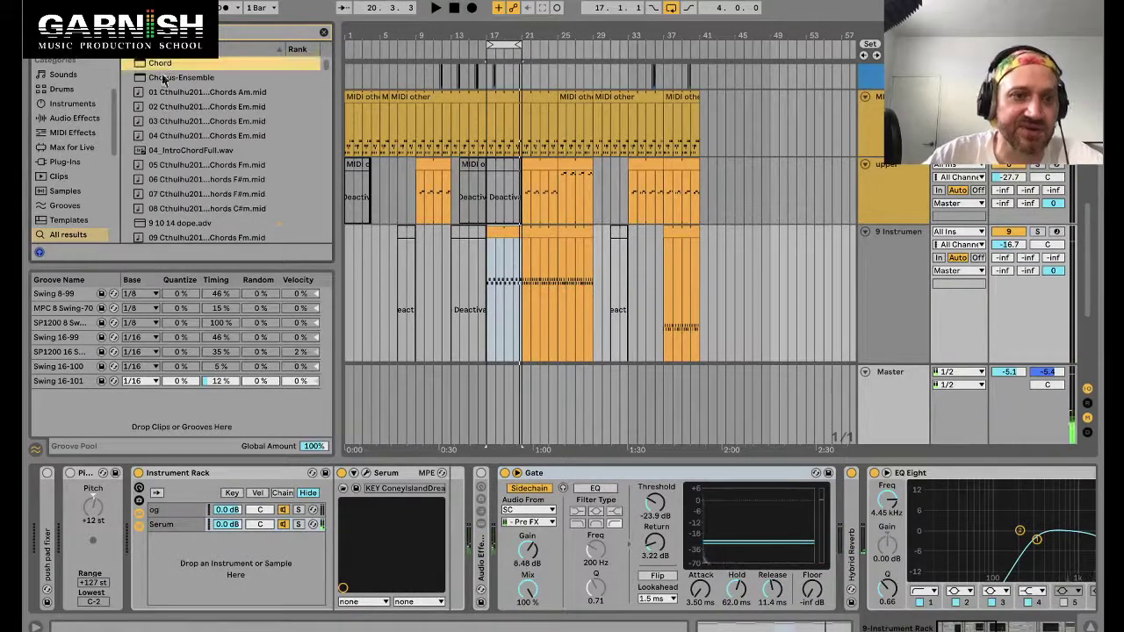
key(Return)
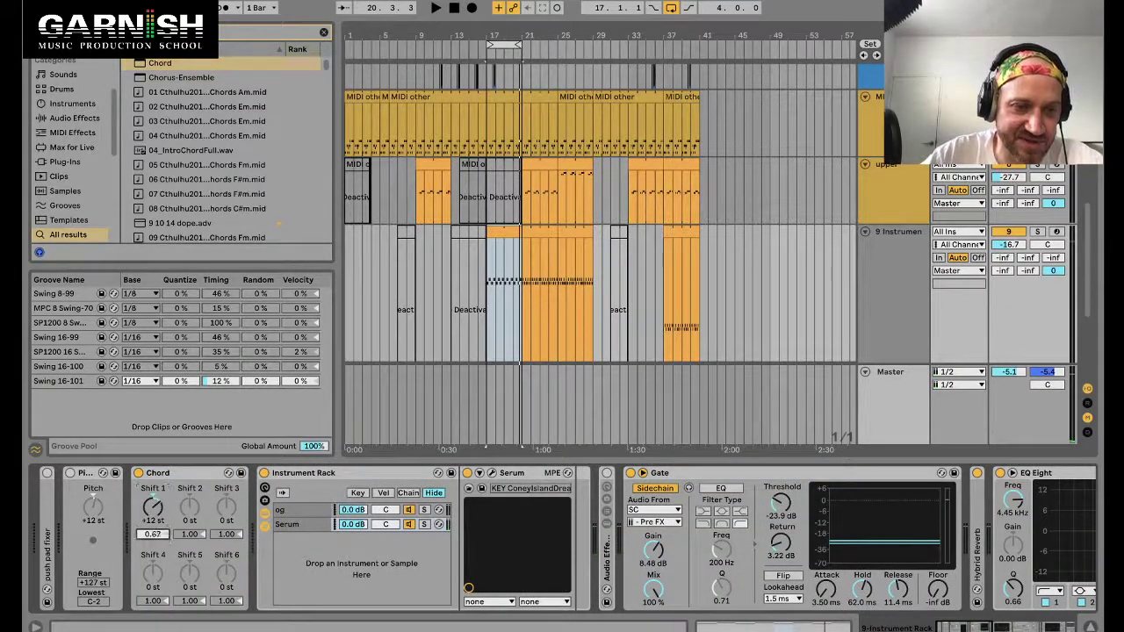
Set Chord's Shift 1 to +12 st with its velocity at 0.54, and compare the effect off and on during playback.
click(139, 474)
key(space)
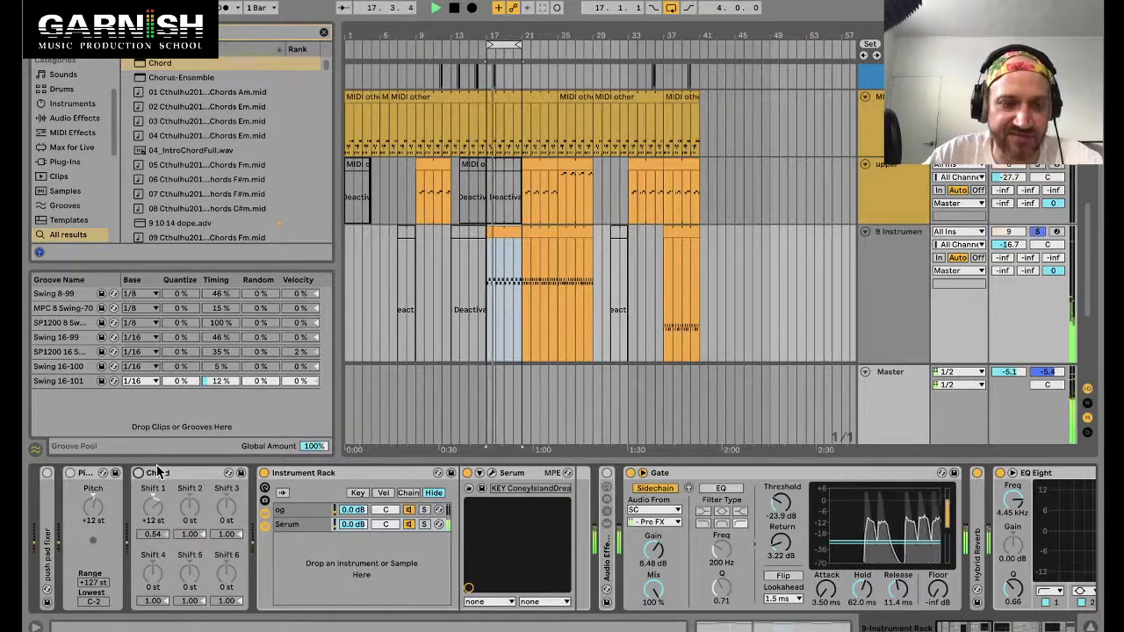
click(139, 474)
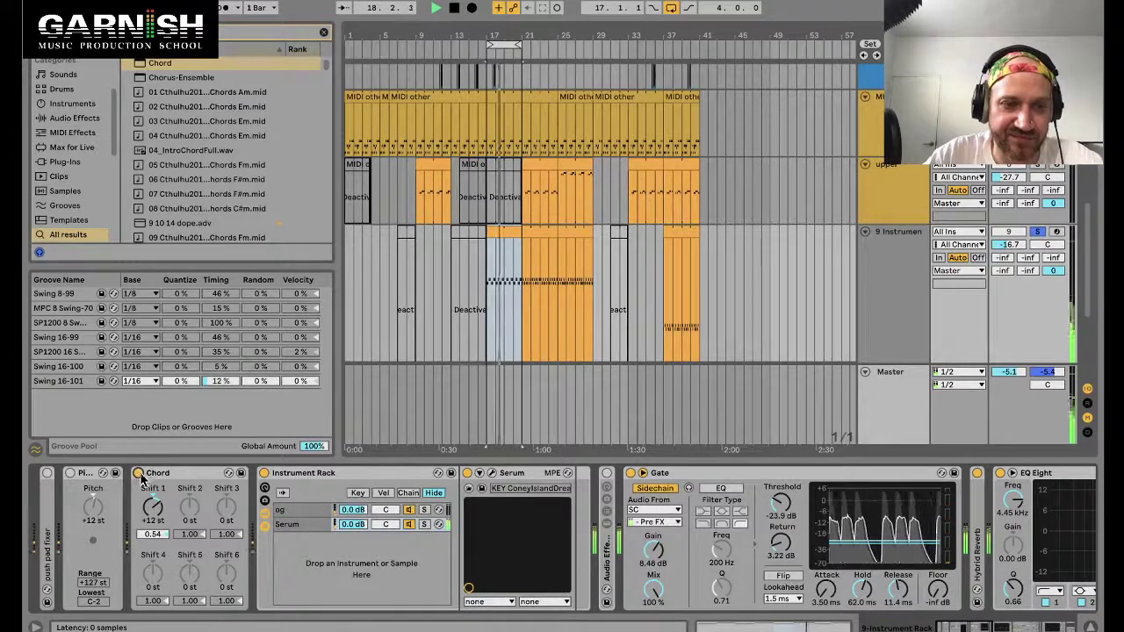
Set the Chord device's Shift 1 velocity to 0.57 while auditioning the soloed 9 Instrument track.
drag(155, 534, 155, 527)
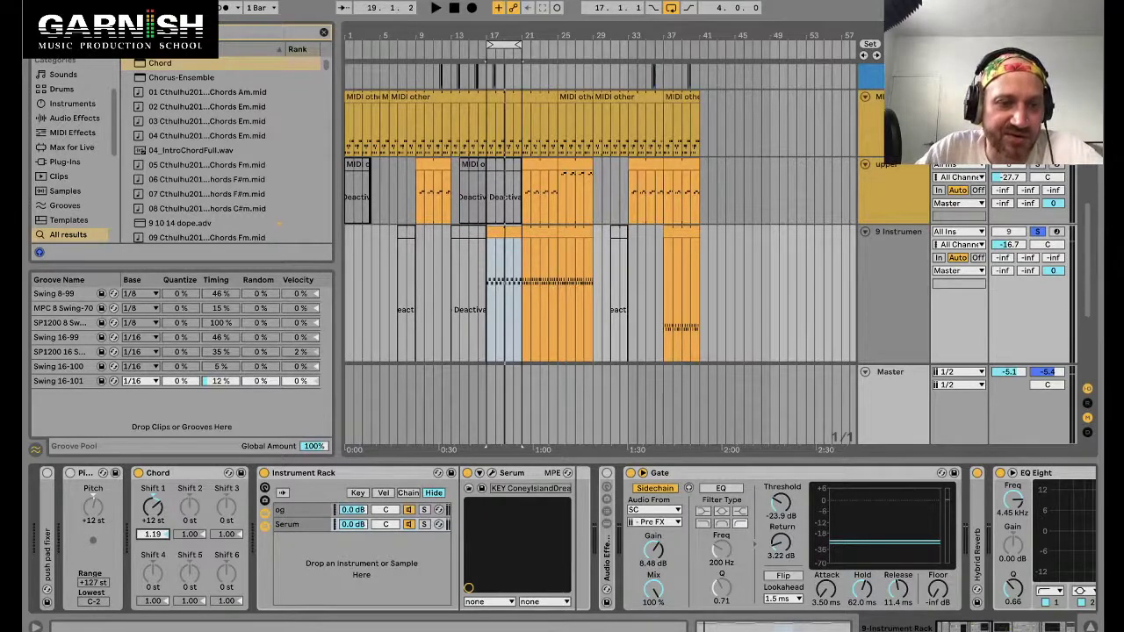
key(space)
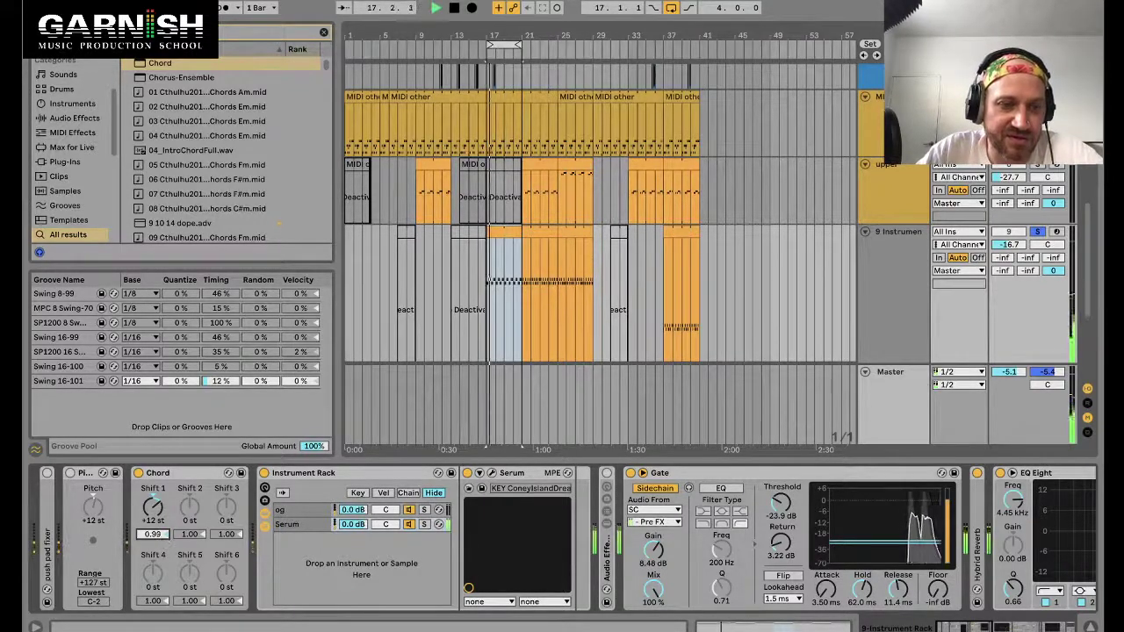
mouse_move(160, 540)
mouse_down()
mouse_move(161, 553)
mouse_move(161, 538)
mouse_up()
key(space)
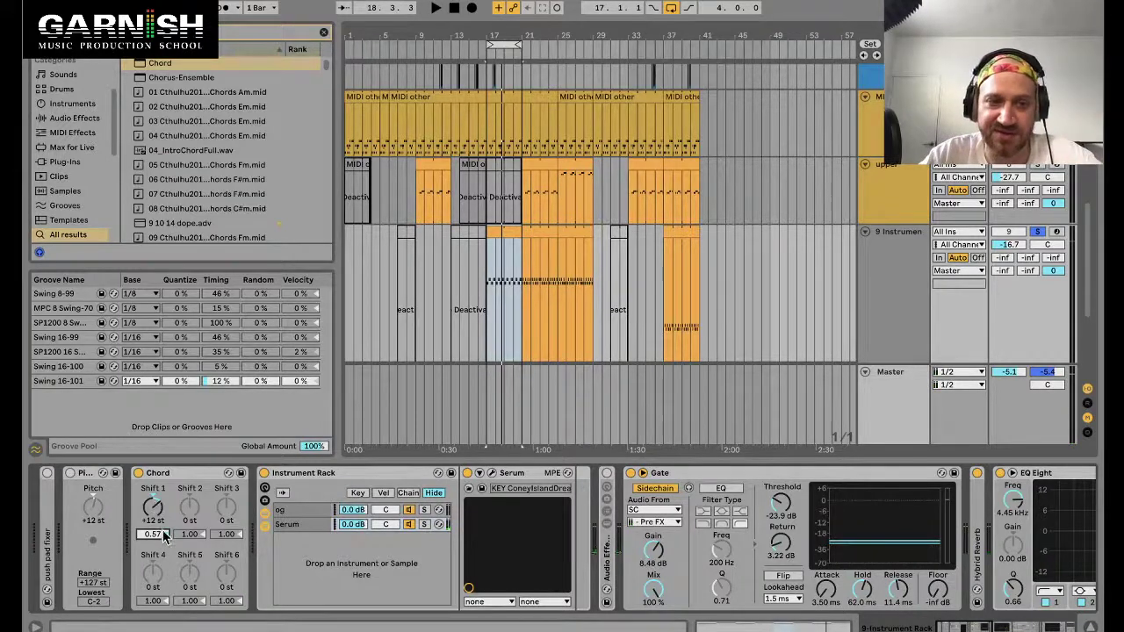
key(space)
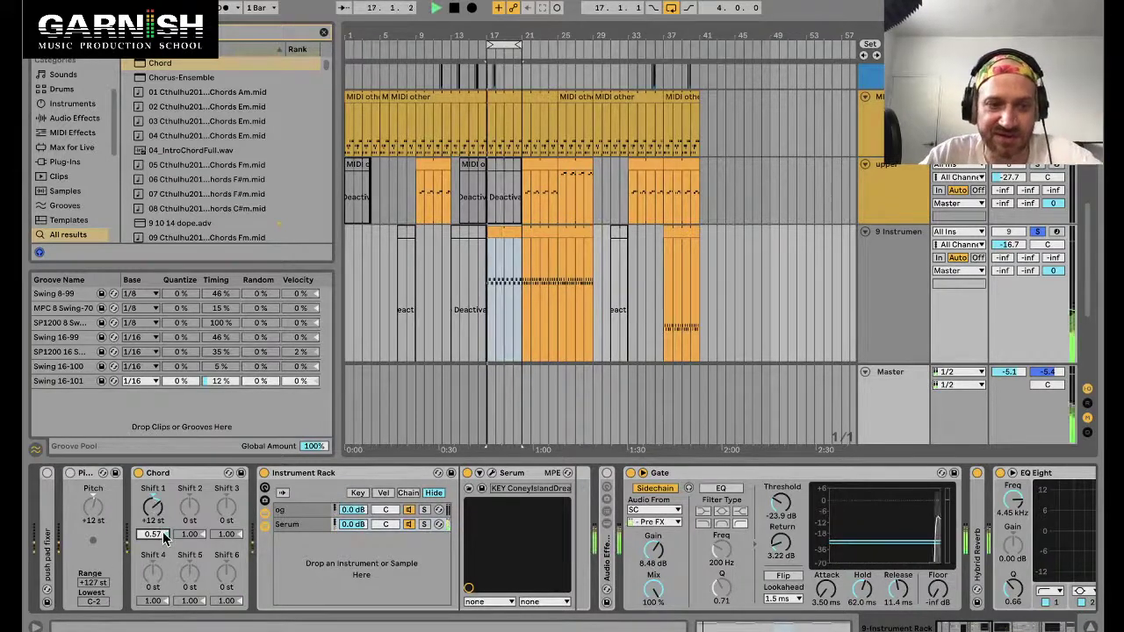
Turn off solo on the 9 Instrument track and check the notes of its clip starting at bar 17.
click(1039, 232)
click(500, 231)
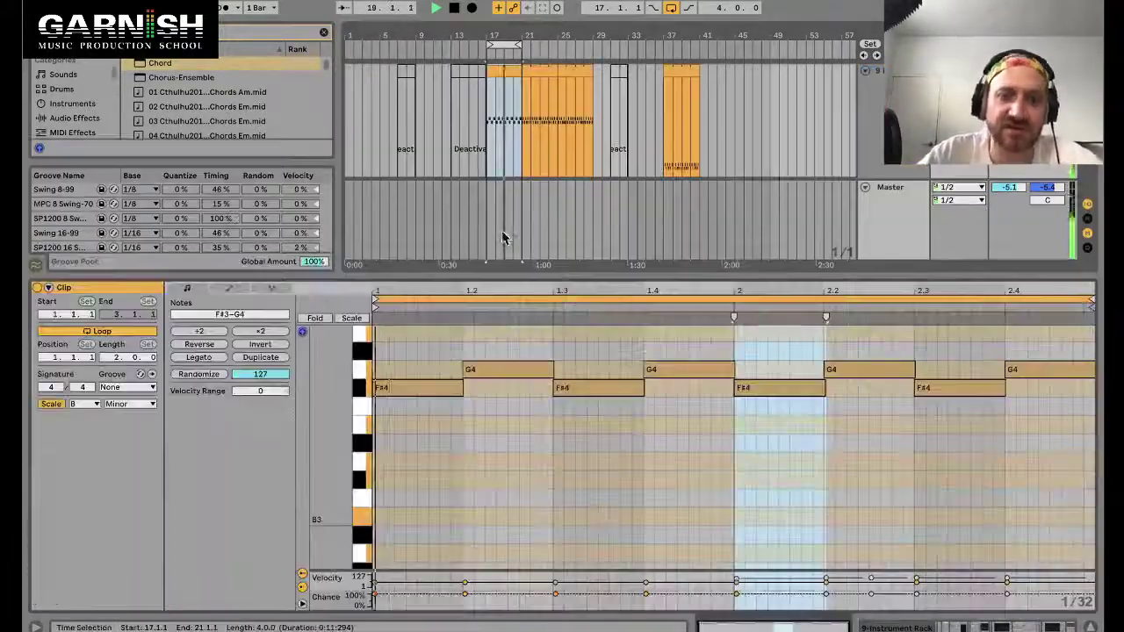
scroll(496, 77, down, 3)
scroll(498, 77, down, 2)
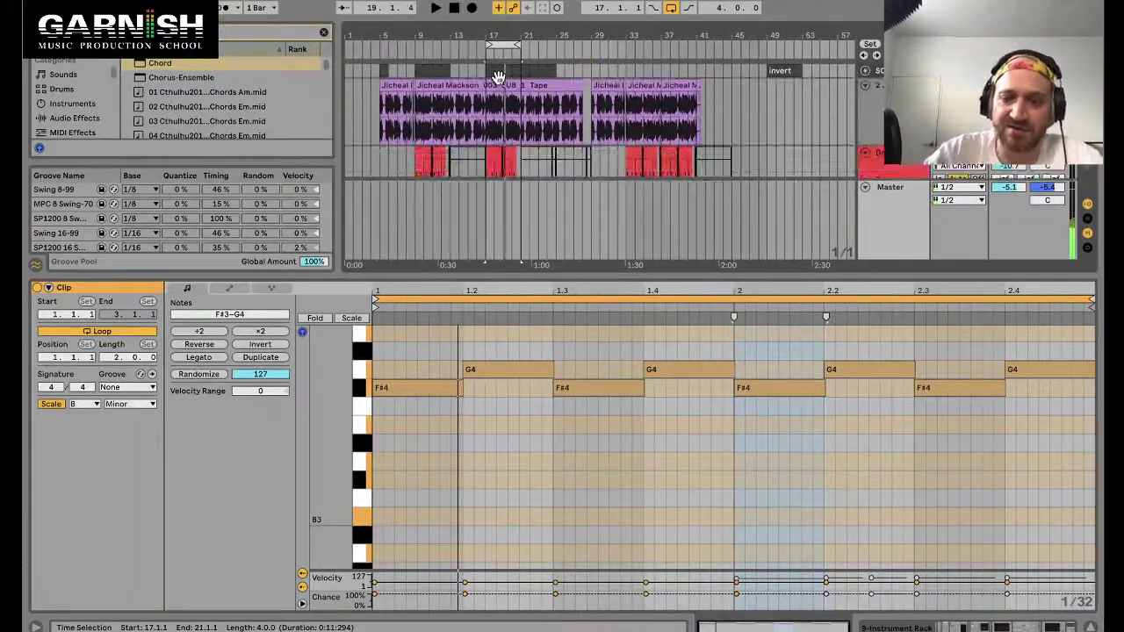
key(ctrl+alt+l)
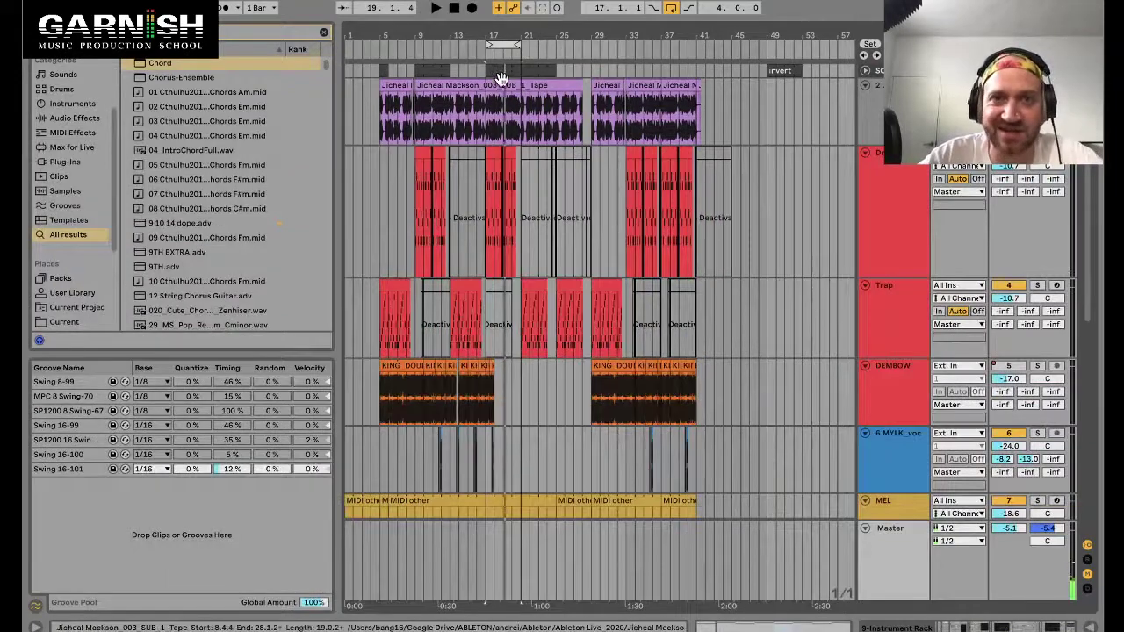
Select the SC track's clip spanning bars 17 to 25, zoom the arrangement to it and hide the browser.
click(499, 82)
click(507, 70)
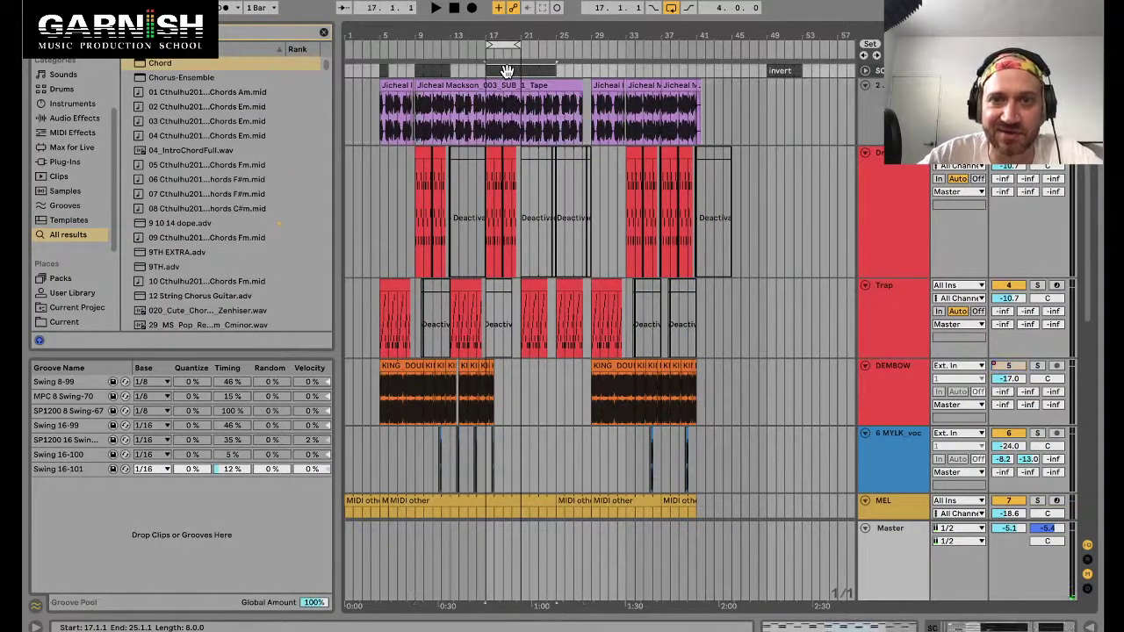
key(z)
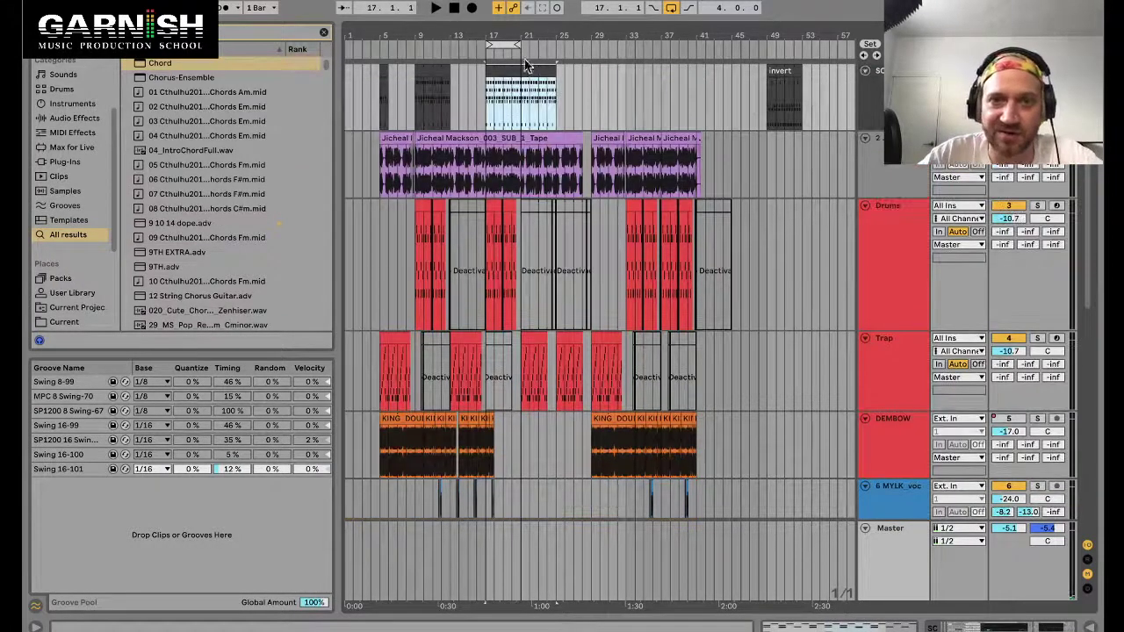
click(324, 33)
key(ctrl+alt+b)
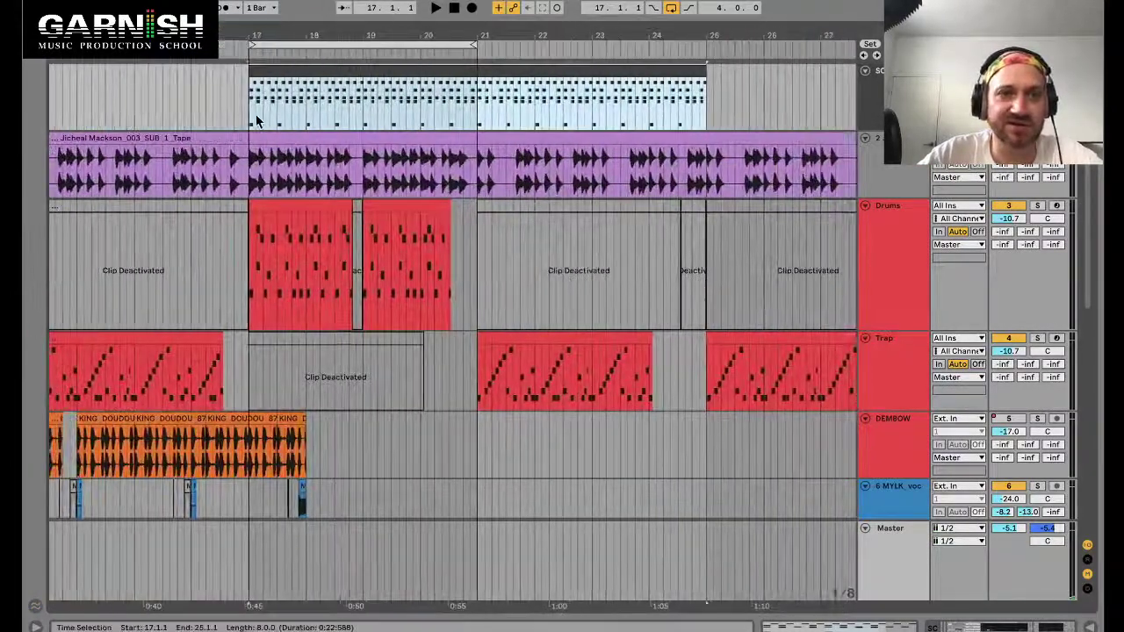
Split the first two bars, 17.1.1 to 19.1.1, off the SC clip and loop them with their notes open for editing.
click(258, 121)
key(space)
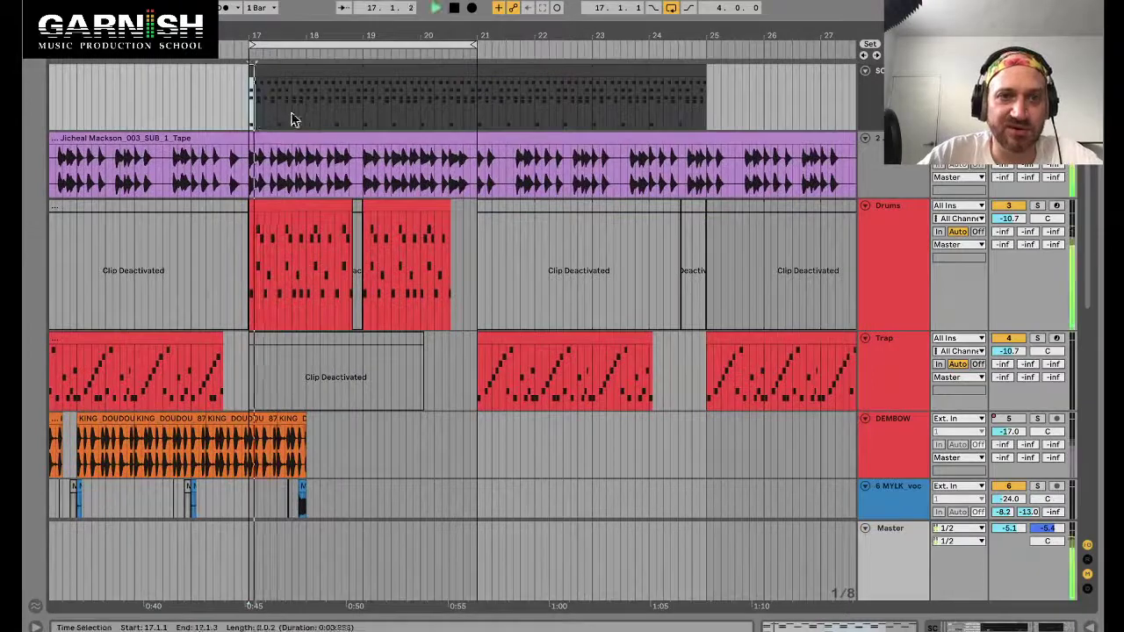
drag(258, 121, 367, 125)
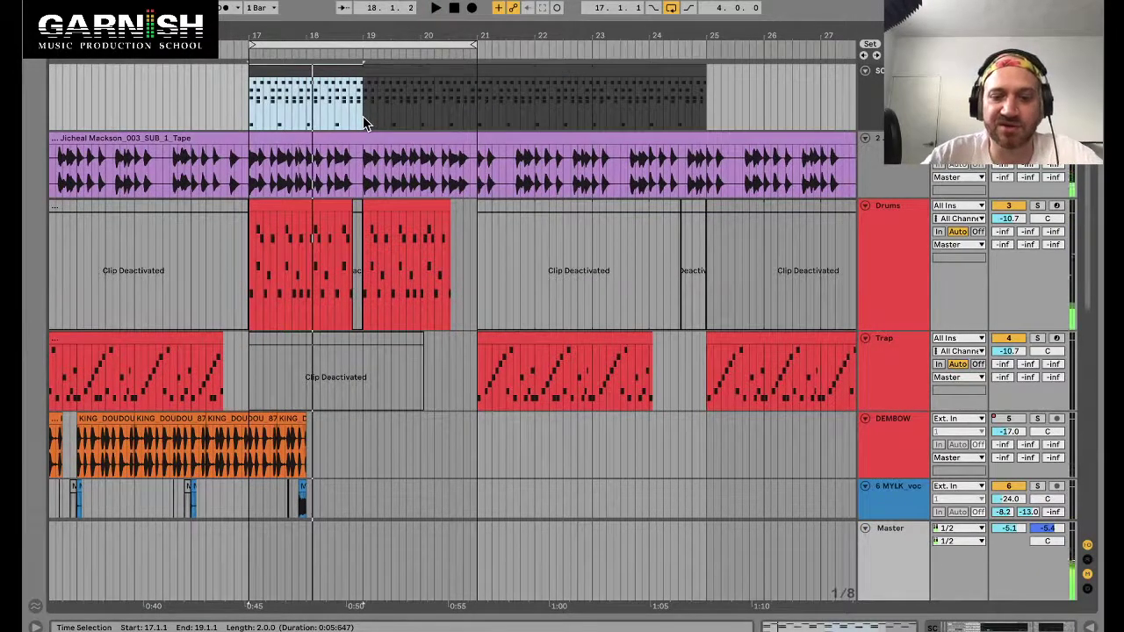
double_click(324, 70)
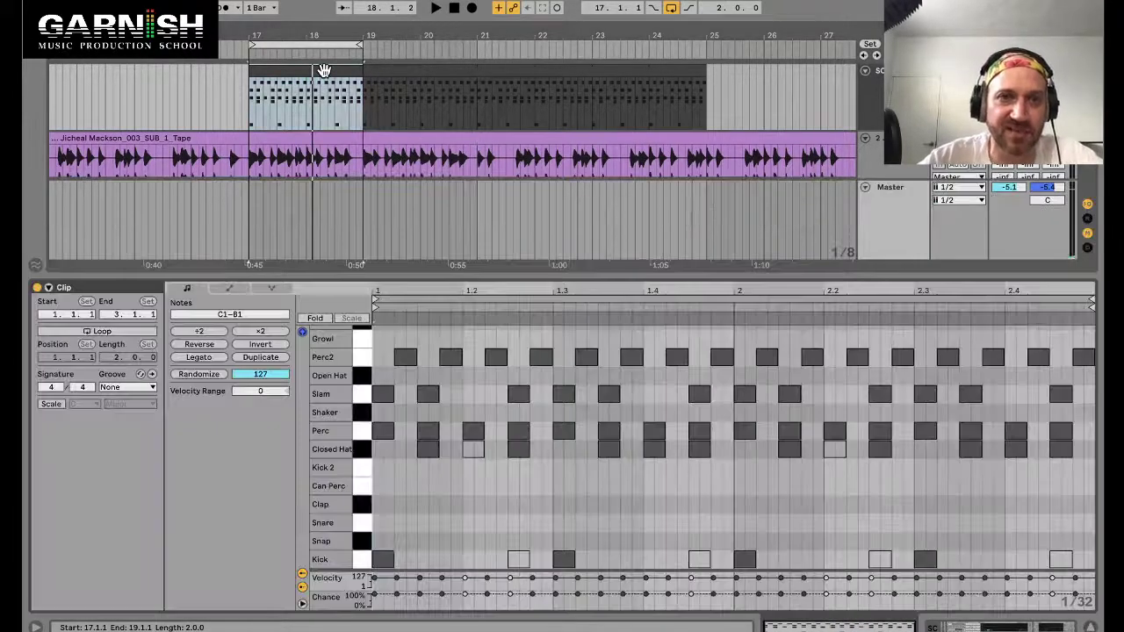
key(space)
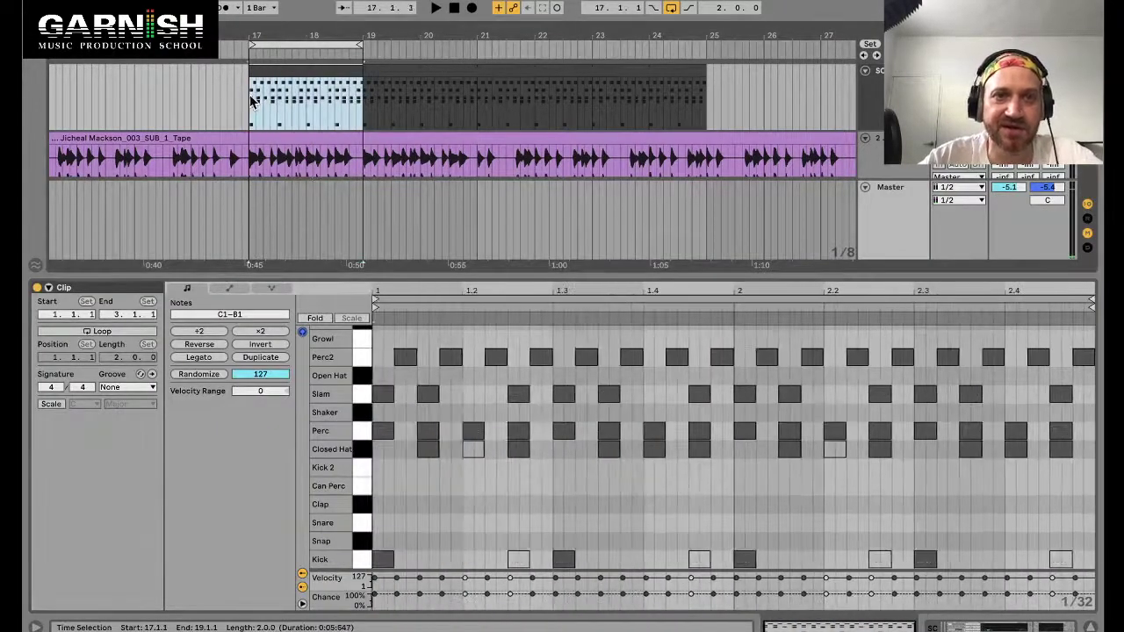
Turn on looping for the two-bar SC clip and play it with all its Slam notes selected.
click(403, 299)
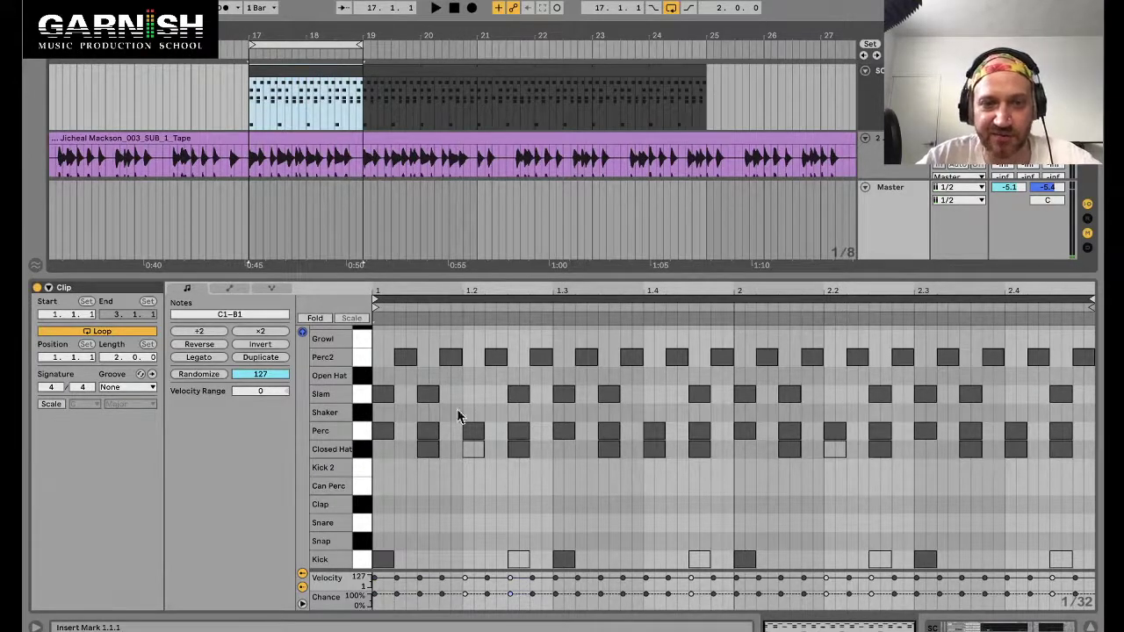
click(359, 395)
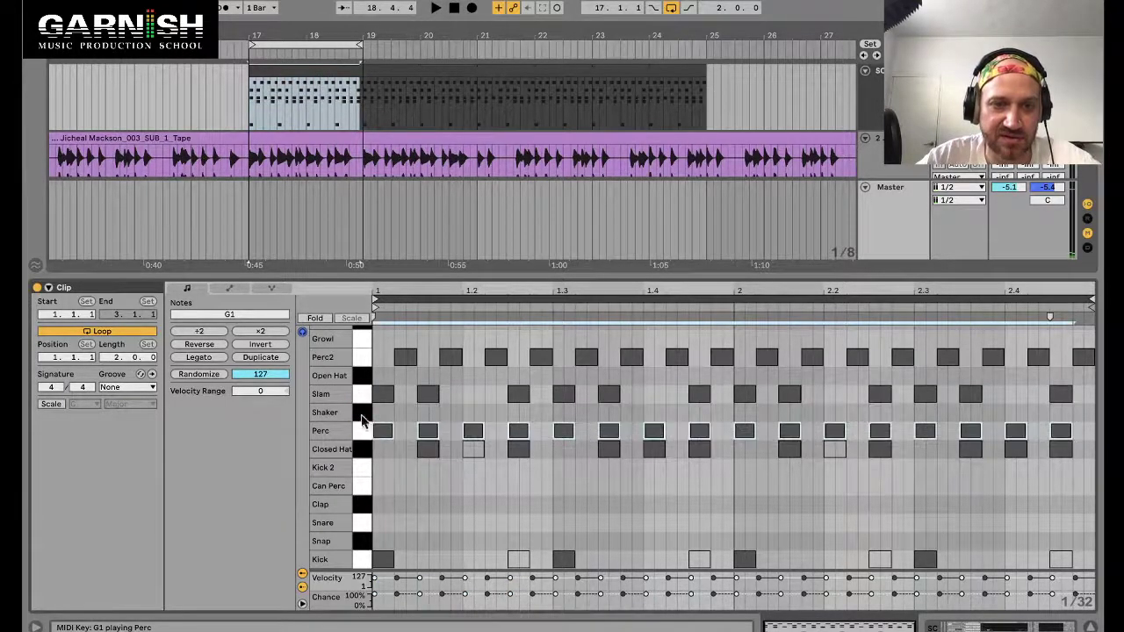
key(space)
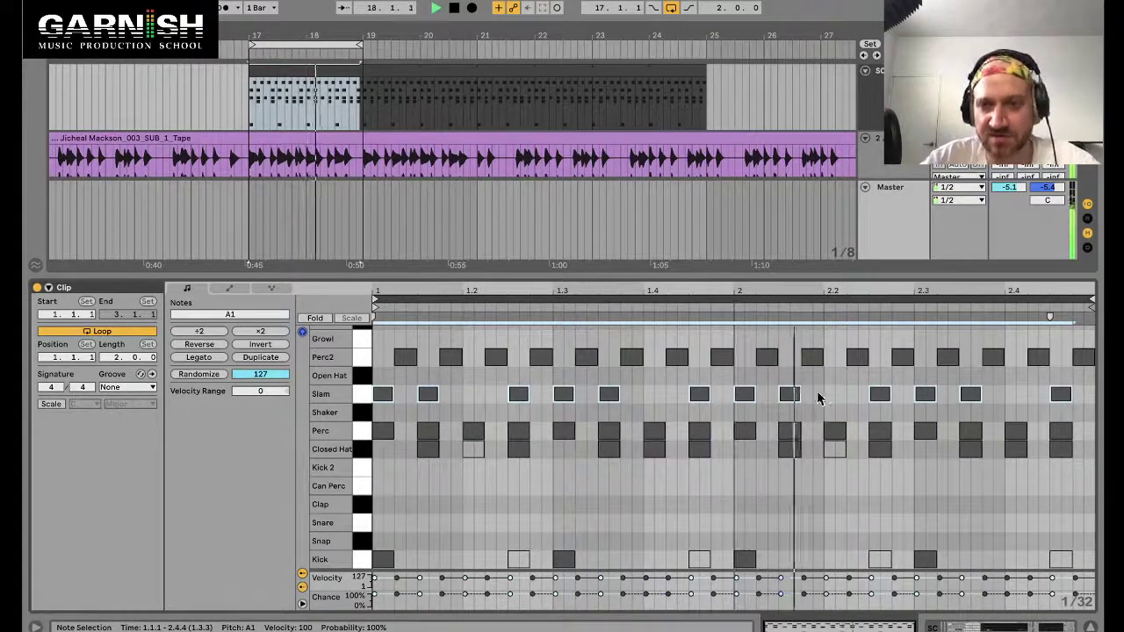
Copy the Slam note at 2.1.3 to 2.2.1, and try another copy at 2.4.1 before deleting it.
click(790, 394)
key(space)
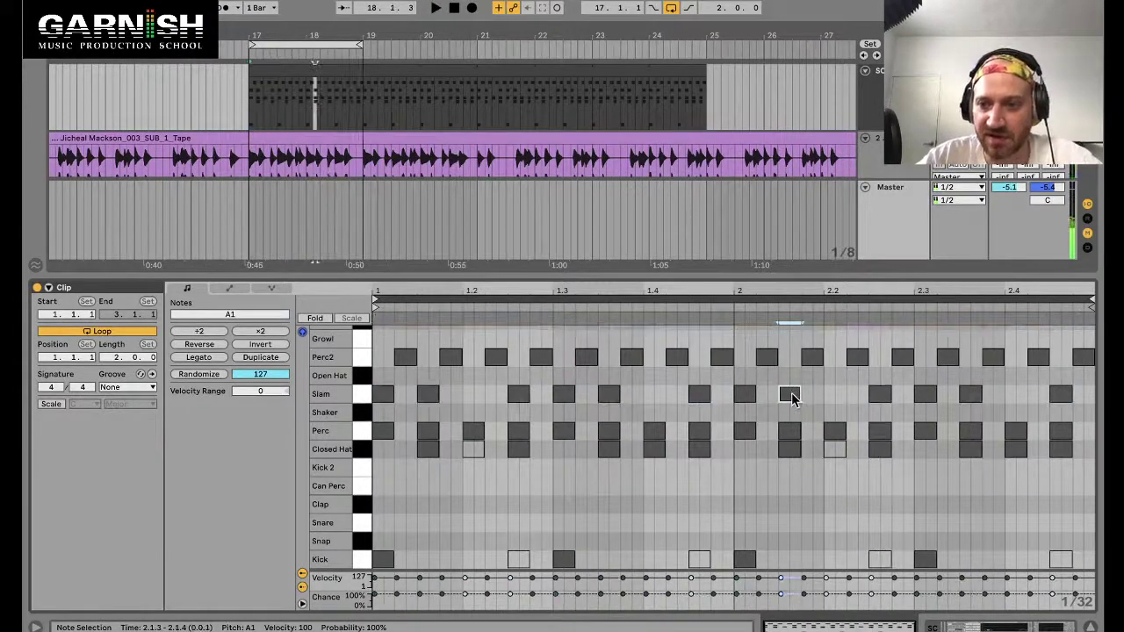
drag(791, 397, 1016, 397)
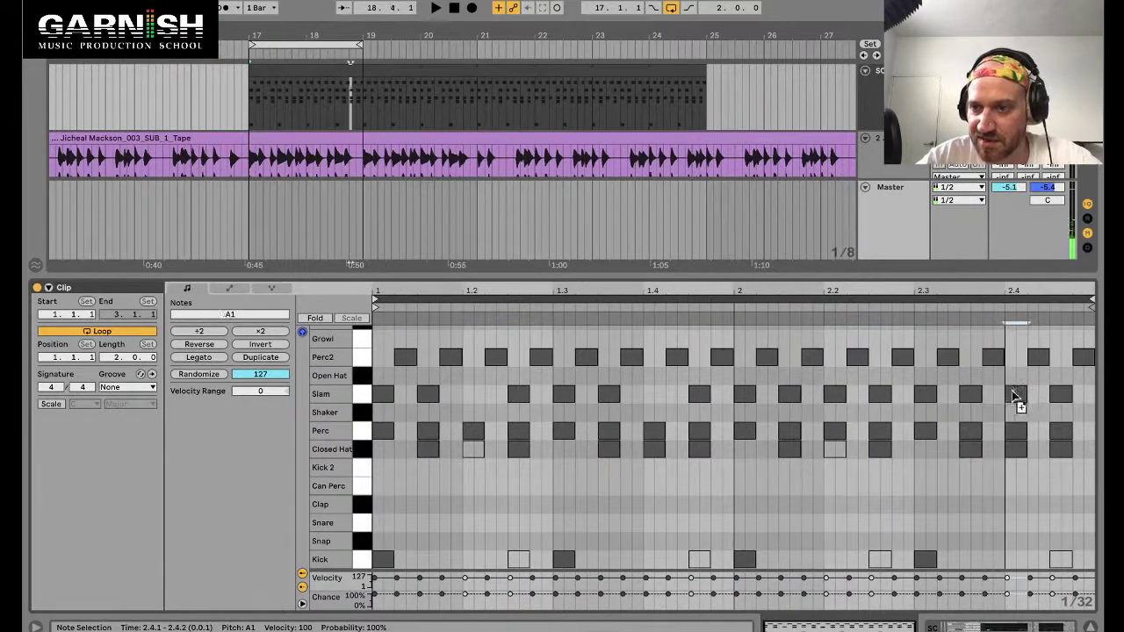
double_click(1016, 395)
key(space)
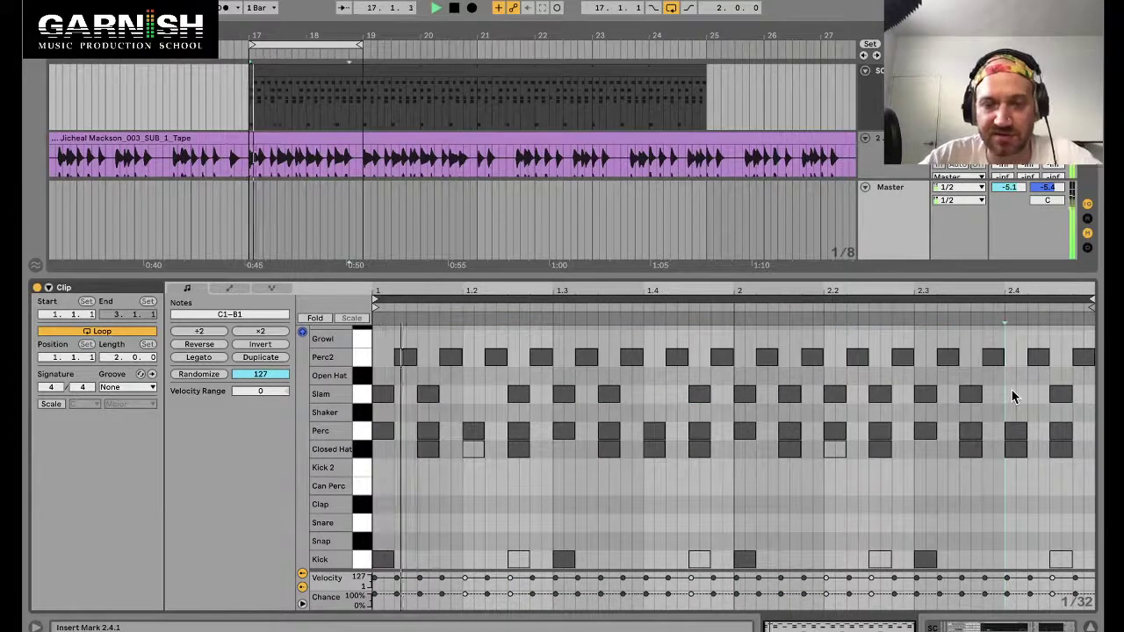
Add a Slam note at 2.4.1 and remove the one at 2.4.3, keeping the Perc and Closed Hat notes.
double_click(1016, 449)
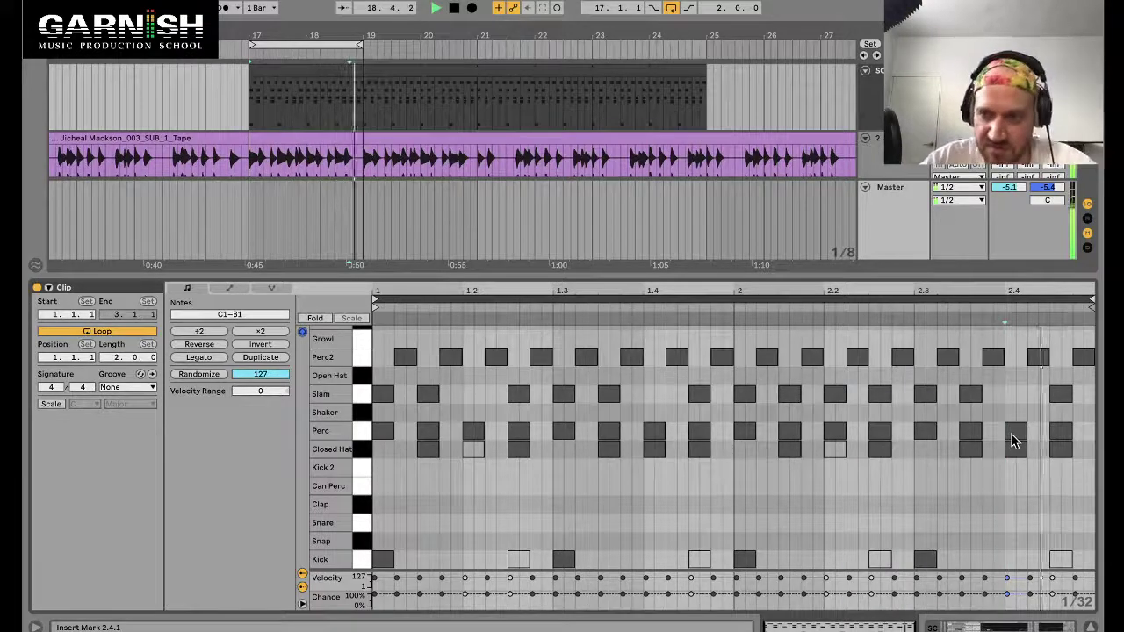
double_click(1011, 431)
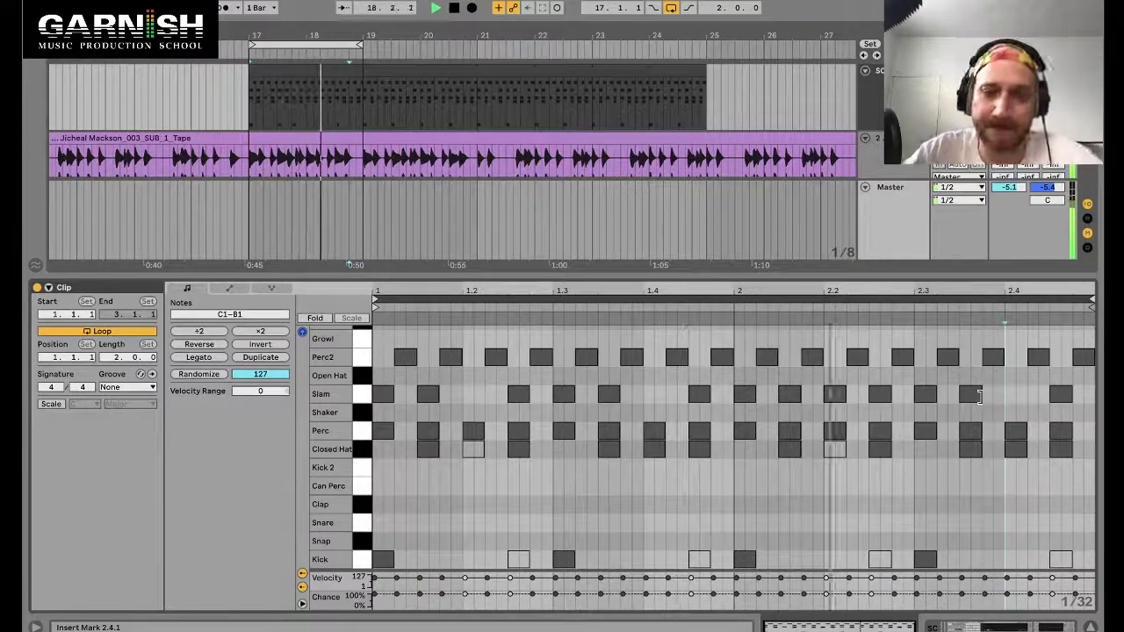
click(976, 395)
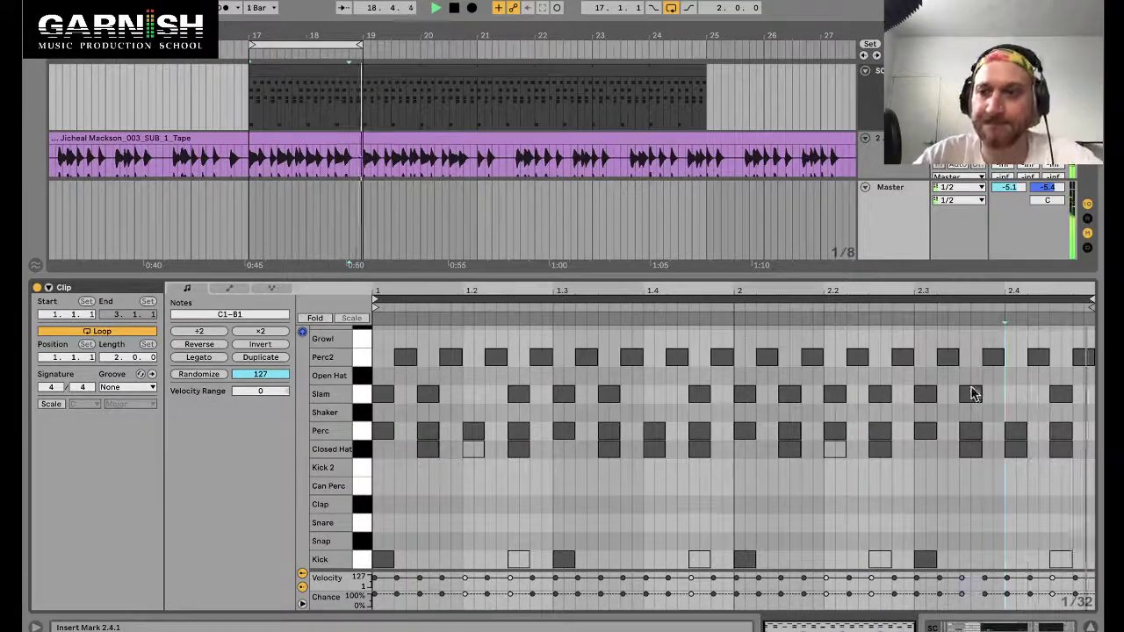
double_click(1016, 394)
click(1060, 397)
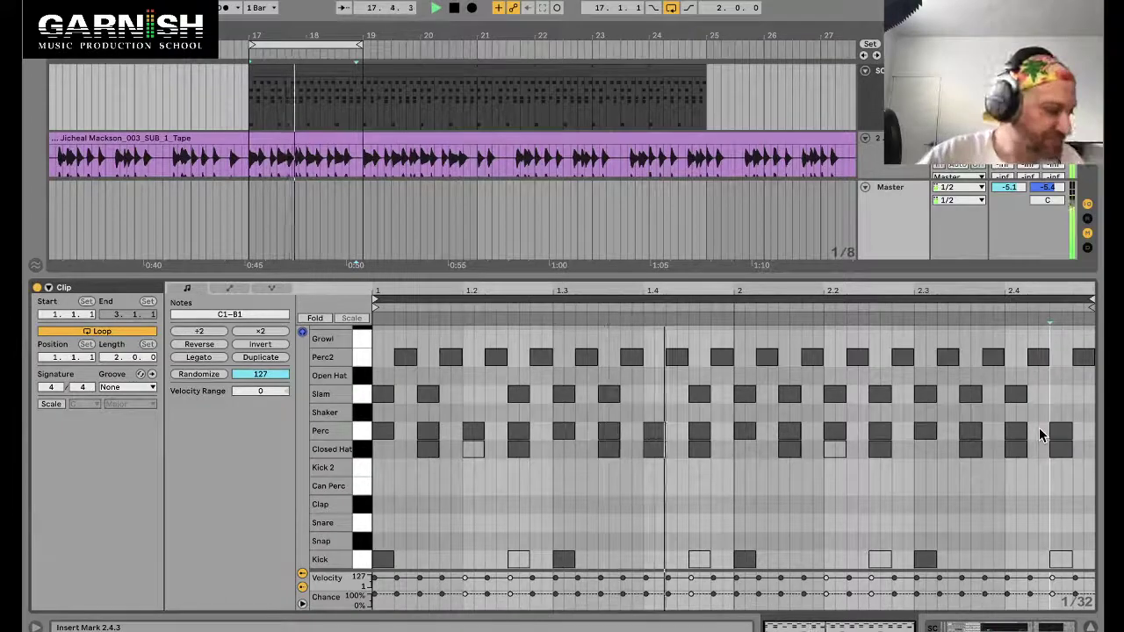
Lower the Drums track volume to -11.9 dB and hide the device view.
key(shift+Tab)
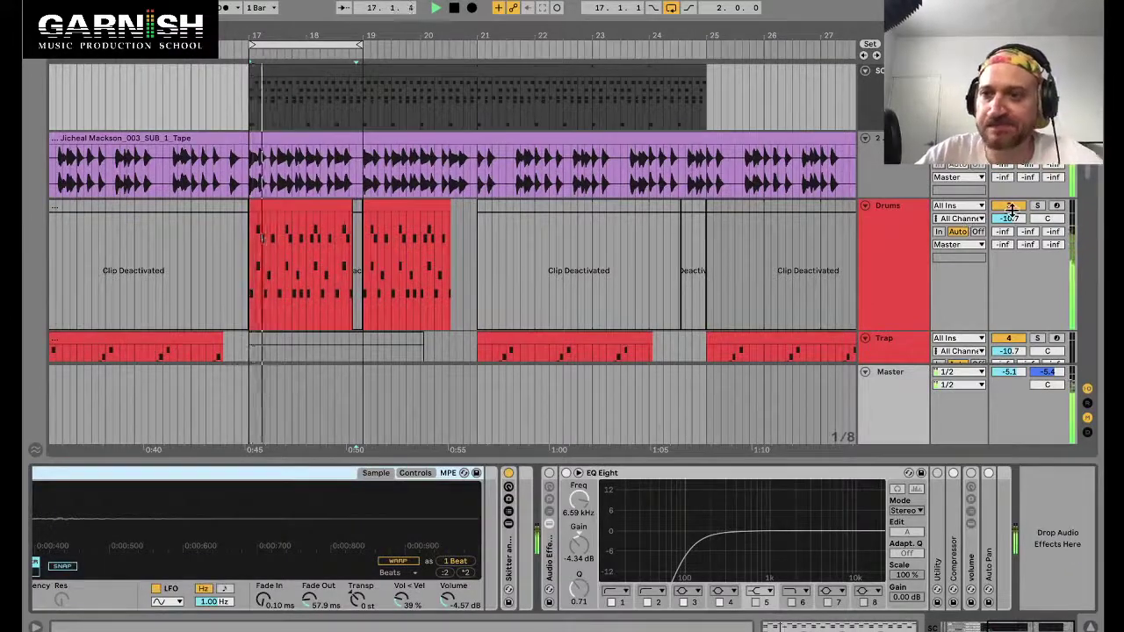
scroll(1016, 218, down, 3)
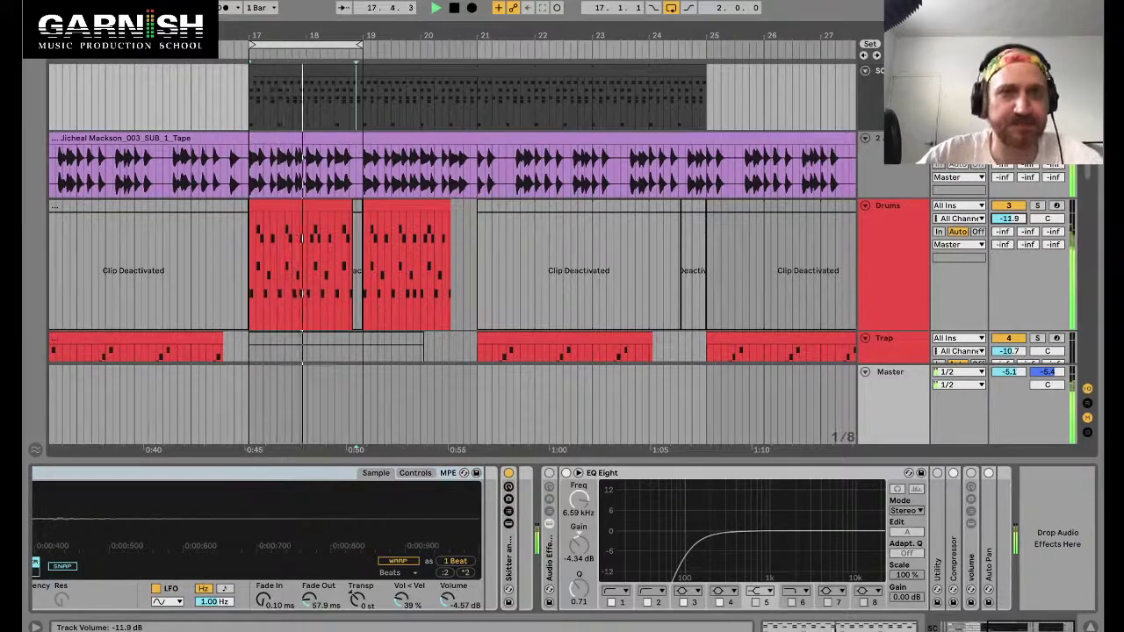
key(ctrl+alt+l)
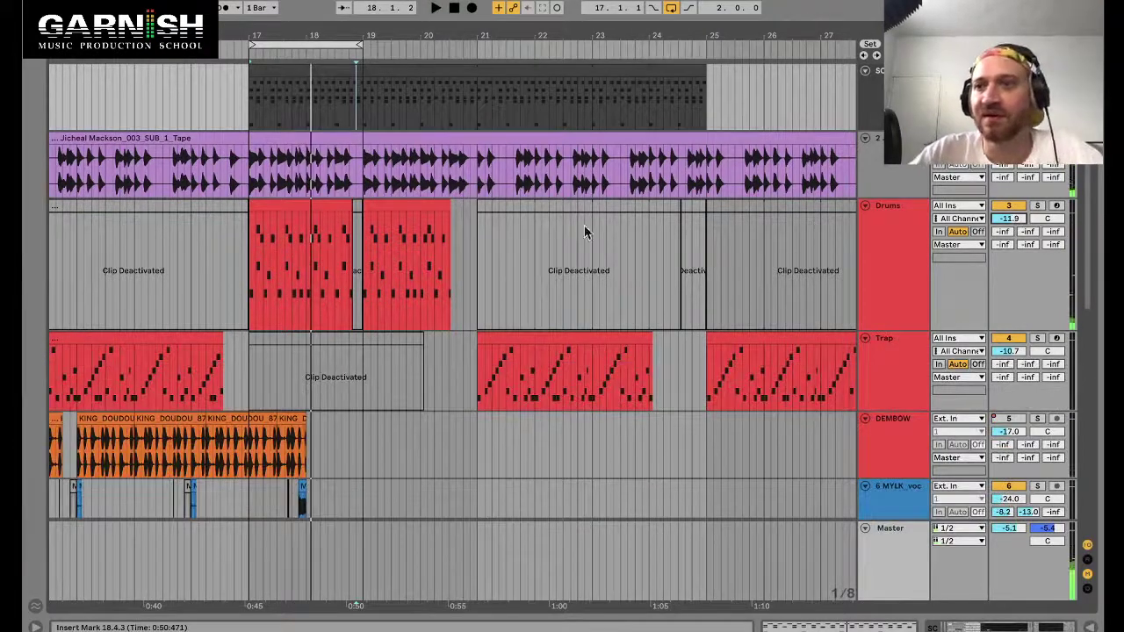
Find the 9 Instrument track in the arrangement and open its clip starting at bar 17.
scroll(293, 294, down, 10)
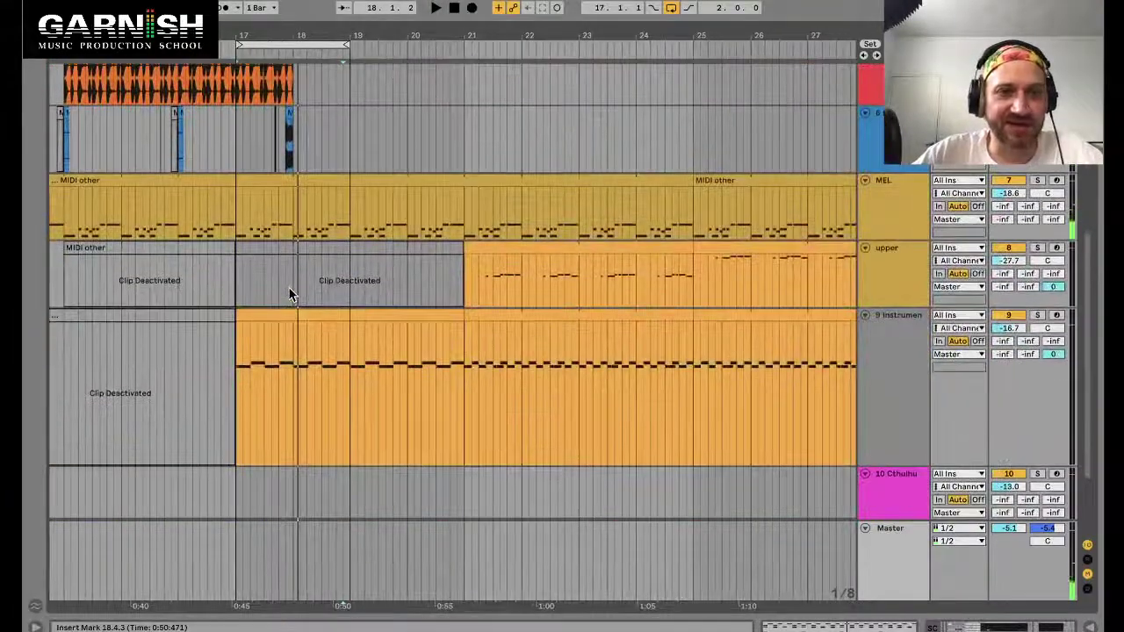
scroll(687, 323, up, 3)
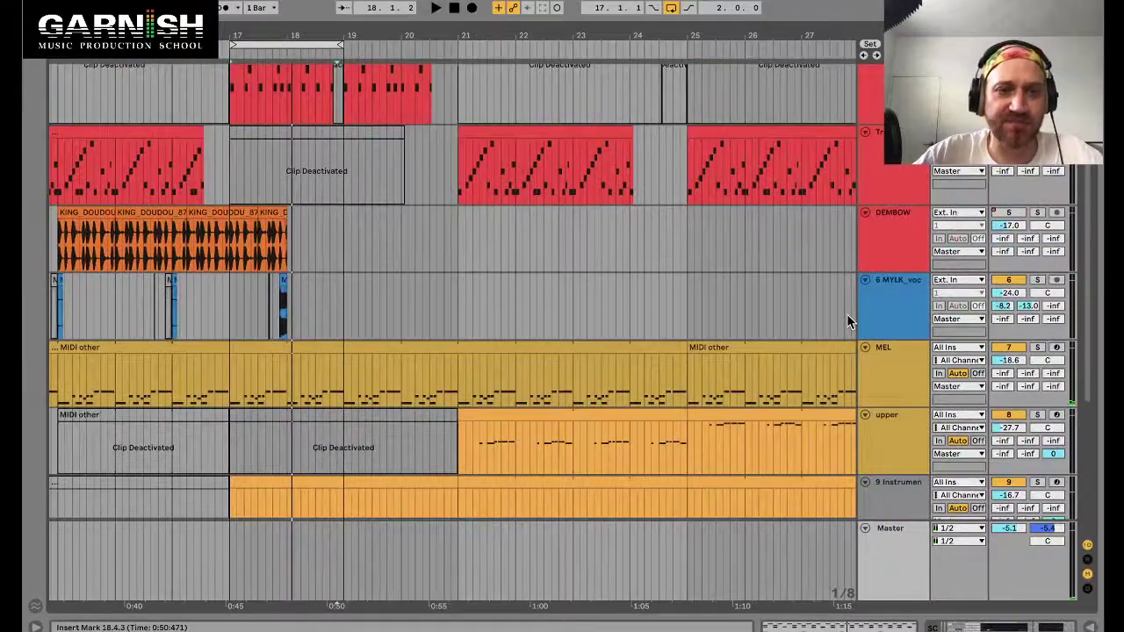
scroll(846, 313, up, 2)
scroll(848, 321, down, 3)
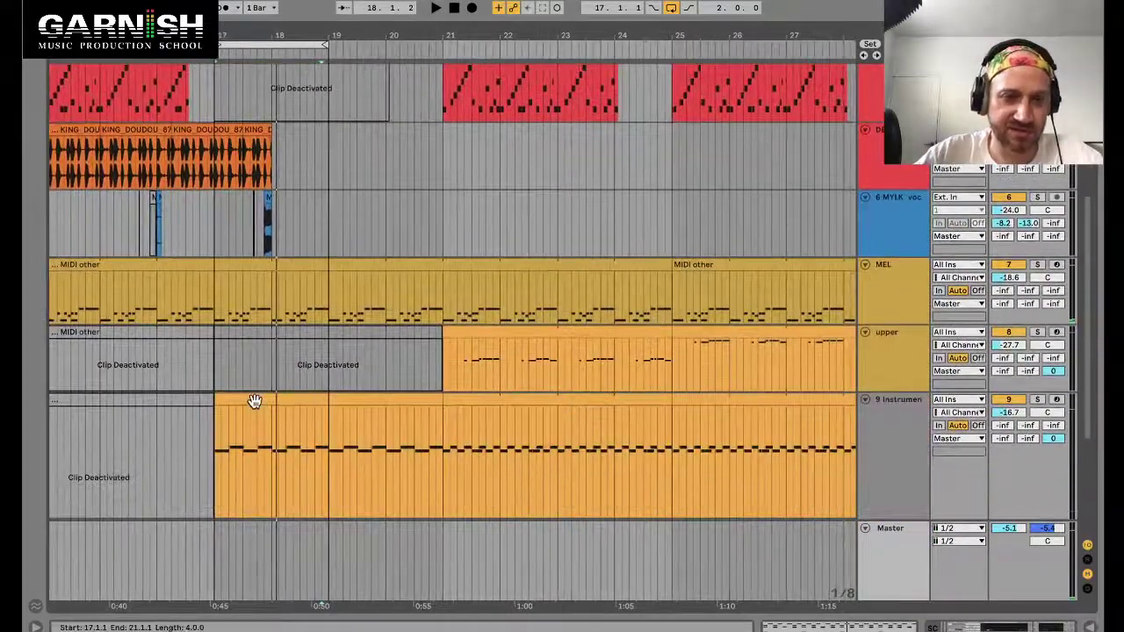
click(254, 401)
double_click(253, 400)
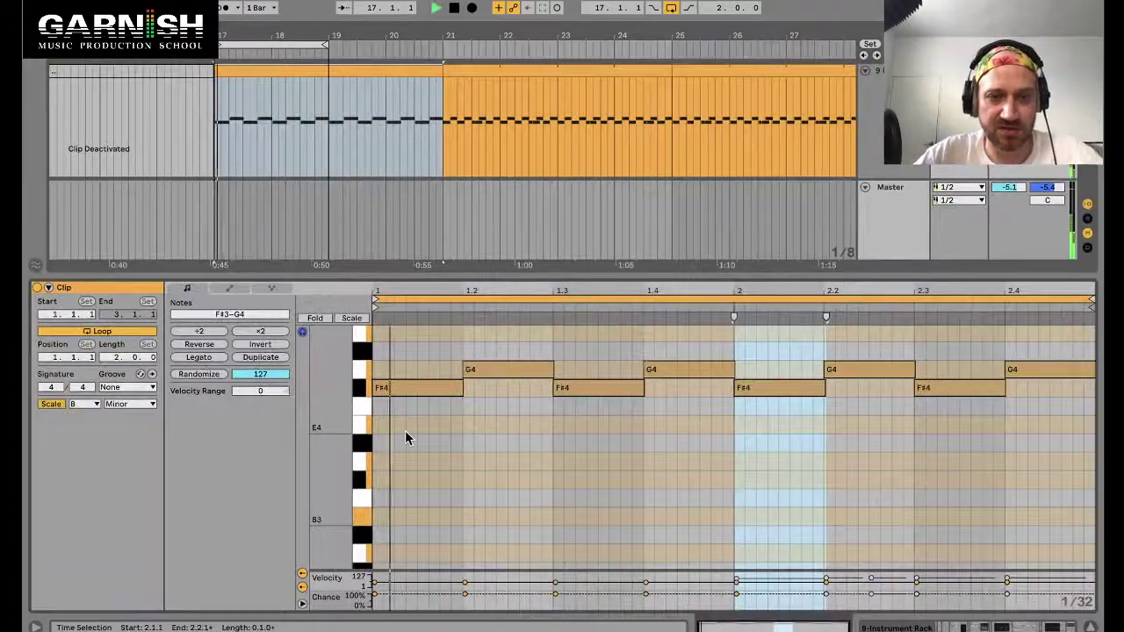
Play the loop and examine the 9 Instrument device chain, including the instrument rack, Gate, Hybrid Reverb and EQ Eight.
key(shift+Tab)
key(space)
scroll(356, 524, left, 10)
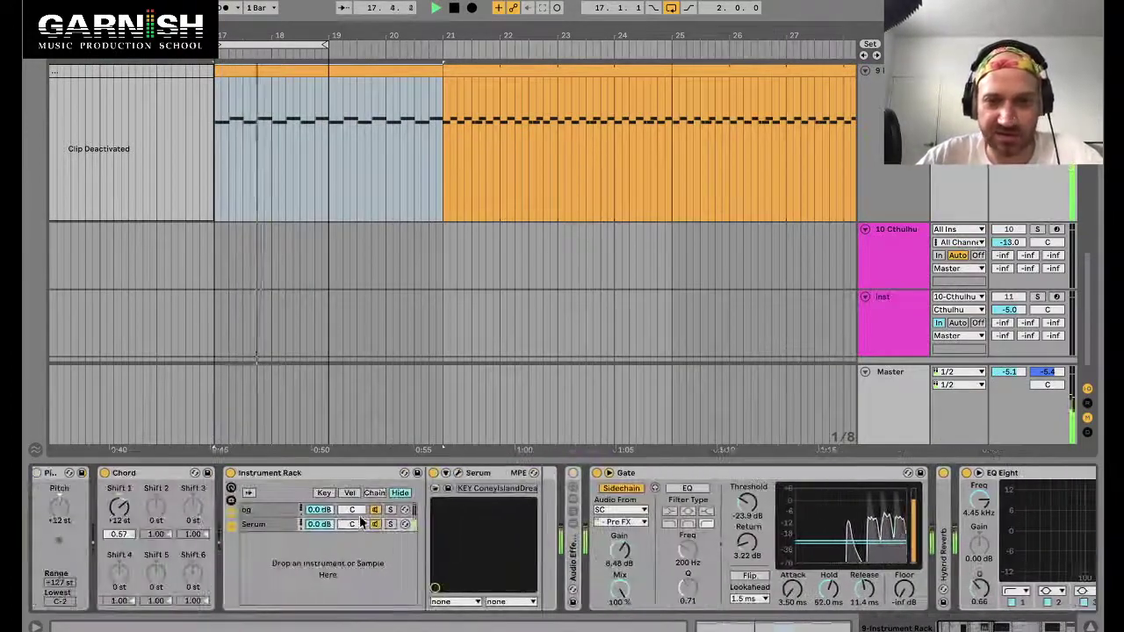
scroll(692, 479, right, 10)
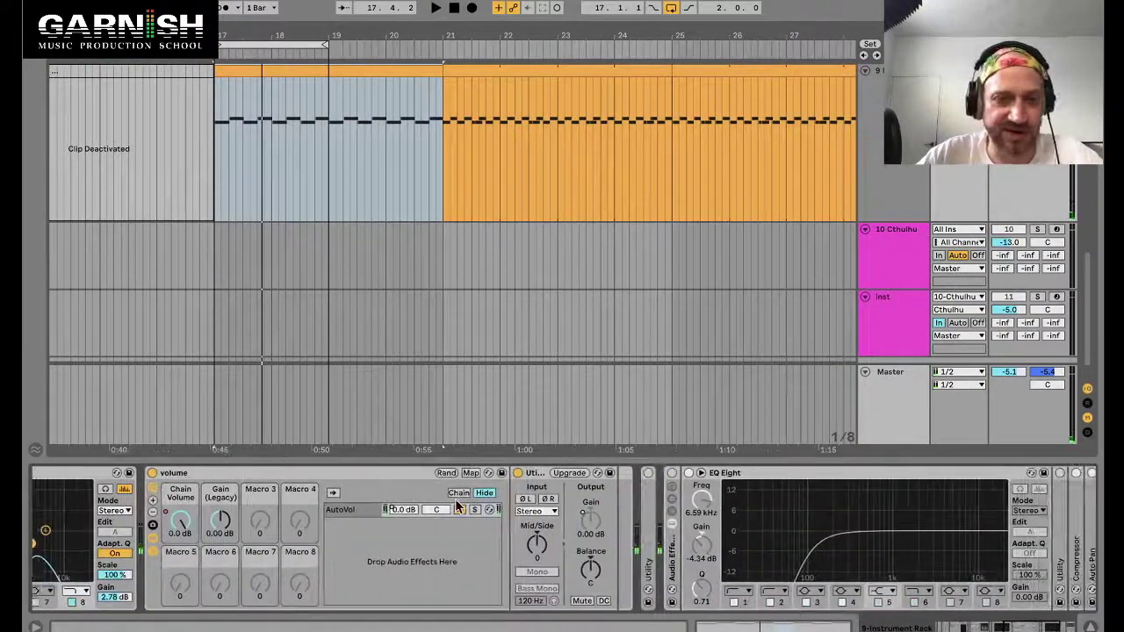
scroll(457, 507, left, 5)
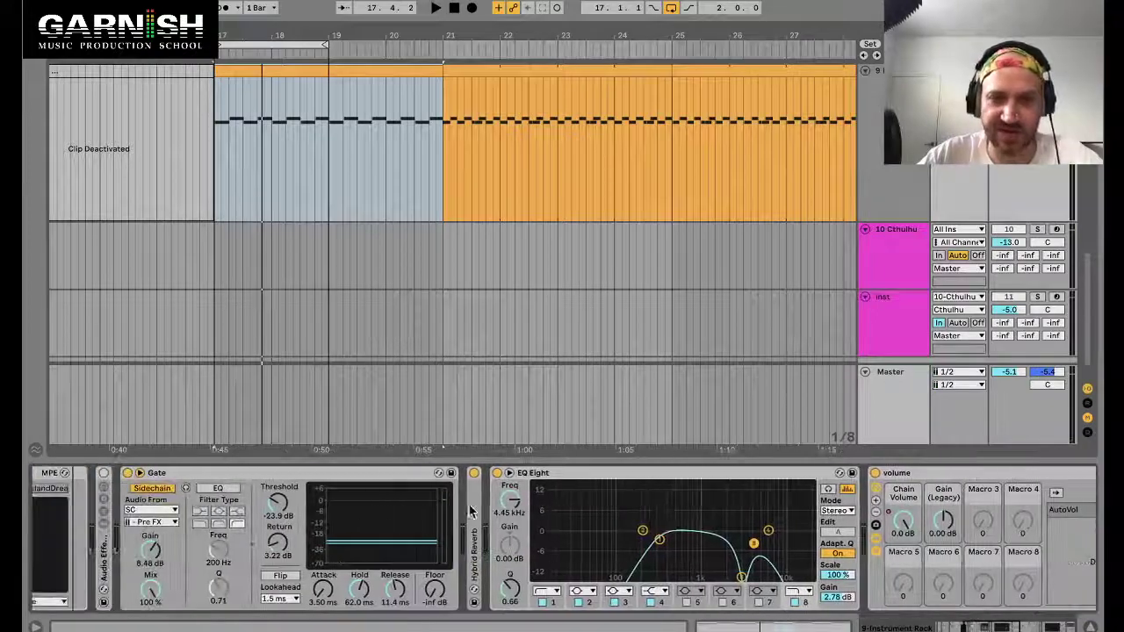
scroll(479, 519, left, 3)
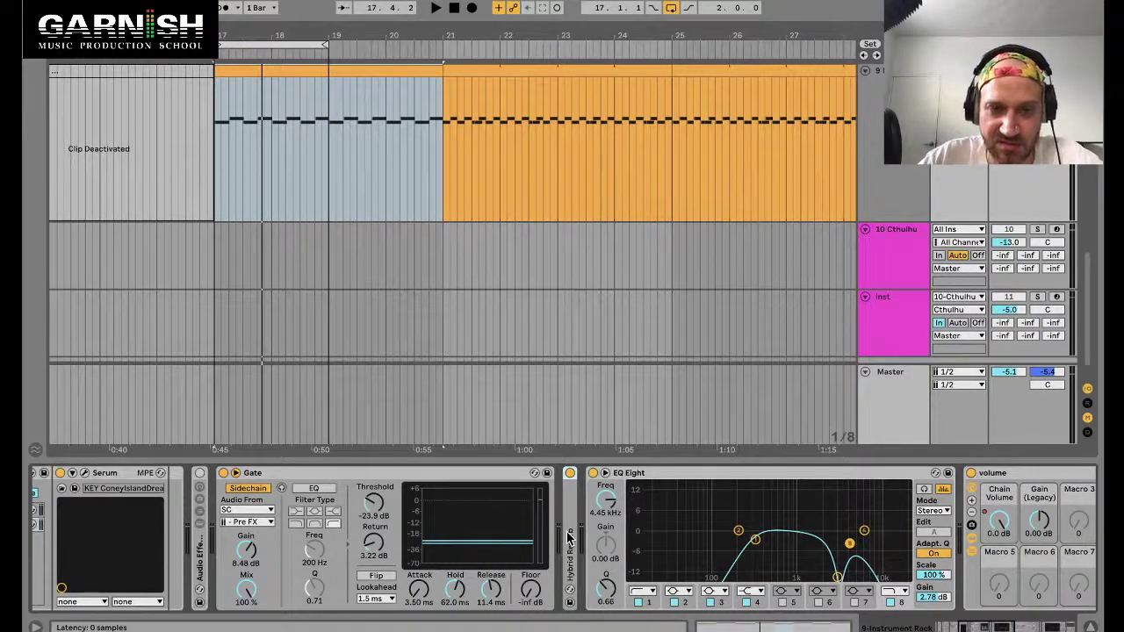
Play the loop, try Hybrid Reverb before the Gate, and return it to its place after the Gate.
key(space)
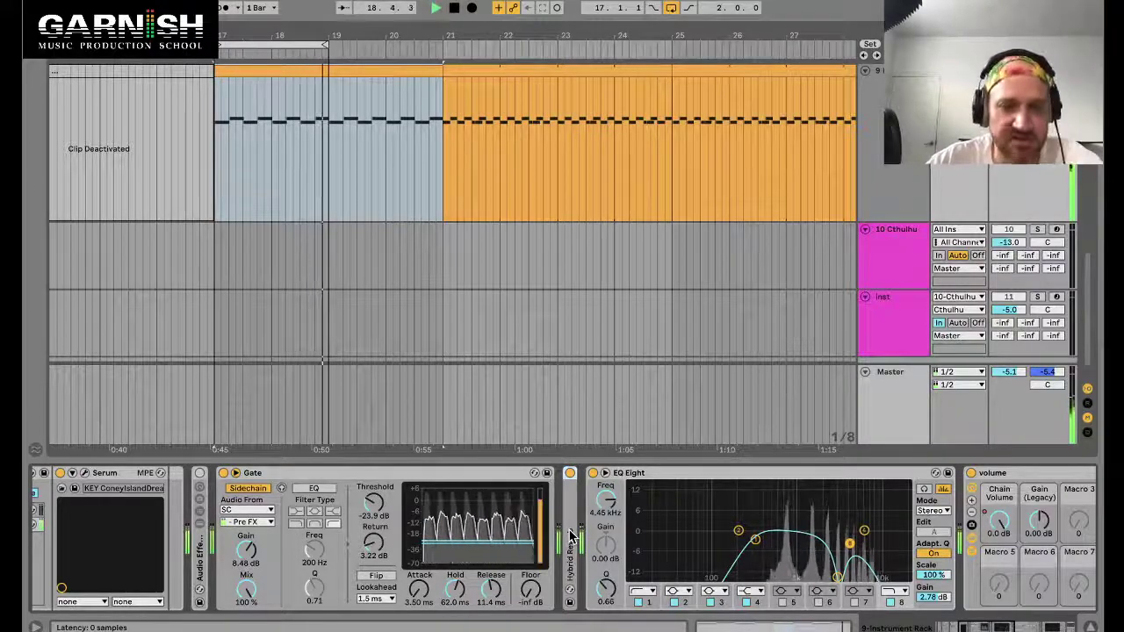
drag(569, 534, 236, 545)
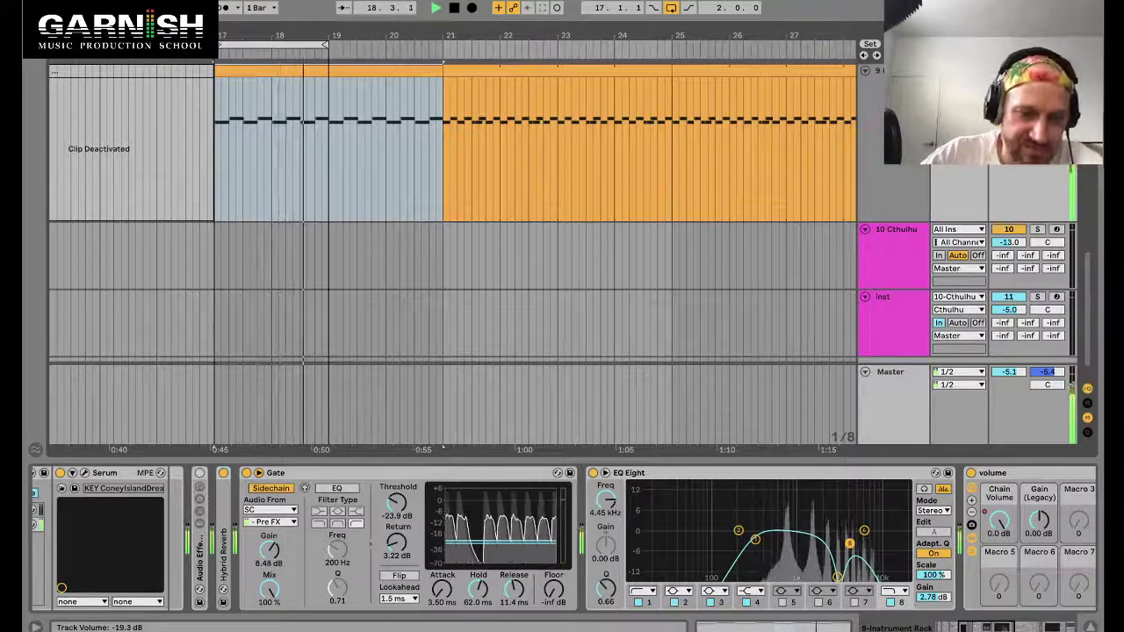
click(224, 474)
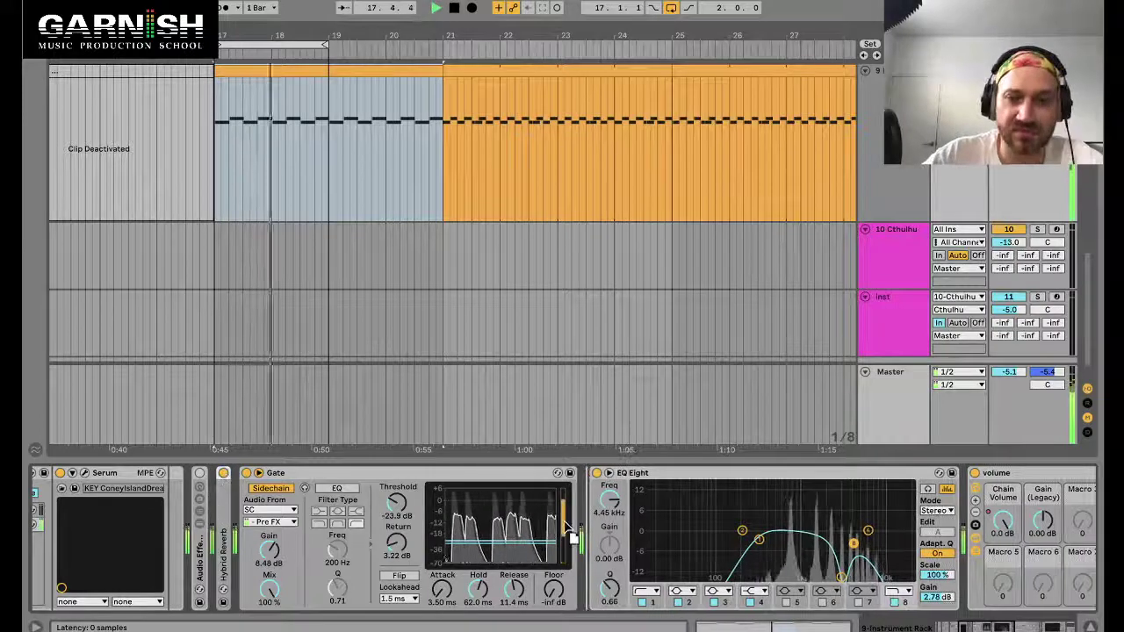
drag(562, 522, 568, 527)
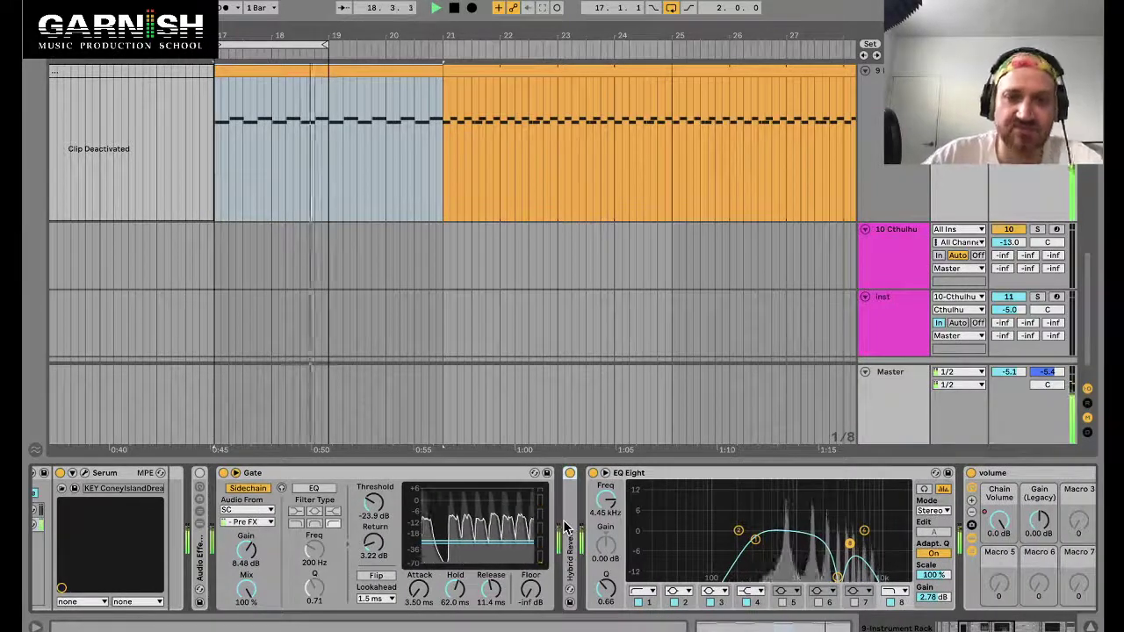
key(space)
Unfold Hybrid Reverb, place the Gate after it, and set the reverb's Dry/Wet to 35%.
double_click(567, 525)
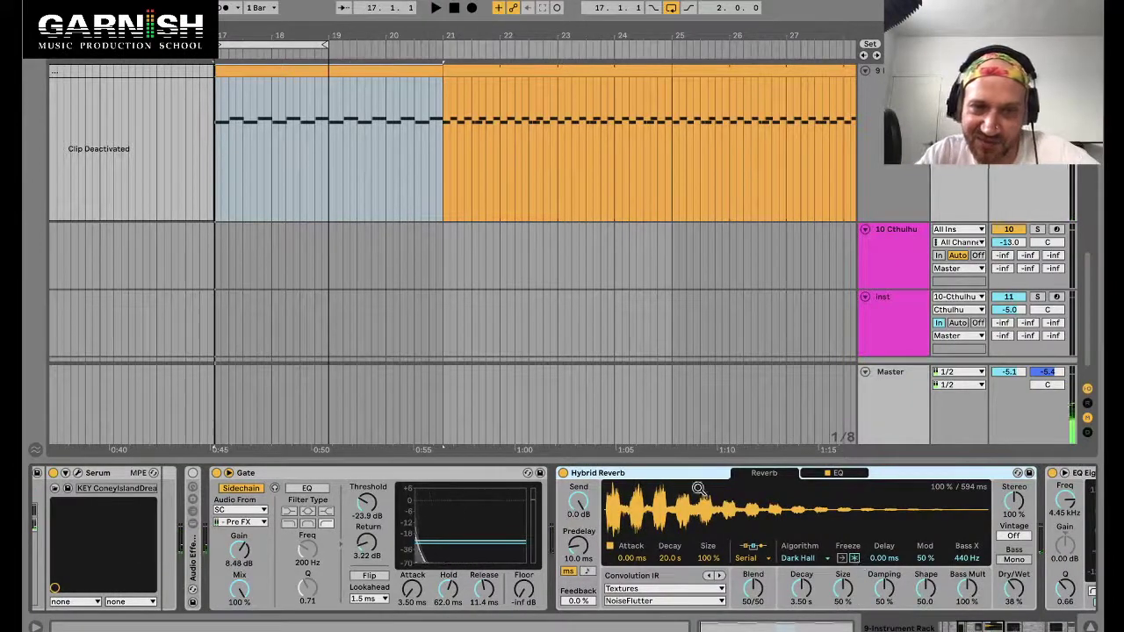
drag(249, 472, 1044, 491)
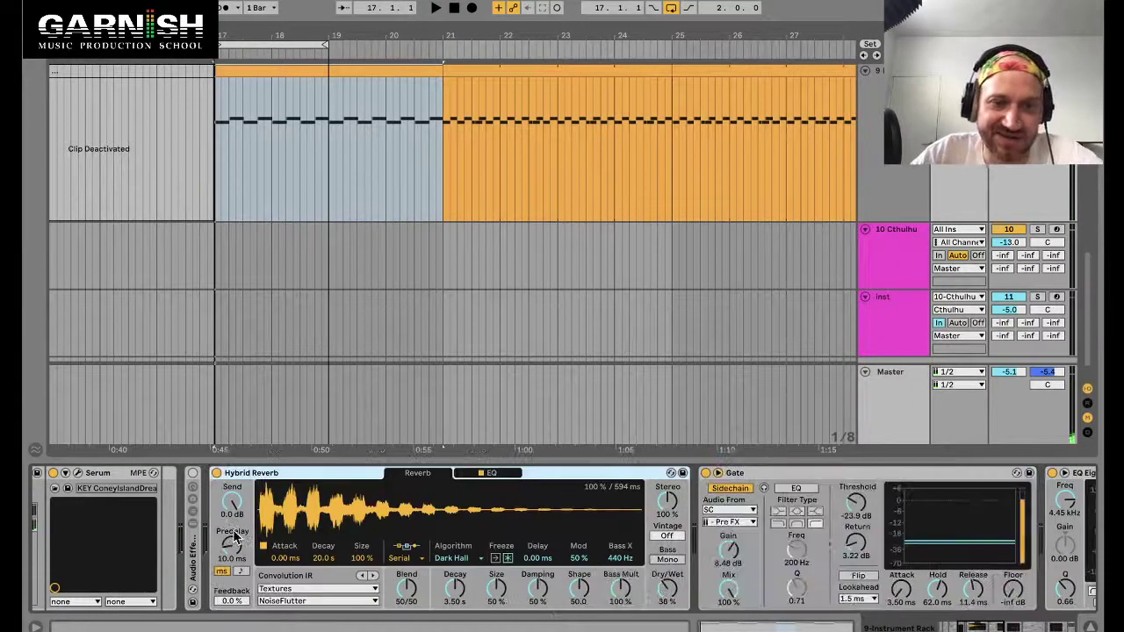
key(space)
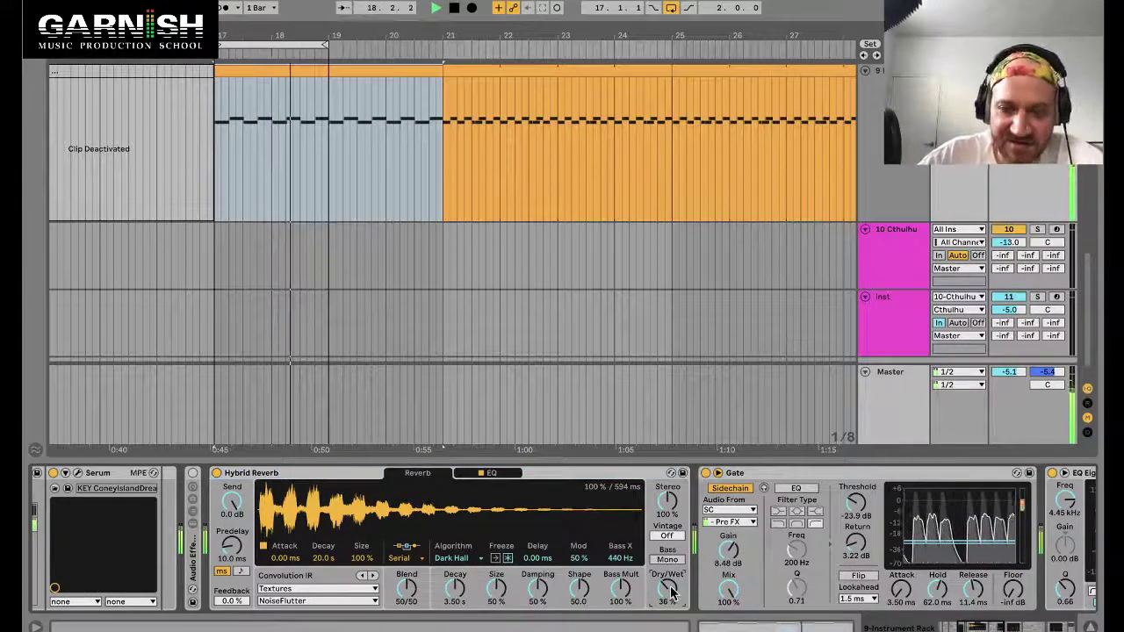
key(space)
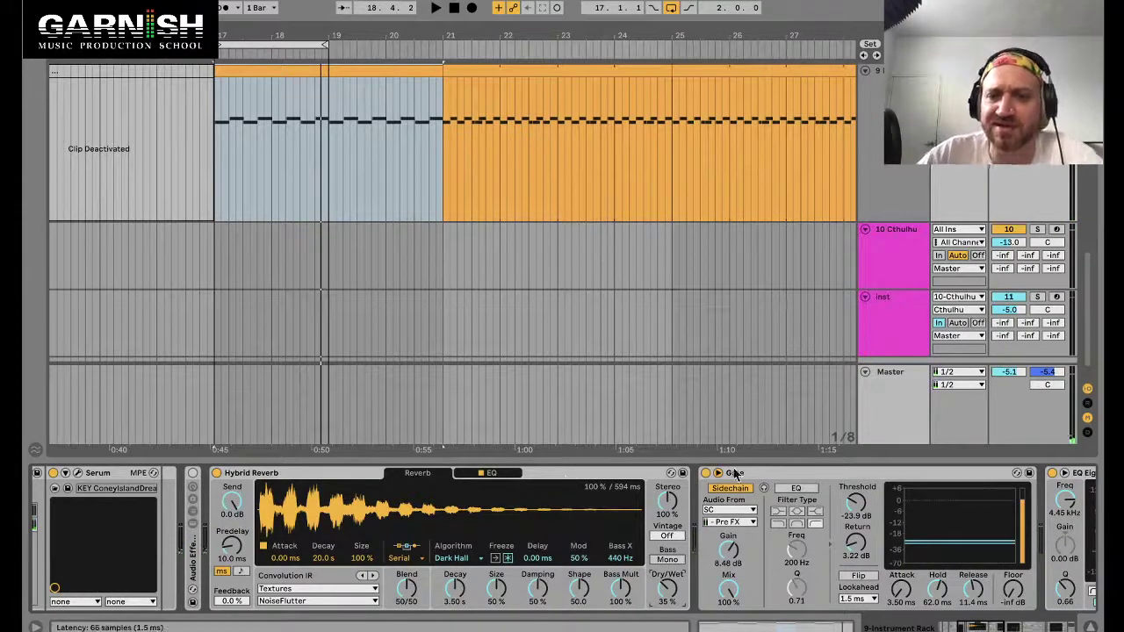
Compare the loop with the Gate ahead of Hybrid Reverb and restore the reverb-before-Gate order.
click(630, 475)
scroll(483, 498, right, 2)
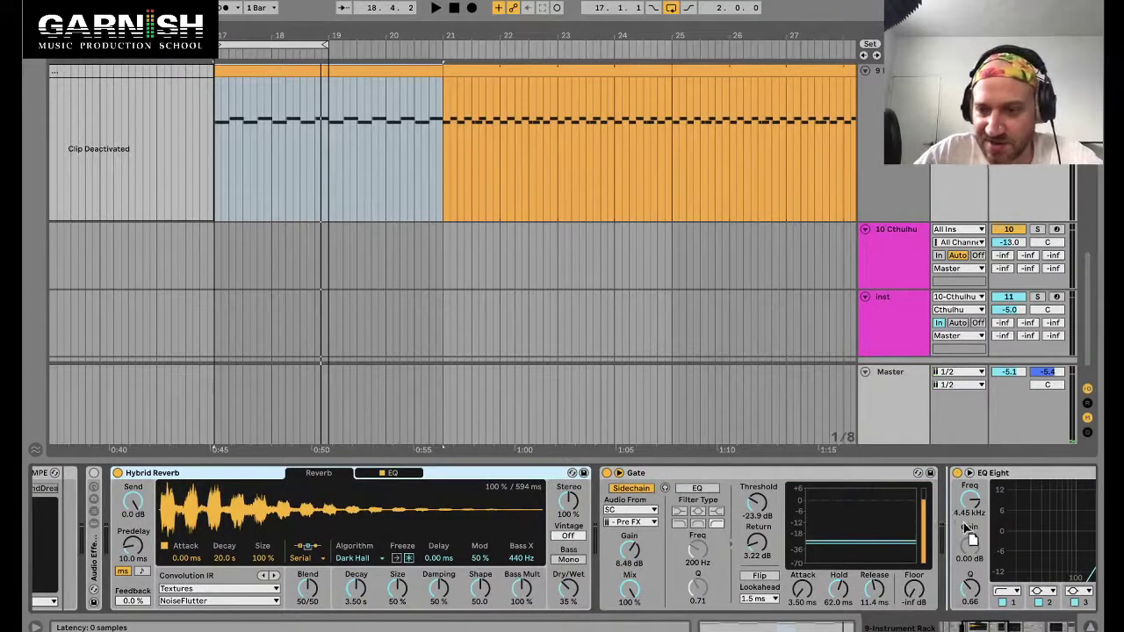
key(ctrl+z)
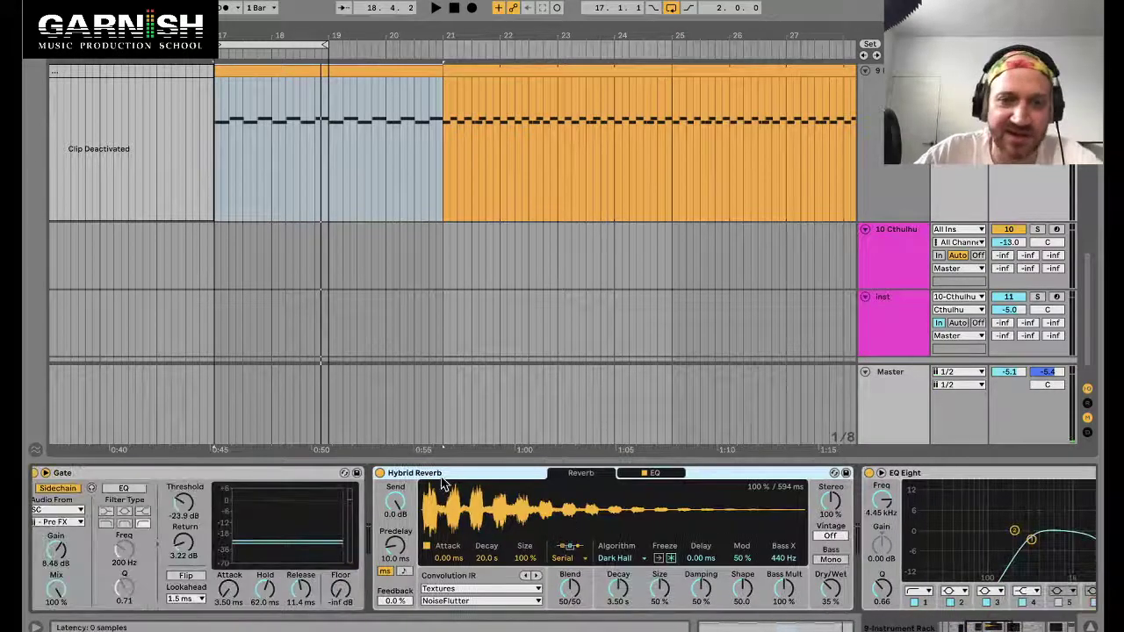
key(space)
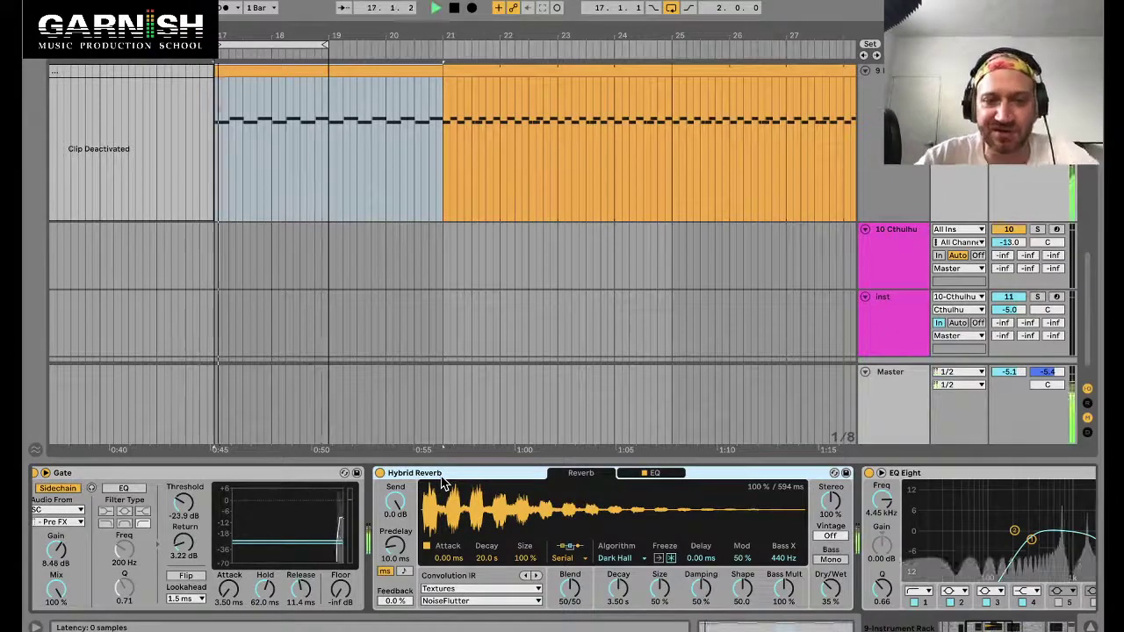
key(ctrl+z)
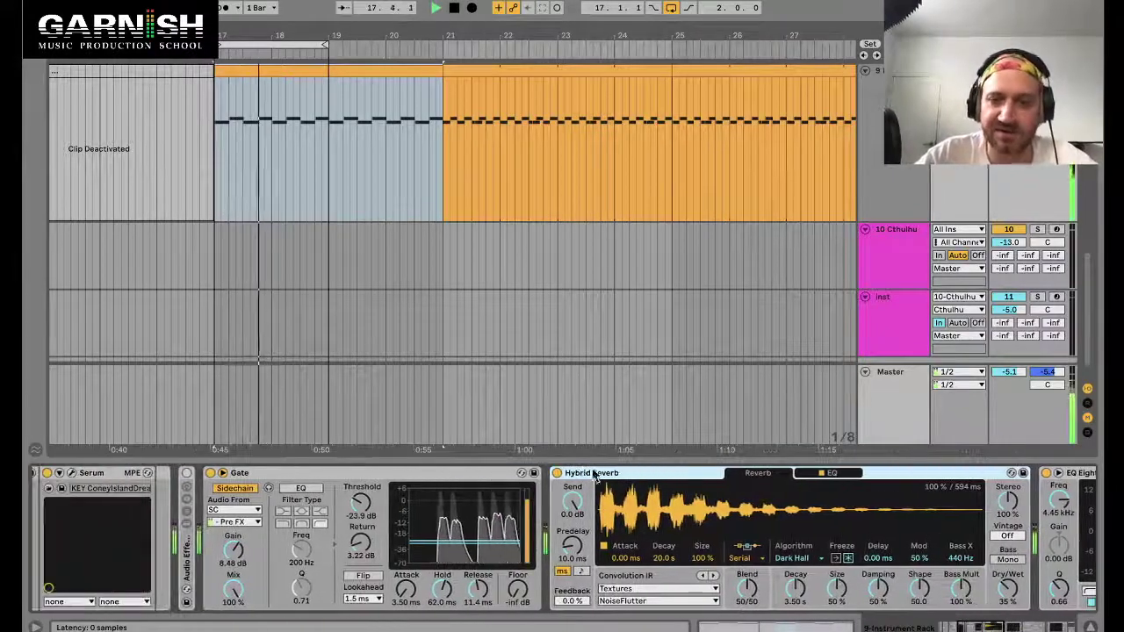
key(ctrl+z)
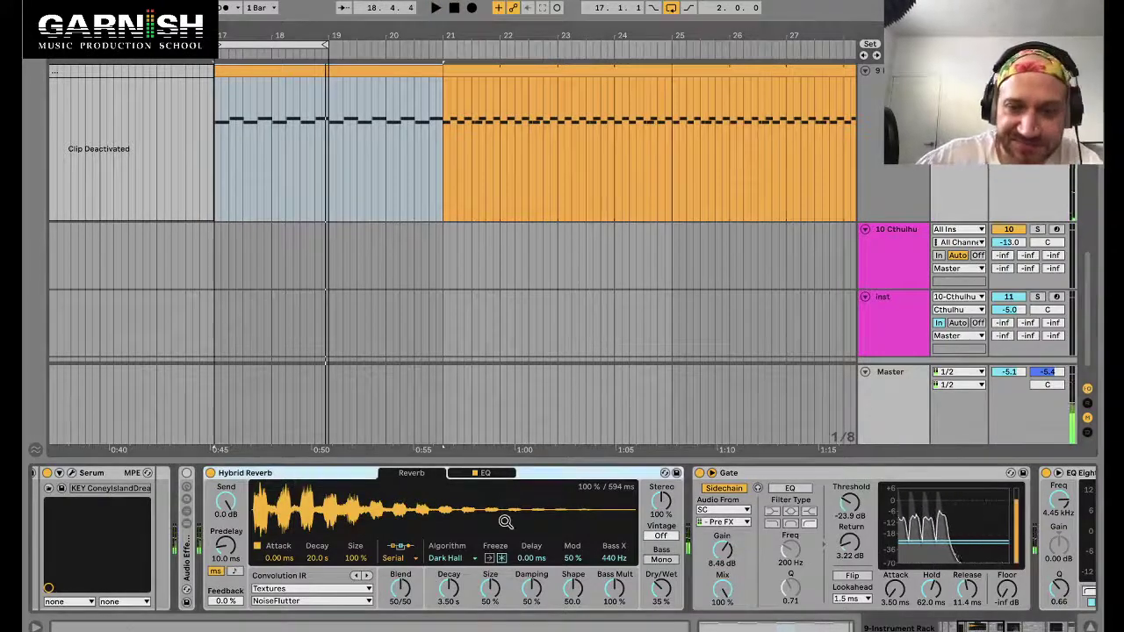
scroll(505, 522, right, 10)
scroll(421, 509, left, 12)
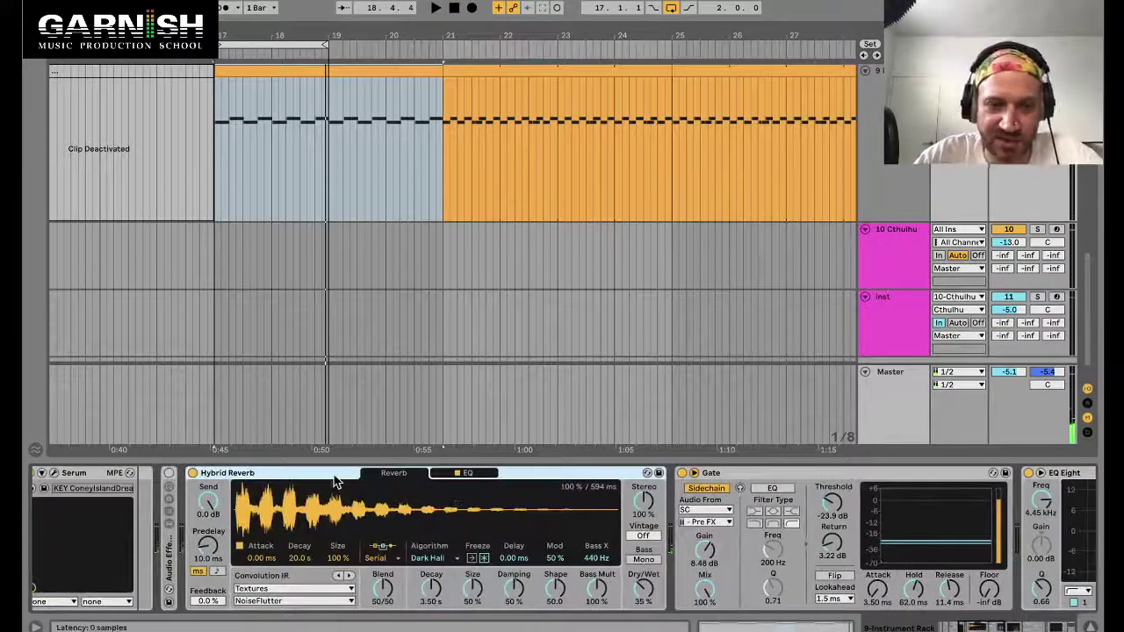
Set the loop to the four-bar 9 Instrument clip from bar 17 to bar 21.
scroll(893, 231, up, 10)
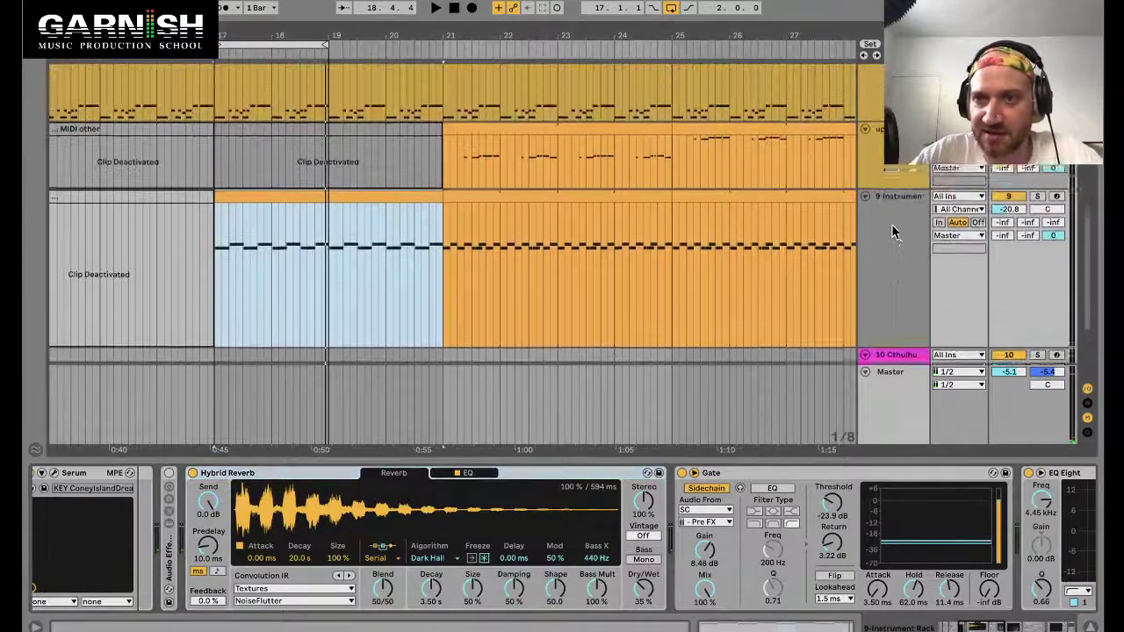
scroll(891, 231, up, 5)
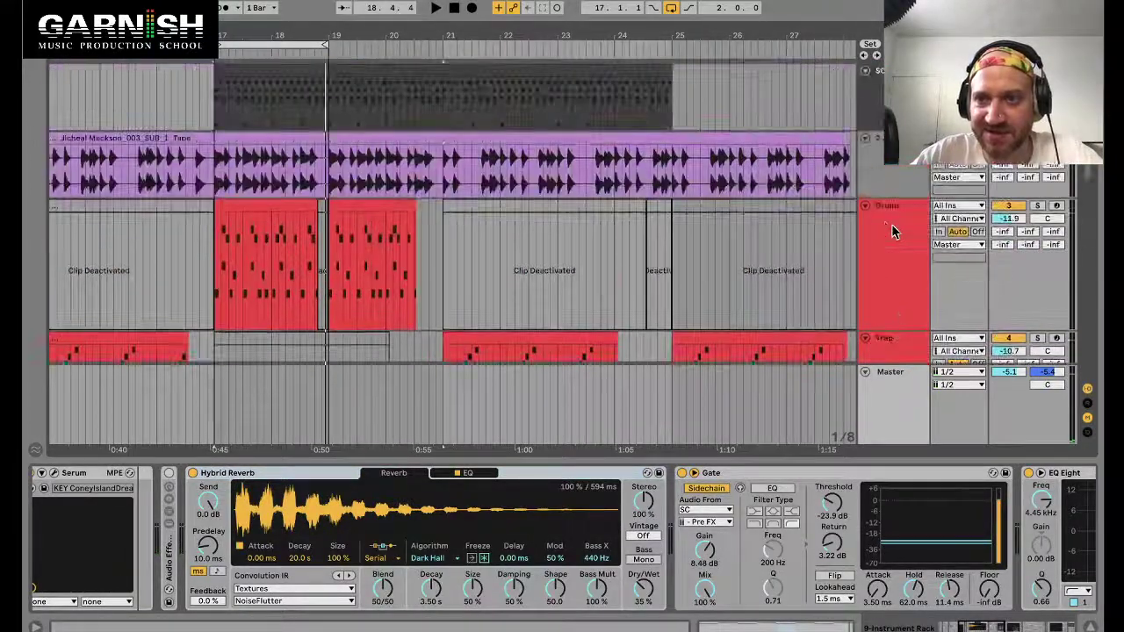
scroll(860, 279, up, 5)
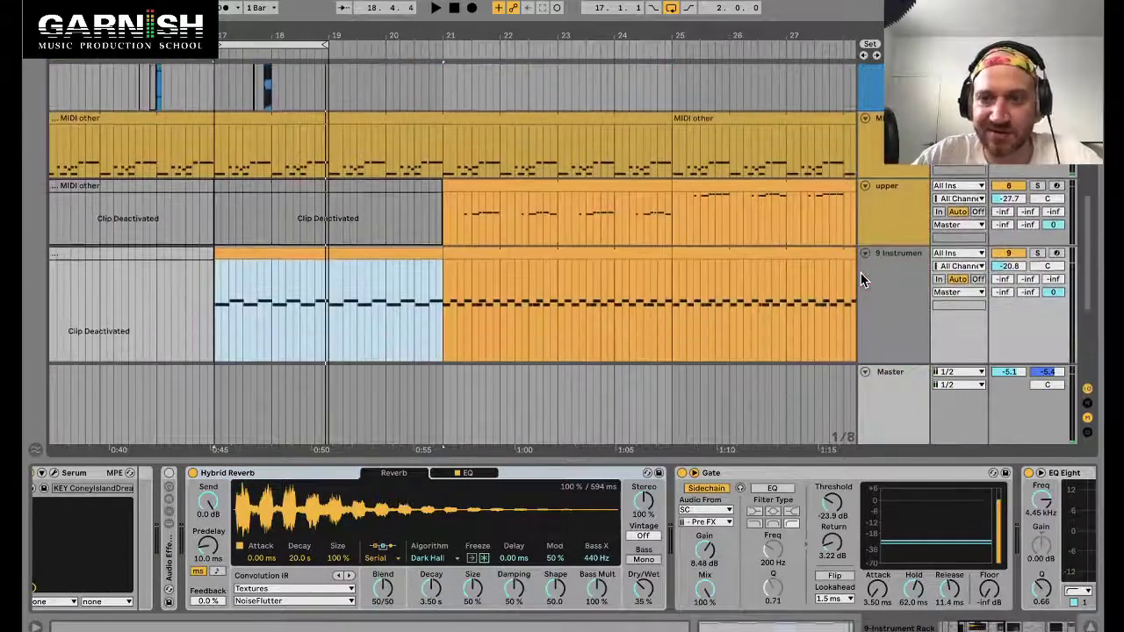
key(ctrl+l)
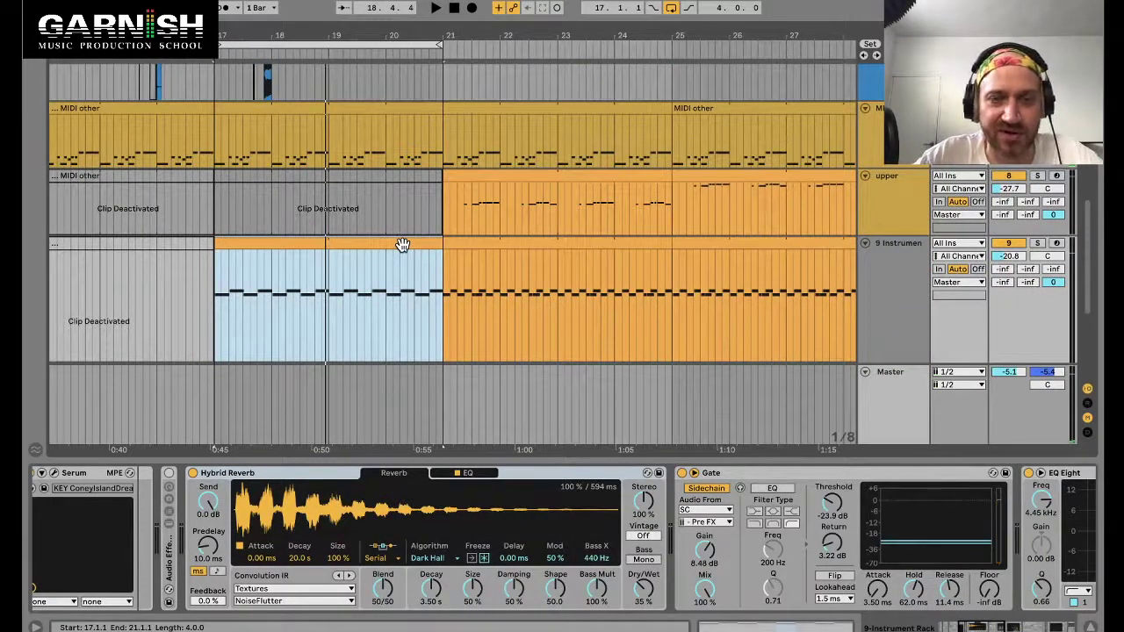
Duplicate the Gate that follows Hybrid Reverb in the 9 Instrument device chain.
scroll(268, 518, left, 5)
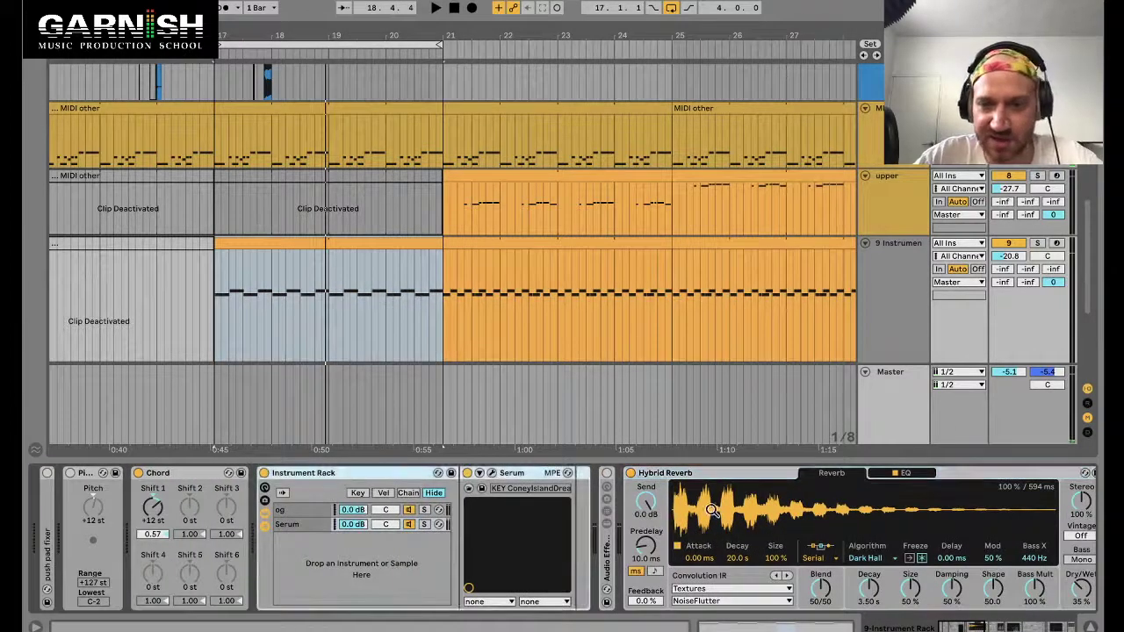
scroll(711, 511, right, 5)
scroll(513, 525, right, 5)
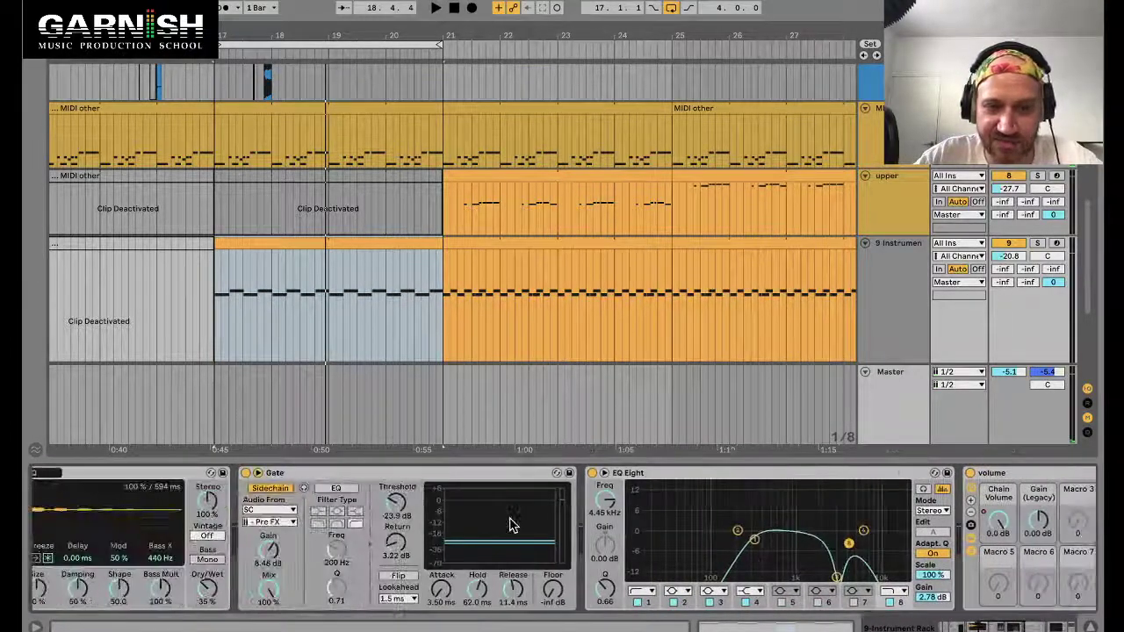
click(407, 477)
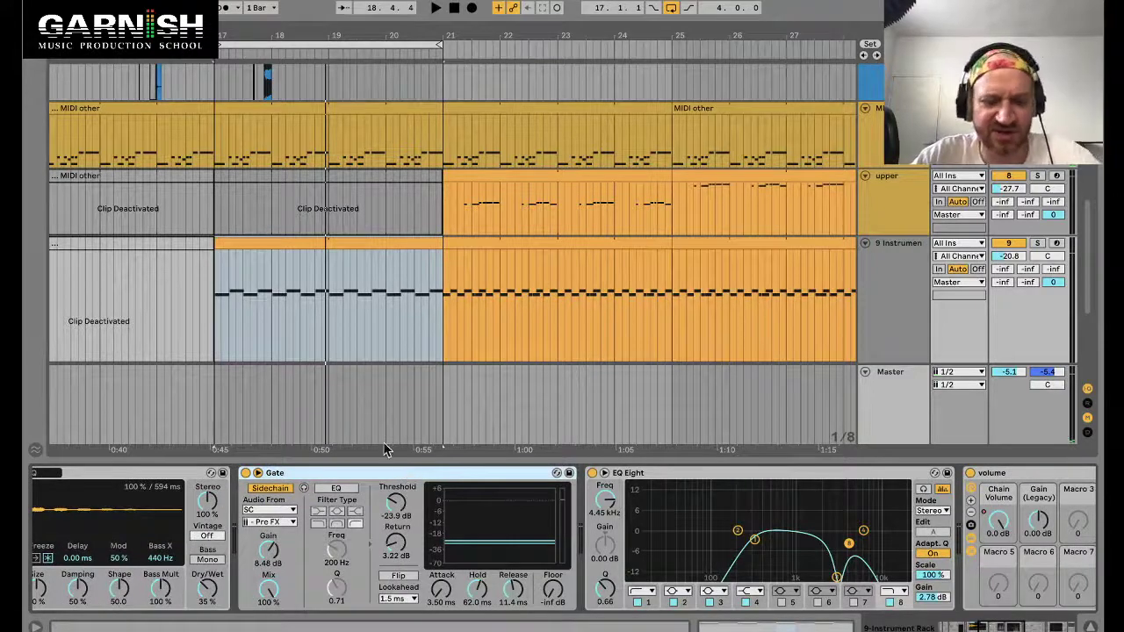
key(ctrl+alt+b)
click(407, 474)
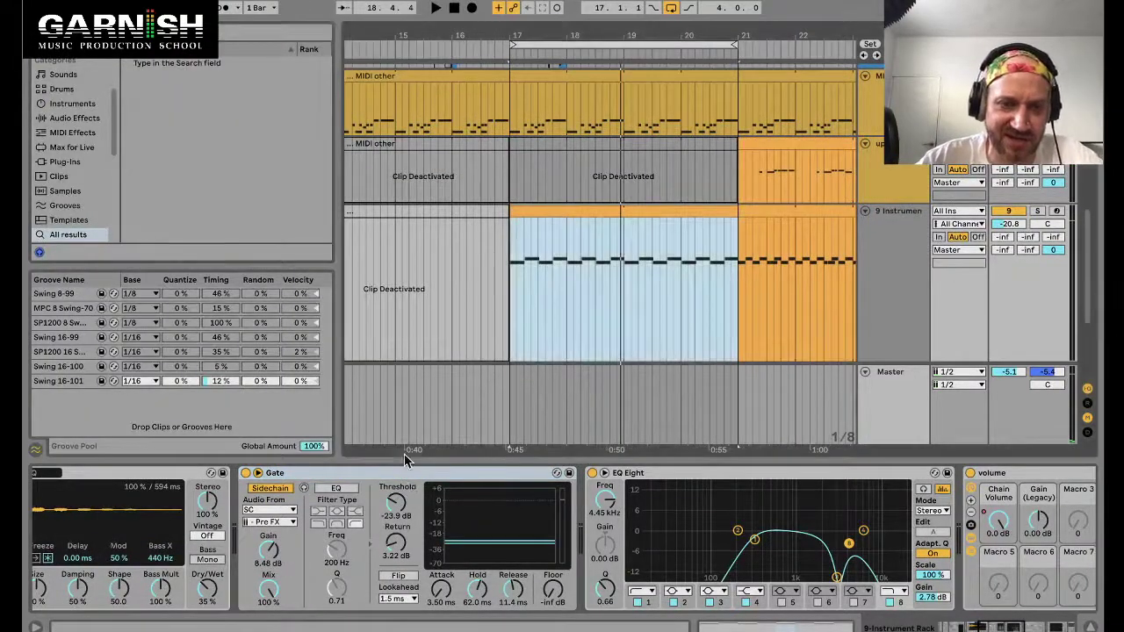
key(ctrl+d)
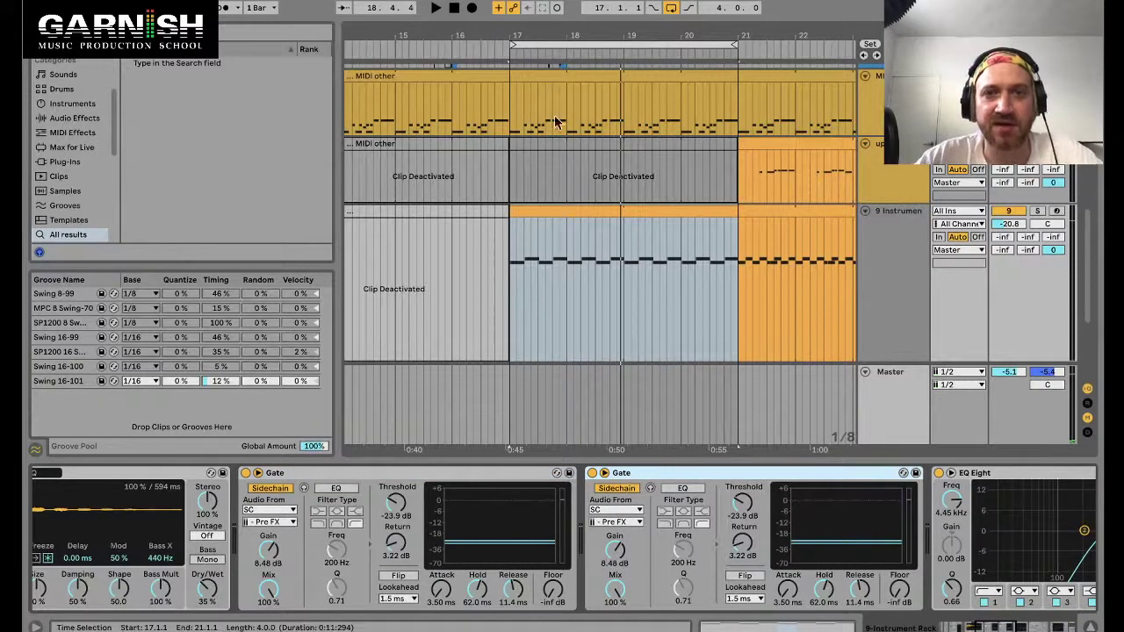
Show the SC track's Big Tune Fish drum rack, remove the solo from the Slam pad and play the loop.
scroll(554, 115, up, 10)
double_click(539, 76)
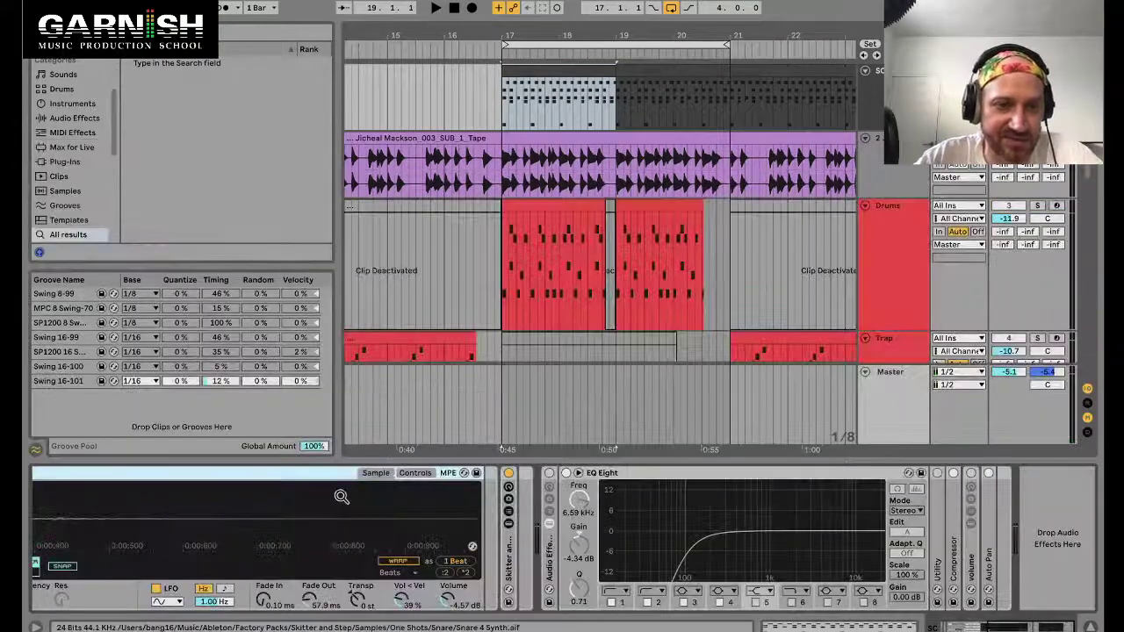
scroll(300, 552, left, 5)
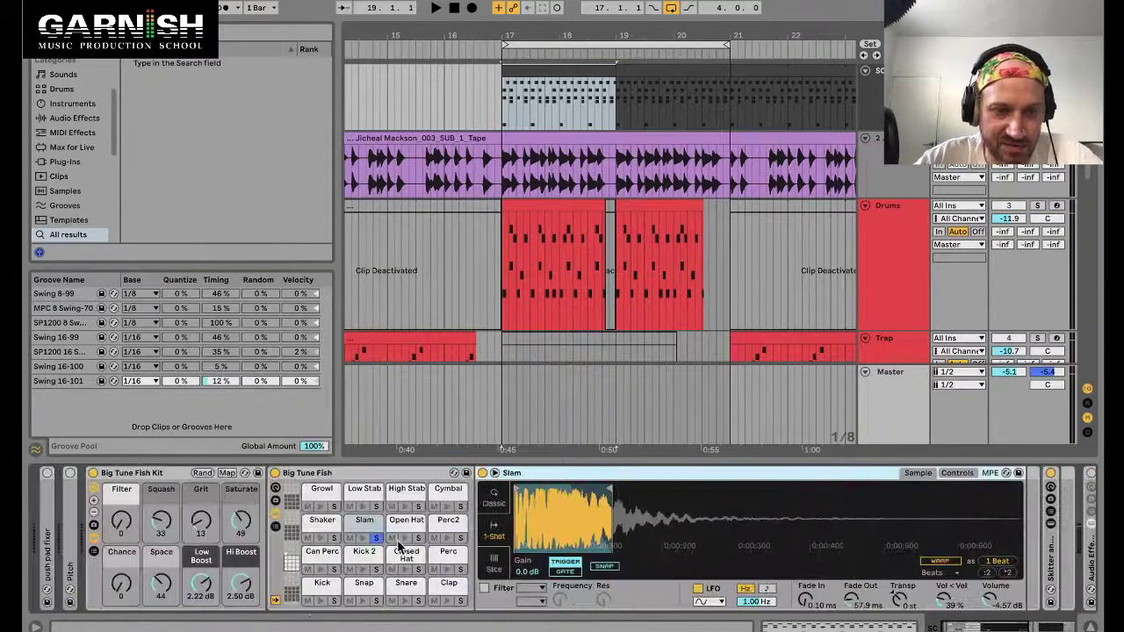
key(space)
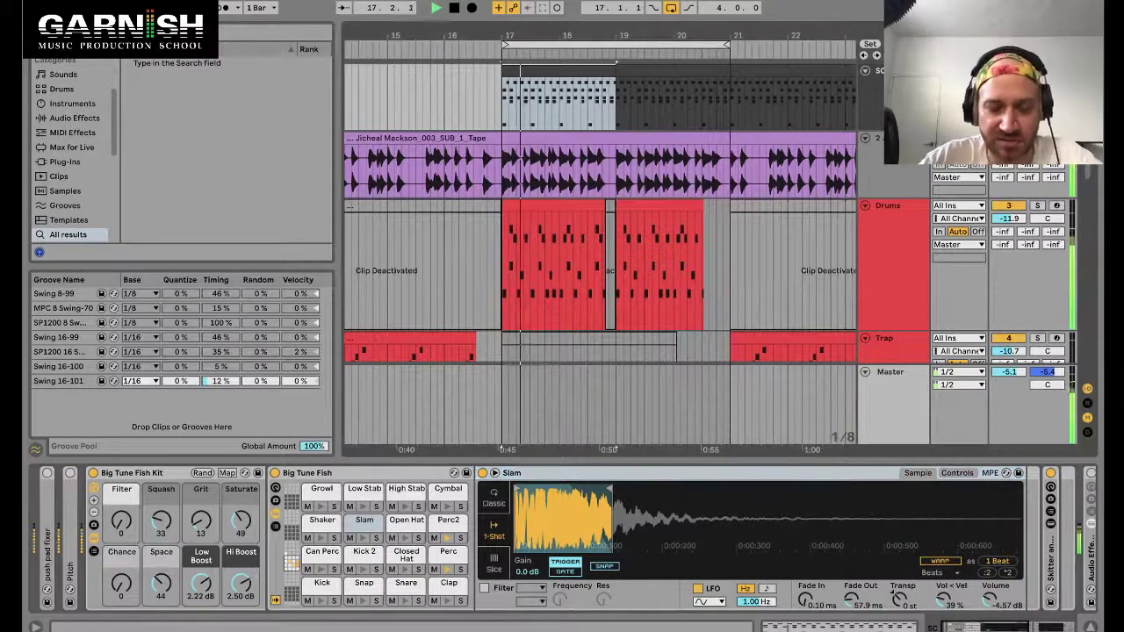
Try the MEL track volume at -23.0 dB during playback and restore its previous level.
scroll(792, 221, down, 6)
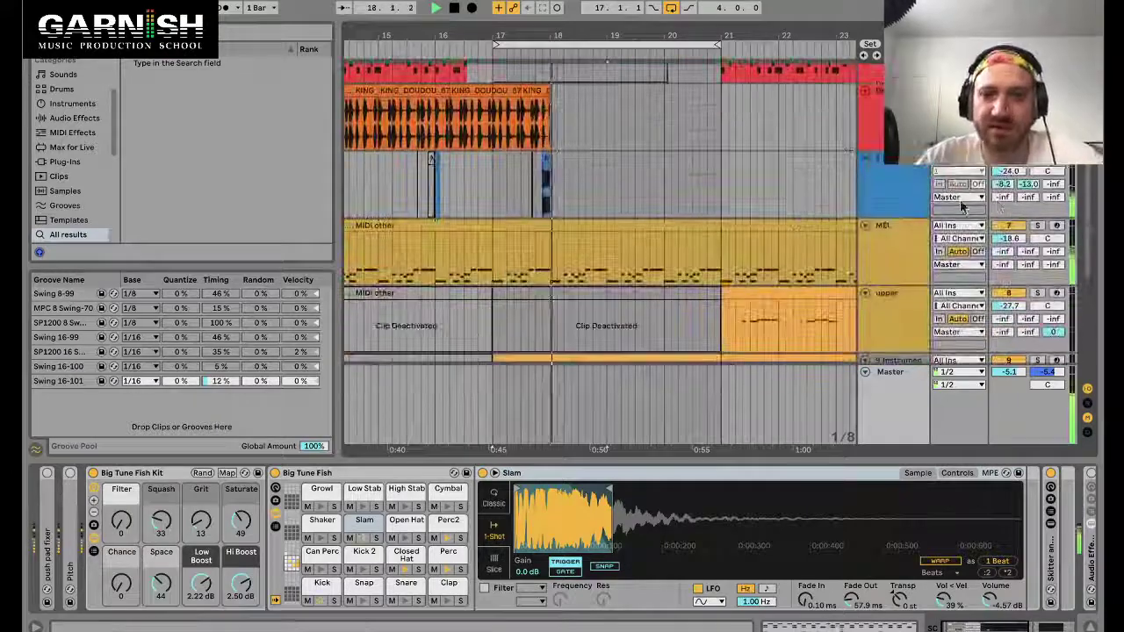
drag(1010, 238, 1009, 252)
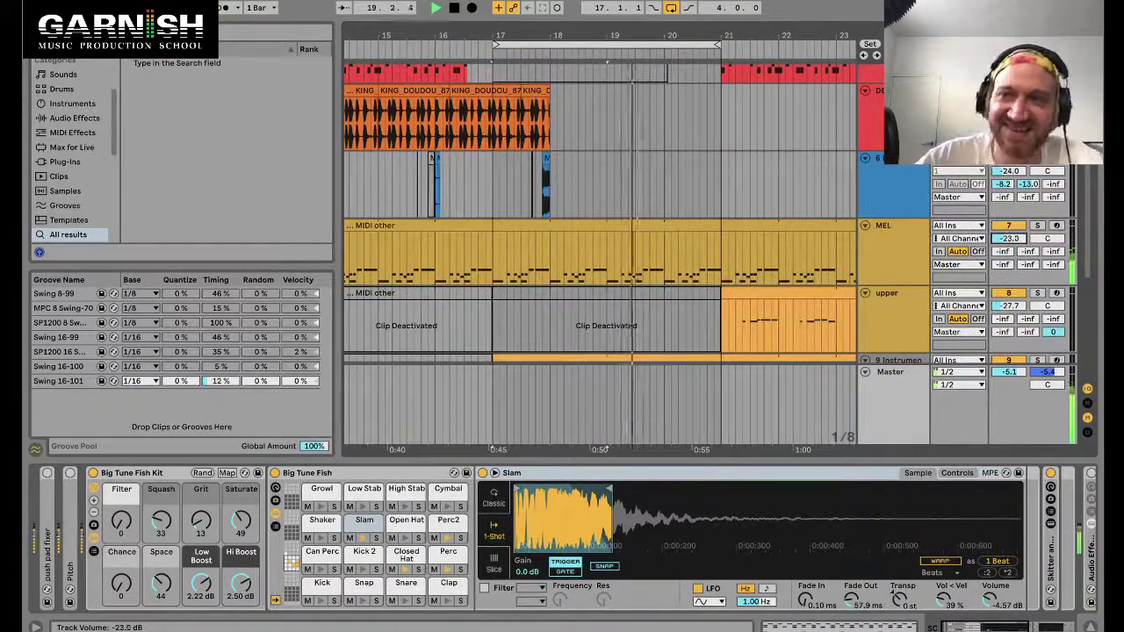
drag(1010, 238, 1010, 286)
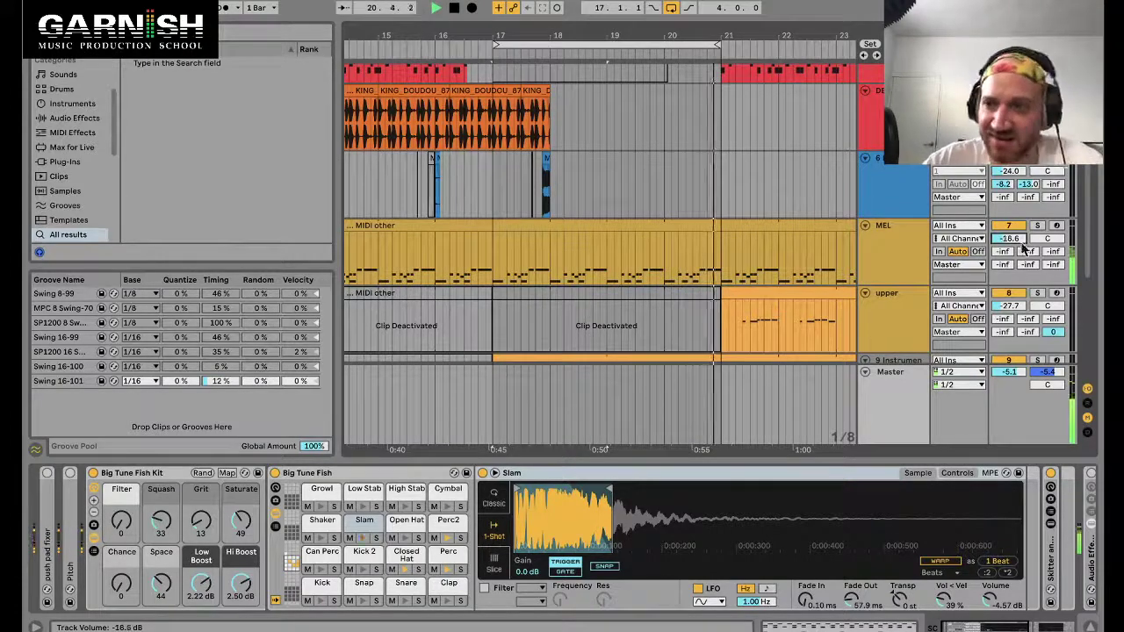
Lower the 9 Instrument track volume to -25.6 dB.
scroll(1000, 288, down, 4)
scroll(1000, 288, down, 1)
drag(1008, 231, 1008, 251)
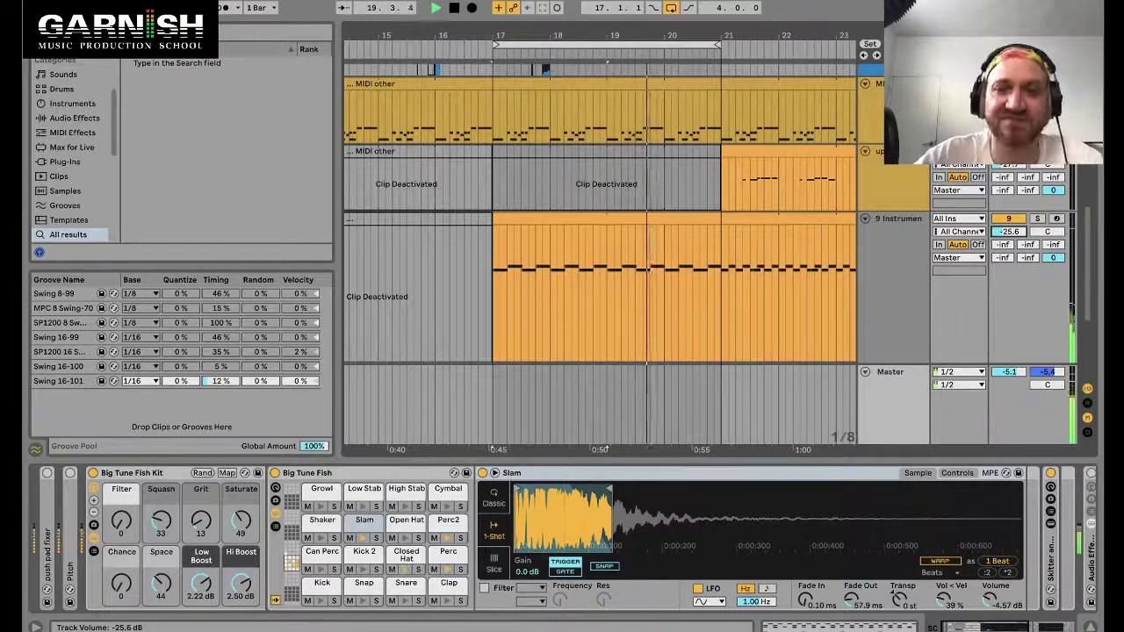
Extend the SC clip's end to bar 21 so it spans four bars and play the loop.
scroll(686, 209, up, 5)
key(space)
click(579, 69)
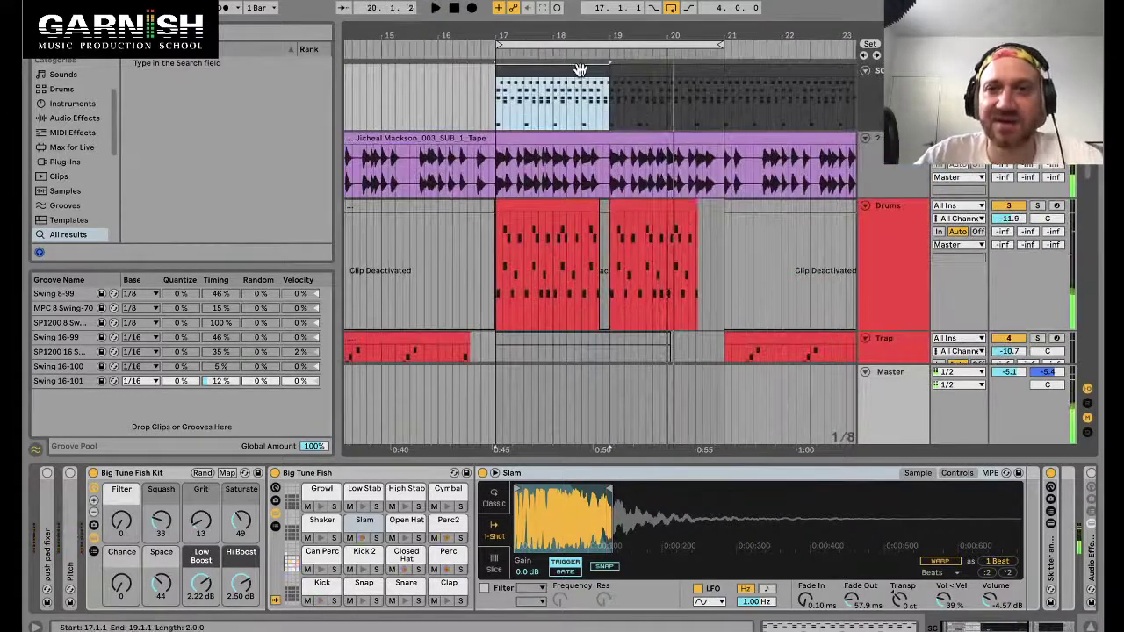
drag(602, 69, 716, 69)
key(space)
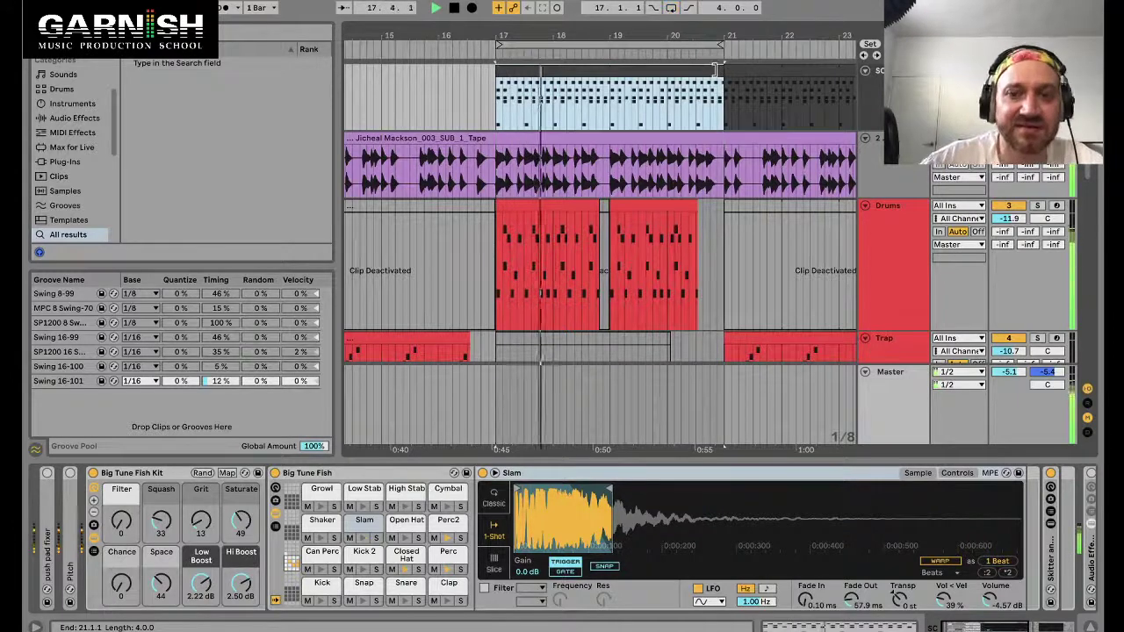
Open the extended SC clip's notes and audition the Growl pad.
double_click(686, 107)
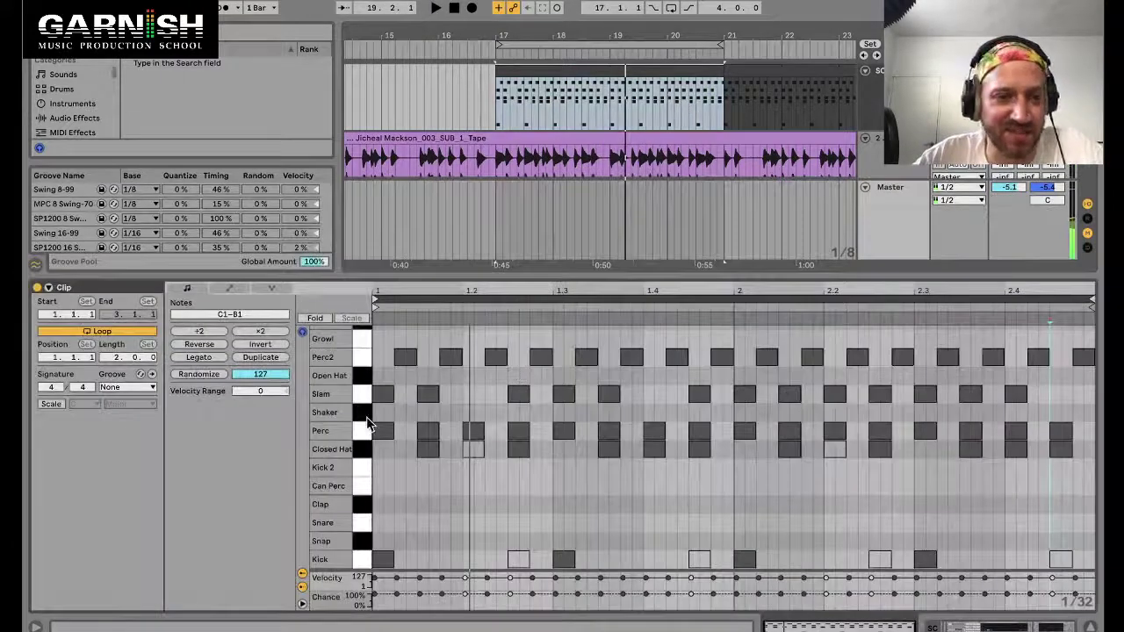
click(362, 341)
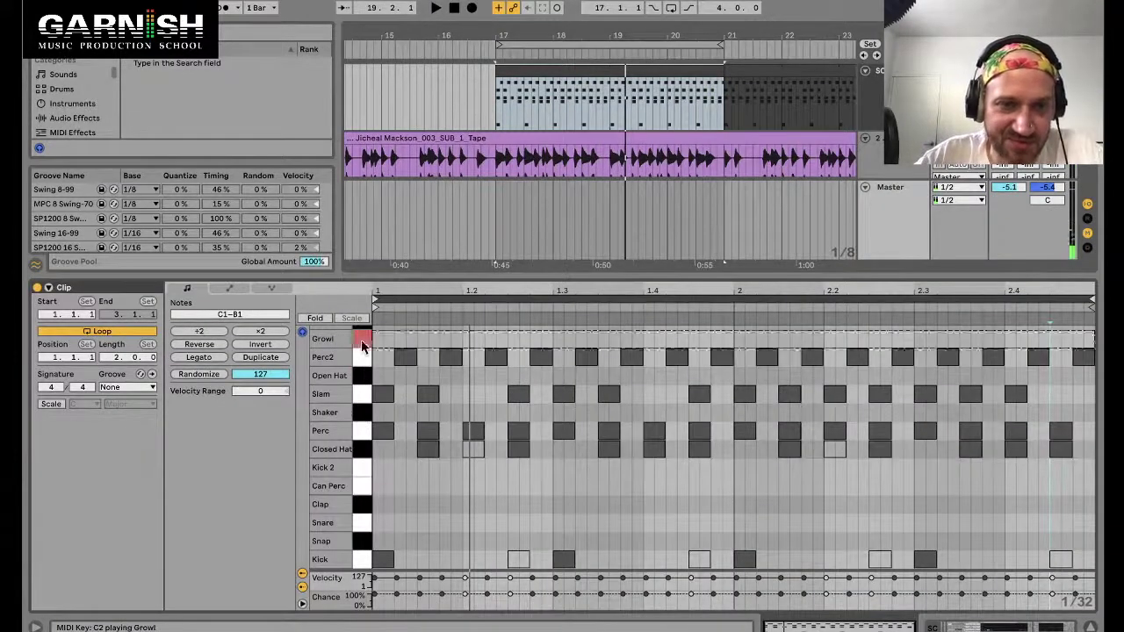
click(362, 341)
click(362, 341)
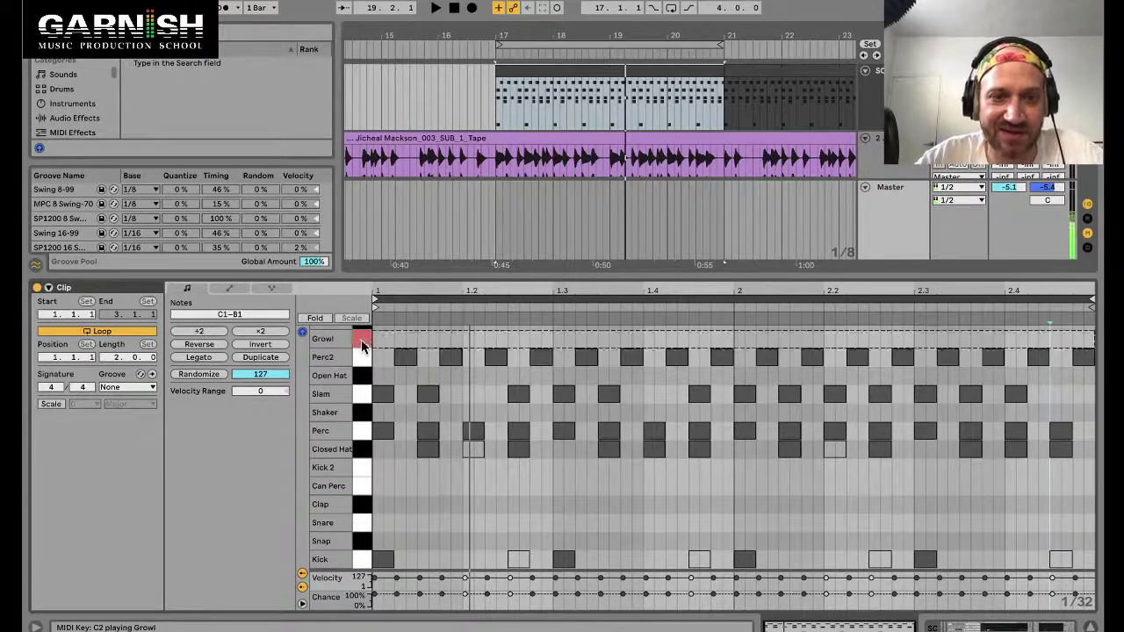
Audition the drum rack pads used by the SC clip, including Growl, Perc2, Snap, Closed Hat, Shaker and Slam.
click(362, 341)
click(362, 357)
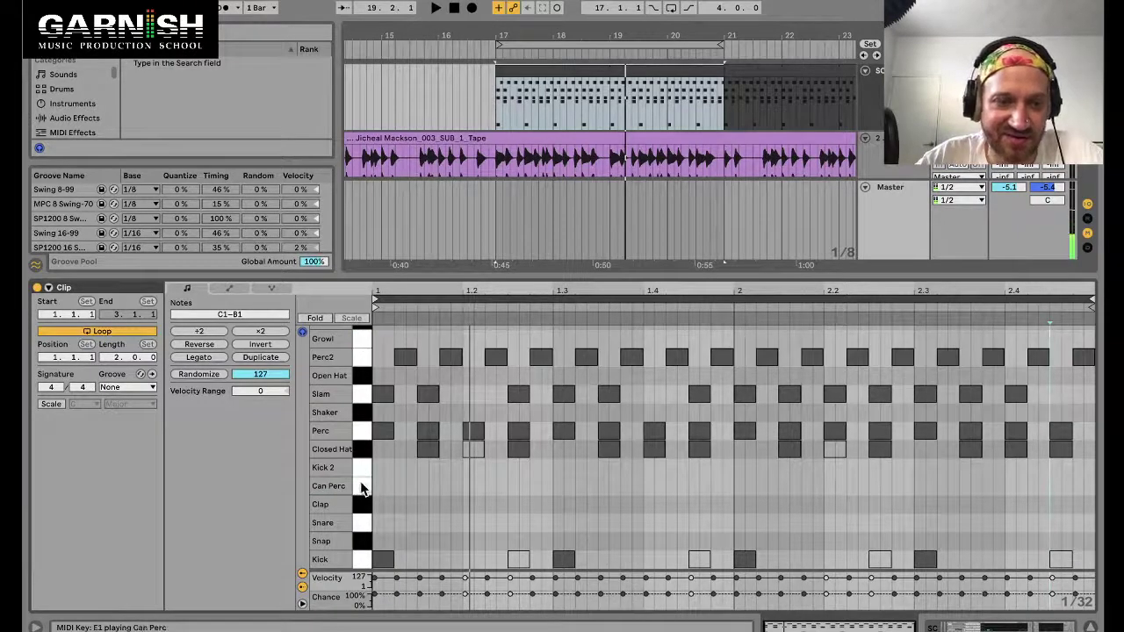
click(360, 541)
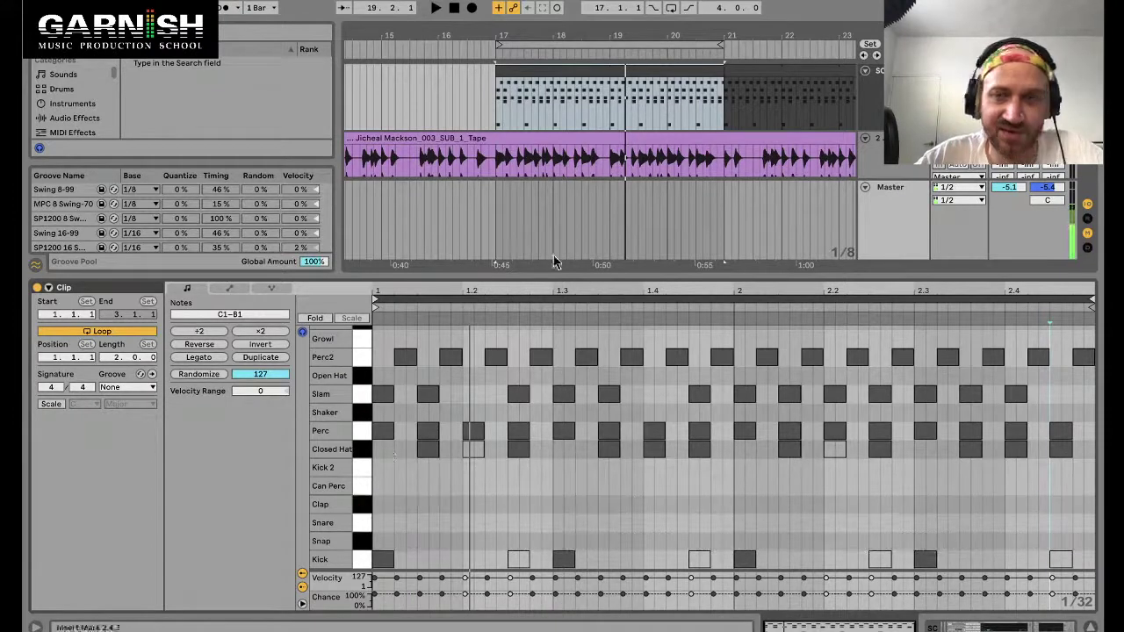
click(541, 73)
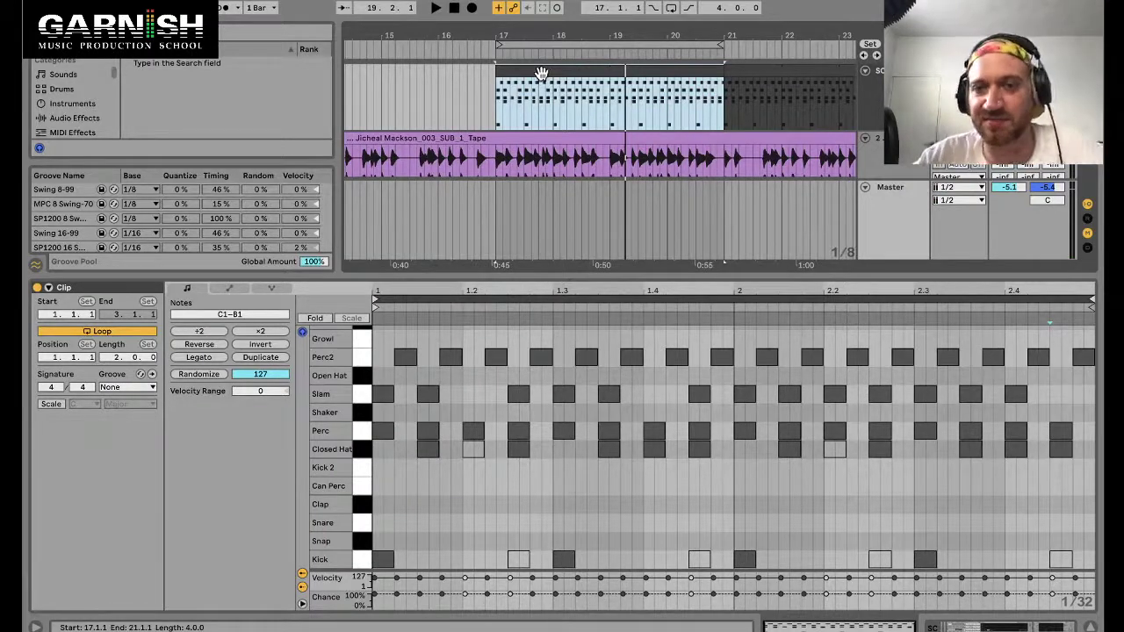
click(355, 457)
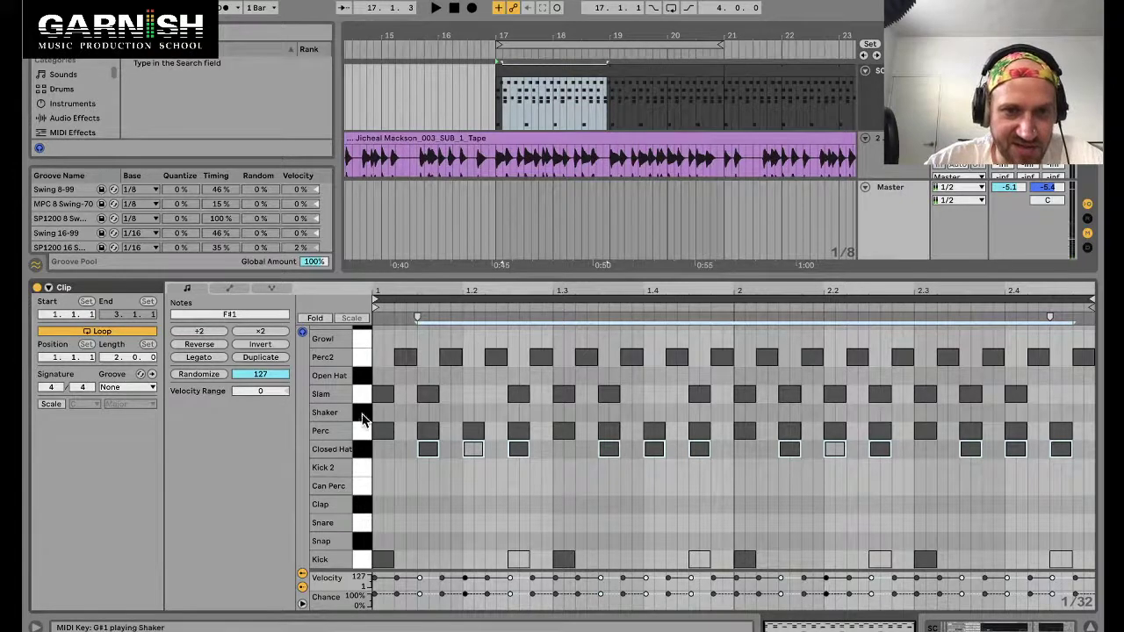
click(361, 419)
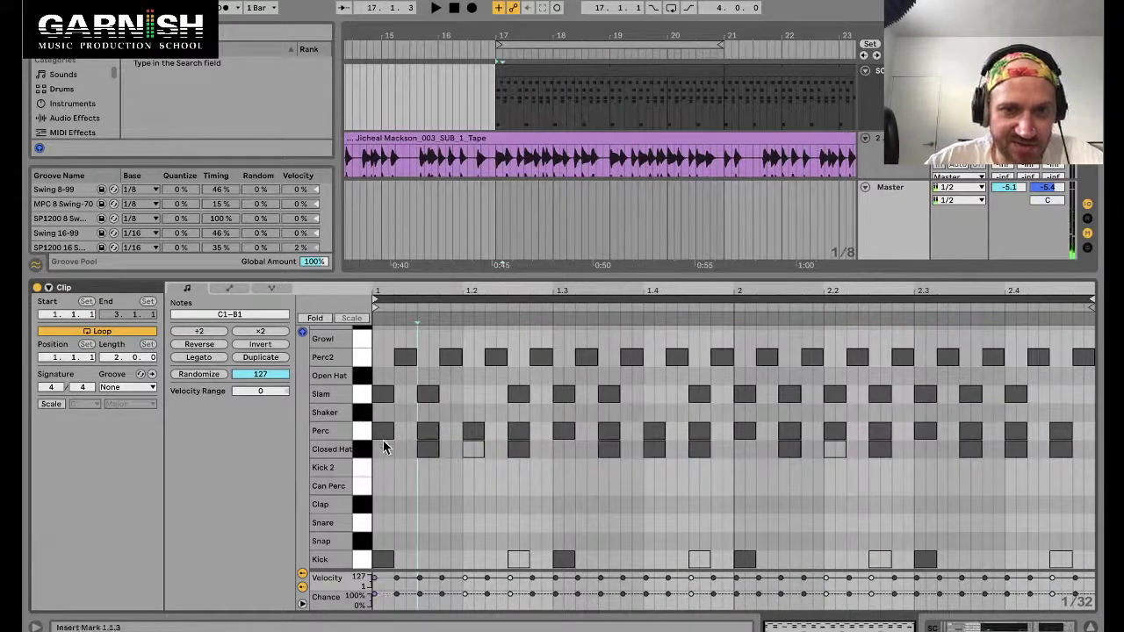
click(356, 400)
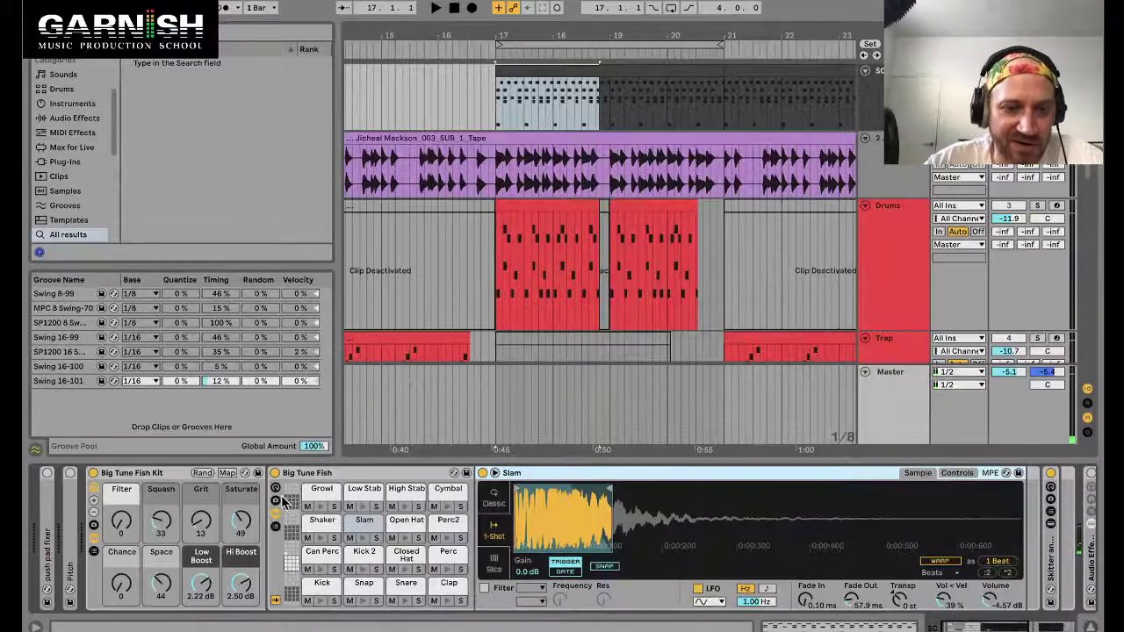
Show the Big Tune Fish rack's chain list, colour the Slam chain orange and extract it to its own track.
click(276, 530)
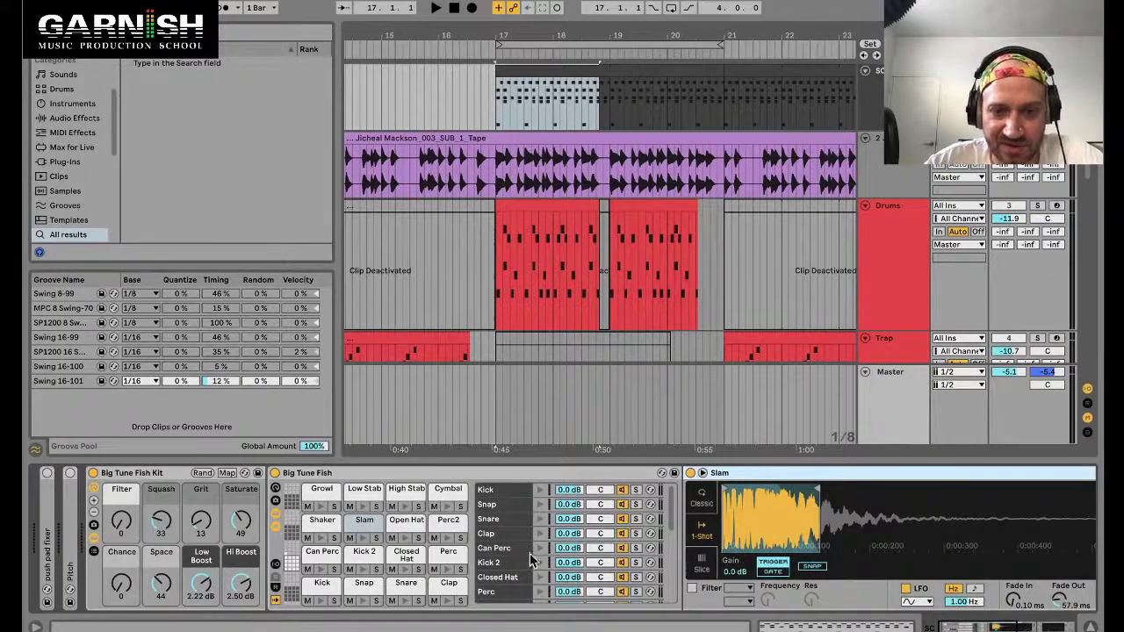
click(365, 531)
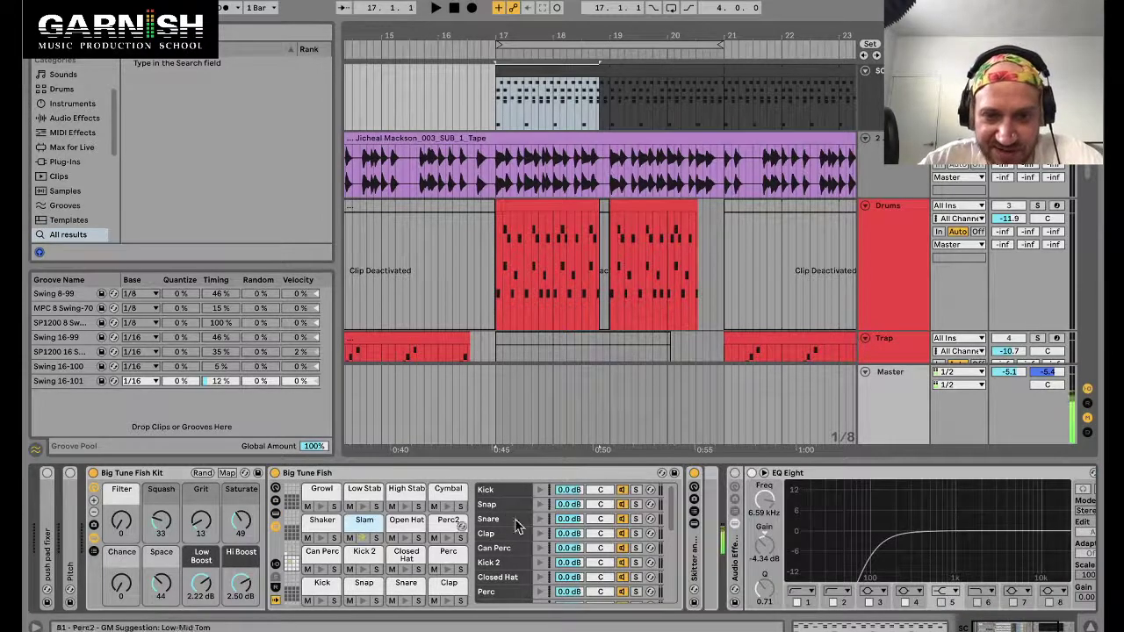
scroll(518, 527, down, 5)
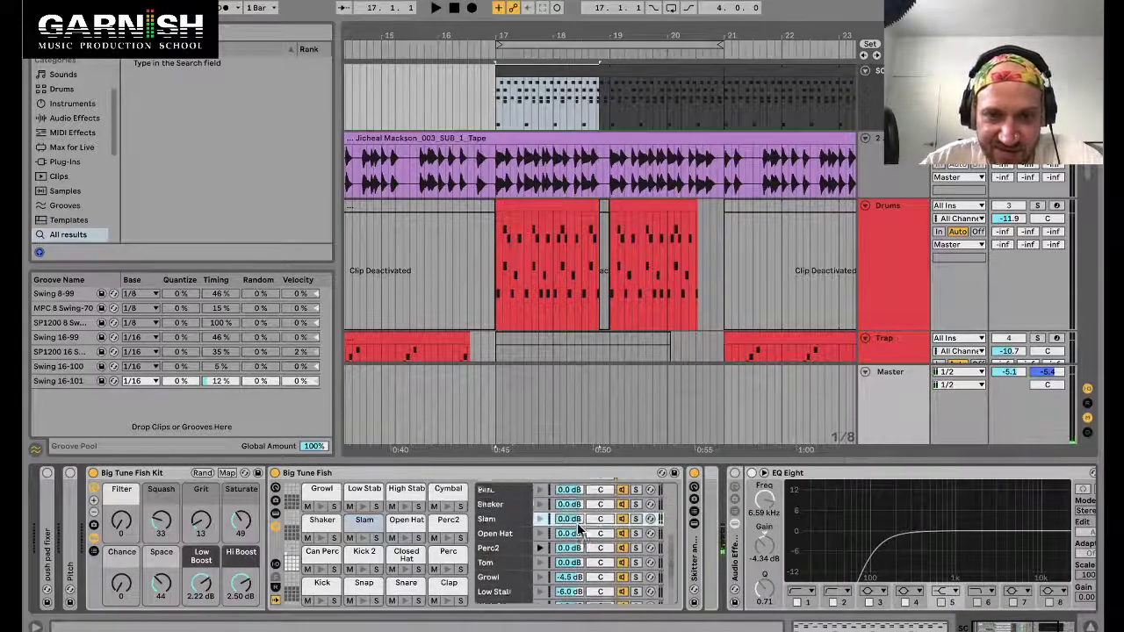
right_click(485, 530)
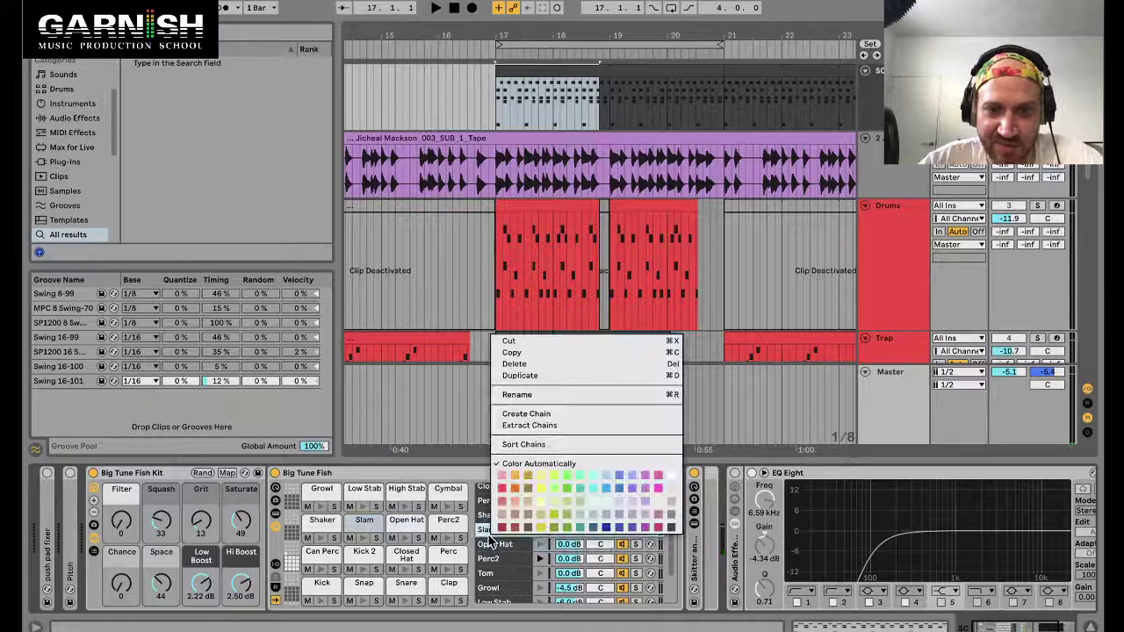
click(516, 488)
scroll(494, 533, up, 1)
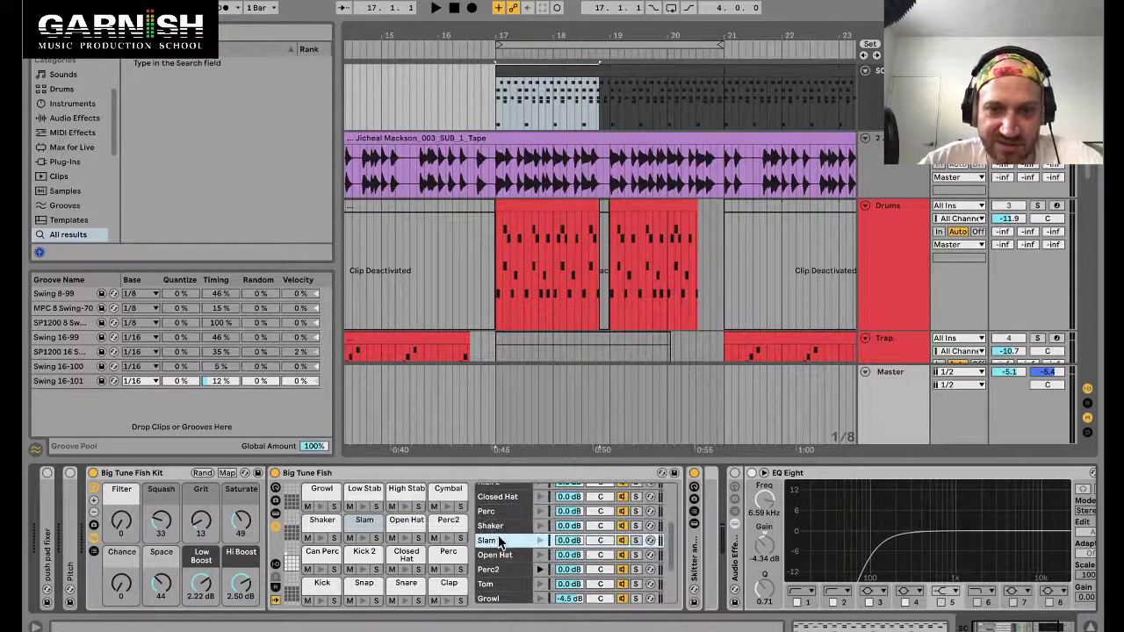
right_click(500, 542)
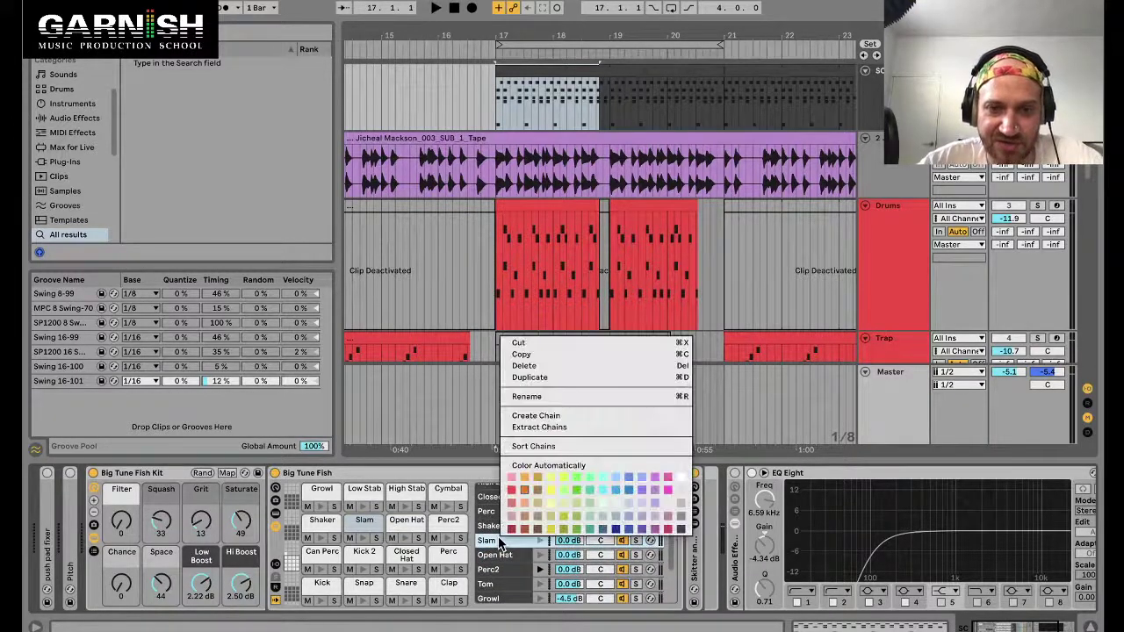
click(543, 427)
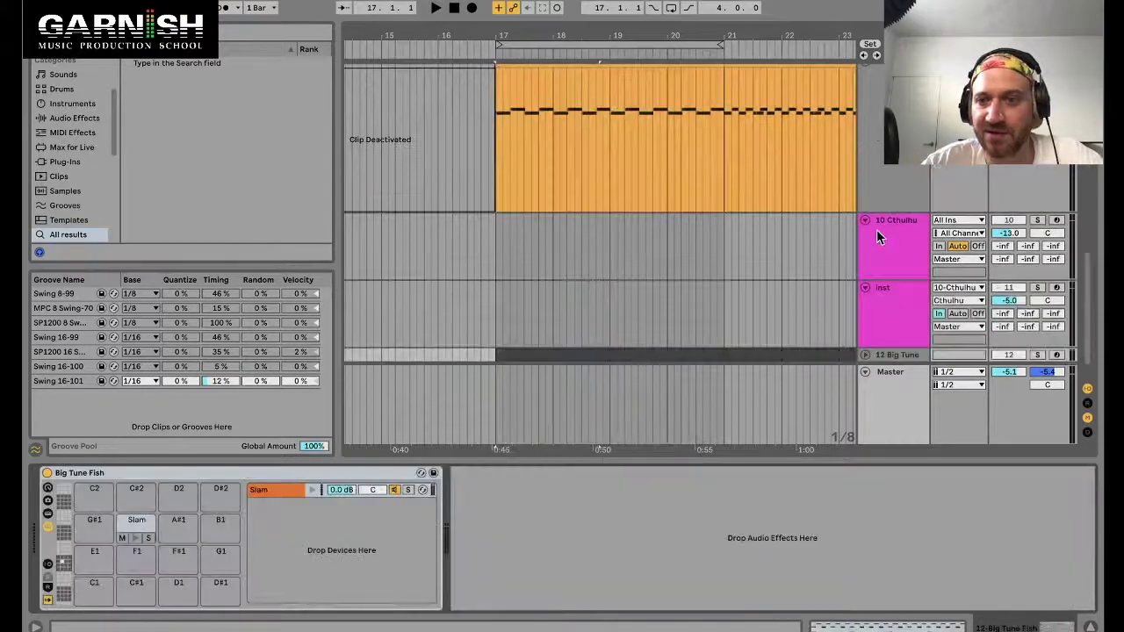
Move the extracted Slam track directly below the SC track and rename it Gate snare.
key(ctrl+alt+l)
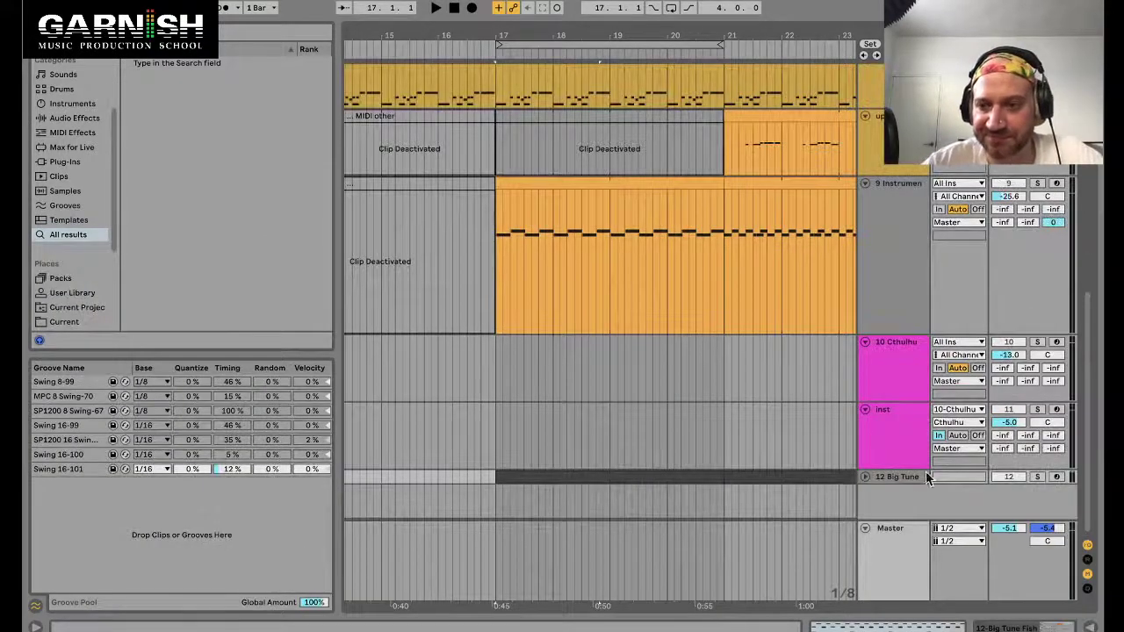
scroll(909, 474, up, 3)
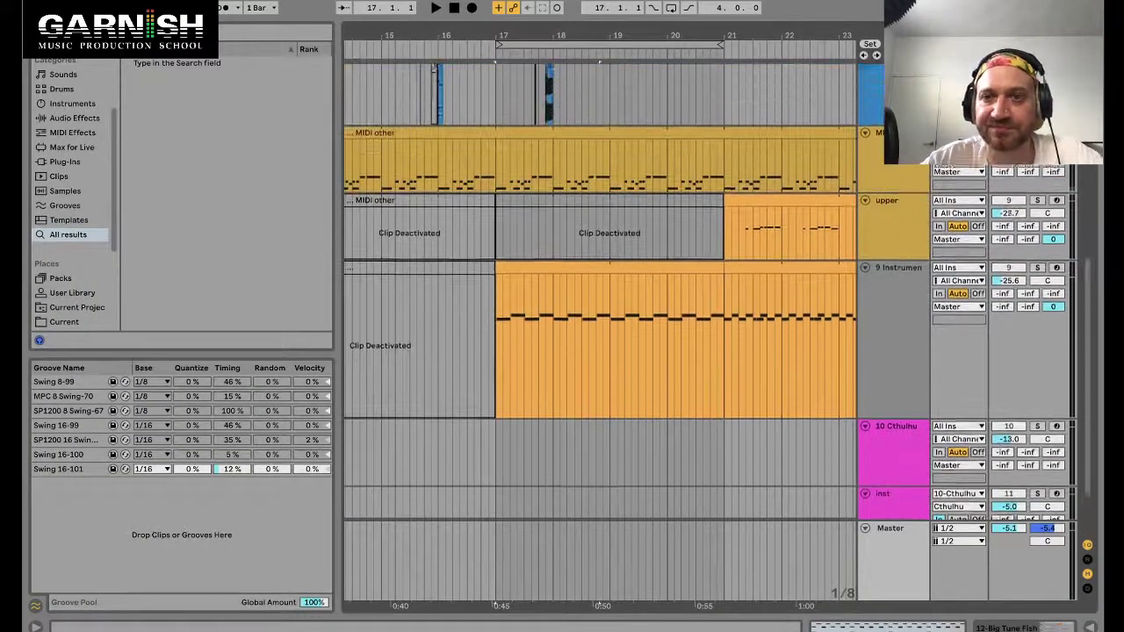
scroll(600, 334, up, 7)
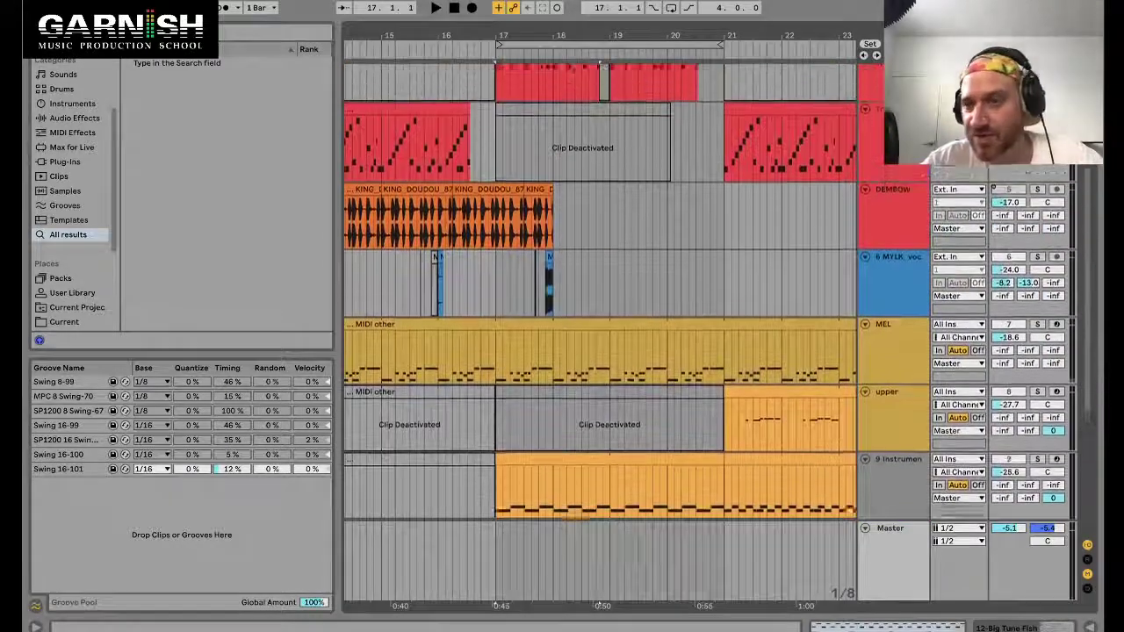
scroll(600, 334, up, 6)
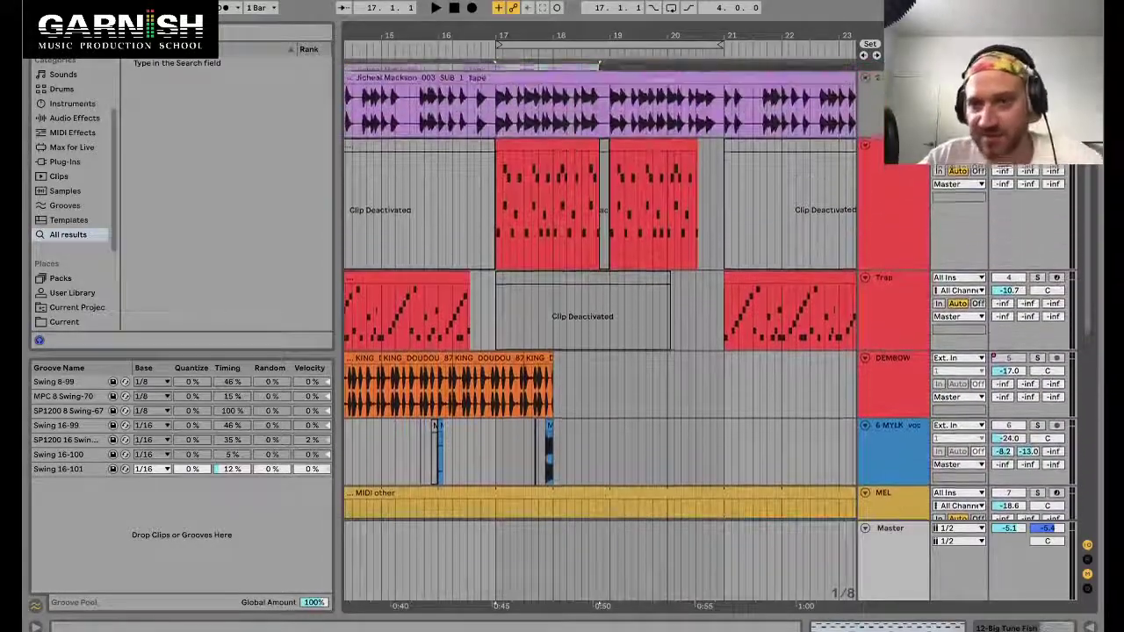
scroll(601, 334, up, 2)
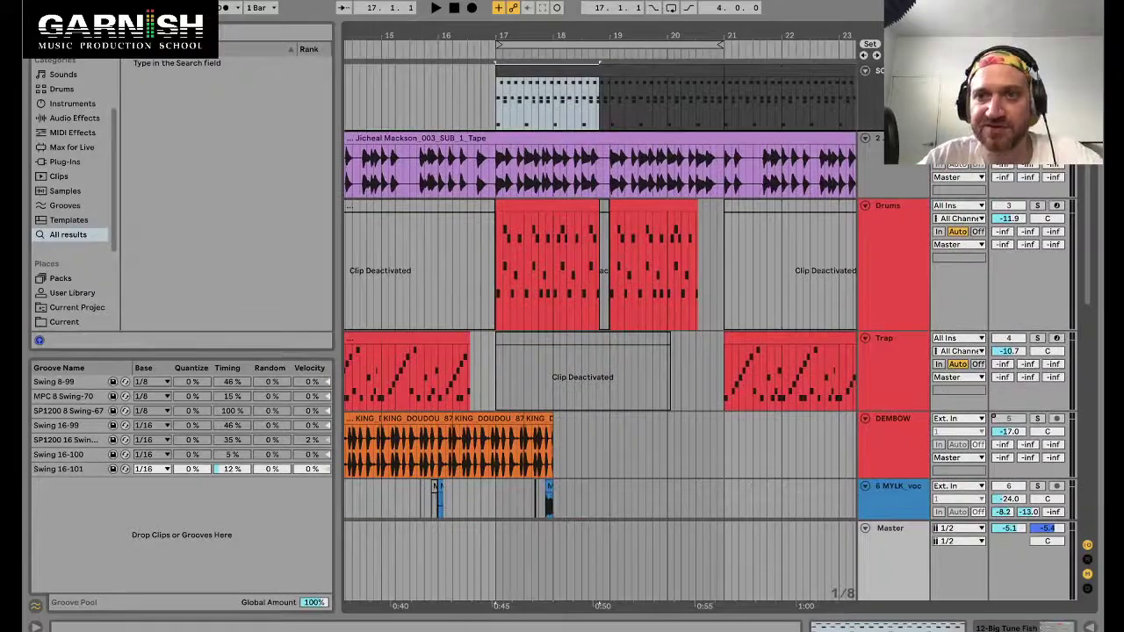
key(ctrl+shift+t)
drag(888, 503, 878, 129)
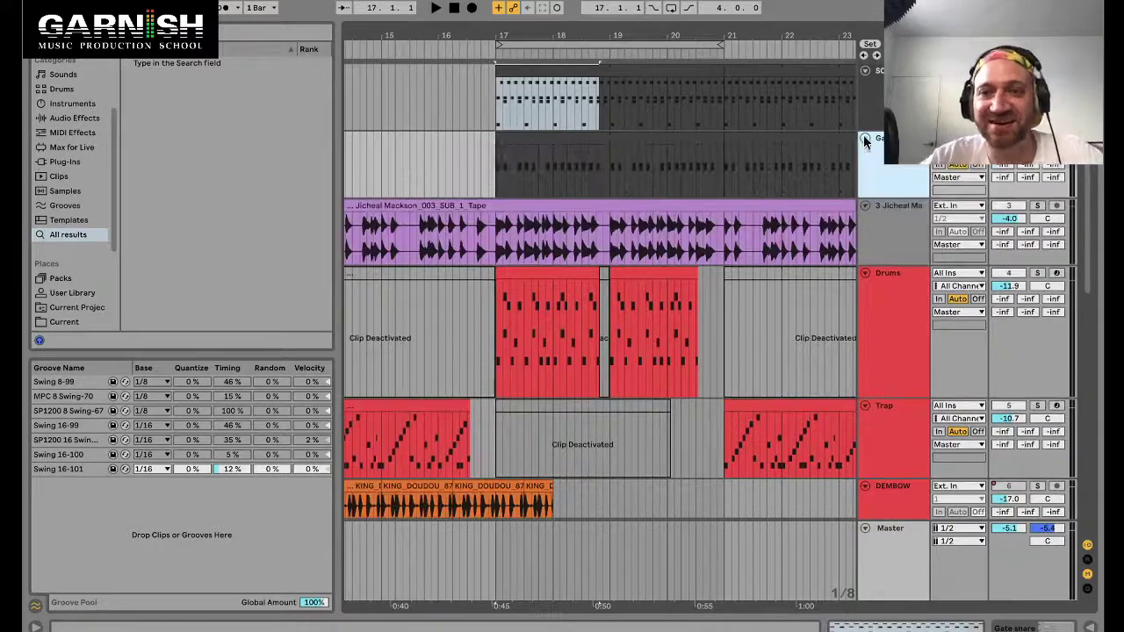
Cut two short gaps into the Gate snare clip at 20.1.1 and from 20.2.3 to 20.3.1, and play from bar 17.
click(511, 138)
click(511, 137)
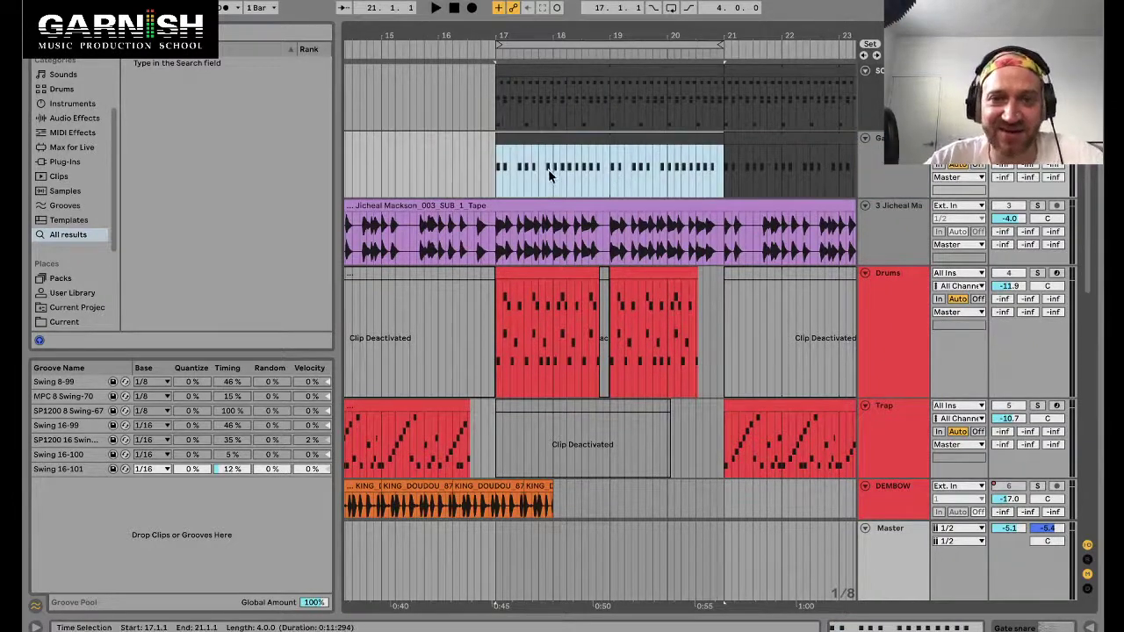
drag(552, 176, 577, 178)
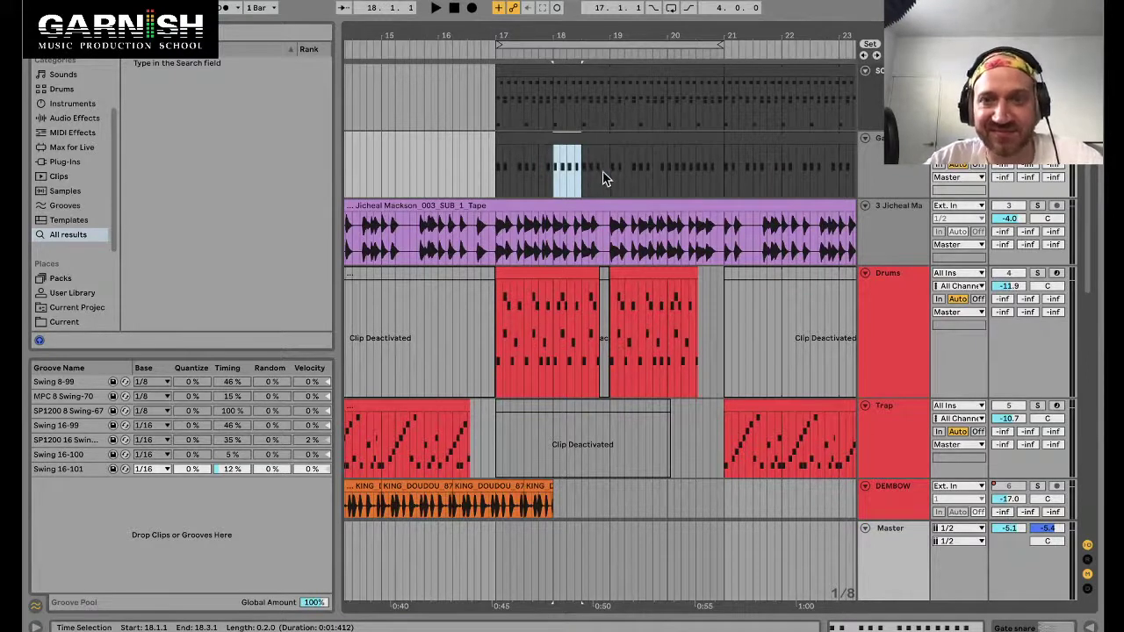
click(610, 176)
drag(610, 169, 697, 181)
key(plus)
key(plus)
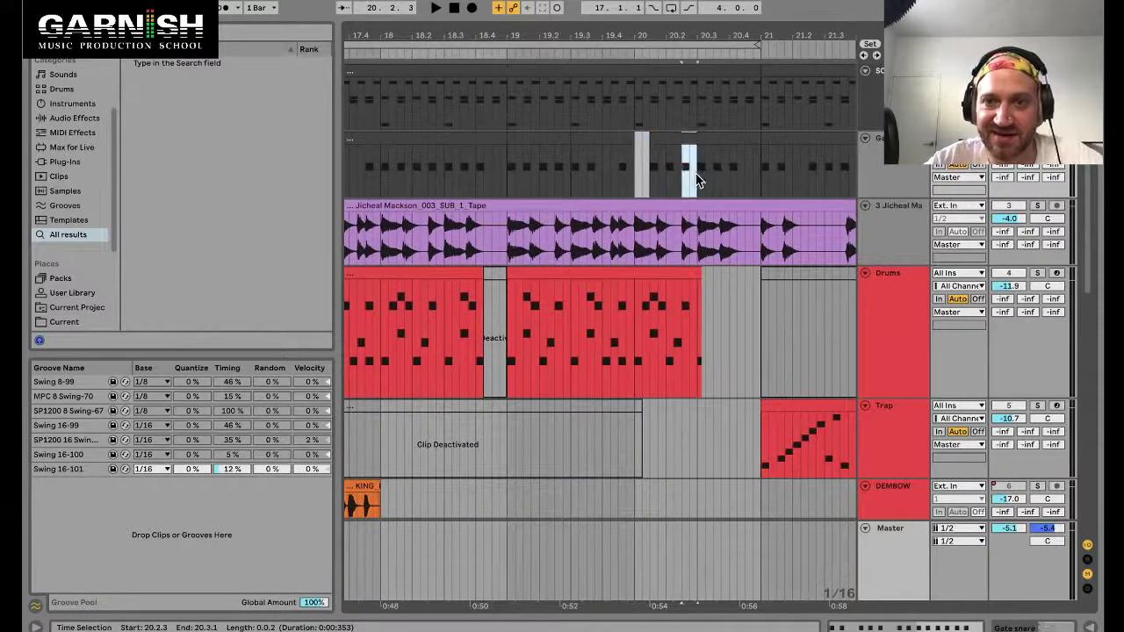
key(minus)
key(minus)
click(501, 182)
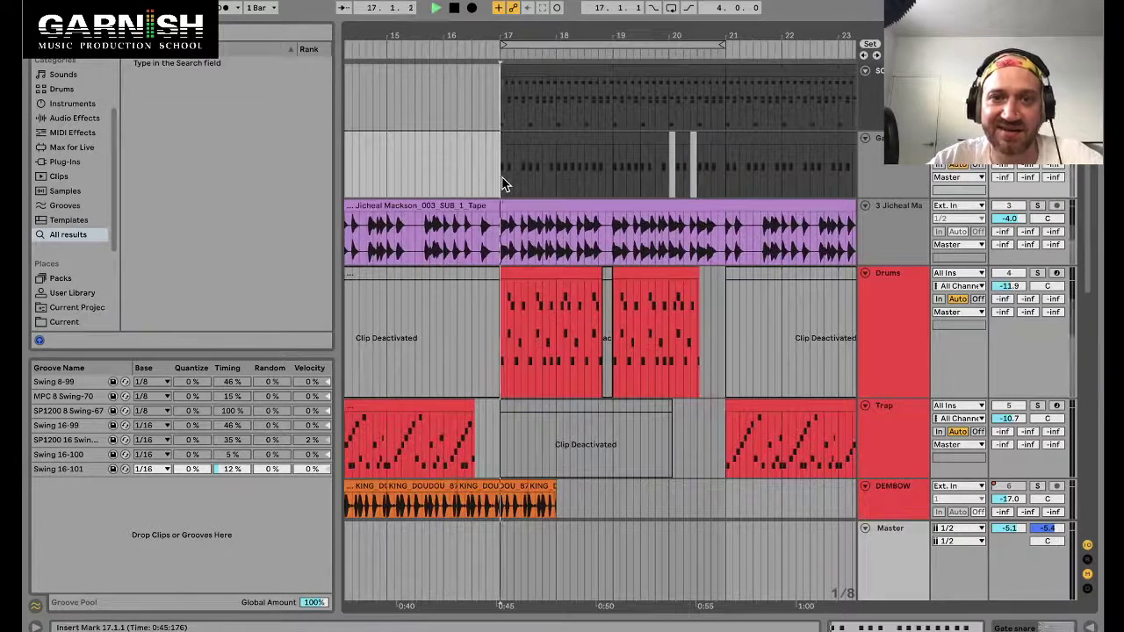
key(space)
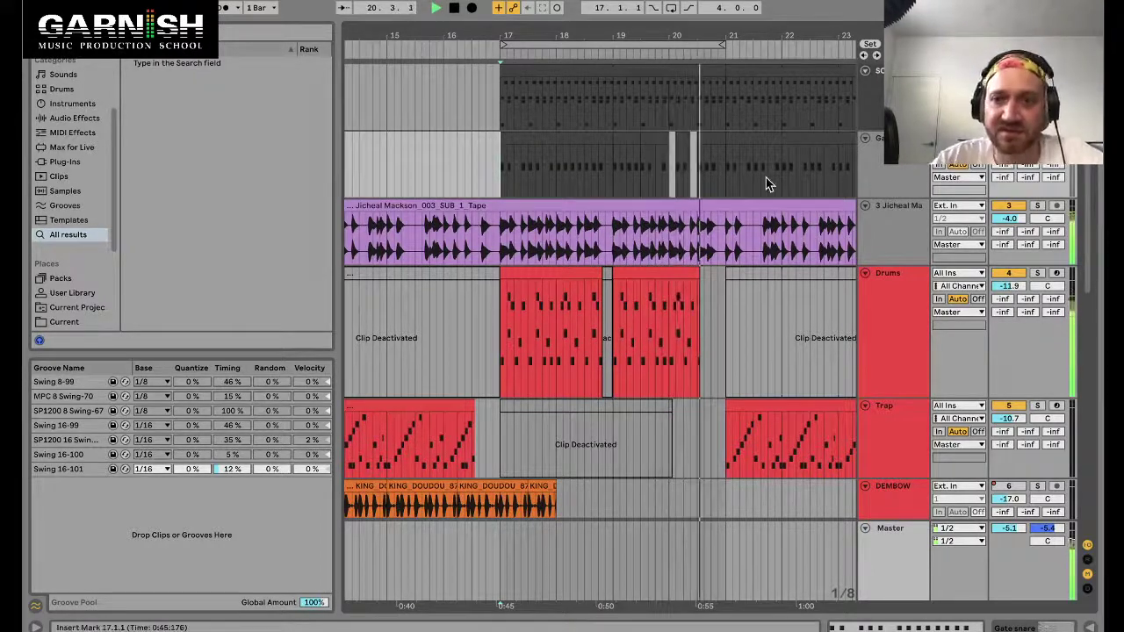
Extend the Gate snare clip section before bar 20 to 20.1.3 and extend the next section's start earlier, shortening the first gap.
click(659, 158)
scroll(660, 158, up, 5)
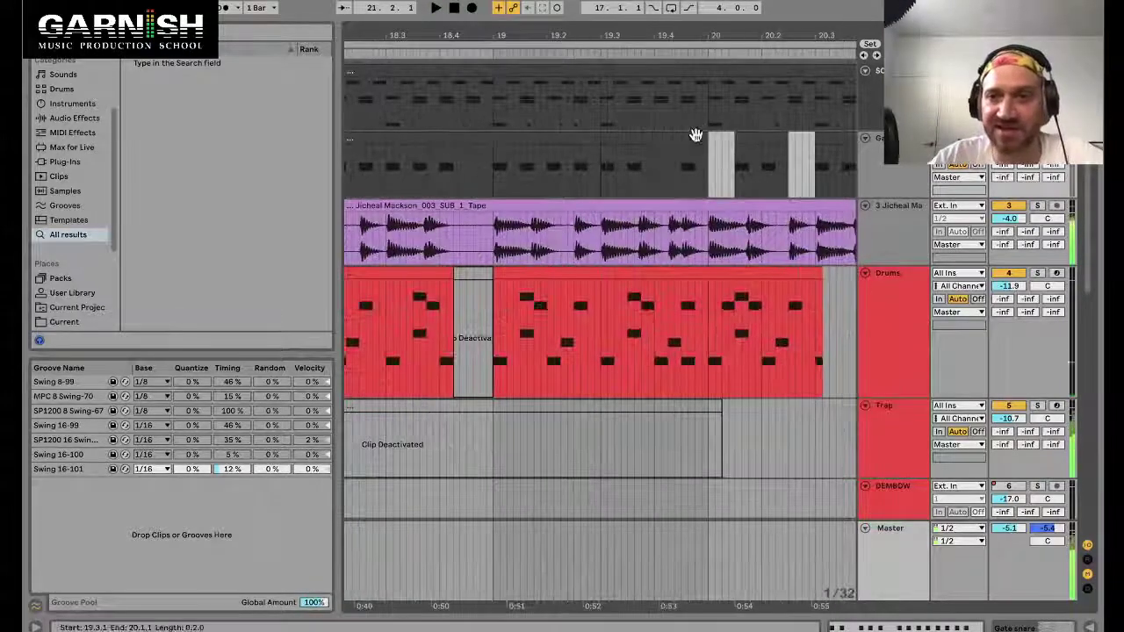
shift+click(702, 136)
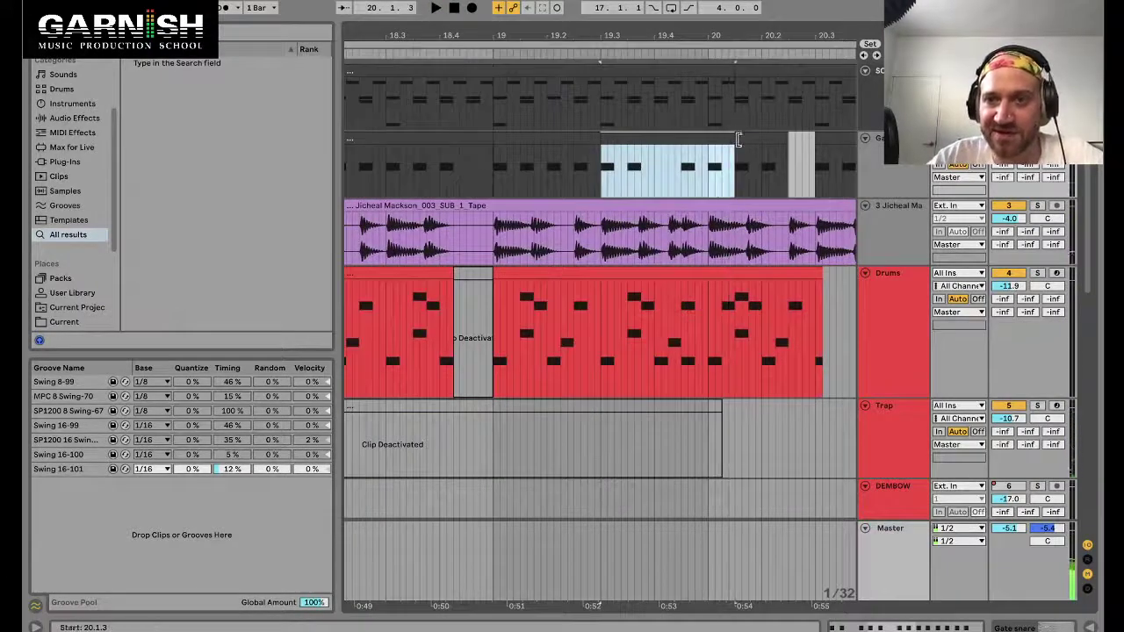
drag(789, 139, 752, 139)
scroll(481, 349, down, 5)
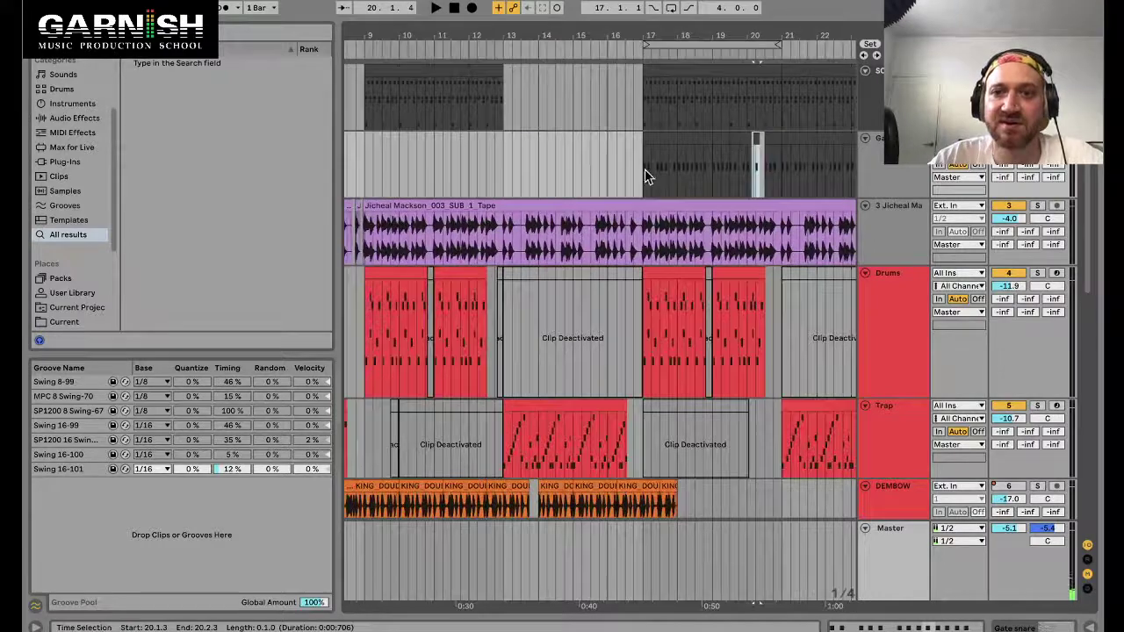
Play the arrangement from bar 17 past bar 21 to check the edited gaps in the Gate snare clip.
click(645, 171)
key(space)
scroll(834, 169, up, 5)
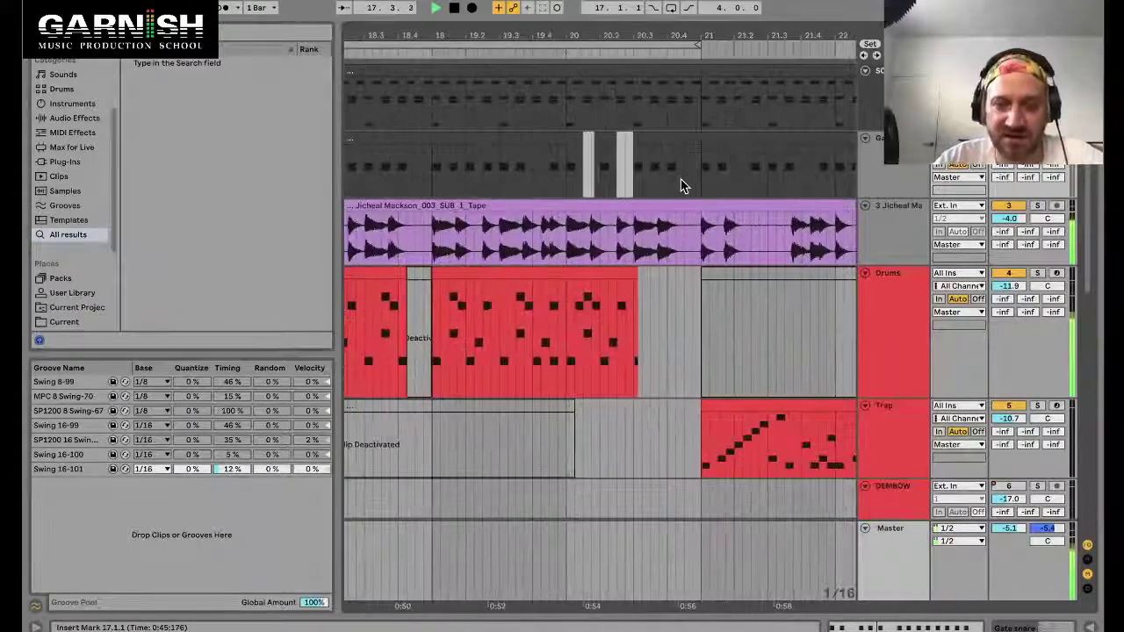
scroll(683, 186, up, 3)
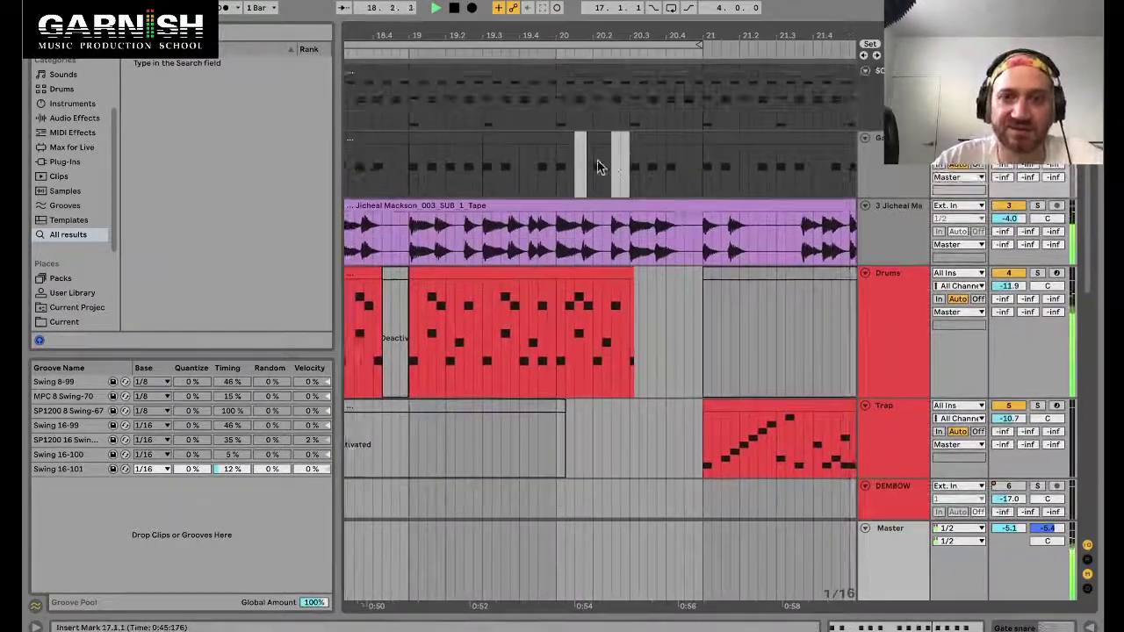
scroll(592, 168, up, 3)
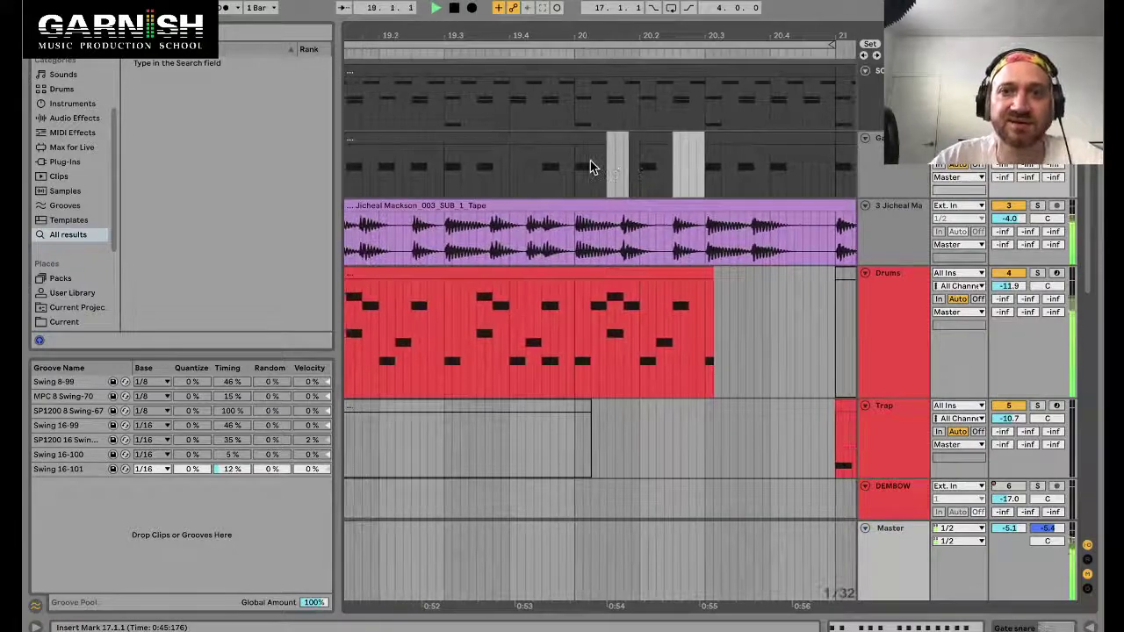
mouse_move(583, 28)
mouse_down()
mouse_move(578, 17)
mouse_move(566, 42)
mouse_move(565, 16)
mouse_up()
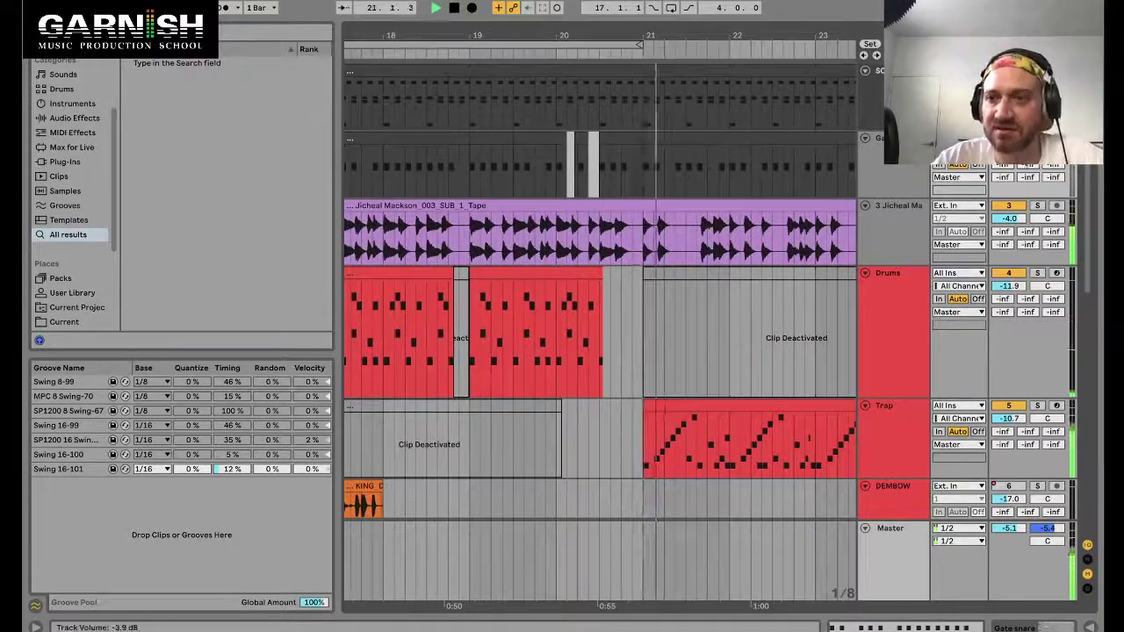
scroll(614, 179, down, 4)
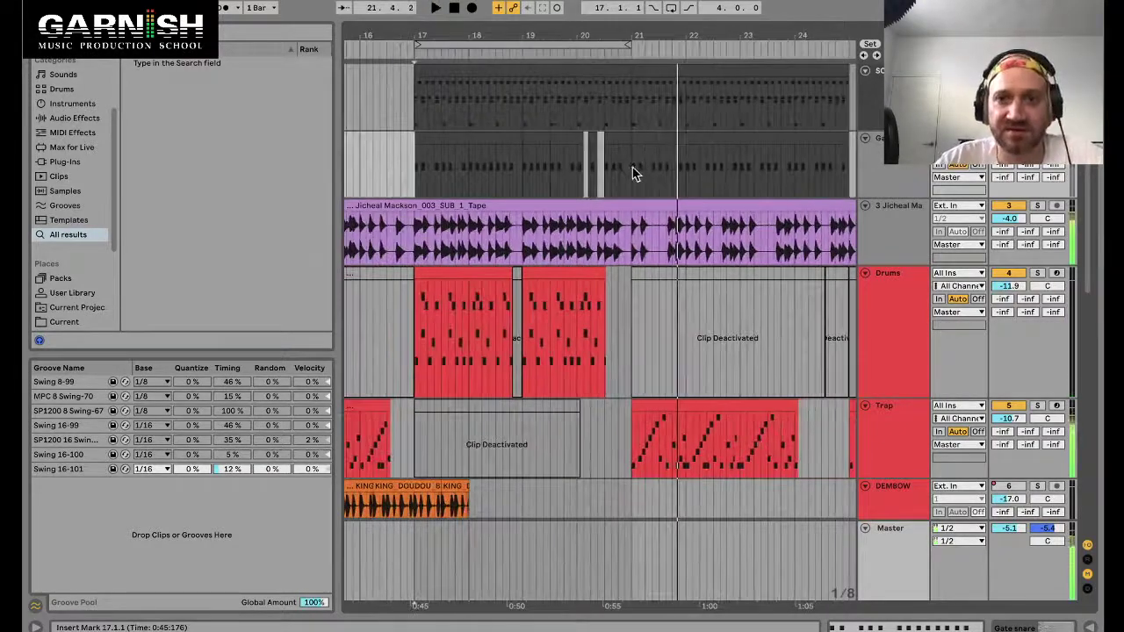
key(space)
Select bars 17 to 21 on the Gate snare track and turn on looping for that range.
drag(633, 174, 418, 172)
key(ctrl+l)
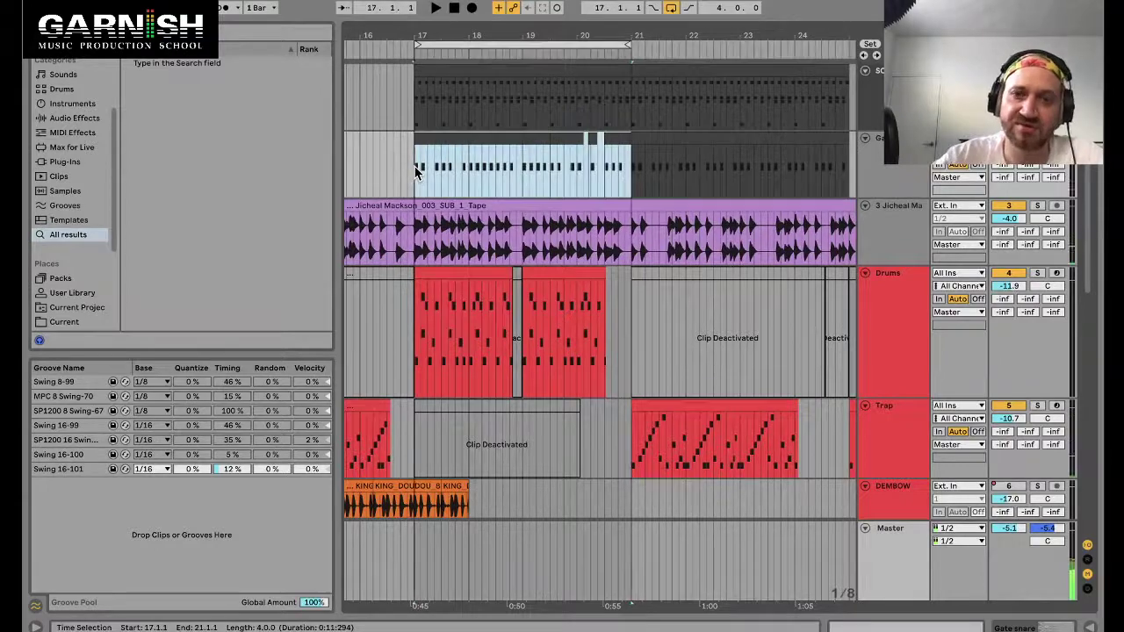
scroll(544, 256, down, 5)
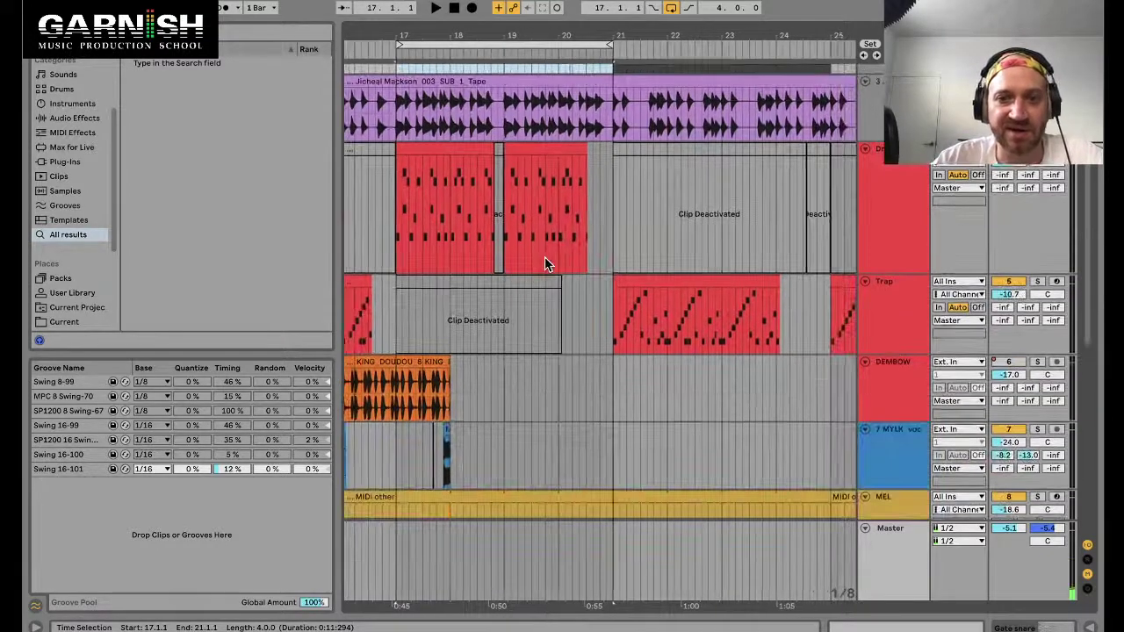
scroll(544, 256, up, 3)
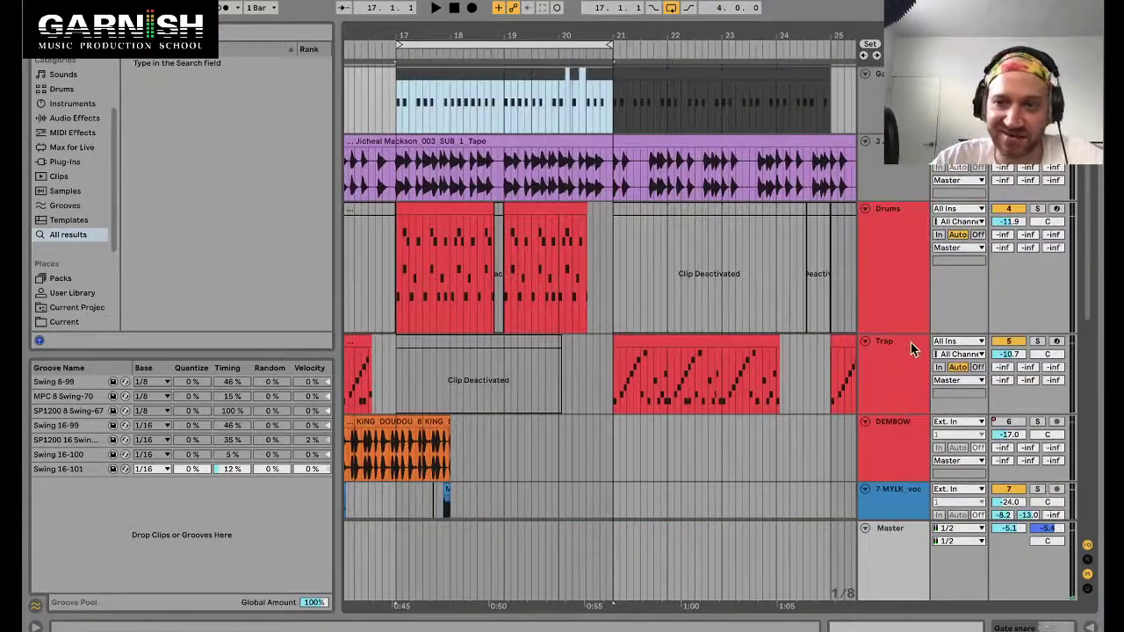
click(911, 349)
click(902, 205)
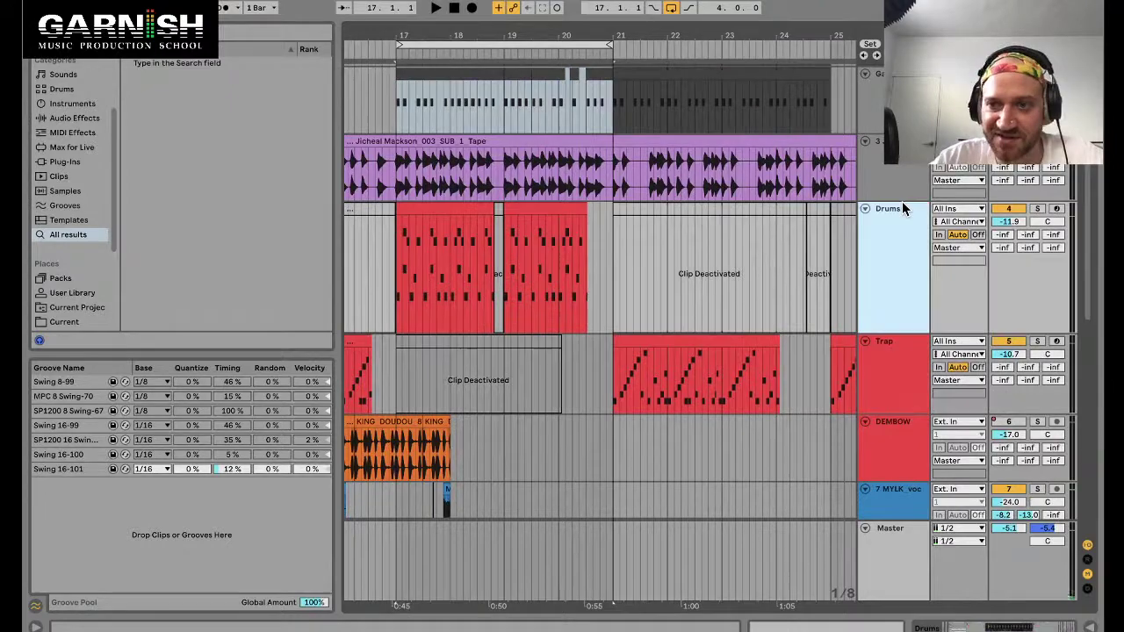
double_click(452, 224)
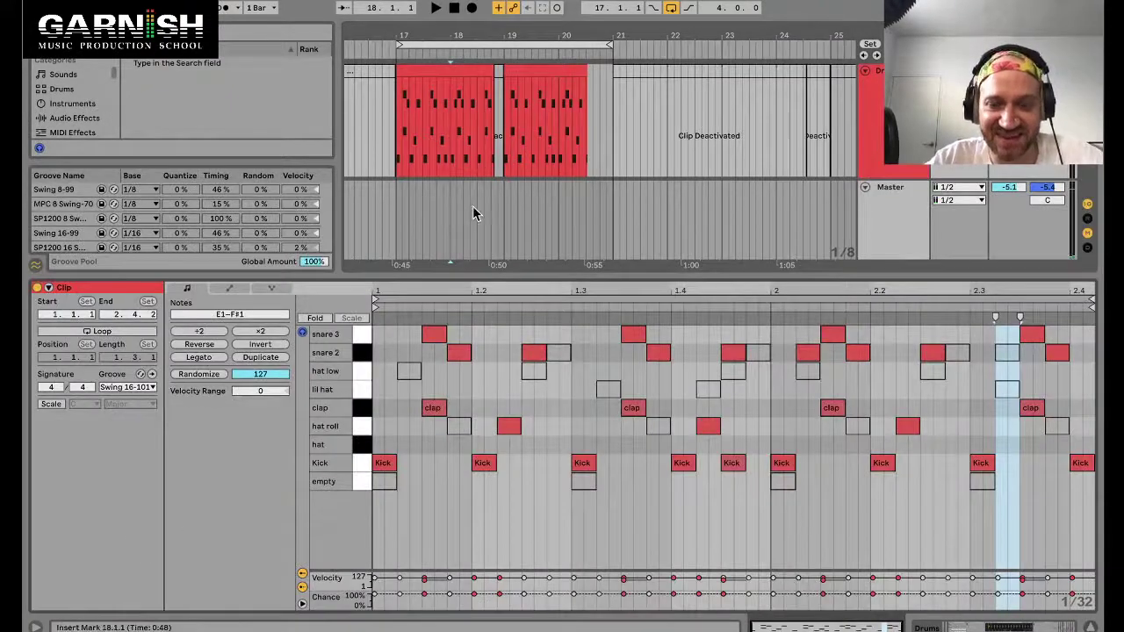
key(super+alt+l)
scroll(452, 185, up, 5)
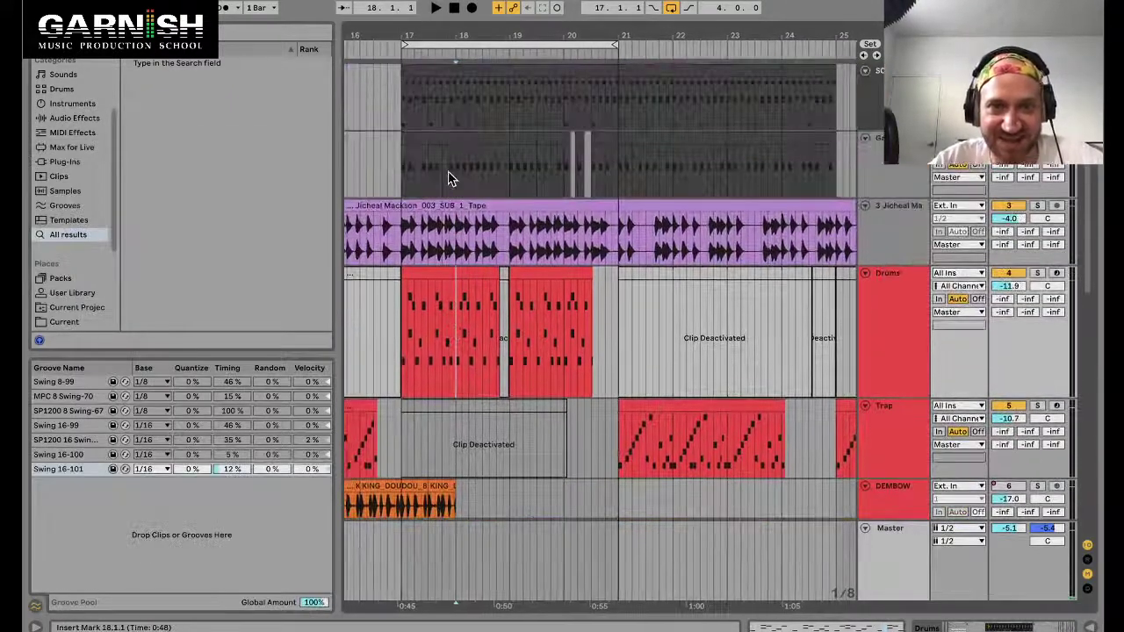
drag(402, 235, 593, 239)
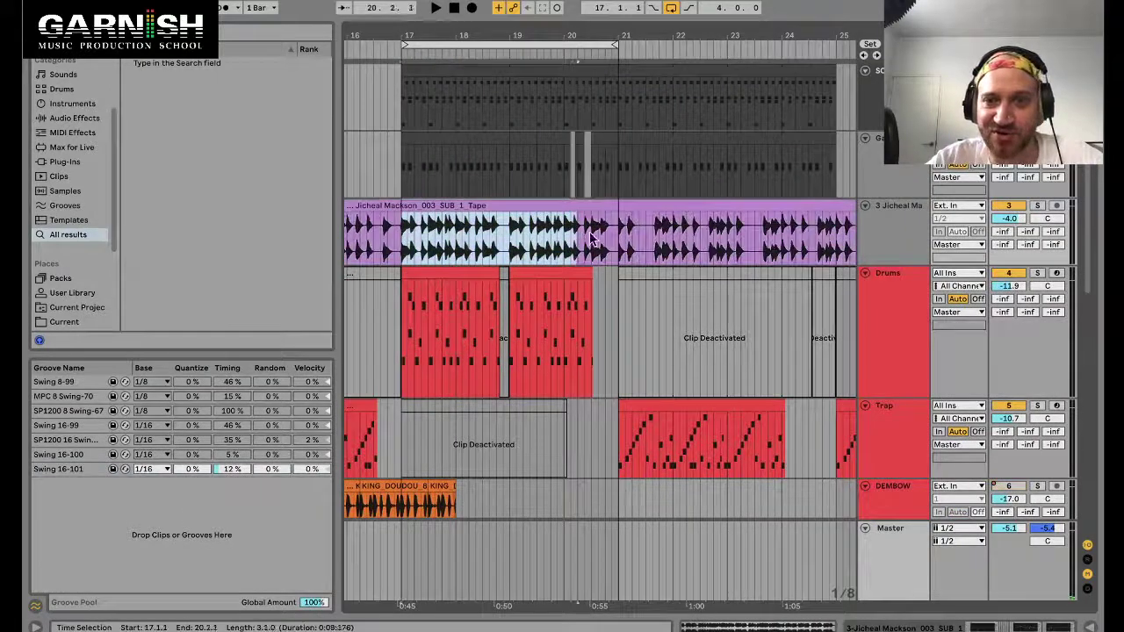
drag(403, 162, 508, 163)
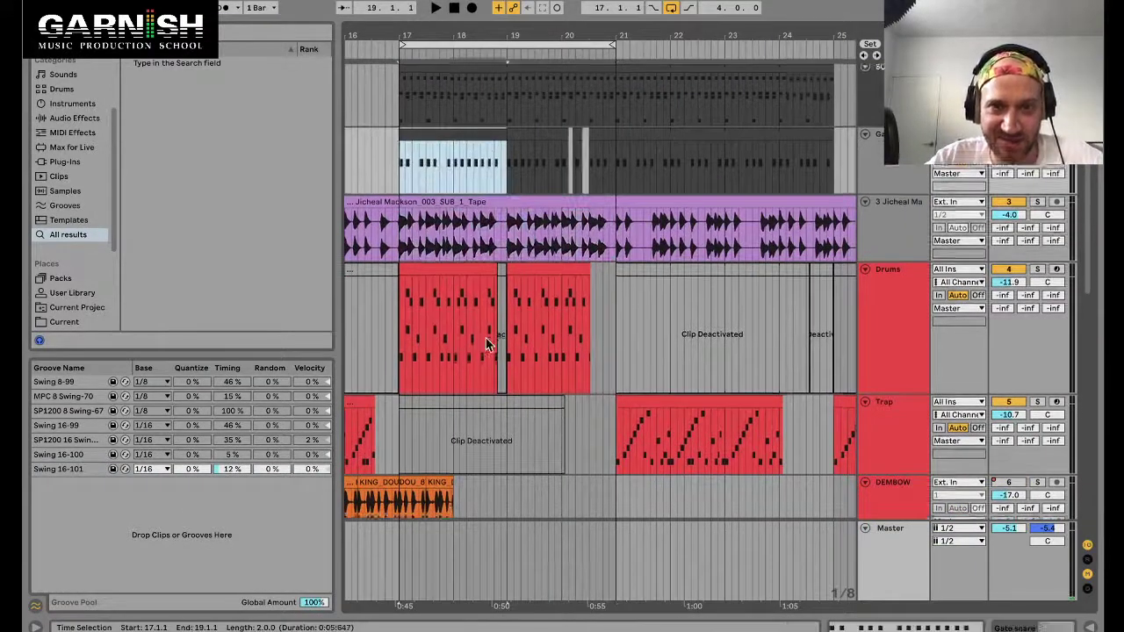
Solo the 10 Instrument track and show its device chain with the two Gate devices.
scroll(486, 343, down, 5)
click(457, 456)
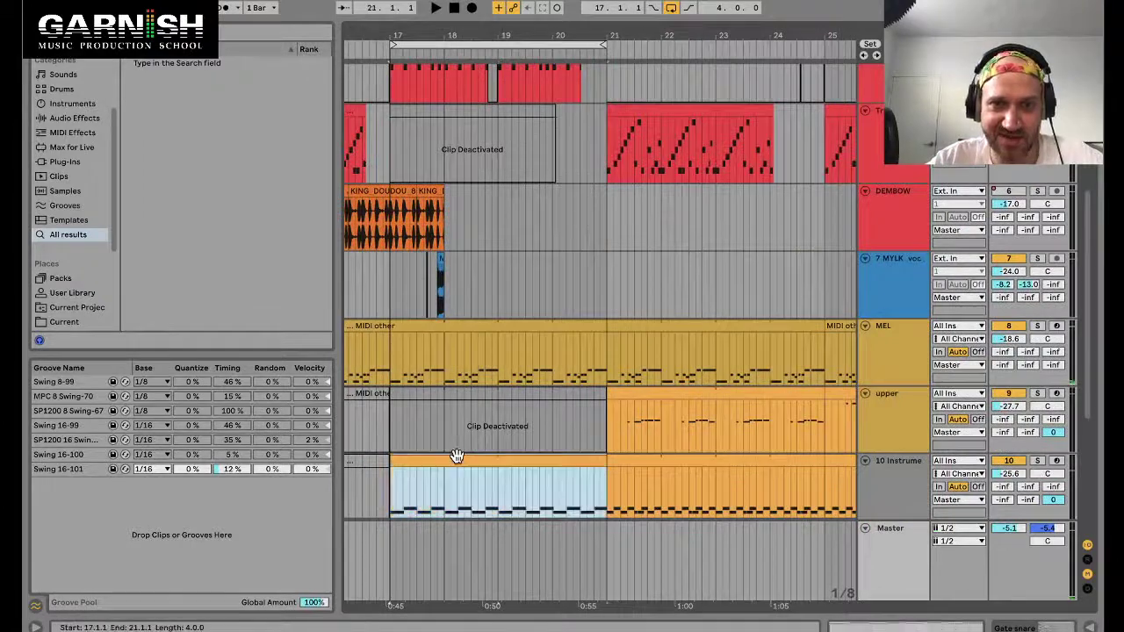
click(1037, 461)
double_click(906, 465)
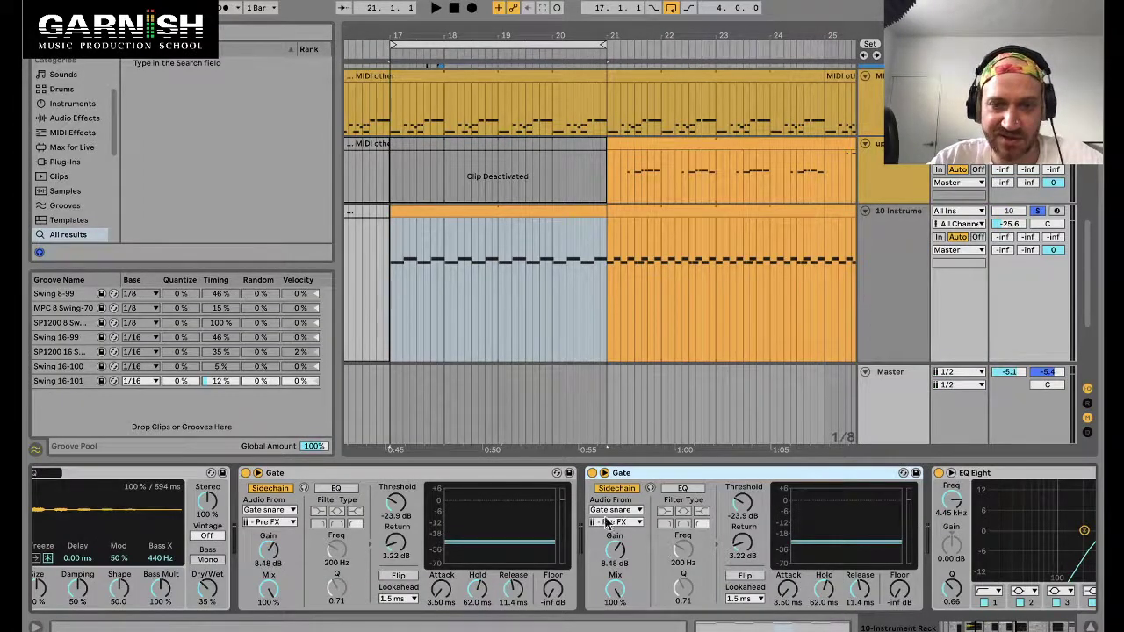
Rename the first Gate device on the instrument track "perc pattern" and select the second Gate.
click(321, 474)
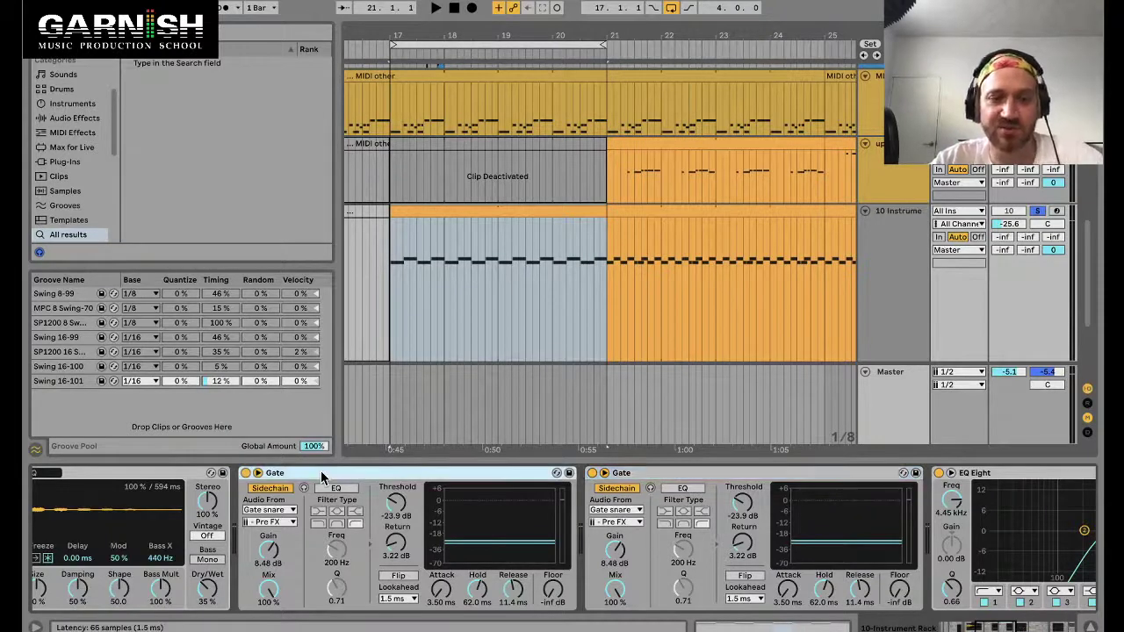
key(ctrl+r)
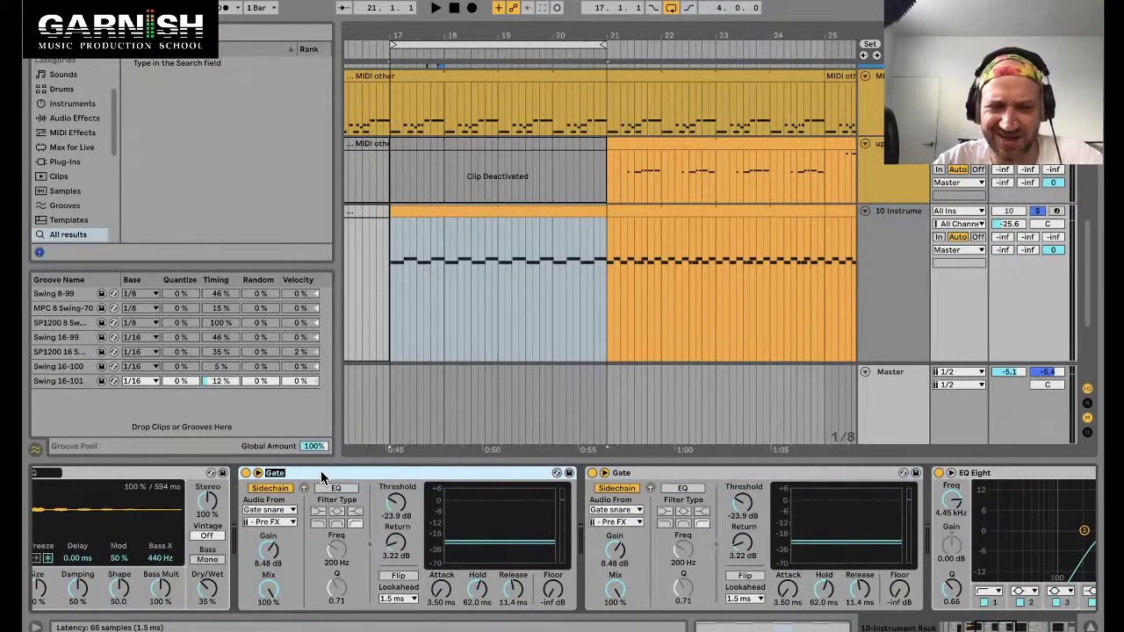
text(perc pattern)
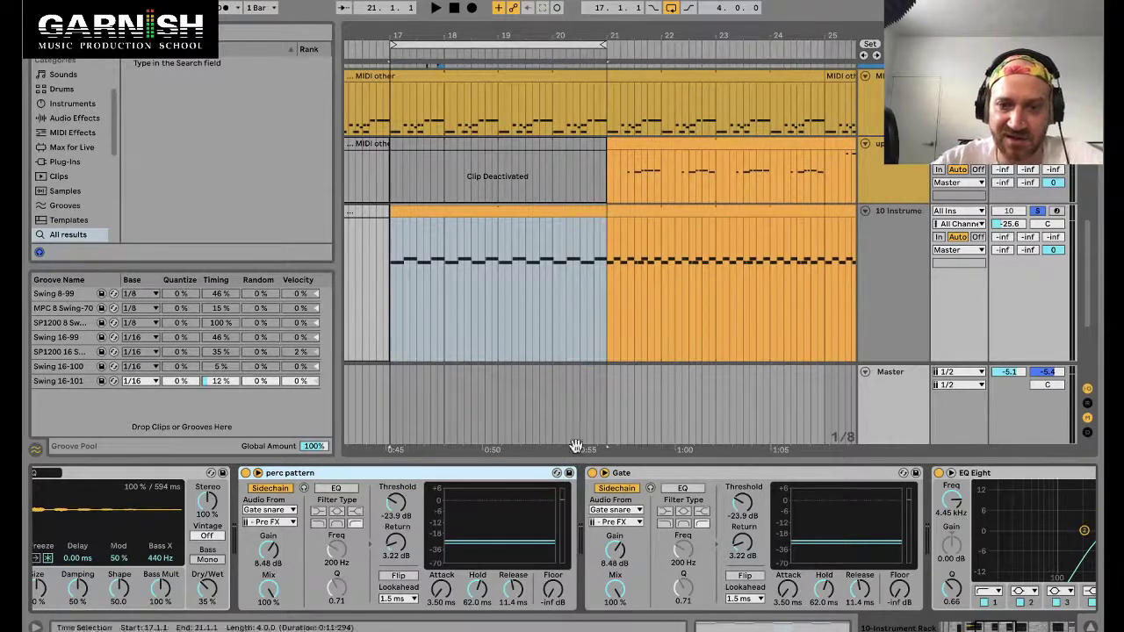
click(622, 474)
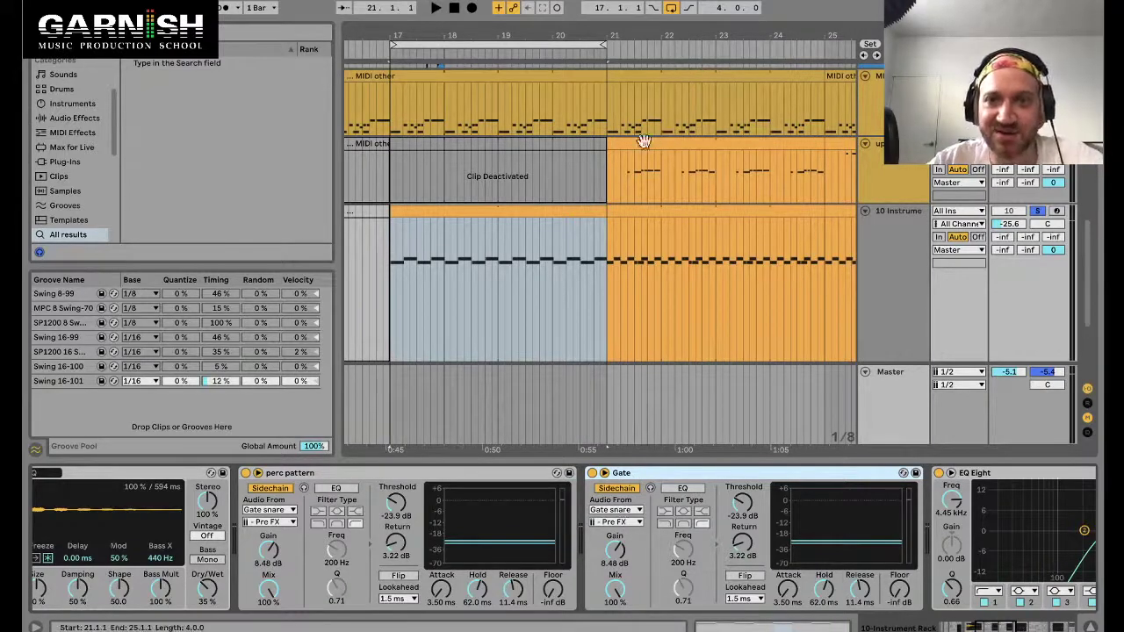
Consolidate the Gate snare clips from bar 17 to 21 and copy the rack's Slam pad to A#1 as Slam2.
scroll(564, 183, up, 5)
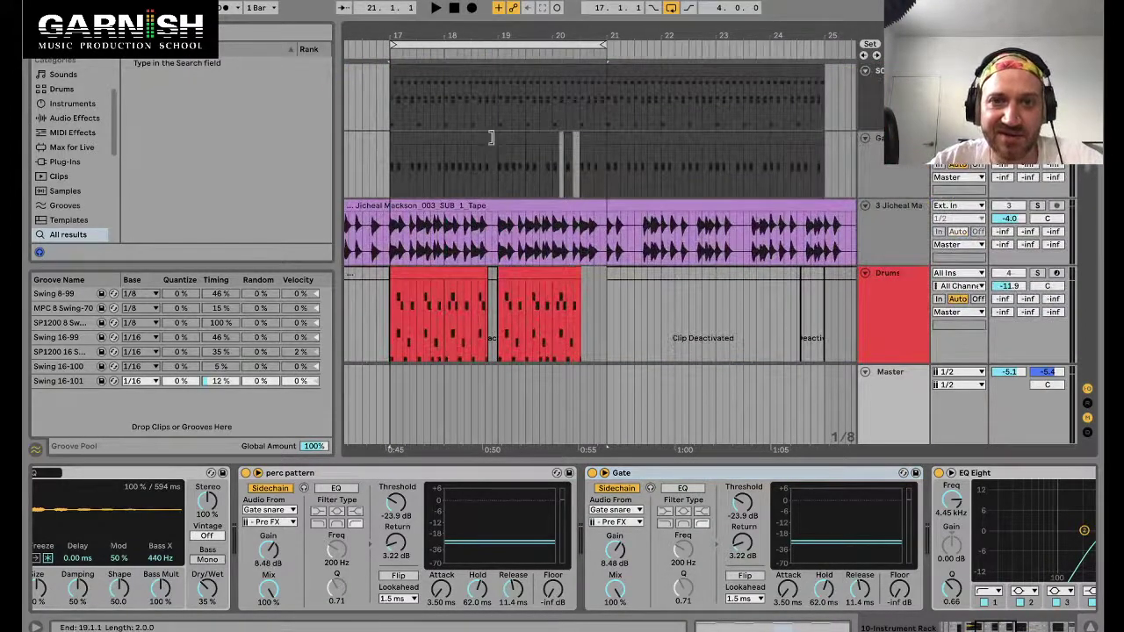
double_click(496, 145)
drag(499, 118, 595, 119)
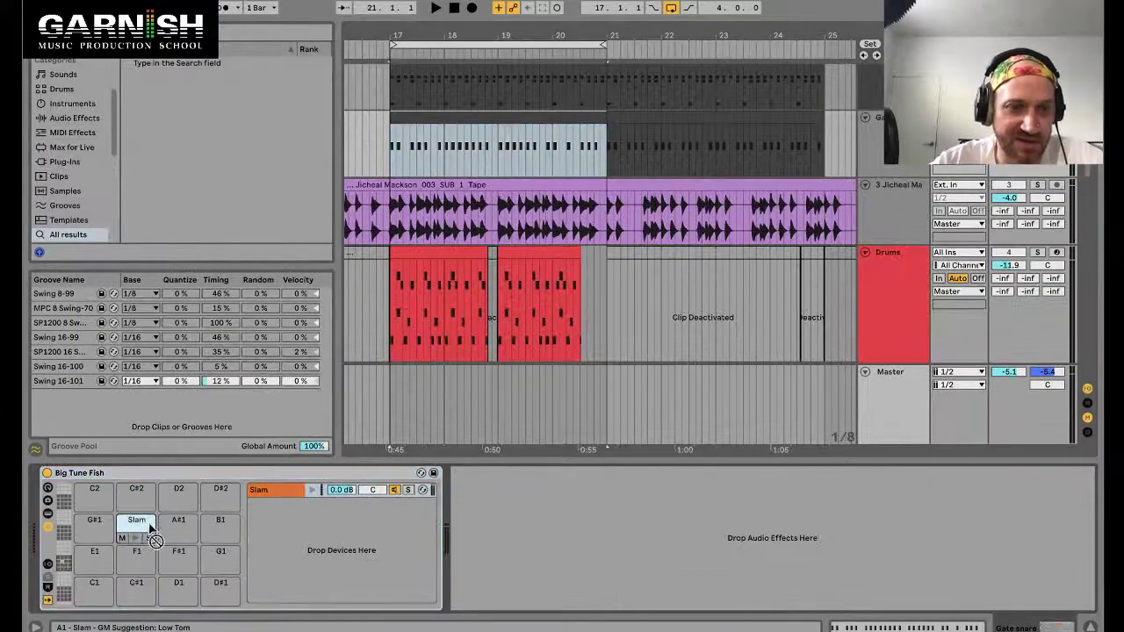
drag(178, 521, 180, 524)
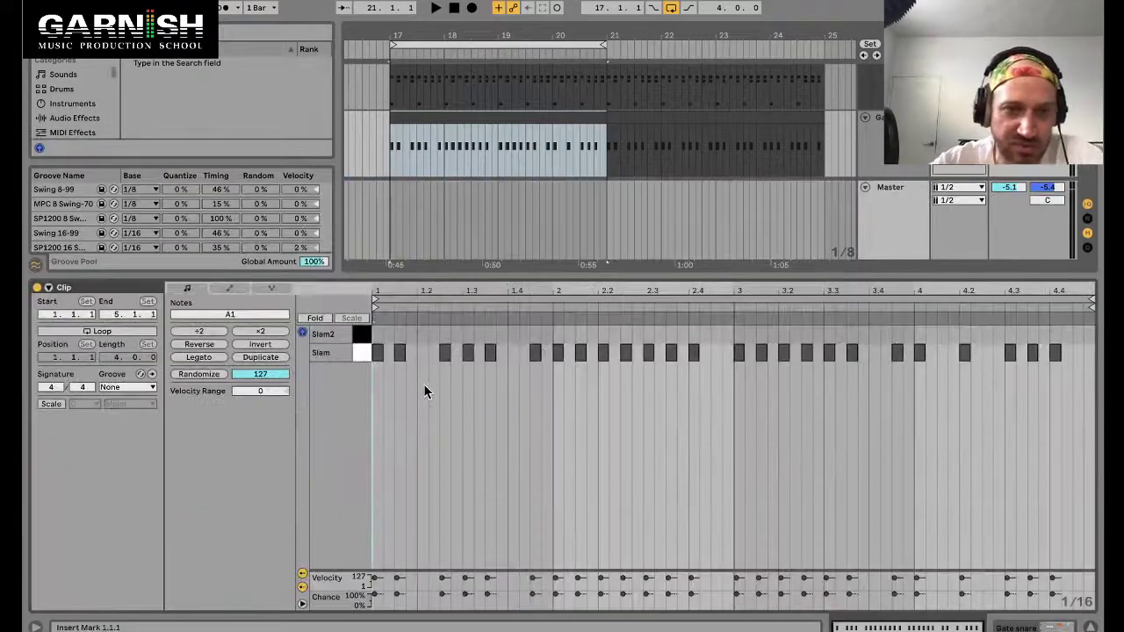
Add a Slam2 note at 1.1.3 in the Gate snare clip and shorten the loop to two beats from bar 17.
click(366, 352)
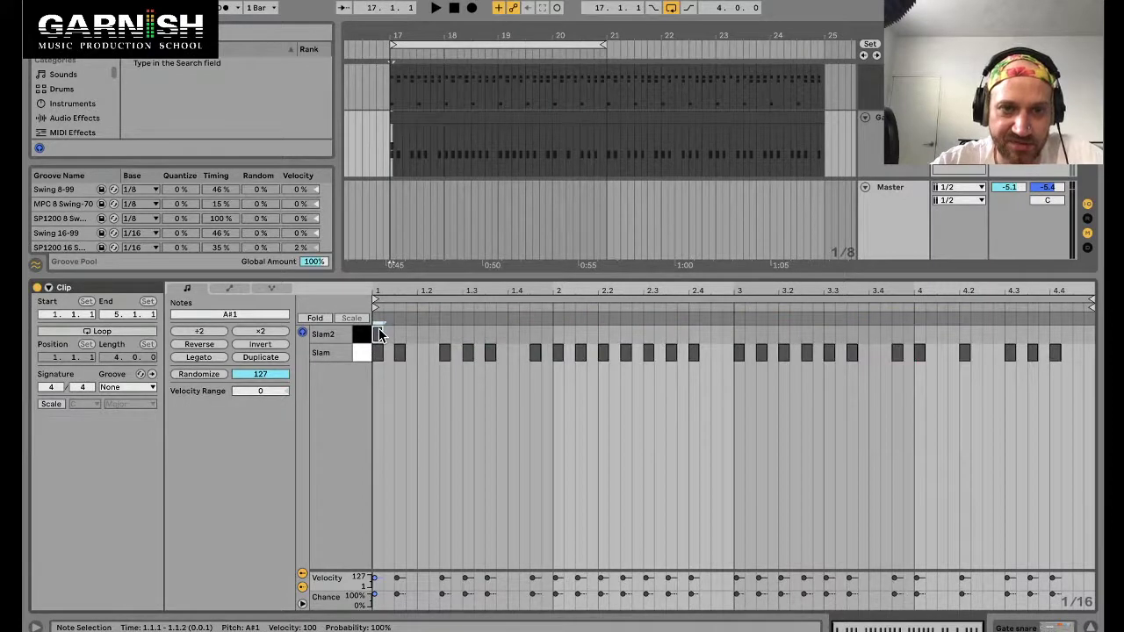
drag(378, 328, 402, 328)
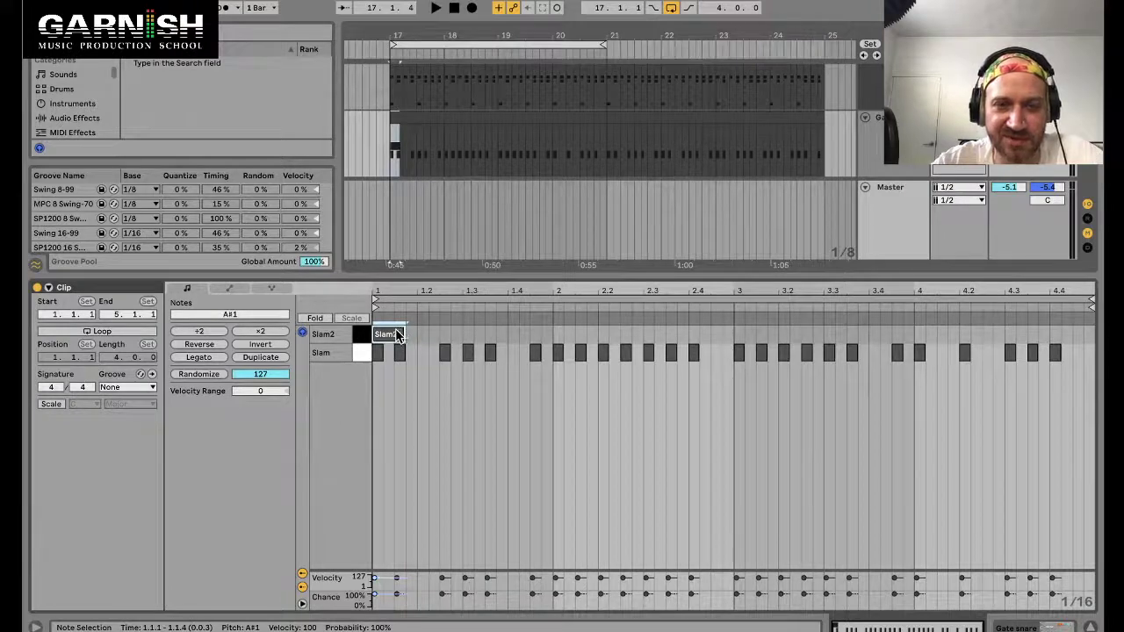
drag(396, 334, 423, 336)
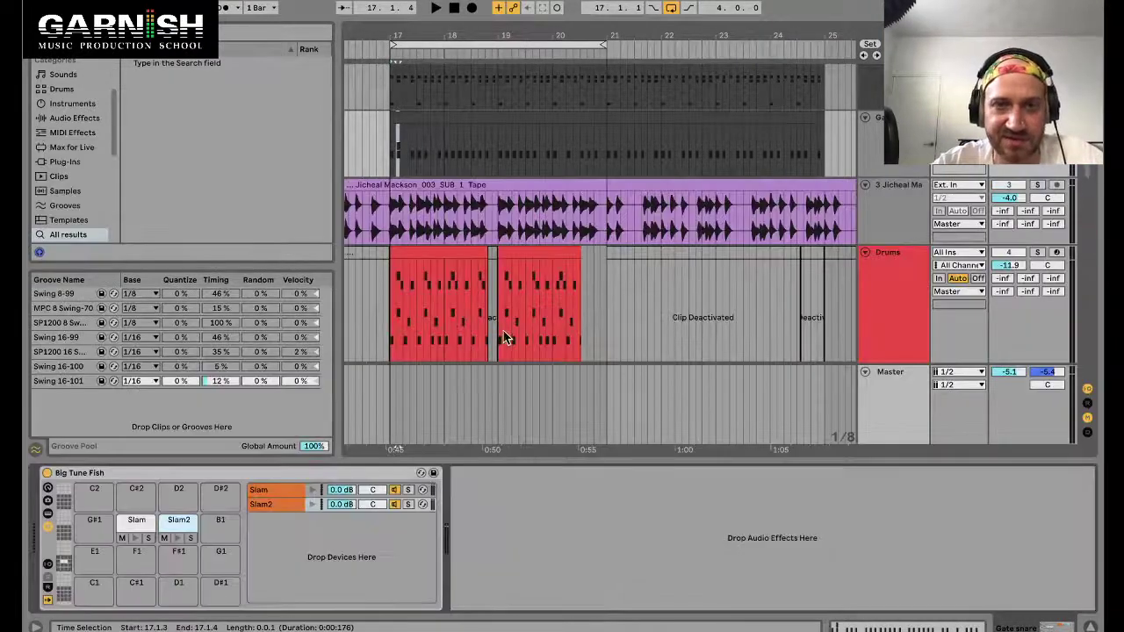
drag(602, 44, 417, 44)
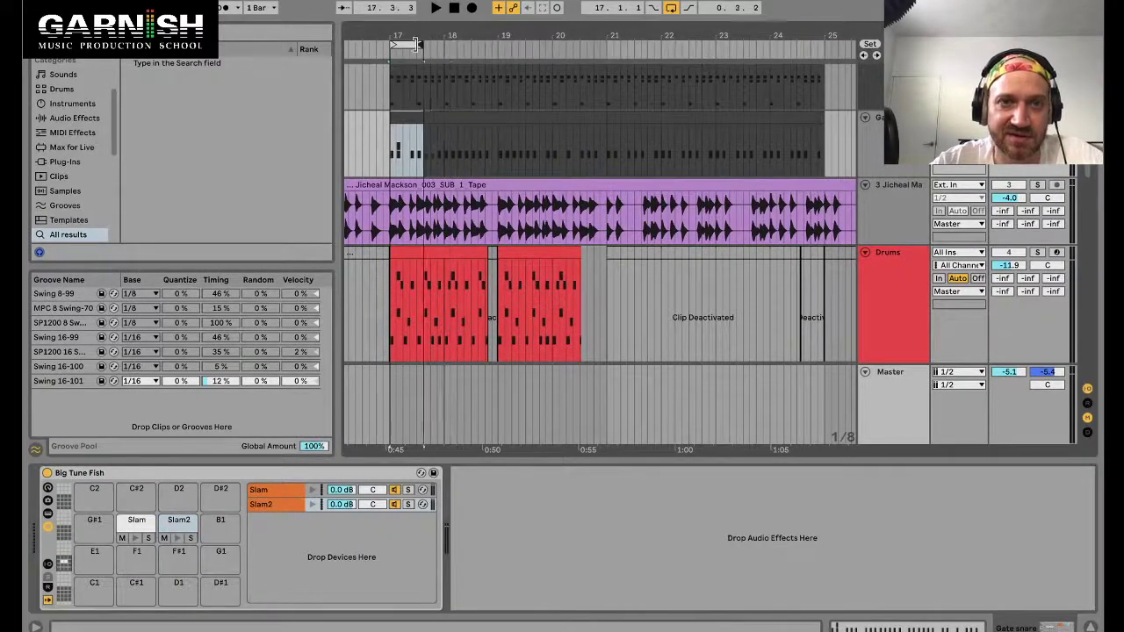
Place Slam2 notes at 1.2.1 and 1.4.1 in the Gate snare clip and delete the one at 1.1.3.
click(504, 120)
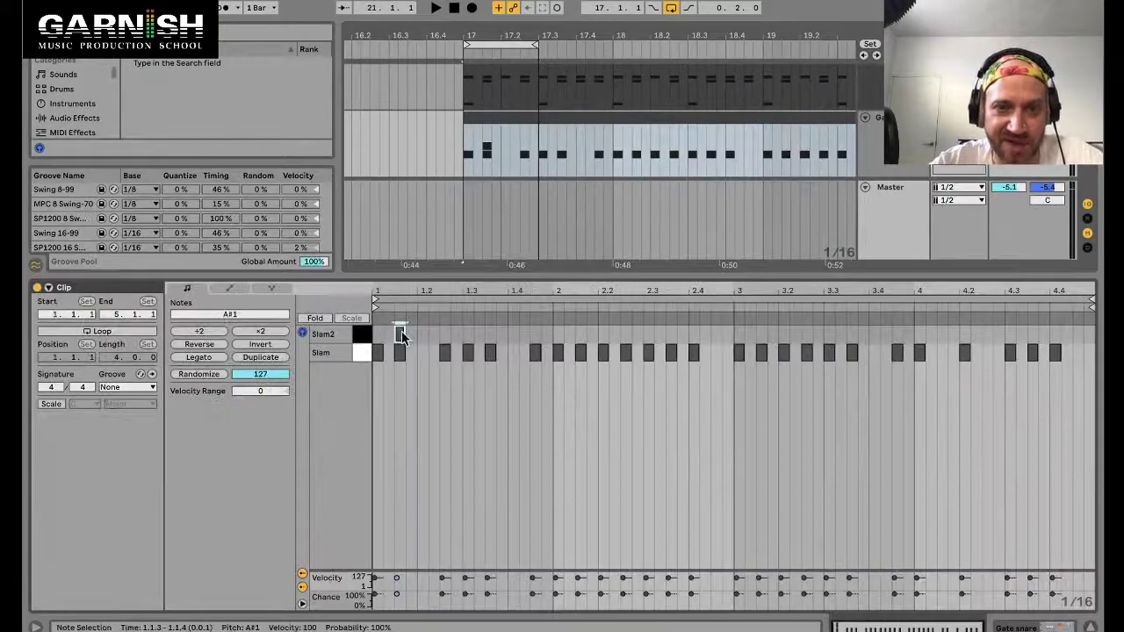
drag(401, 336, 516, 336)
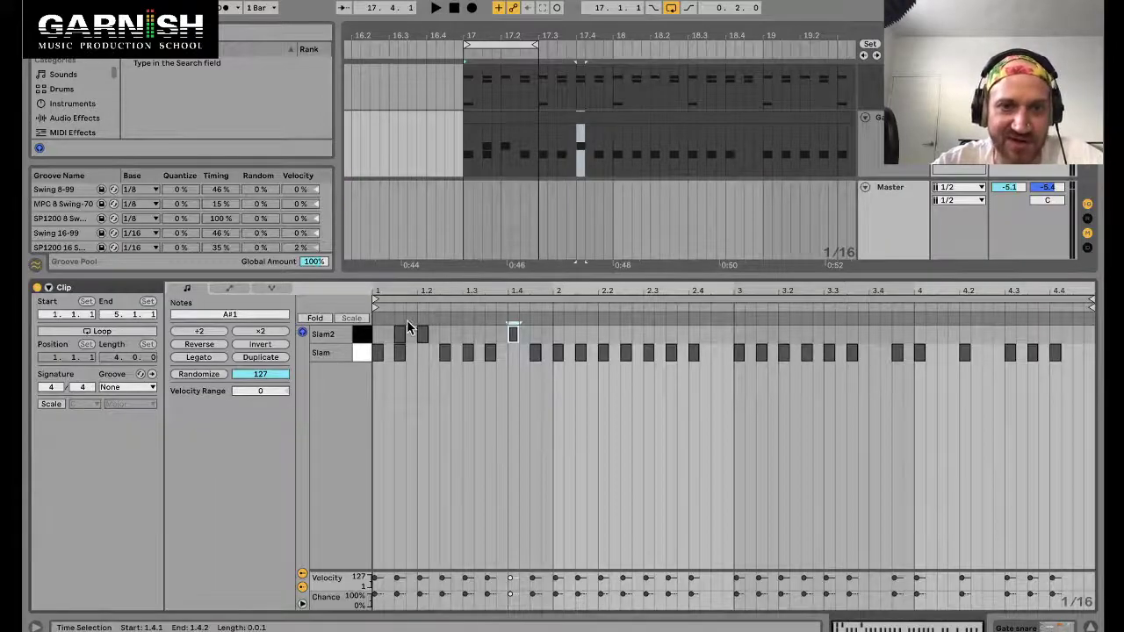
double_click(399, 334)
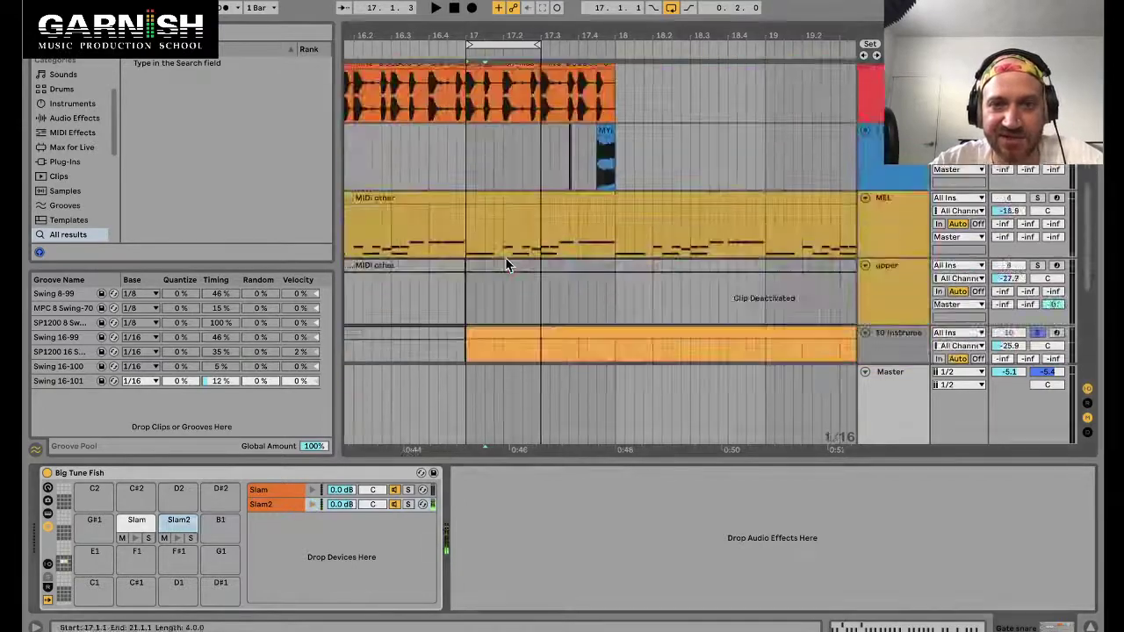
Set the second Gate's sidechain source on the 10 Instrument track to Big Tune Fish | Slam2 | Pre FX and play the loop.
scroll(505, 264, down, 2)
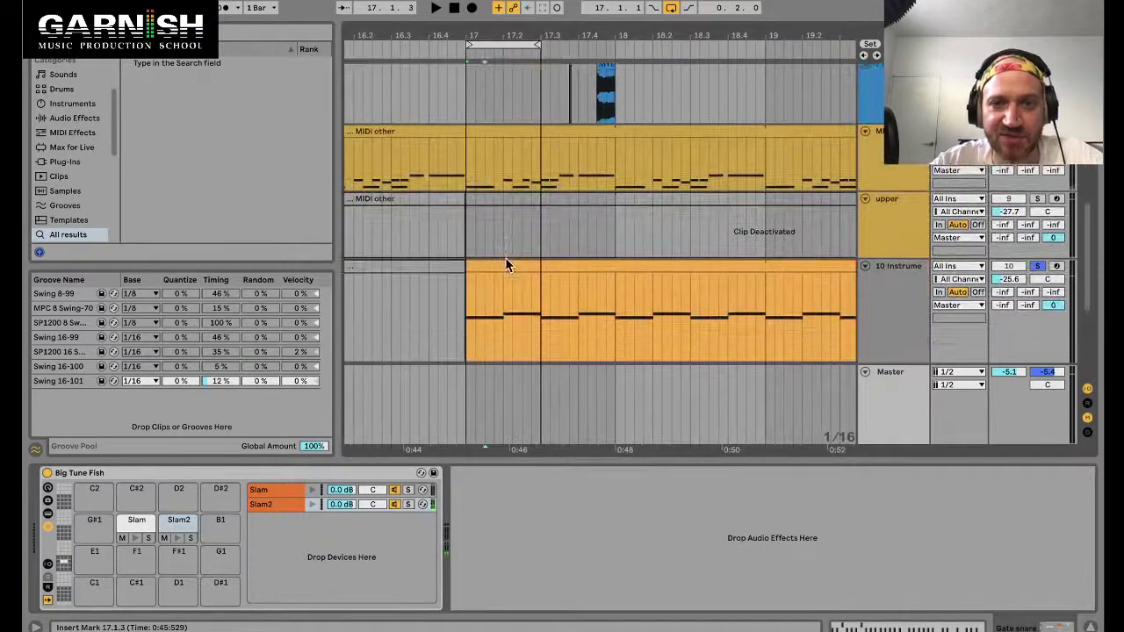
click(506, 264)
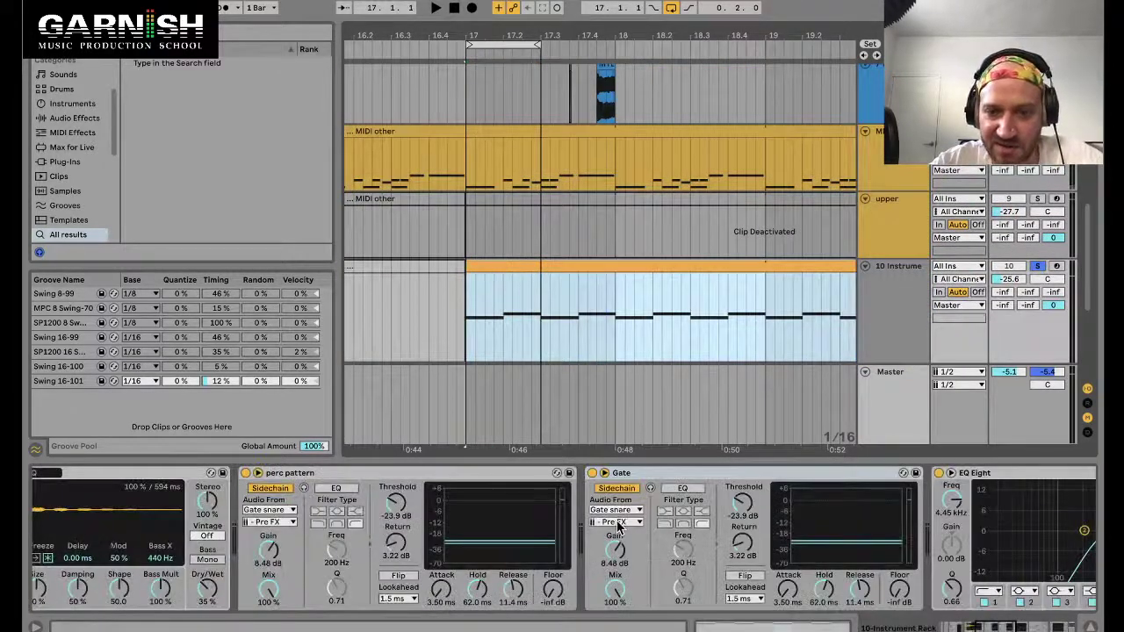
click(615, 522)
click(620, 522)
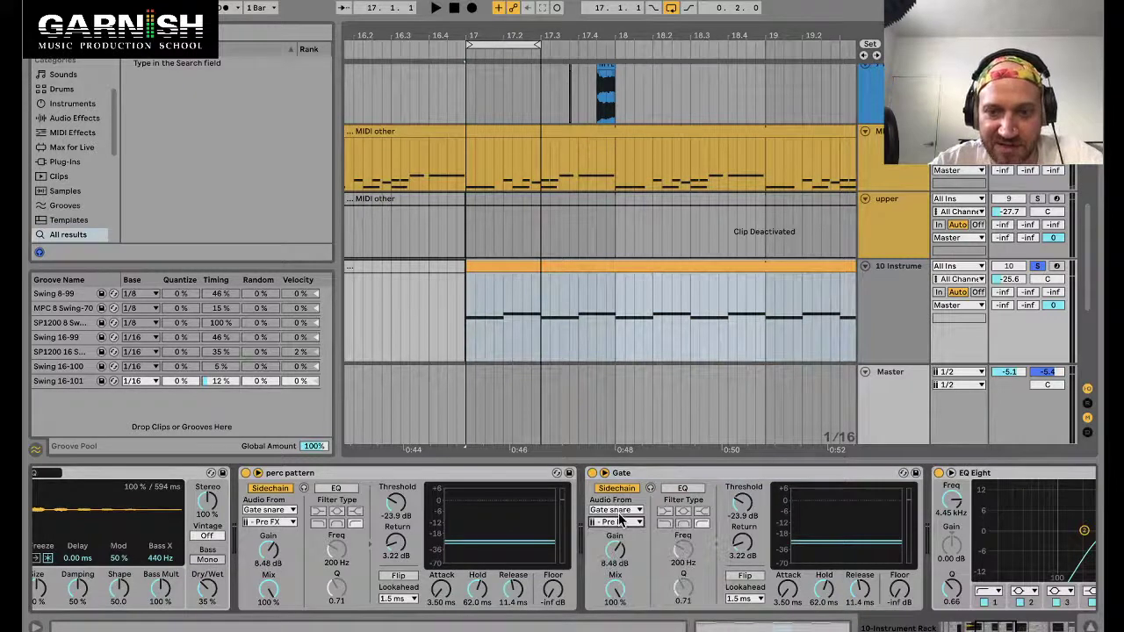
click(620, 522)
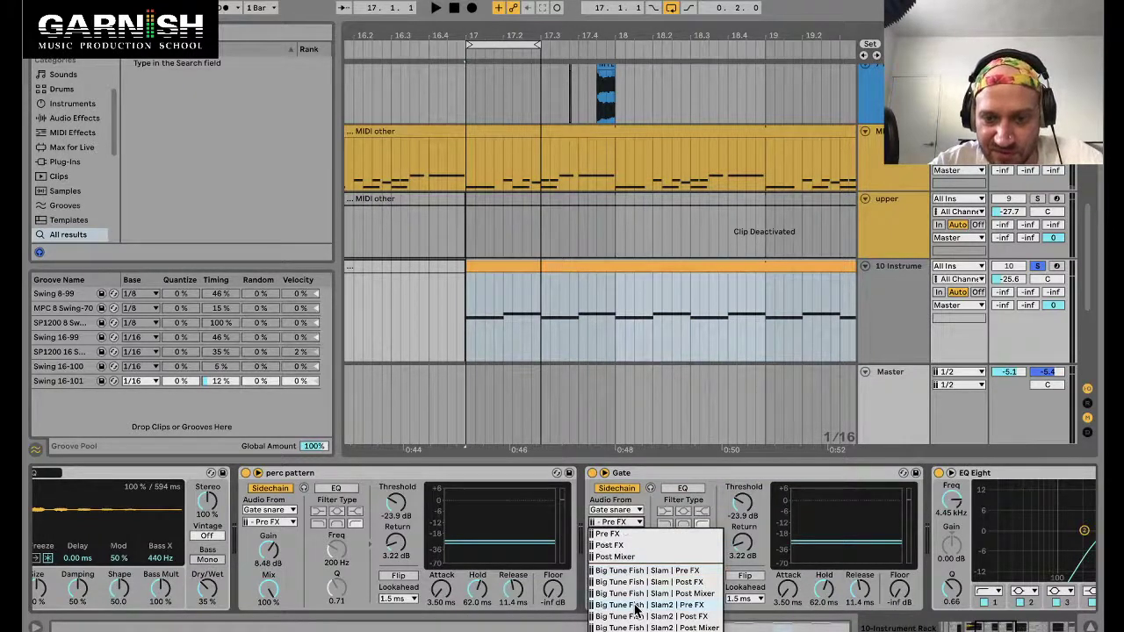
click(490, 348)
click(505, 268)
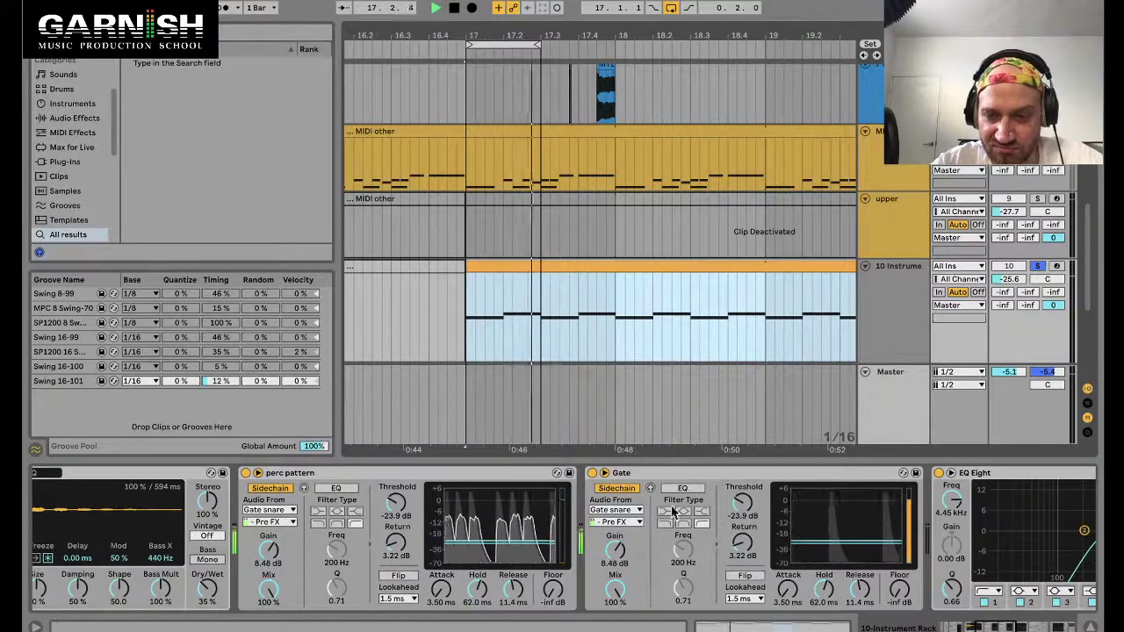
Enable Flip on the second Gate and deactivate the "perc pattern" gate.
click(736, 575)
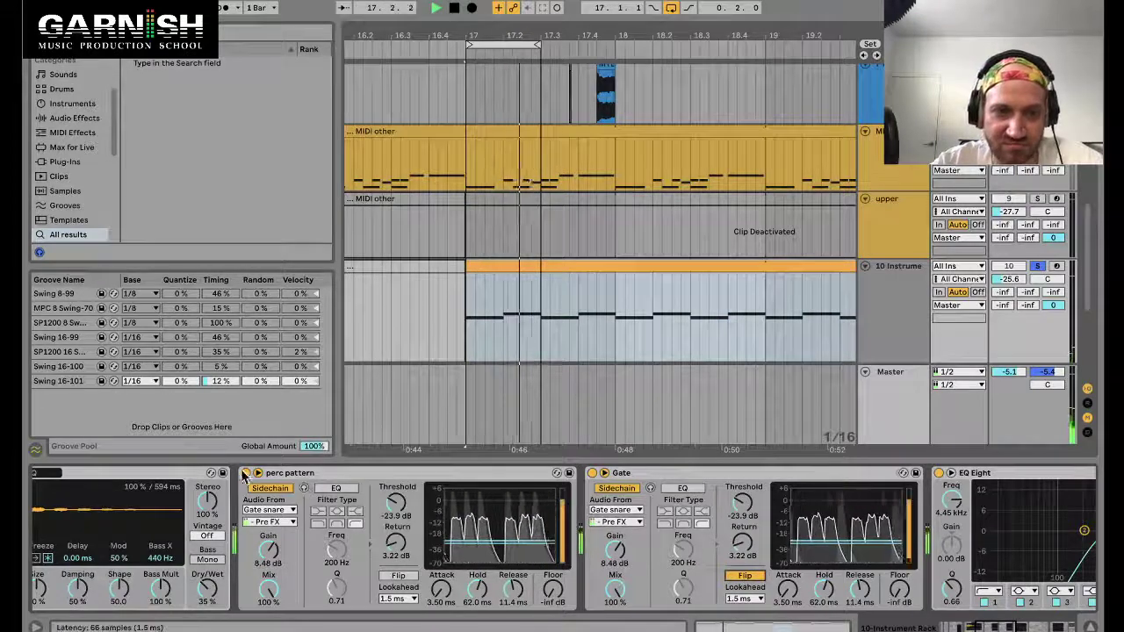
click(246, 473)
click(745, 531)
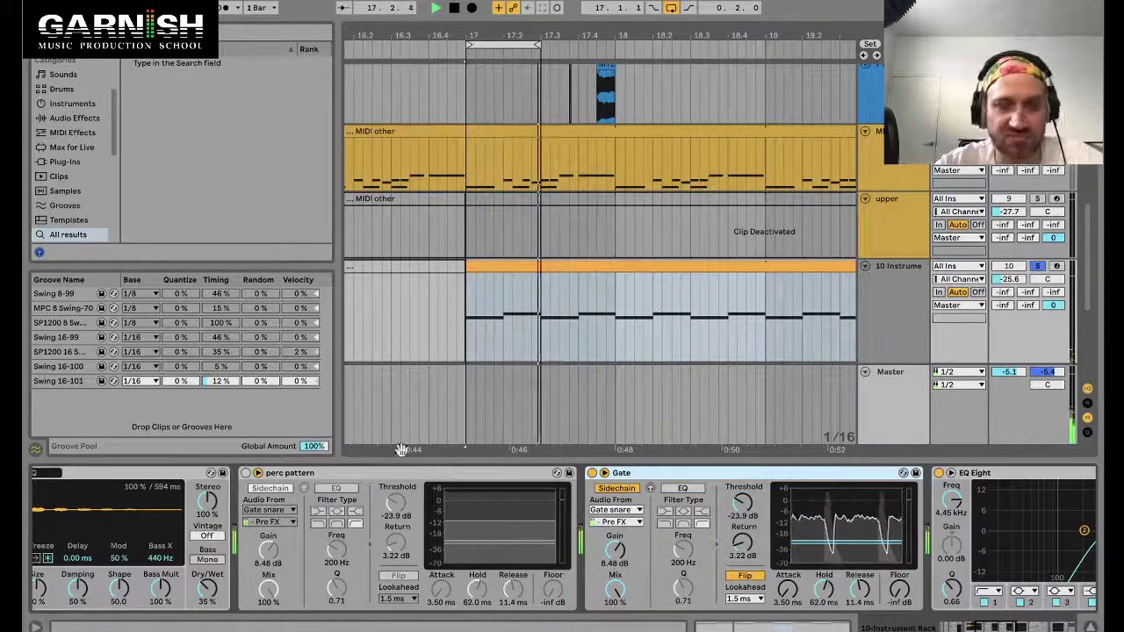
Solo the Drums track alongside the 10 Instrument track during playback.
scroll(1023, 215, up, 5)
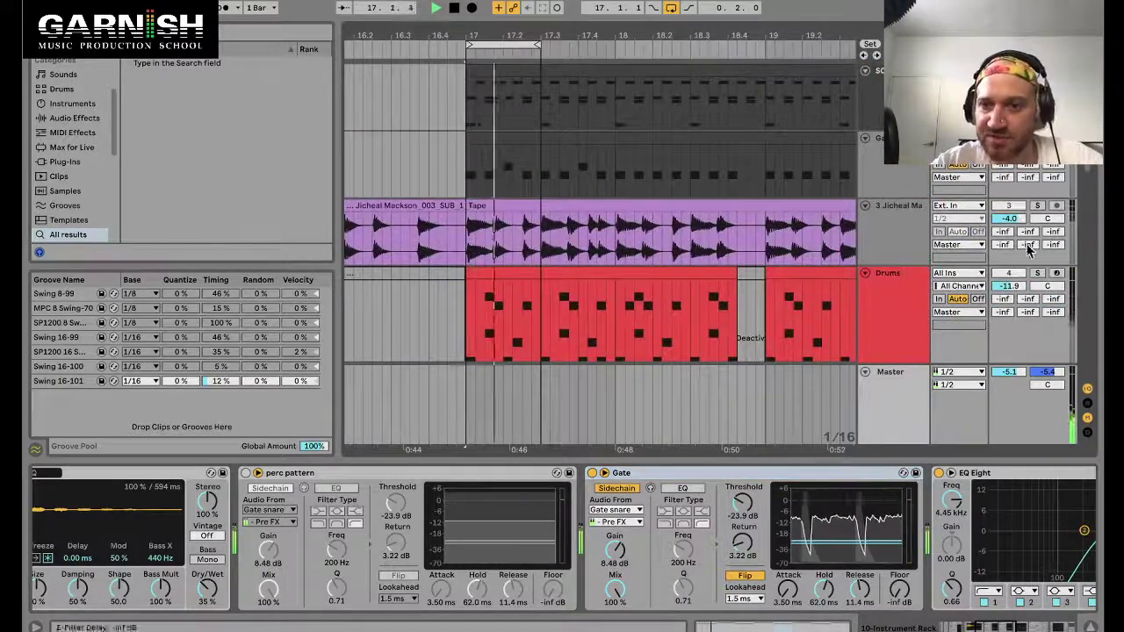
click(1037, 265)
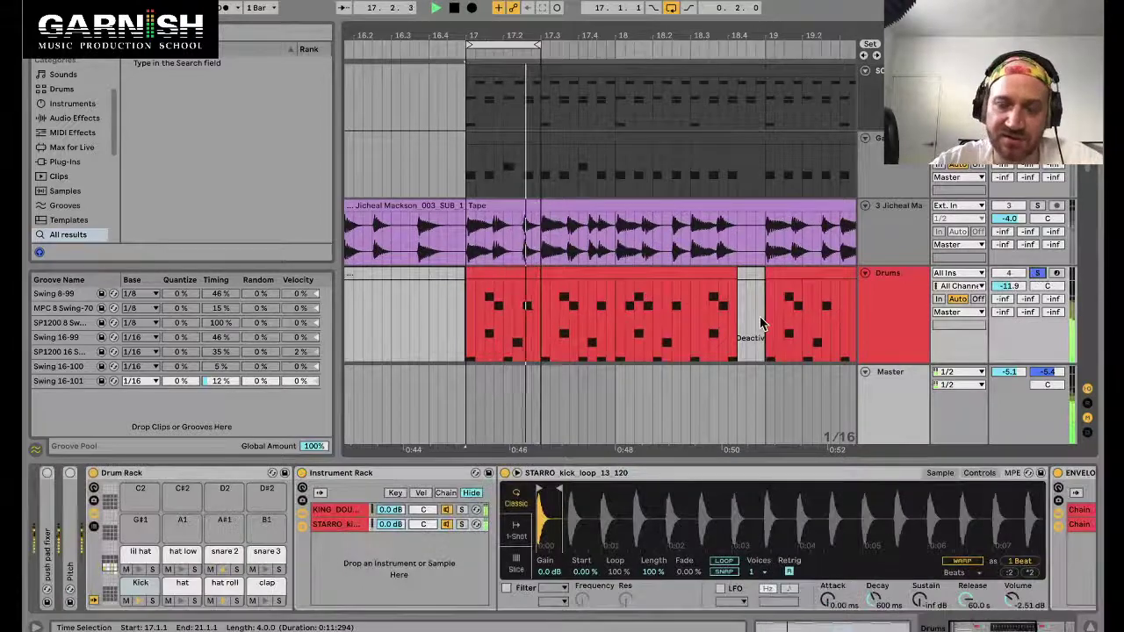
Look through the arrangement tracks around bar 17 for the soloed 10 Instrument track while the loop plays.
scroll(760, 322, down, 10)
scroll(608, 375, down, 2)
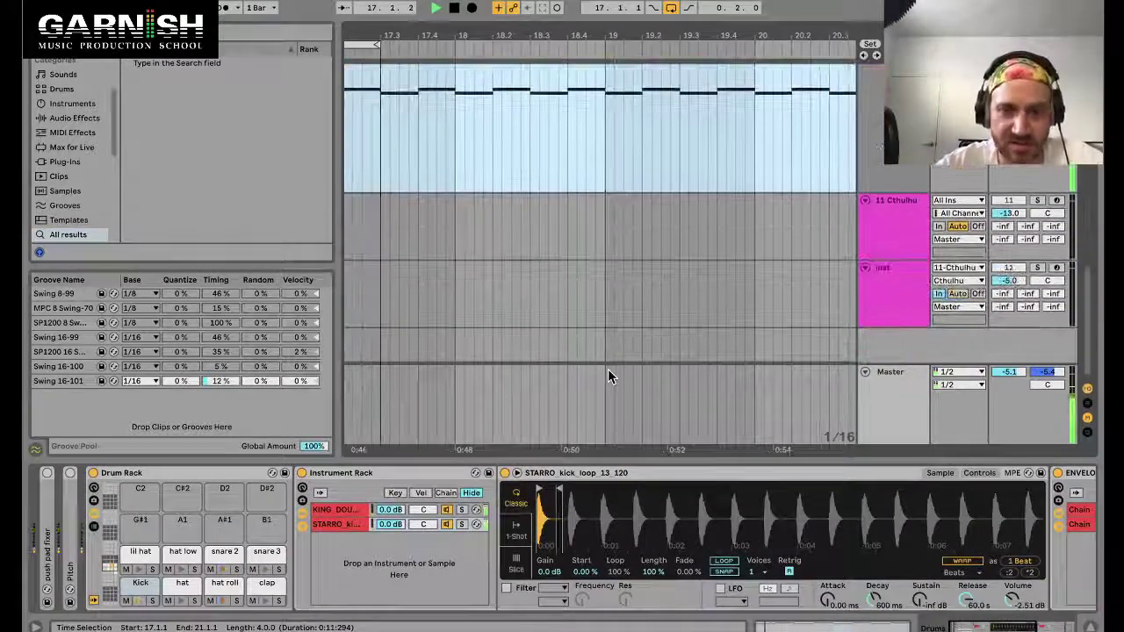
scroll(608, 376, left, 5)
scroll(607, 376, up, 8)
scroll(576, 263, up, 2)
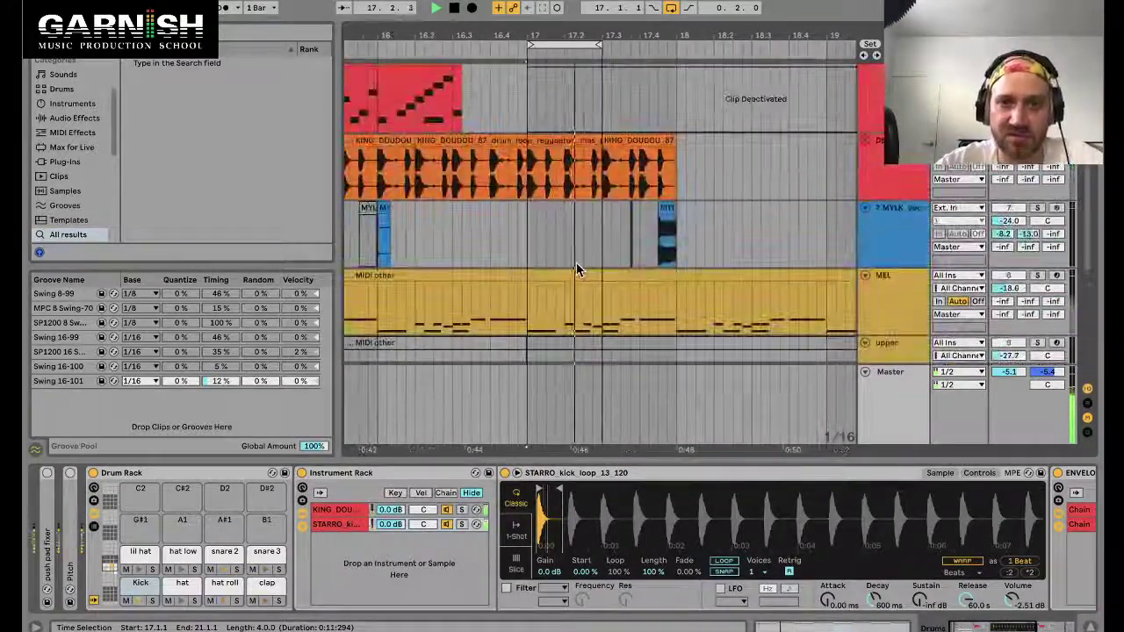
scroll(572, 247, down, 8)
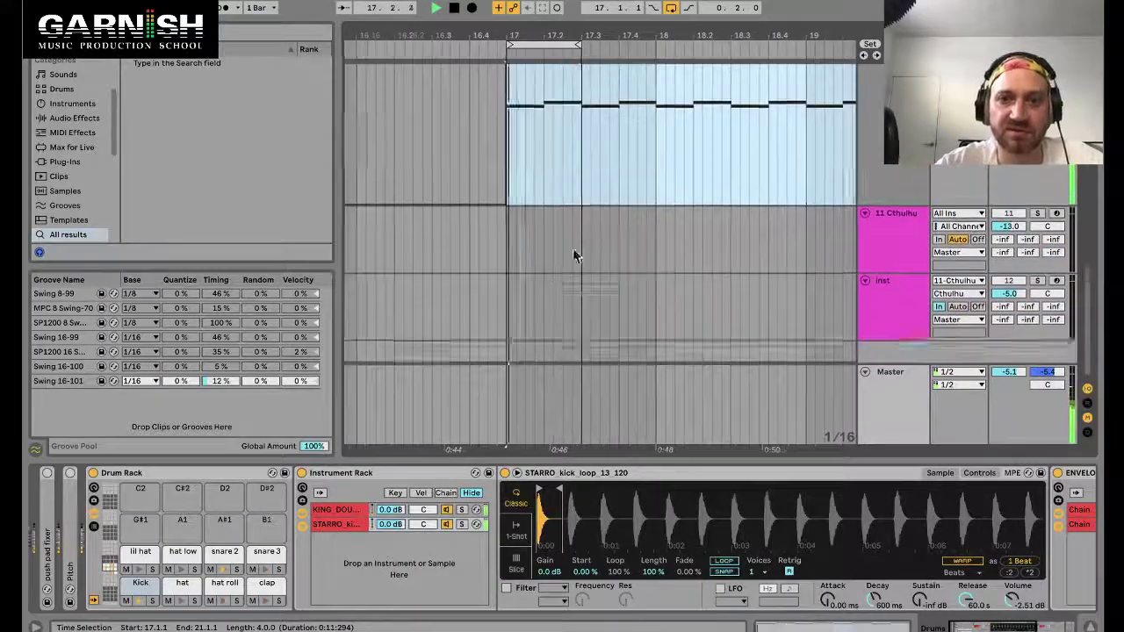
scroll(572, 254, up, 10)
scroll(572, 255, left, 1)
scroll(575, 256, up, 1)
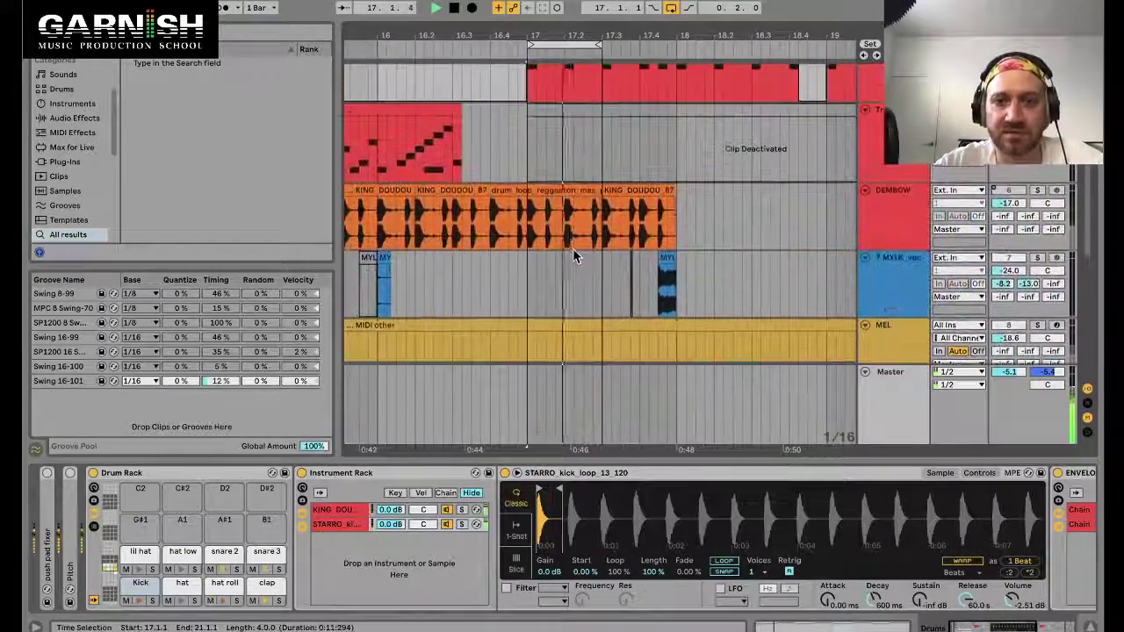
scroll(576, 256, down, 5)
scroll(575, 257, right, 1)
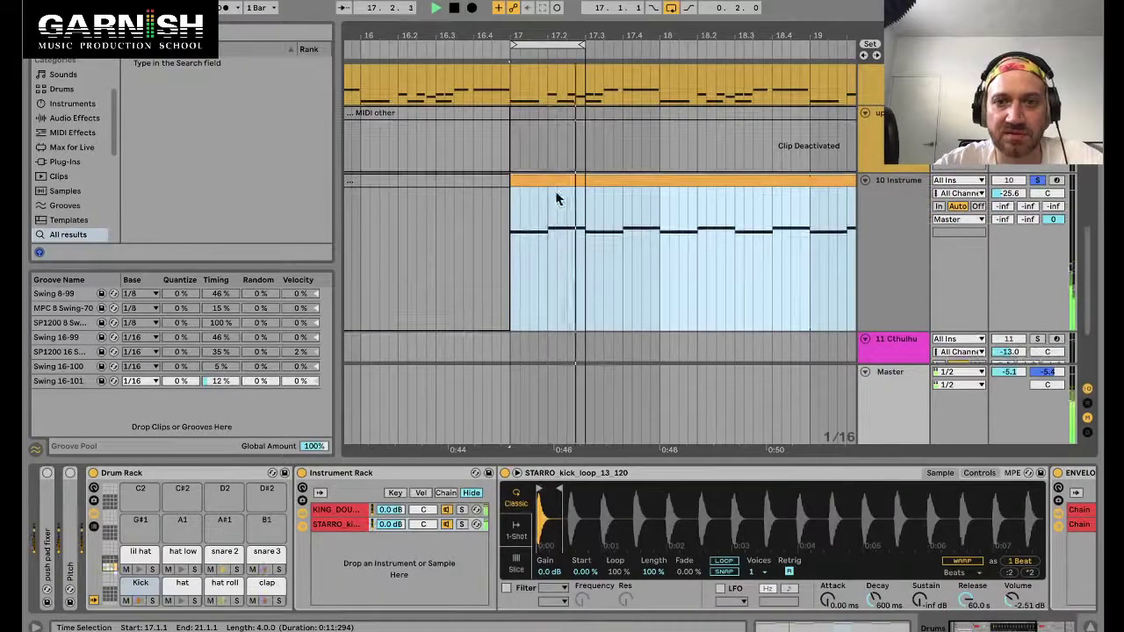
Extend the playback loop to one full bar from 17.1.1 and reselect the 10 Instrument clip.
click(554, 191)
drag(580, 45, 659, 45)
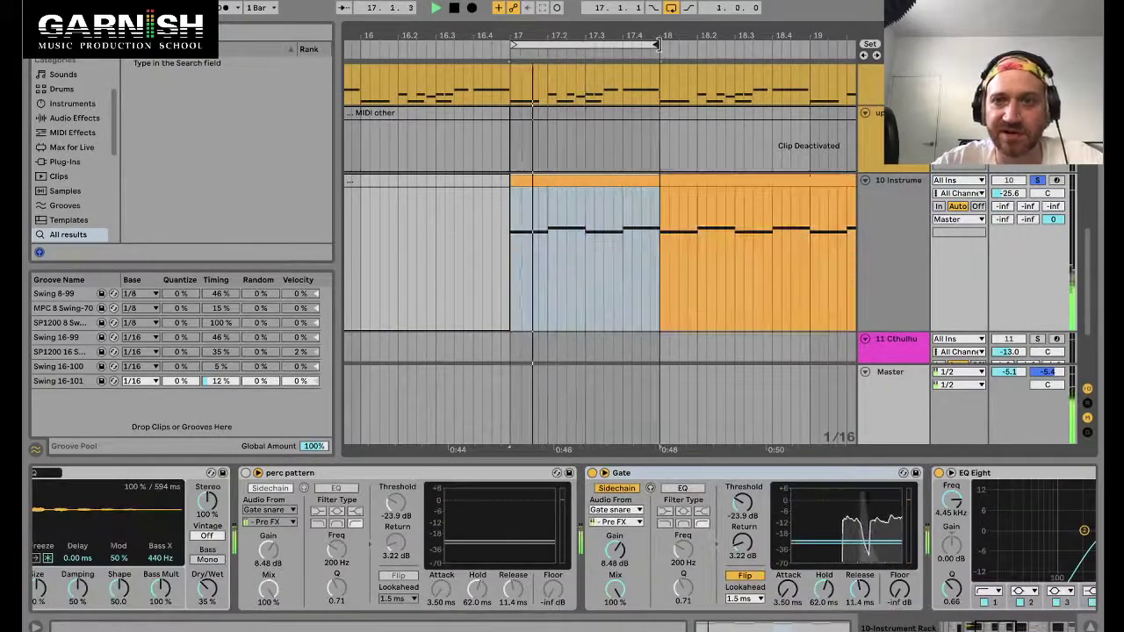
click(594, 179)
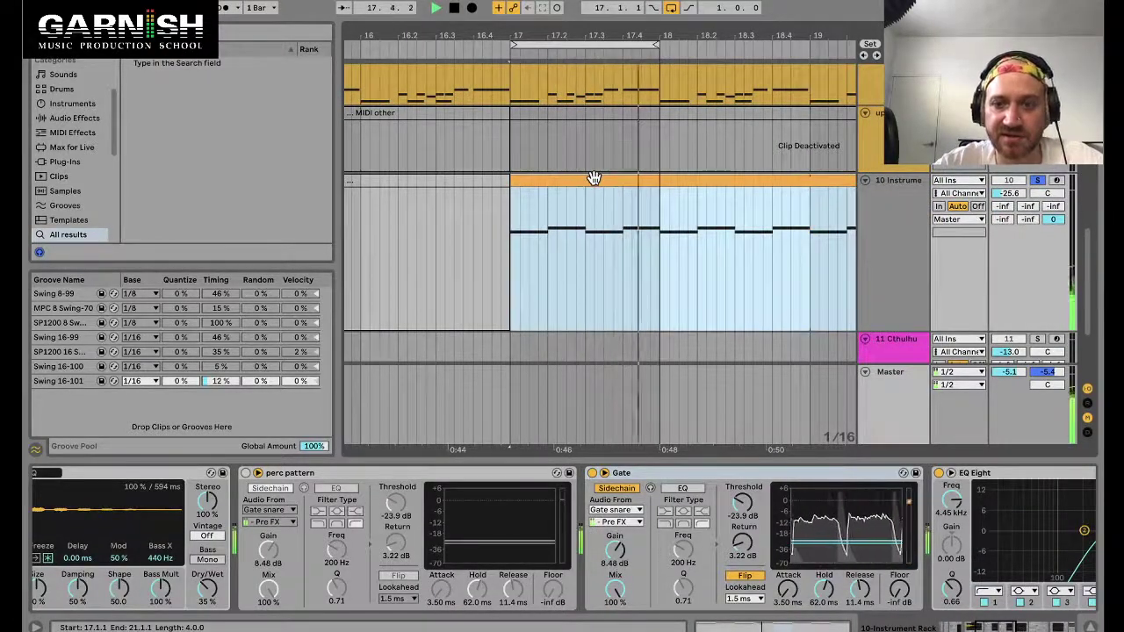
Stop playback and move the Gate snare clip's two Slam2 notes from the first bar to the clip's end, starting at 4.3.1.
scroll(625, 161, up, 6)
scroll(626, 161, up, 3)
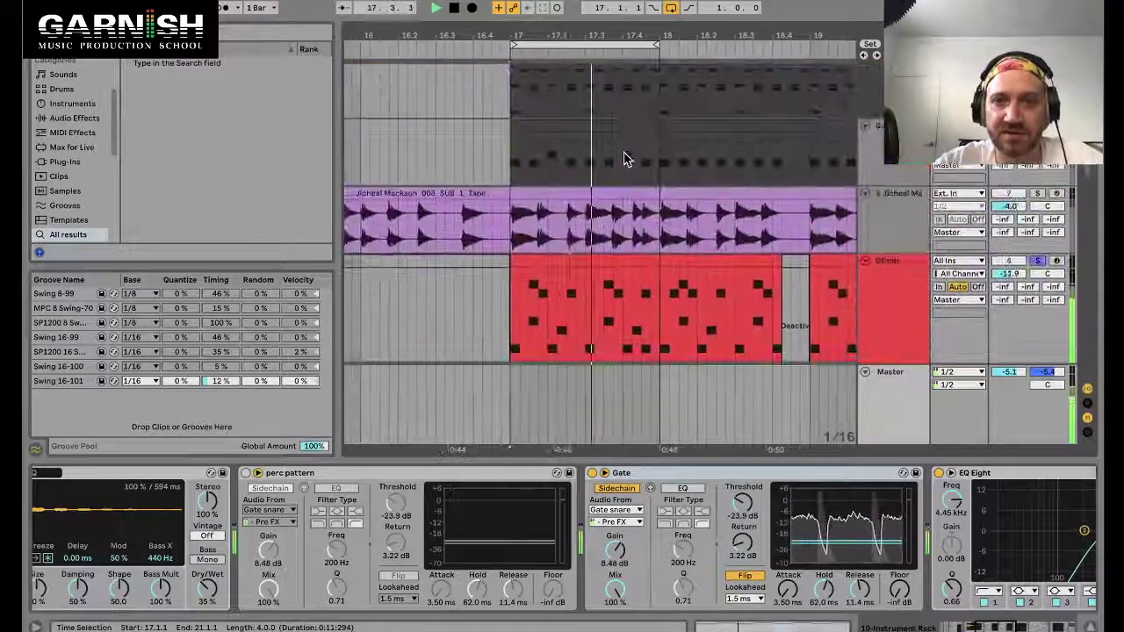
double_click(626, 141)
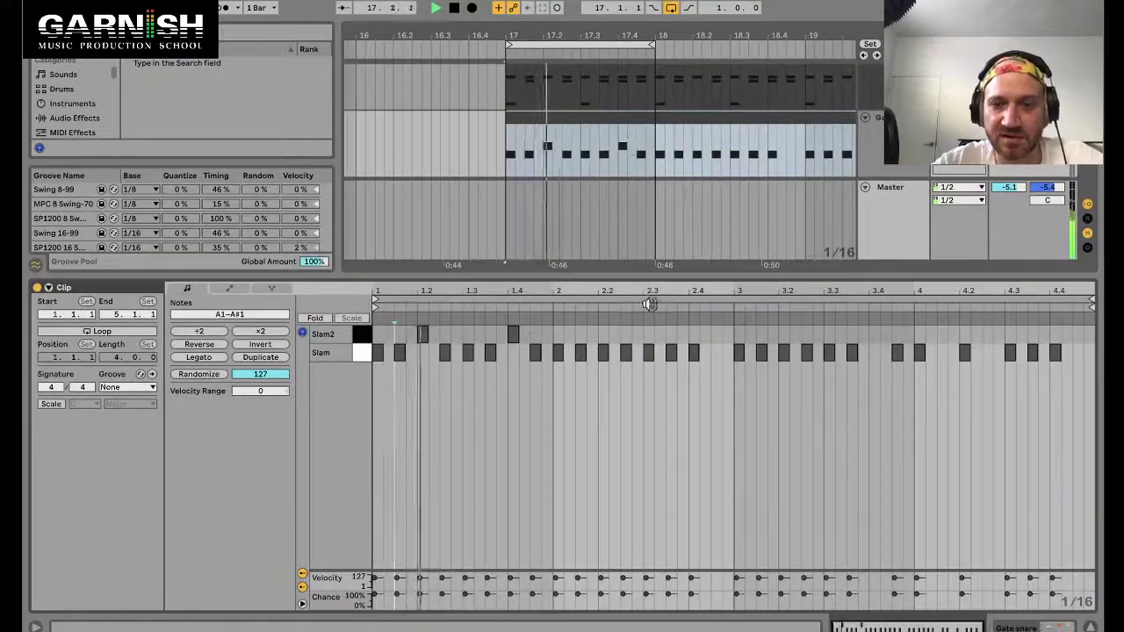
key(space)
drag(555, 320, 455, 335)
click(422, 335)
shift+click(513, 335)
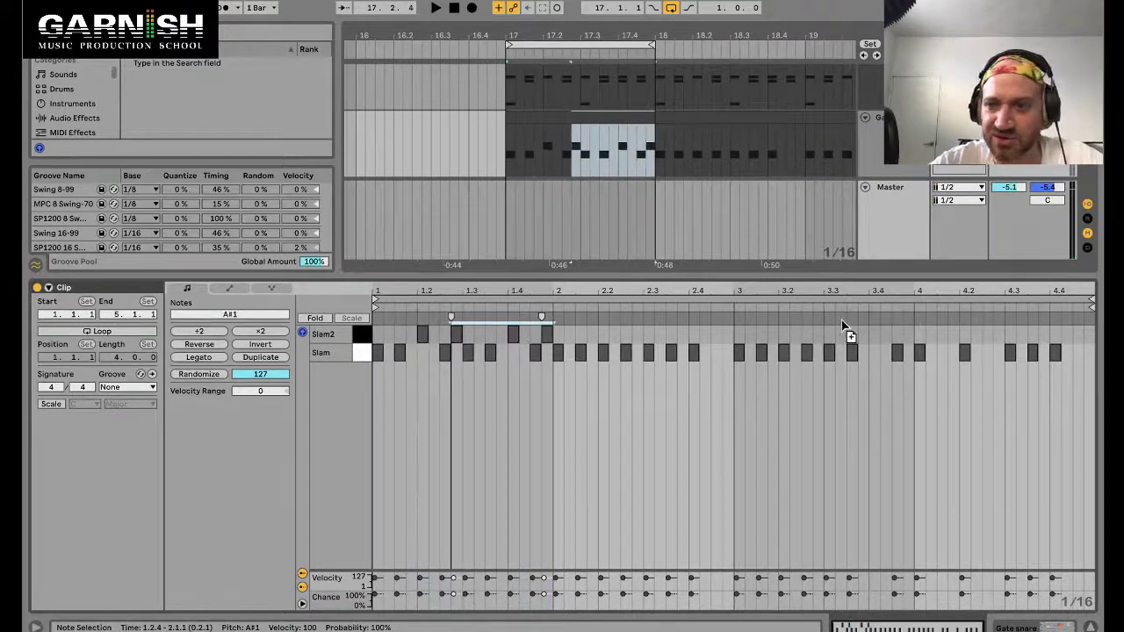
key(ctrl+z)
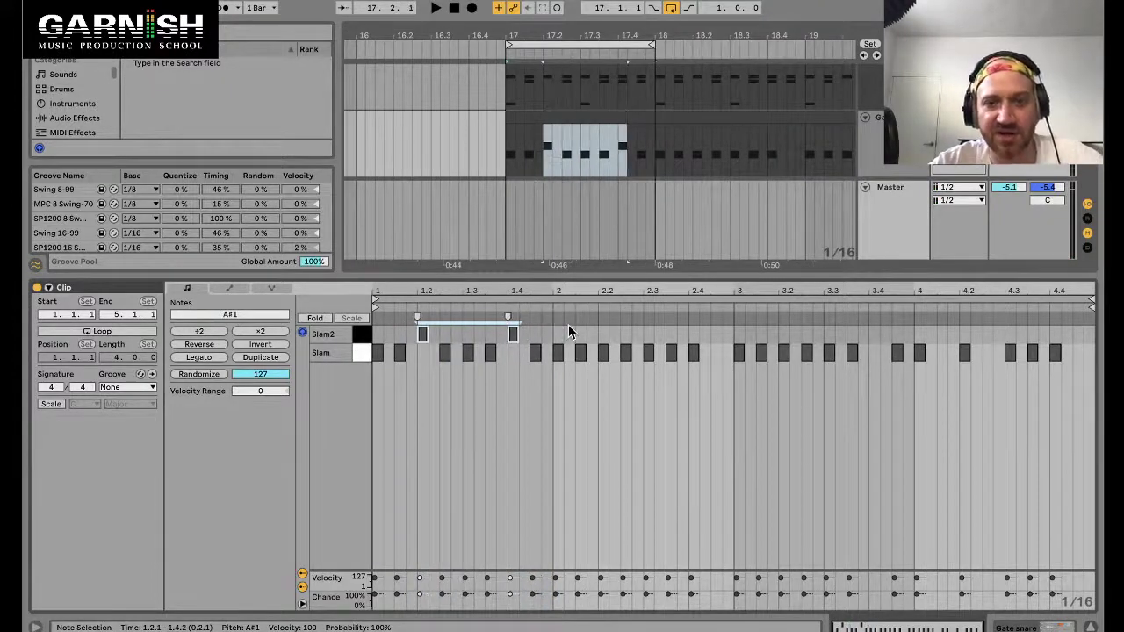
key(Delete)
click(916, 334)
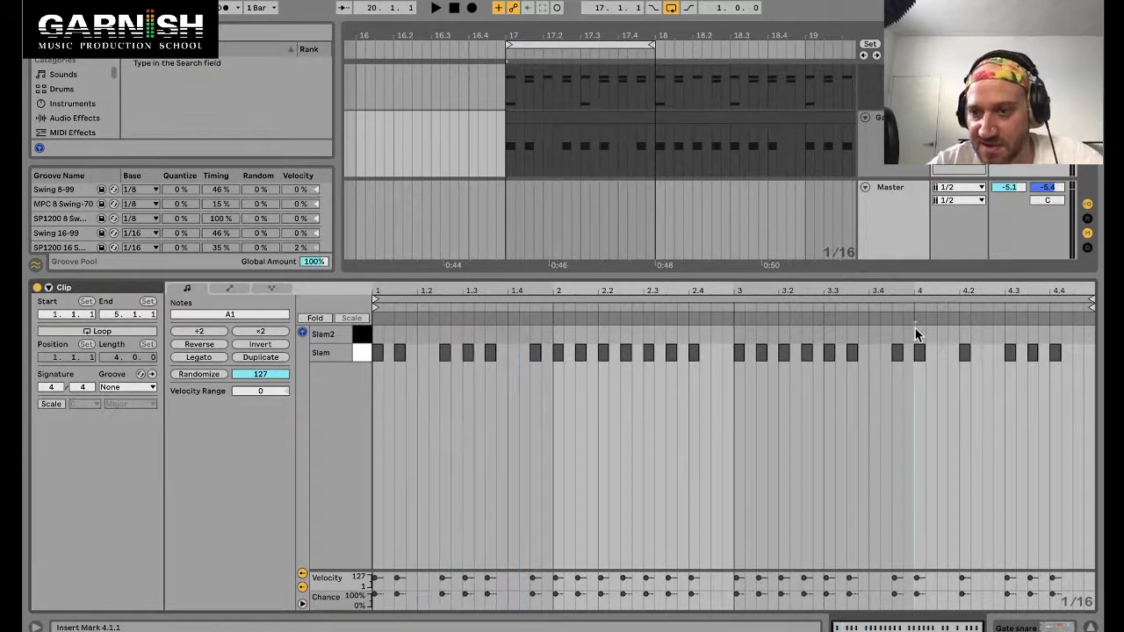
key(ctrl+v)
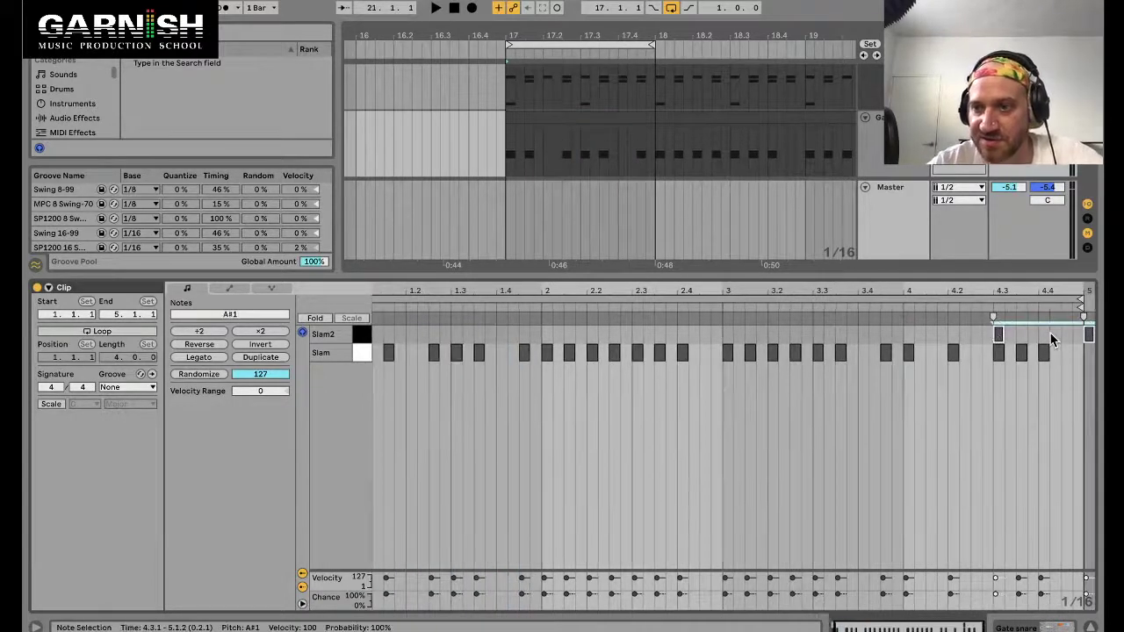
Duplicate the Slam2 notes so they fill every sixteenth from 4.3 to the end of the Gate snare clip.
key(plus)
key(plus)
key(plus)
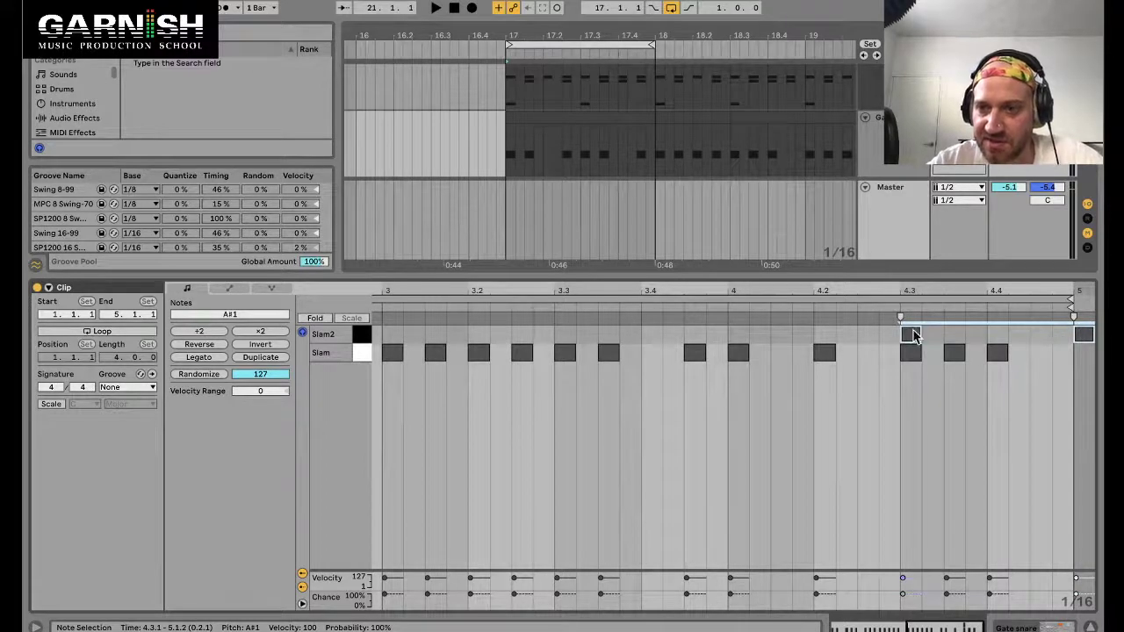
drag(923, 341, 990, 338)
drag(910, 344, 997, 342)
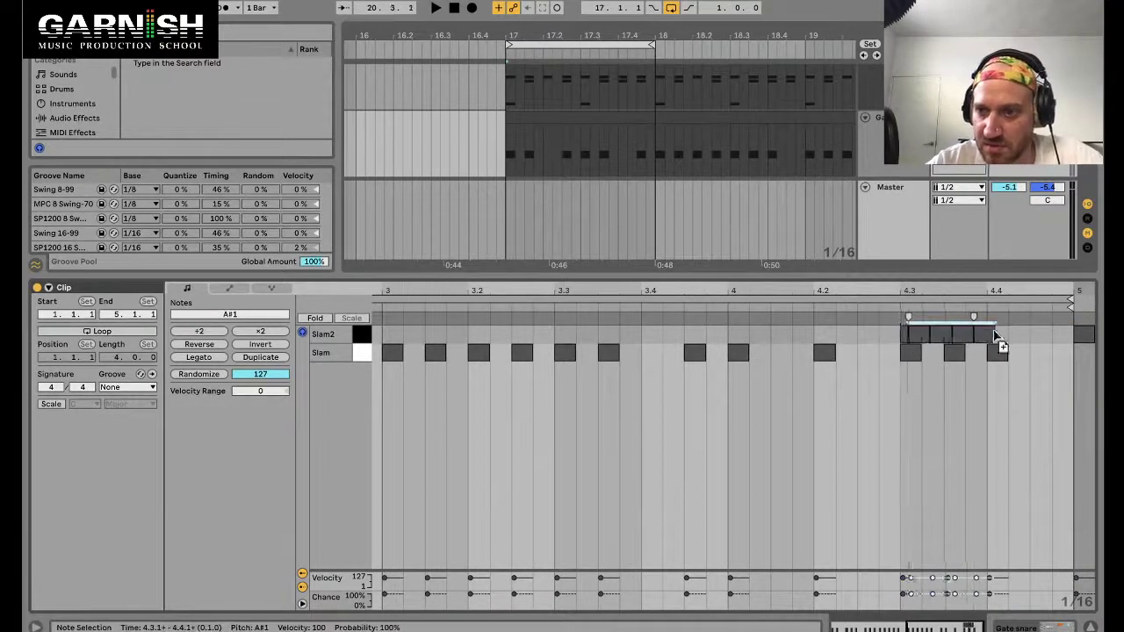
Shorten all the Slam2 notes in the final half bar to about half a sixteenth each.
drag(872, 328, 1102, 328)
click(936, 331)
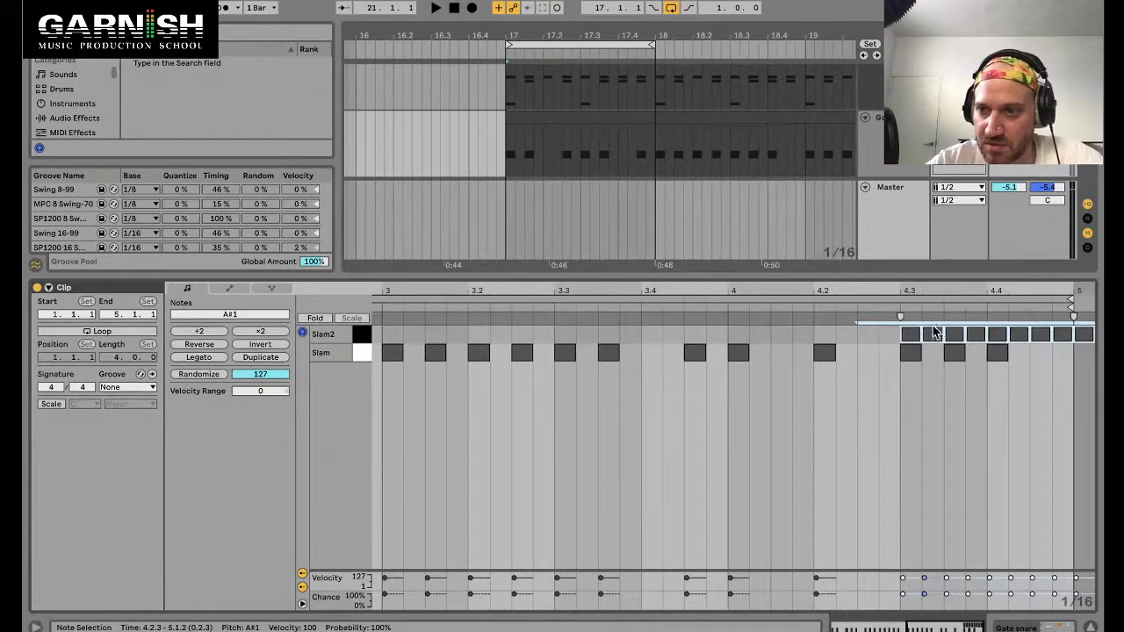
drag(915, 333, 909, 333)
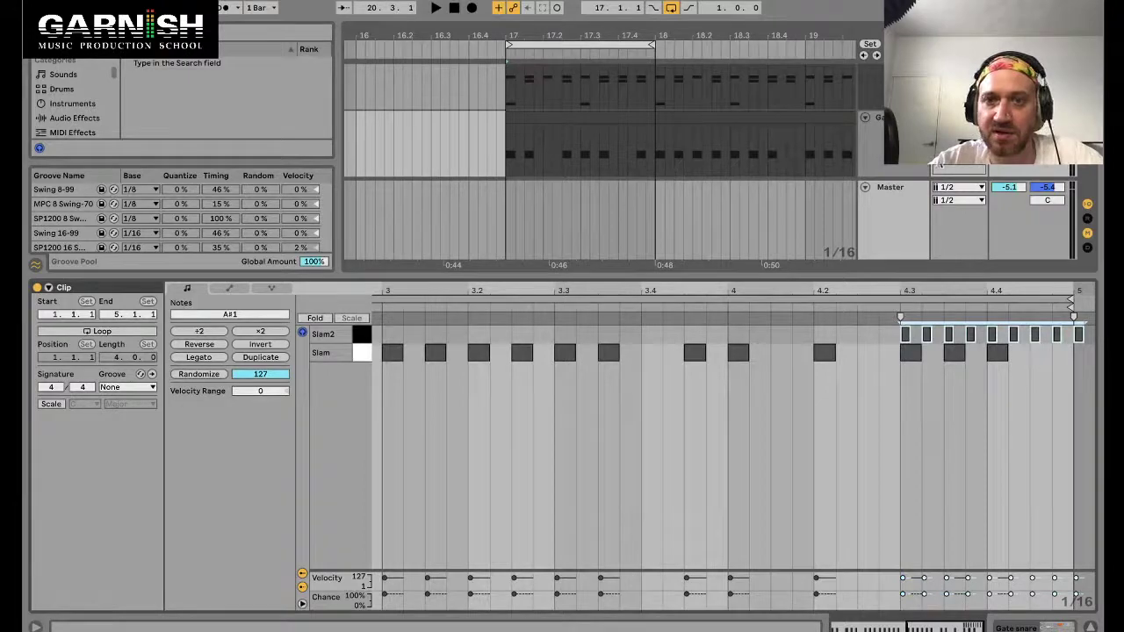
Set the loop to the last half bar of the Gate snare clip, 20.3.1 with length 0.2.0, and play it.
key(ctrl+alt+l)
scroll(751, 156, down, 3)
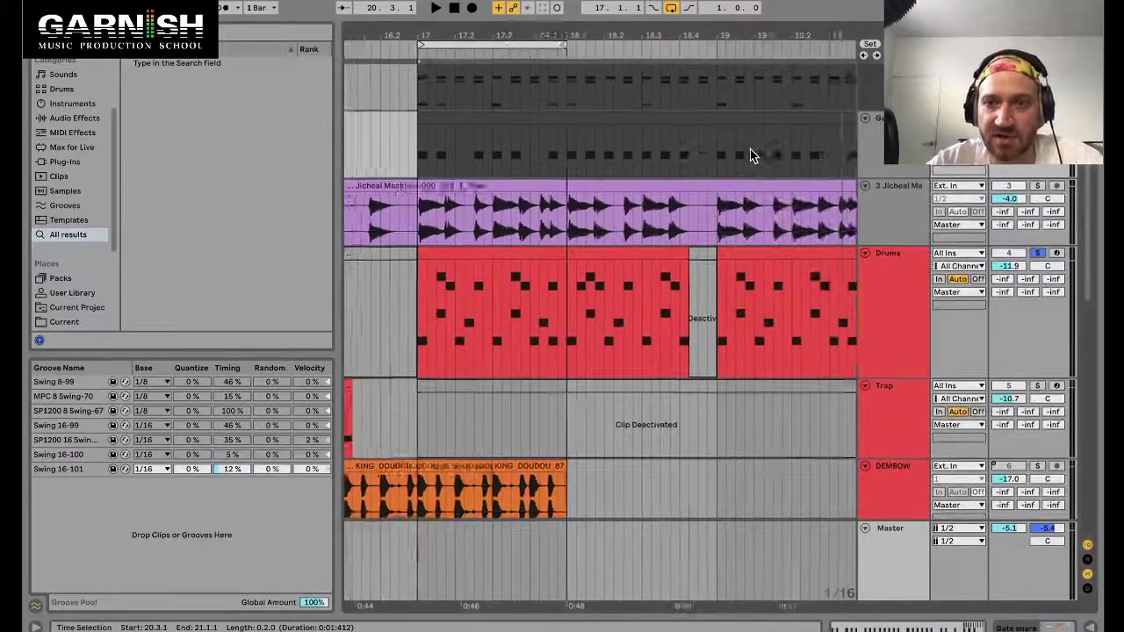
drag(837, 154, 833, 151)
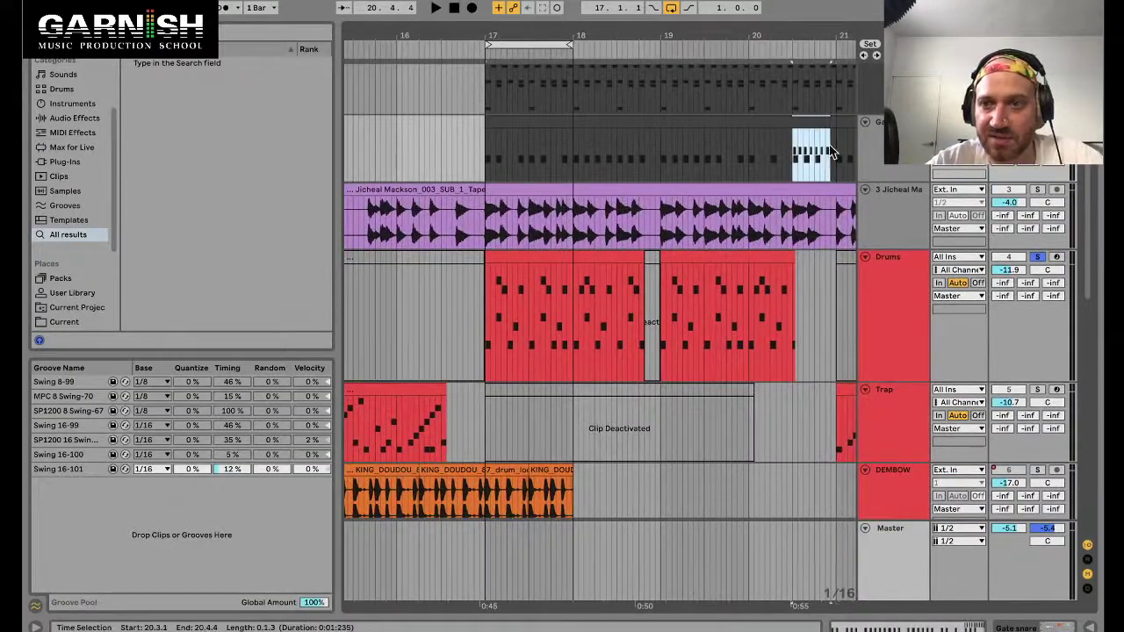
key(ctrl+l)
key(space)
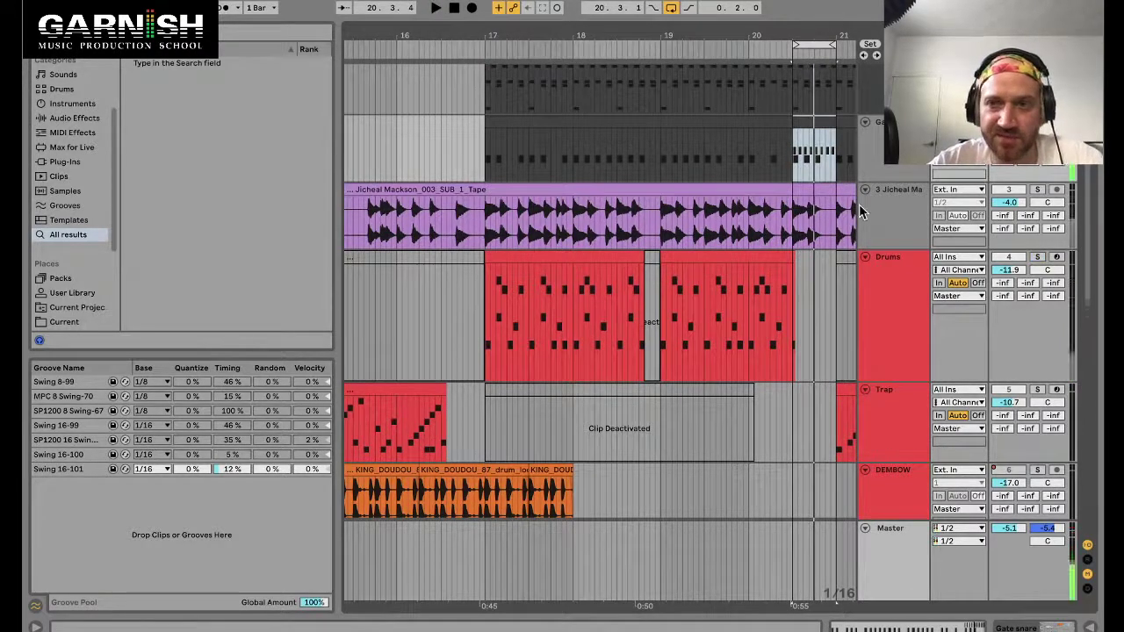
Show the Slam chain's sampler in the Gate snare track's Big Tune Fish rack and play the loop.
key(ctrl+alt+l)
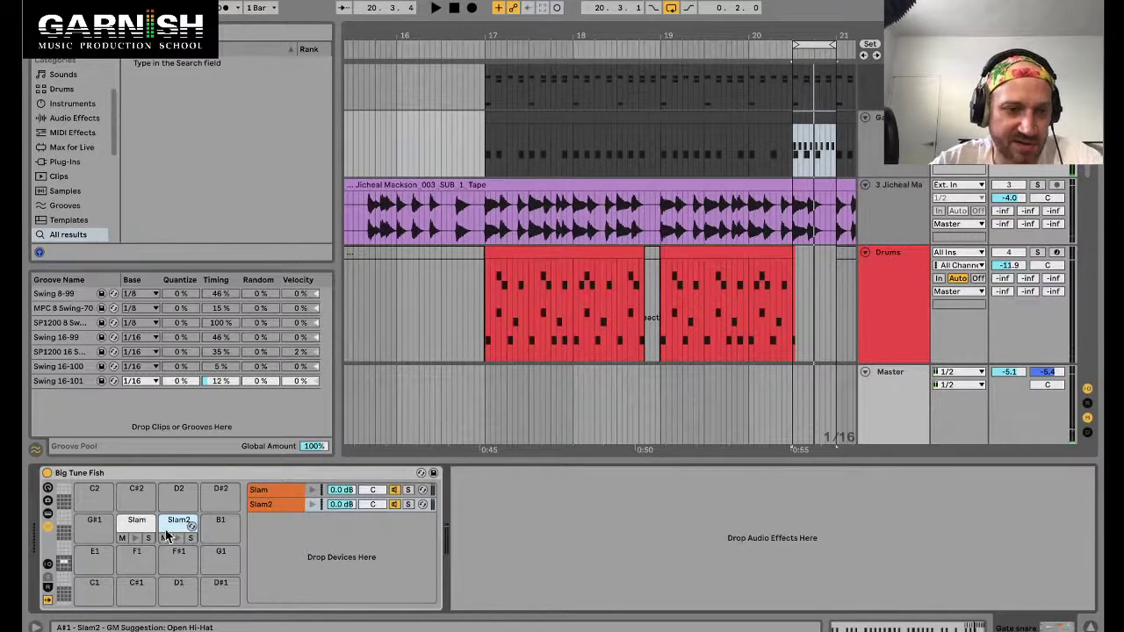
click(280, 491)
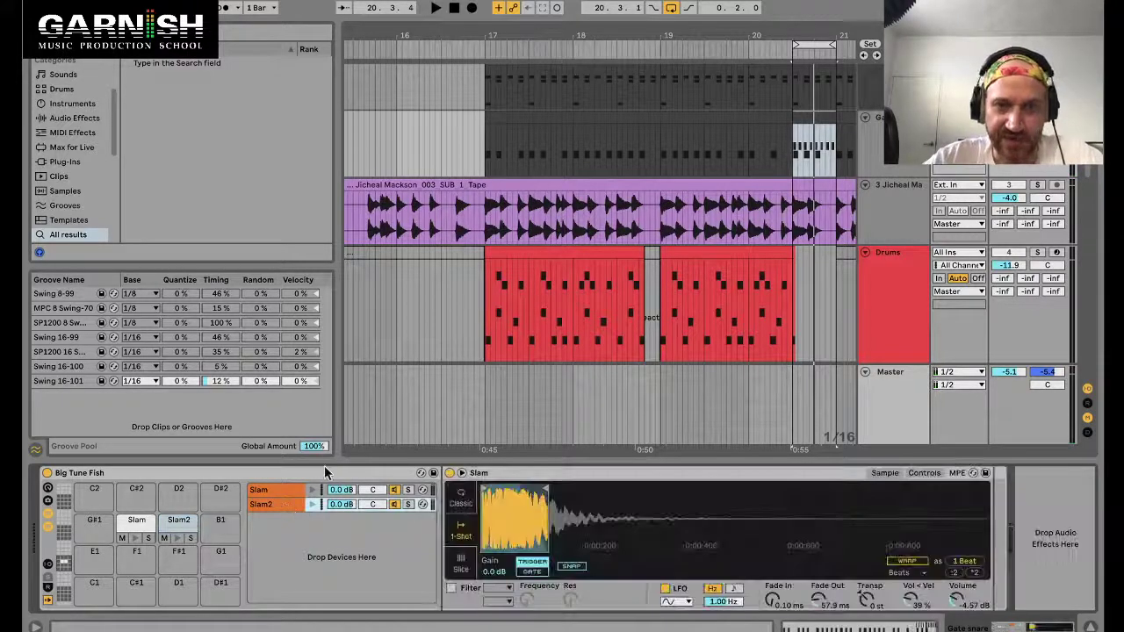
key(space)
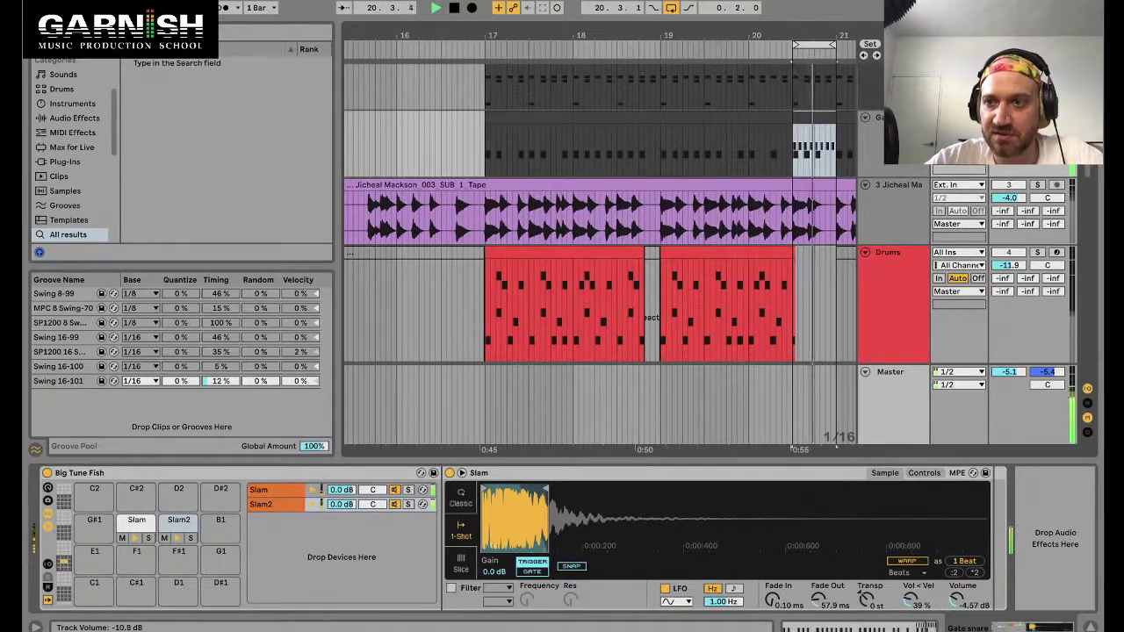
Deactivate the second Gate on the 10 Instrument track.
scroll(888, 286, down, 10)
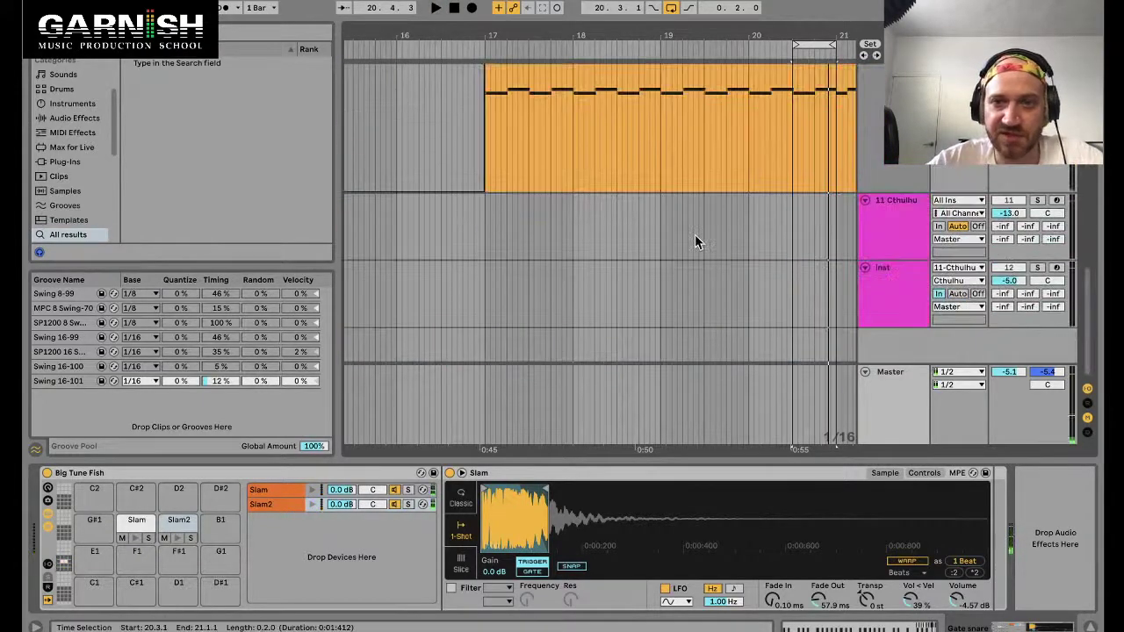
click(597, 150)
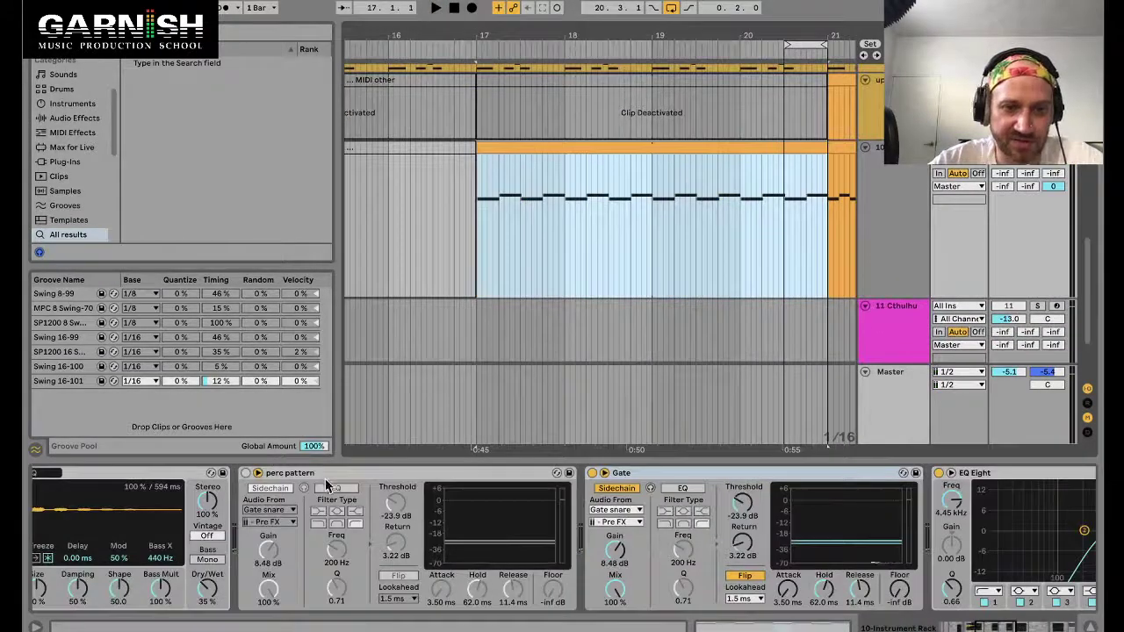
click(591, 472)
Solo Slam2 in the Gate snare track's rack and play the loop from 20.3.1.
scroll(597, 228, up, 10)
click(786, 176)
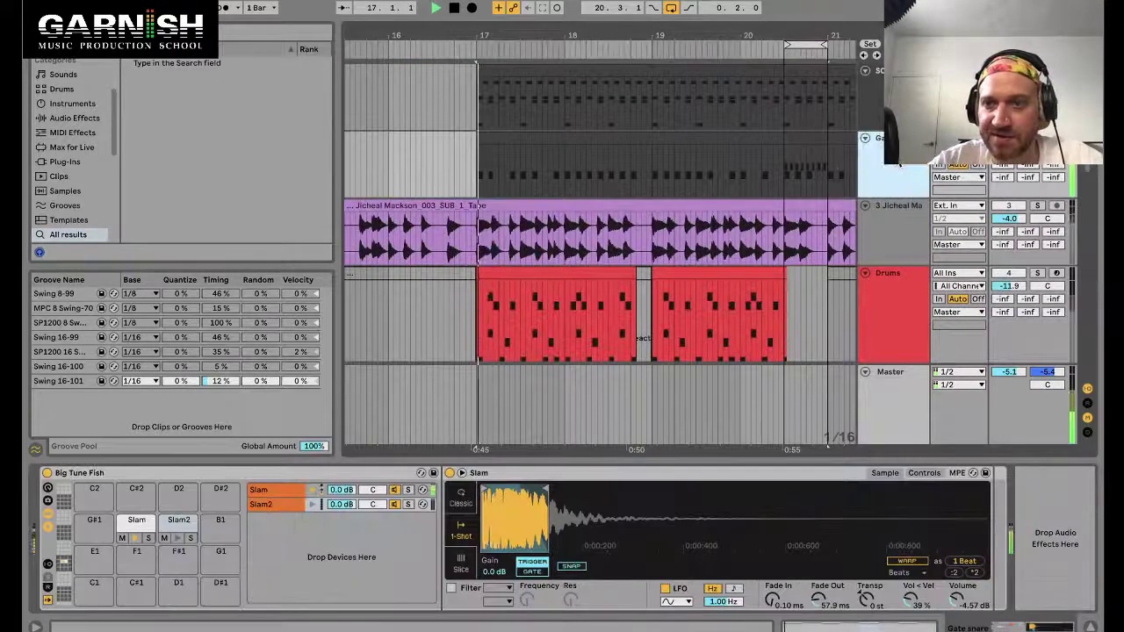
key(space)
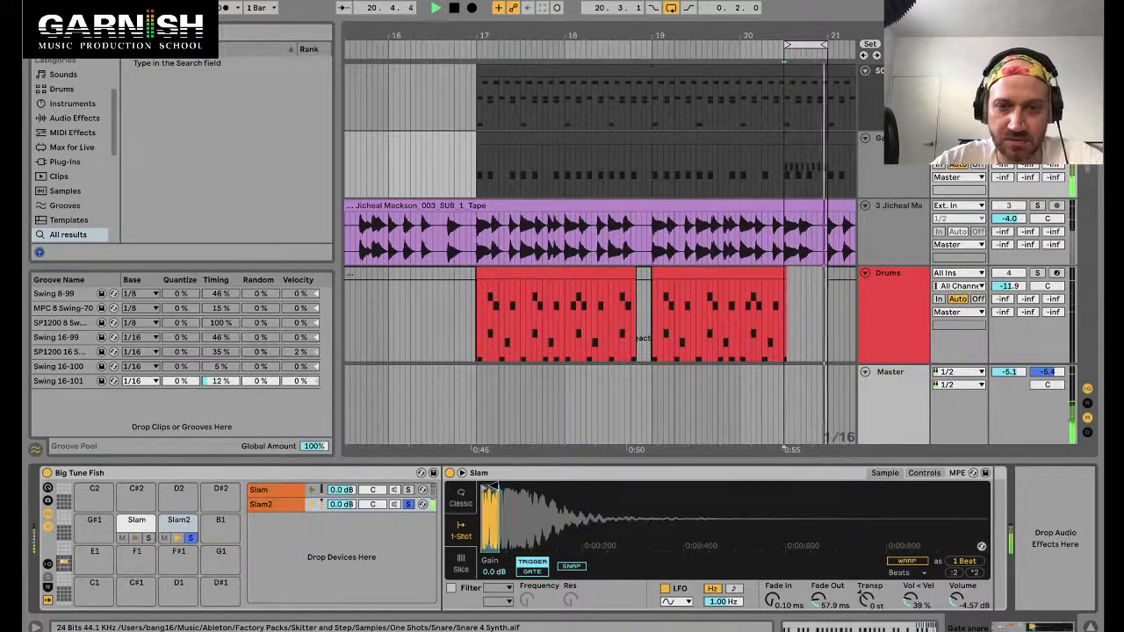
Duplicate the four Slam2 notes from 4.4.1 into the gaps between them in the Gate snare clip, and play from 20.3.1.
click(818, 136)
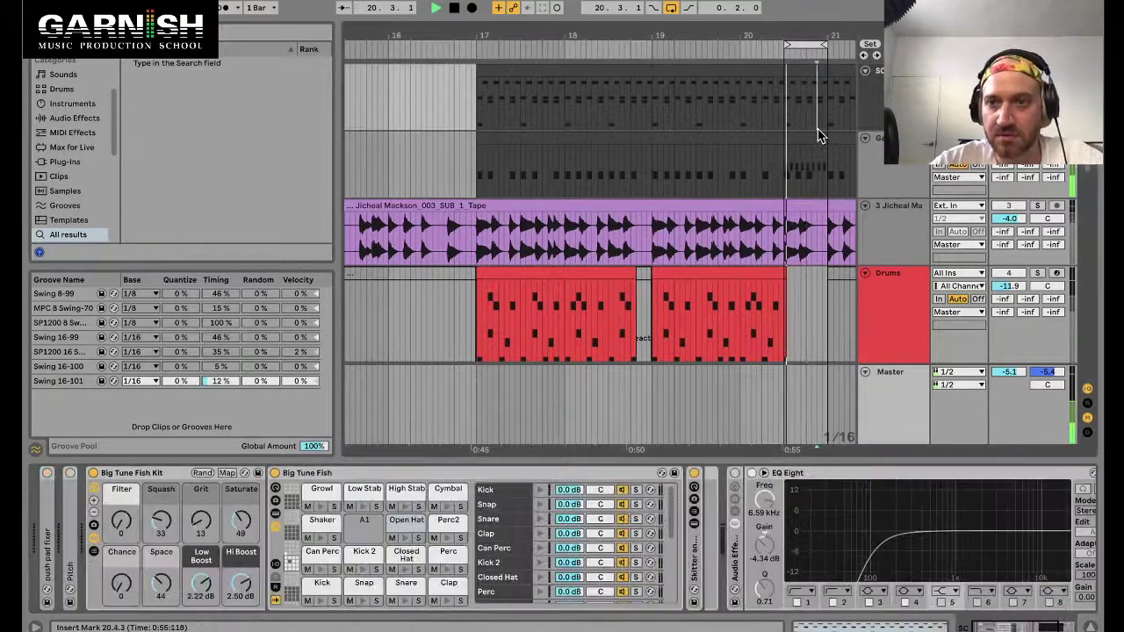
double_click(818, 136)
key(z)
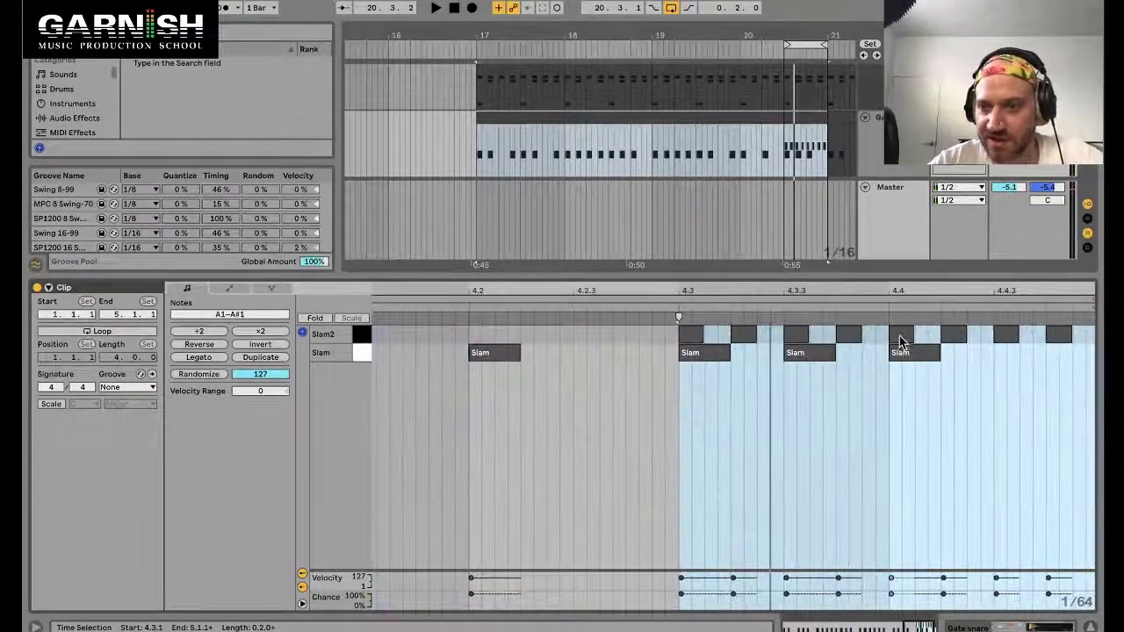
drag(875, 334, 1036, 332)
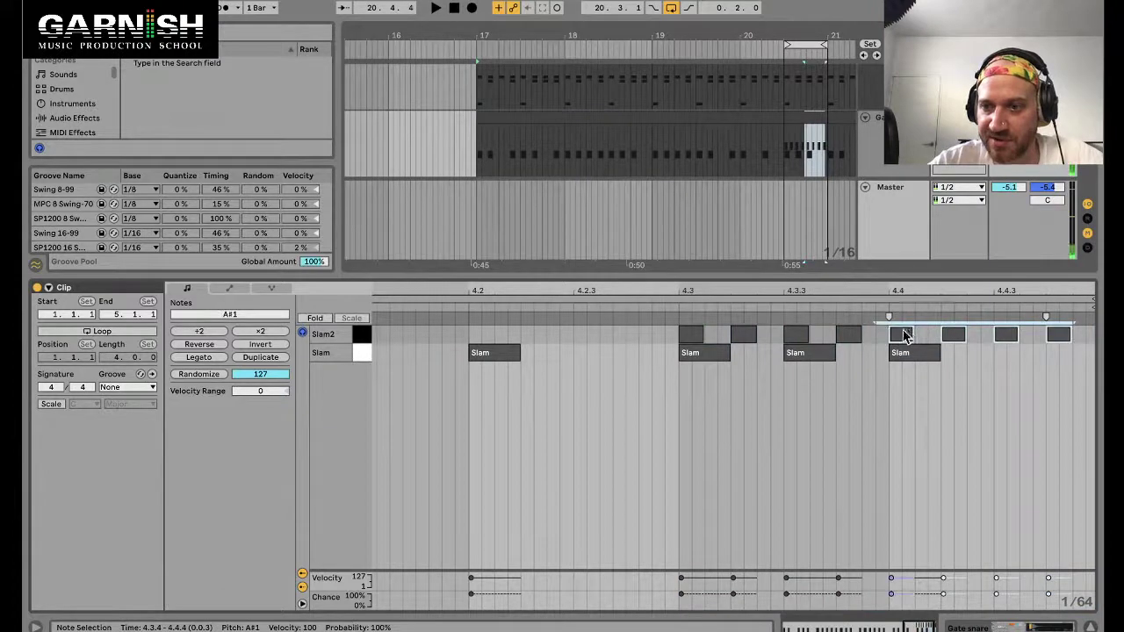
drag(905, 335, 927, 336)
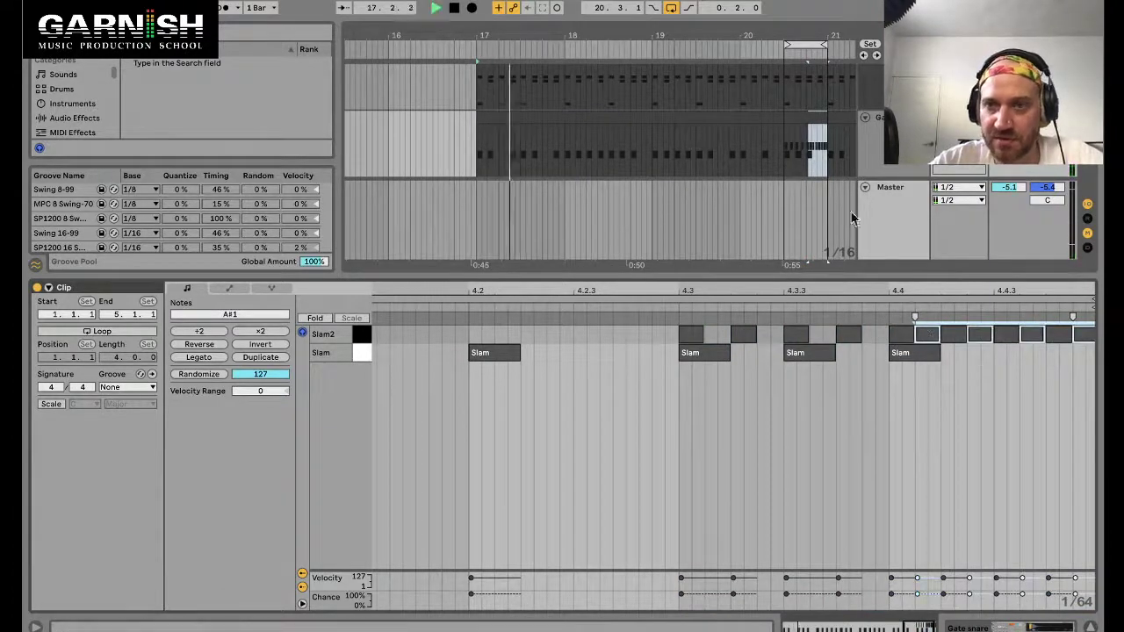
click(790, 167)
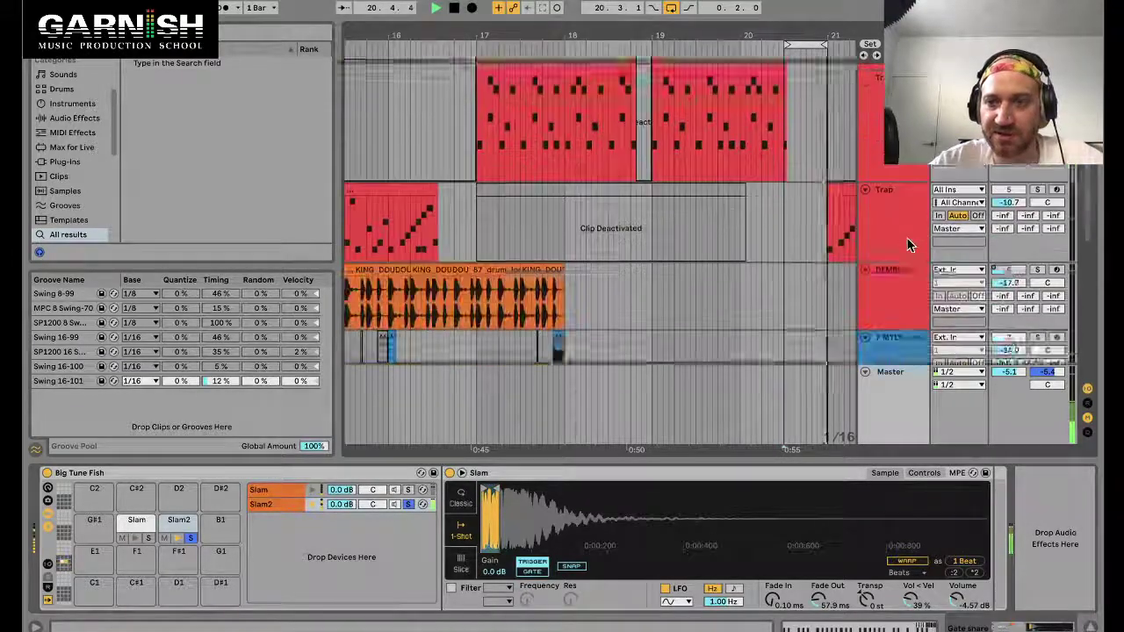
Examine the device chains of the MEL and 10 Instrument tracks while the loop plays.
scroll(907, 246, down, 5)
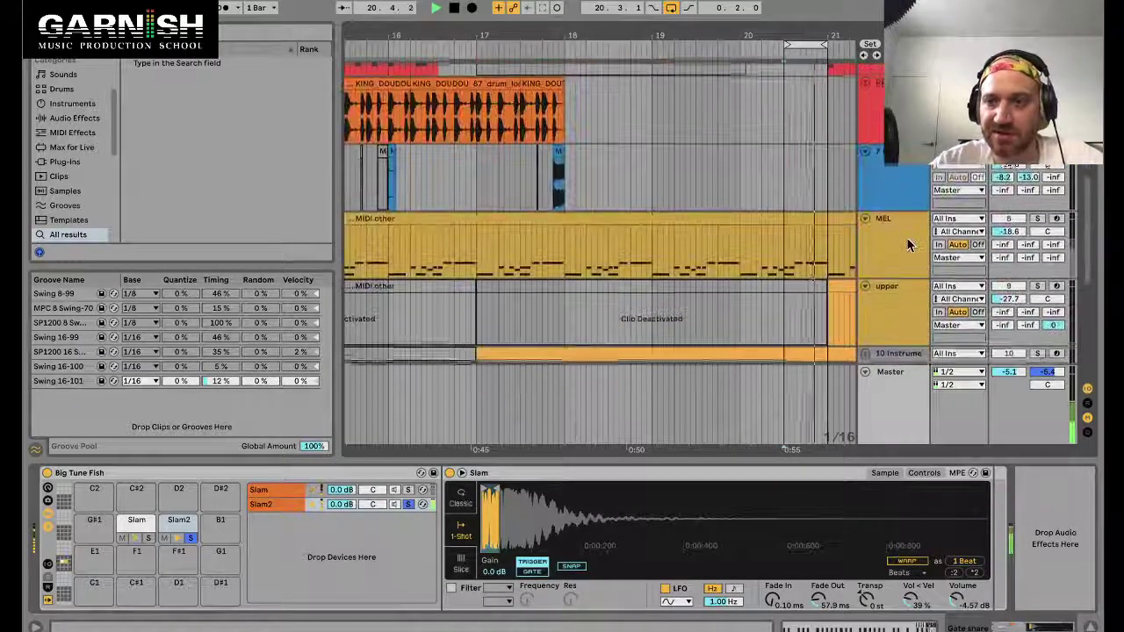
click(894, 222)
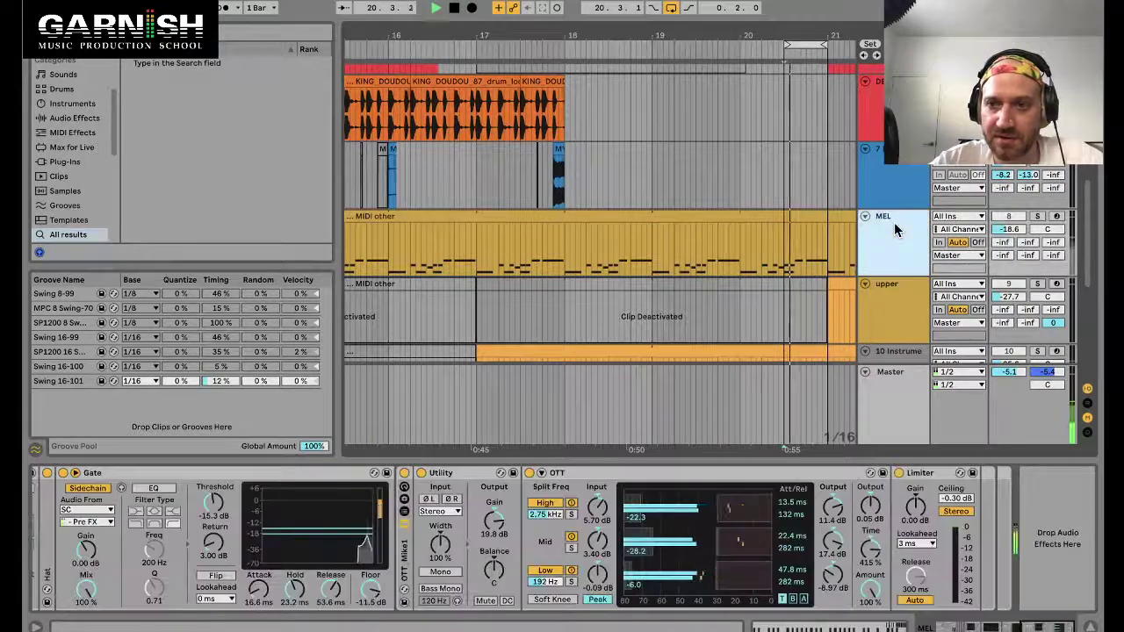
scroll(838, 338, down, 1)
scroll(837, 347, down, 1)
click(886, 295)
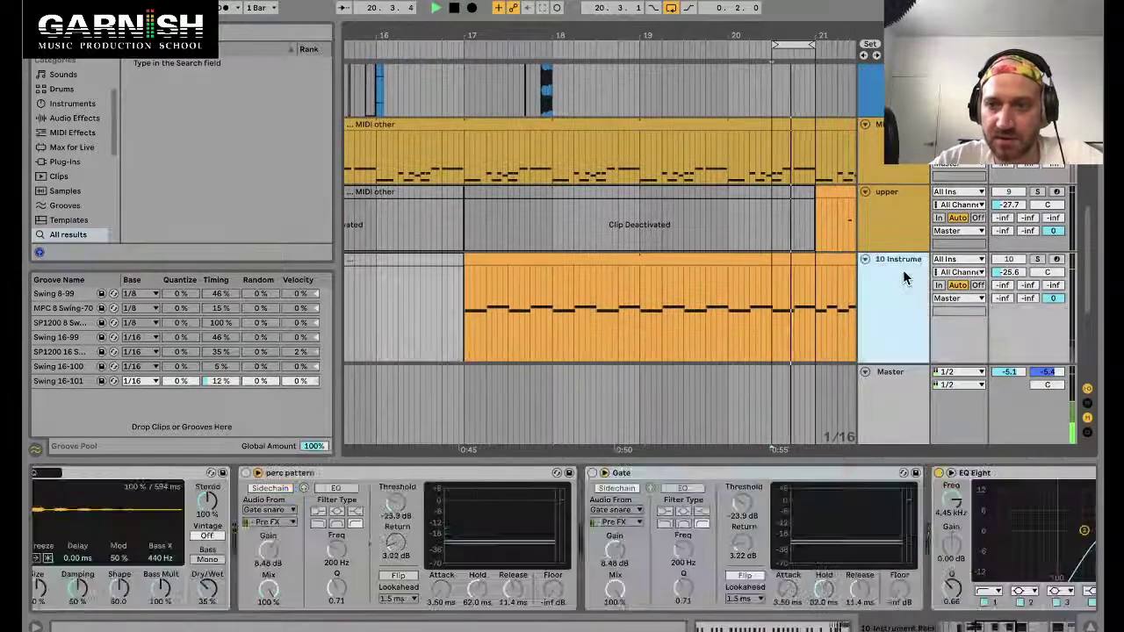
Delete the Slam notes from 4.3 onward in the Gate snare clip and return to the Slam2 sampler.
scroll(808, 145, up, 8)
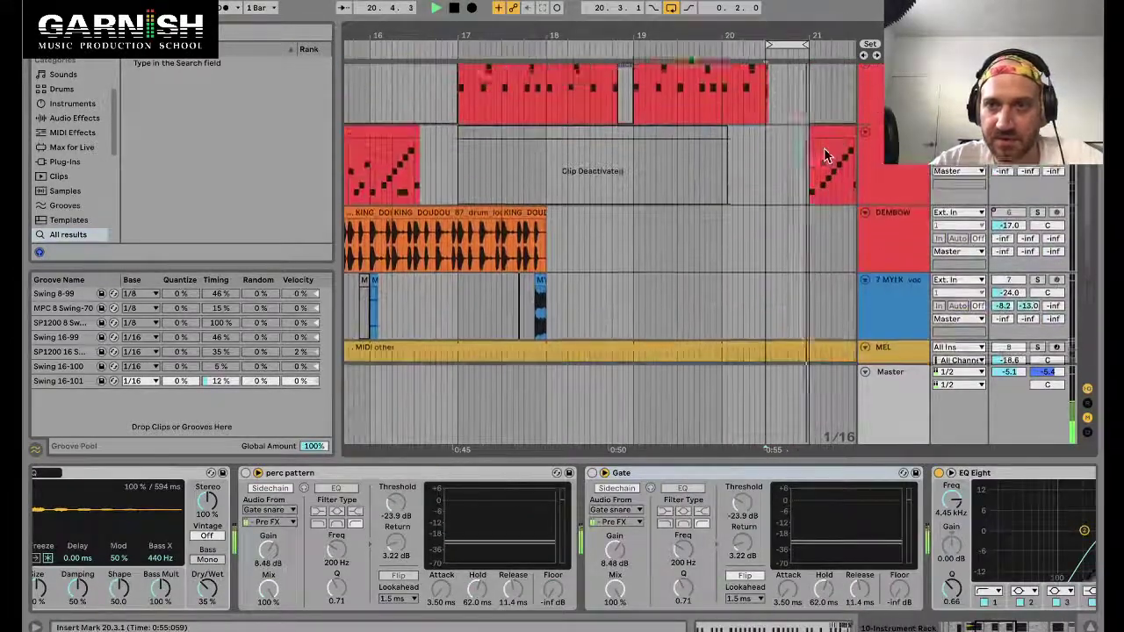
click(790, 142)
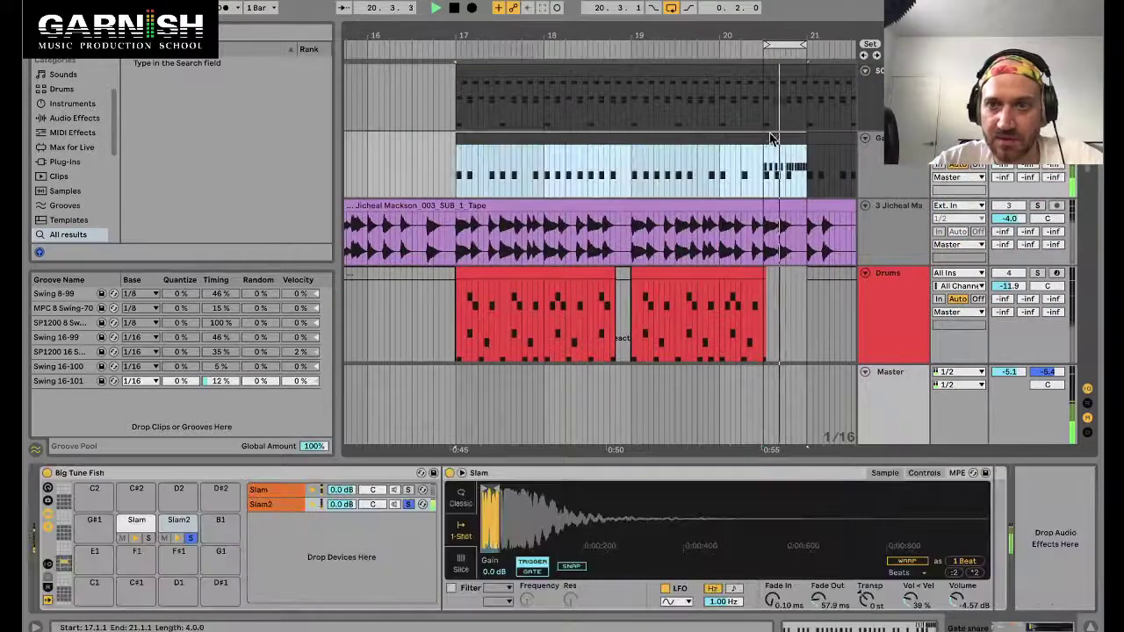
double_click(775, 139)
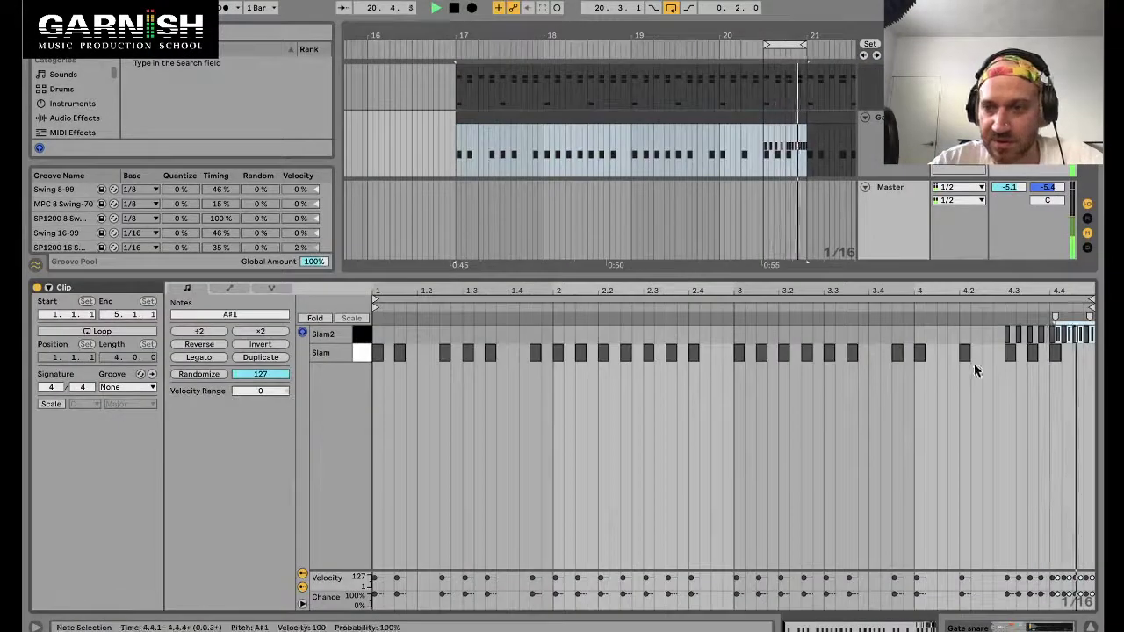
drag(997, 346, 1060, 351)
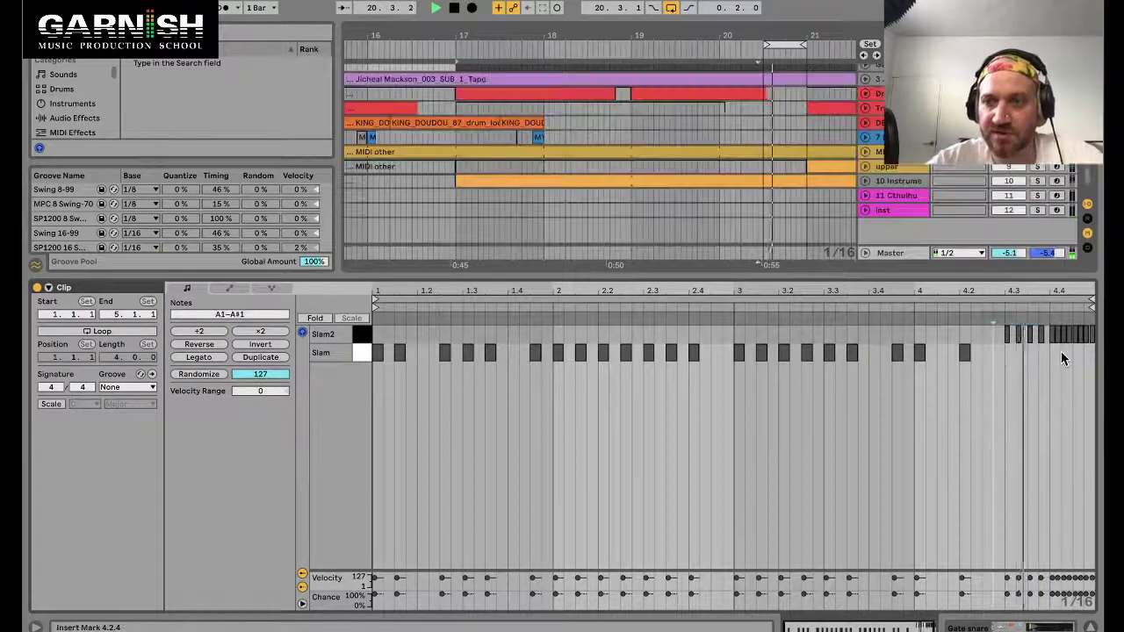
key(shift+Tab)
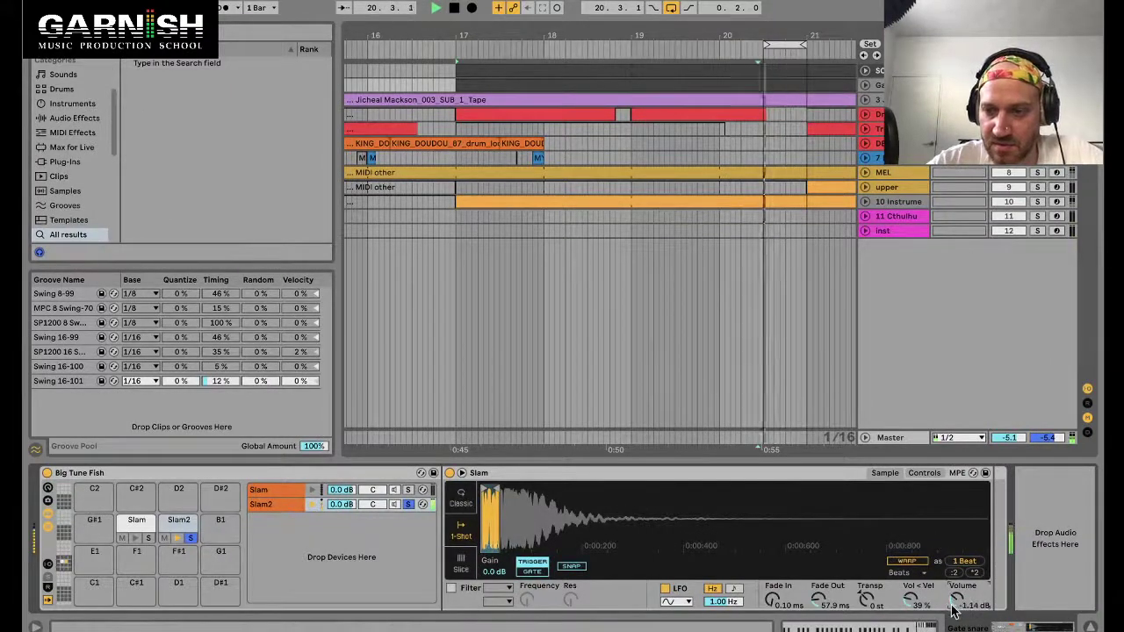
Unsolo Slam2, solo the 10 Instrument track and enable the second Gate device in its chain.
drag(957, 601, 956, 589)
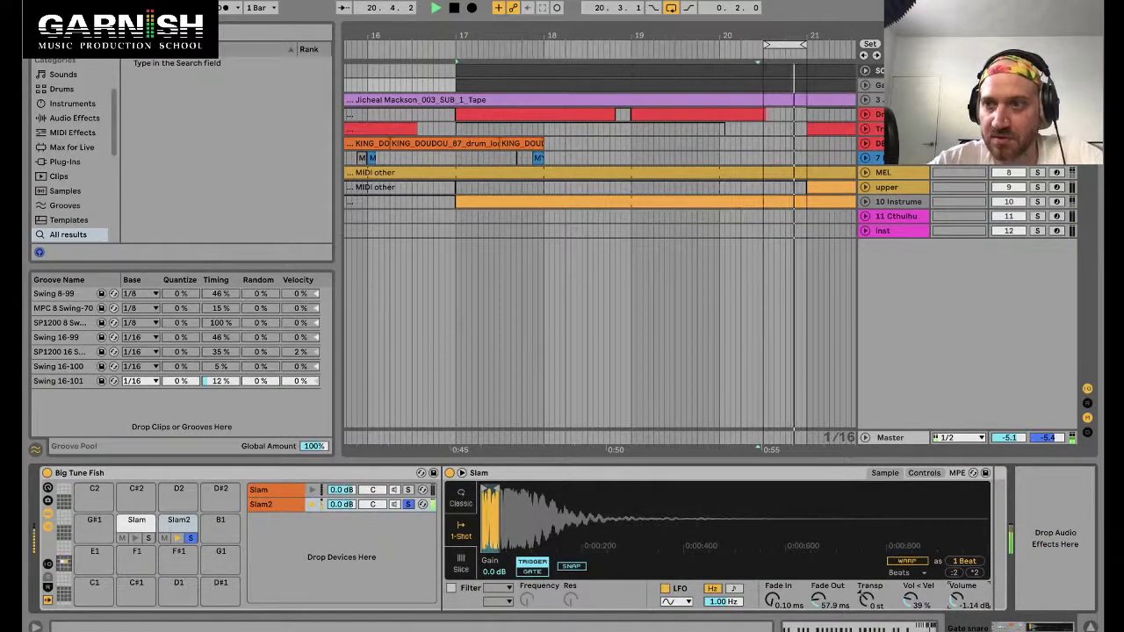
click(896, 183)
click(896, 172)
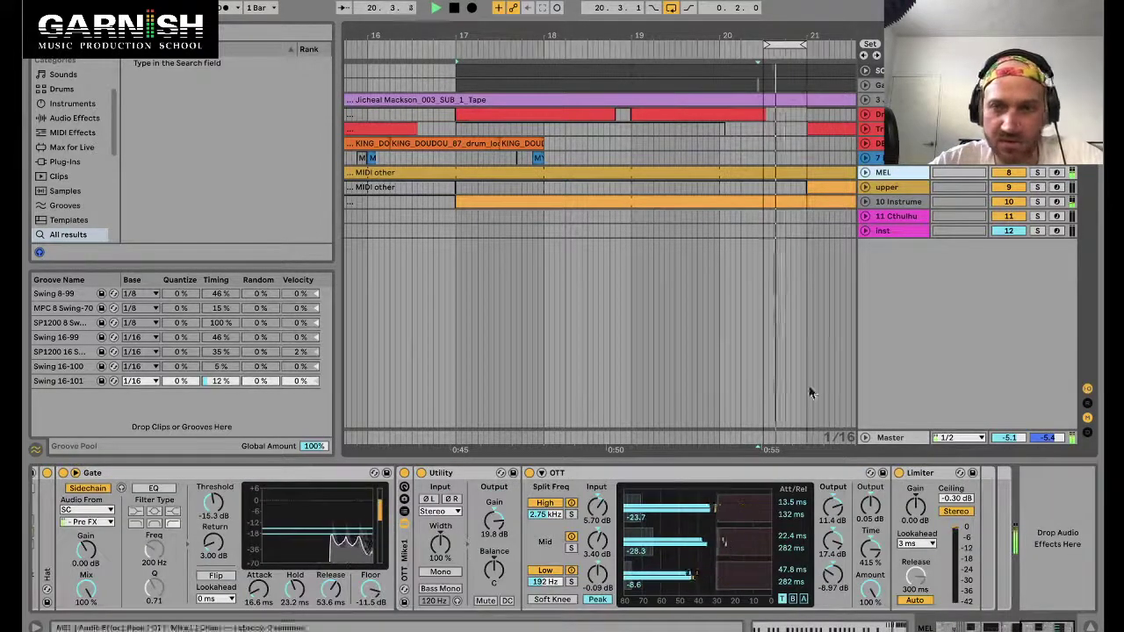
click(909, 202)
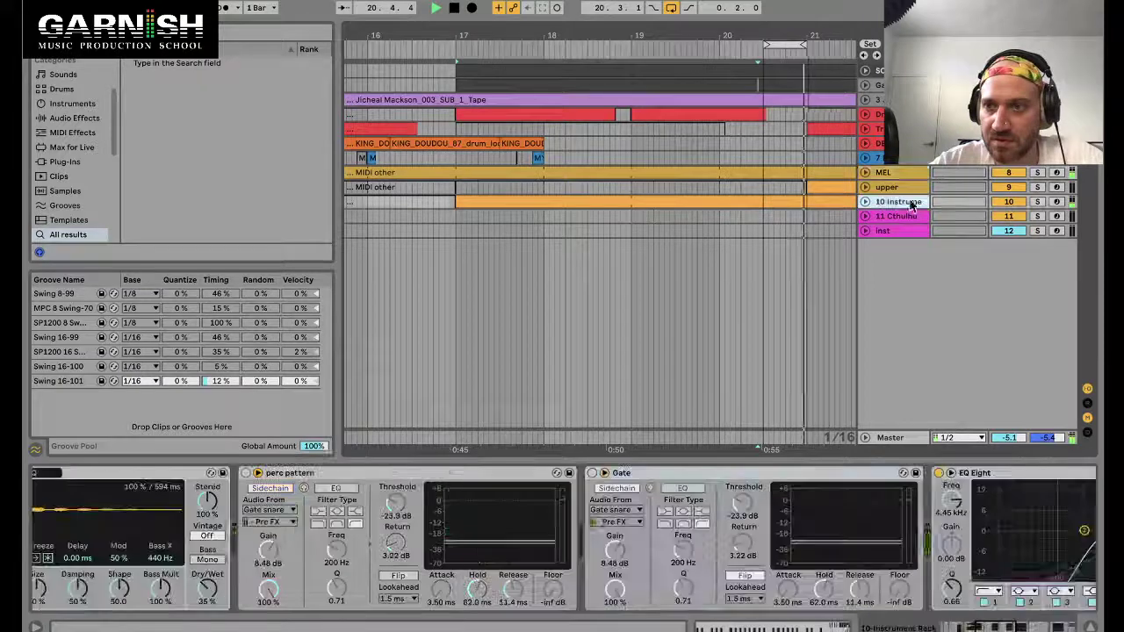
click(1034, 197)
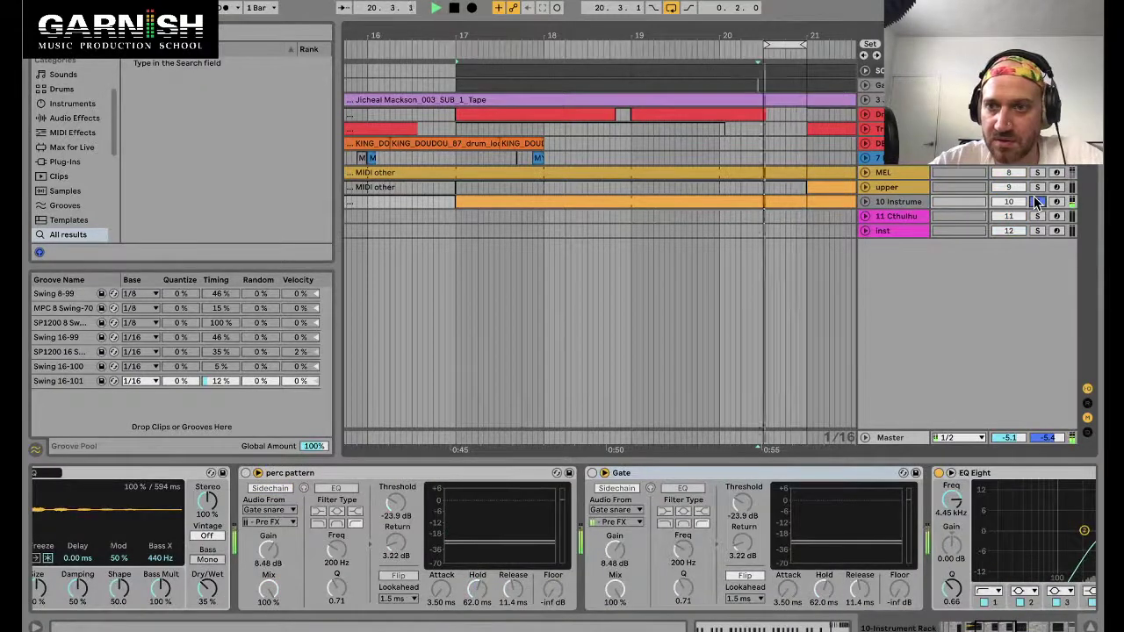
click(591, 473)
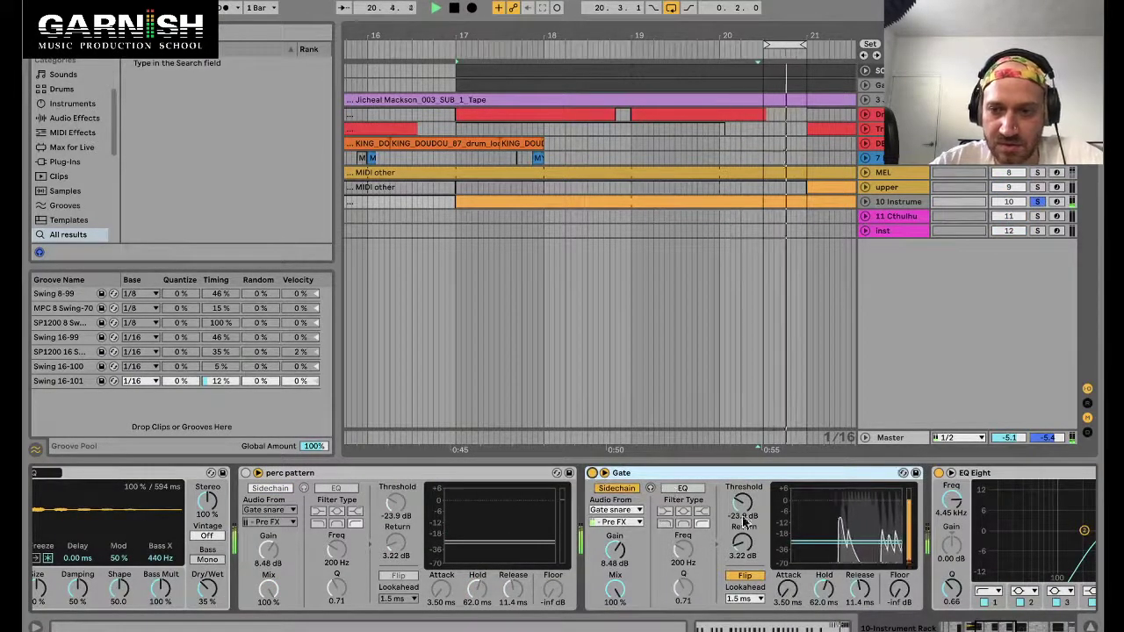
Tune the second Gate to threshold -1.55 dB, return 7.28 dB, sidechain gain 14.1 dB, hold 11.1 ms and release 6.76 ms with Flip off.
drag(744, 521, 744, 505)
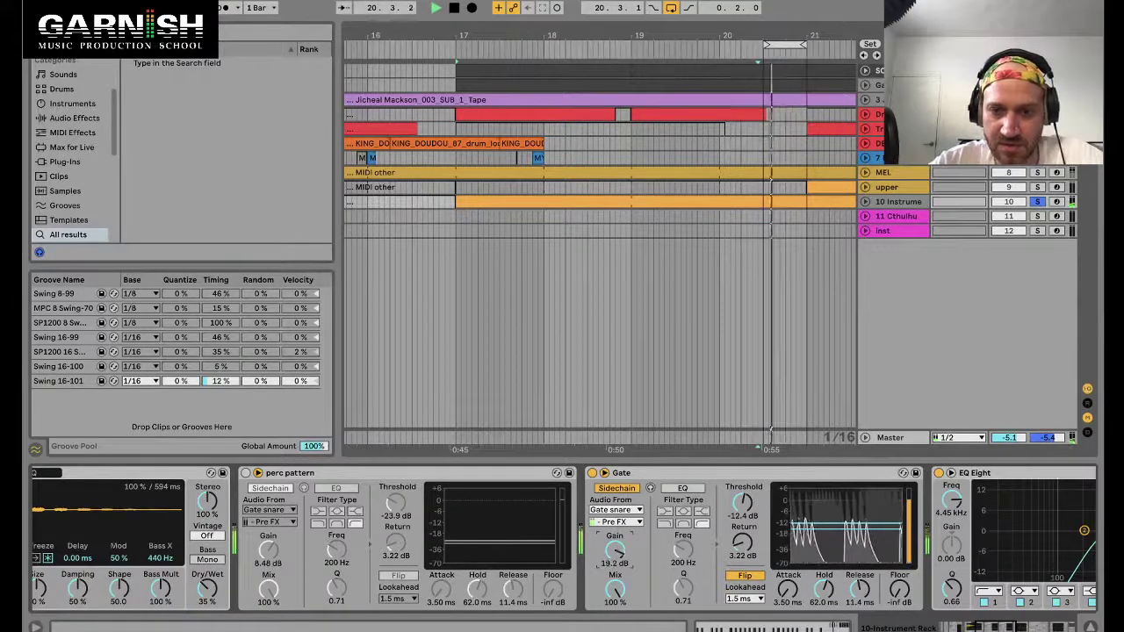
drag(616, 550, 616, 560)
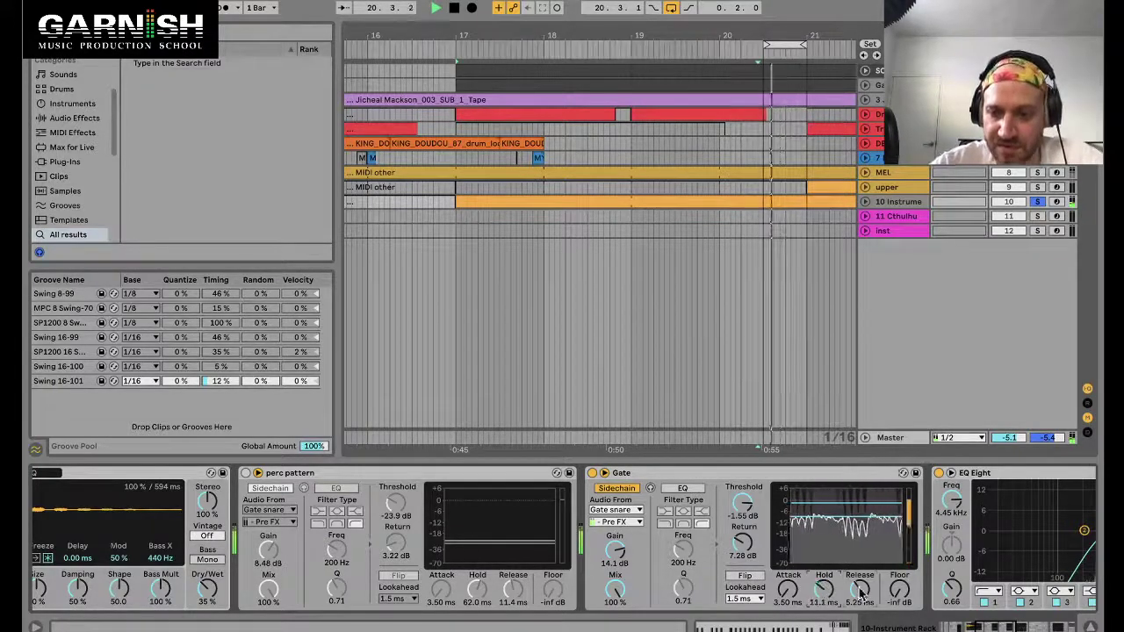
drag(861, 596, 861, 588)
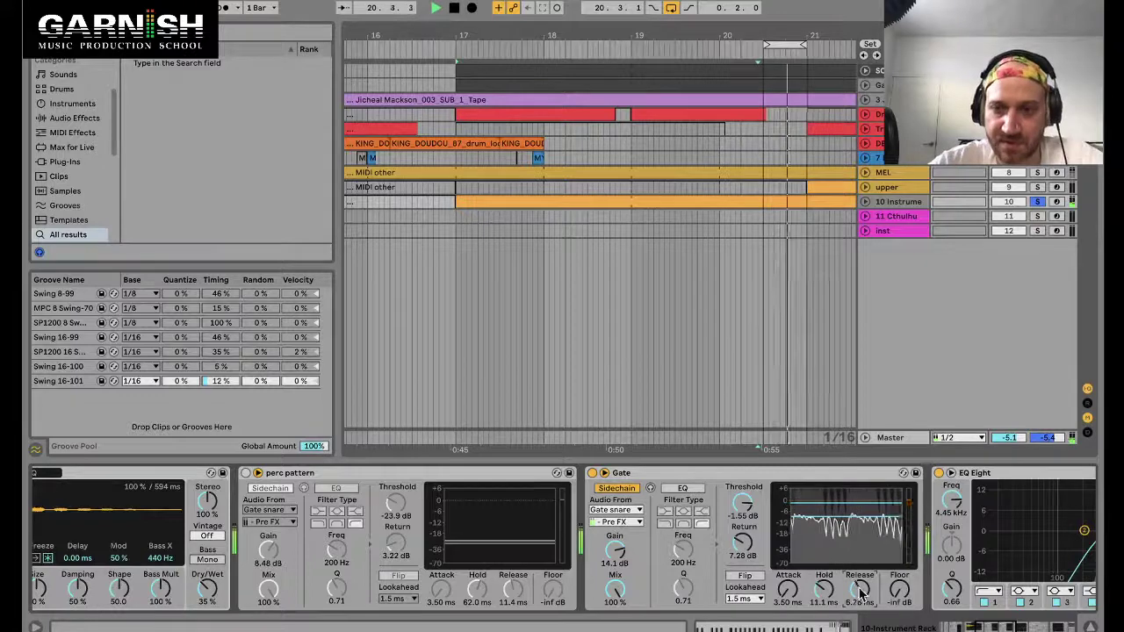
Enable the perc pattern gate on the 10 Instrument track, set its threshold to -18.0 dB and unfold the track.
click(246, 473)
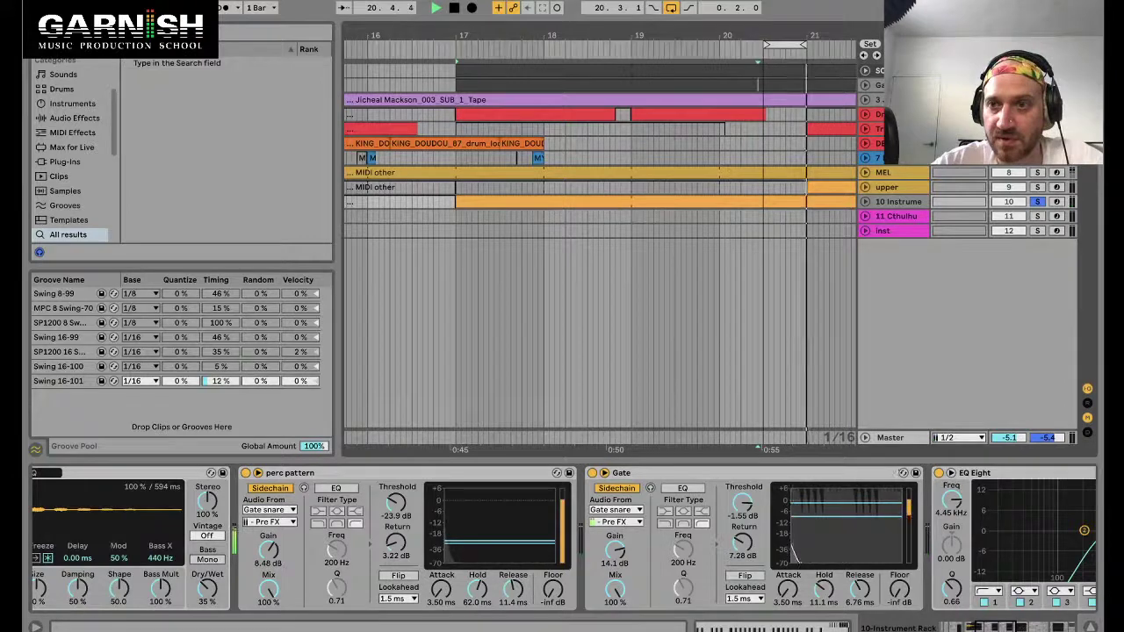
click(875, 85)
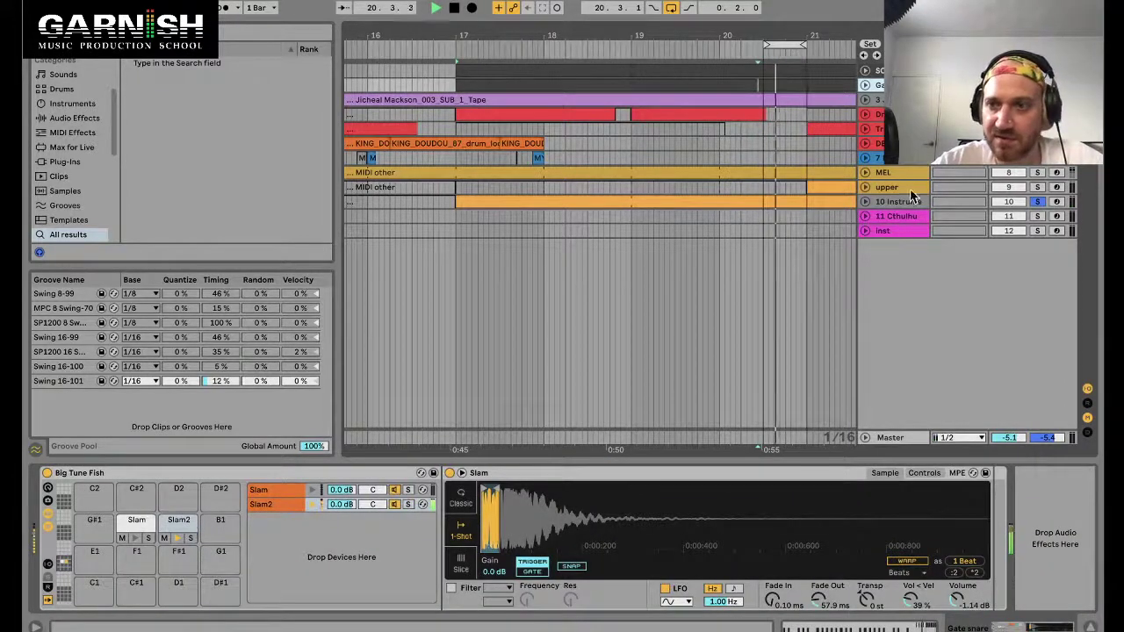
click(885, 187)
click(865, 202)
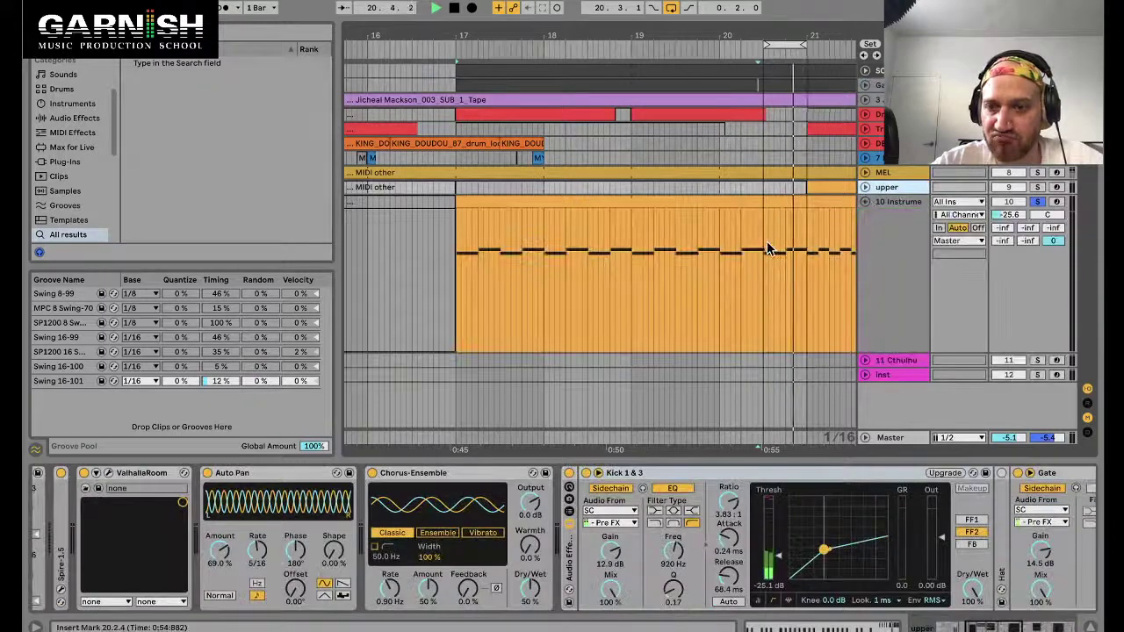
click(917, 209)
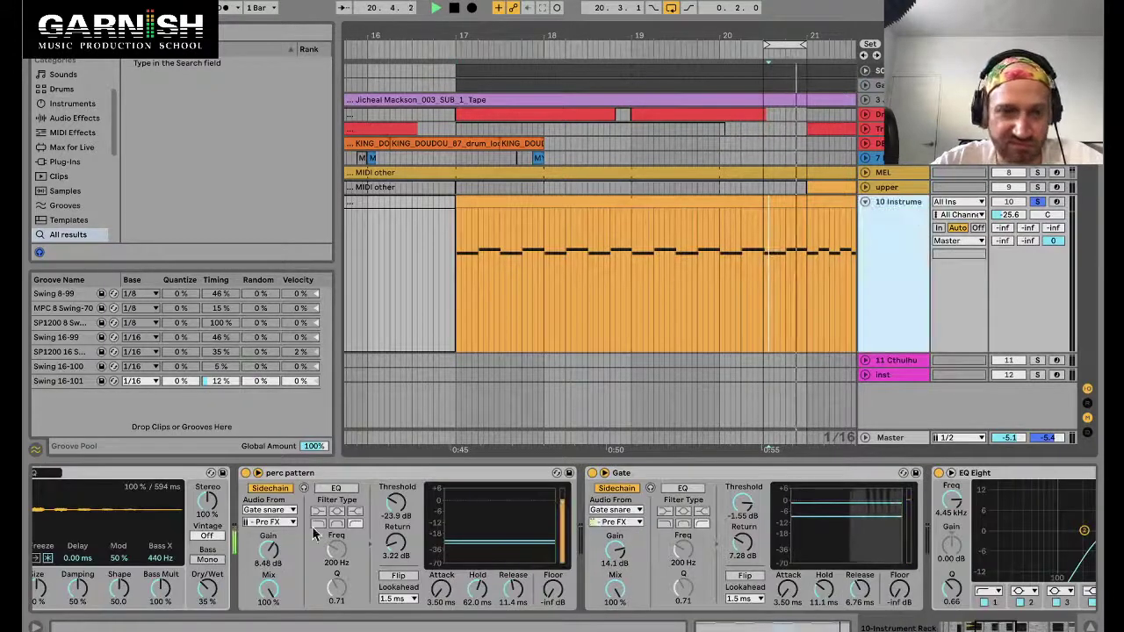
click(246, 473)
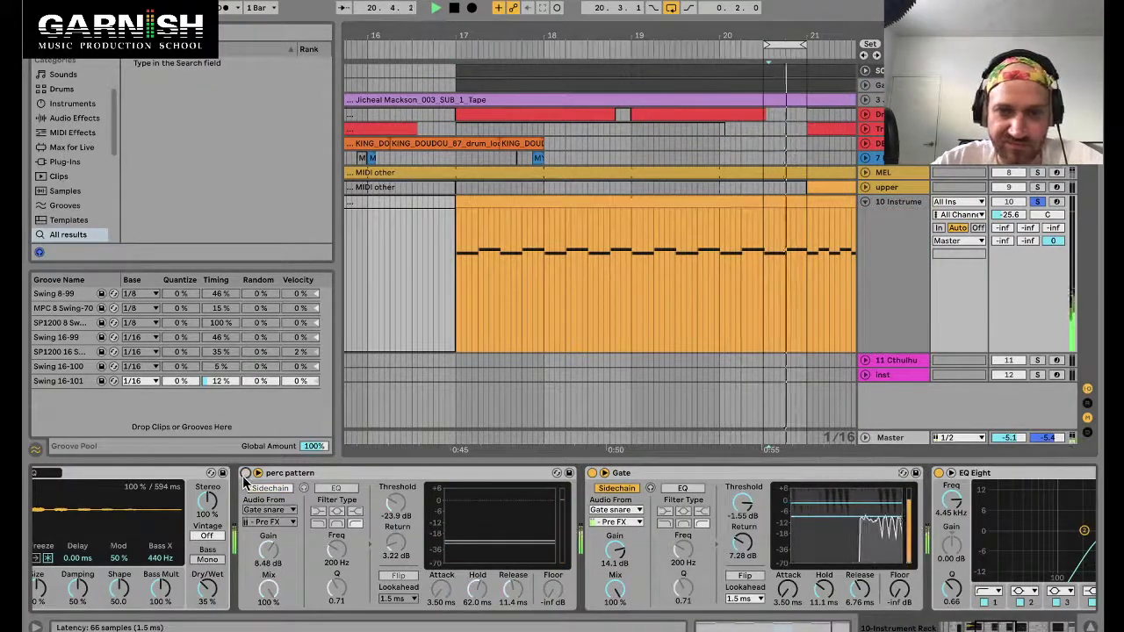
click(246, 473)
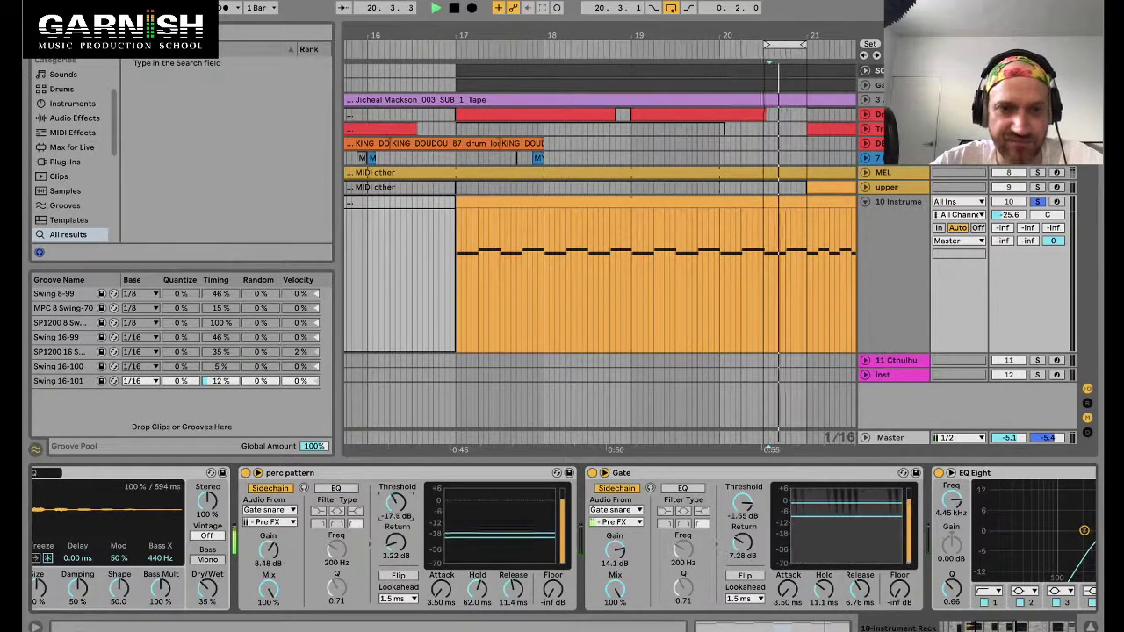
click(268, 522)
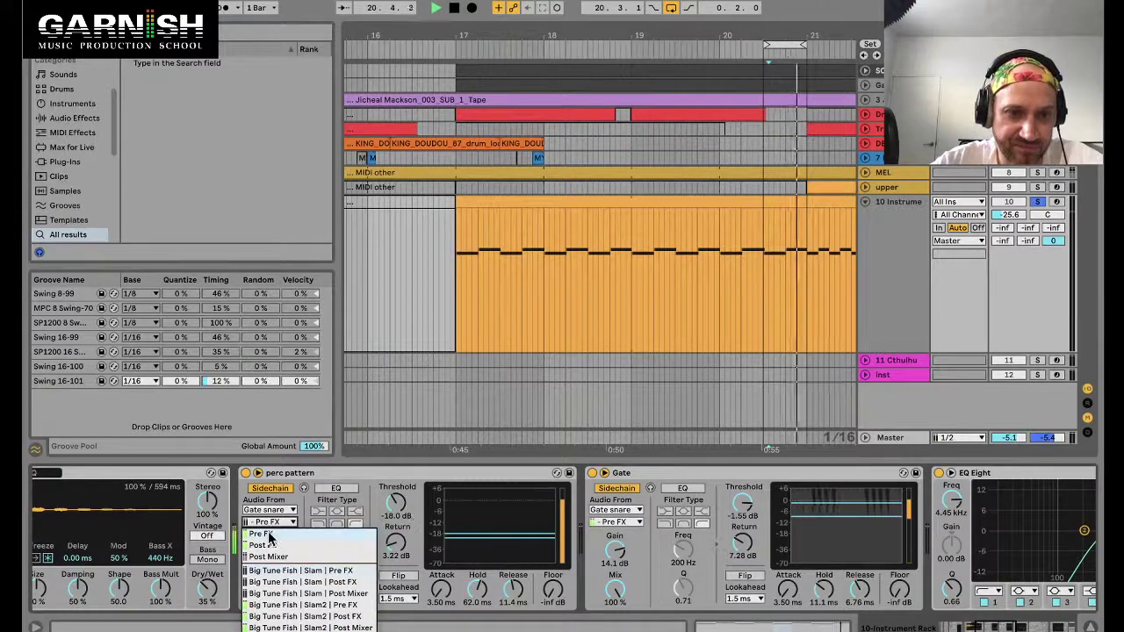
click(535, 226)
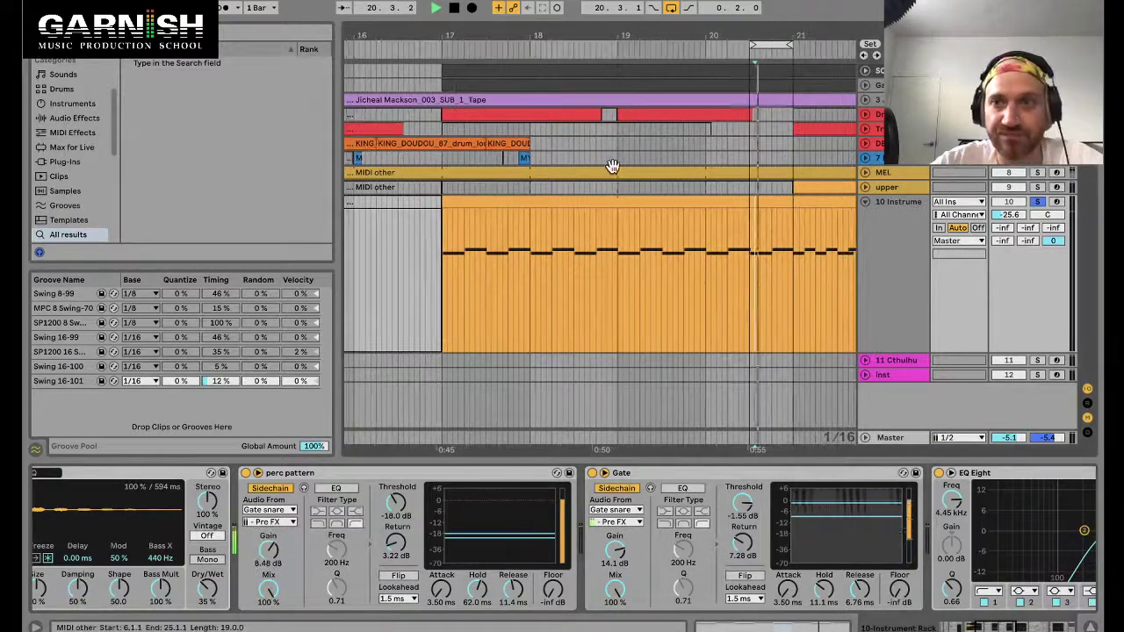
Extend the loop start back to 19.1.1 after checking the Gate snare clip, and return to the 10 Instrument track's devices.
scroll(610, 168, right, 1)
click(742, 114)
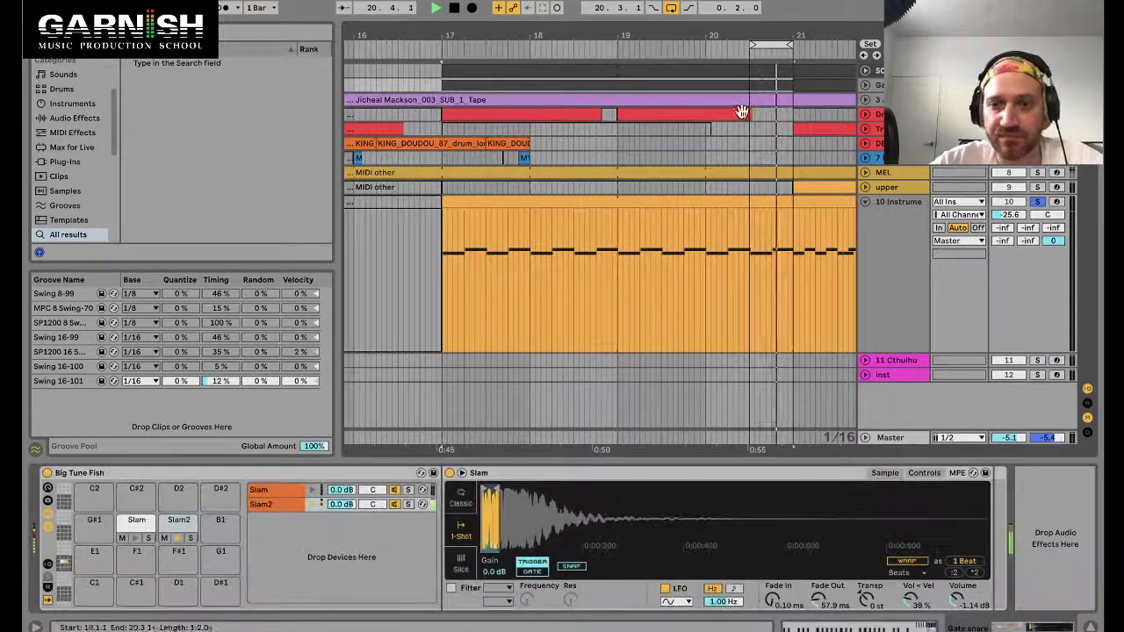
key(shift+Tab)
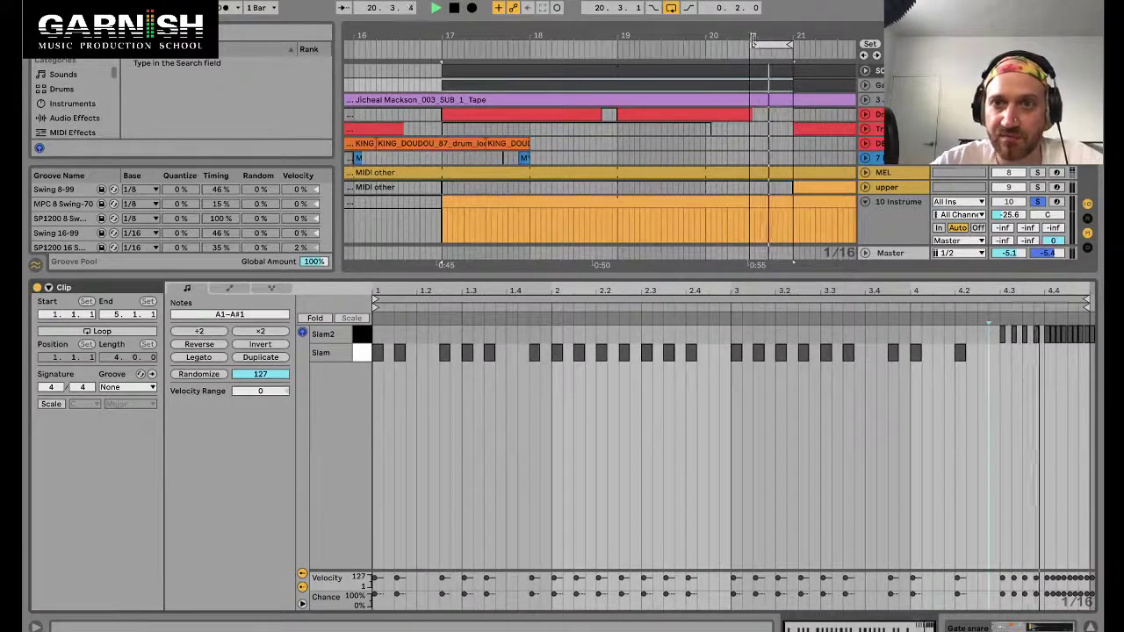
click(620, 41)
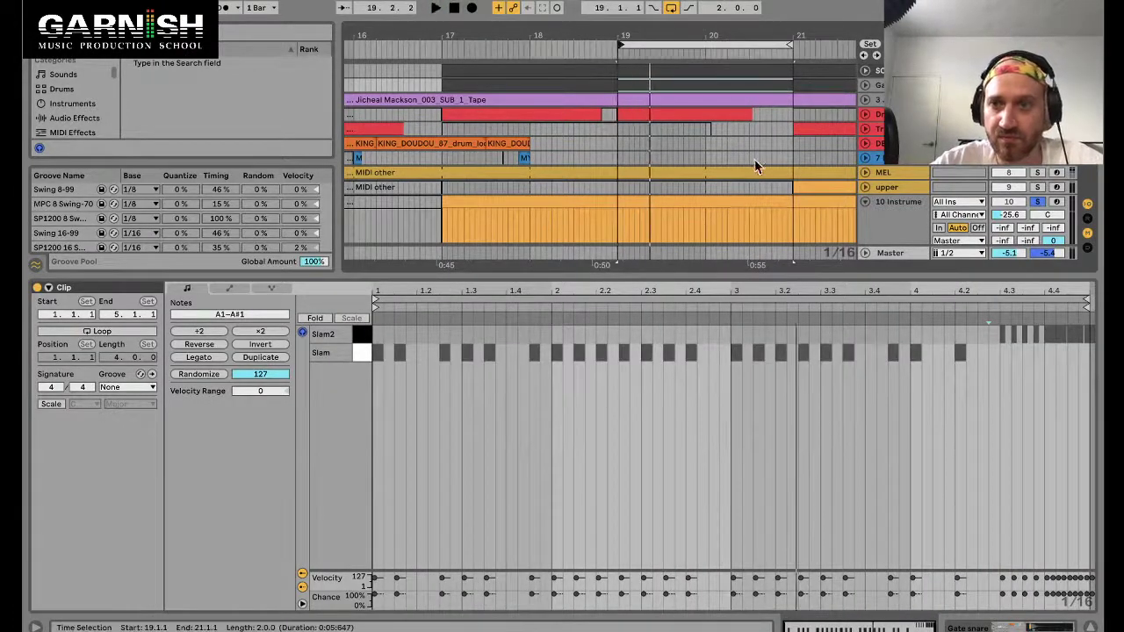
click(905, 205)
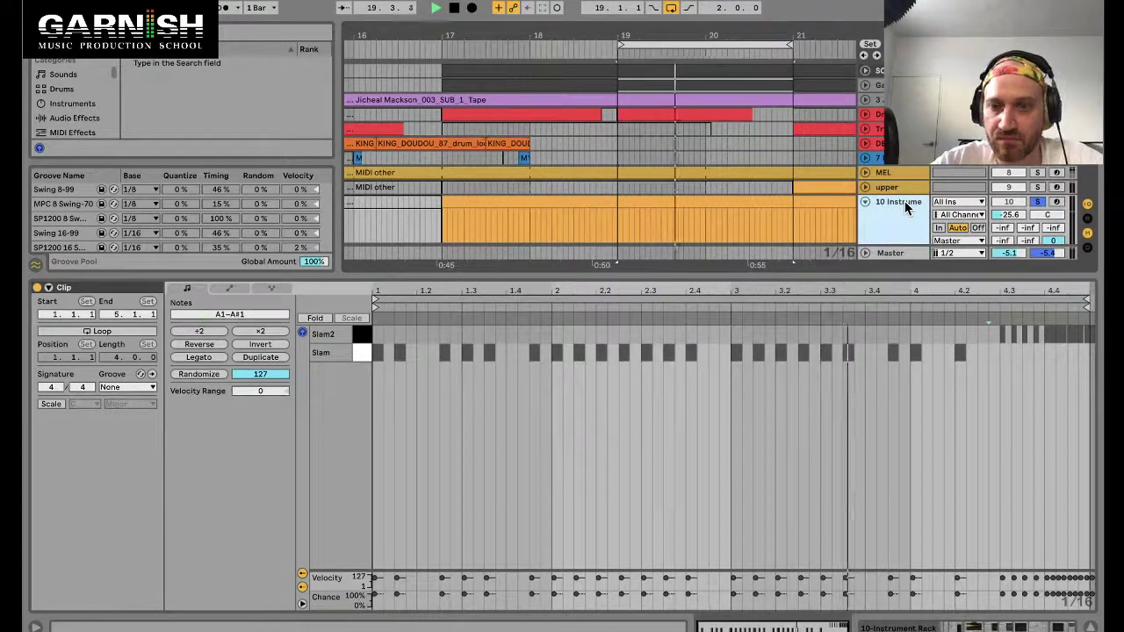
key(shift+Tab)
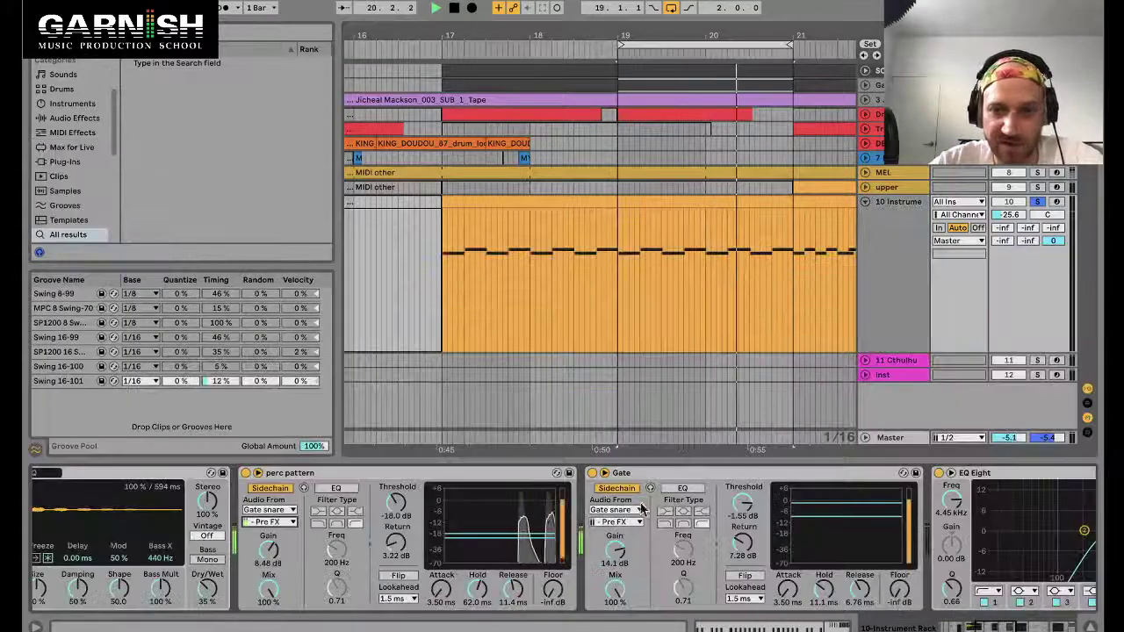
Compare the 10 Instrument sound with the second Gate device switched off and on during playback.
click(636, 473)
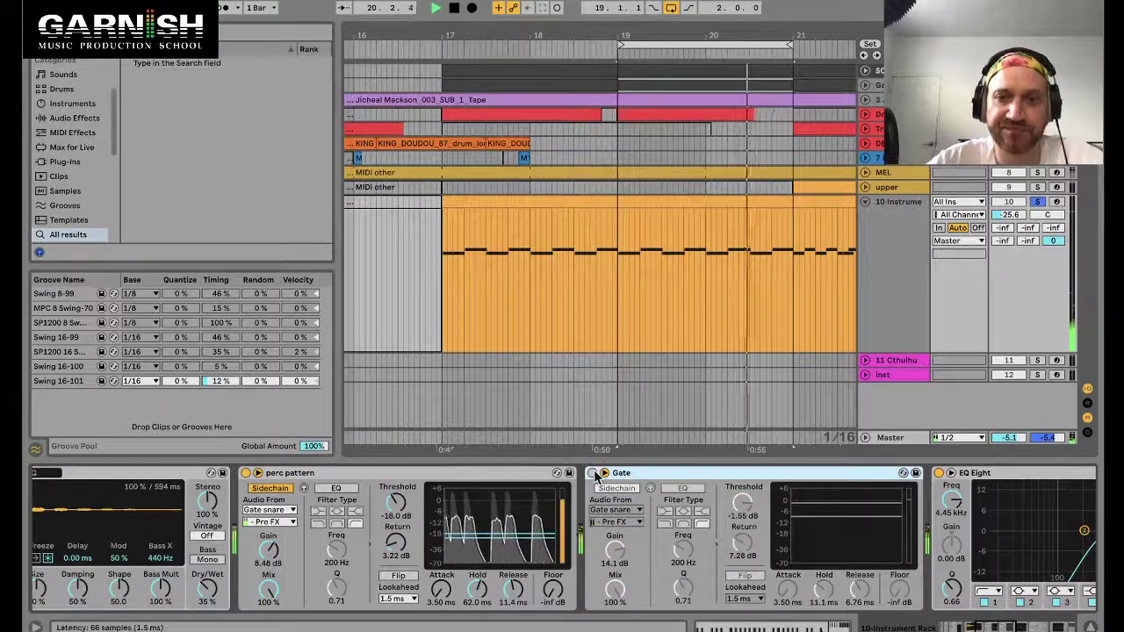
right_click(595, 475)
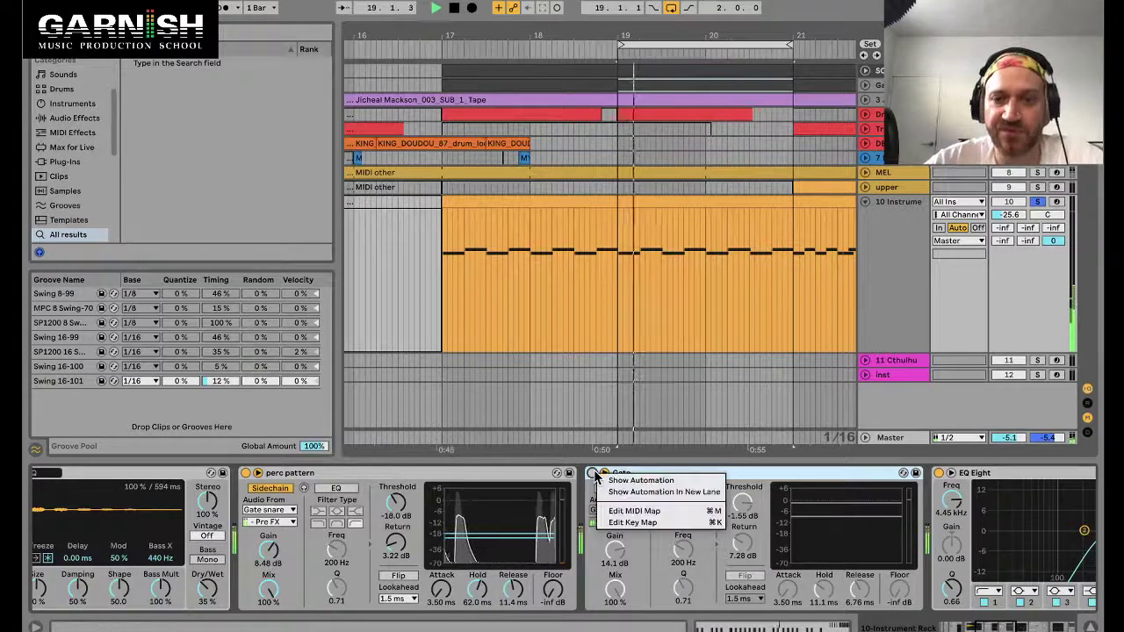
click(595, 474)
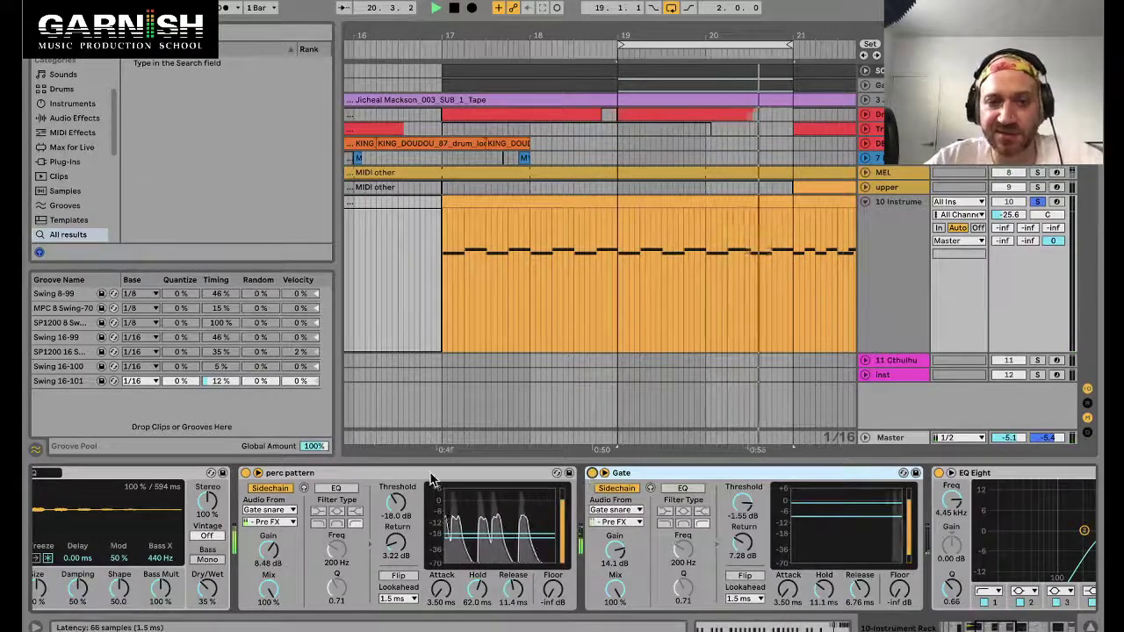
click(594, 473)
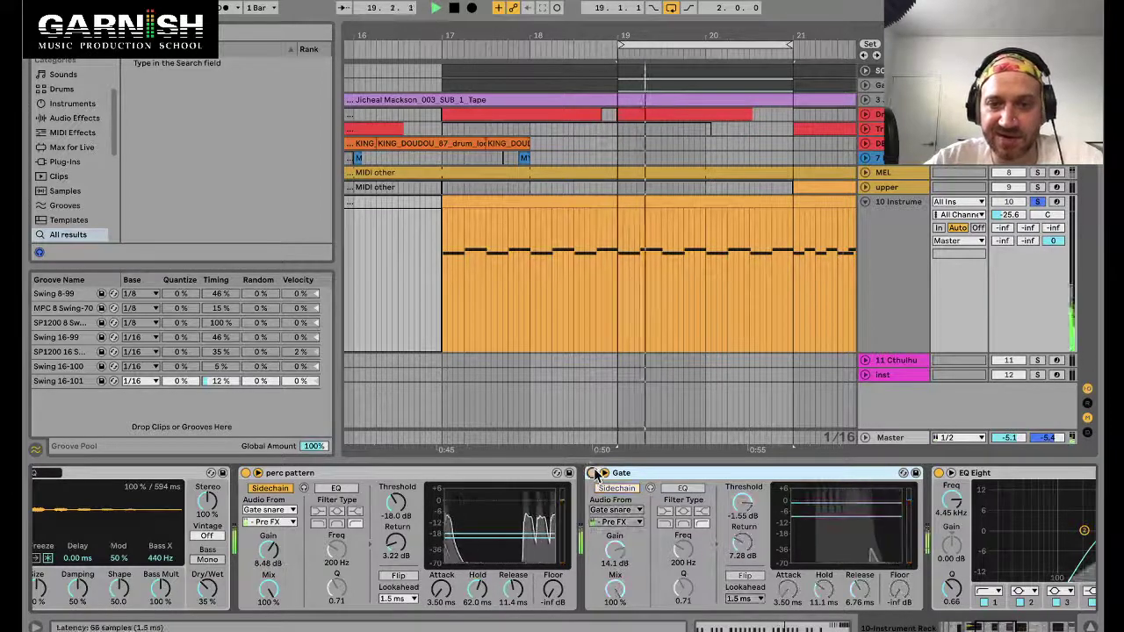
Unfold the Gate snare track, zoom in on the loop and select the Slam2 roll from 20.3.1 to 21.1.1.
click(865, 99)
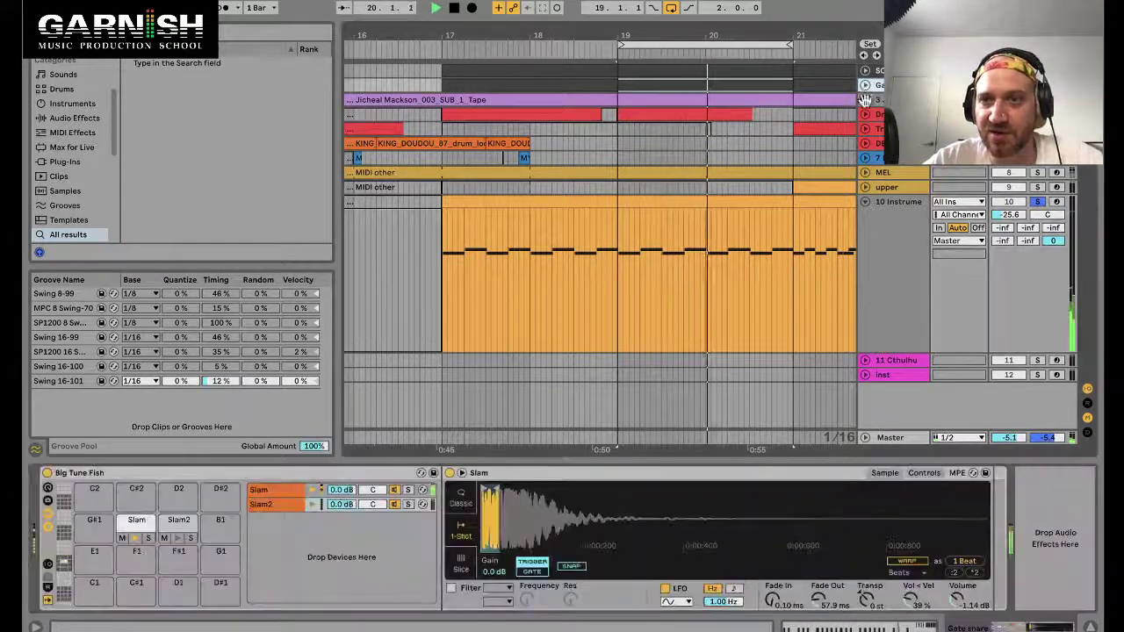
click(865, 85)
key(z)
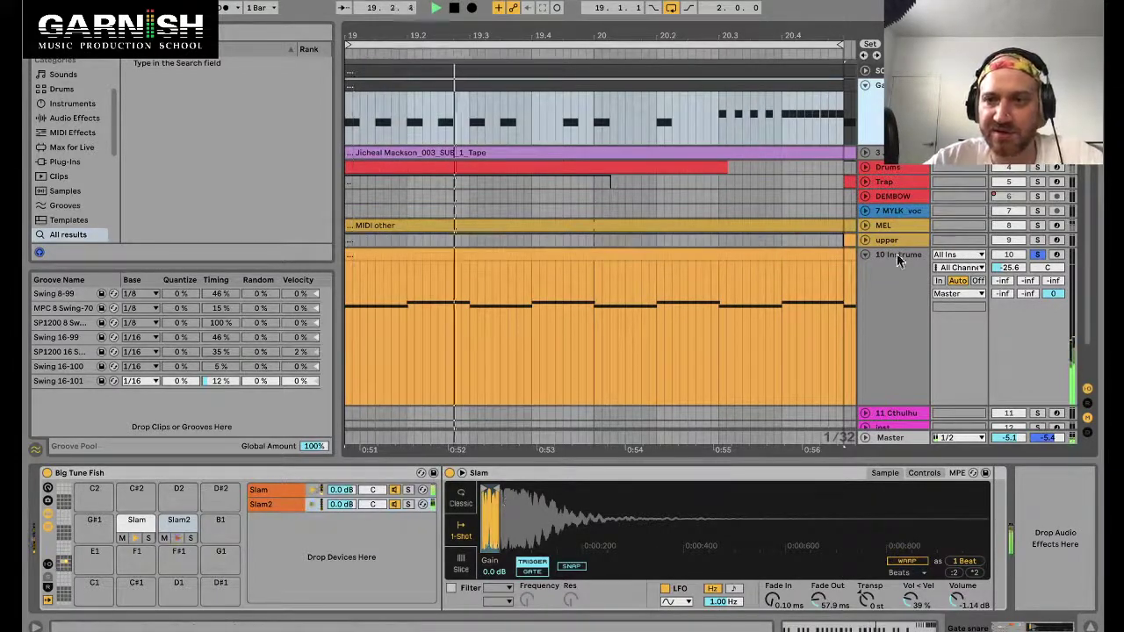
drag(718, 114, 843, 118)
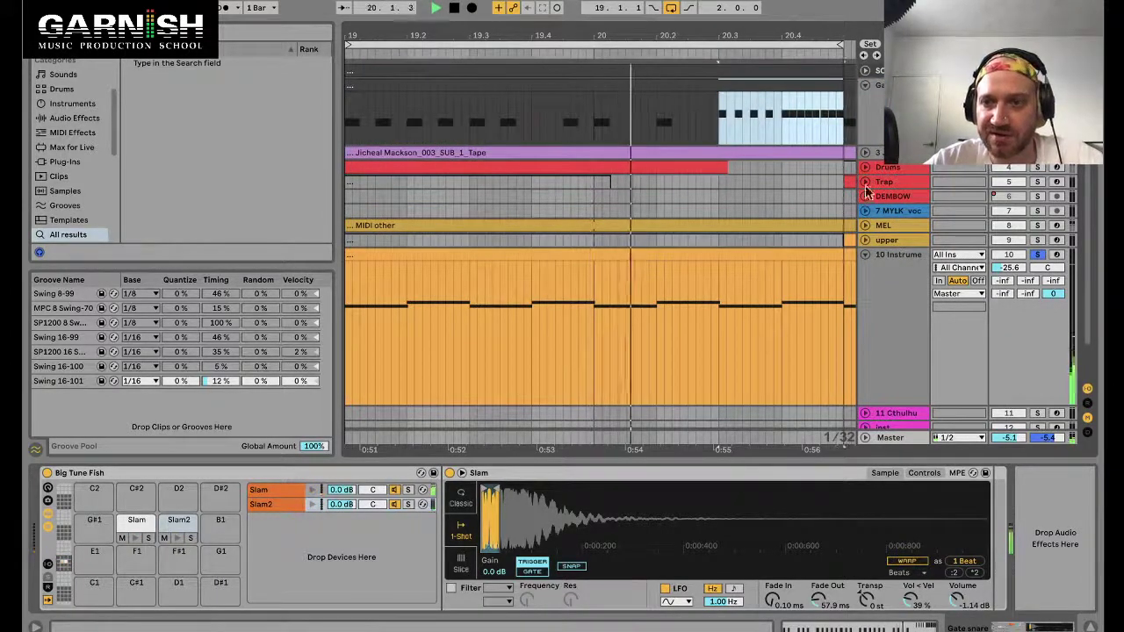
Automate the second Gate's Device On parameter on the 10 Instrument track, off before the roll and on from about 20.3.
click(898, 254)
click(593, 472)
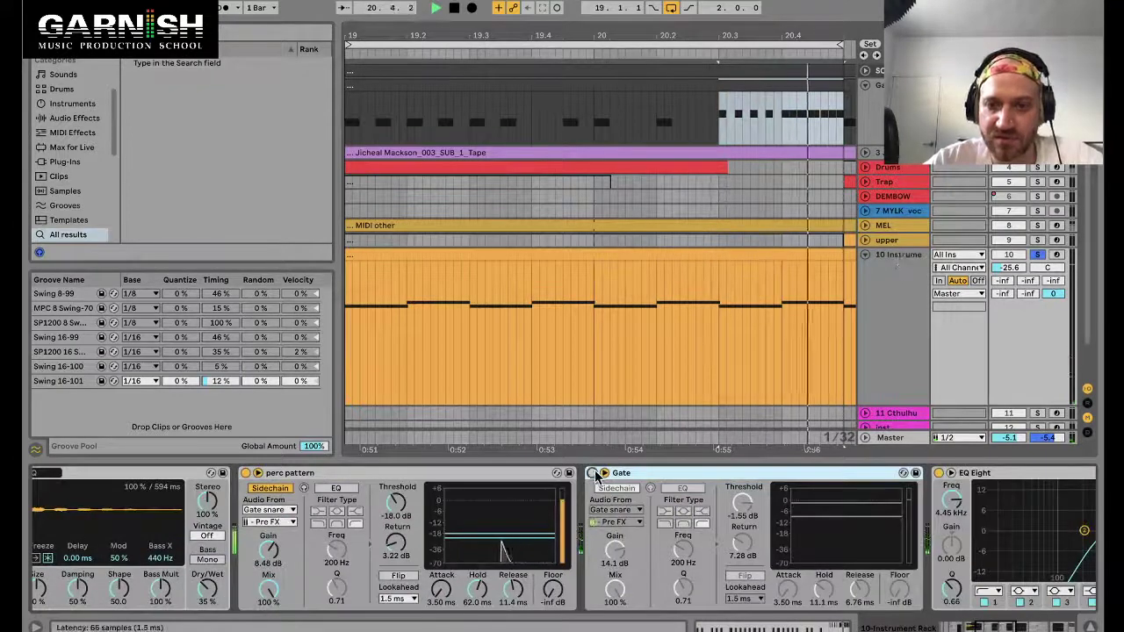
right_click(592, 472)
click(619, 481)
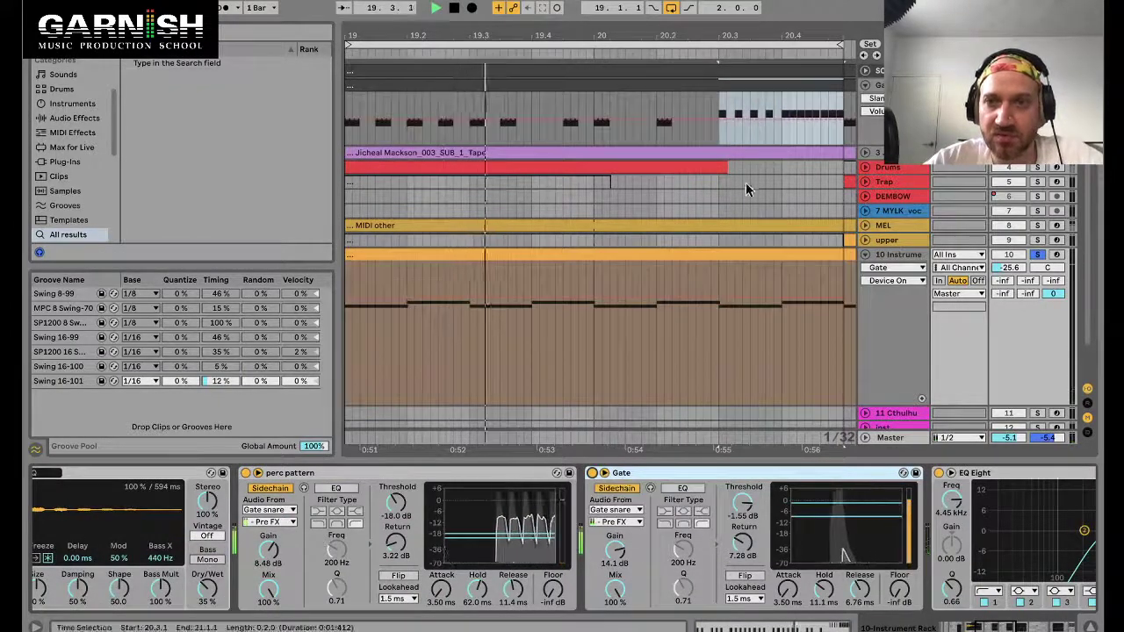
click(696, 290)
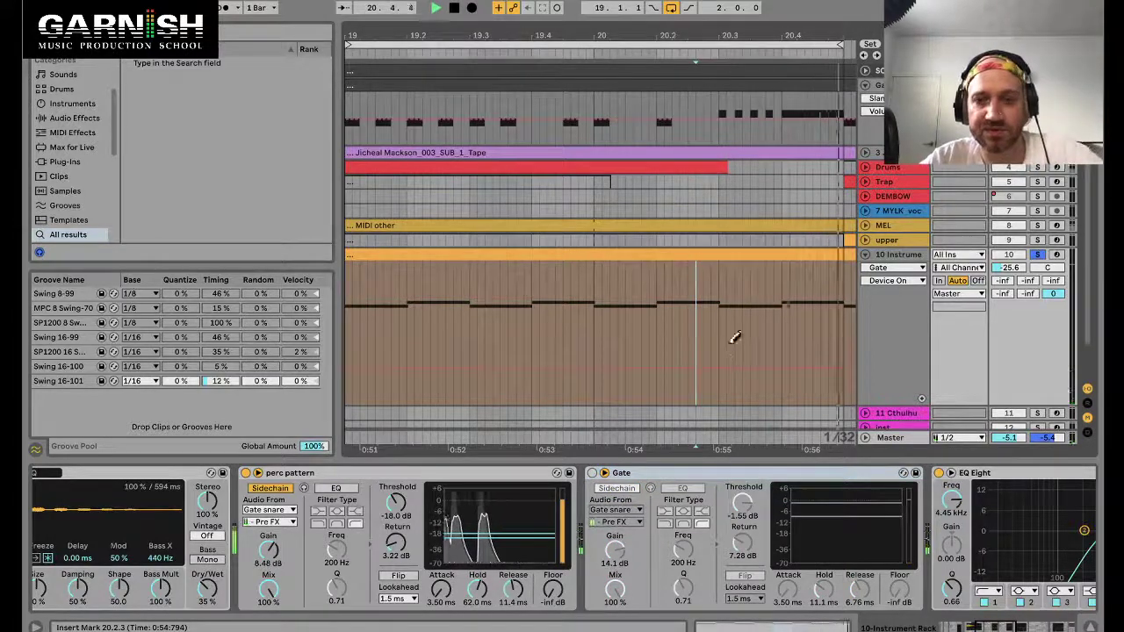
drag(721, 300, 861, 320)
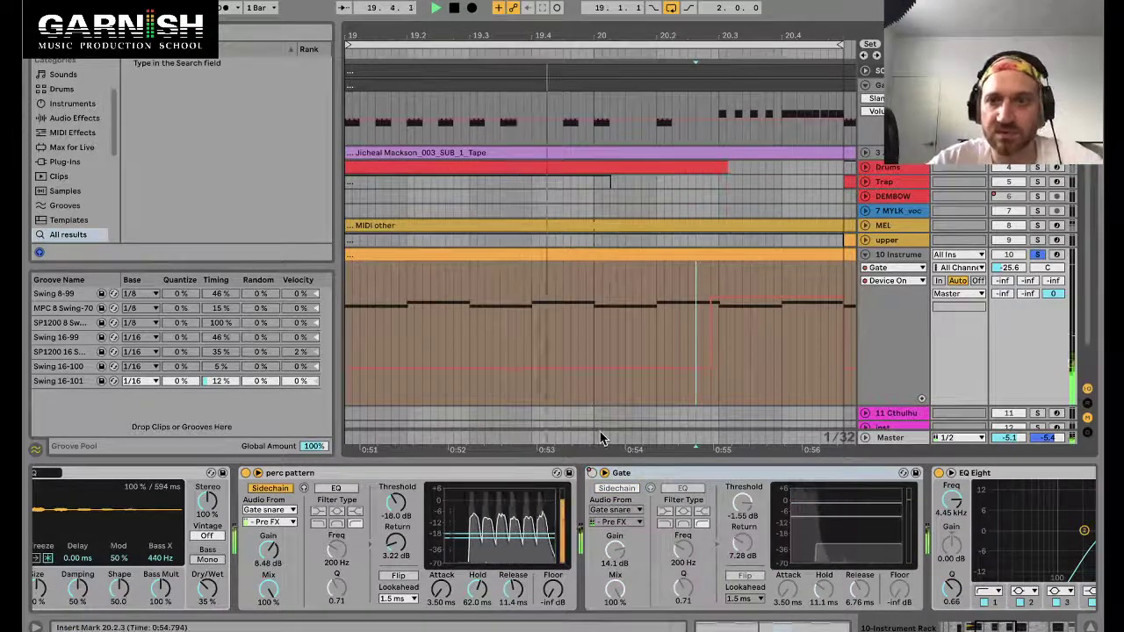
Set the second Gate's sidechain gain to 13.4 dB and turn on its Flip mode.
scroll(600, 439, right, 1)
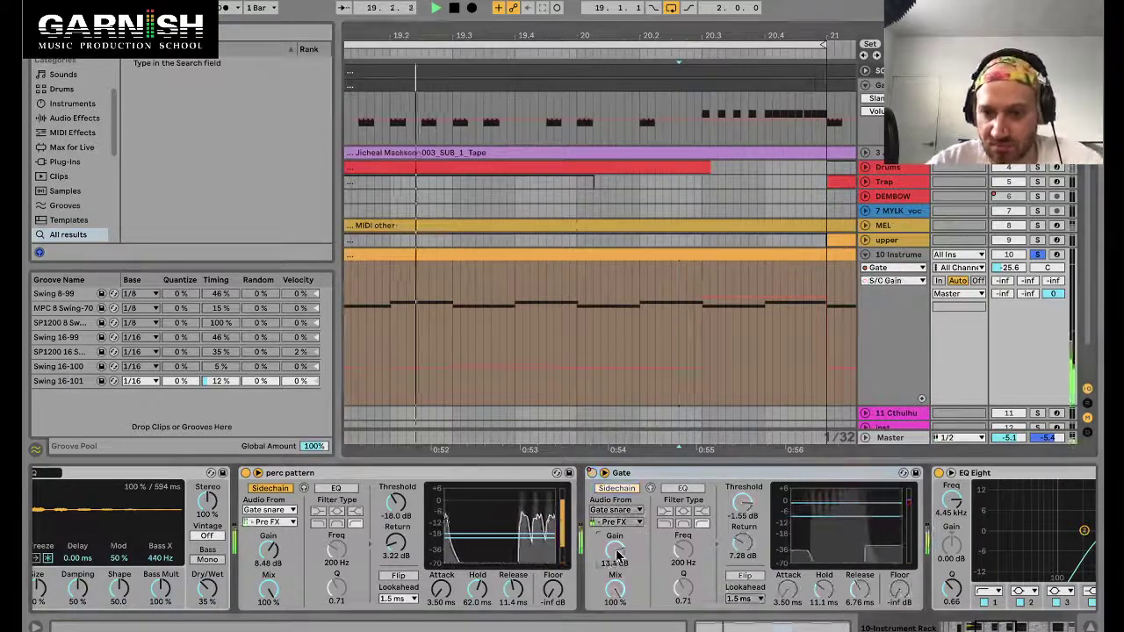
click(758, 579)
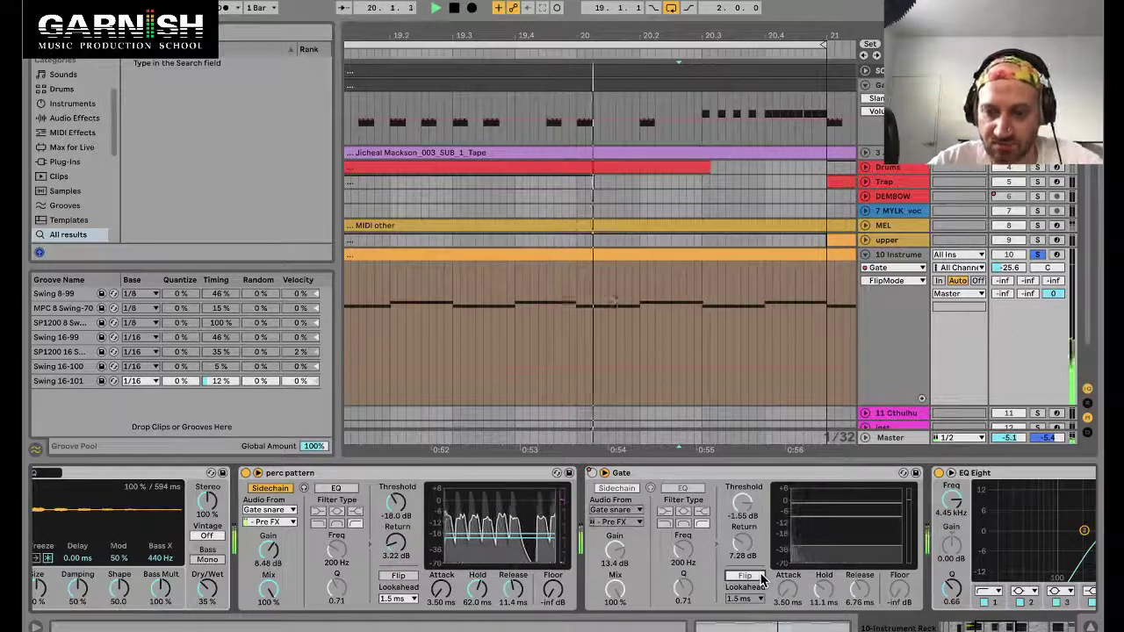
click(745, 576)
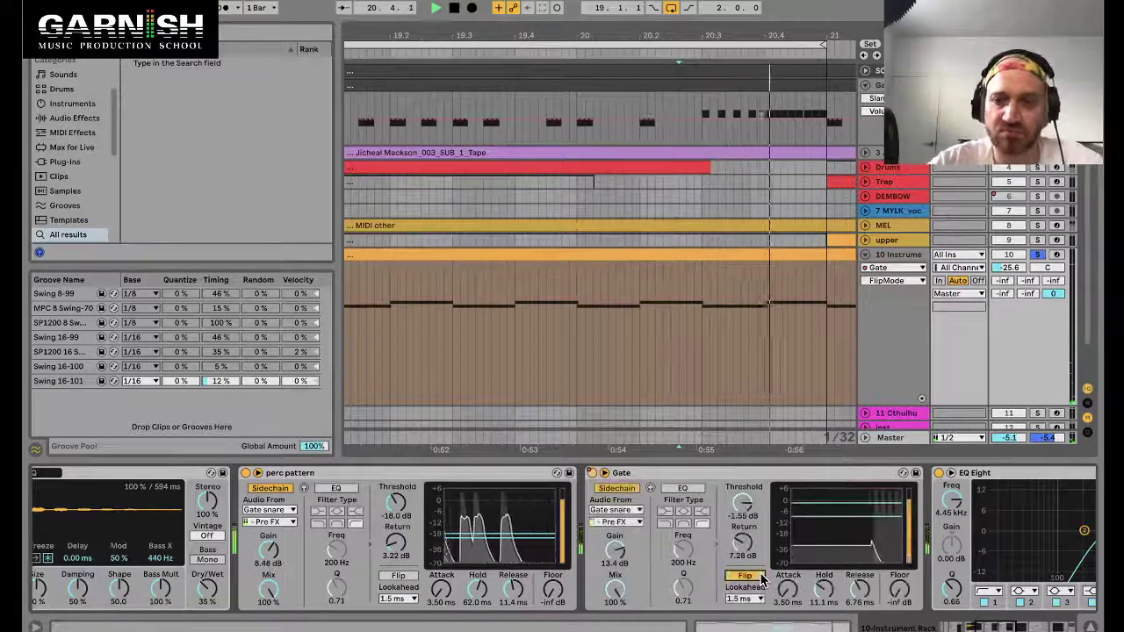
Set the playback loop to 20.4.1 to 21.1.1 around the fast Slam2 hits on the Gate snare track and audition it.
click(434, 131)
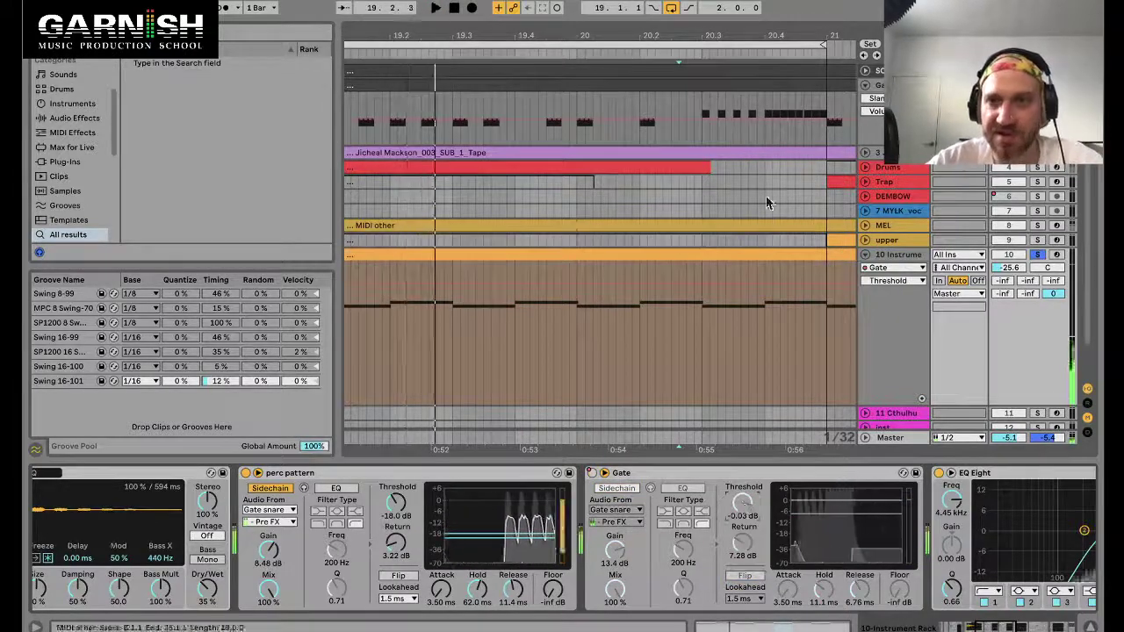
key(space)
drag(764, 141, 825, 132)
key(ctrl+l)
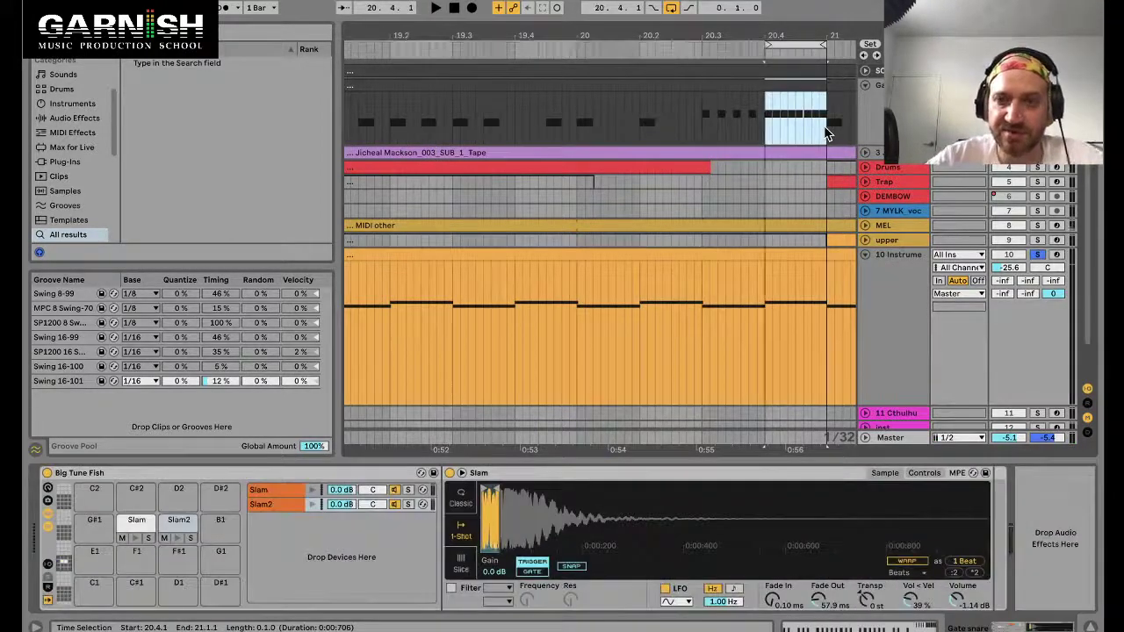
click(740, 88)
key(space)
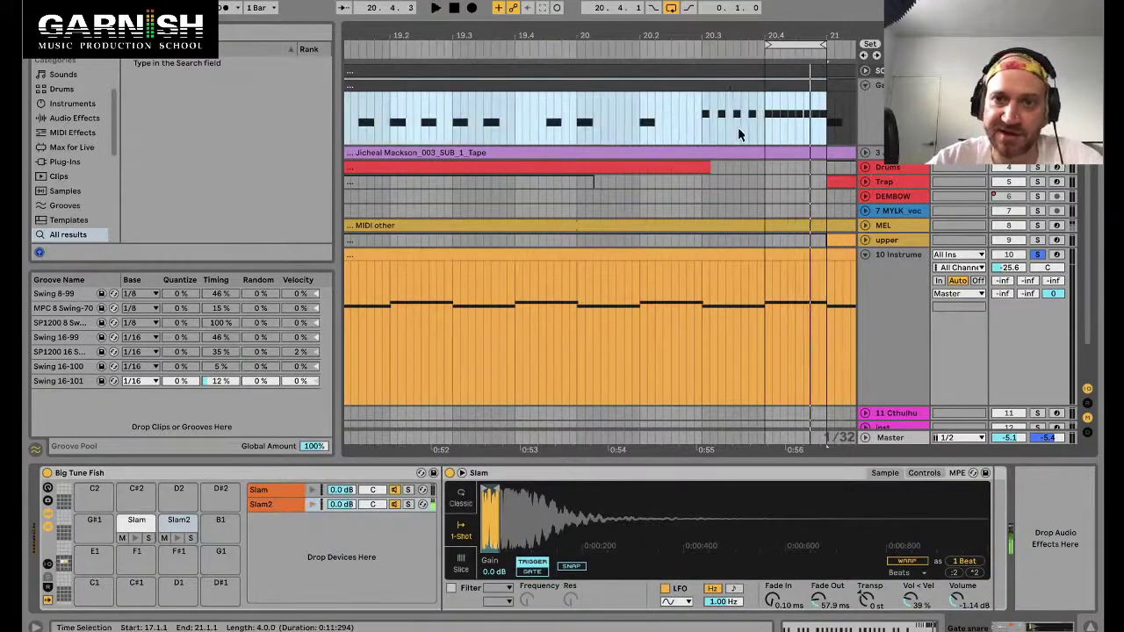
Automate the perc pattern gate's Device On parameter off from 20.4.1 to 21.1.1 on the 10 Instrument track and play the loop.
click(900, 270)
right_click(245, 475)
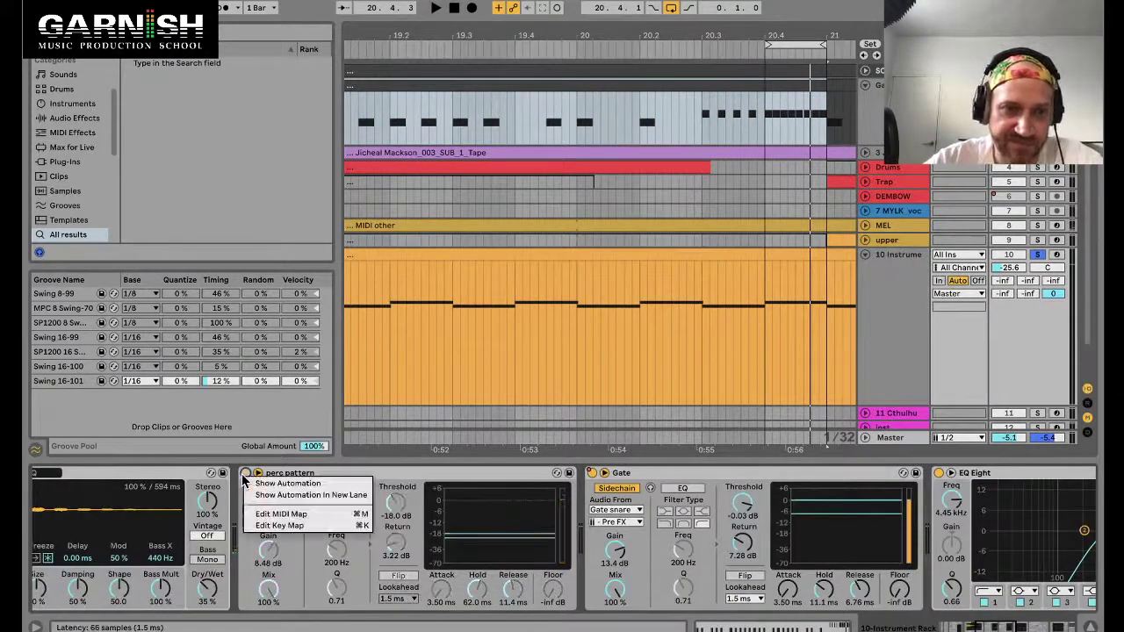
click(259, 483)
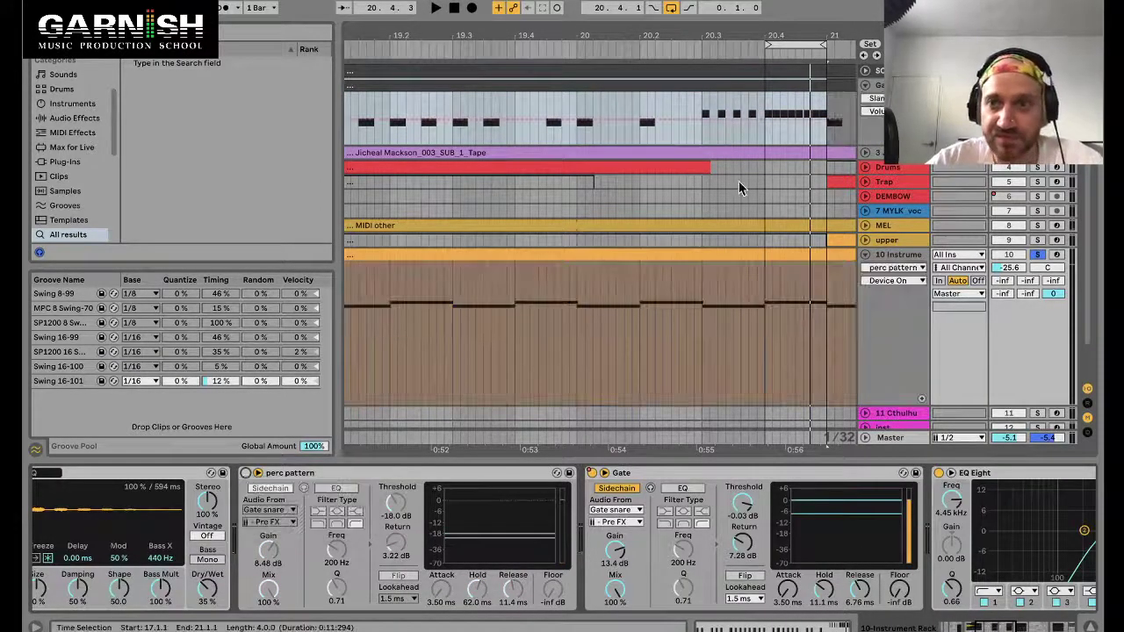
click(775, 137)
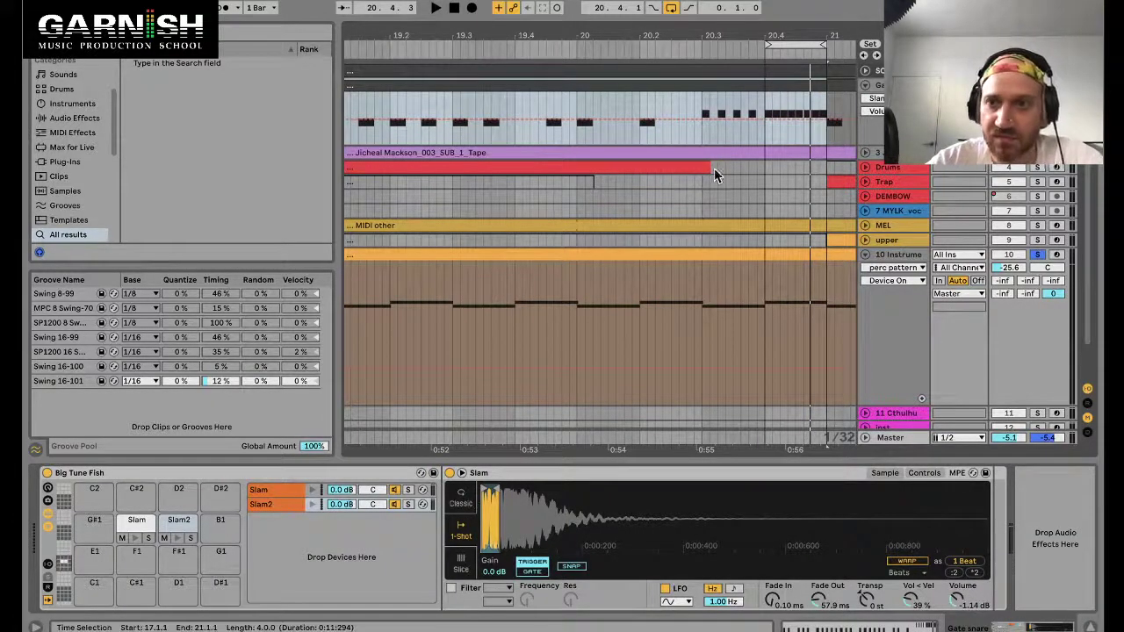
click(897, 255)
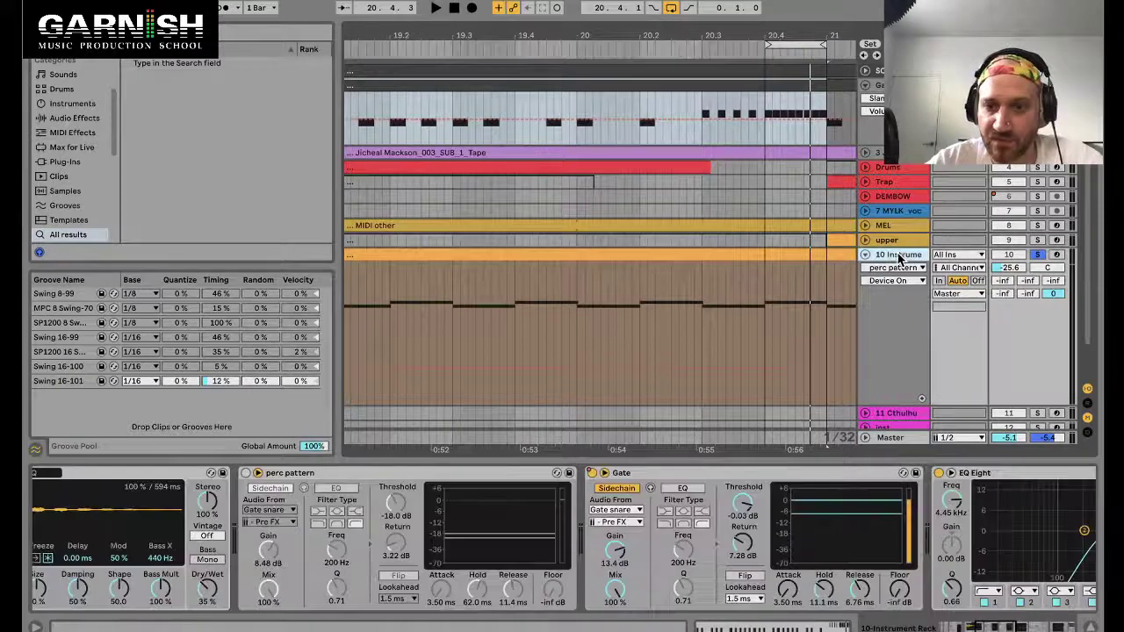
click(247, 473)
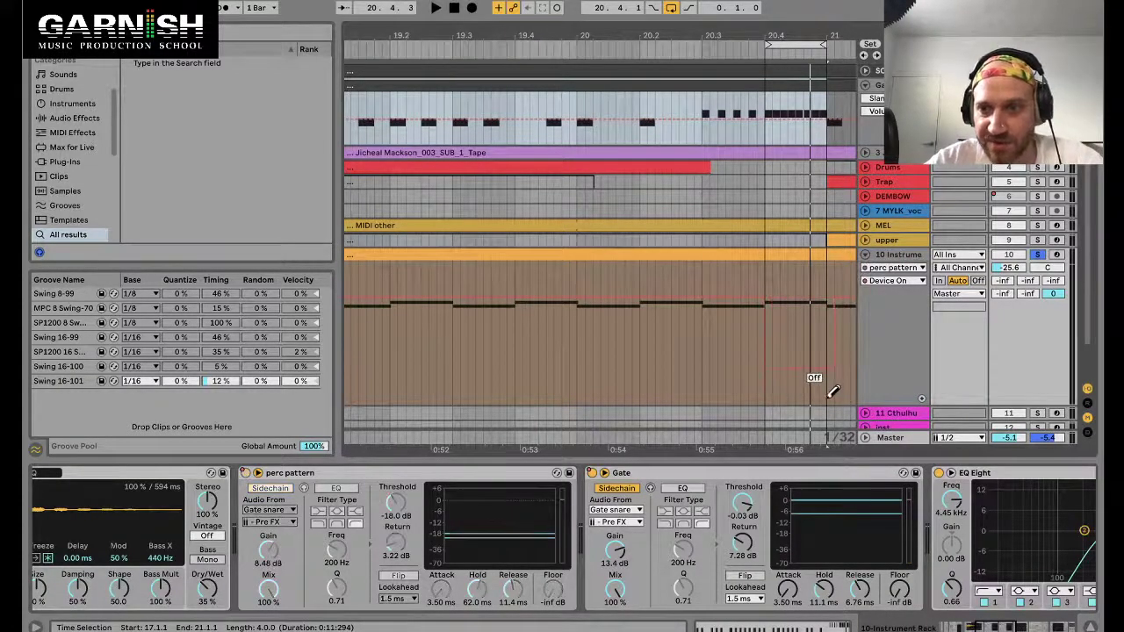
key(space)
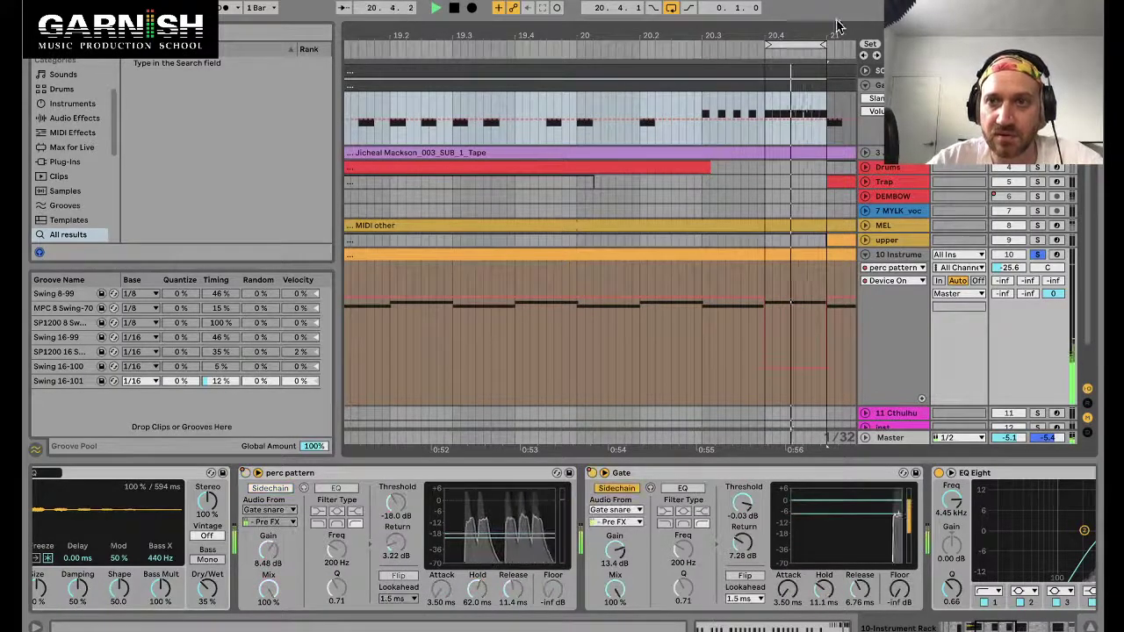
Set the second Gate's release to 0.87 ms, its return to 0.00 dB and its sidechain gain to 11.9 dB.
drag(830, 33, 825, 14)
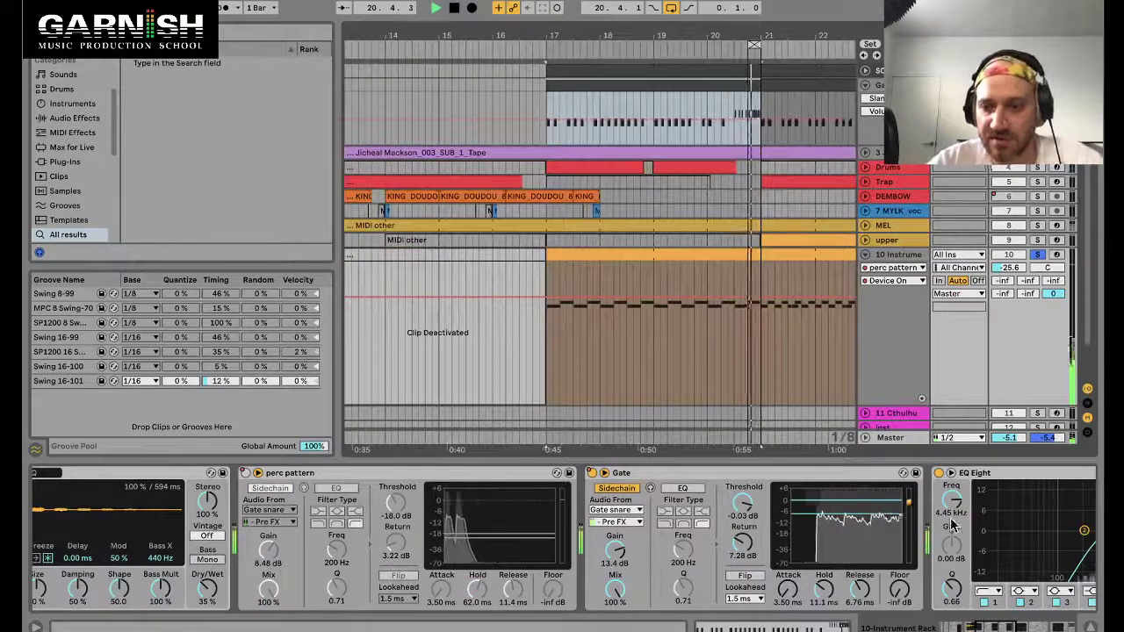
drag(878, 580, 878, 606)
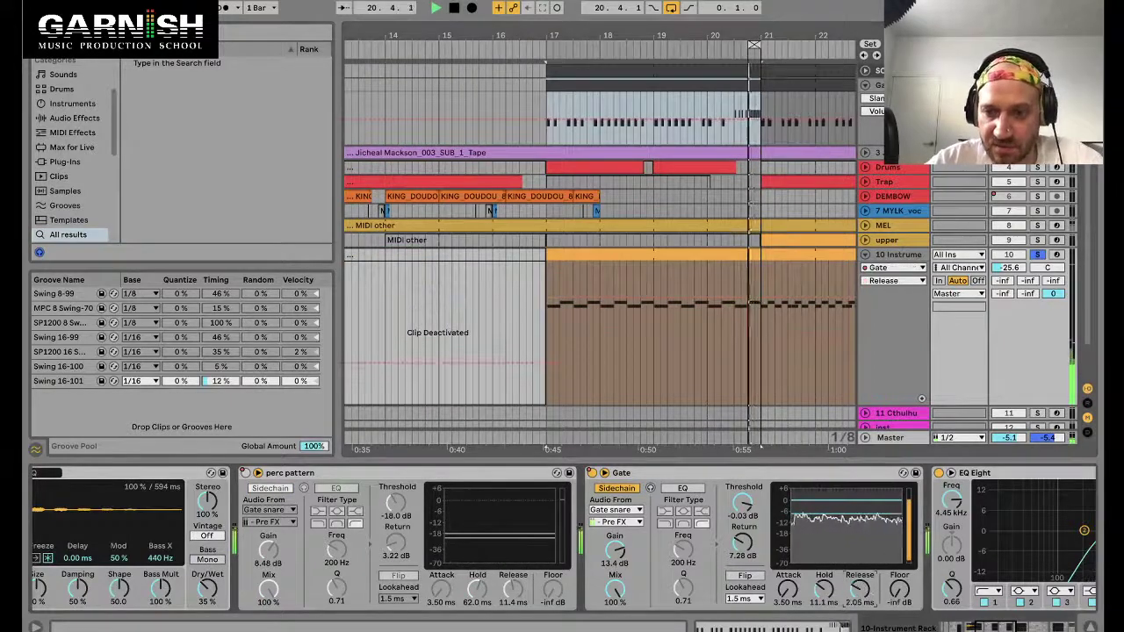
drag(742, 545, 743, 579)
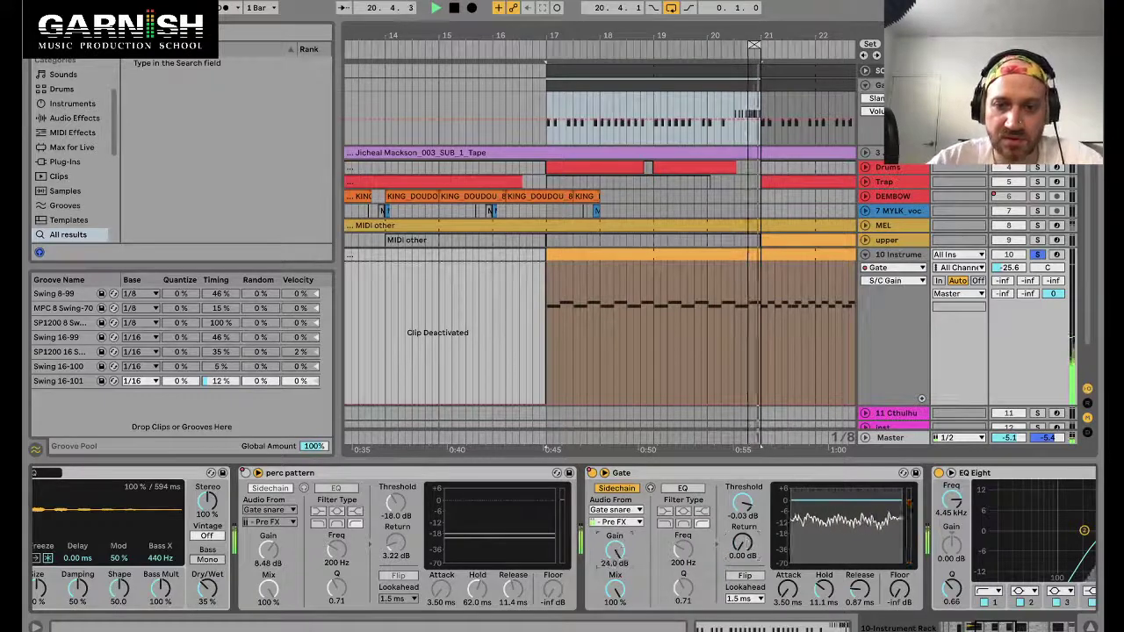
drag(615, 553, 614, 572)
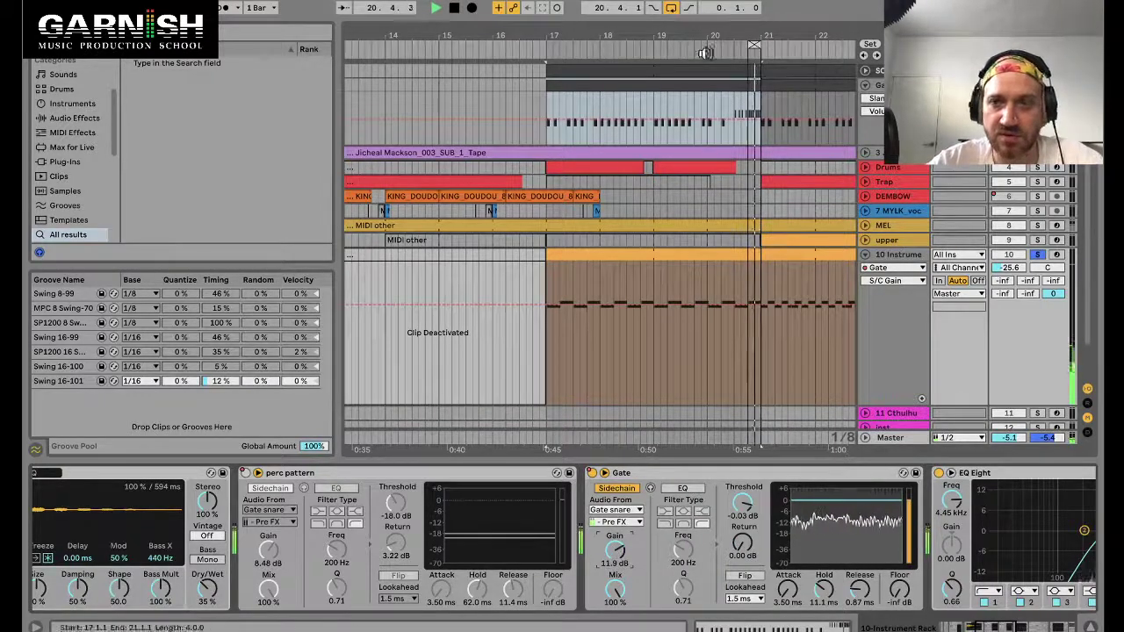
Extend the loop to cover 19.1.1 to 21.1.1 and play it with the 10 Instrument track unsoloed.
key(space)
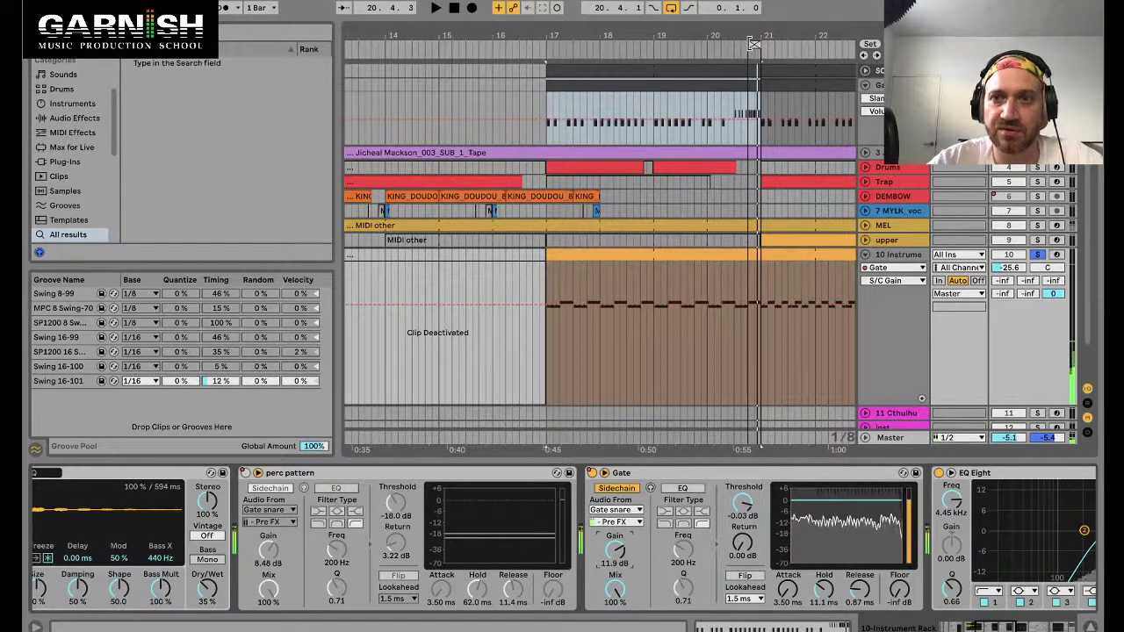
drag(754, 44, 654, 44)
key(space)
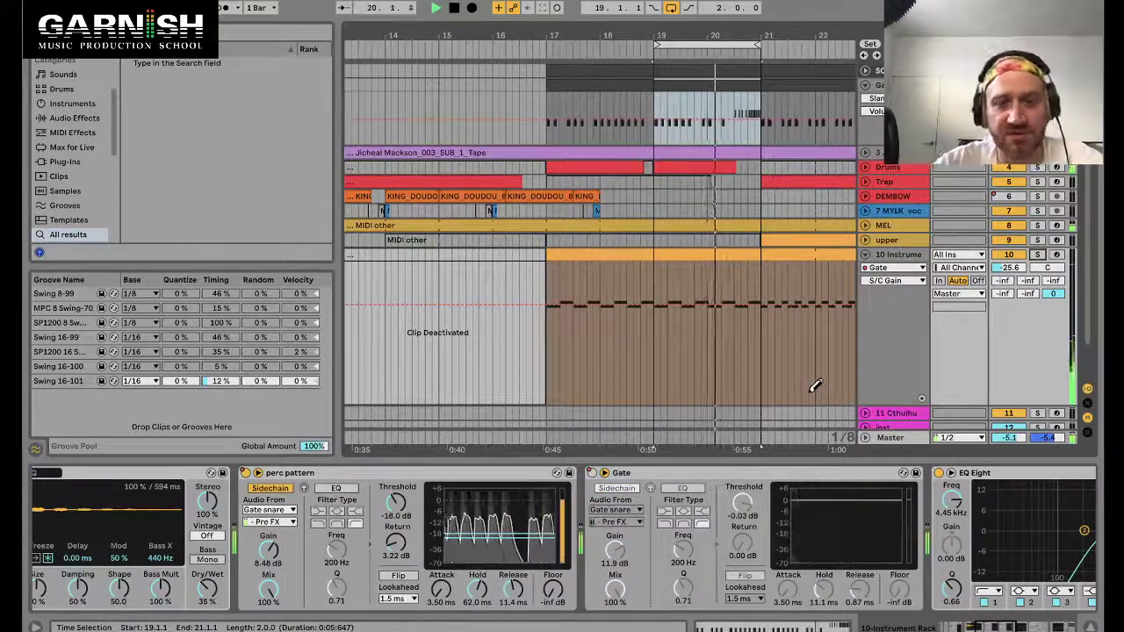
In the Gate snare clip, copy the Slam note at 4.2 to 4.3, replacing the first two Slam2 hits.
double_click(735, 83)
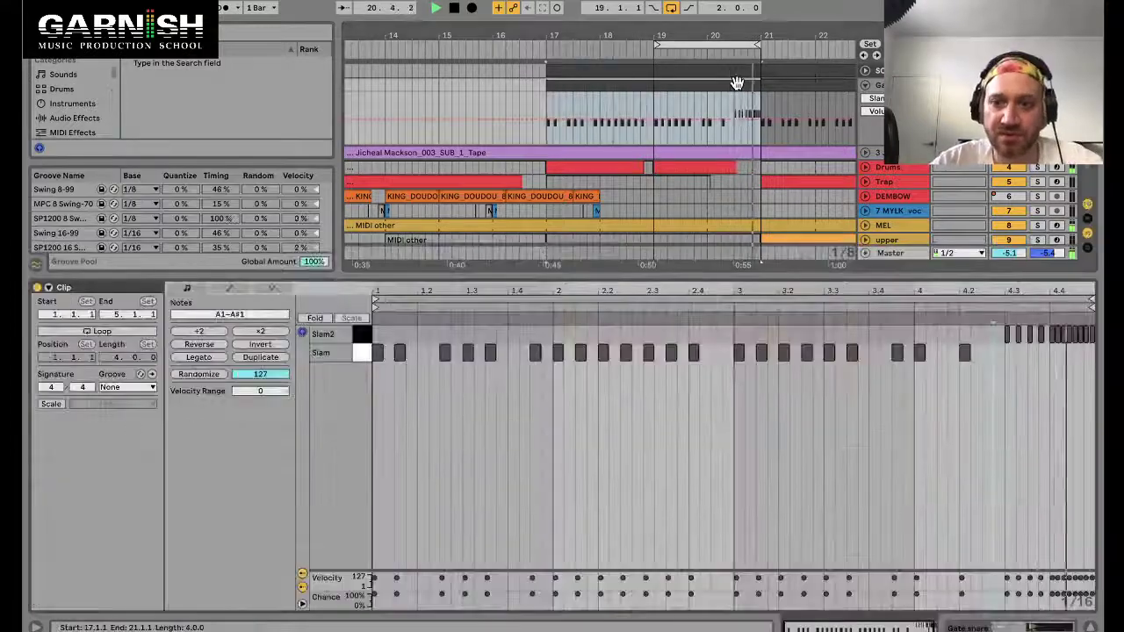
scroll(1081, 342, up, 4)
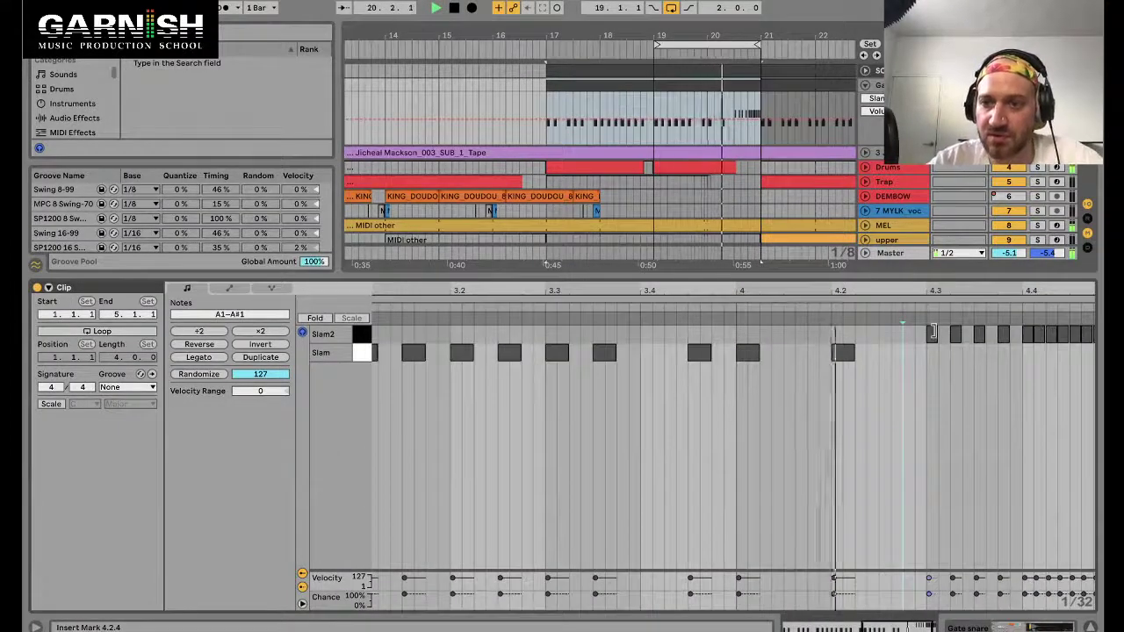
key(space)
drag(844, 353, 940, 354)
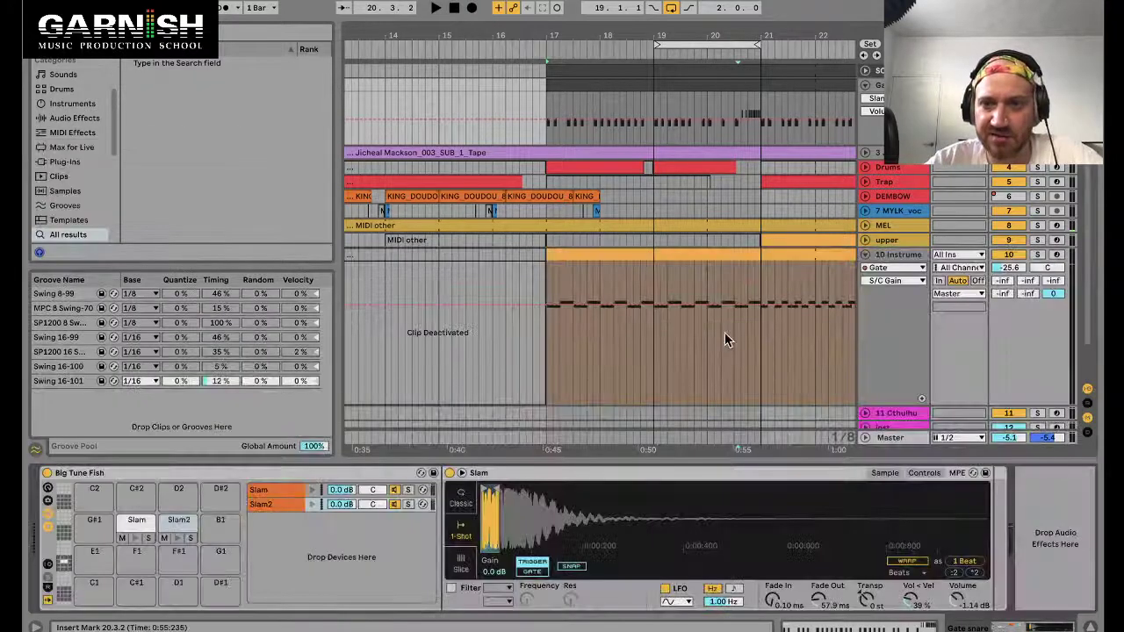
Move the switch-on point of the second Gate's Device On automation to just before the Slam2 hit at 20.3.3.
click(899, 257)
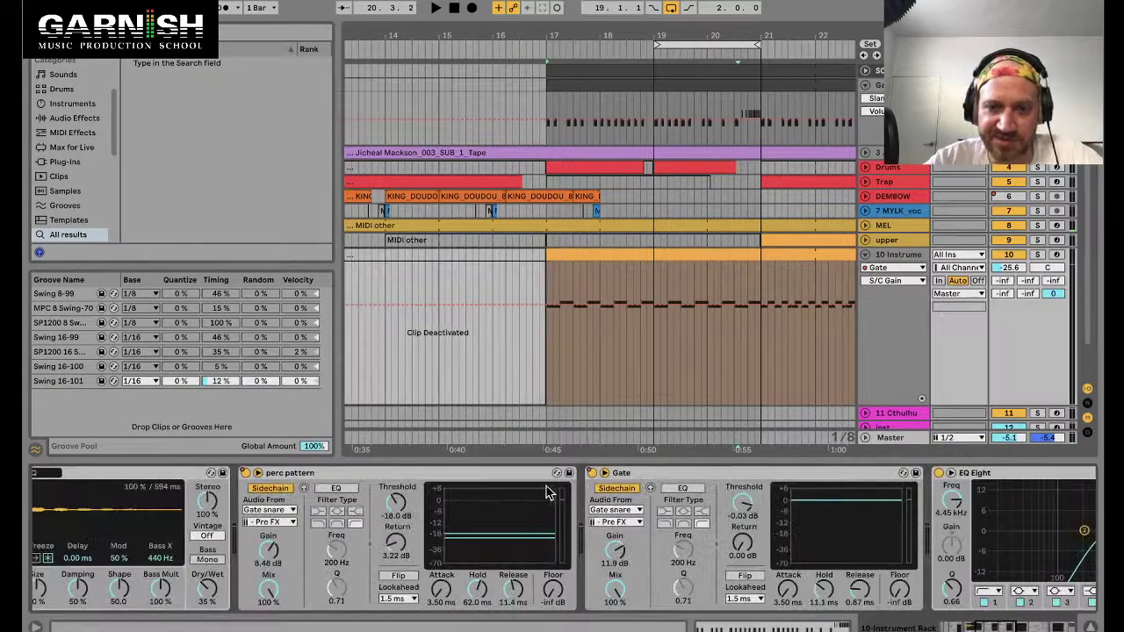
right_click(591, 475)
click(615, 481)
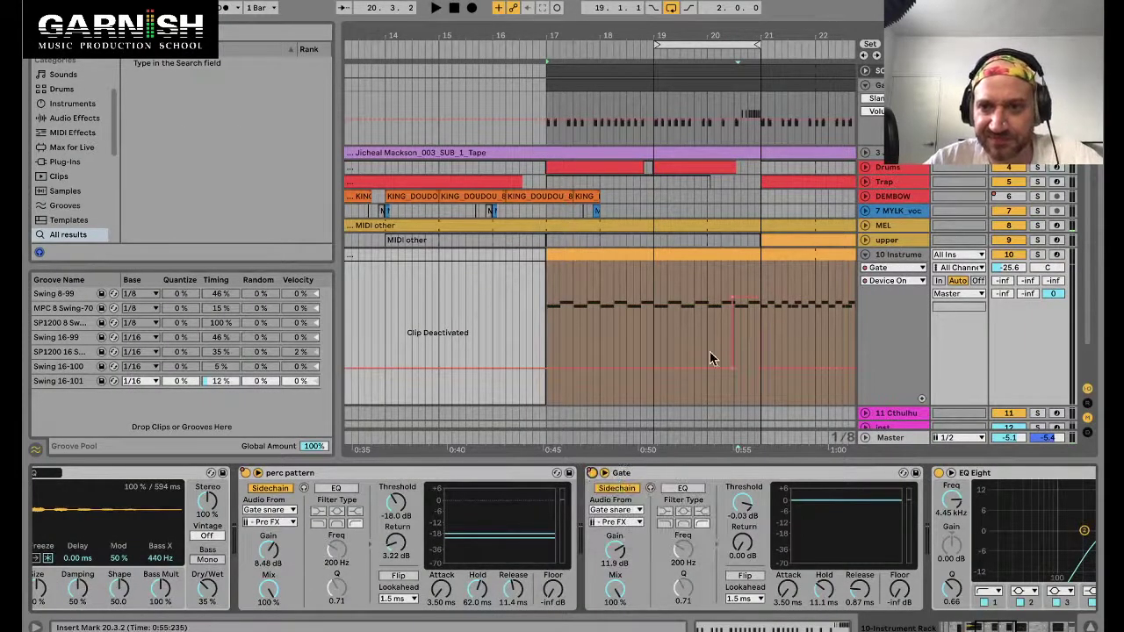
ctrl+scroll(709, 358, up, 6)
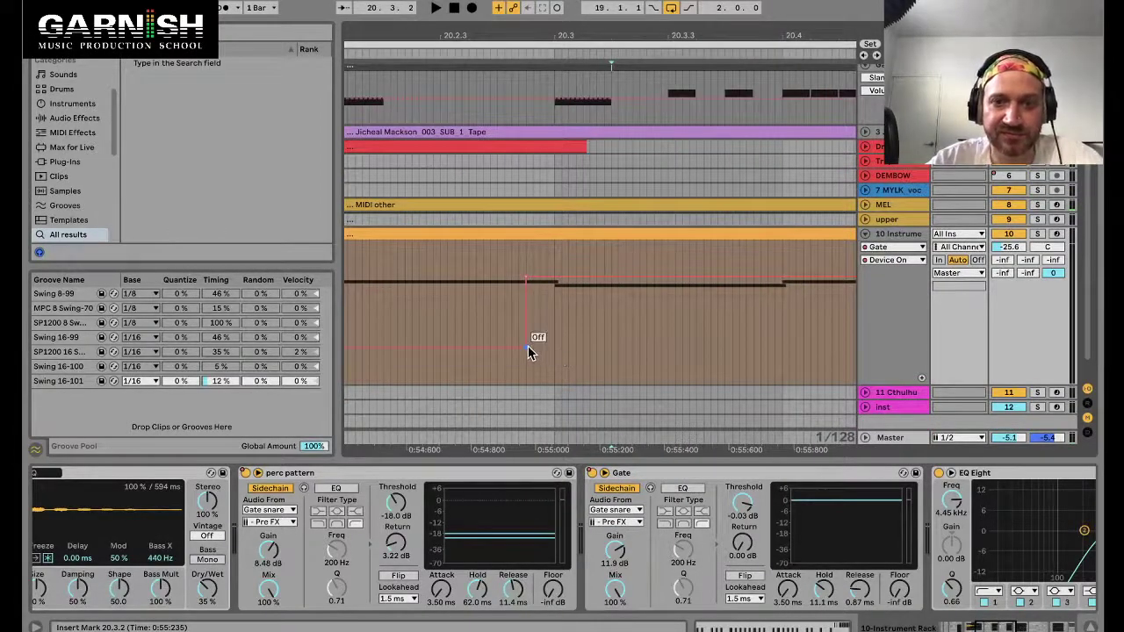
click(553, 343)
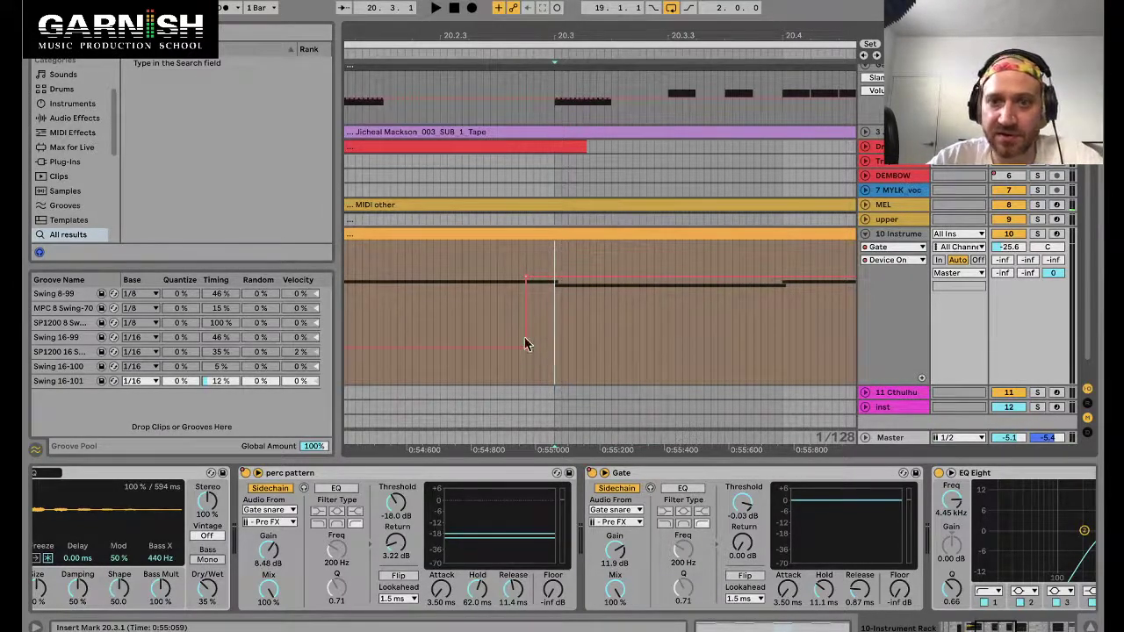
click(588, 337)
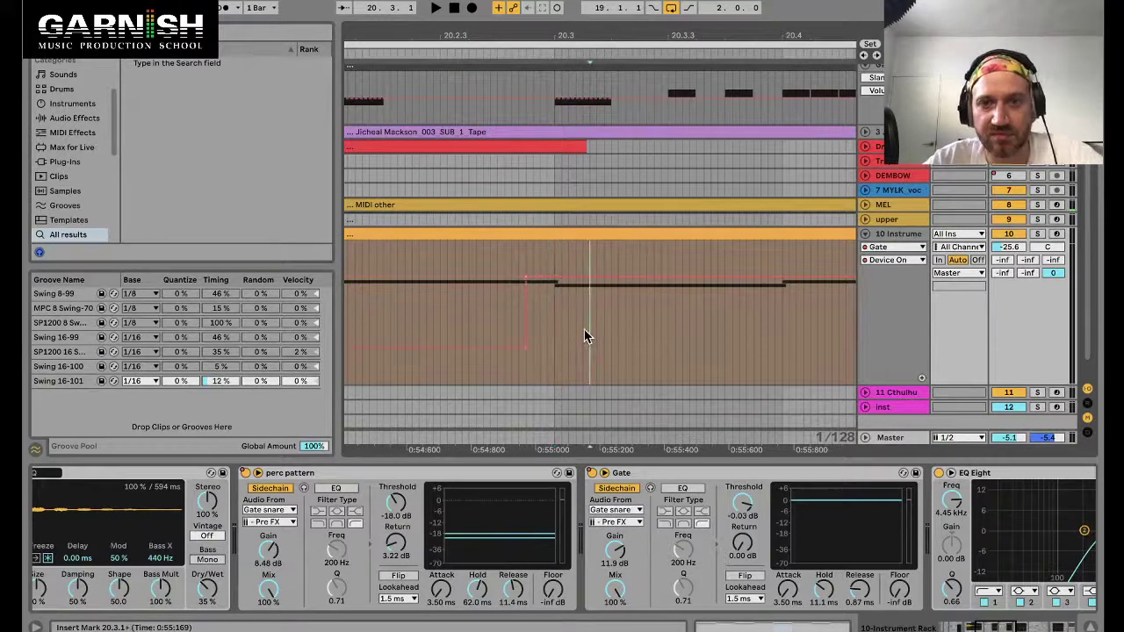
key(minus)
key(minus)
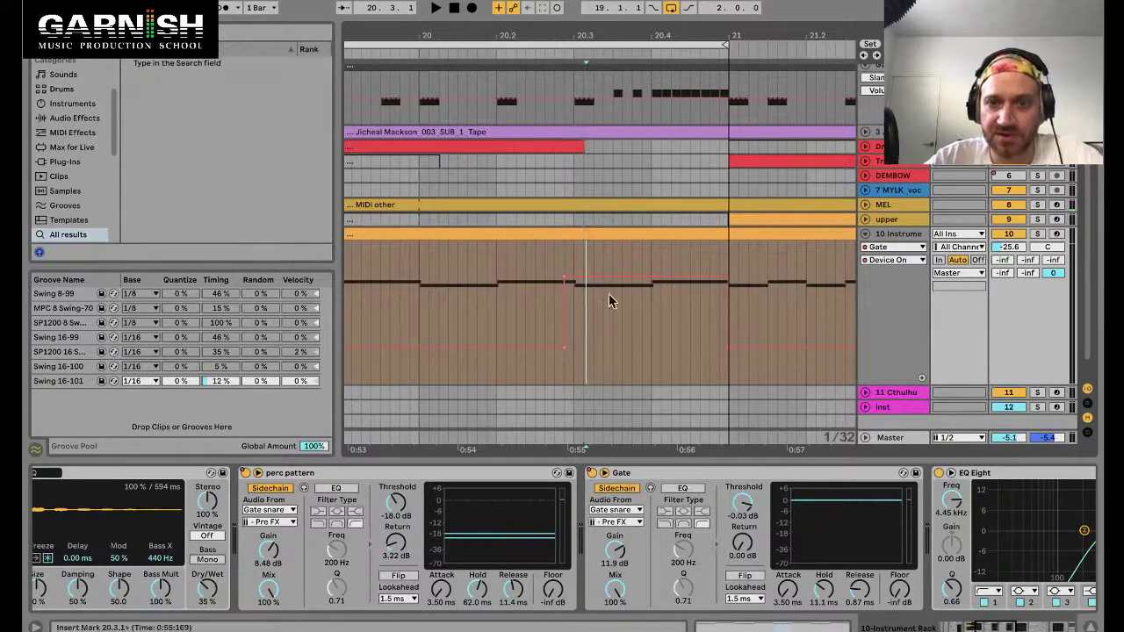
key(space)
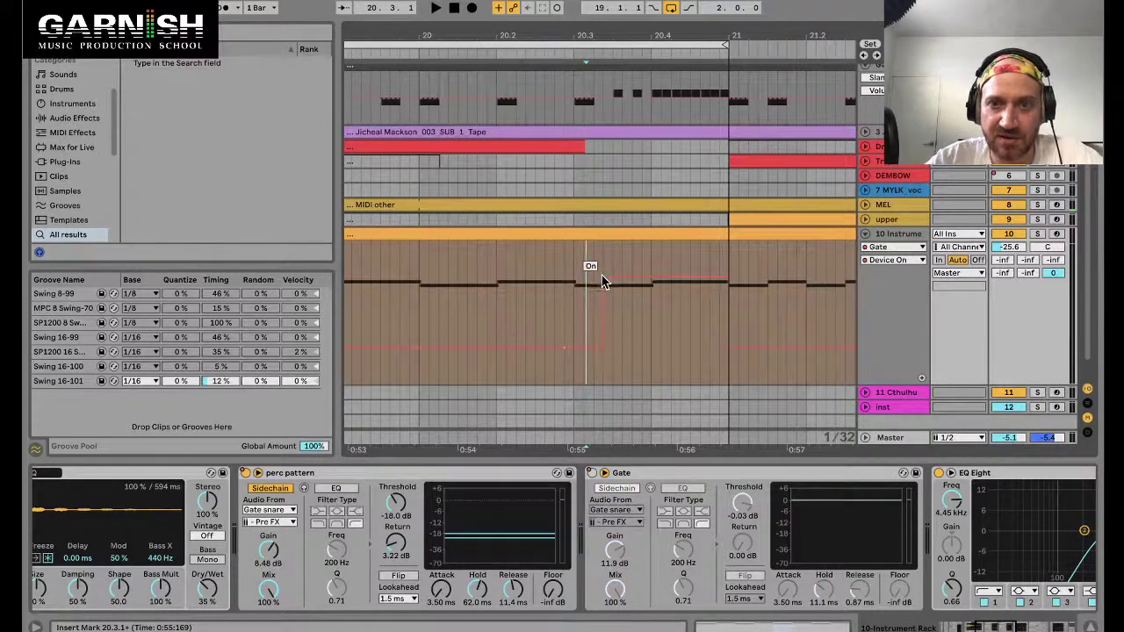
Automate the perc pattern gate's Device On parameter off from about 20.3.3 to 21.1.1 and check it during playback.
right_click(246, 472)
click(554, 343)
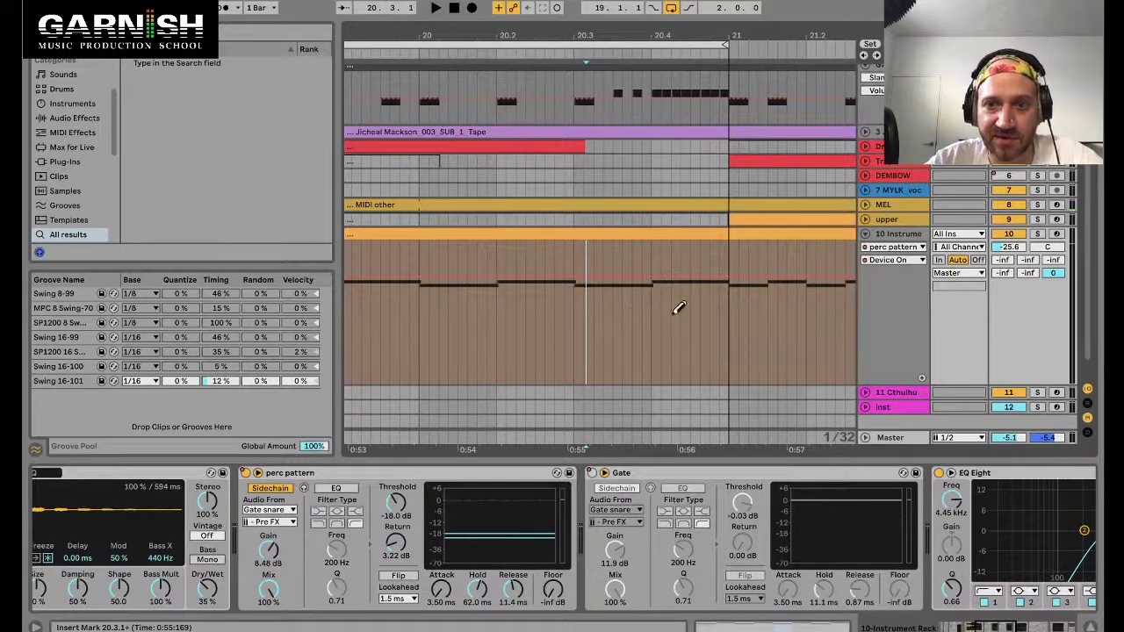
scroll(677, 307, up, 2)
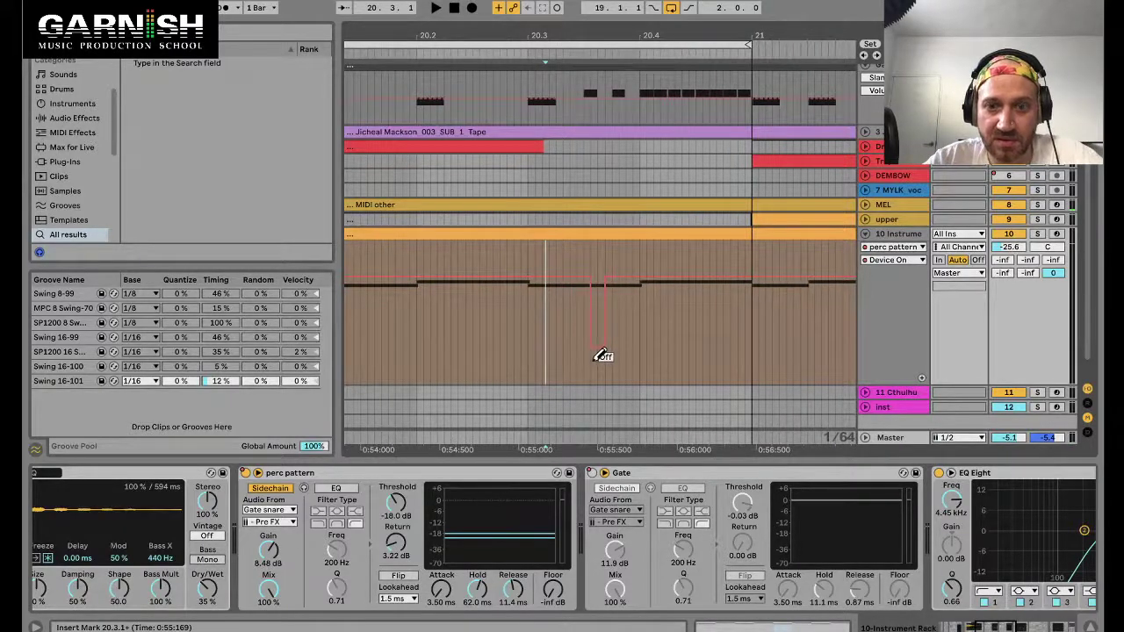
key(space)
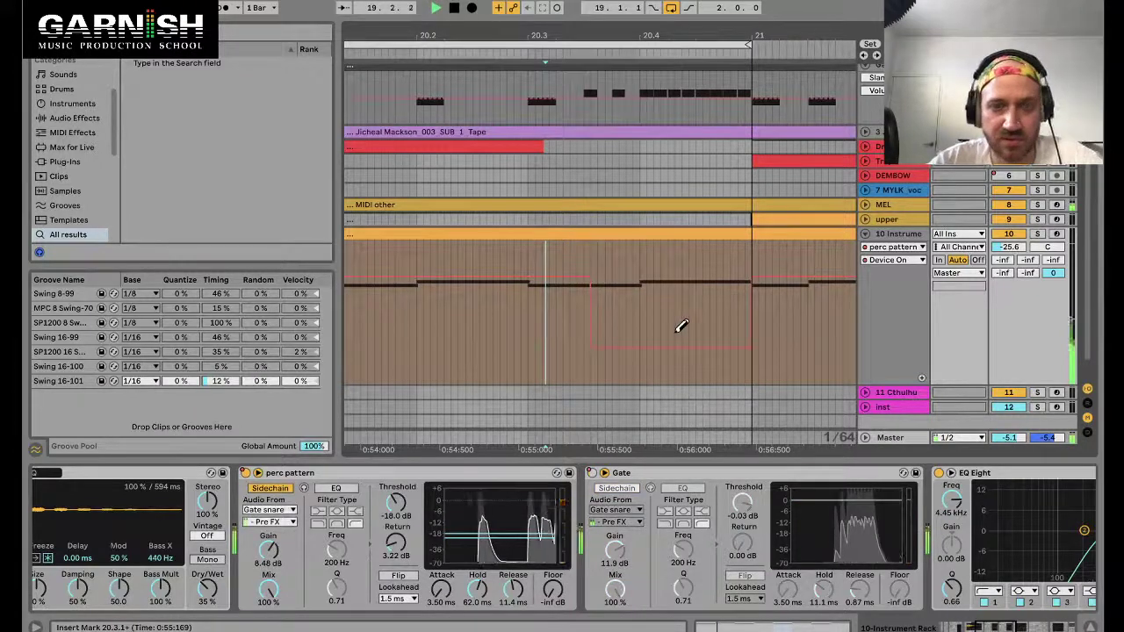
right_click(246, 481)
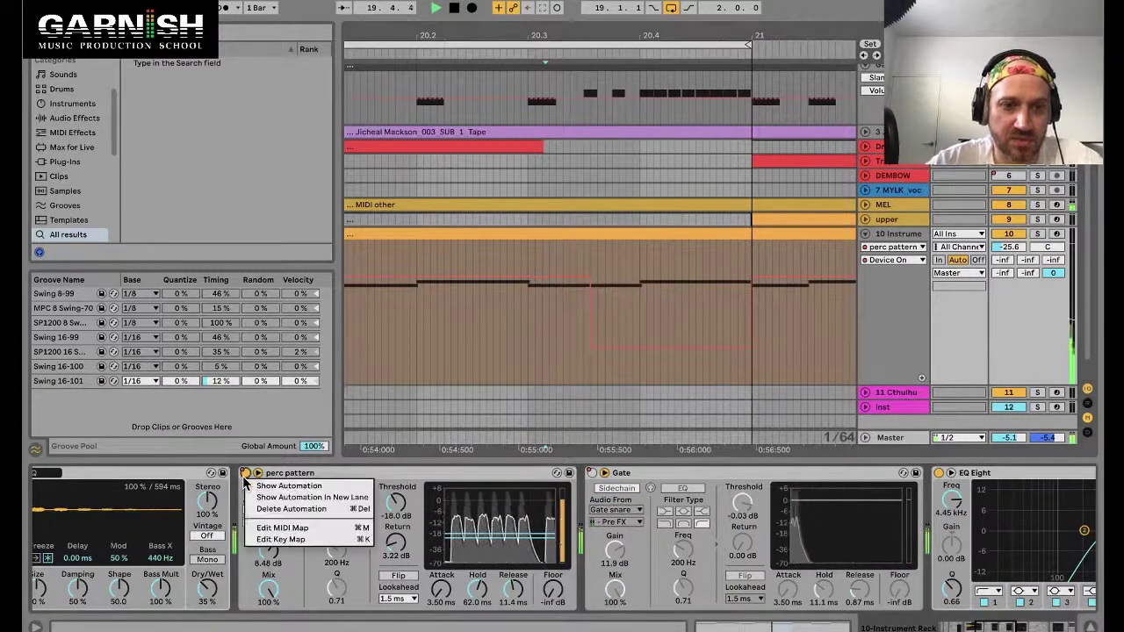
key(Escape)
click(259, 489)
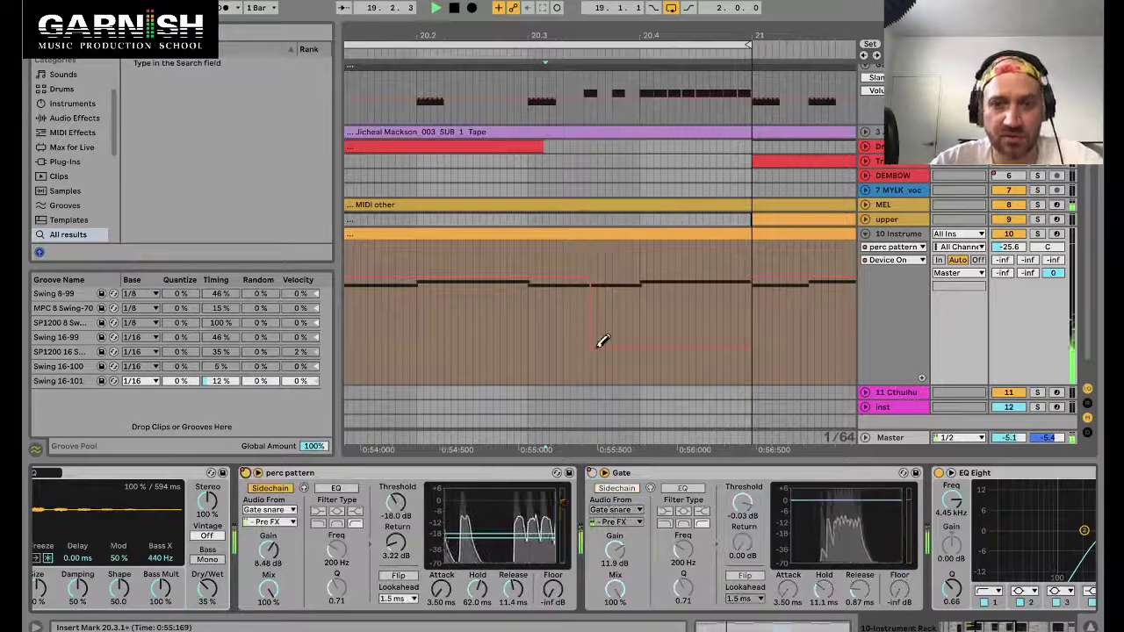
scroll(663, 224, down, 1)
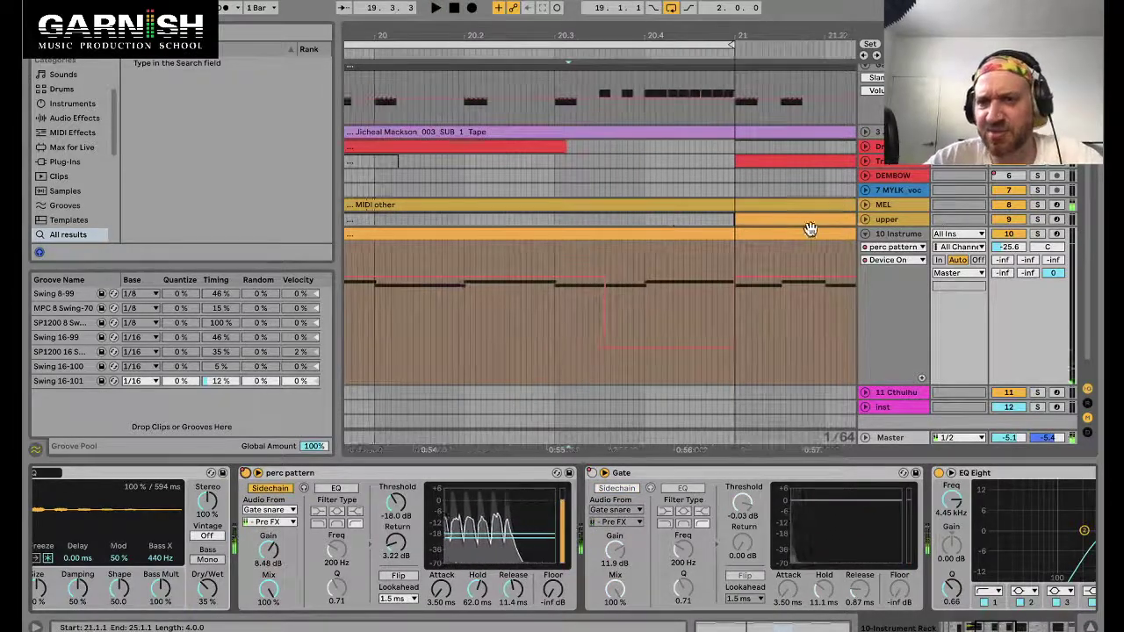
Fold the Gate snare and 10 Instrument tracks and unfold the upper and MEL tracks to view their clips around bar 21.
click(865, 234)
scroll(741, 186, down, 1)
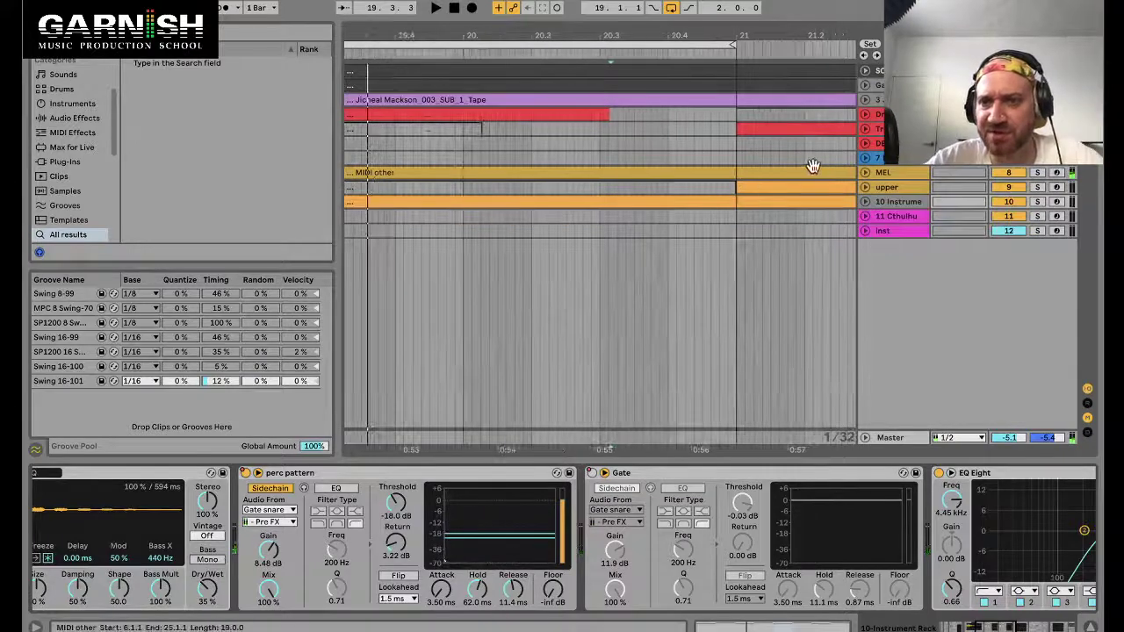
click(865, 187)
scroll(745, 188, up, 2)
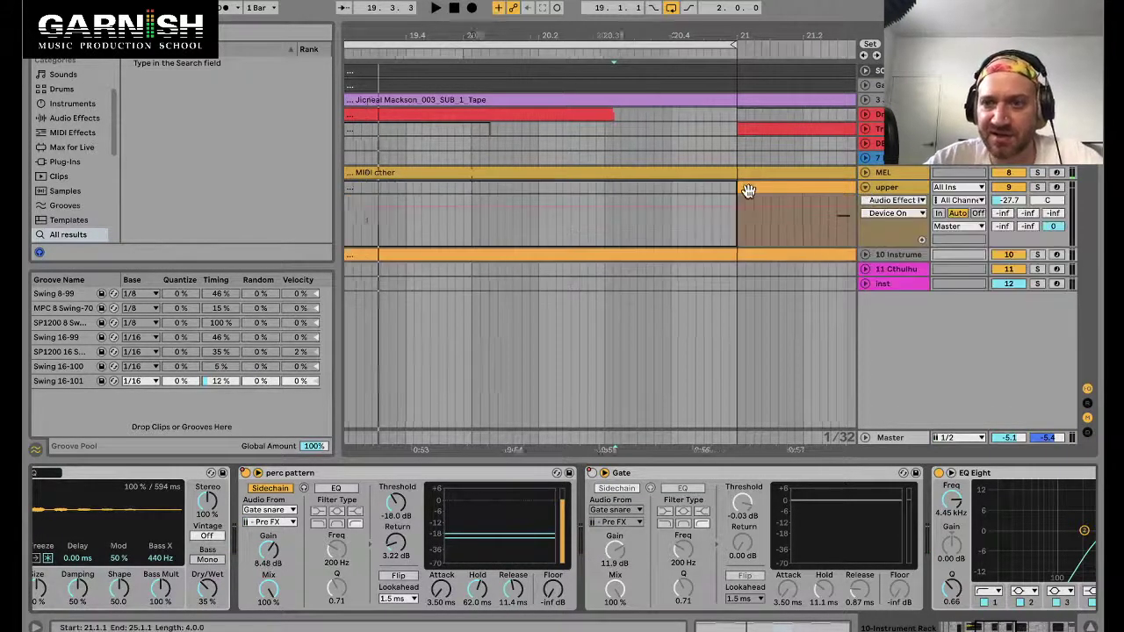
click(864, 172)
scroll(626, 208, down, 1)
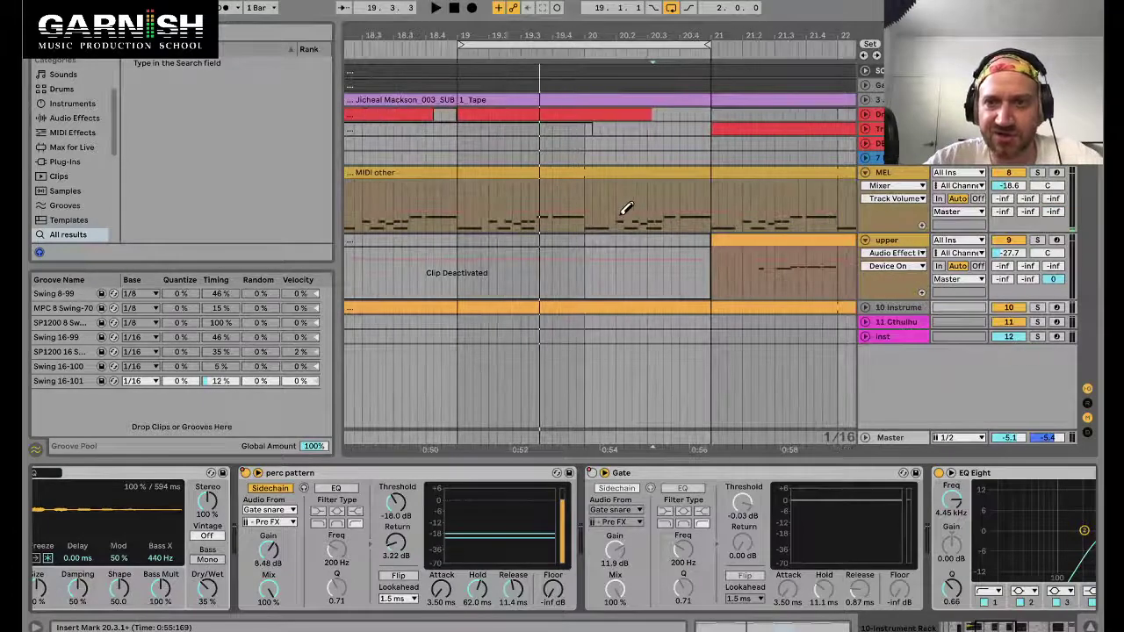
scroll(644, 201, down, 2)
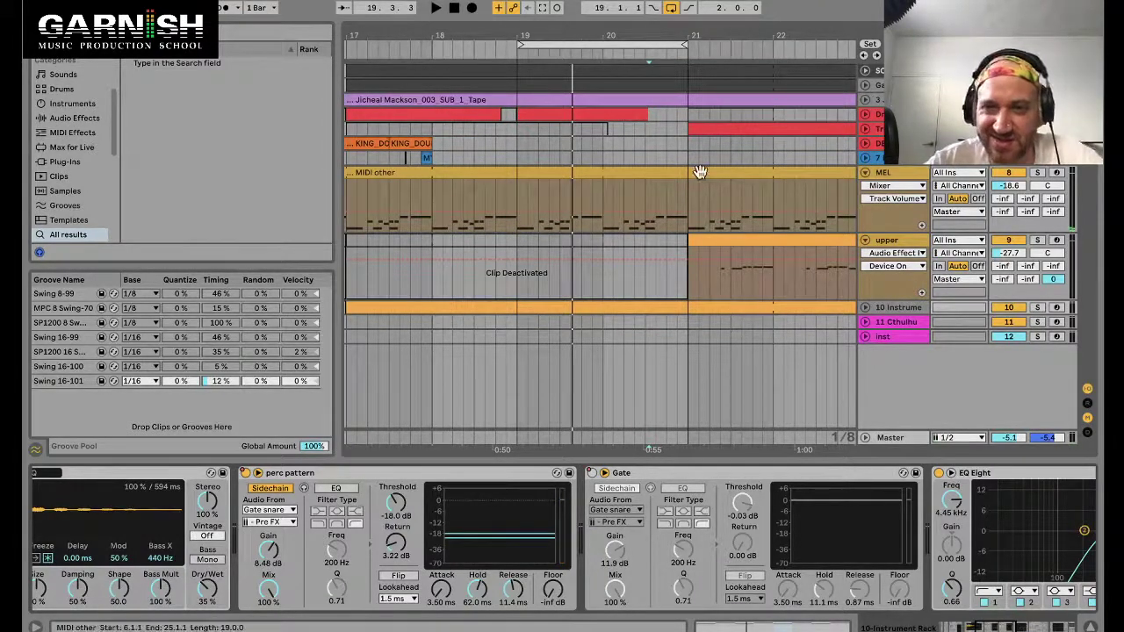
Unfold the 10 Instrument track to examine the perc pattern gate's Device On automation alongside the MEL and upper clips before bar 21.
scroll(667, 173, right, 1)
click(627, 172)
click(887, 240)
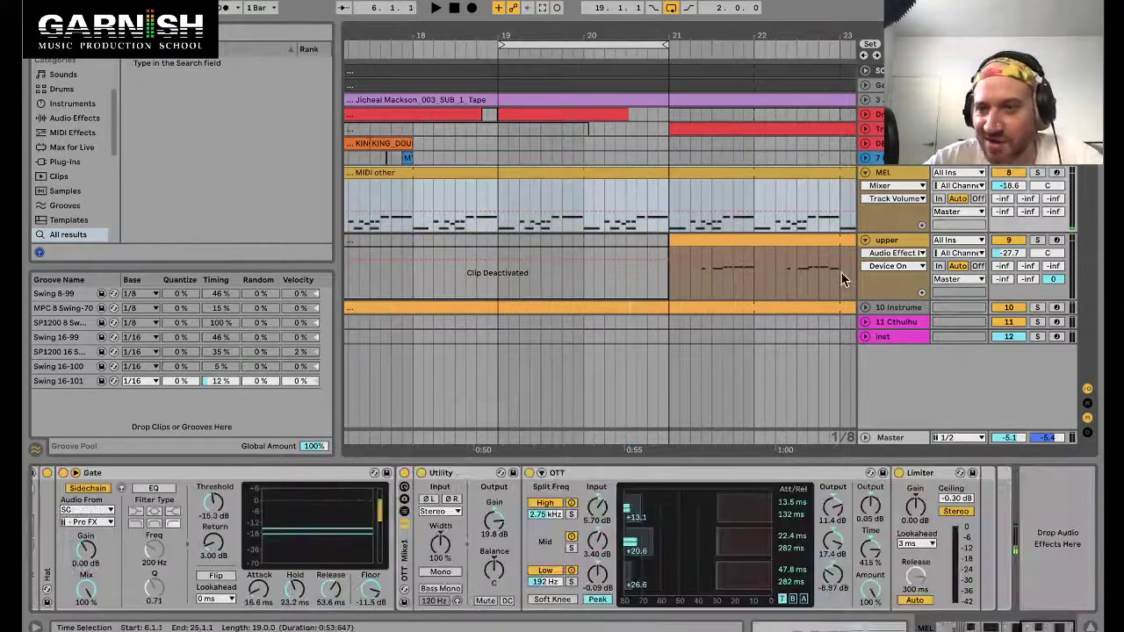
click(863, 308)
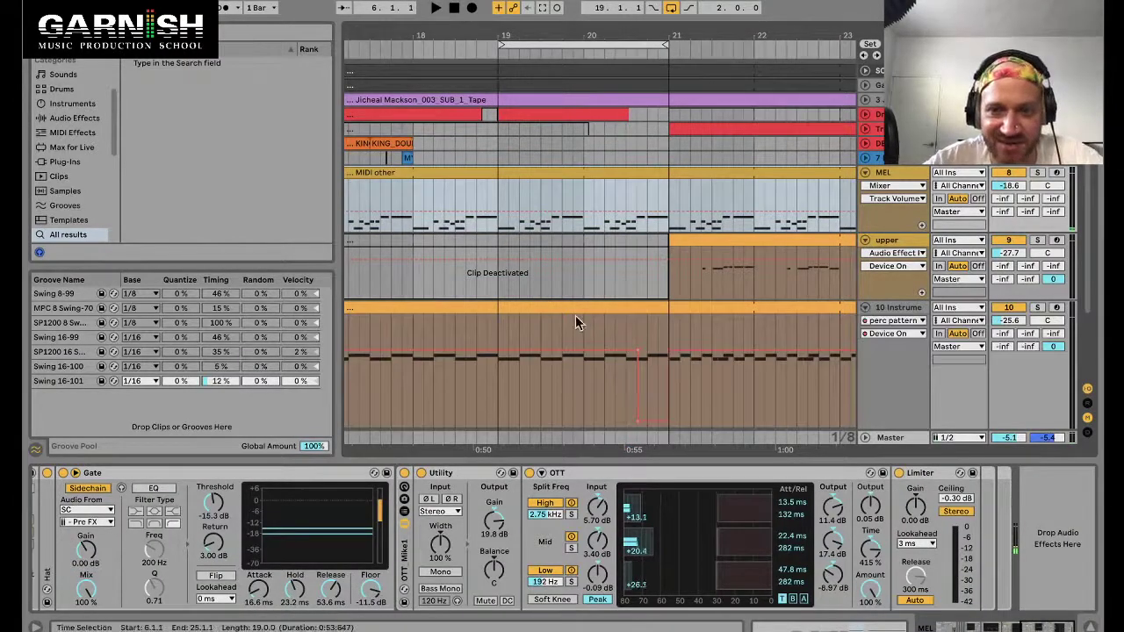
scroll(665, 351, up, 5)
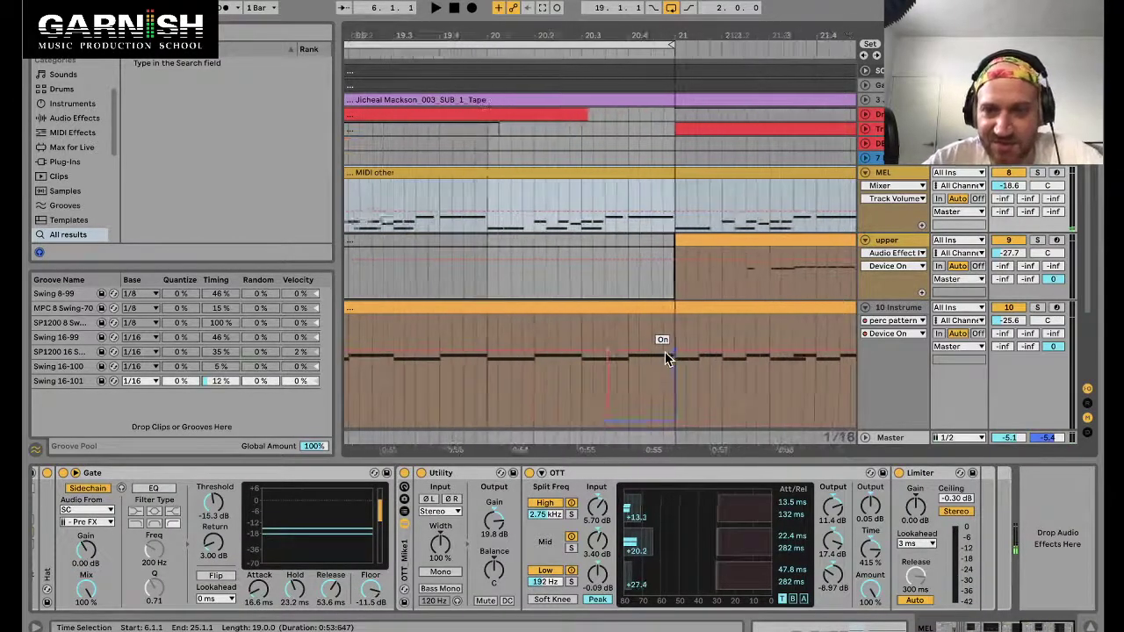
scroll(615, 312, down, 4)
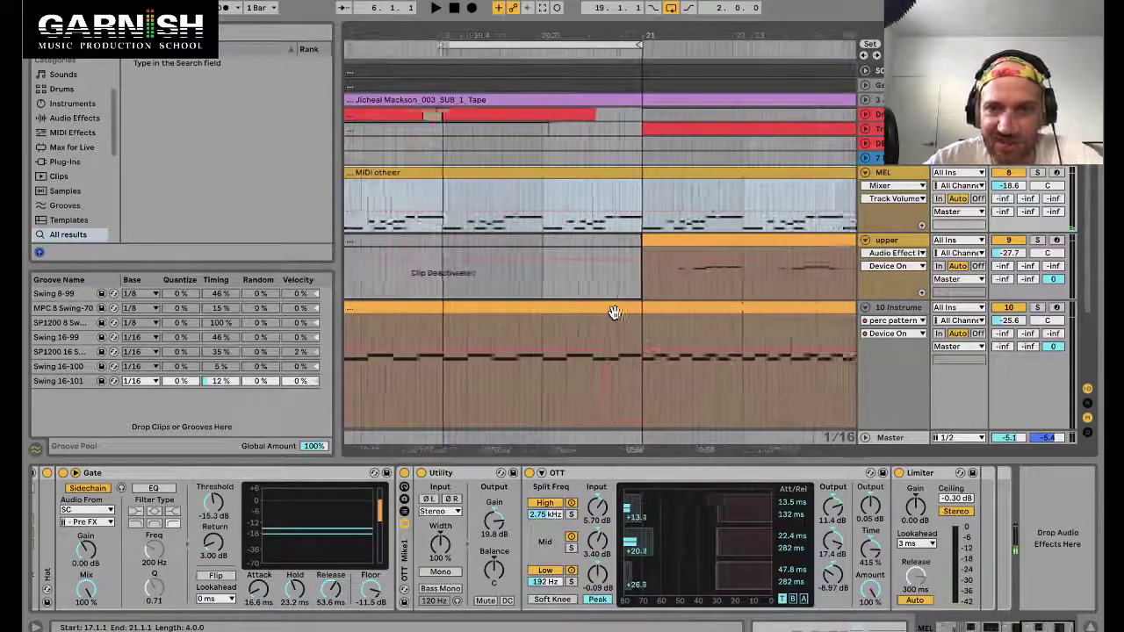
scroll(896, 345, down, 1)
Show the perc pattern and second Gate's Device On automation in separate lanes under the 10 Instrument track and reduce the lane heights.
click(896, 345)
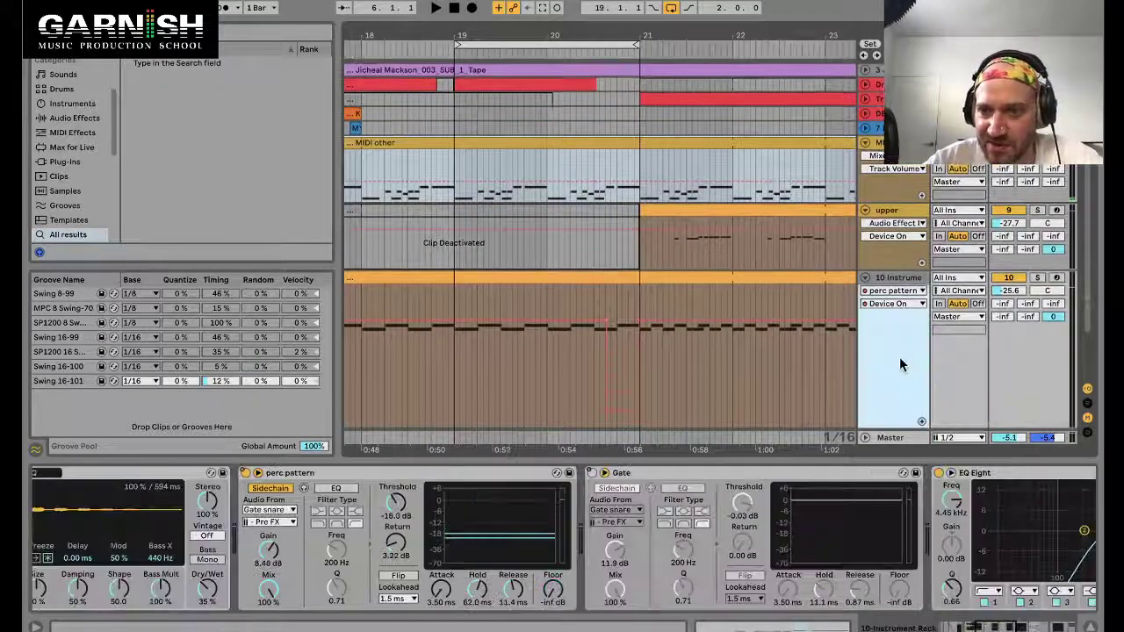
scroll(910, 394, down, 4)
scroll(910, 394, down, 1)
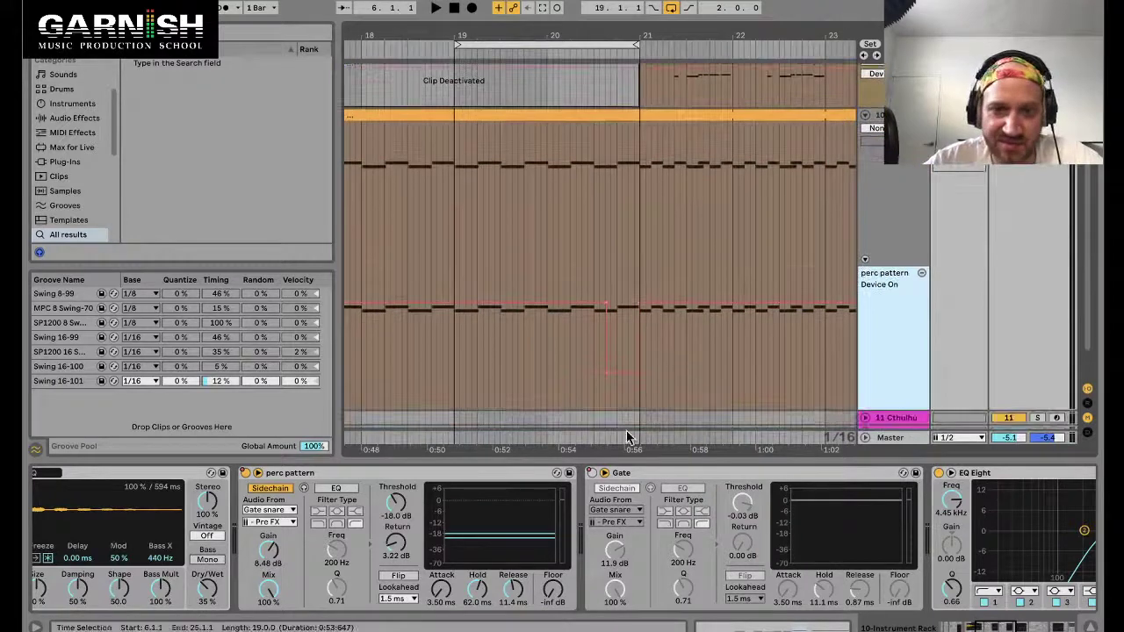
right_click(590, 476)
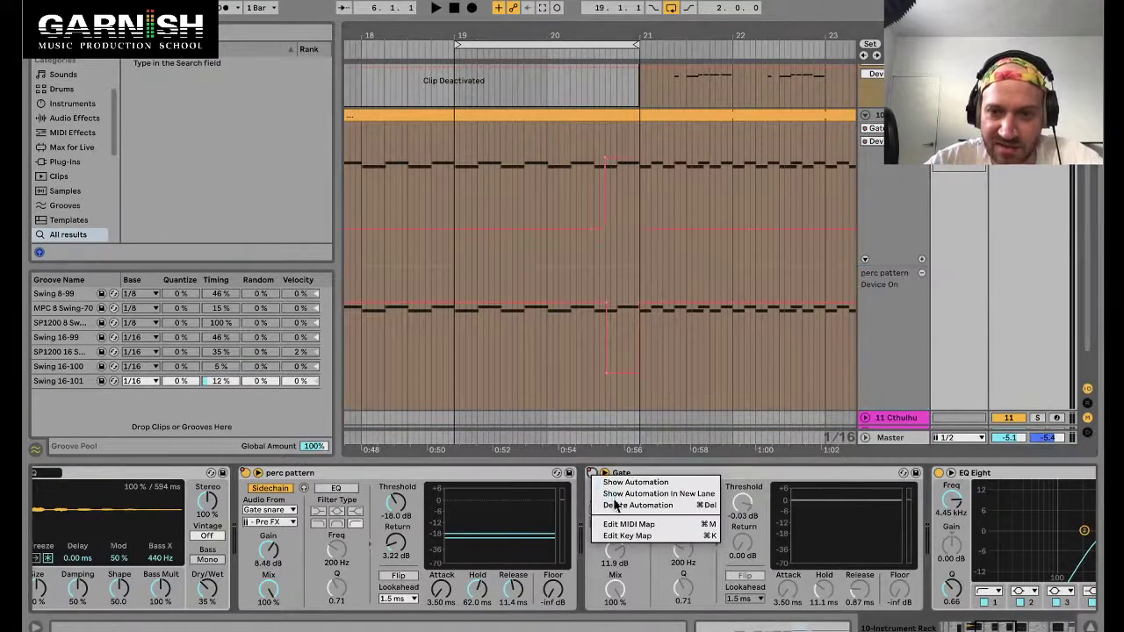
click(617, 494)
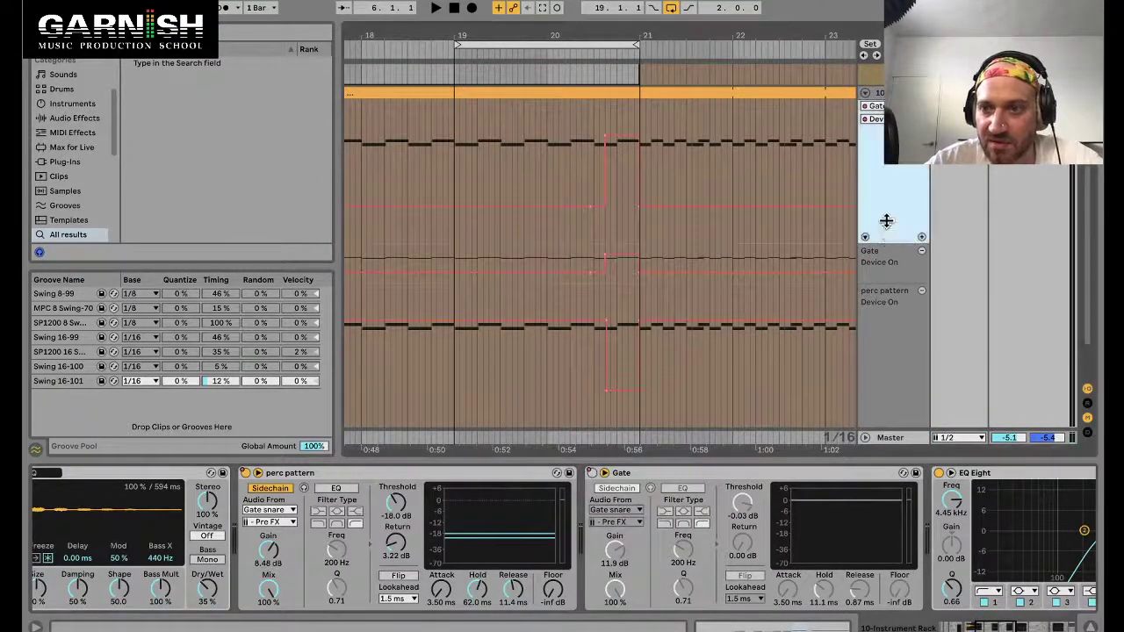
drag(888, 241, 886, 182)
drag(897, 367, 894, 274)
Play from 20.2.1 and toggle the perc pattern and second Gate devices to check how they alternate before bar 21.
scroll(632, 182, up, 3)
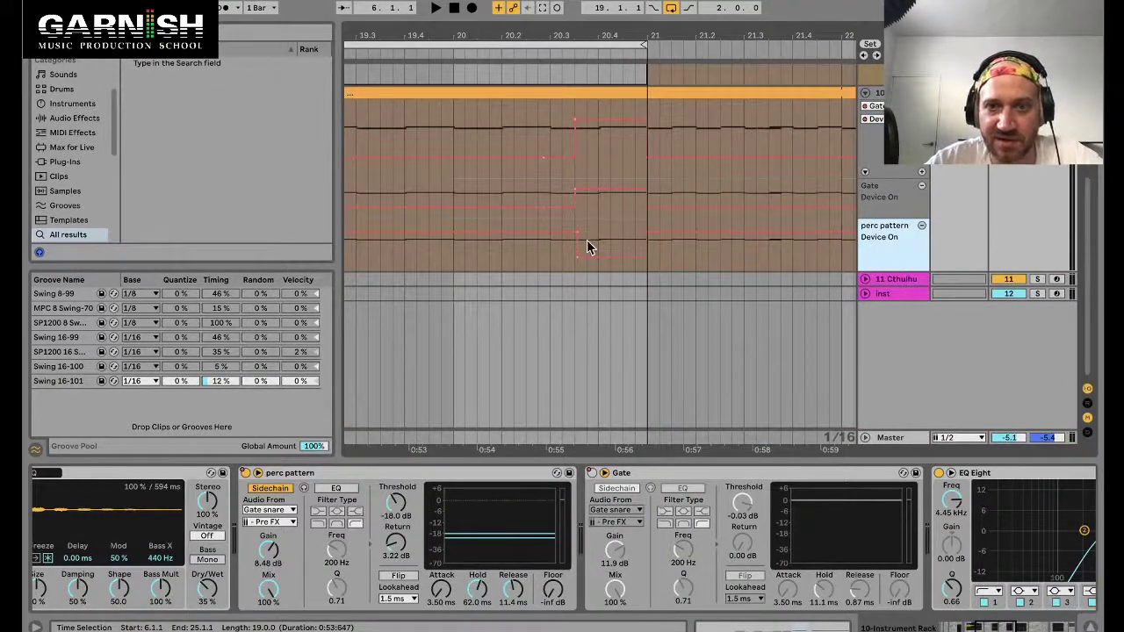
scroll(588, 243, up, 3)
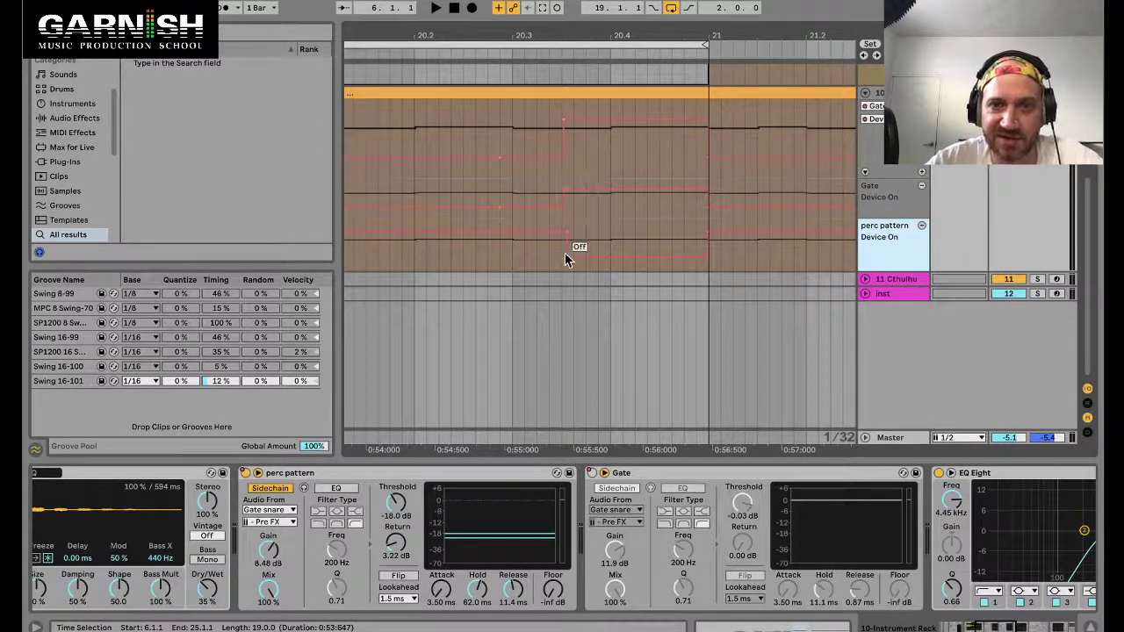
click(413, 117)
key(space)
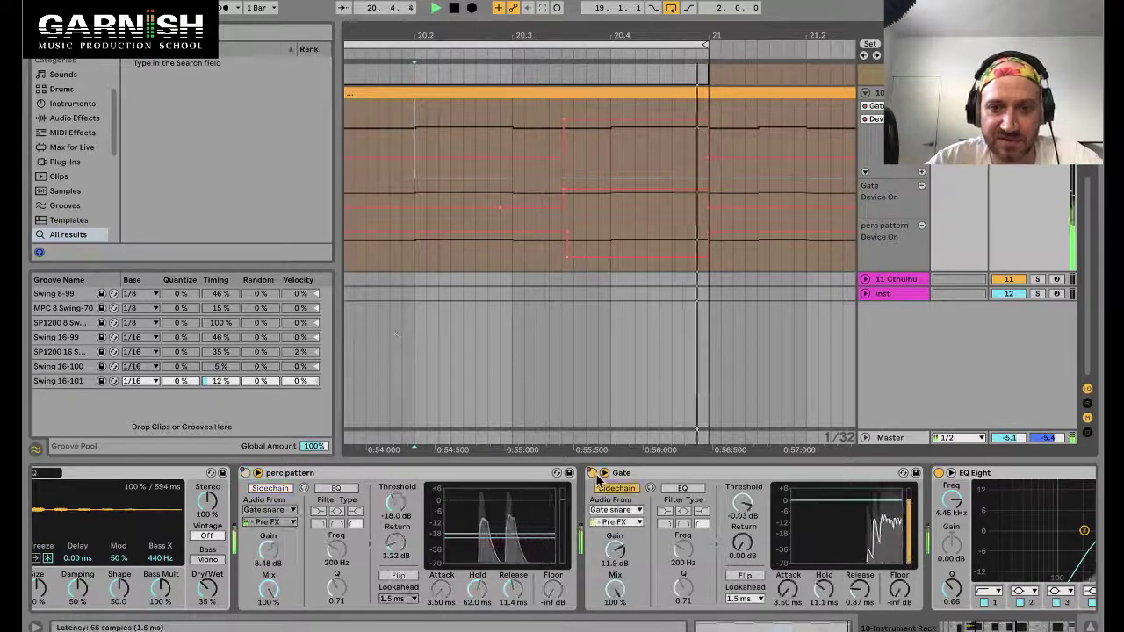
click(246, 474)
click(246, 473)
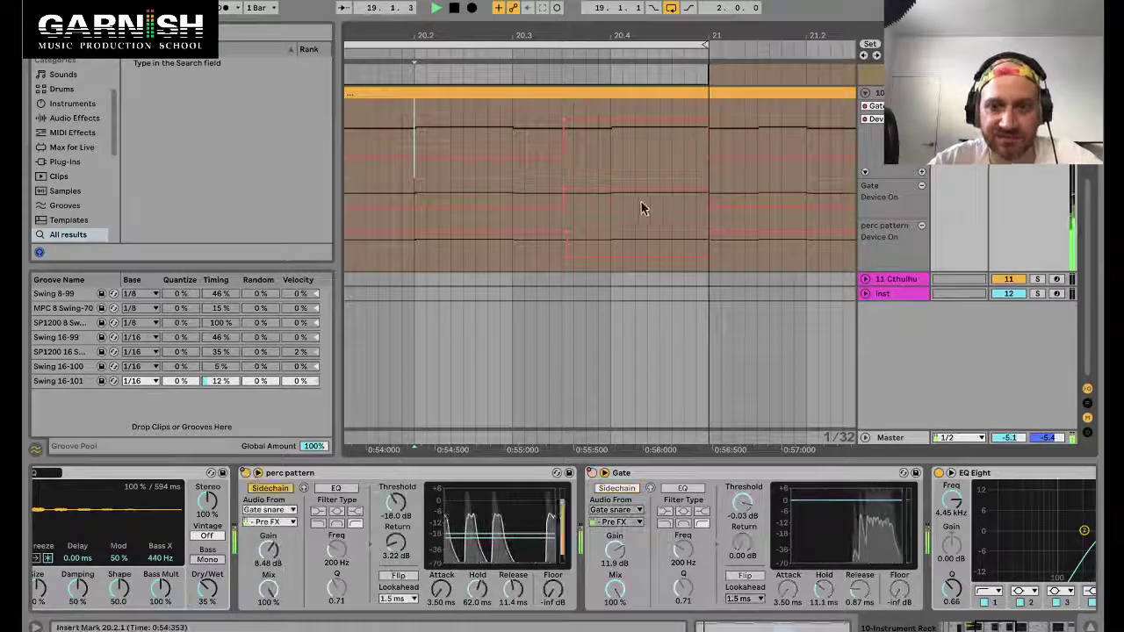
click(591, 472)
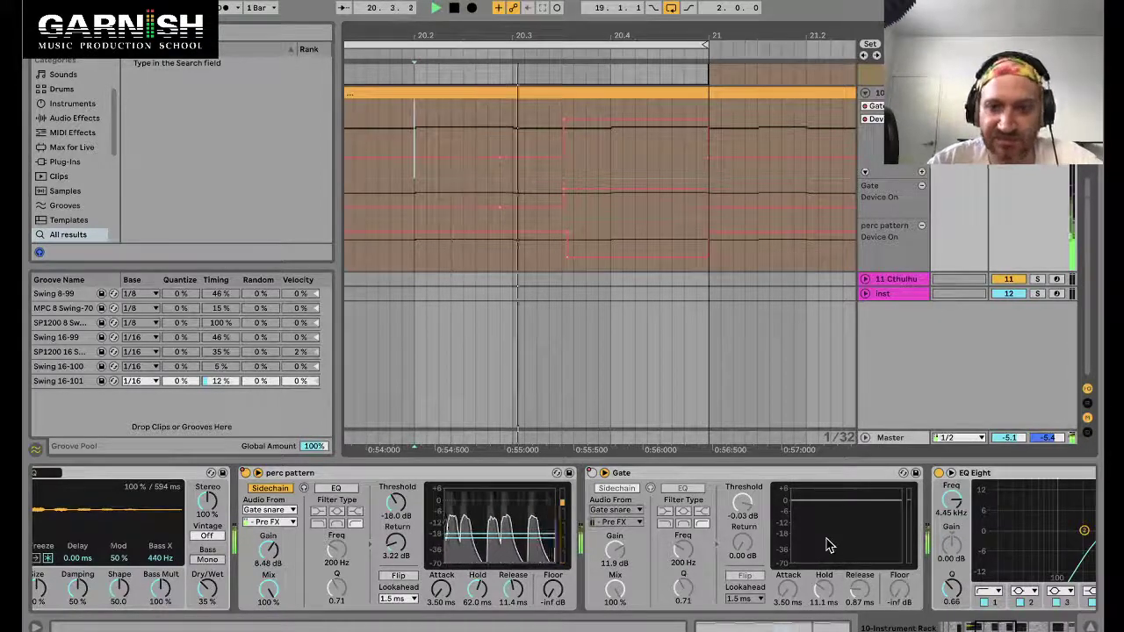
click(591, 472)
Raise the second Gate's sidechain gain to 15.5 dB and stop playback.
drag(615, 548, 615, 526)
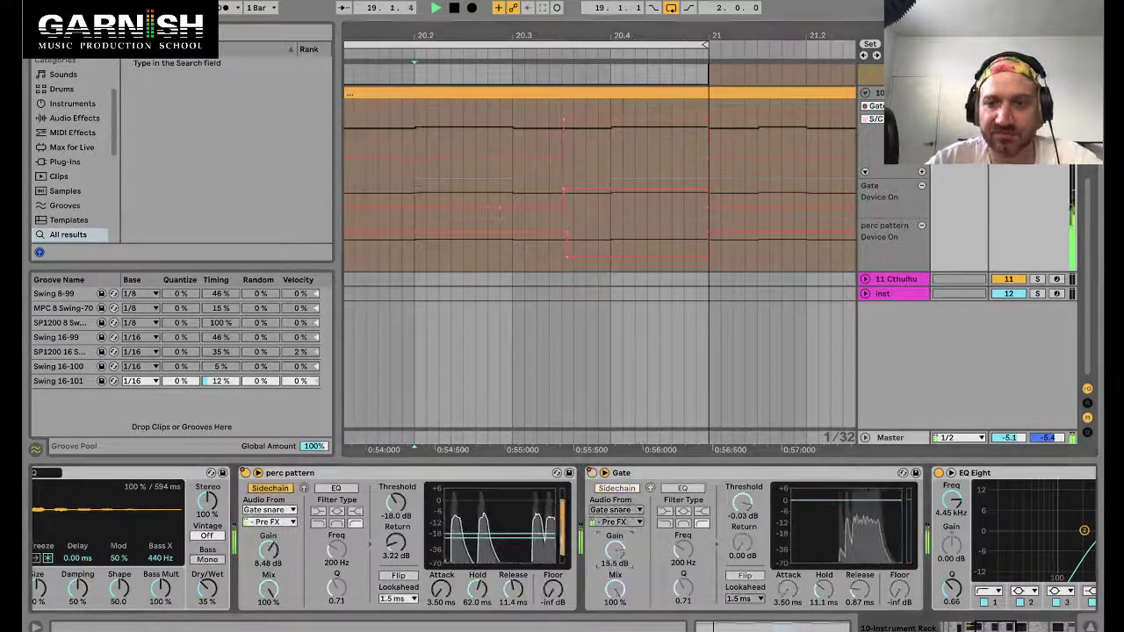
click(1082, 553)
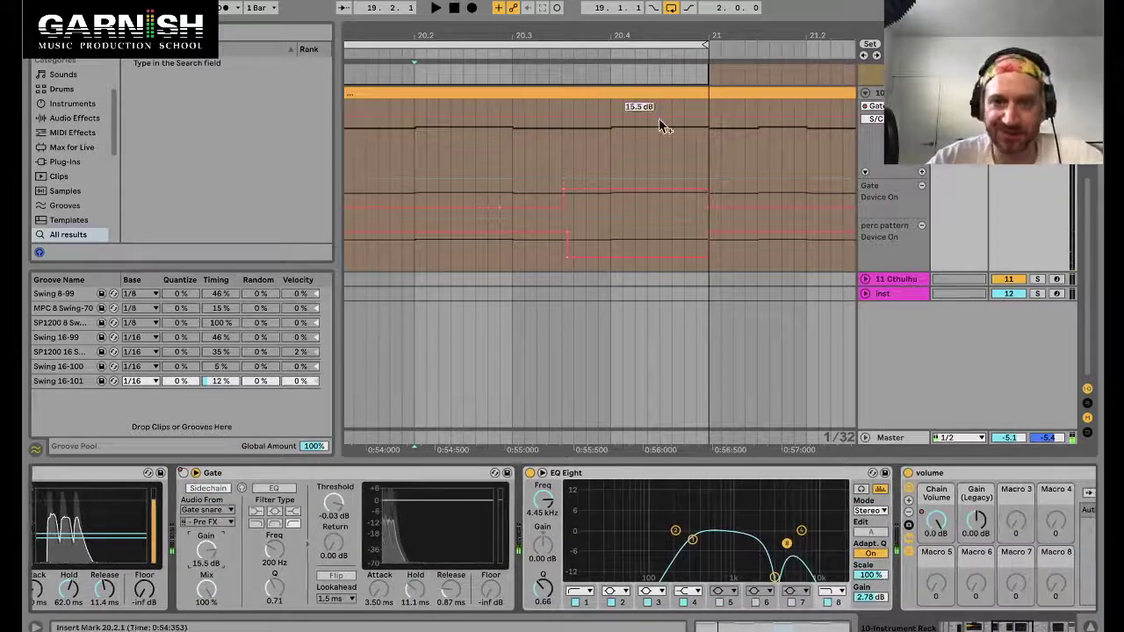
Hide the device chain and turn off the automation display for the arrangement.
key(minus)
click(885, 180)
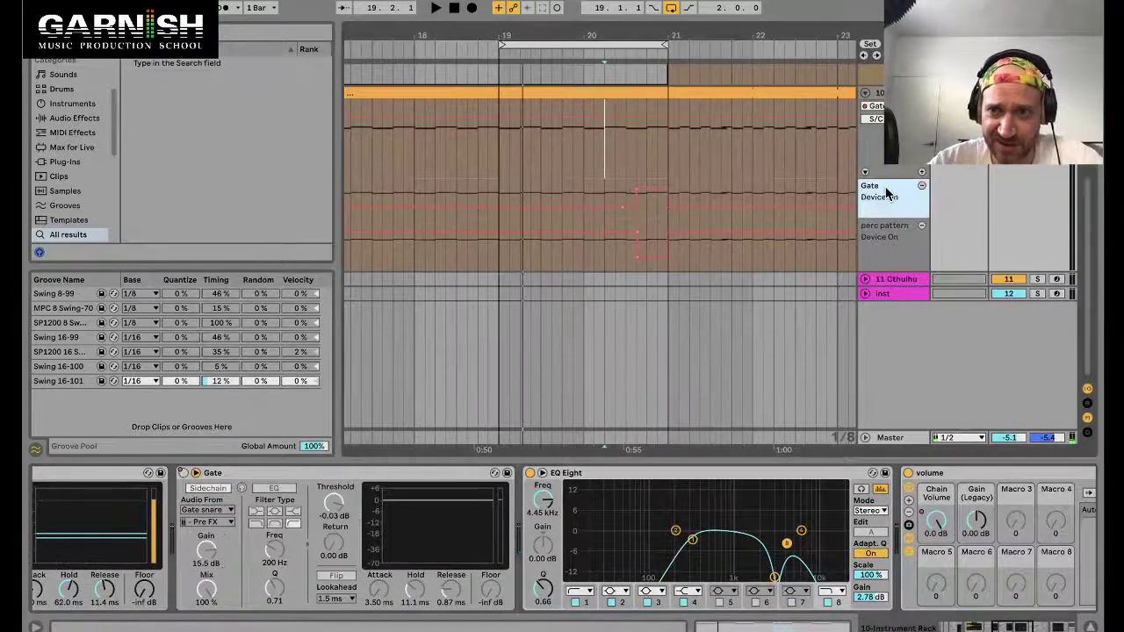
click(904, 230)
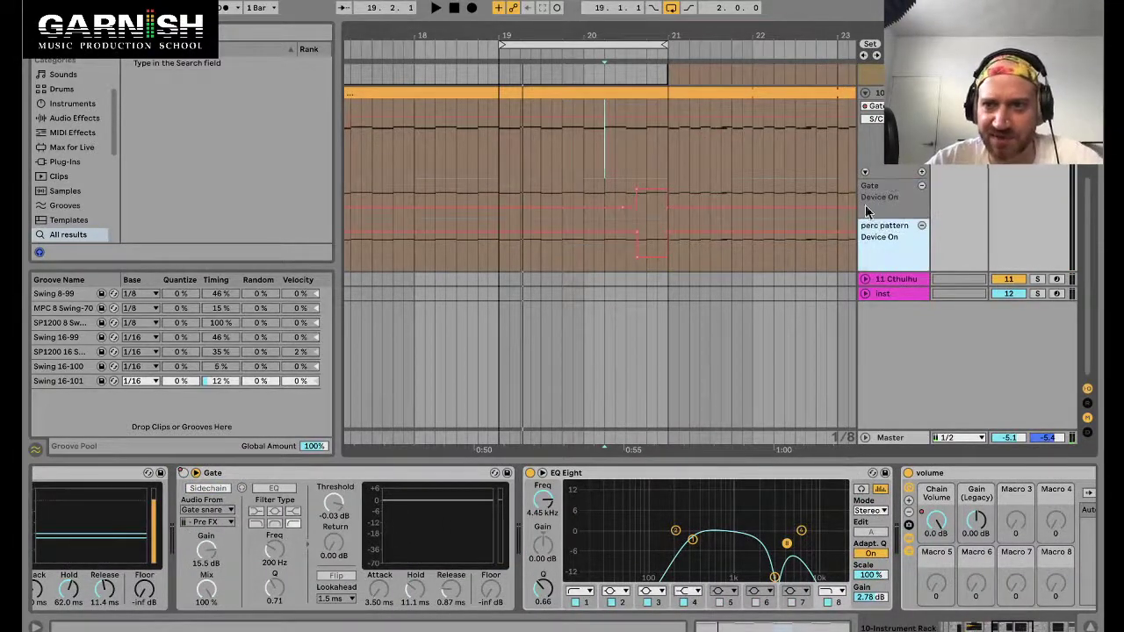
key(ctrl+alt+l)
scroll(602, 165, down, 2)
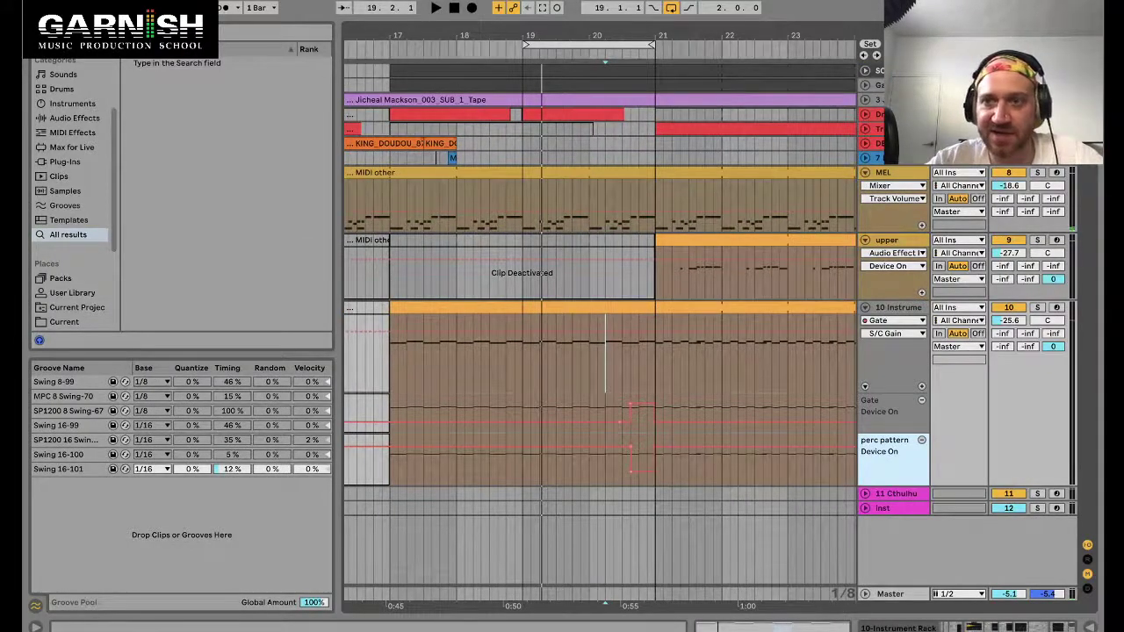
key(a)
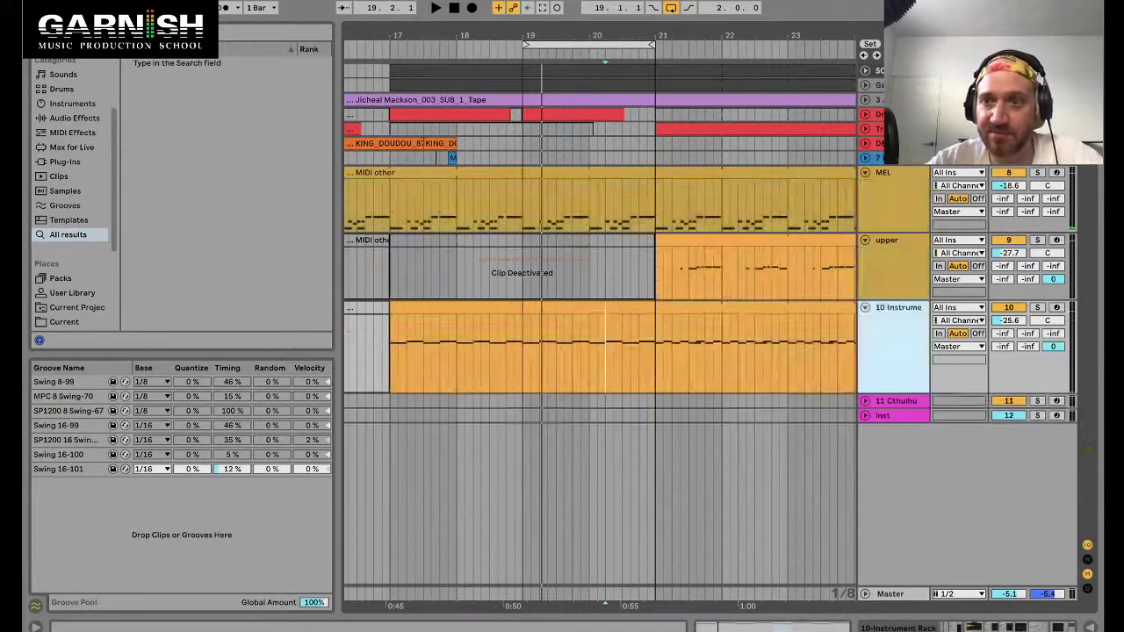
Fold all the unfolded tracks and select the MIDI other clip on the MEL track.
click(890, 175)
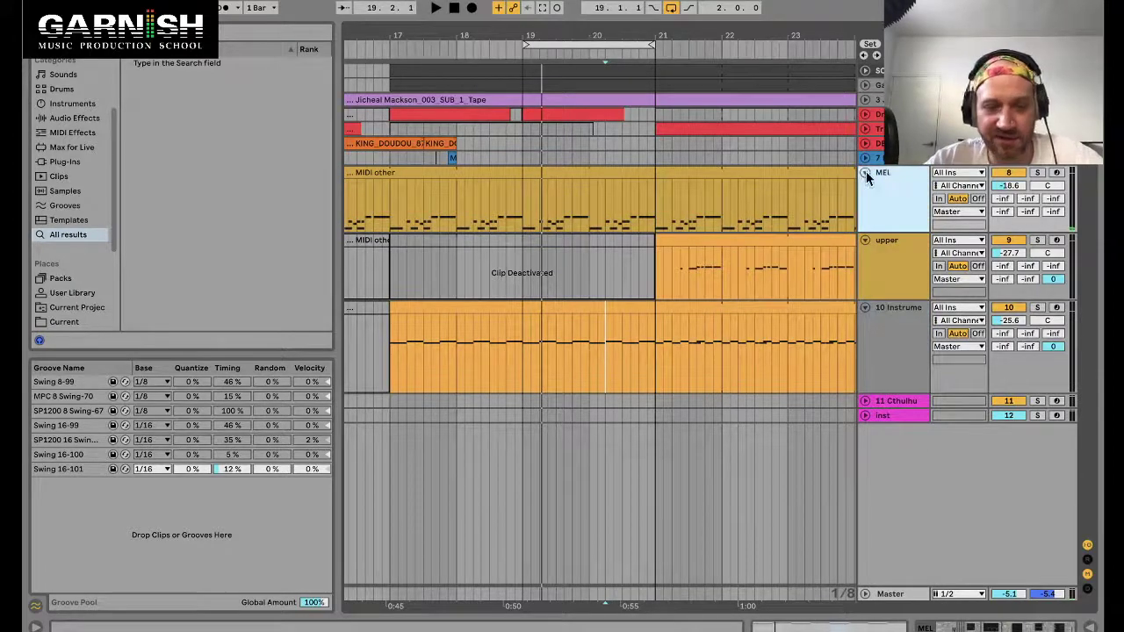
alt+click(865, 173)
scroll(752, 170, down, 3)
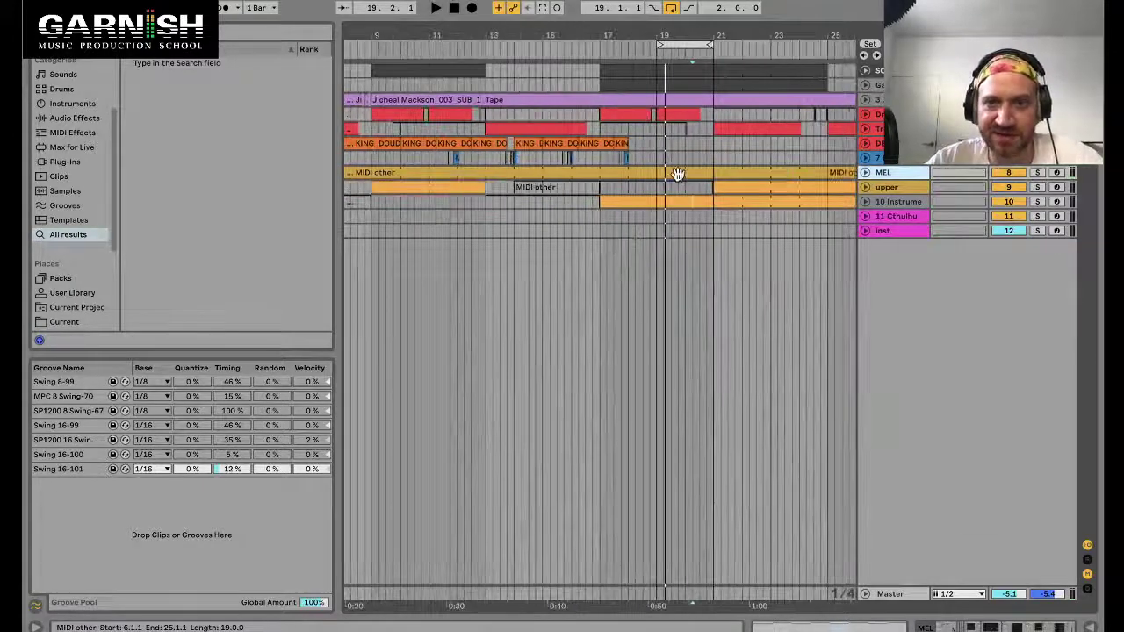
click(678, 173)
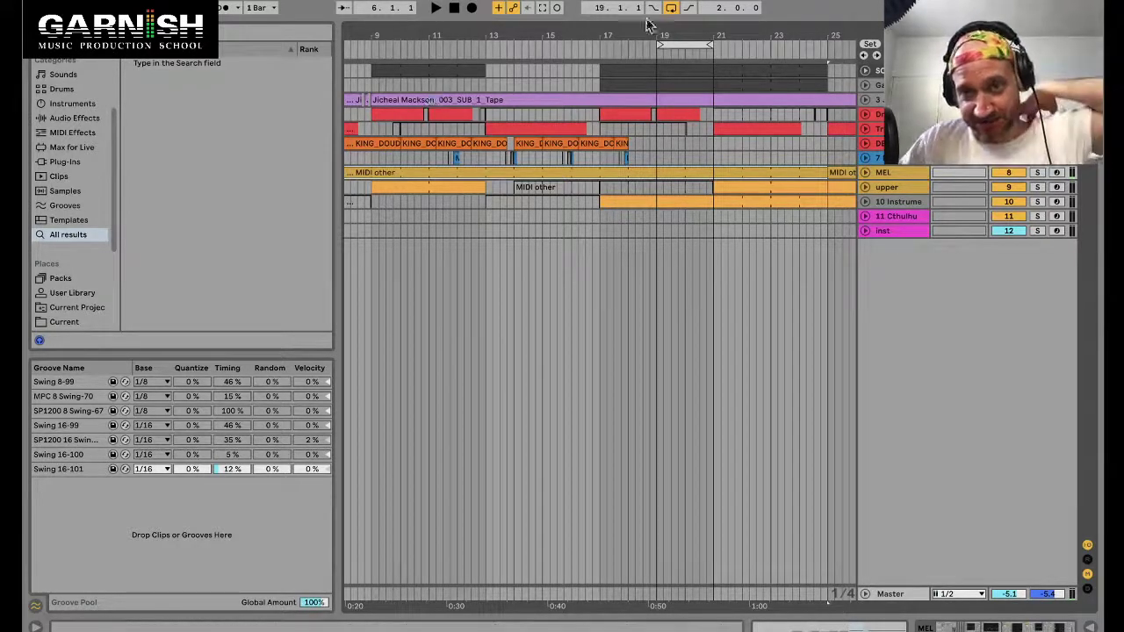
Go through the drum, DEMBOW, MEL, upper and 10 Instrument tracks to examine how their parts are arranged up to bar 23.
drag(679, 39, 553, 97)
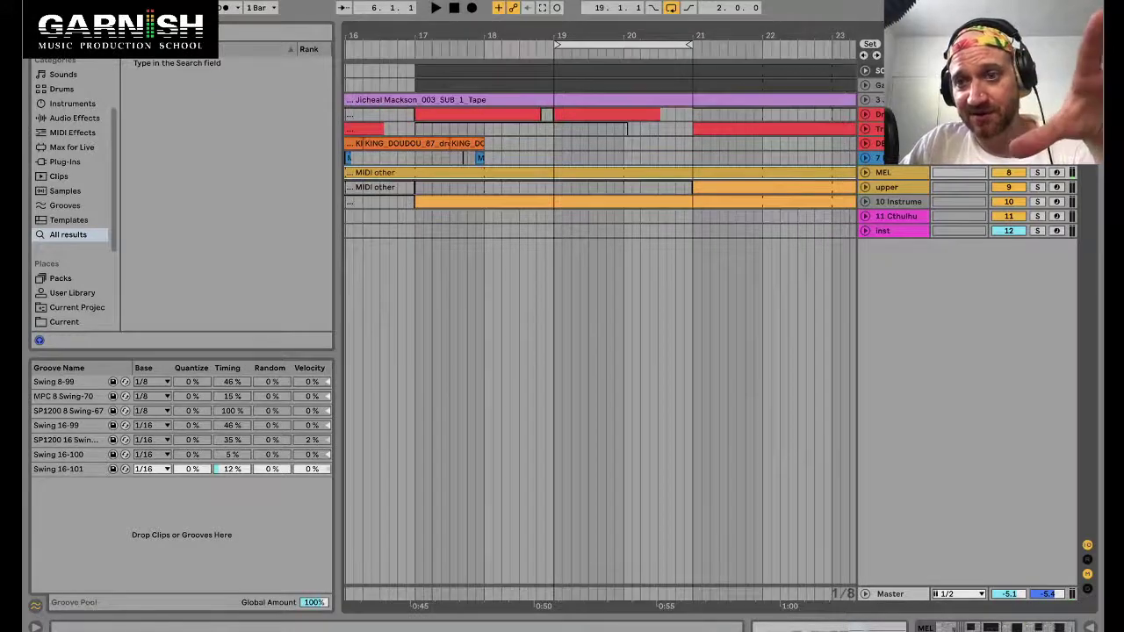
click(553, 129)
click(897, 114)
click(897, 143)
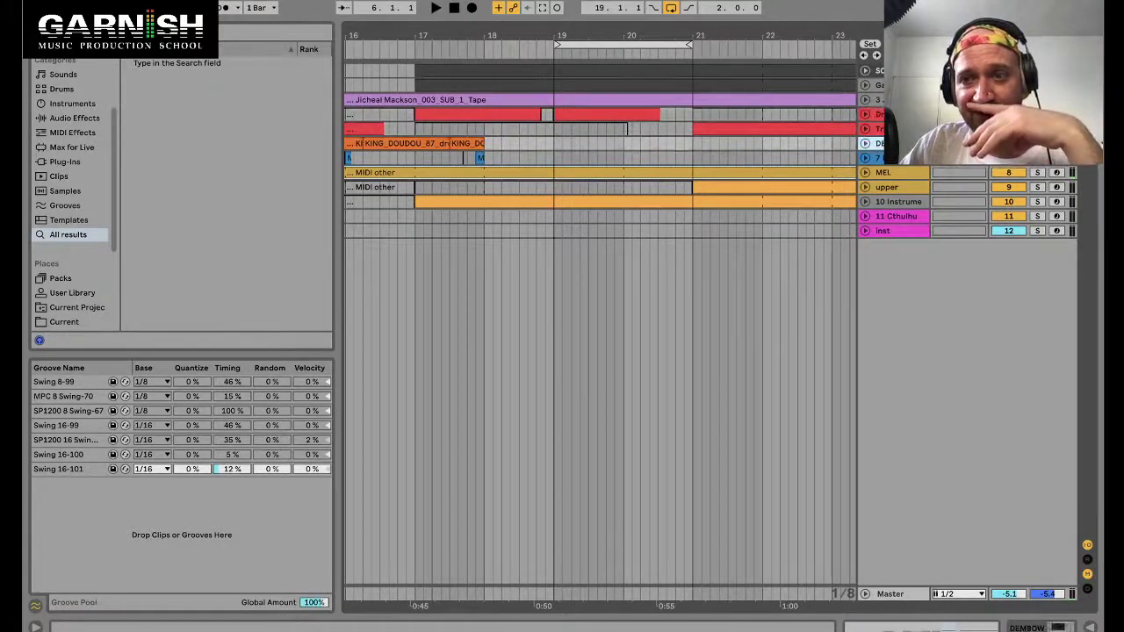
click(901, 172)
click(902, 187)
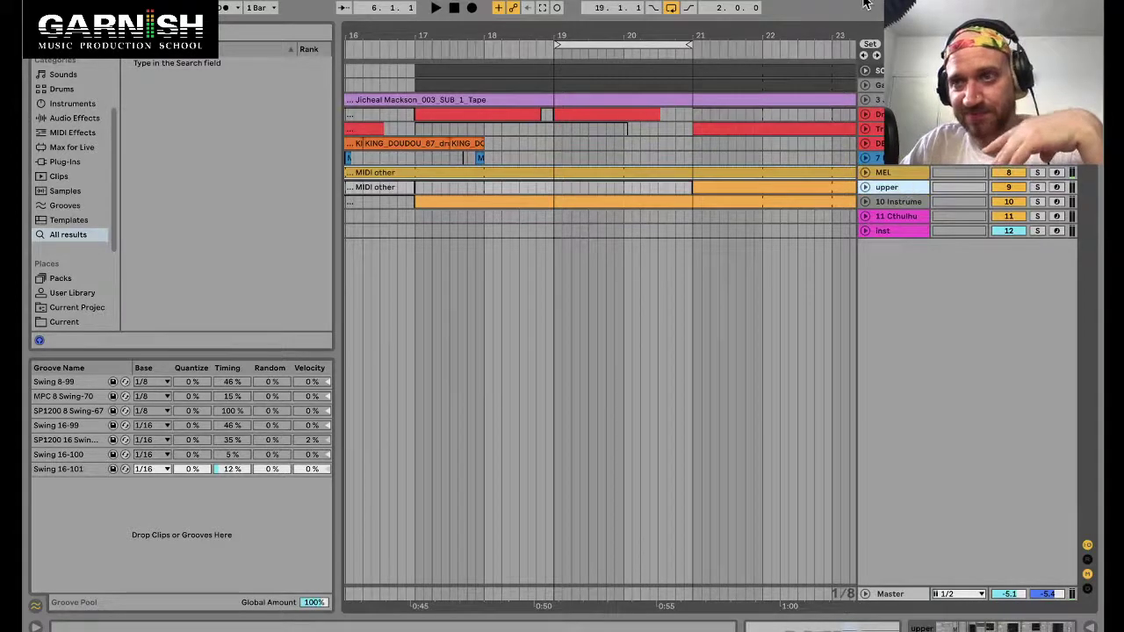
click(897, 202)
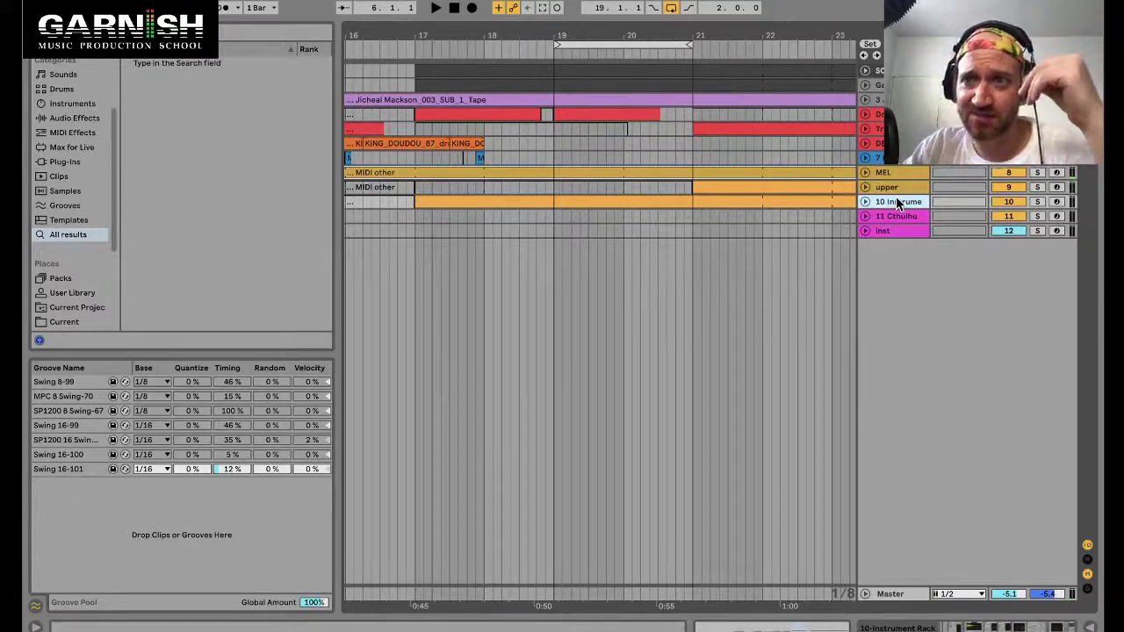
click(896, 172)
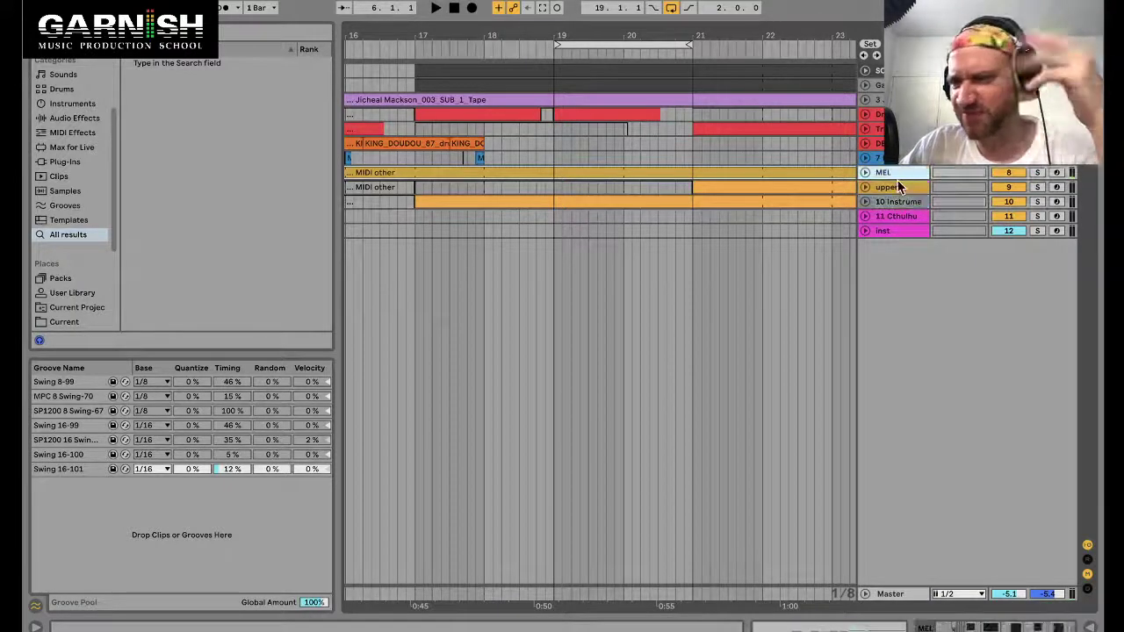
click(897, 187)
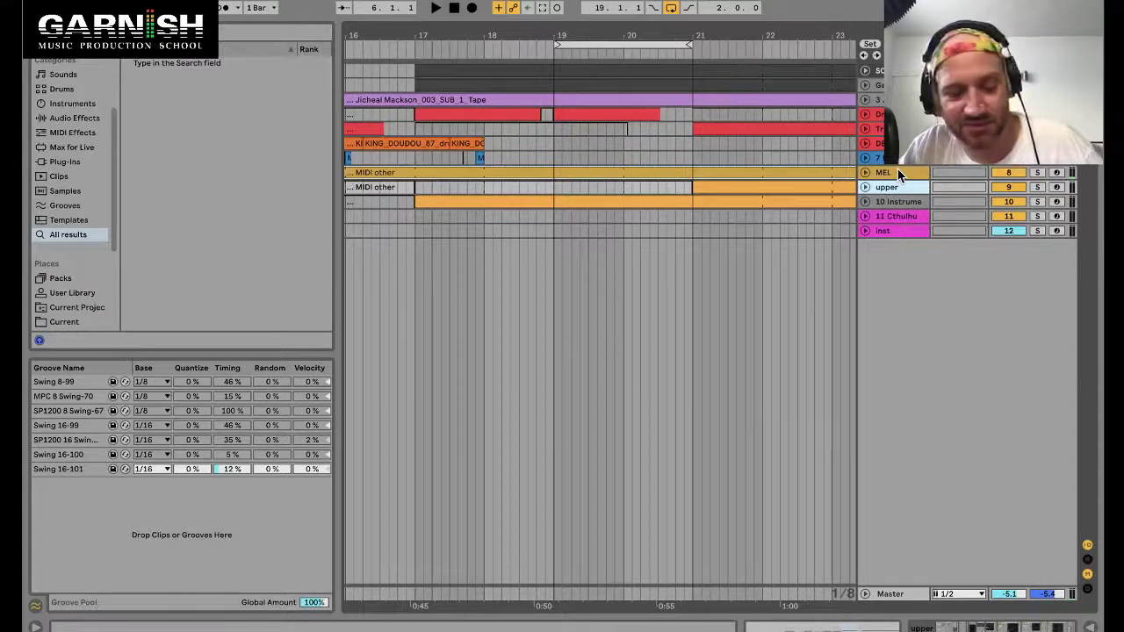
drag(817, 44, 817, 37)
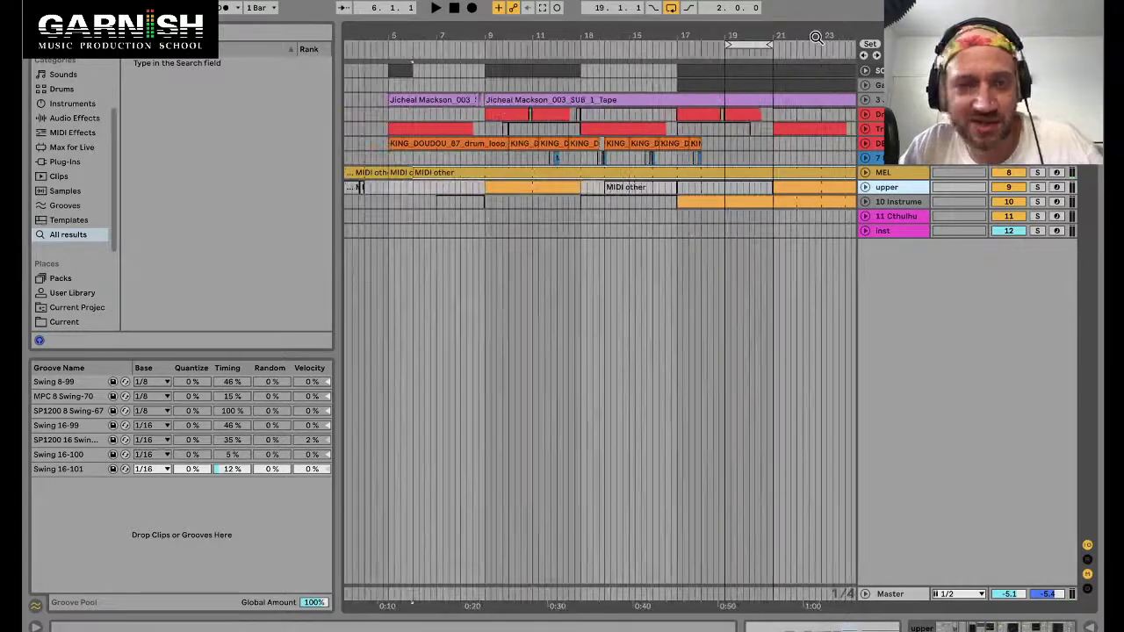